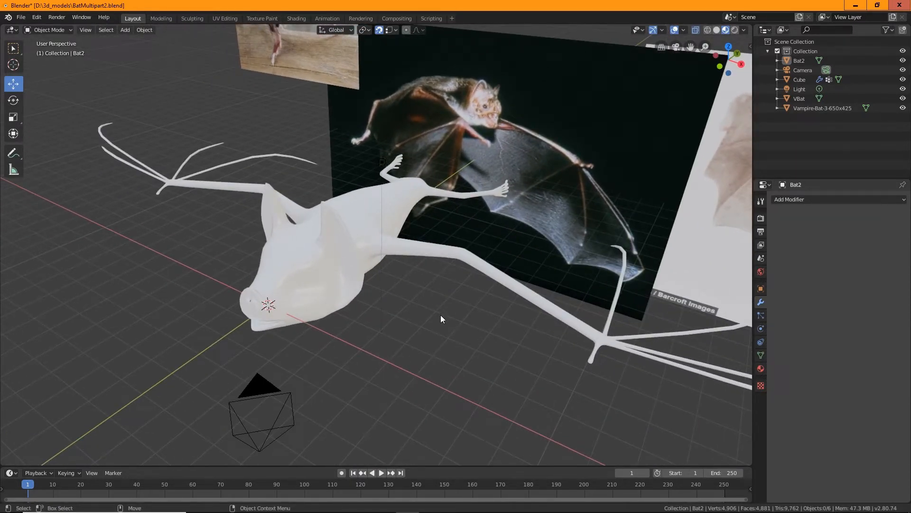
middle_drag(440, 315, 446, 354)
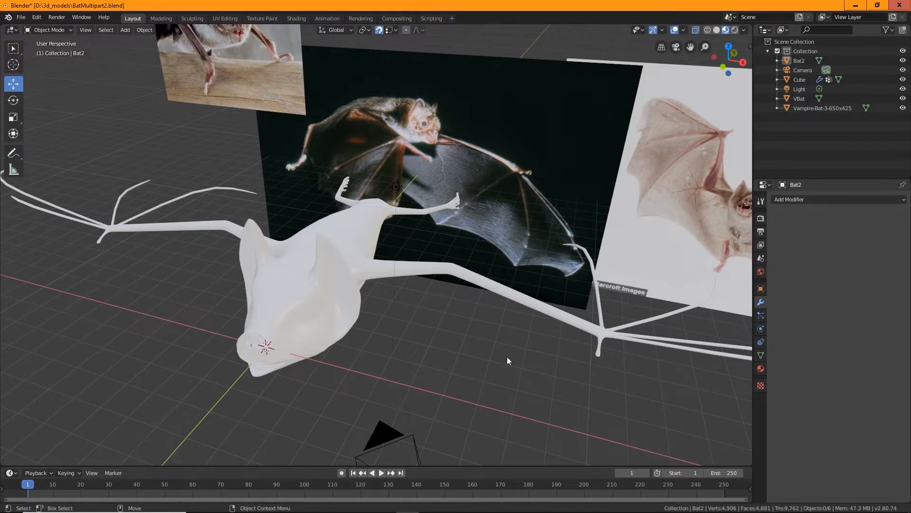
middle_drag(506, 357, 520, 354)
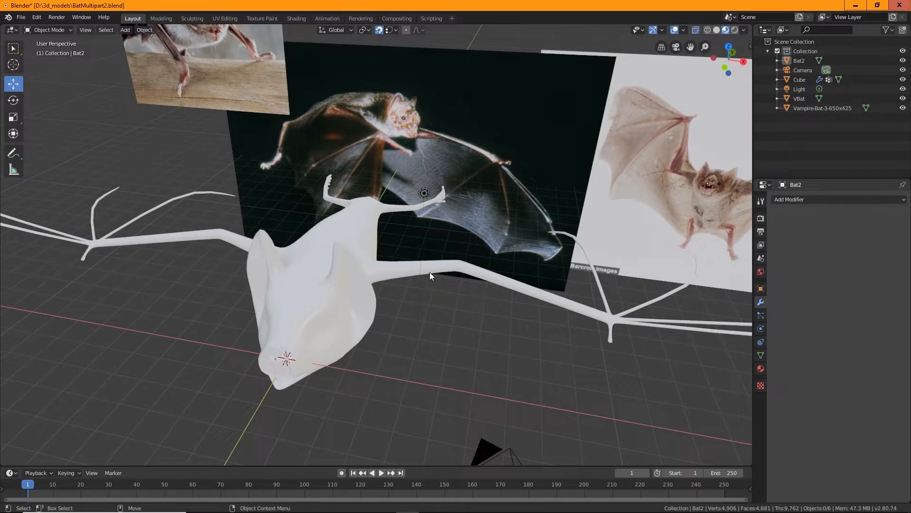
middle_drag(430, 274, 513, 310)
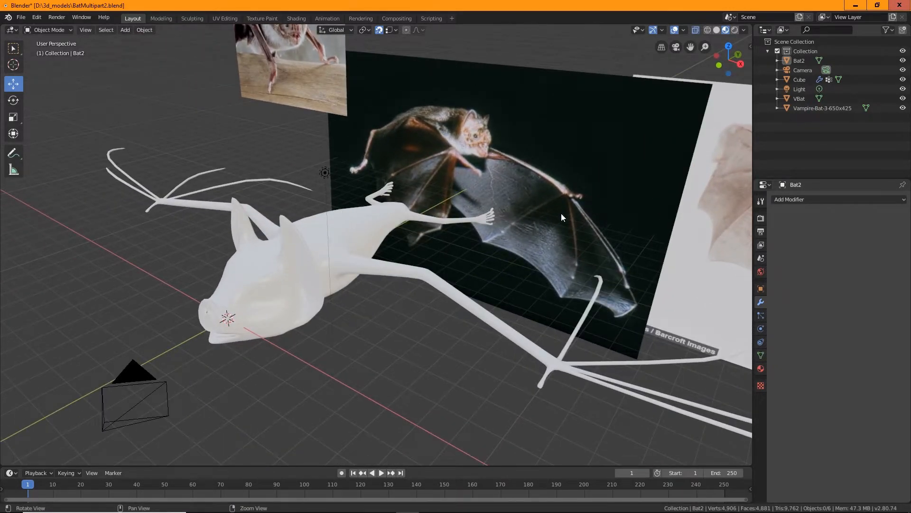
middle_drag(561, 213, 520, 271)
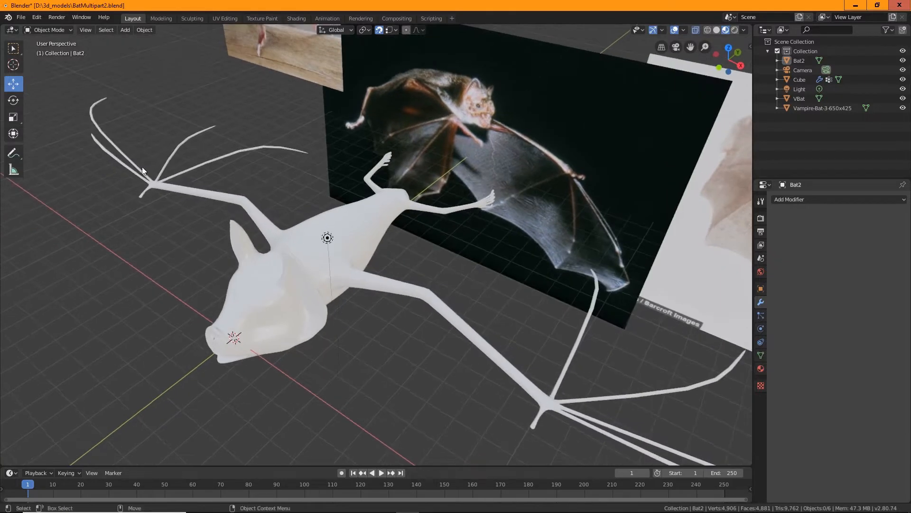
mouse_move(460, 227)
middle_down()
mouse_move(510, 222)
mouse_move(558, 203)
mouse_move(457, 219)
middle_up()
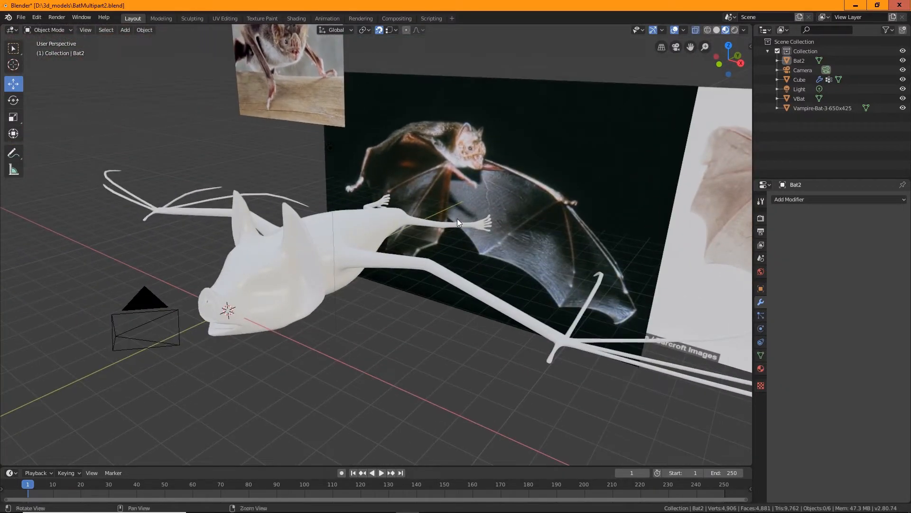
Open the recent file BatMultipart1.blend, discarding the unsaved changes in the current file
click(19, 18)
mouse_move(34, 48)
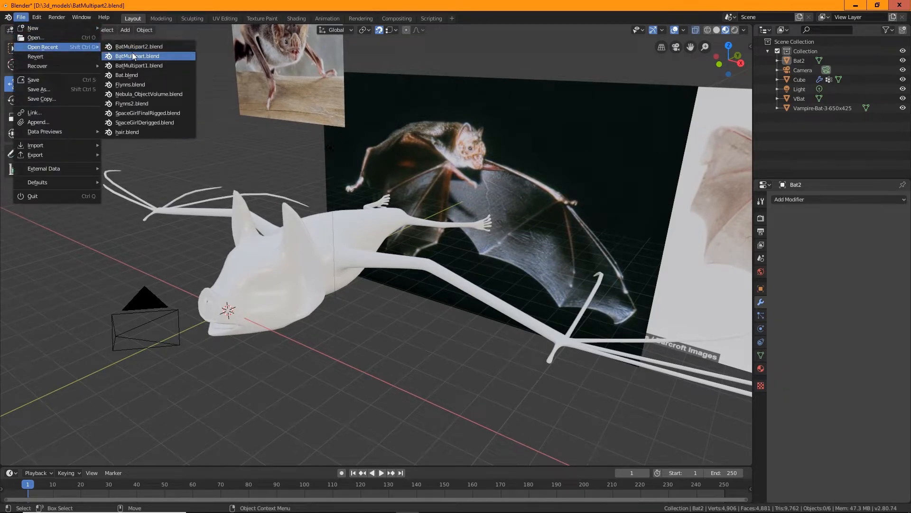
click(152, 65)
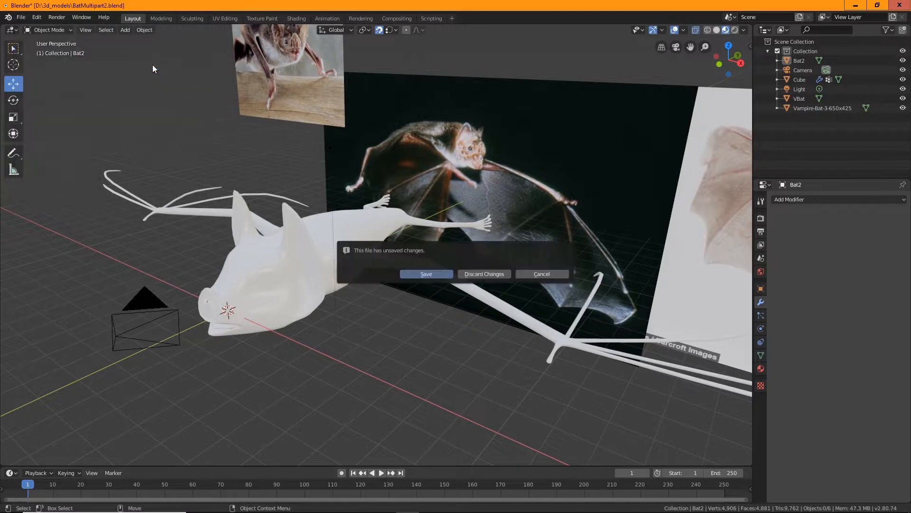
click(471, 273)
Select the winged bat mesh and enter Edit Mode on it
middle_drag(393, 204, 441, 170)
click(442, 170)
middle_drag(442, 216, 343, 249)
scroll(344, 251, up, 4)
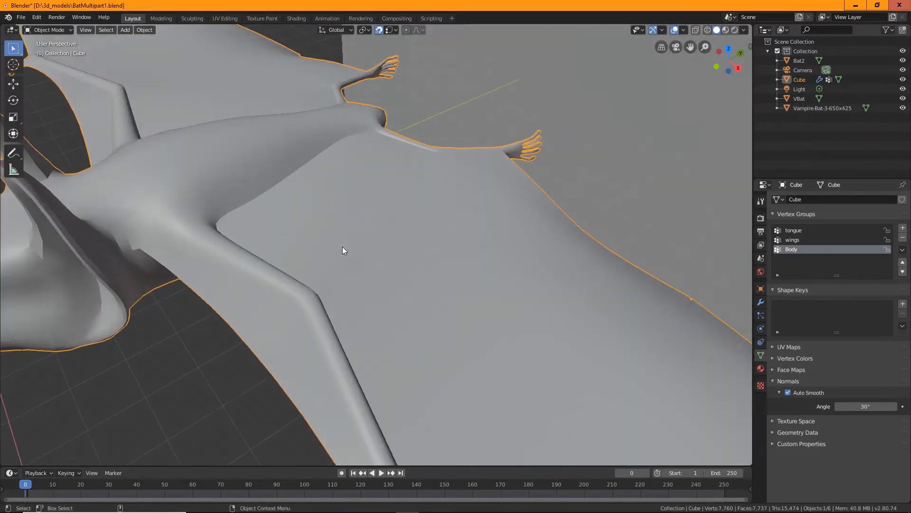
click(47, 30)
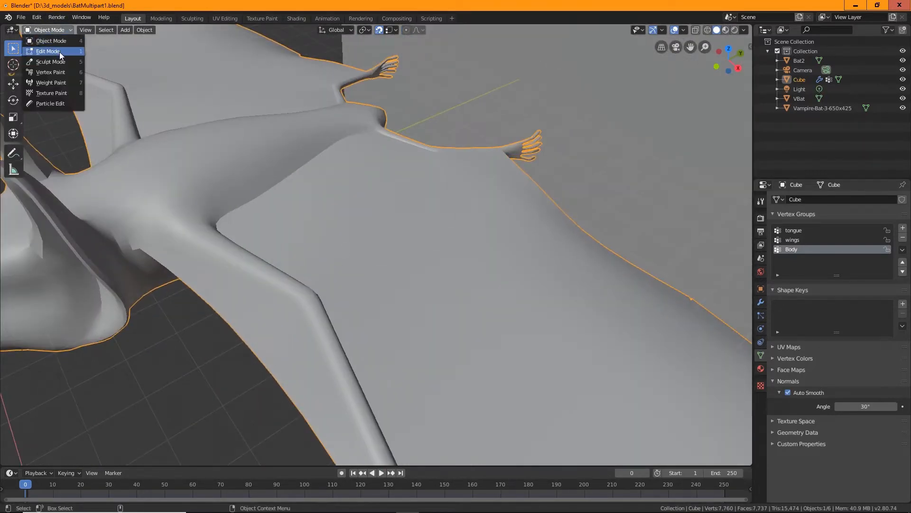
click(59, 53)
Try a bevel about 0.06 m wide on the edge loop running across the wing membrane, and undo it
middle_drag(325, 167, 295, 204)
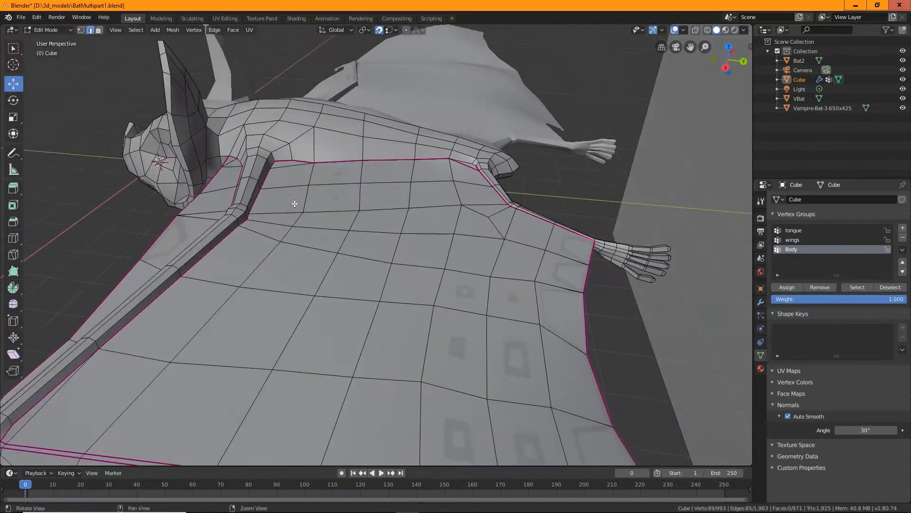
middle_drag(437, 356, 403, 298)
middle_drag(252, 330, 378, 182)
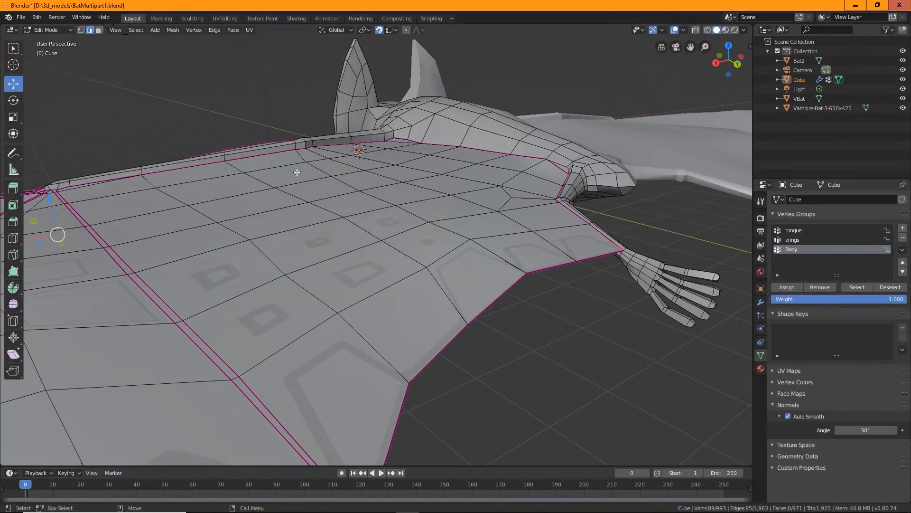
alt+click(412, 213)
middle_drag(412, 212, 389, 266)
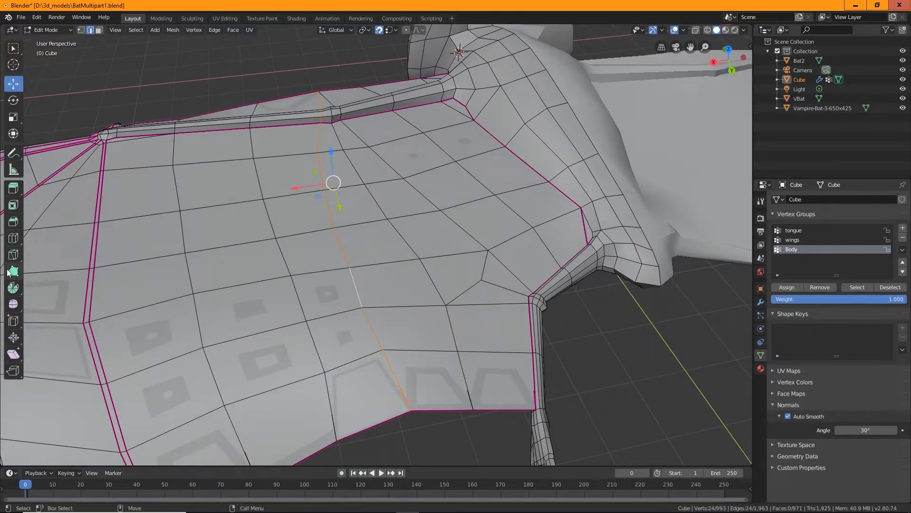
click(13, 221)
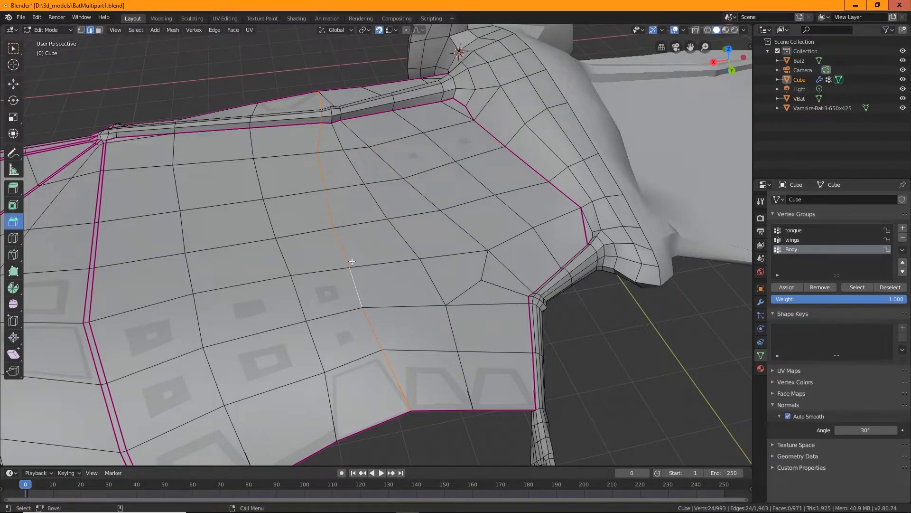
drag(359, 247, 417, 229)
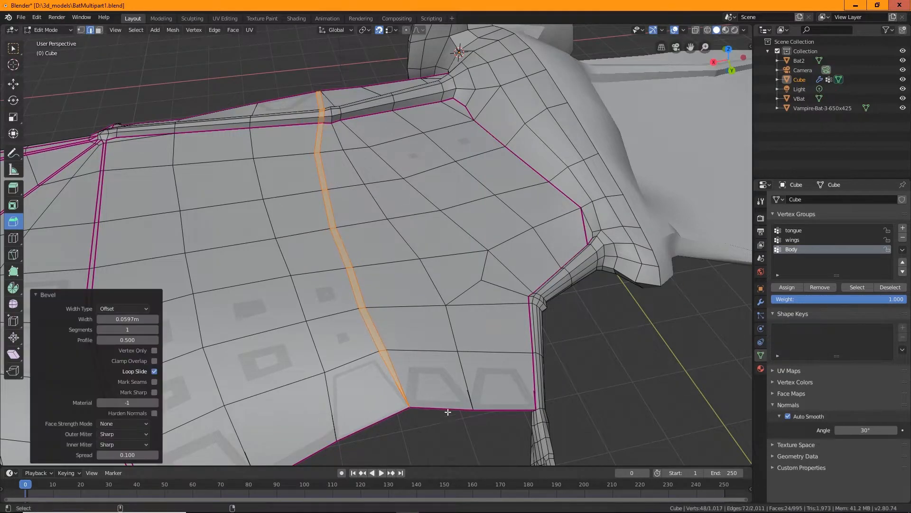
key(ctrl+z)
Try moving a single face in the middle of the wing membrane with face selection, and undo the move
middle_drag(576, 249, 586, 353)
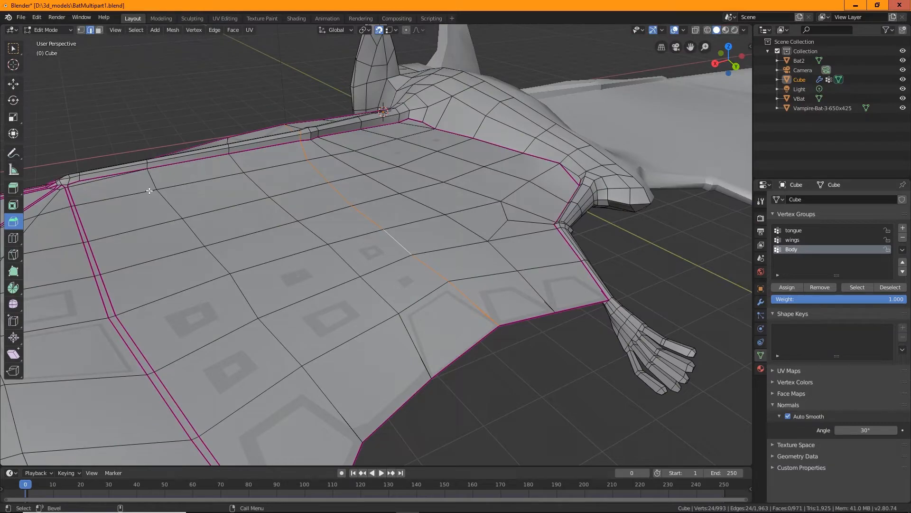
middle_drag(134, 260, 300, 276)
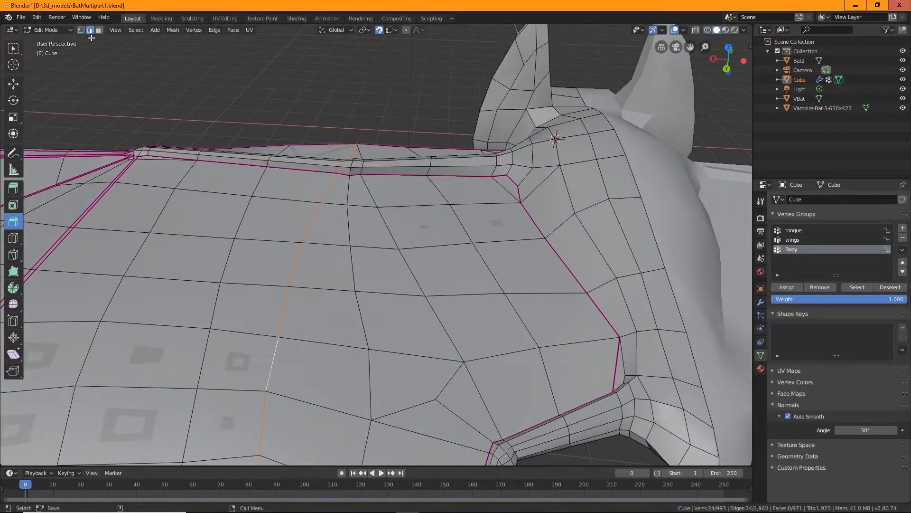
click(99, 30)
click(353, 288)
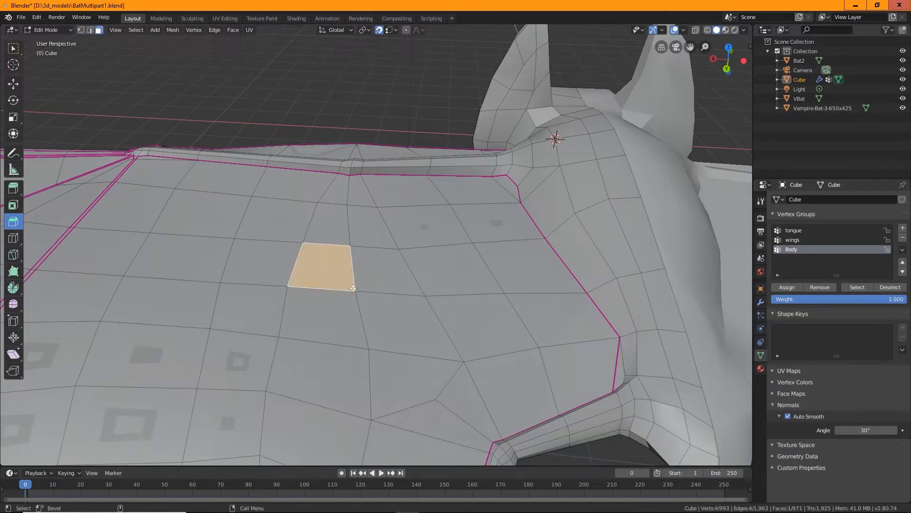
key(shift+space)
key(g)
drag(322, 234, 324, 246)
key(ctrl+z)
Examine from above and below where the wing membrane meets the arm and body
middle_drag(459, 295, 482, 277)
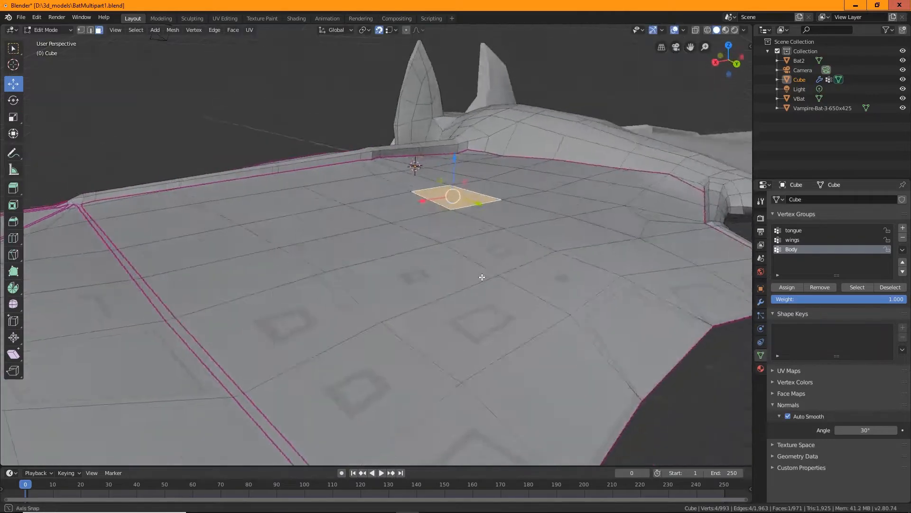
scroll(427, 301, down, 3)
middle_drag(427, 300, 403, 270)
scroll(356, 162, up, 6)
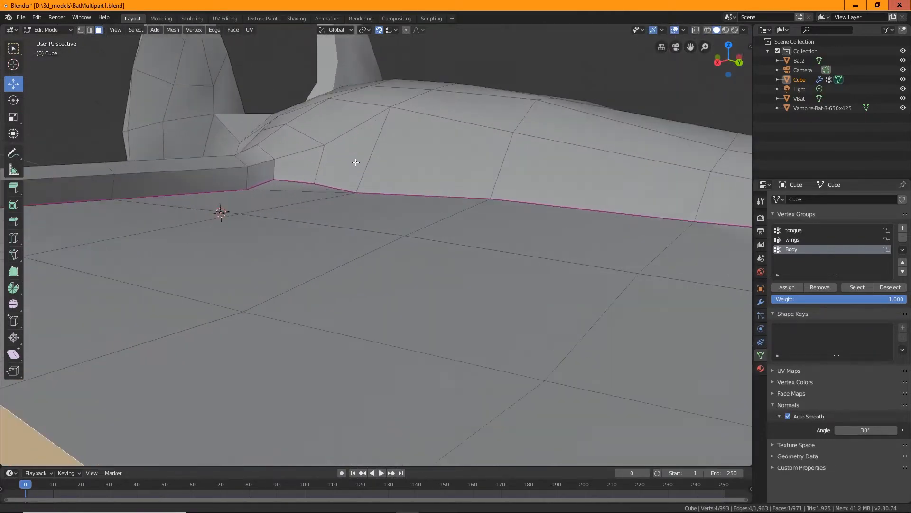
middle_drag(356, 162, 380, 215)
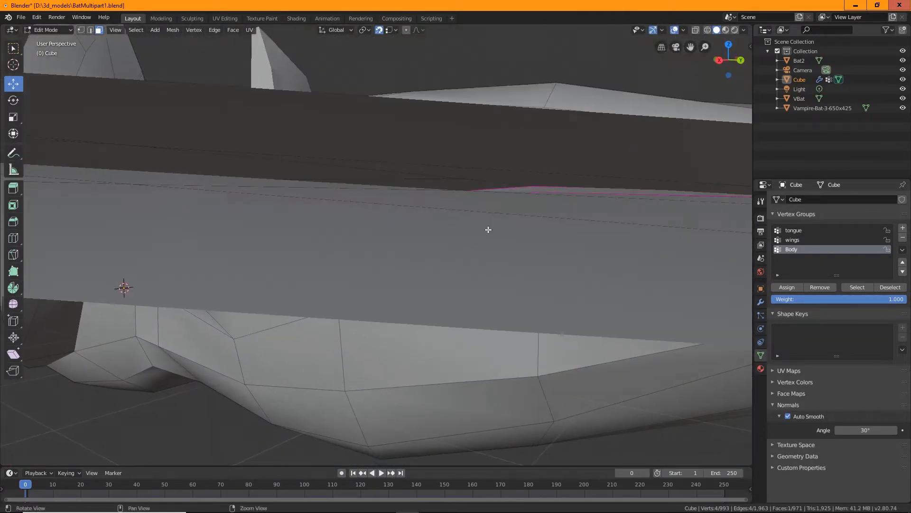
middle_drag(488, 229, 525, 275)
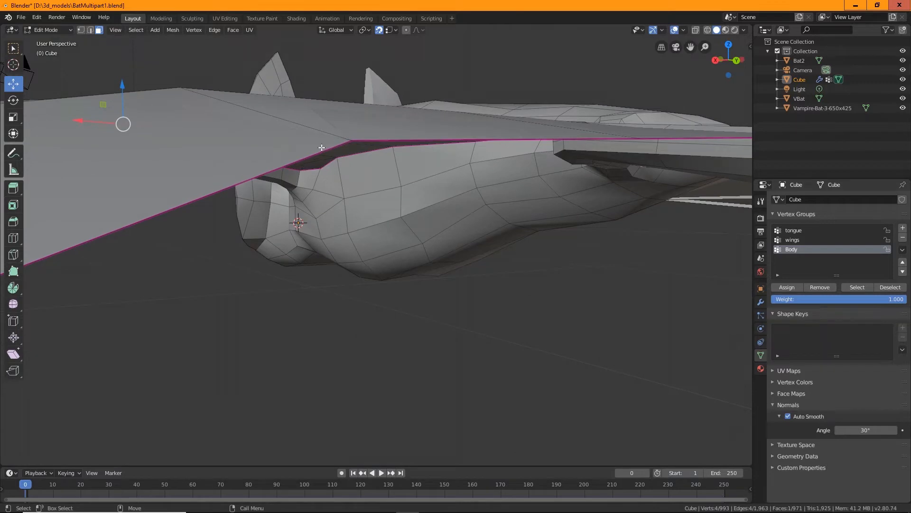
middle_drag(320, 167, 474, 369)
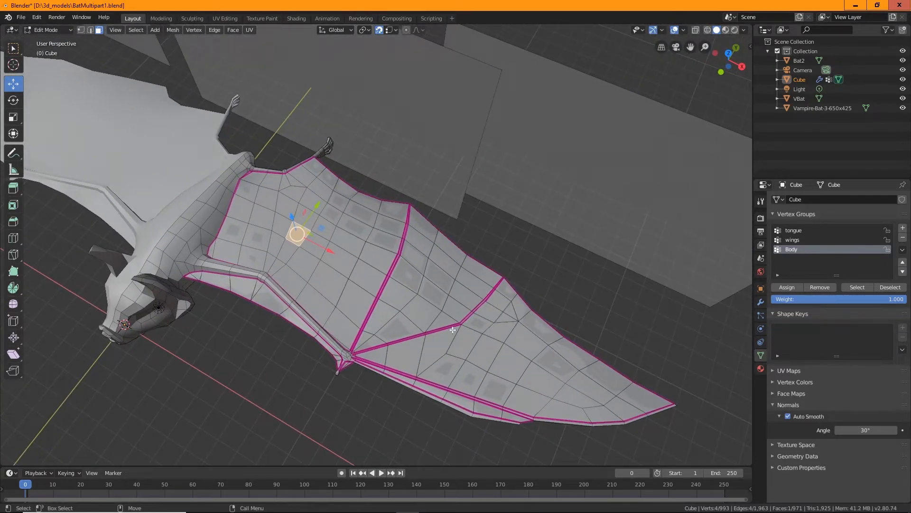
scroll(452, 329, down, 2)
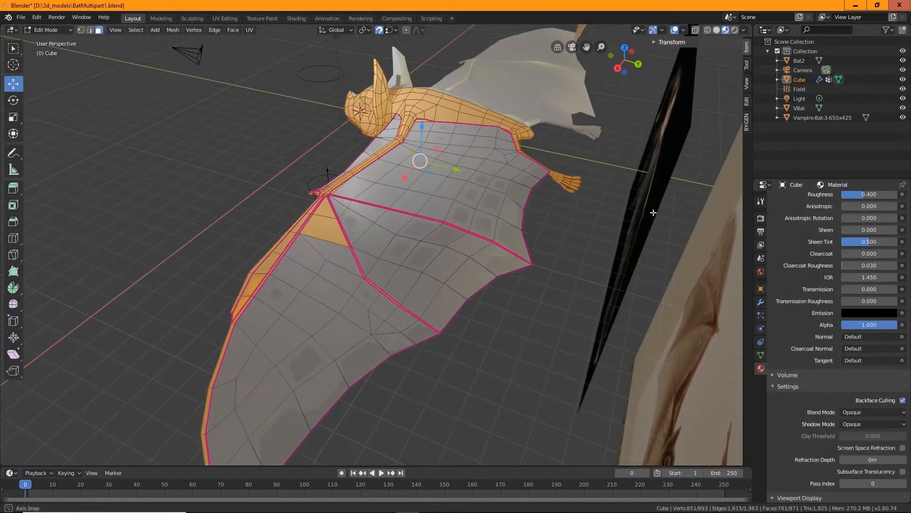
Inspect the wing's seam lines and the selected body, arm and leg faces around the membrane
middle_drag(653, 210, 452, 152)
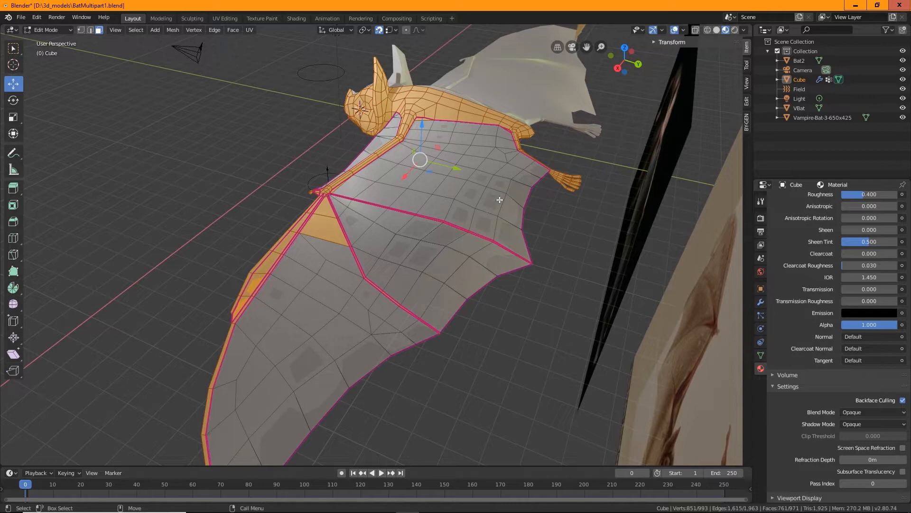
middle_drag(564, 149, 457, 235)
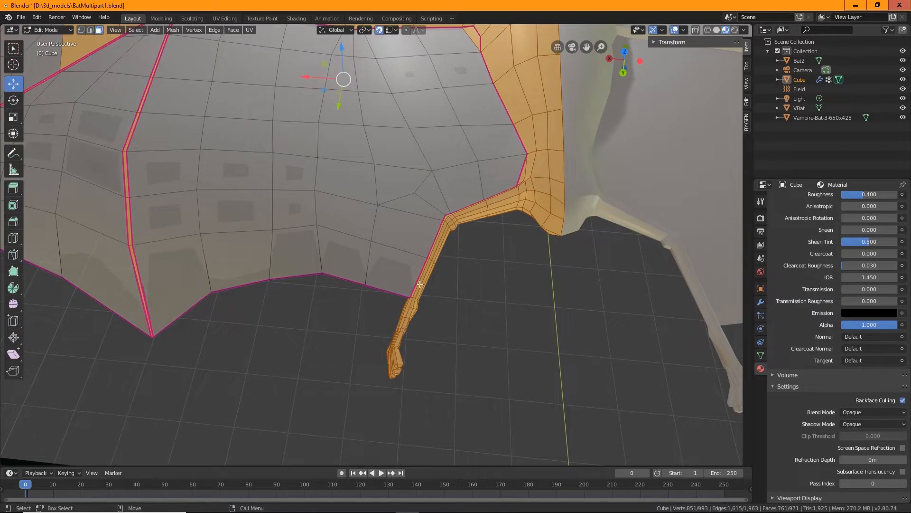
middle_drag(519, 238, 543, 186)
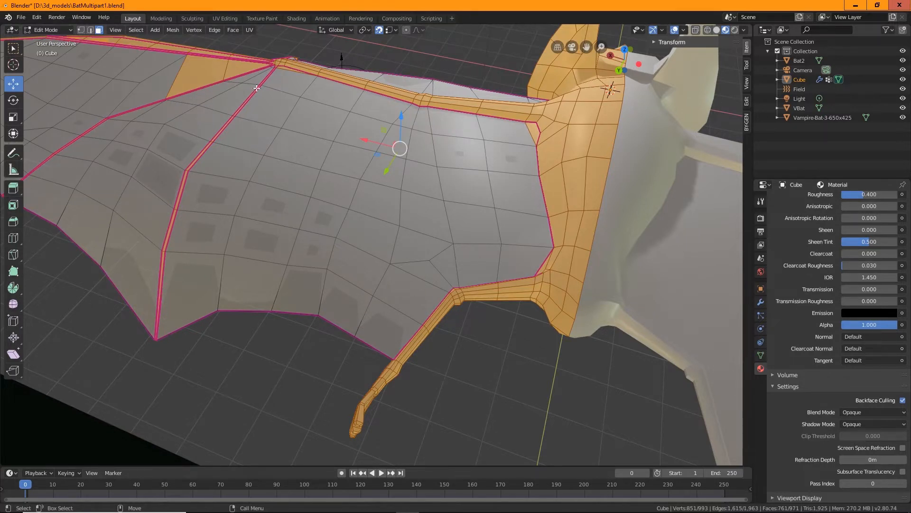
middle_drag(268, 76, 284, 106)
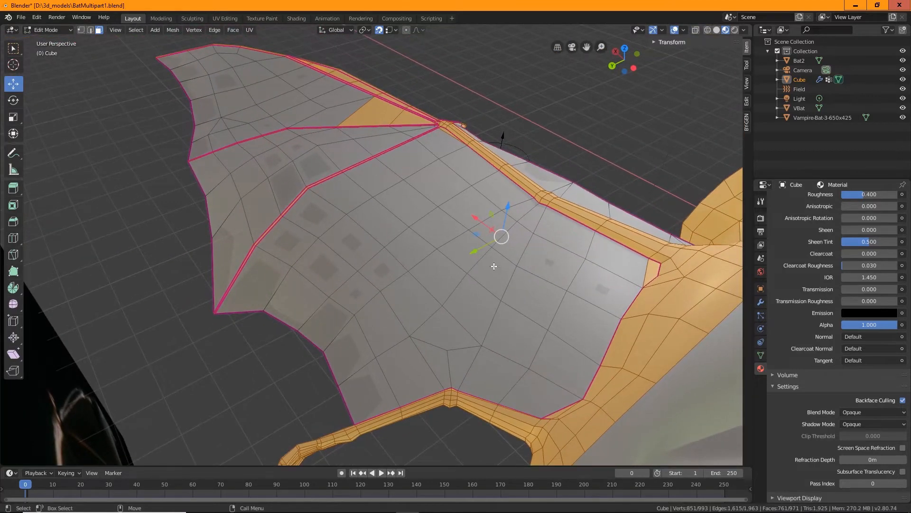
middle_drag(376, 265, 339, 206)
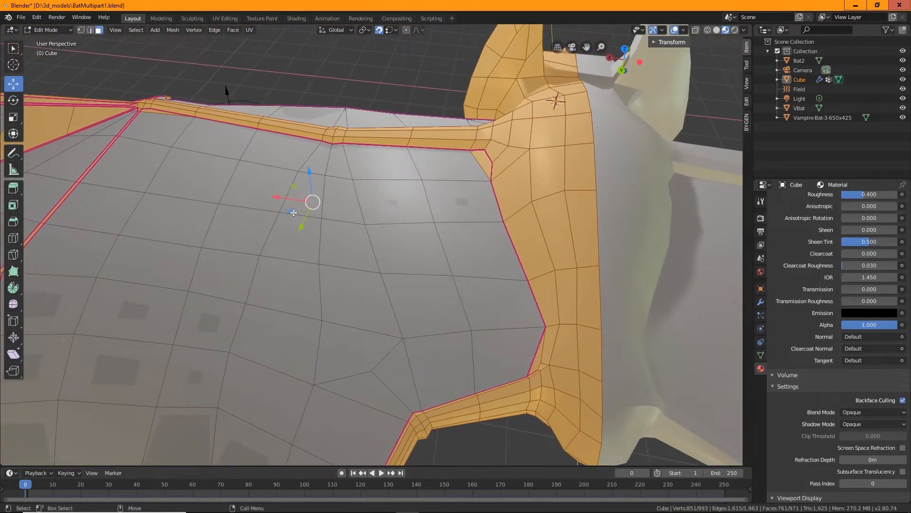
middle_drag(418, 239, 299, 189)
Reopen the recent file BatMultipart2.blend, discarding the unsaved changes in BatMultipart1.blend
click(21, 17)
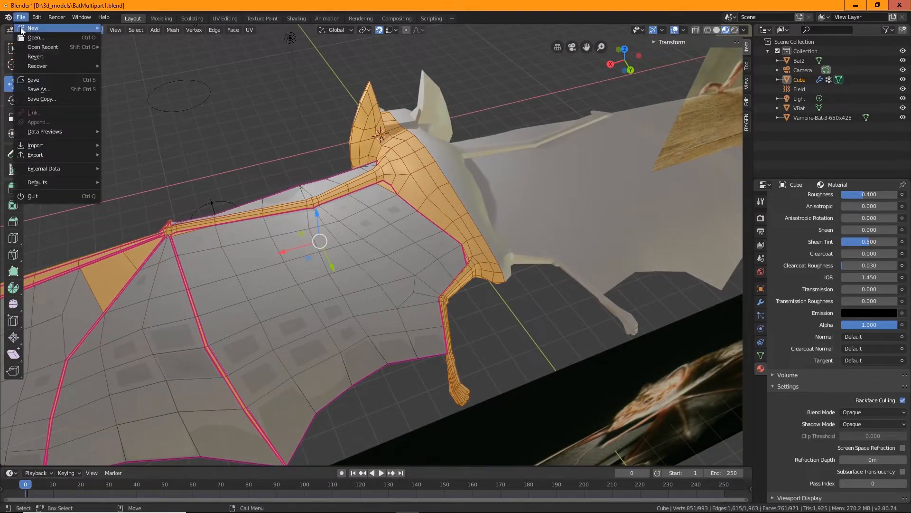
mouse_move(60, 47)
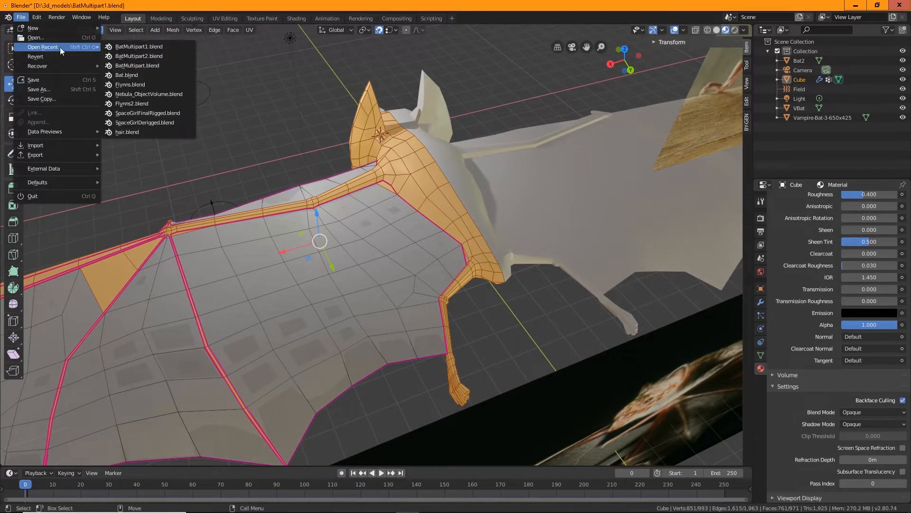
click(142, 56)
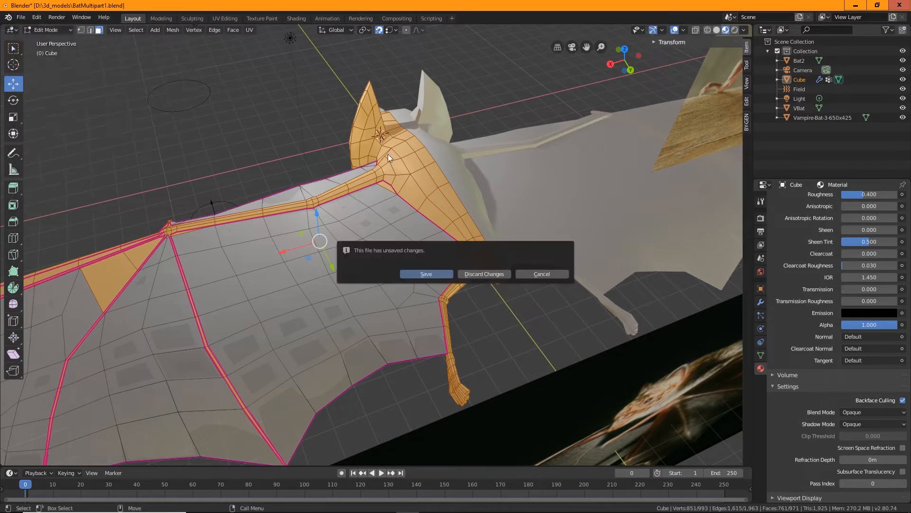
click(490, 272)
Select the edge loop crossing the middle of the low-poly wing membrane near the elbow
middle_drag(347, 215, 366, 216)
click(242, 322)
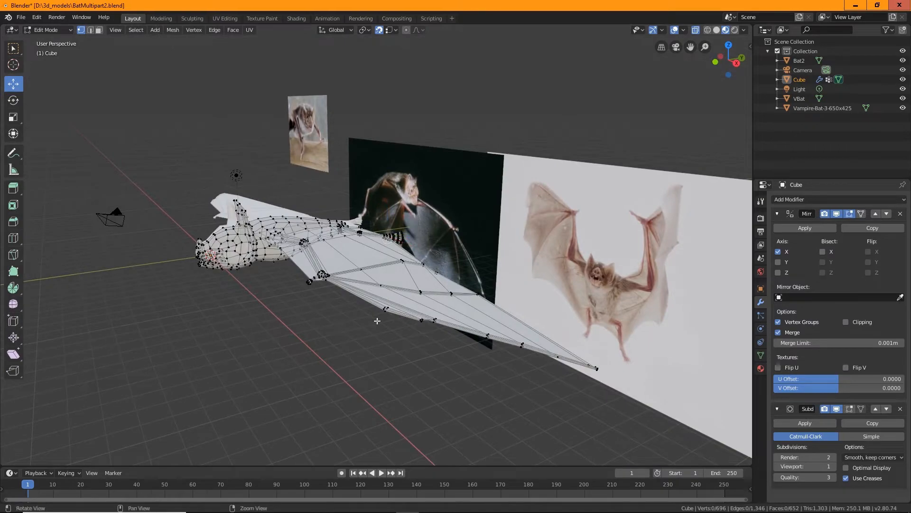
alt+drag(377, 320, 409, 377)
alt+right_drag(409, 376, 435, 344)
alt+drag(435, 344, 411, 252)
alt+click(418, 255)
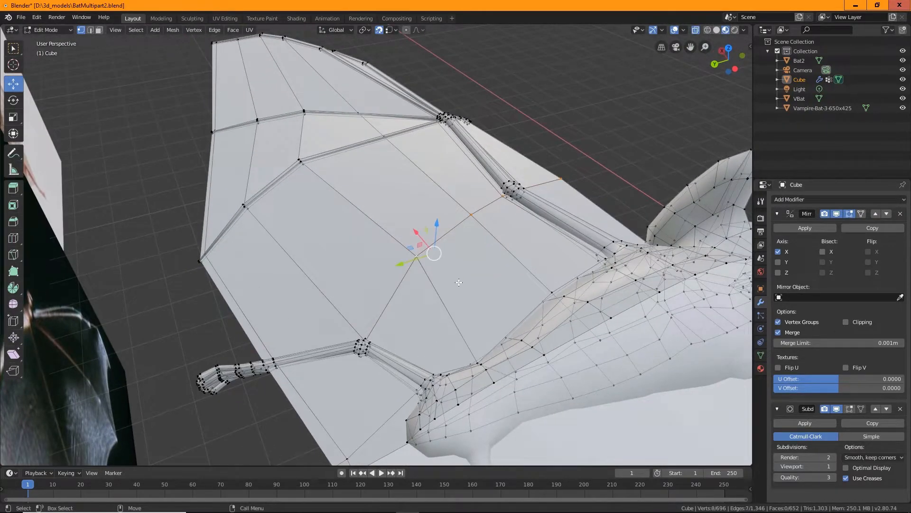
Switch to face selection and select the large central face of the wing membrane behind the elbow
click(99, 29)
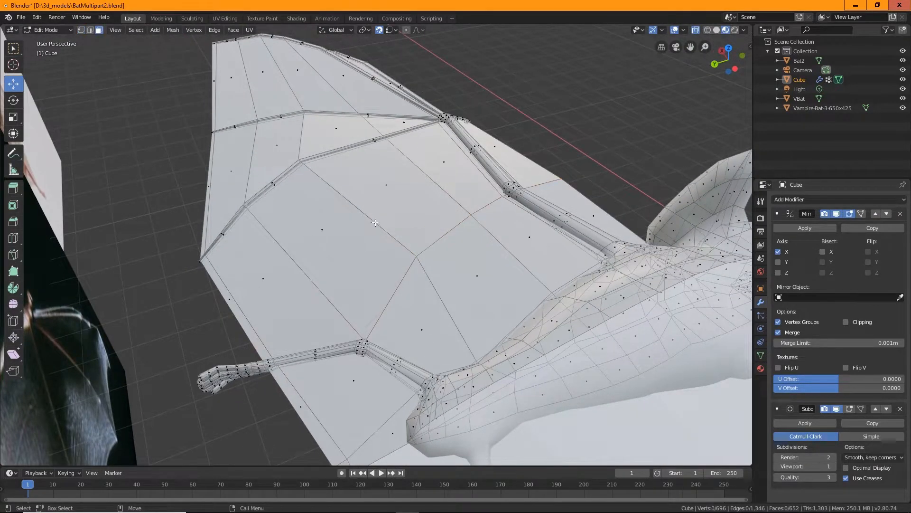
click(437, 224)
alt+drag(438, 223, 433, 181)
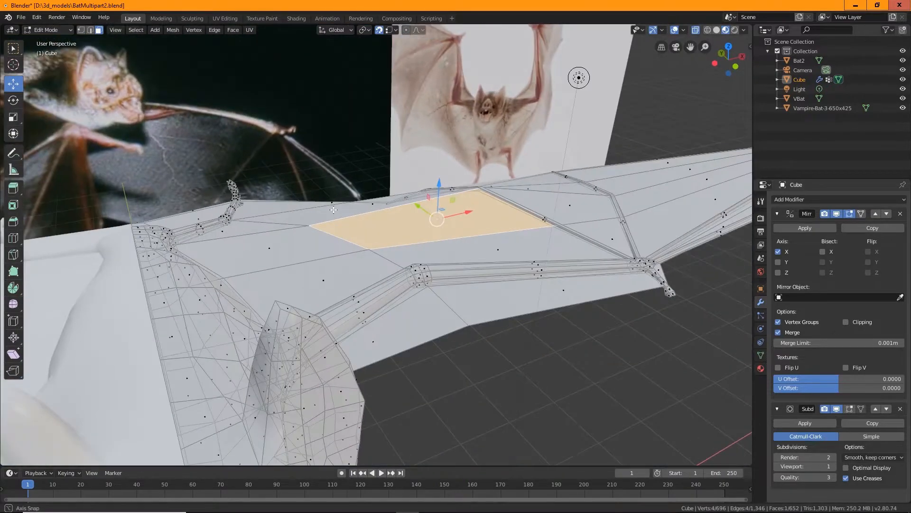
Try moving the selected membrane face about 1.7 m downward along Z, and undo the move
key(g)
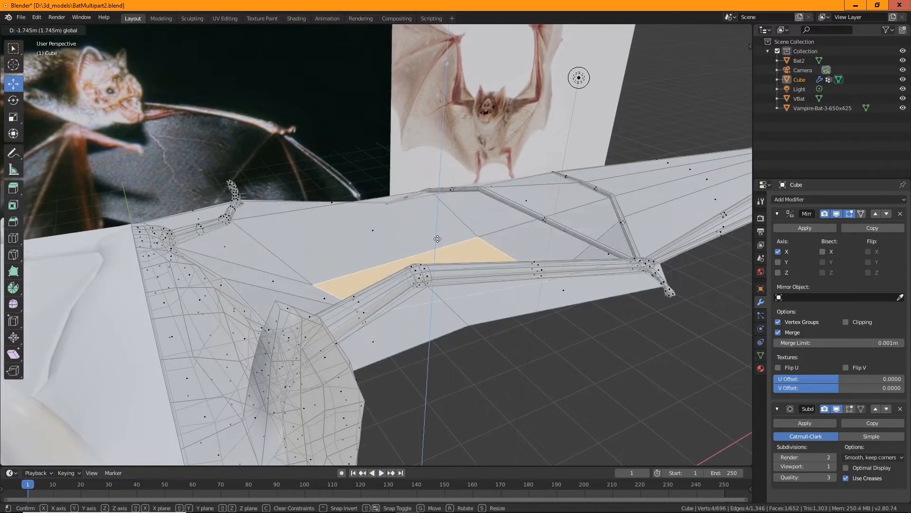
click(436, 238)
middle_drag(436, 239, 594, 277)
key(ctrl+z)
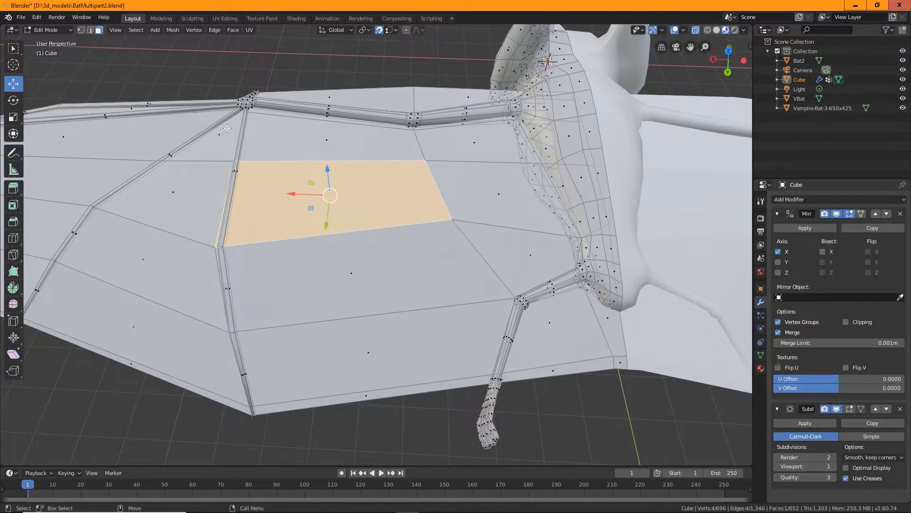
Add a series of loop cuts across the inner wing membrane, running from the arm to the trailing edge between finger and body
middle_drag(432, 231, 154, 210)
middle_drag(184, 208, 363, 224)
scroll(363, 223, up, 5)
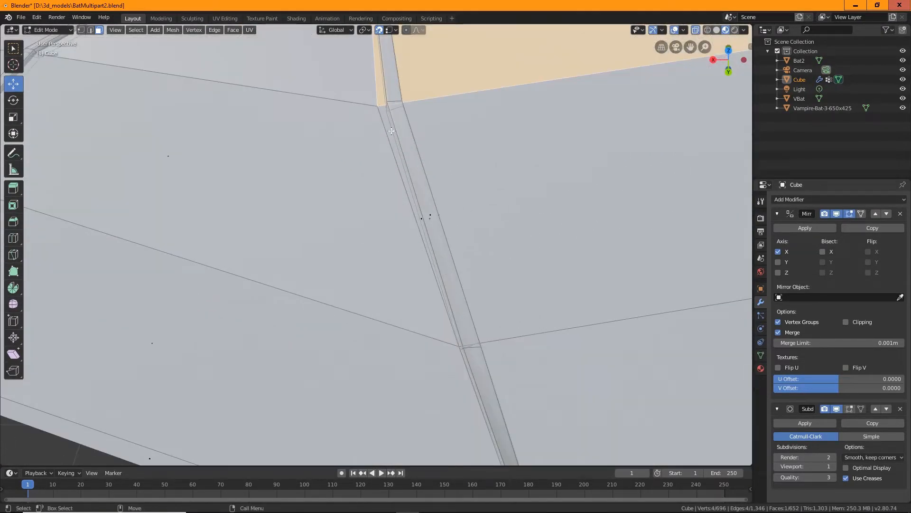
scroll(392, 131, down, 5)
middle_drag(427, 166, 417, 223)
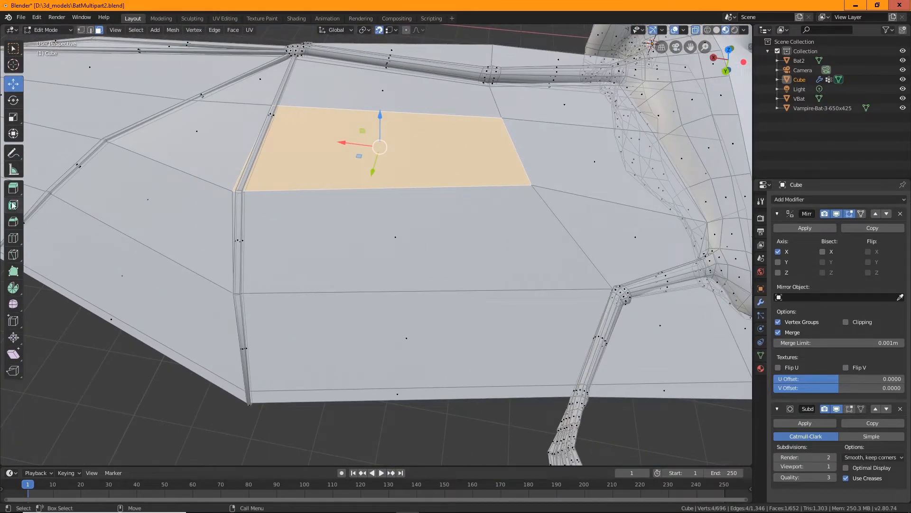
click(13, 237)
drag(387, 285, 229, 305)
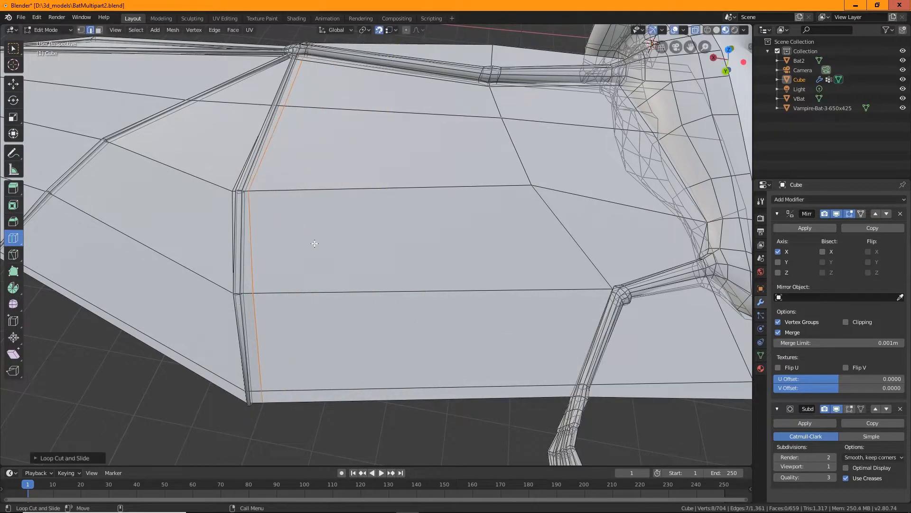
drag(394, 171, 271, 214)
drag(332, 201, 380, 207)
drag(451, 188, 487, 179)
drag(573, 168, 523, 179)
Add several loop cuts running lengthwise through the wing membrane from the body toward the wing tip
drag(598, 130, 540, 146)
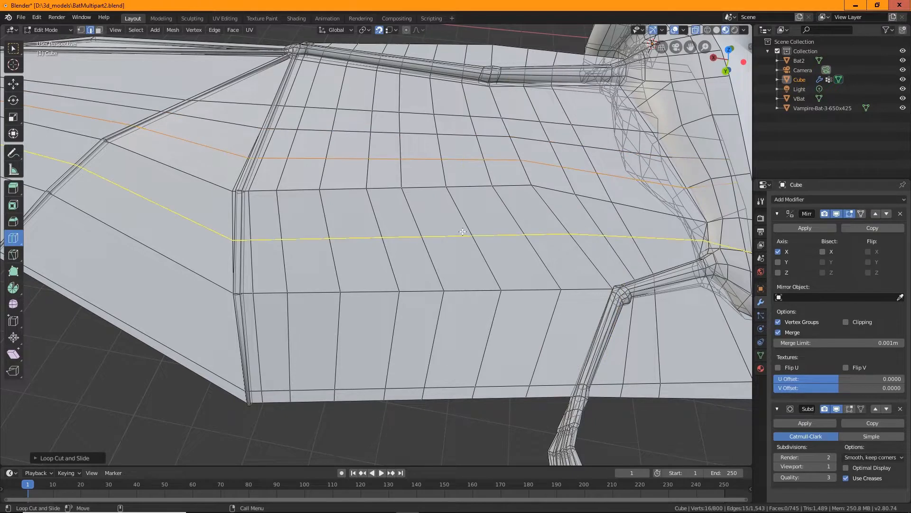
drag(467, 195, 454, 209)
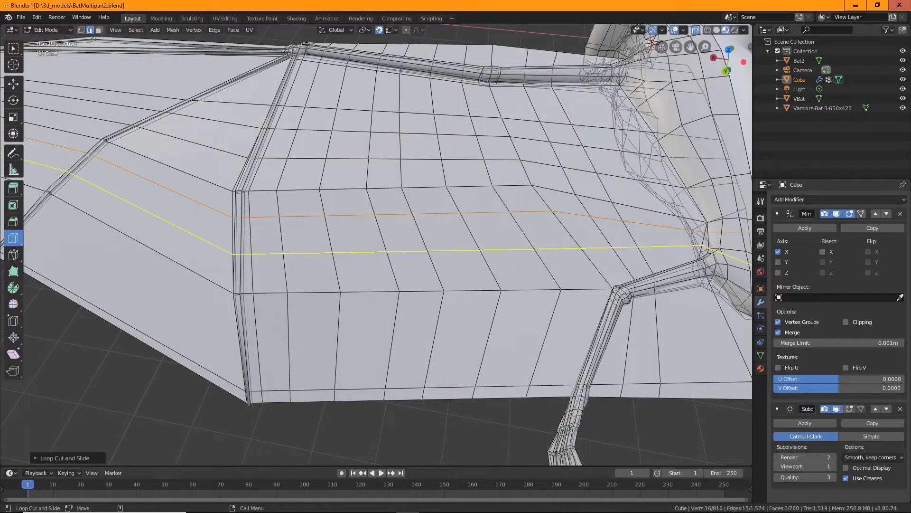
drag(386, 249, 385, 244)
drag(284, 278, 283, 281)
Switch to face selection and select a single small face in the middle of the inner wing membrane
middle_drag(315, 307, 354, 286)
scroll(354, 286, down, 5)
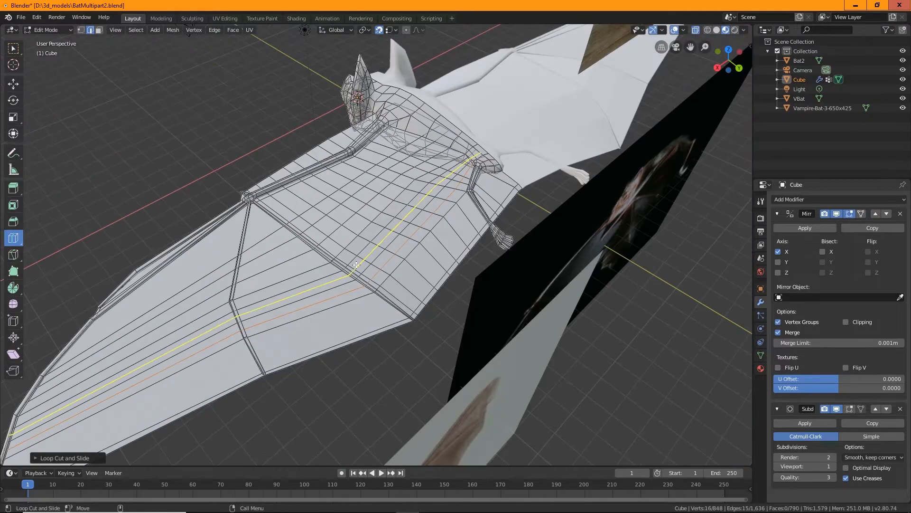
middle_drag(300, 291, 250, 305)
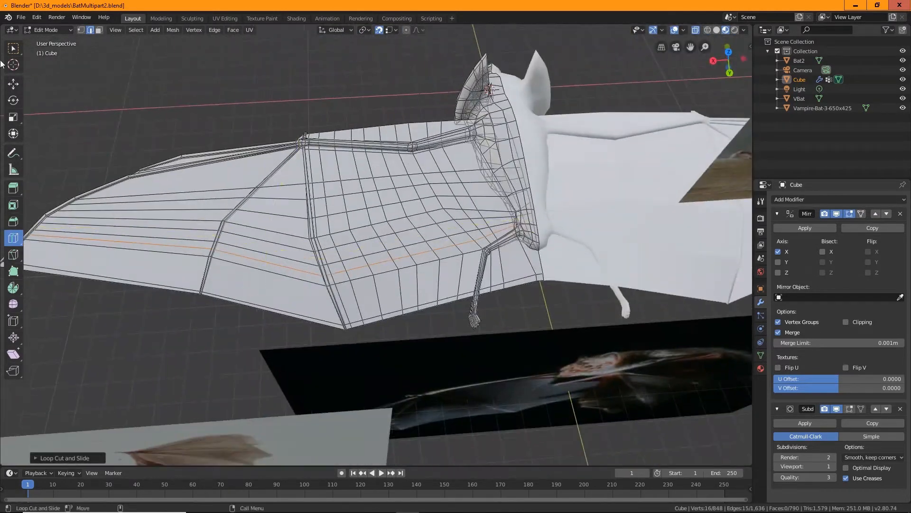
click(13, 47)
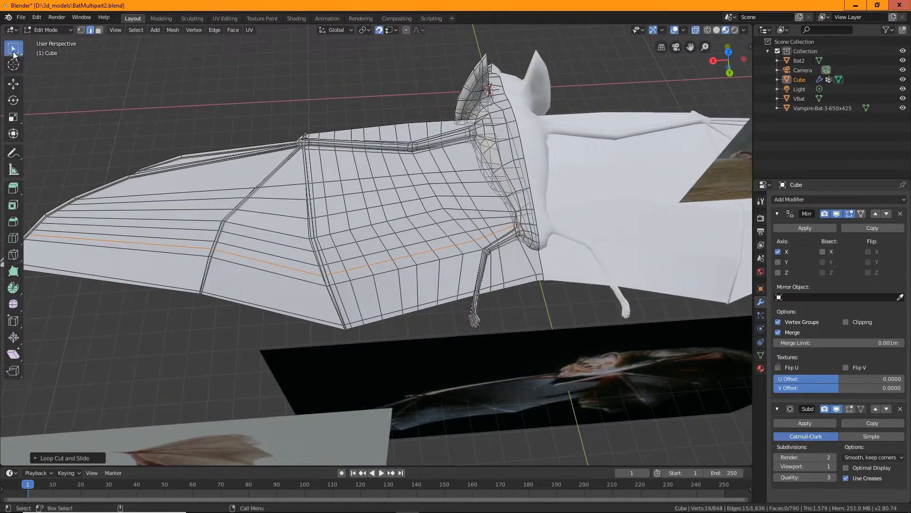
click(99, 30)
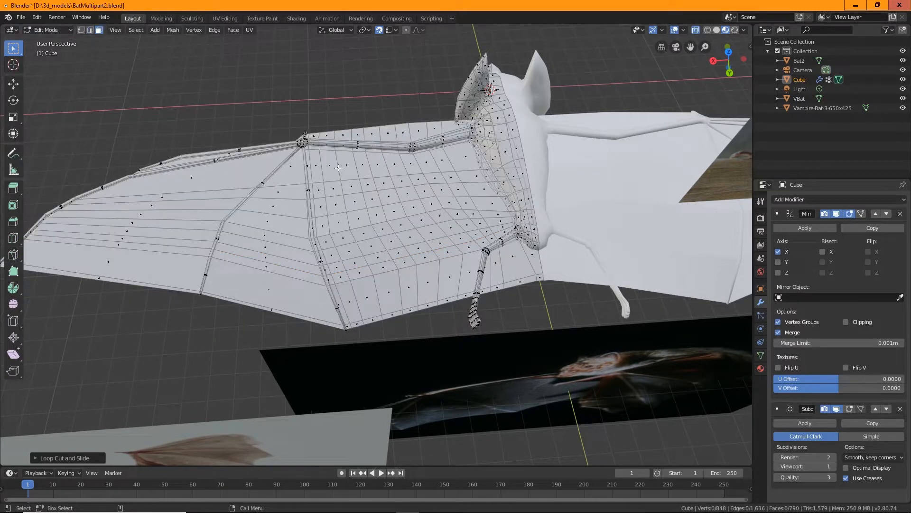
click(401, 223)
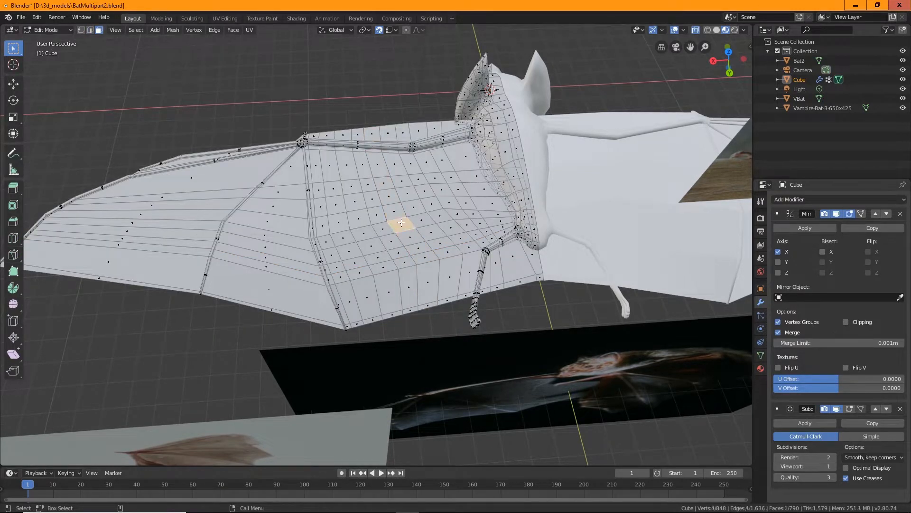
middle_drag(401, 252, 476, 195)
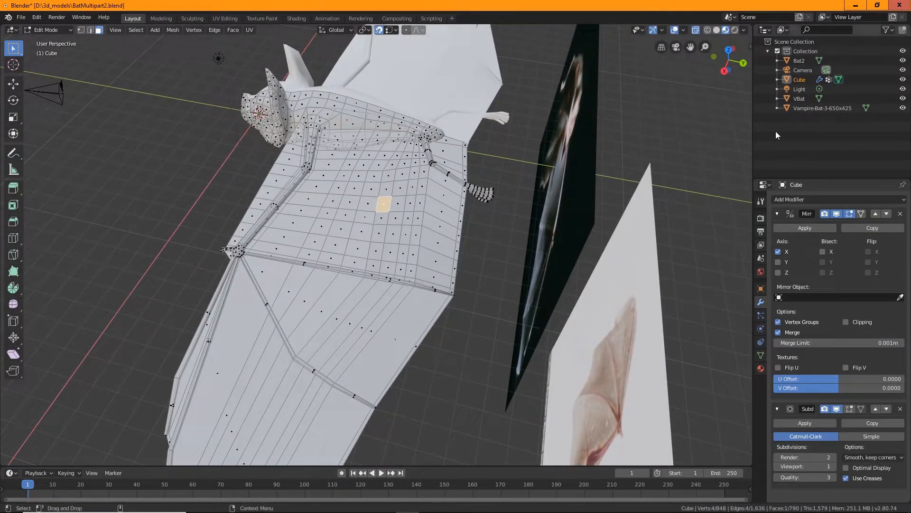
Examine the smoothed wing in Object Mode, and return to Edit Mode
click(62, 30)
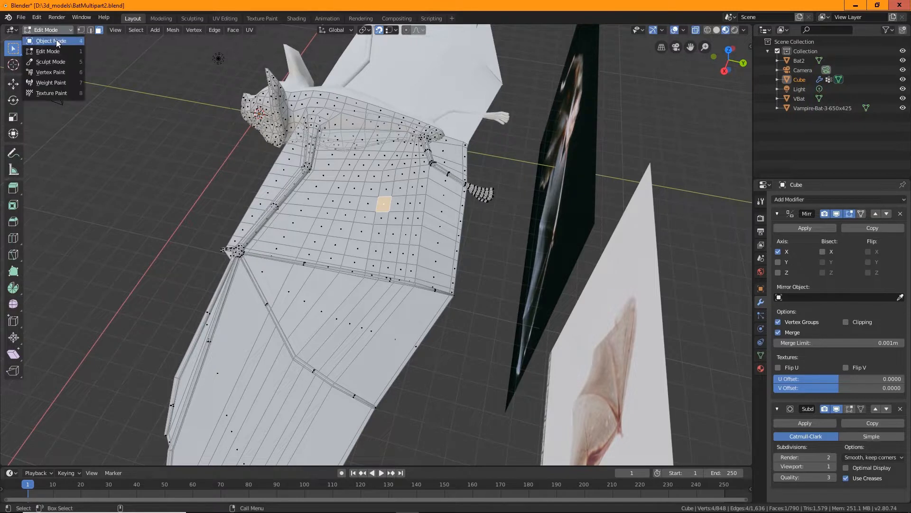
click(58, 40)
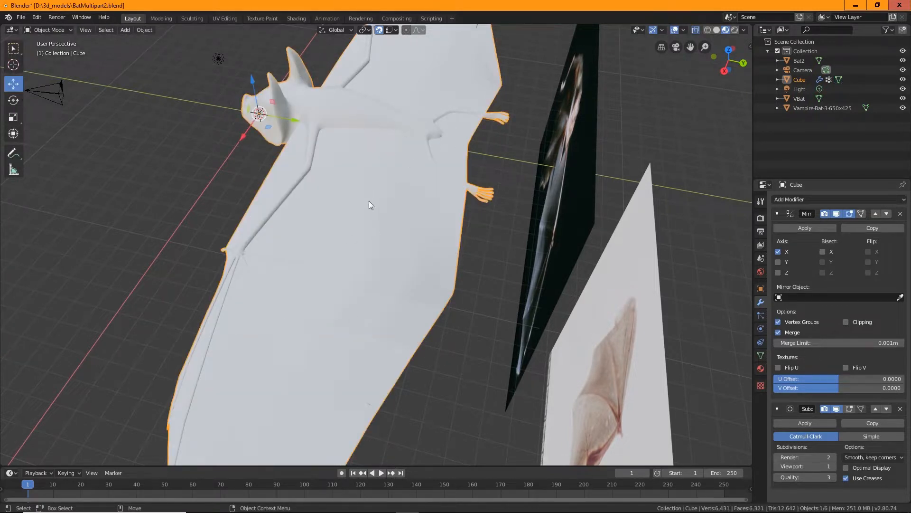
click(56, 29)
click(46, 51)
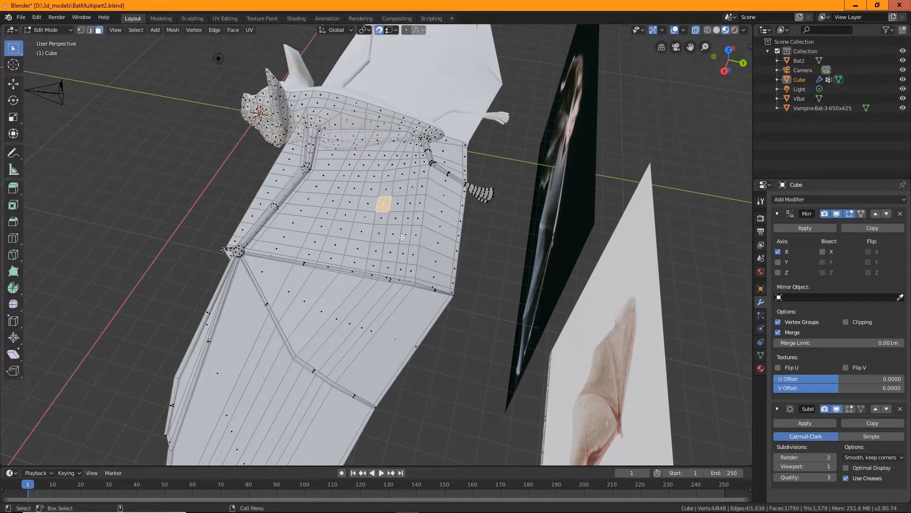
Extend the selection to all linked wing membrane faces and apply Select More
key(ctrl+l)
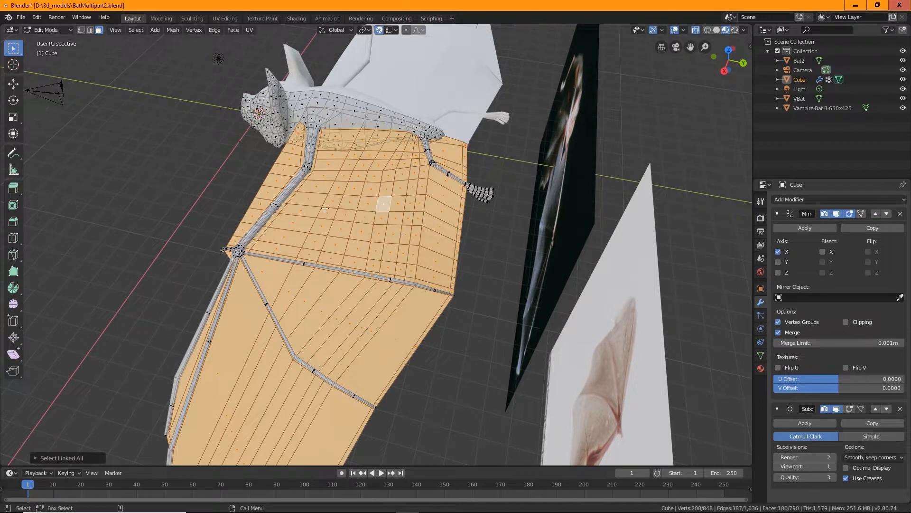
middle_drag(325, 208, 391, 227)
key(shift+space)
key(g)
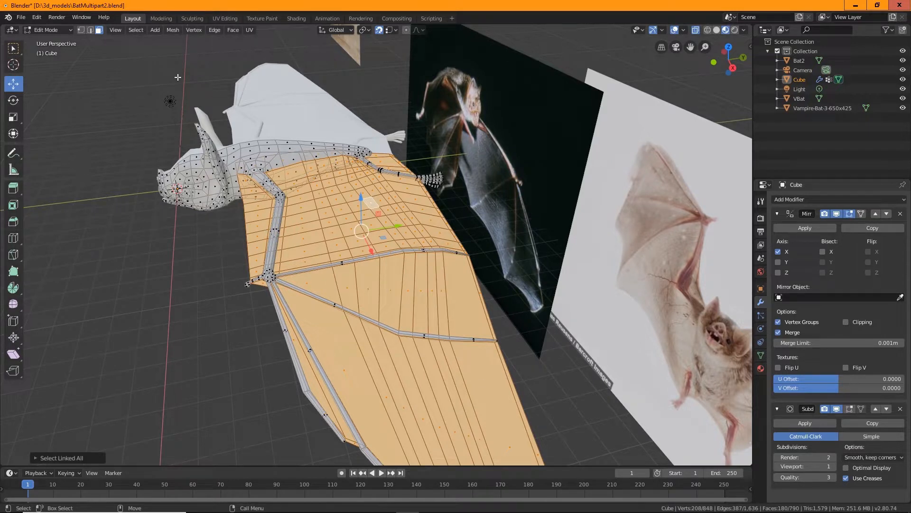
click(135, 31)
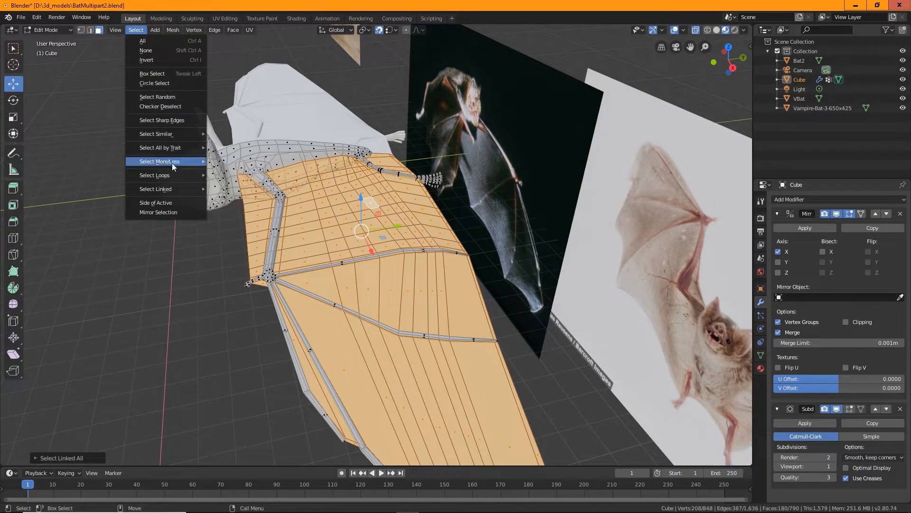
mouse_move(173, 162)
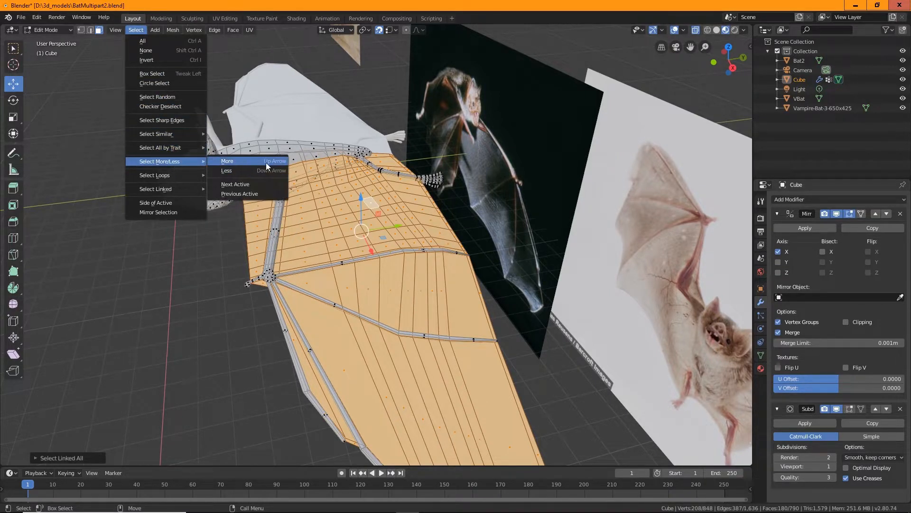
click(250, 163)
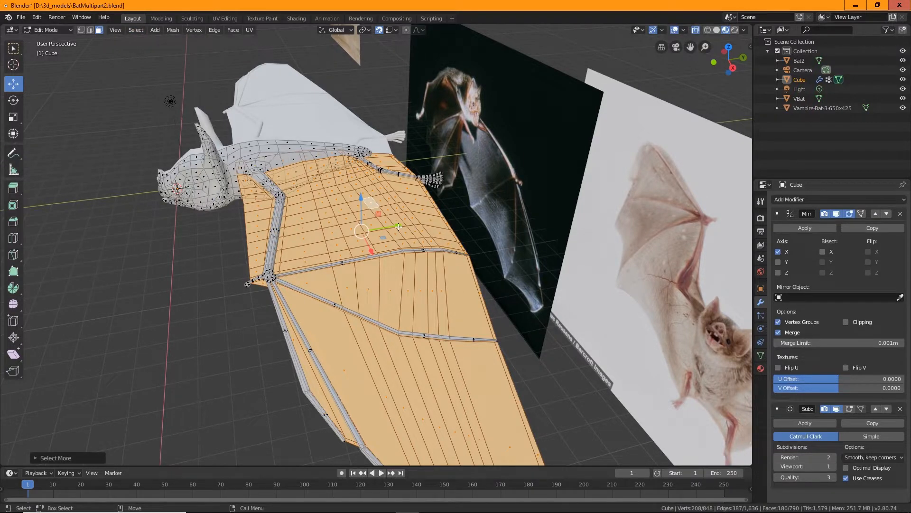
Move the selected membrane away from the bat along the Y axis and delete it, keeping the body and wing bones
drag(397, 231, 57, 230)
middle_drag(57, 229, 250, 303)
middle_drag(275, 354, 270, 346)
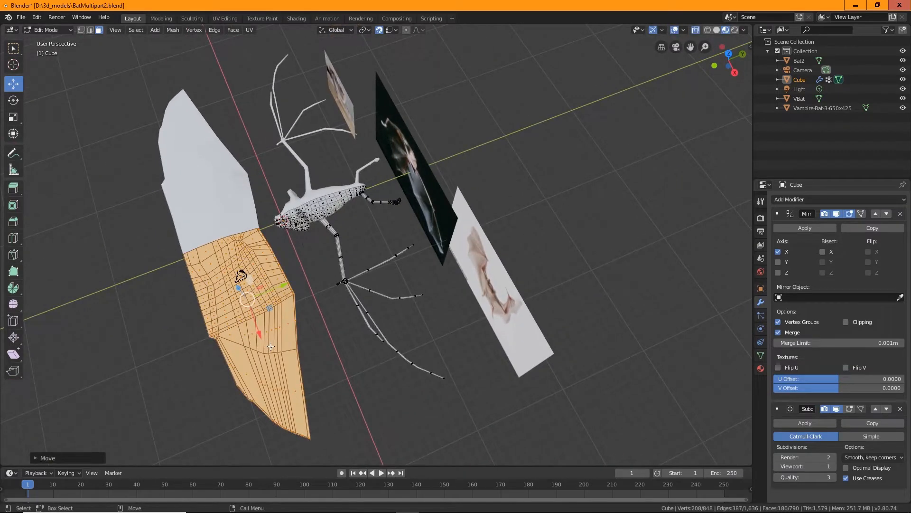
key(x)
click(254, 346)
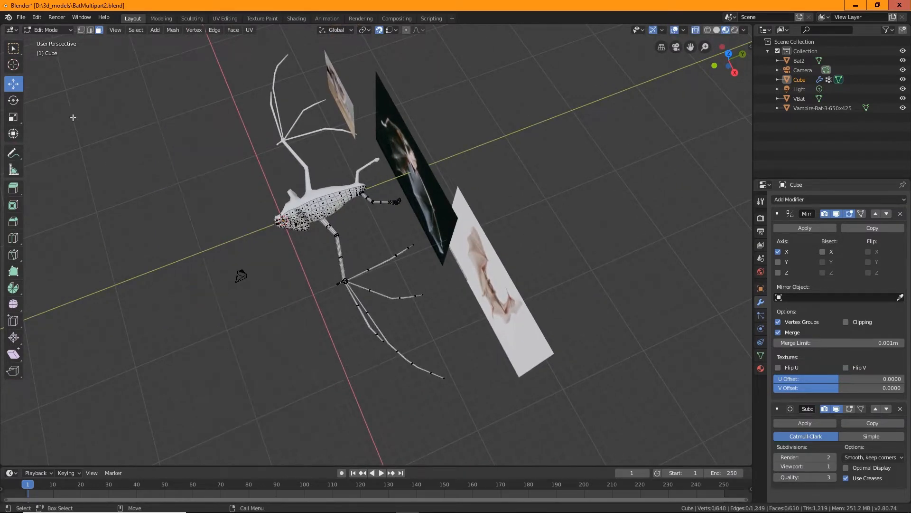
Return to Object Mode, deselect the bat and add a plane mesh at the 3D cursor
click(52, 30)
click(57, 44)
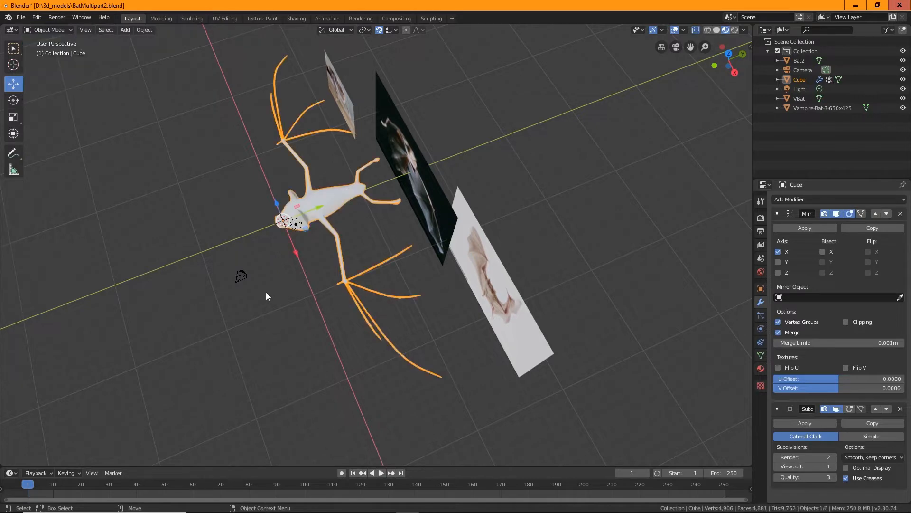
click(266, 295)
middle_drag(266, 304, 469, 327)
scroll(317, 353, up, 5)
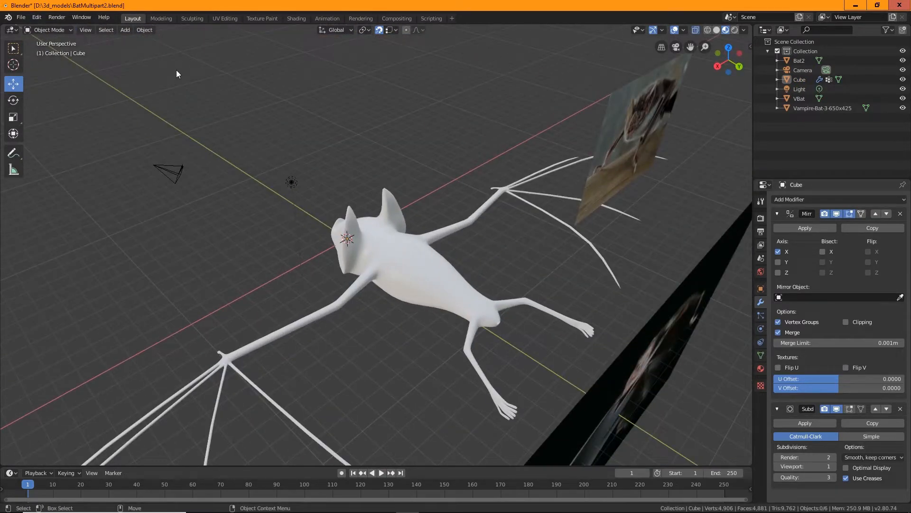
click(124, 29)
mouse_move(141, 45)
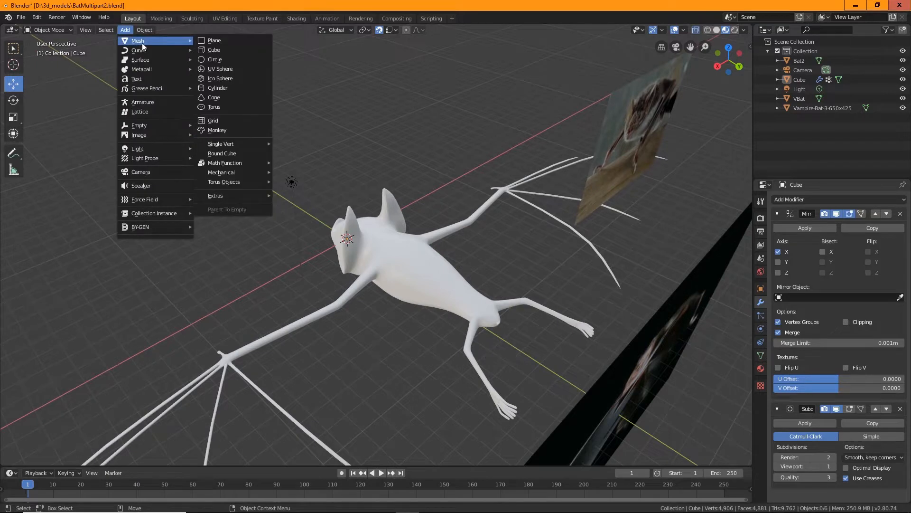
click(218, 41)
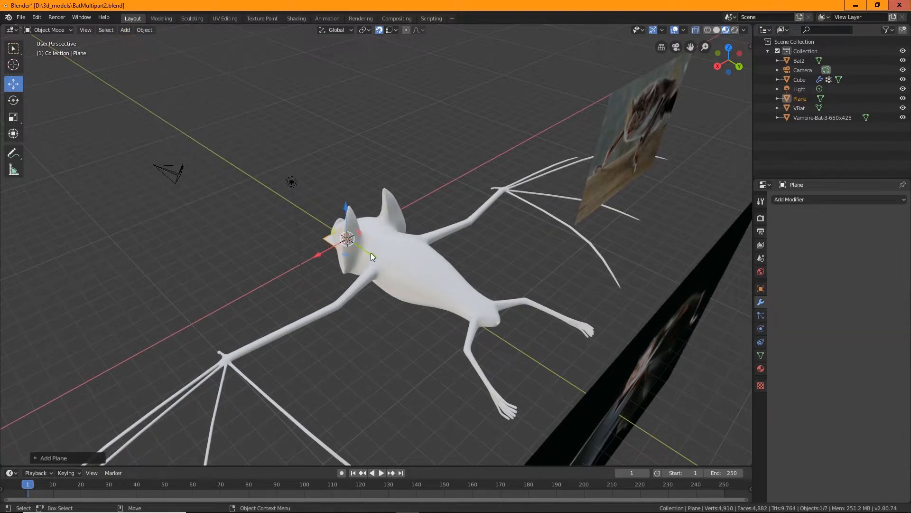
Move the new plane along the Y axis to just behind the bat's tail, between the legs
drag(372, 255, 485, 409)
alt+drag(539, 372, 498, 398)
alt+middle_drag(510, 383, 511, 243)
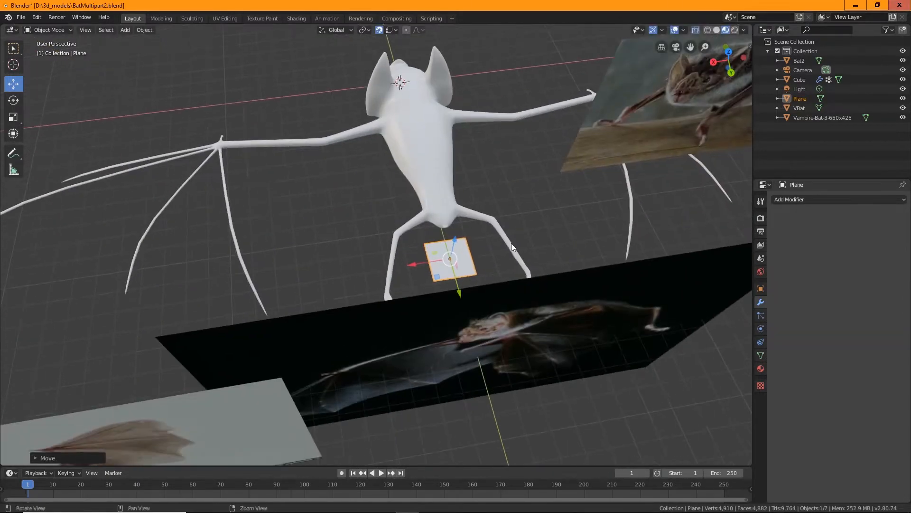
scroll(497, 229, up, 6)
alt+drag(496, 230, 512, 281)
alt+middle_drag(511, 281, 393, 232)
alt+drag(393, 232, 375, 246)
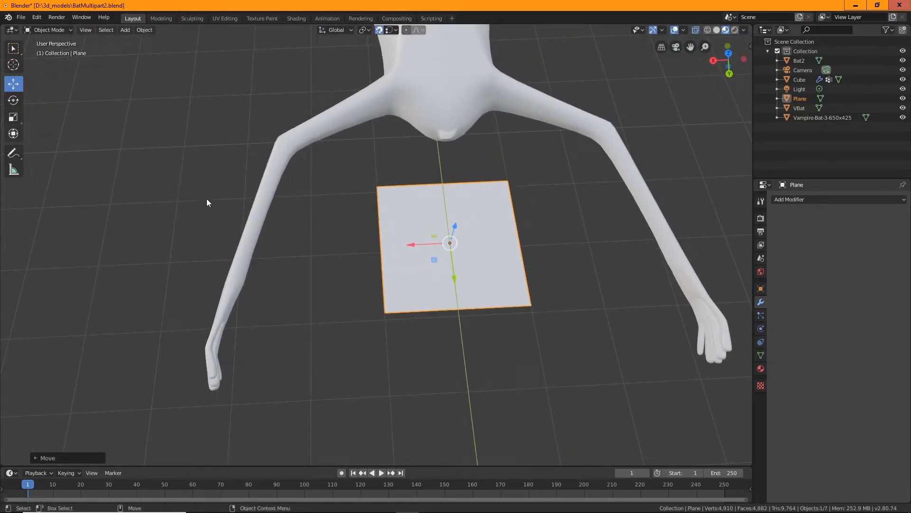
Enter Edit Mode on the plane and split it lengthwise with one centered loop cut along the Y axis
click(40, 30)
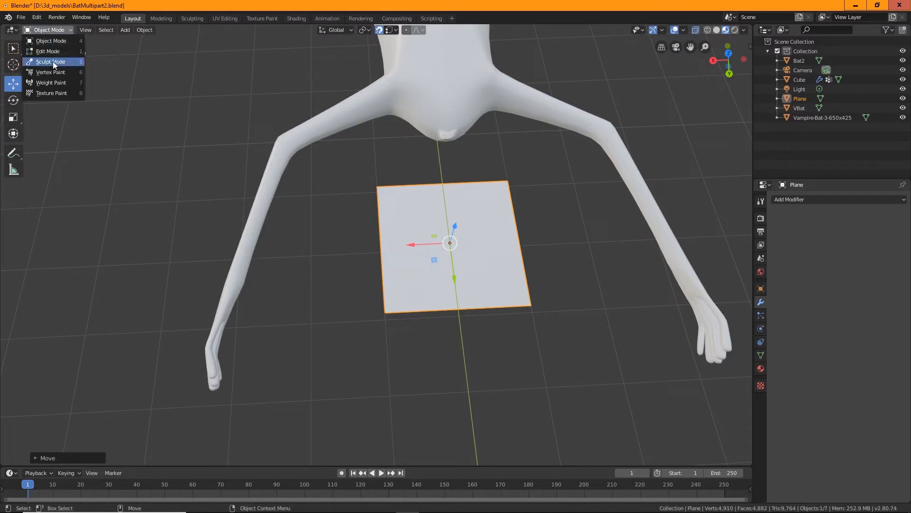
click(47, 48)
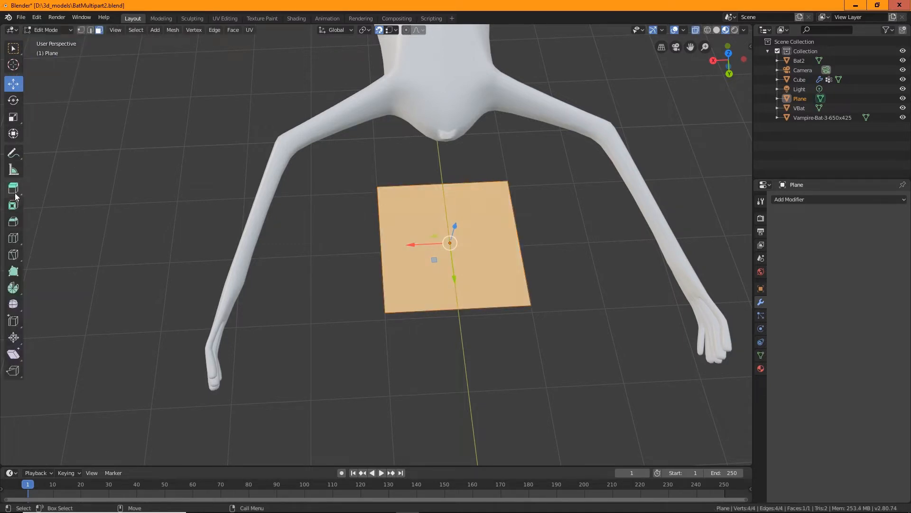
click(13, 238)
click(437, 201)
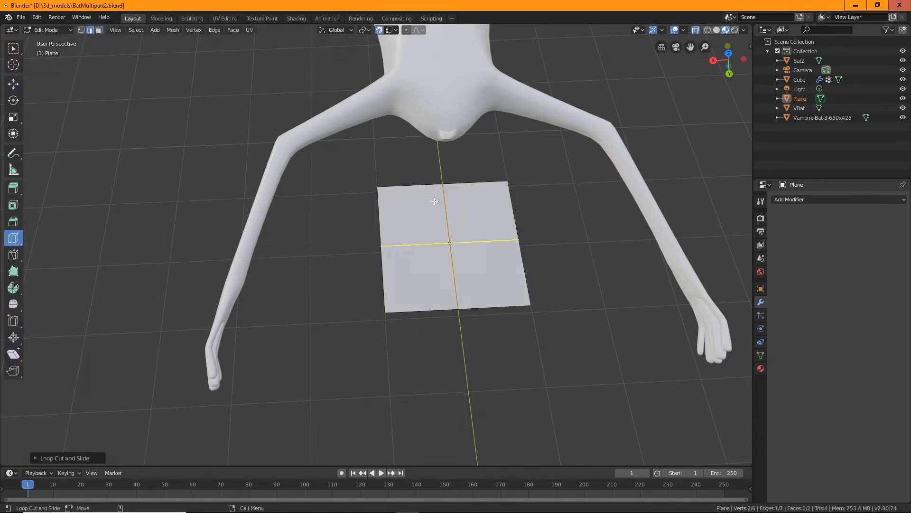
Delete the plane's face on the negative X side of the centre line in face select mode
click(13, 48)
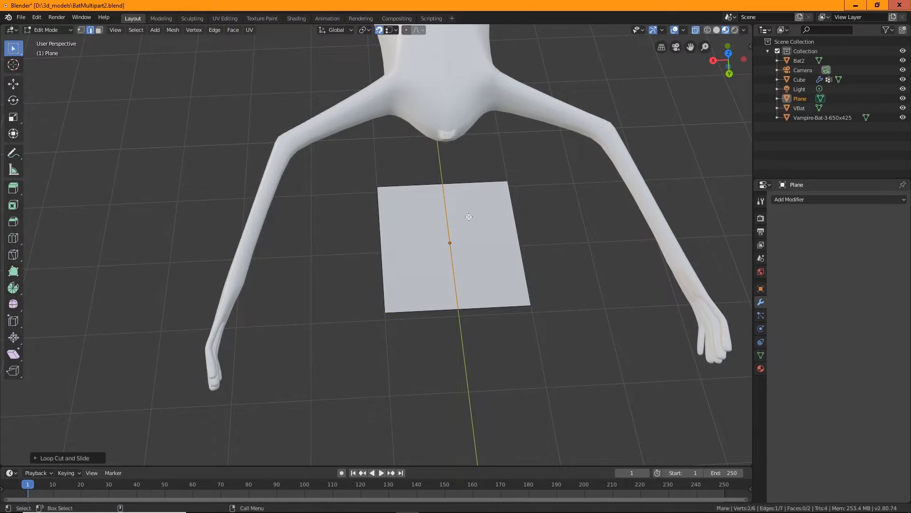
click(98, 30)
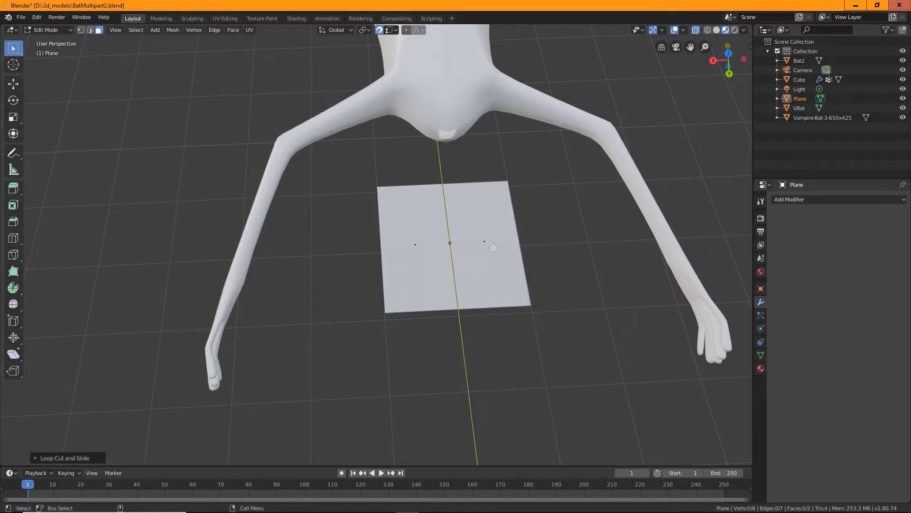
click(482, 238)
key(x)
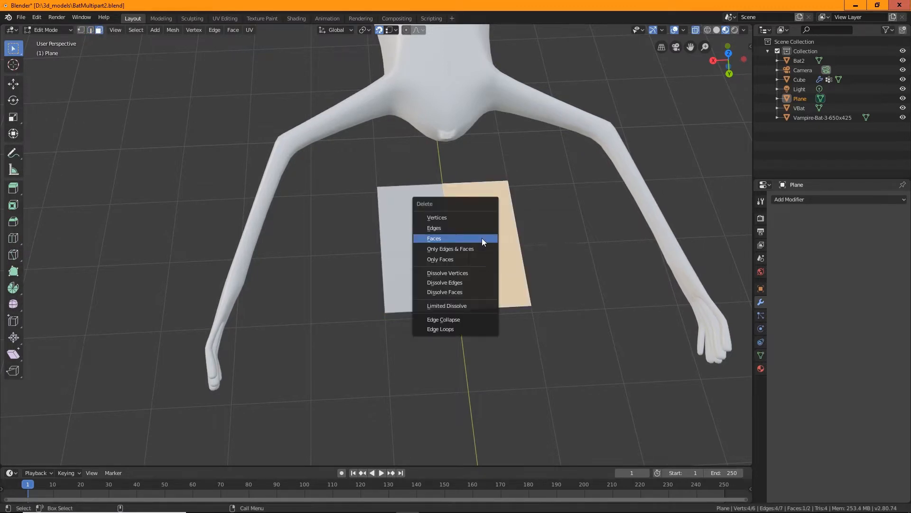
click(482, 238)
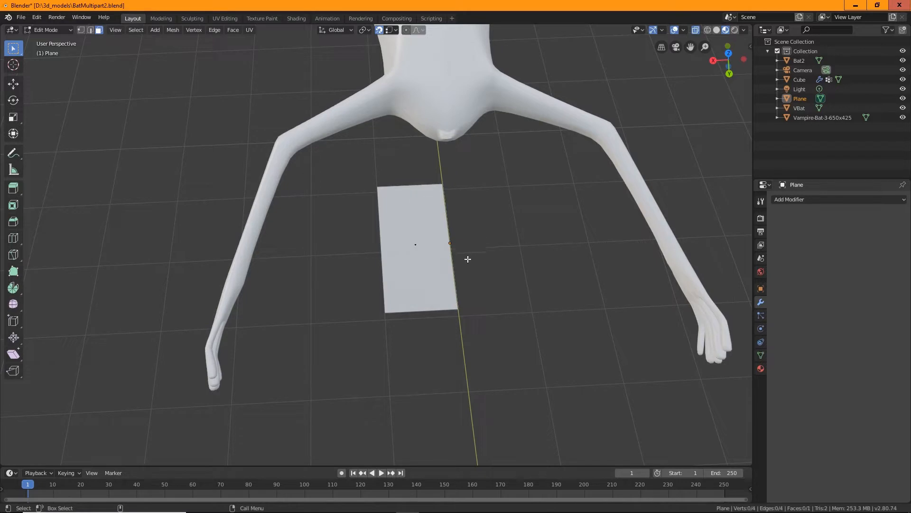
Select the remaining half of the plane and add a Mirror modifier on the X axis
click(428, 229)
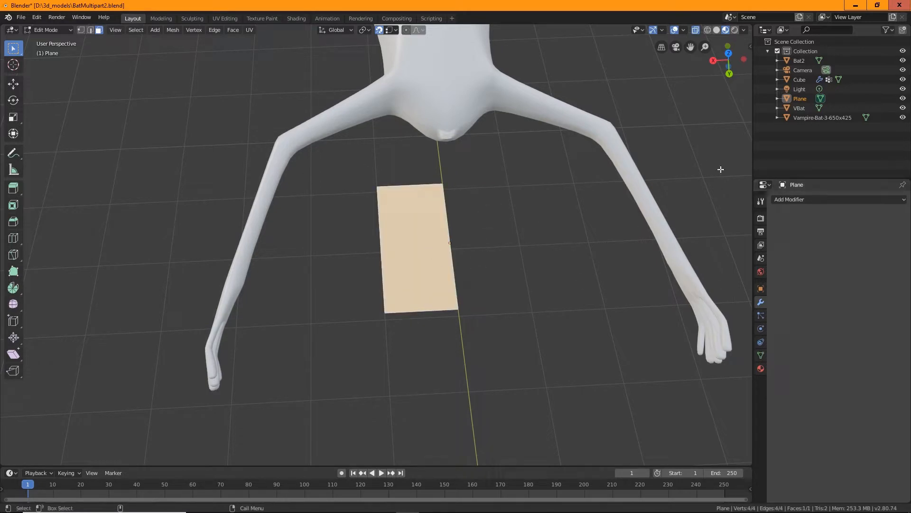
click(813, 199)
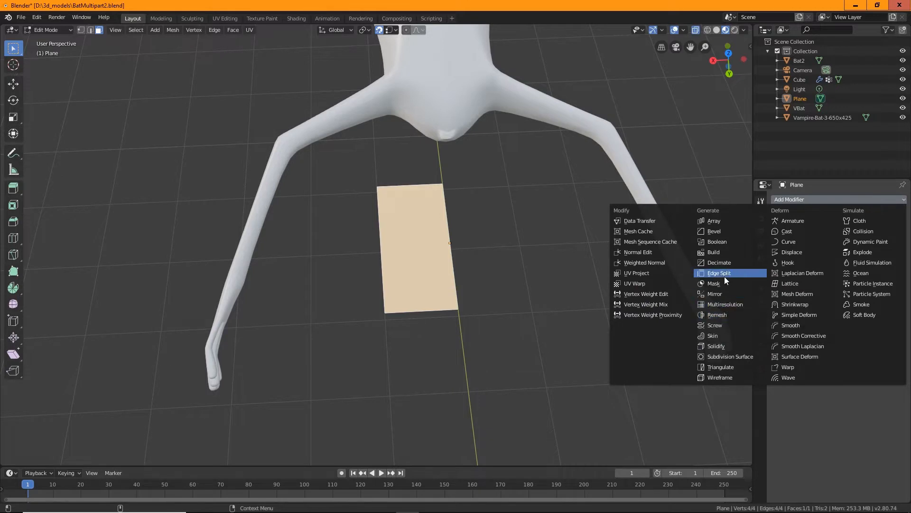
click(710, 295)
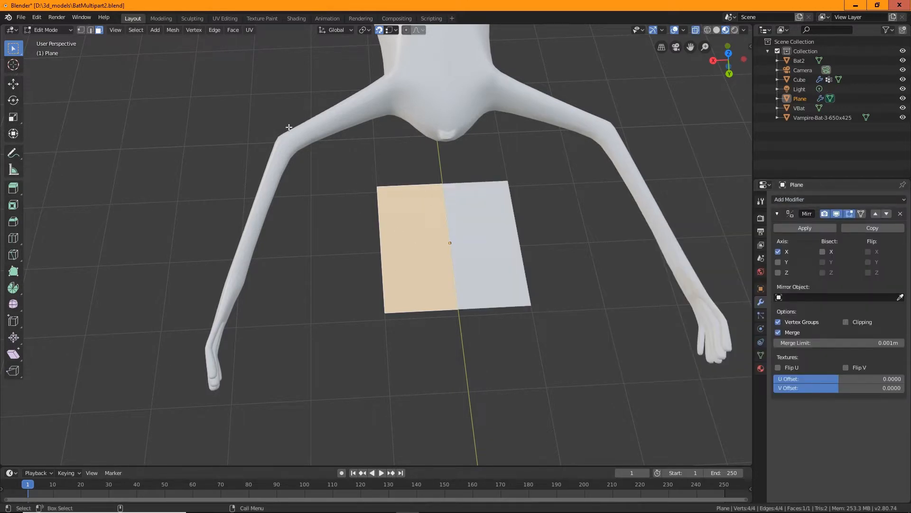
With snapping off, raise the plane's front centre-line vertex and move it along Y into the rear of the bat's body
click(81, 29)
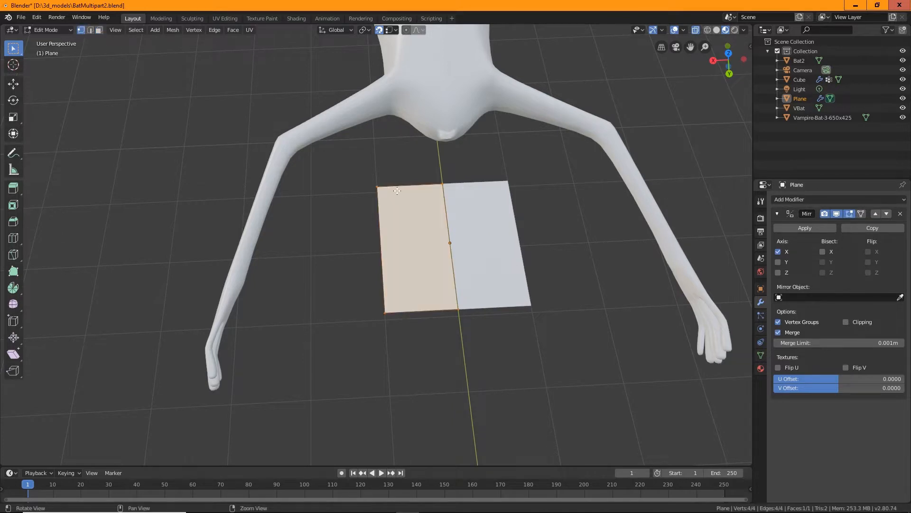
middle_drag(398, 191, 458, 234)
click(449, 191)
key(shift+space)
key(g)
drag(445, 237, 448, 198)
click(379, 30)
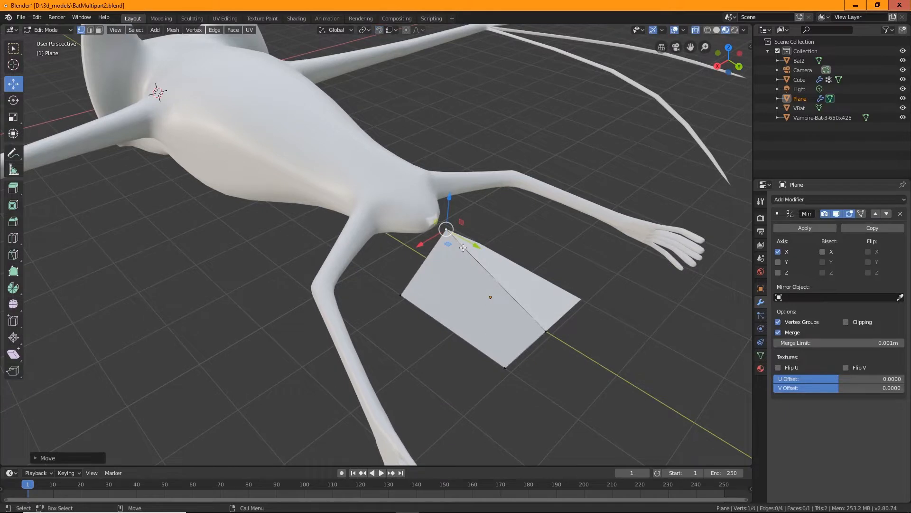
drag(476, 246, 423, 216)
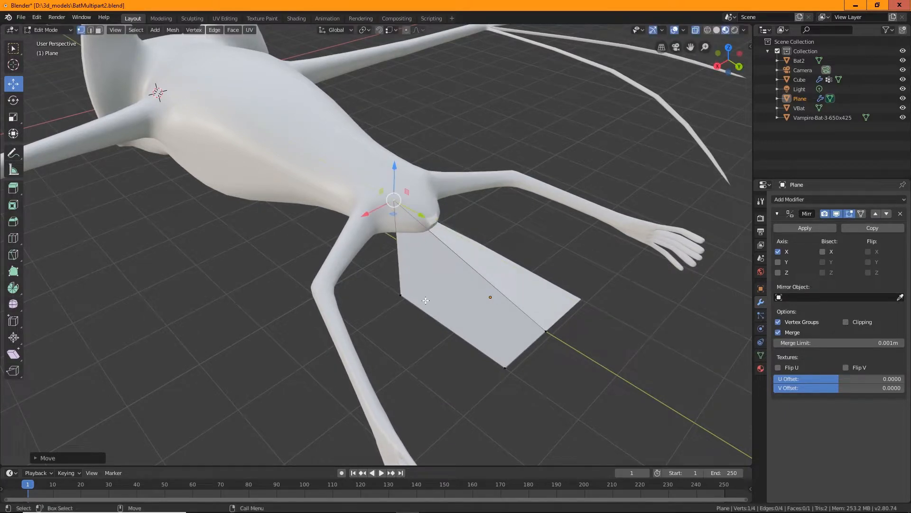
Move the plane's outer front vertex outward and up to the knee of the bat's leg
middle_drag(426, 300, 380, 290)
click(384, 300)
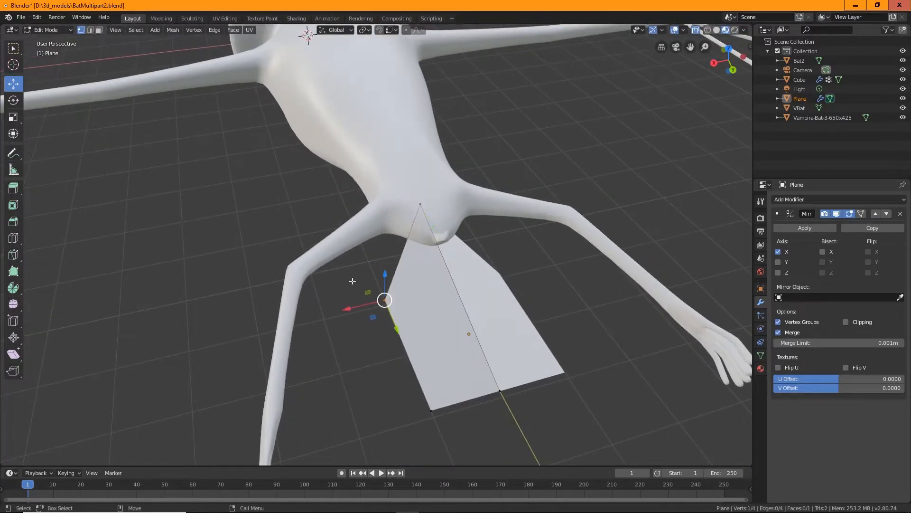
drag(351, 308, 313, 251)
middle_drag(312, 252, 417, 224)
drag(409, 216, 380, 286)
middle_drag(379, 286, 358, 160)
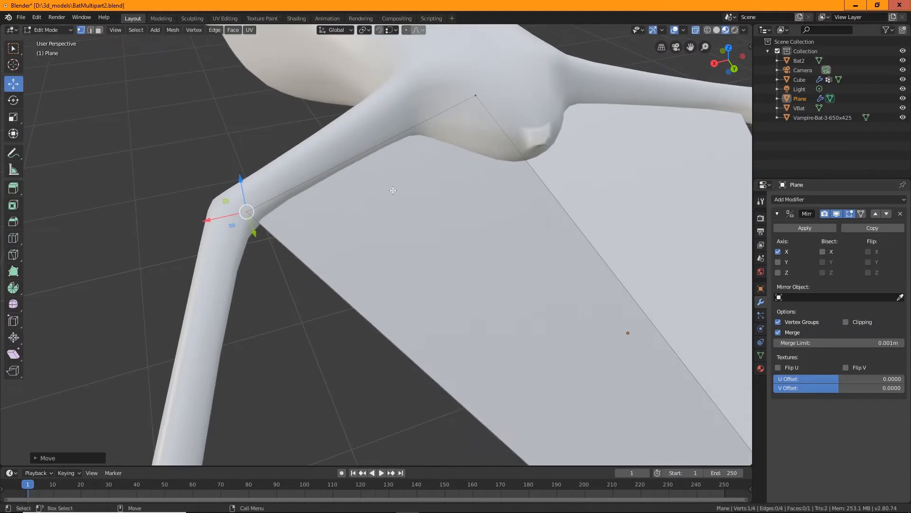
click(708, 29)
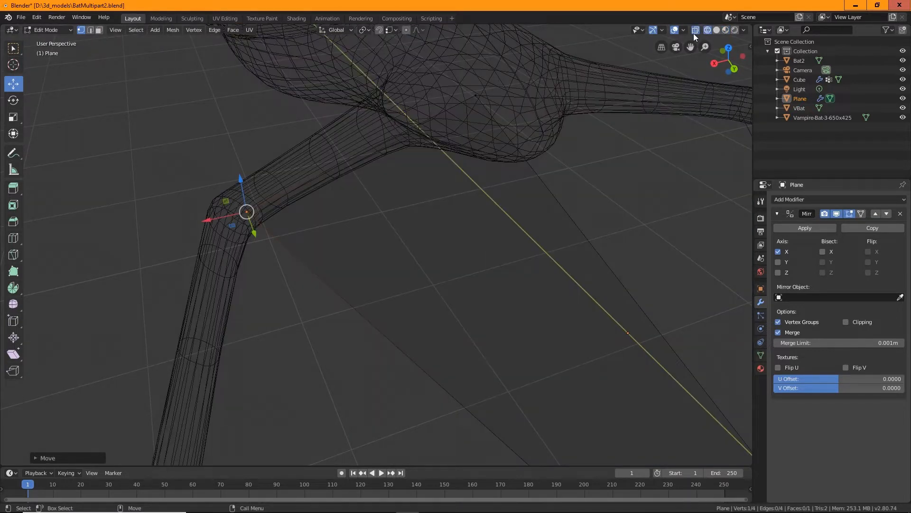
click(695, 31)
click(695, 31)
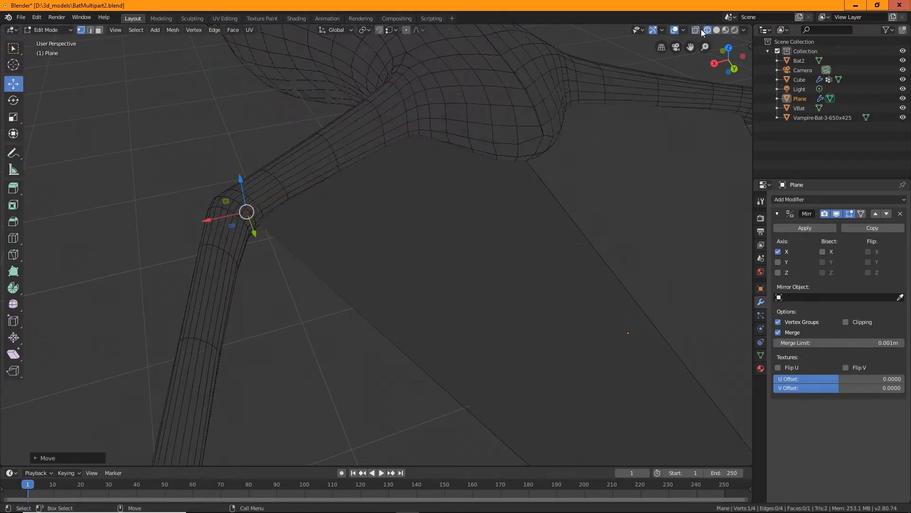
click(726, 29)
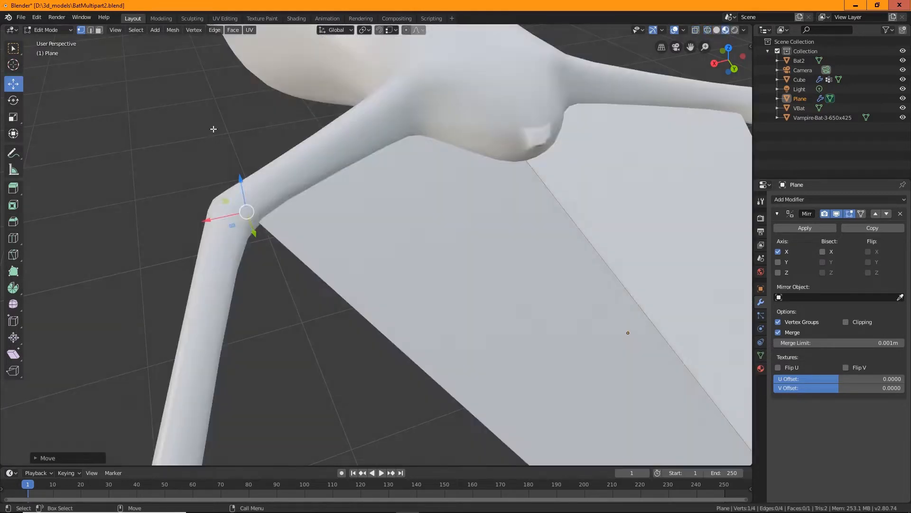
Return to Object Mode, select the bat's body and enable Wireframe in its Viewport Display settings
click(46, 30)
click(46, 41)
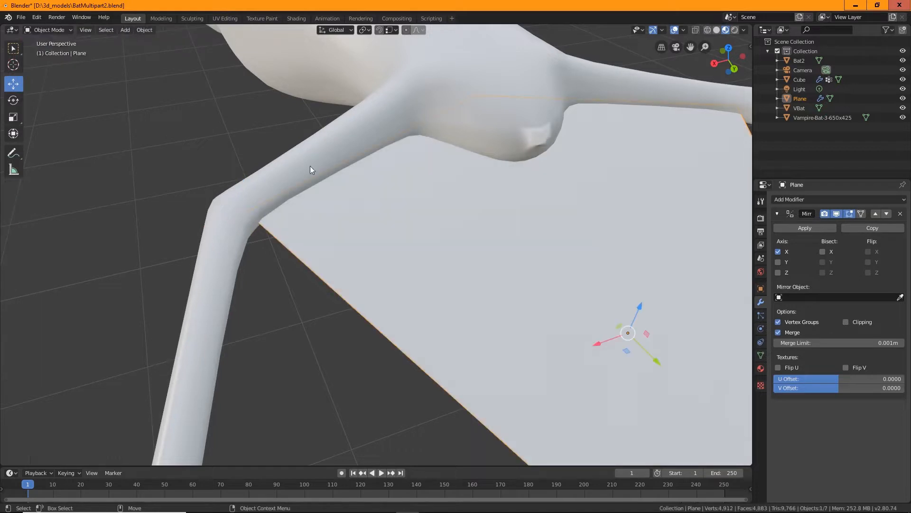
click(339, 152)
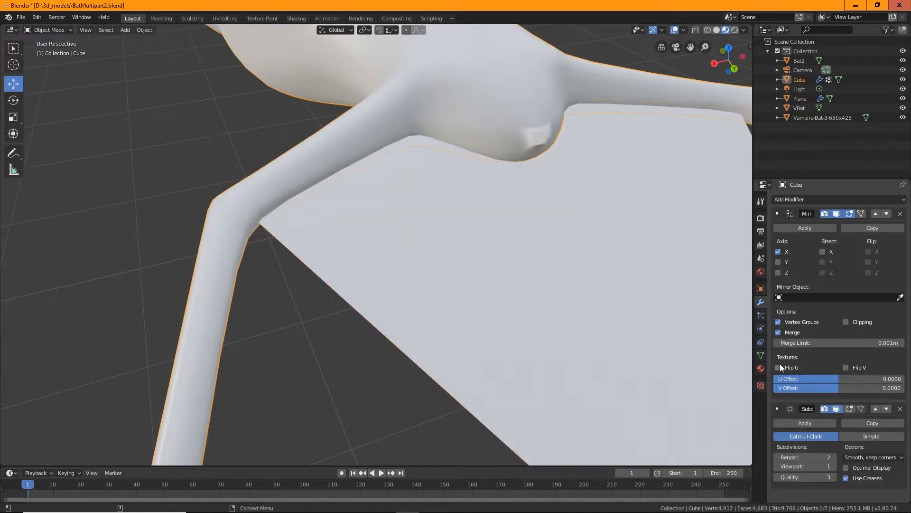
click(761, 288)
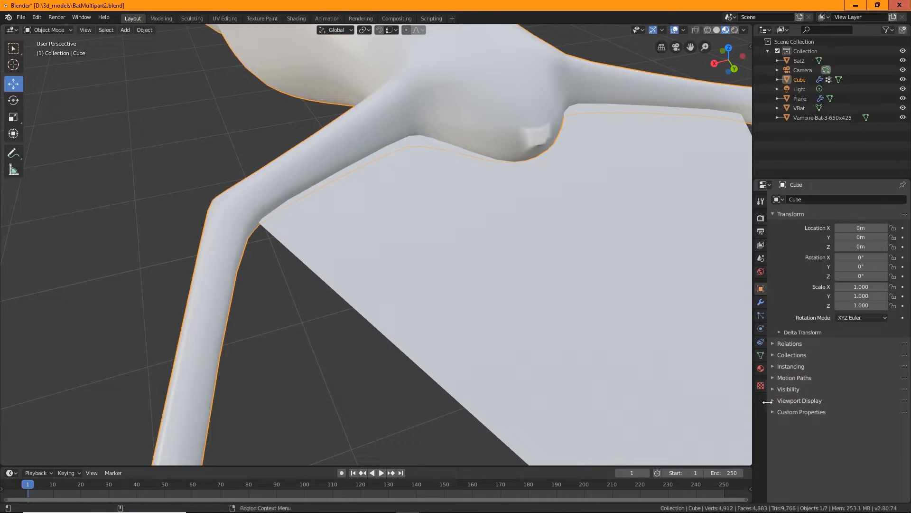
click(774, 401)
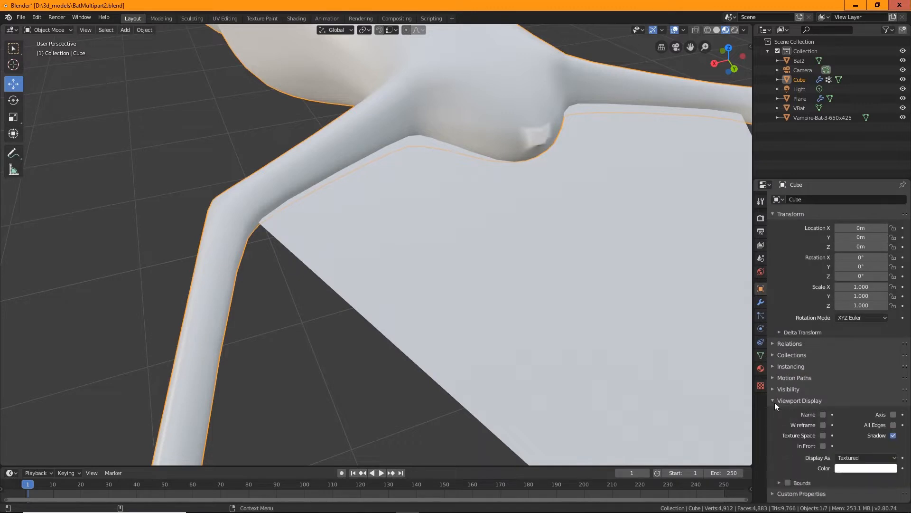
click(823, 424)
Enter Edit Mode on the bat's body and show its Subdivision Surface modifier during editing to inspect the centre seam on the back
scroll(412, 136, down, 4)
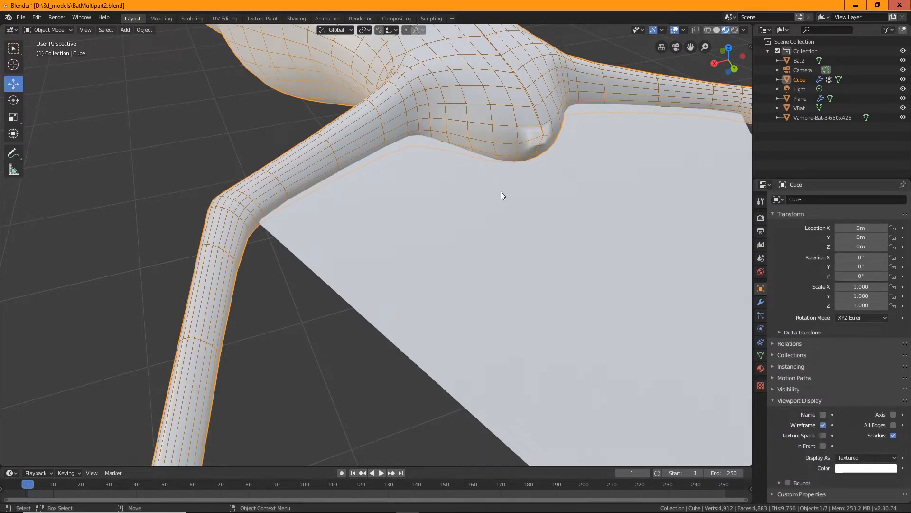
middle_drag(359, 148, 220, 152)
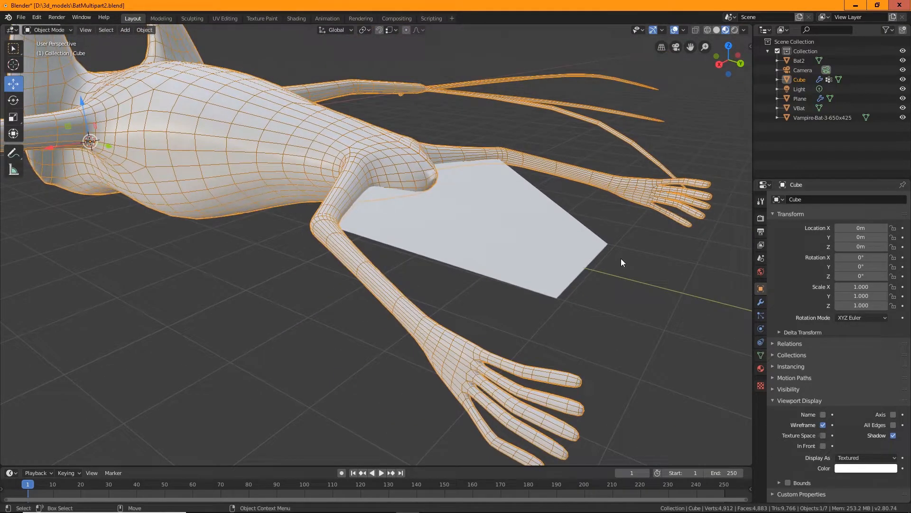
middle_drag(556, 305, 488, 255)
middle_drag(413, 130, 458, 159)
shift+middle_drag(458, 159, 536, 375)
middle_drag(503, 298, 403, 333)
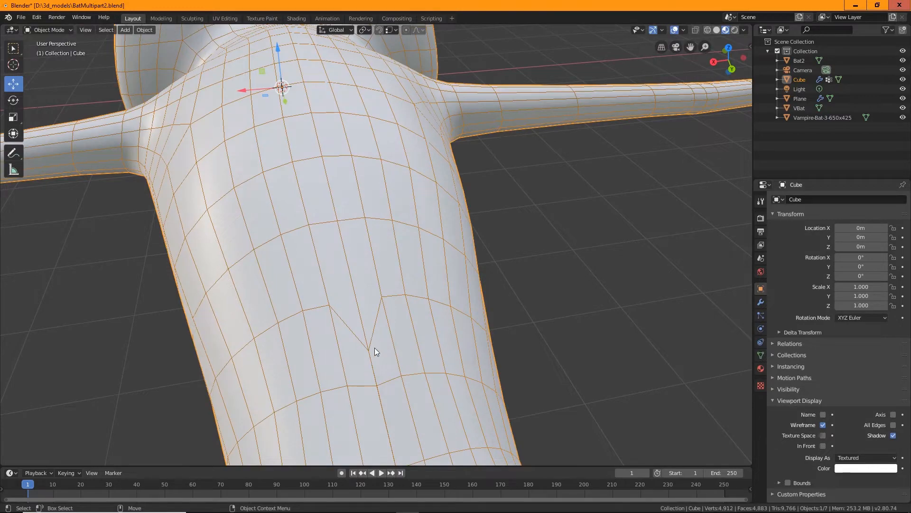
middle_drag(374, 352, 490, 367)
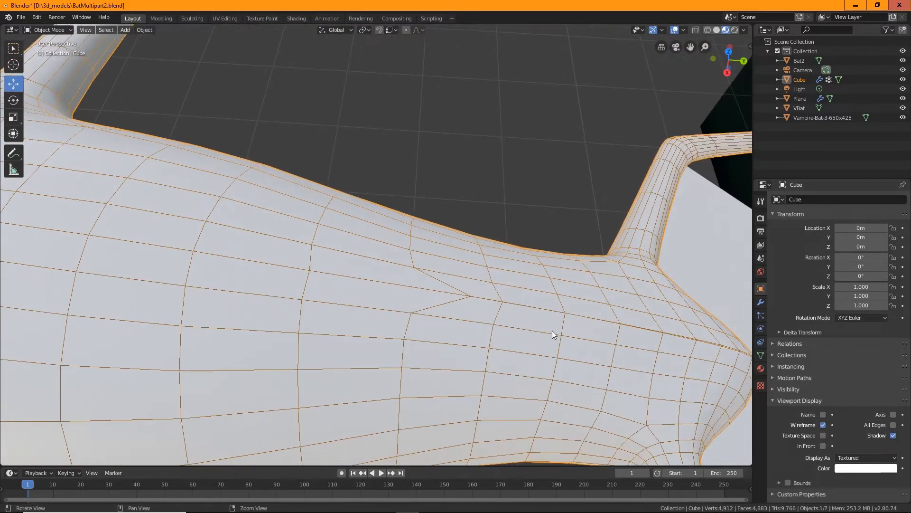
middle_drag(552, 330, 451, 327)
key(Tab)
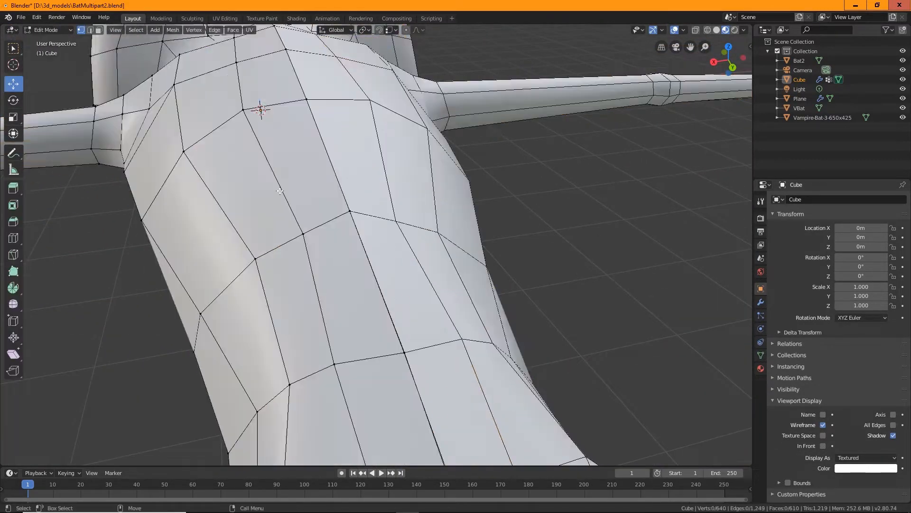
middle_drag(266, 102, 335, 242)
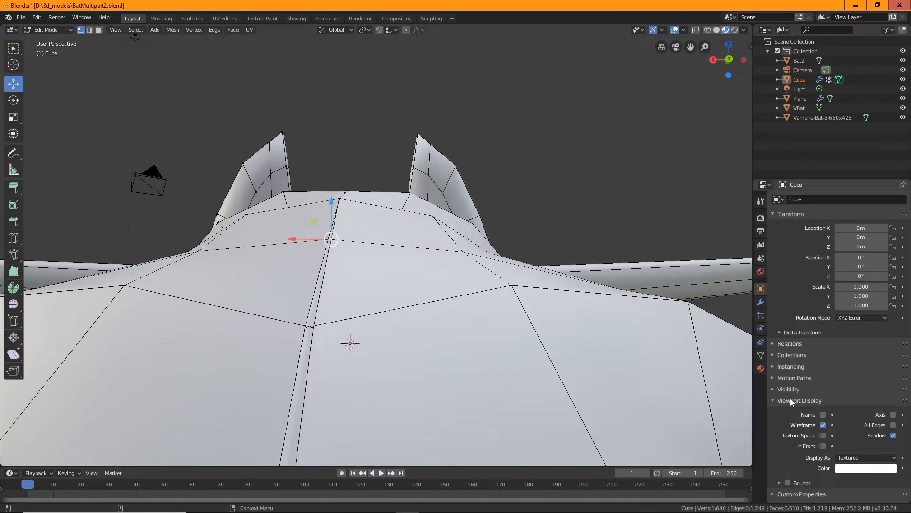
click(760, 302)
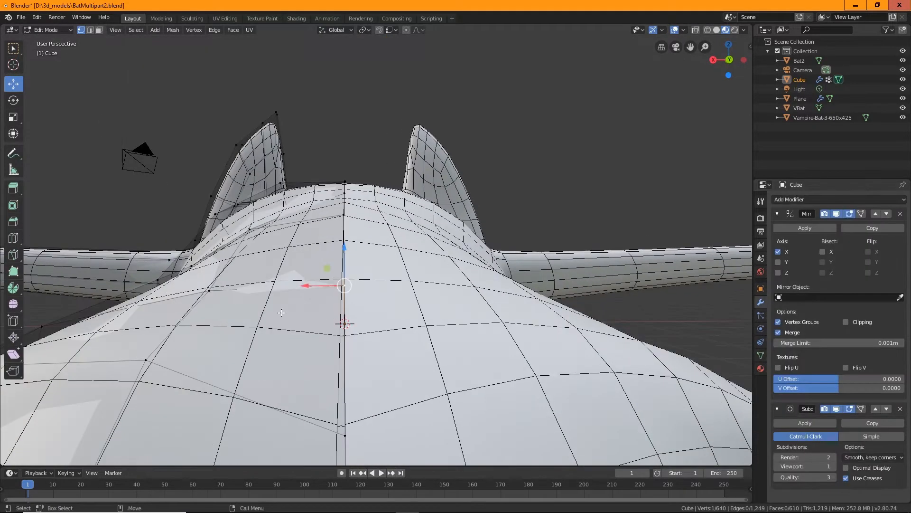
Move the stray centre-seam vertices on the bat's back along the X axis onto the mirror line to close the gap
key(g)
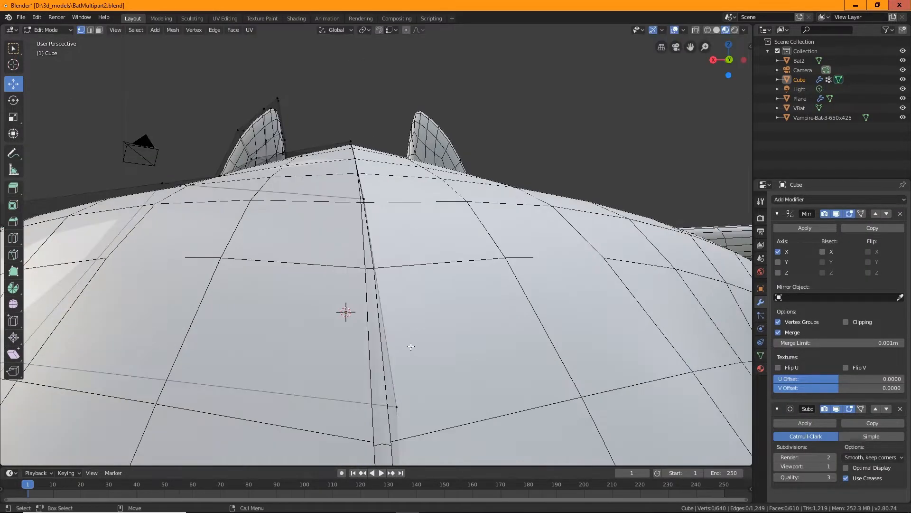
click(230, 394)
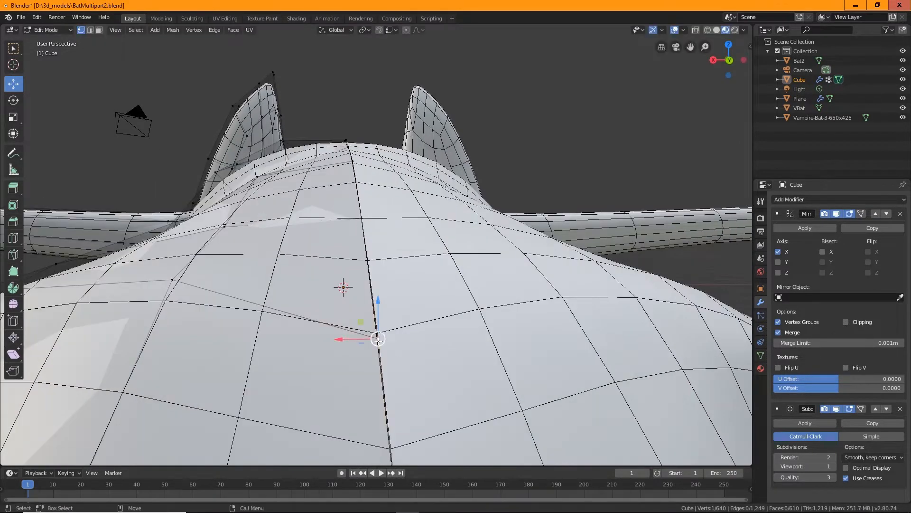
key(g)
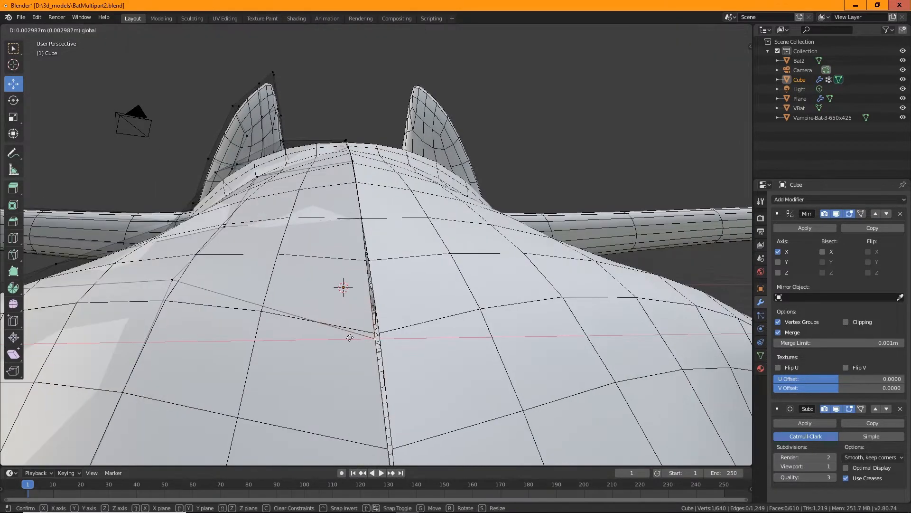
click(386, 342)
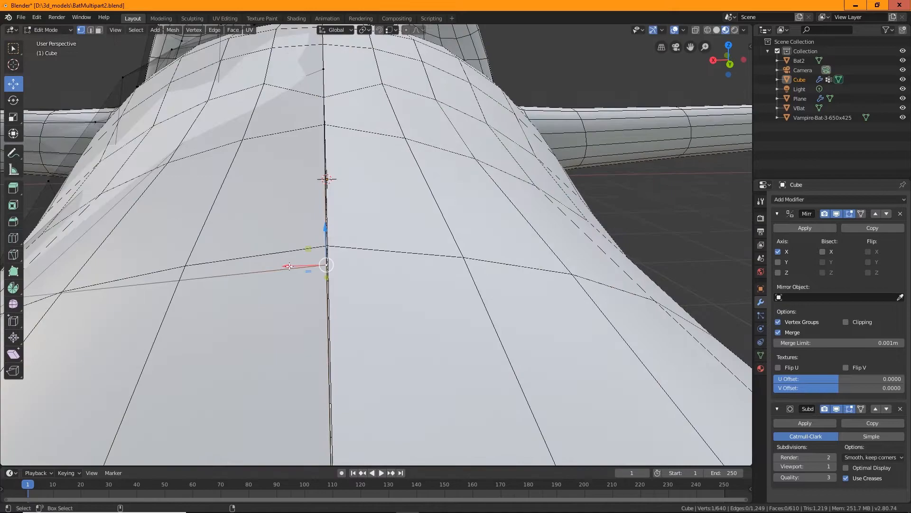
drag(308, 266, 314, 266)
Turn off the Edit Mode display of the body's Subdivision Surface modifier and return to Object Mode
middle_drag(315, 266, 418, 289)
scroll(427, 290, down, 4)
middle_drag(498, 304, 463, 200)
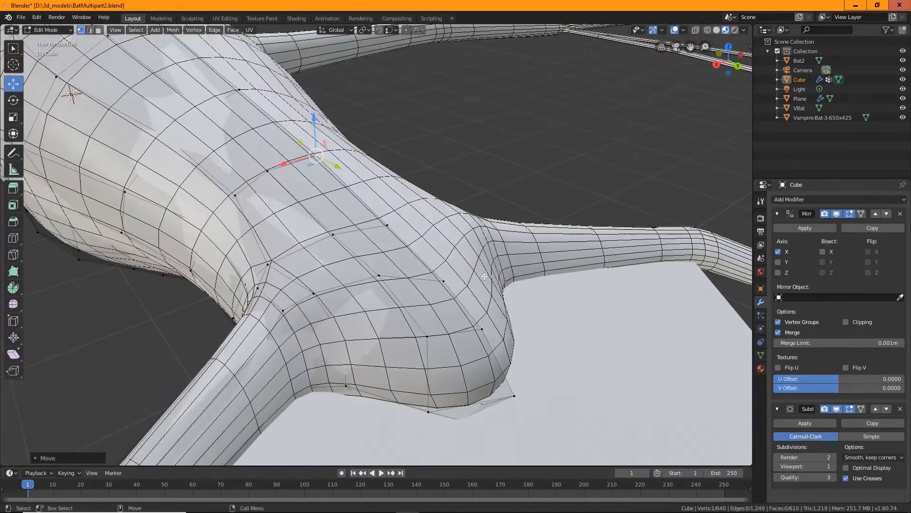
middle_drag(317, 157, 387, 232)
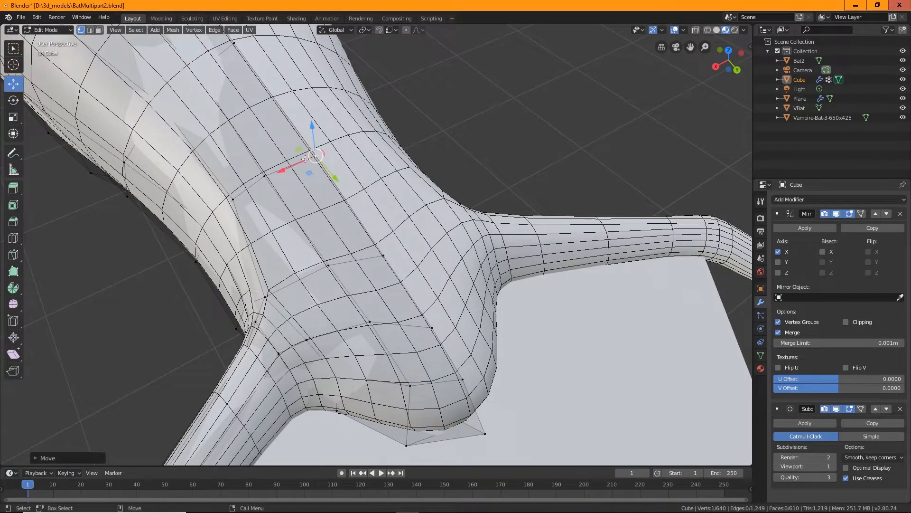
click(850, 408)
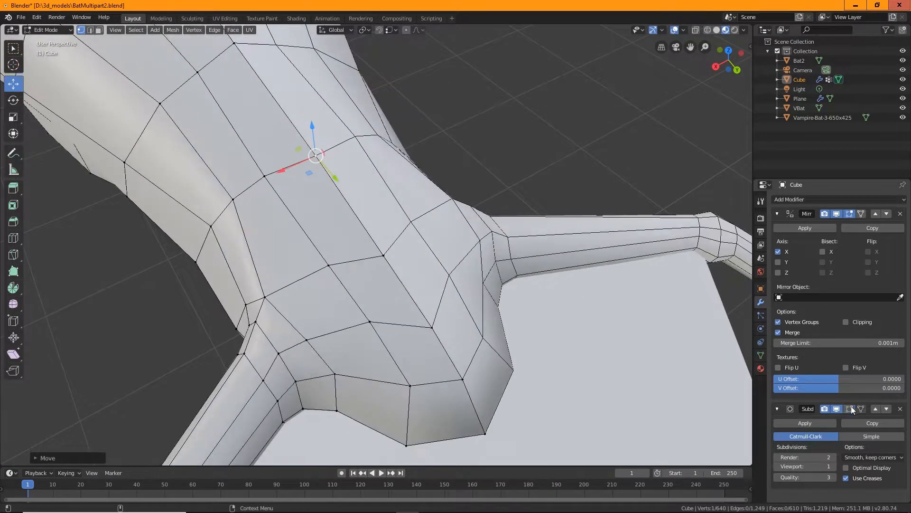
middle_drag(608, 314, 604, 238)
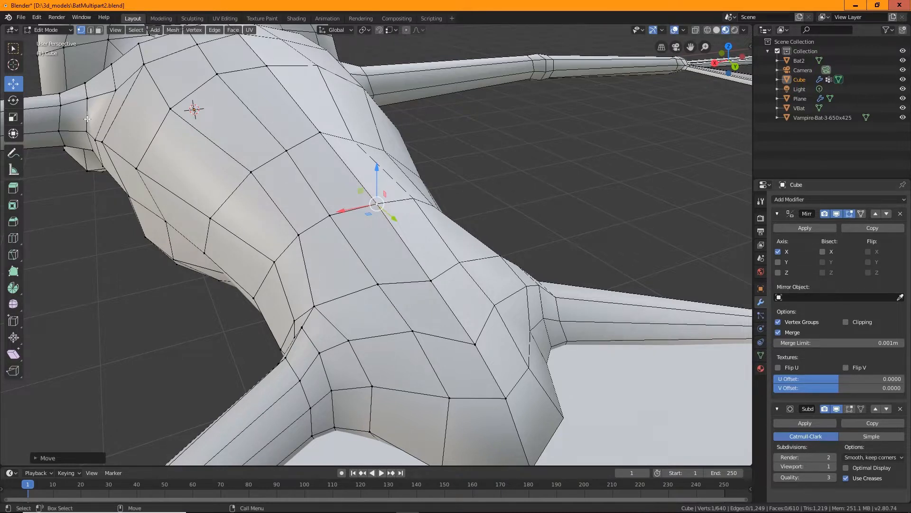
click(59, 27)
click(48, 36)
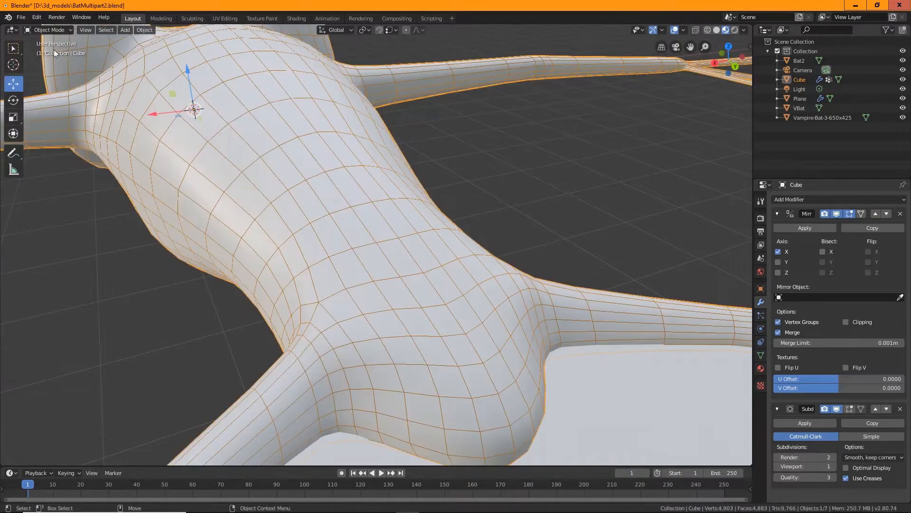
Hide the Subdivision Surface effect on the bat's body in the viewport and select the membrane plane
click(836, 410)
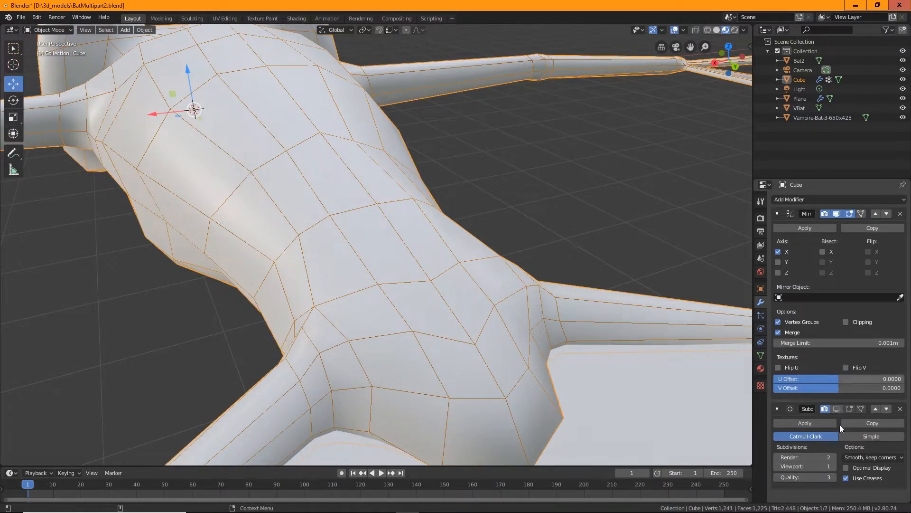
click(761, 289)
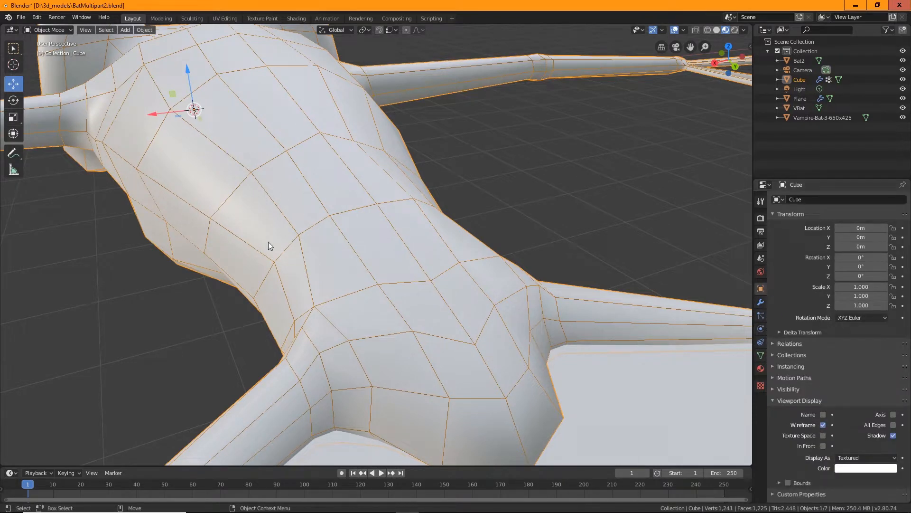
scroll(498, 236, down, 3)
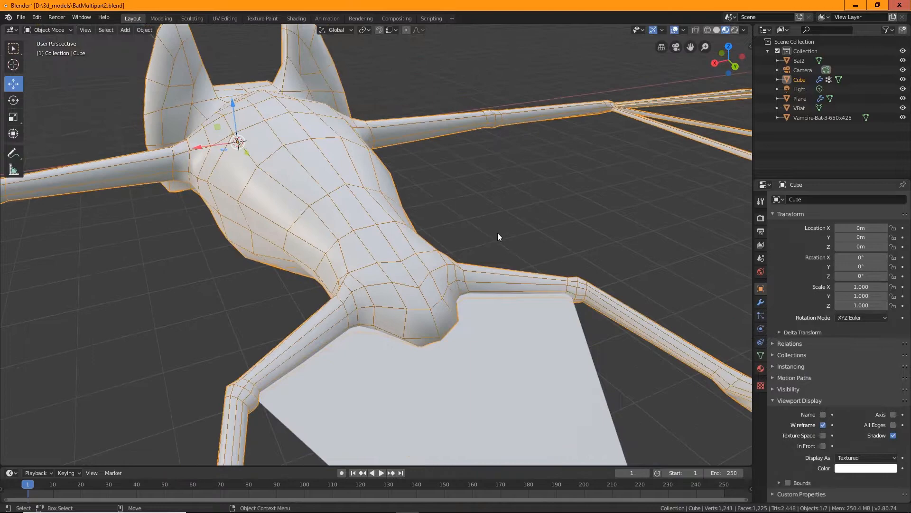
click(451, 371)
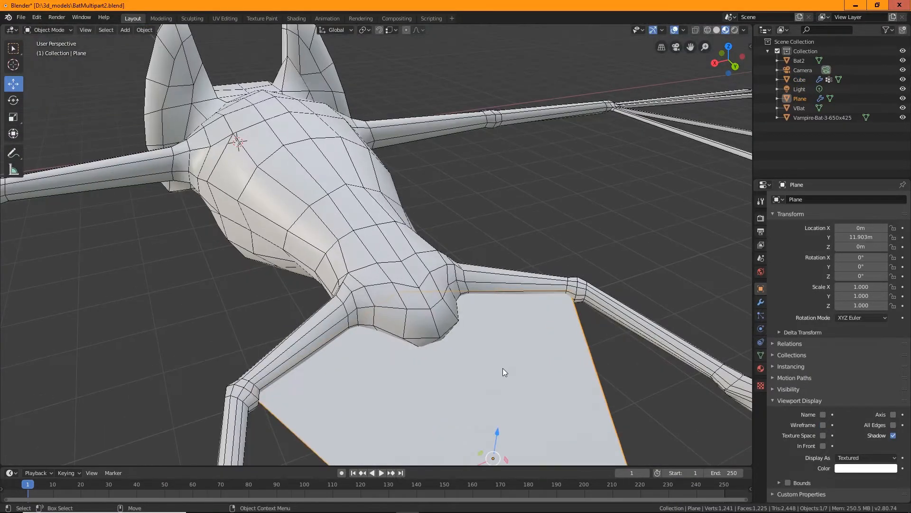
Select the three bat reference images together and create a new collection named reference
middle_drag(503, 368, 285, 139)
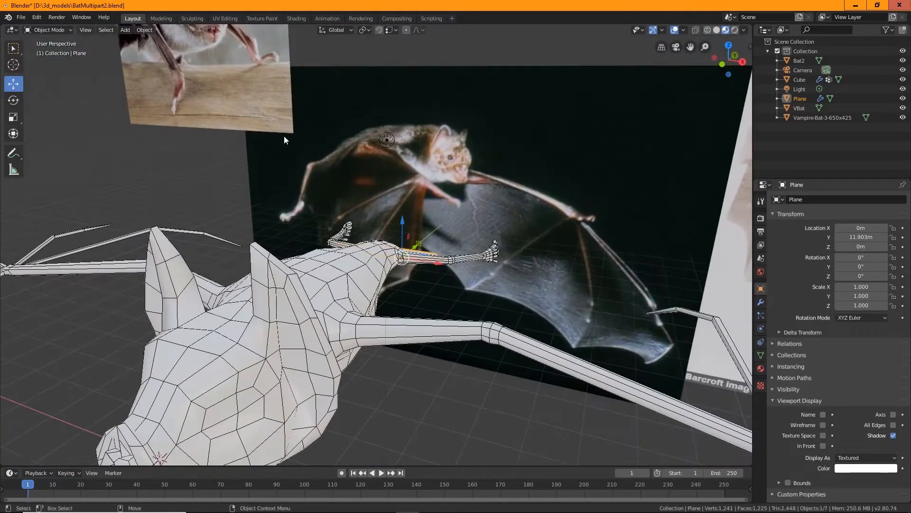
click(285, 136)
shift+click(451, 157)
middle_drag(510, 172, 577, 262)
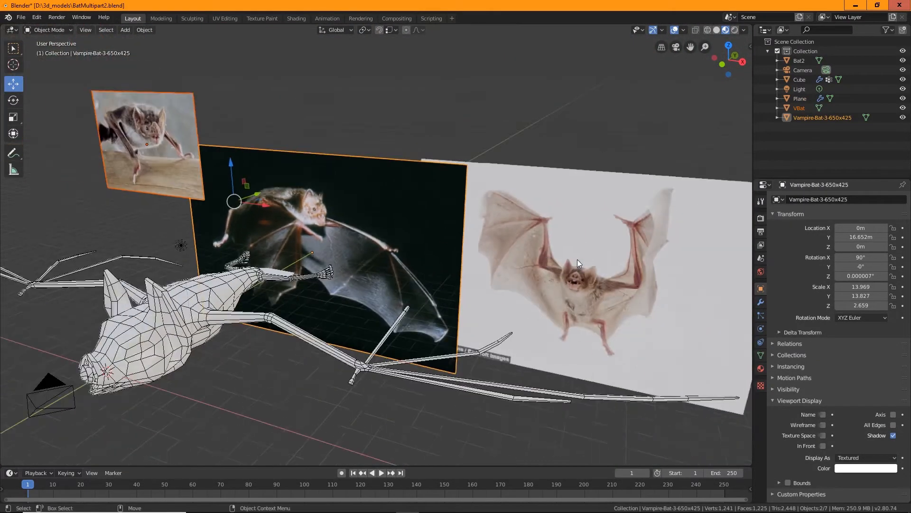
shift+click(581, 260)
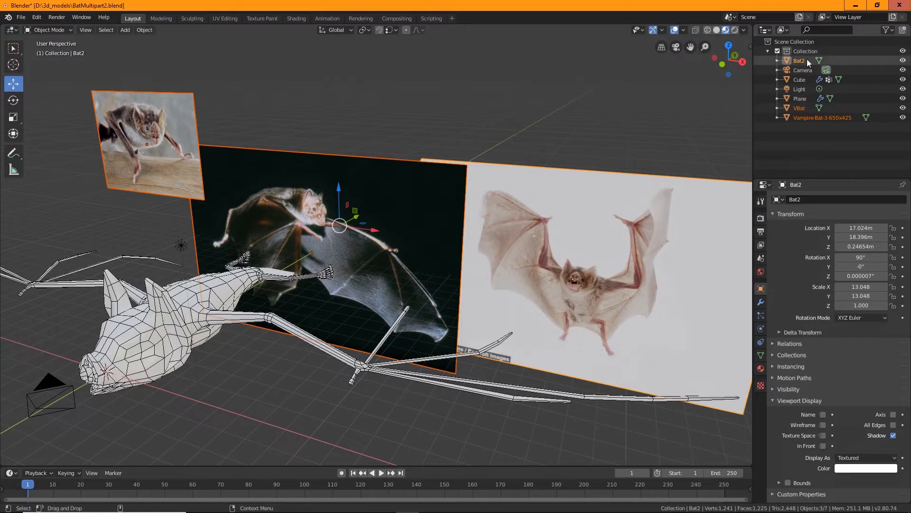
click(904, 33)
double_click(807, 127)
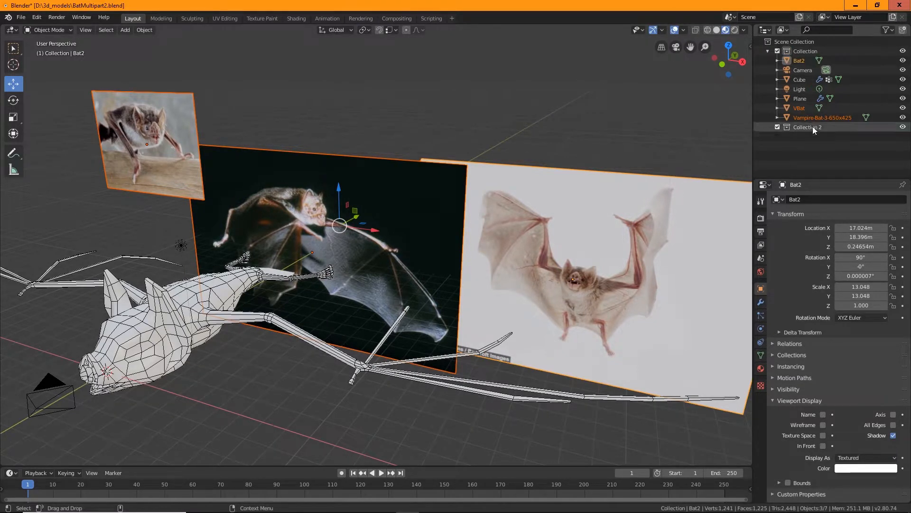
text(reference)
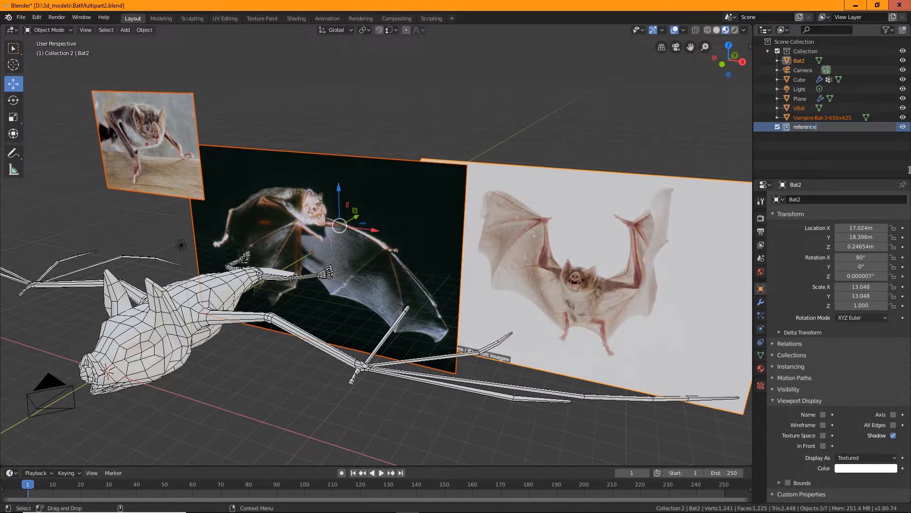
key(Return)
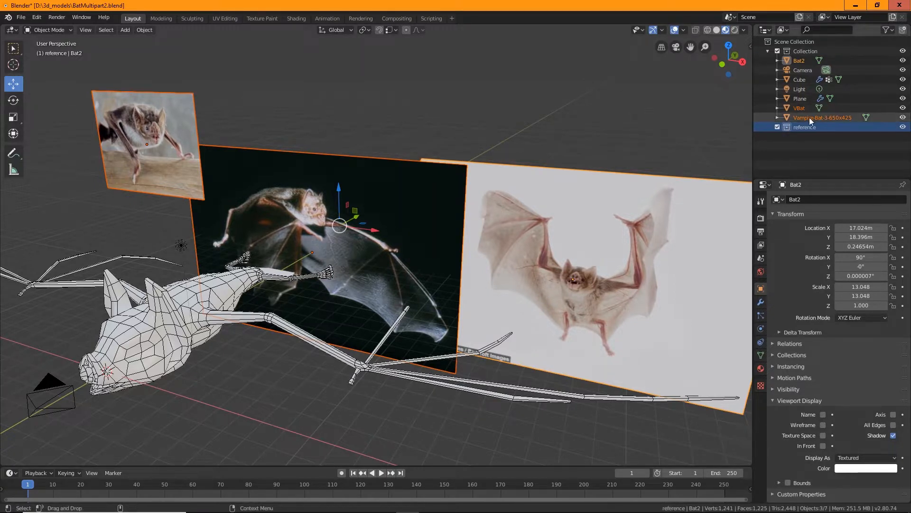
Move the three selected image planes into the reference collection and exclude that collection from the view layer
mouse_move(810, 118)
mouse_down()
mouse_move(801, 130)
mouse_move(808, 109)
mouse_move(806, 119)
mouse_up()
drag(799, 60, 805, 108)
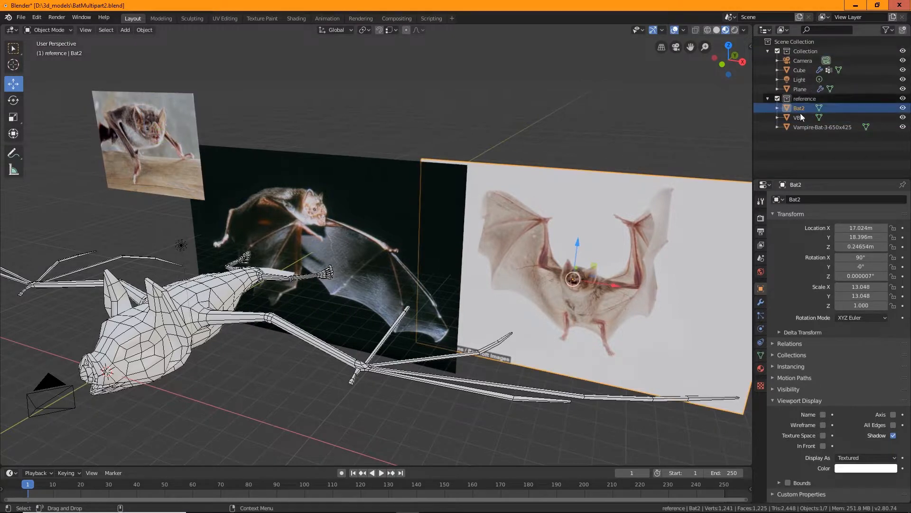
click(777, 98)
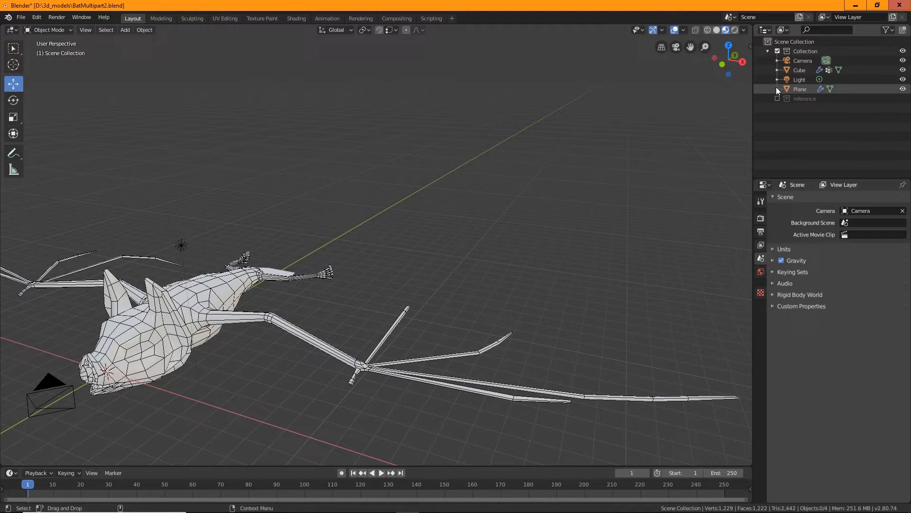
Select the membrane plane between the bat's legs and enter Edit Mode on it
middle_drag(500, 242, 327, 243)
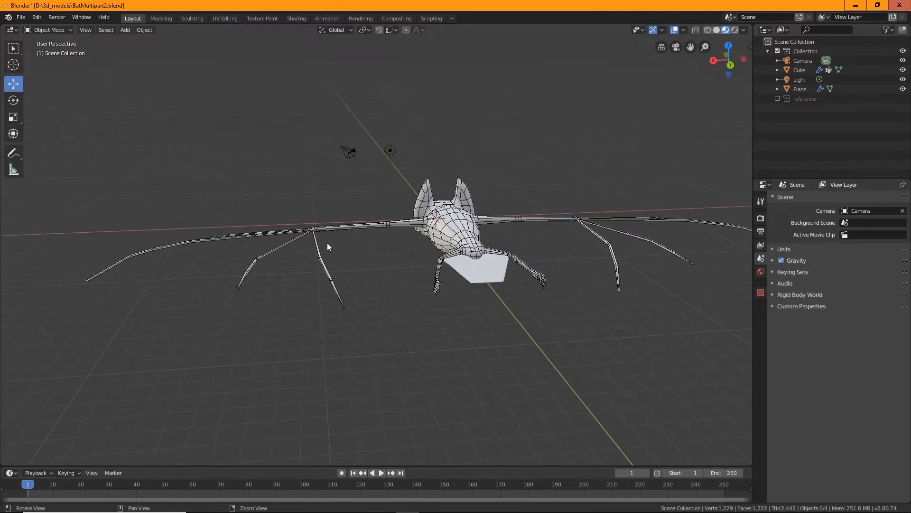
scroll(493, 306, up, 3)
middle_drag(493, 306, 406, 258)
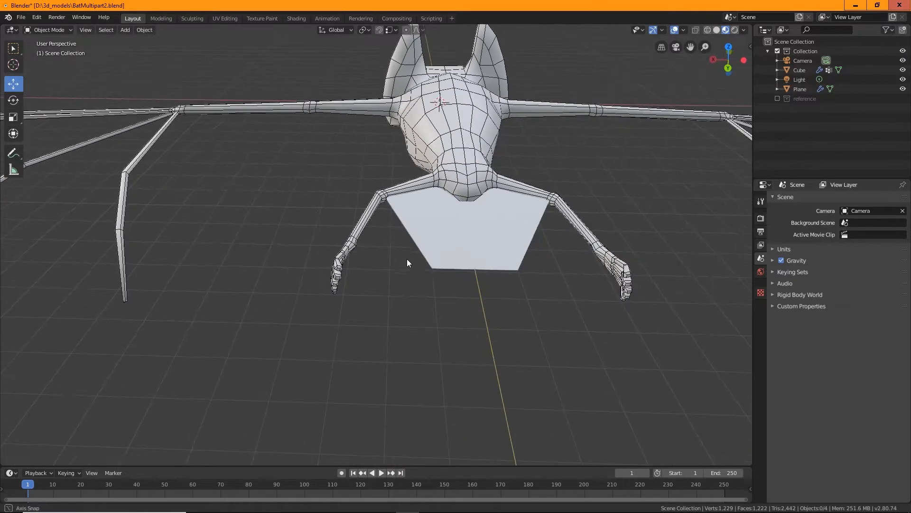
click(427, 232)
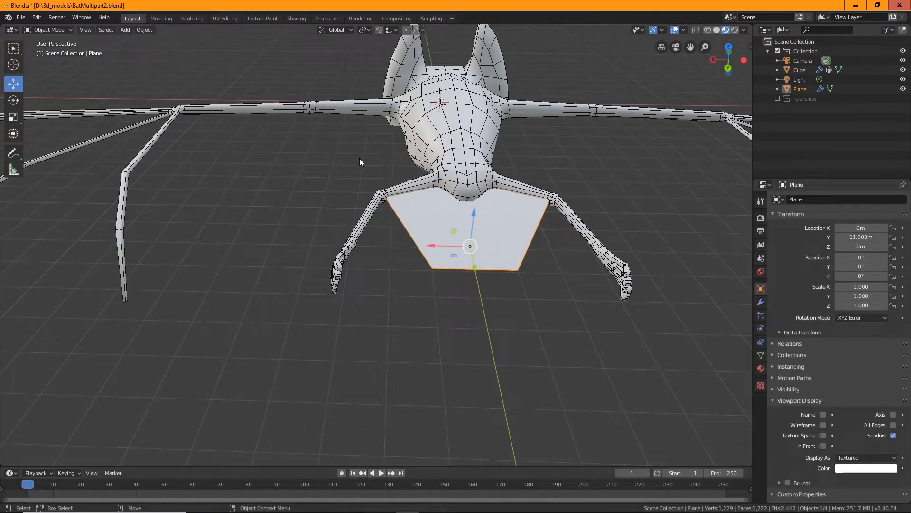
click(67, 30)
click(56, 50)
scroll(479, 324, up, 3)
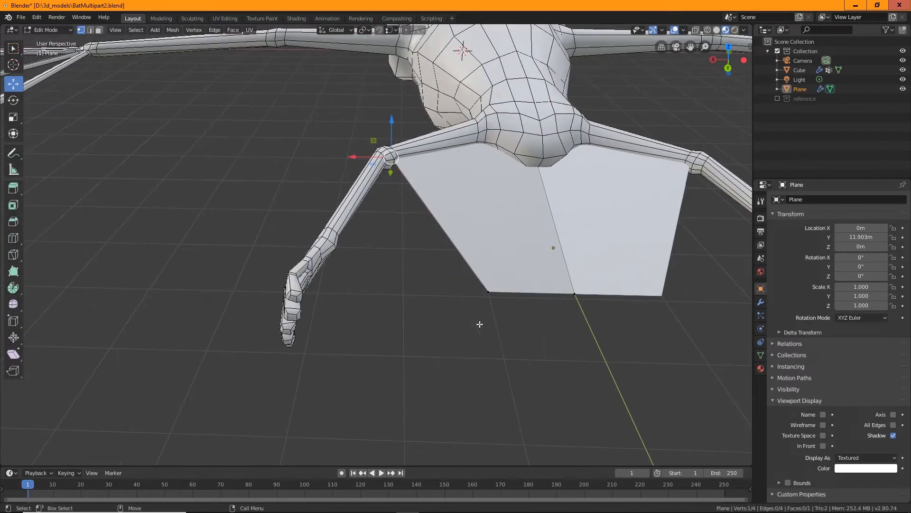
Pull the membrane's knee corner vertex off the leg, enable Vertex snapping and snap the corner onto a vertex of the knee
middle_drag(480, 324, 410, 135)
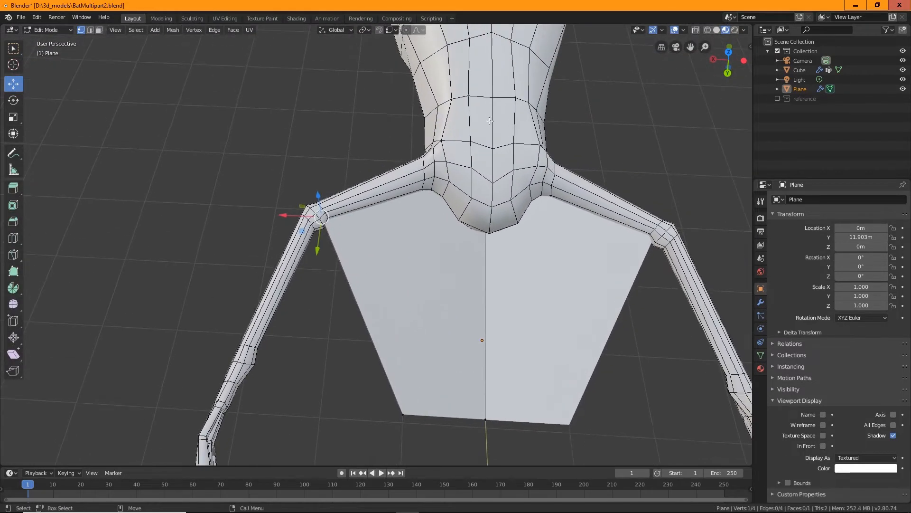
middle_drag(490, 120, 358, 283)
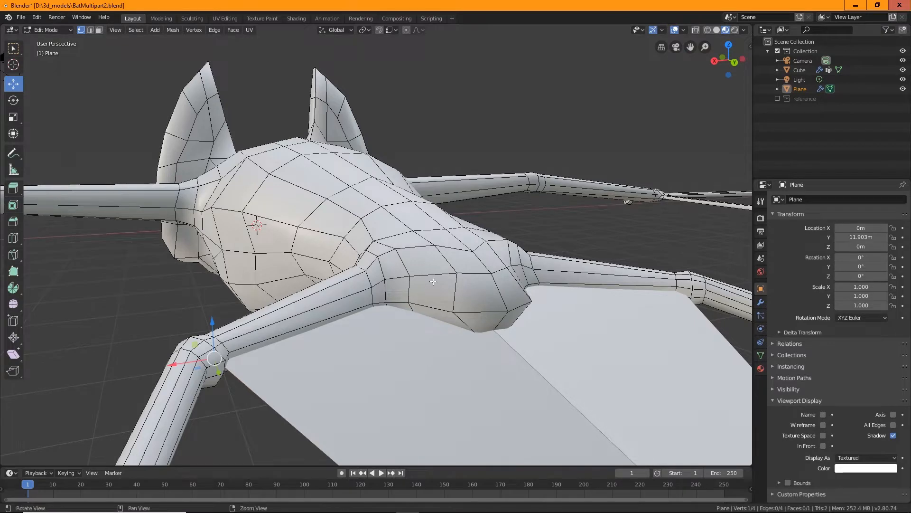
scroll(404, 263, up, 4)
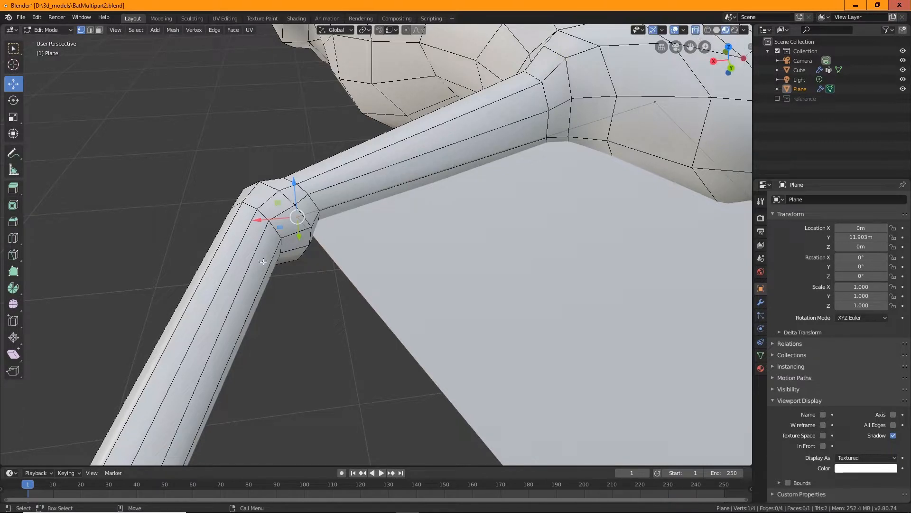
drag(259, 222, 490, 209)
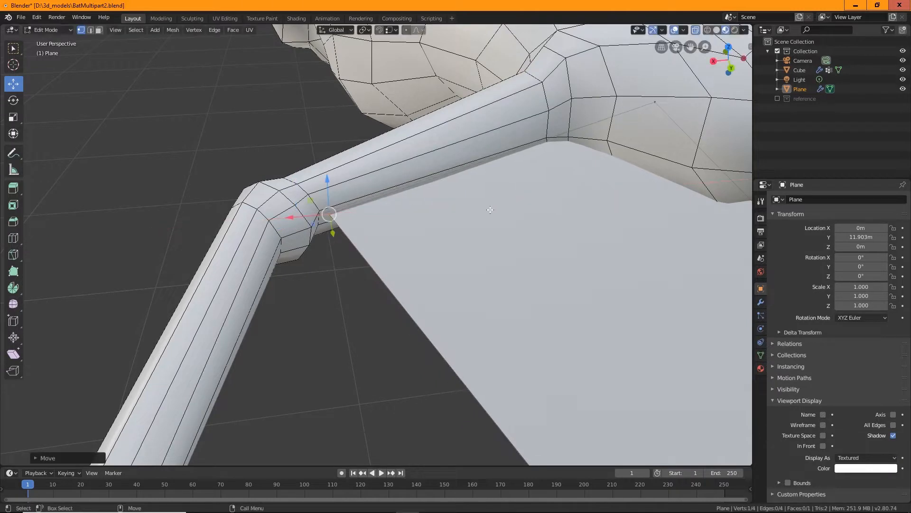
click(380, 31)
click(391, 30)
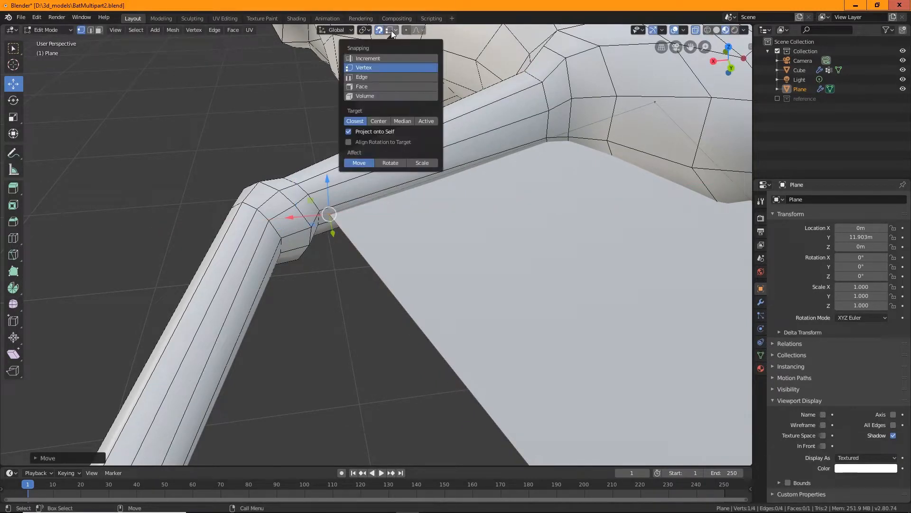
middle_drag(338, 221, 592, 273)
key(g)
click(437, 266)
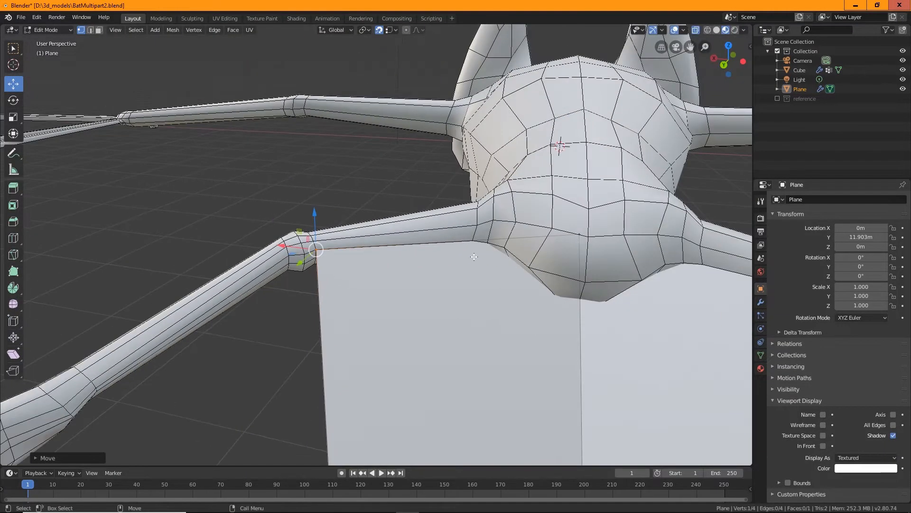
Snap the membrane's rear outer corner vertex onto the inner ankle vertex of the leg, refining its placement up close
scroll(517, 301, down, 4)
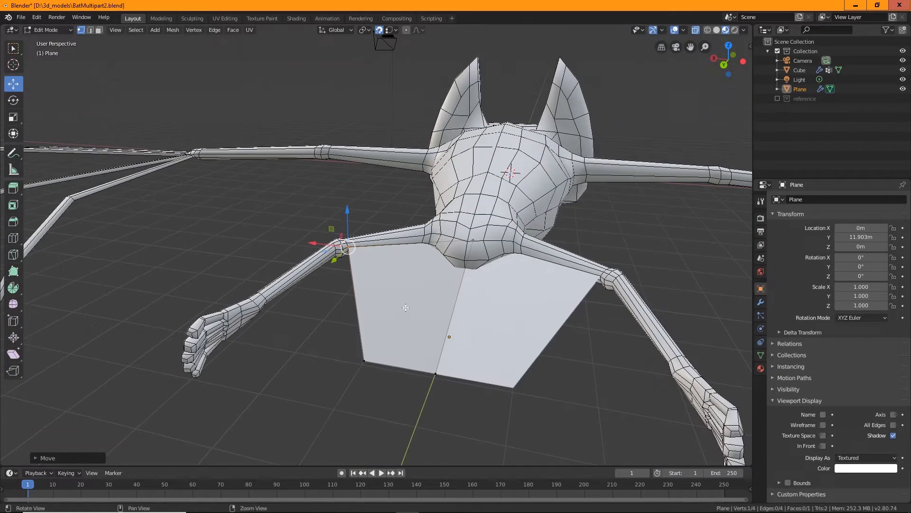
middle_drag(517, 301, 438, 288)
scroll(432, 228, up, 2)
click(428, 299)
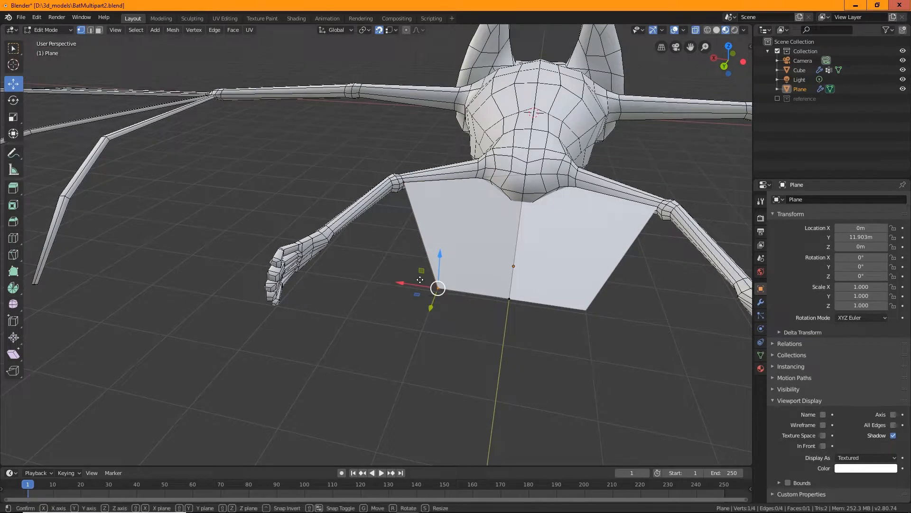
key(g)
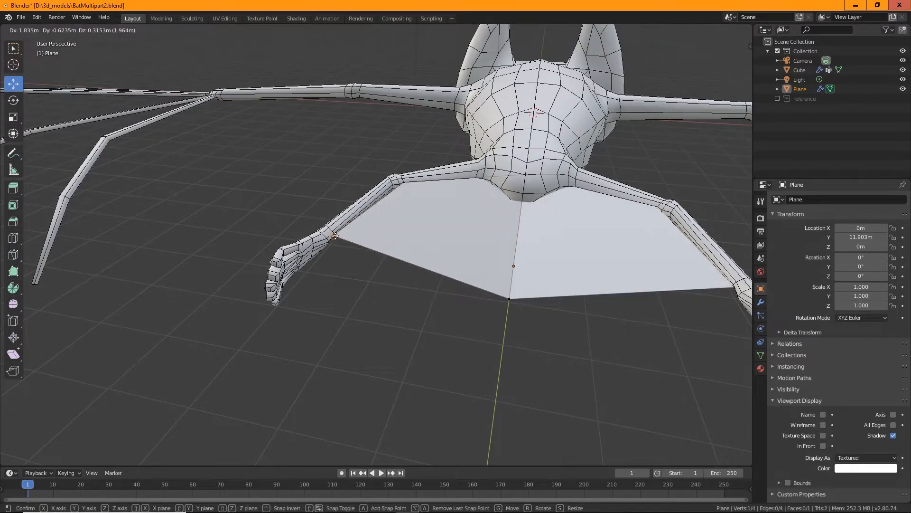
click(335, 236)
scroll(382, 211, up, 4)
middle_drag(381, 212, 243, 257)
key(g)
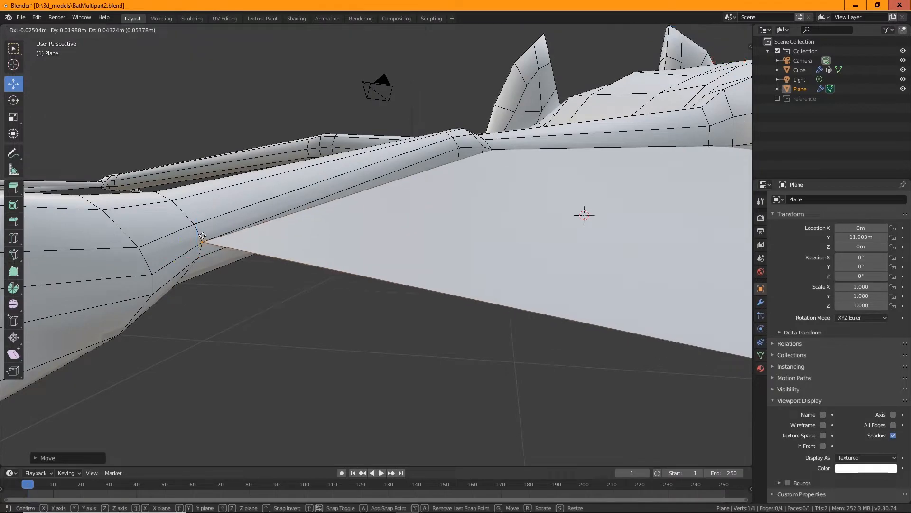
click(462, 174)
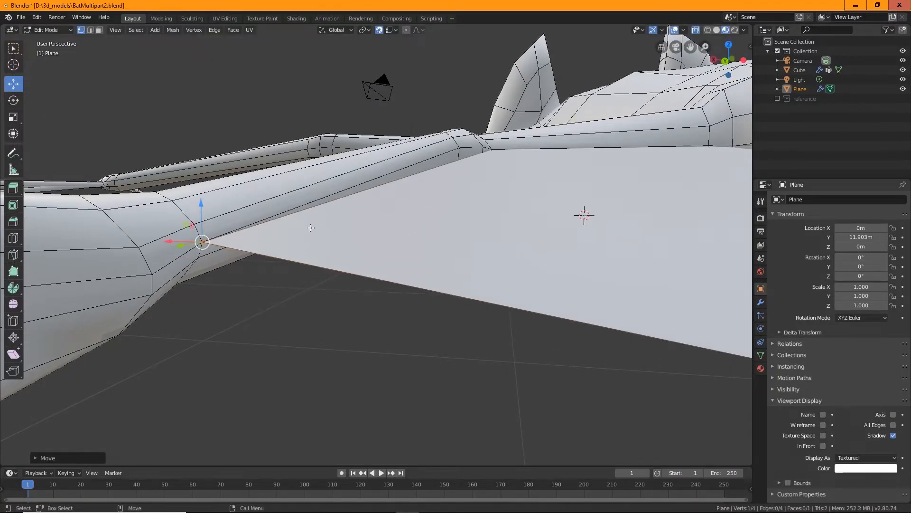
Turn off snapping, move the membrane's rear centre vertex along Y towards the body and raise it along Z
scroll(311, 228, down, 5)
middle_drag(311, 227, 393, 349)
shift+middle_drag(570, 199, 515, 304)
scroll(531, 298, down, 5)
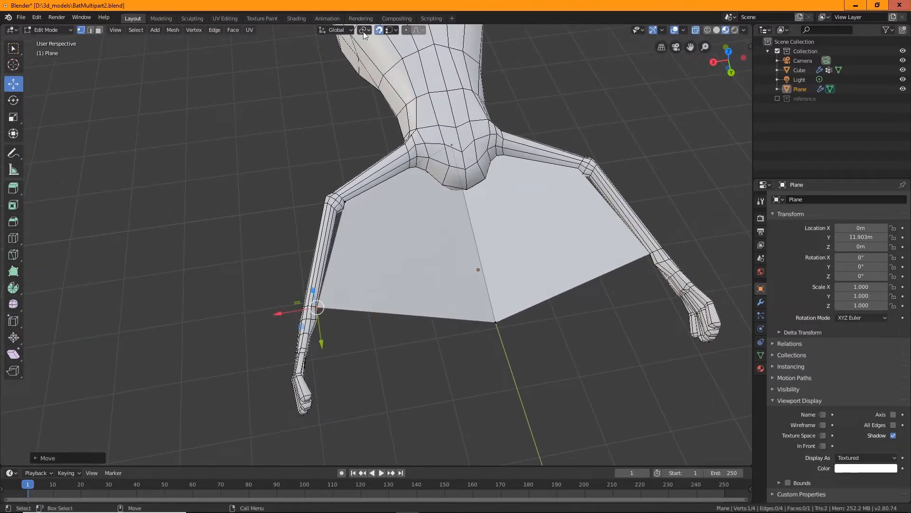
click(499, 319)
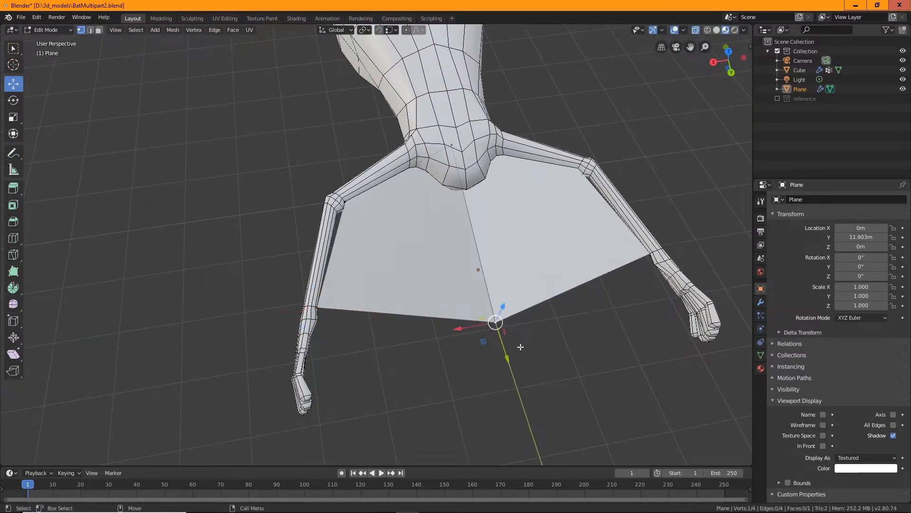
drag(513, 359, 507, 332)
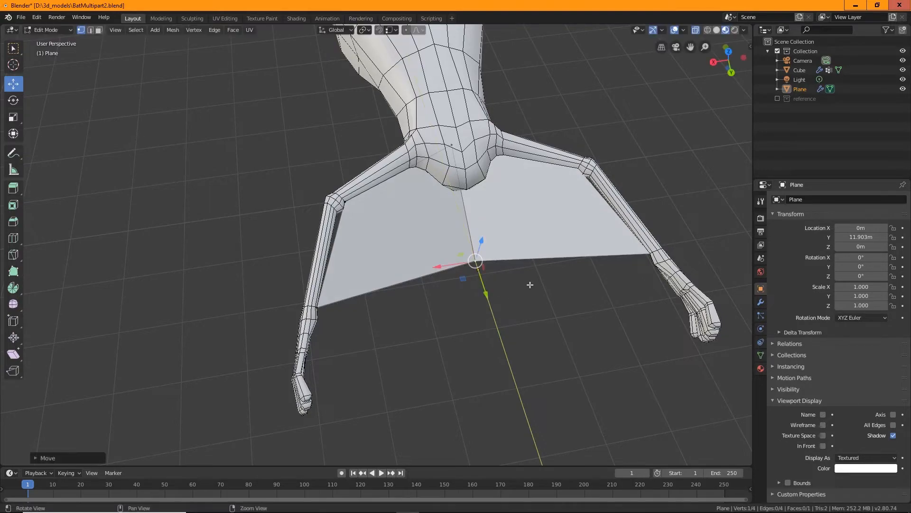
middle_drag(529, 284, 522, 230)
drag(484, 268, 526, 280)
alt+middle_drag(487, 303, 522, 328)
alt+middle_drag(567, 307, 495, 309)
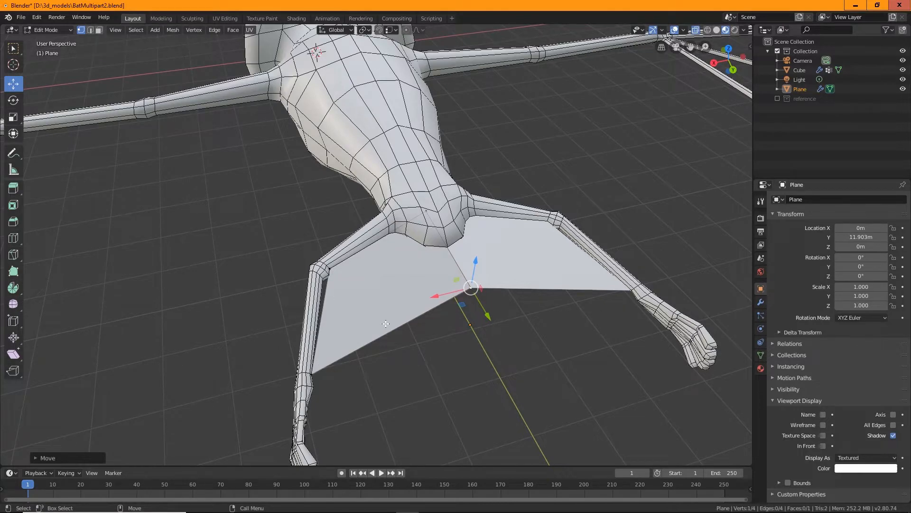
alt+middle_drag(407, 320, 408, 285)
Re-enable snapping and snap the membrane's knee corner vertex onto a vertex on the outer side of the knee
scroll(361, 301, up, 3)
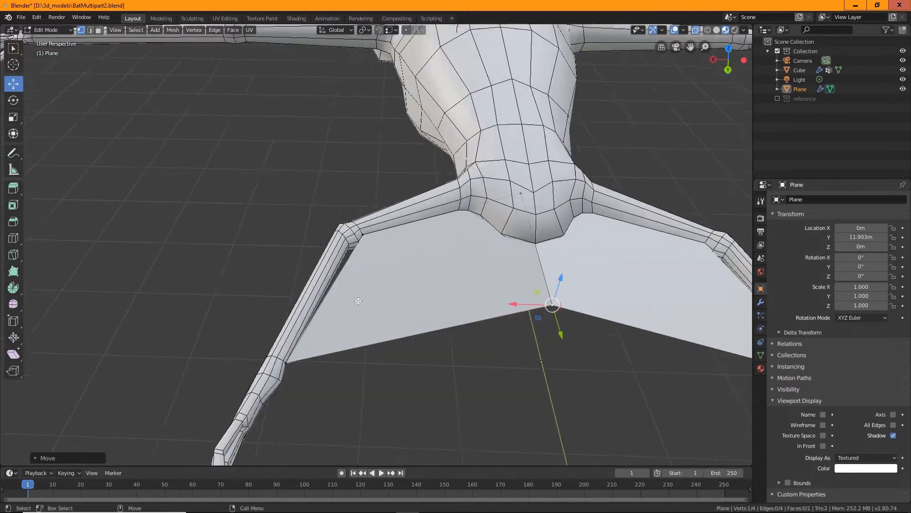
scroll(365, 251, up, 3)
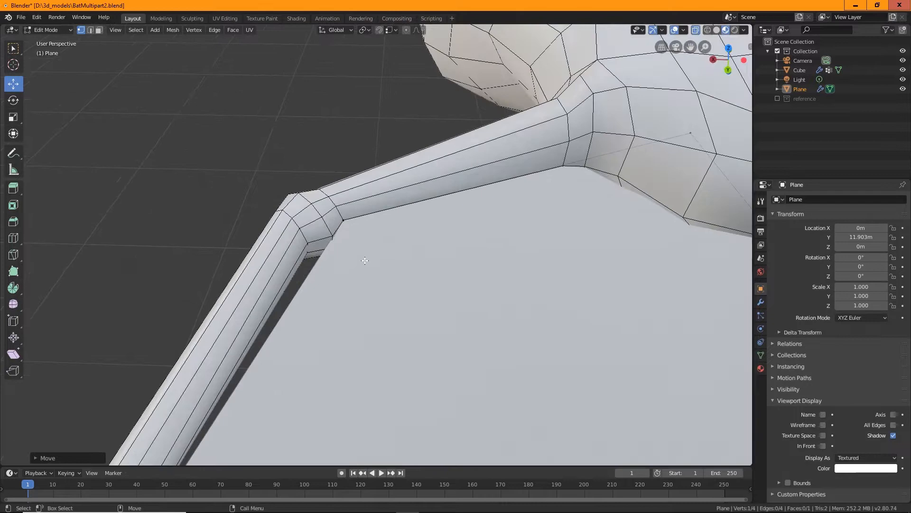
click(345, 222)
middle_drag(369, 195, 261, 375)
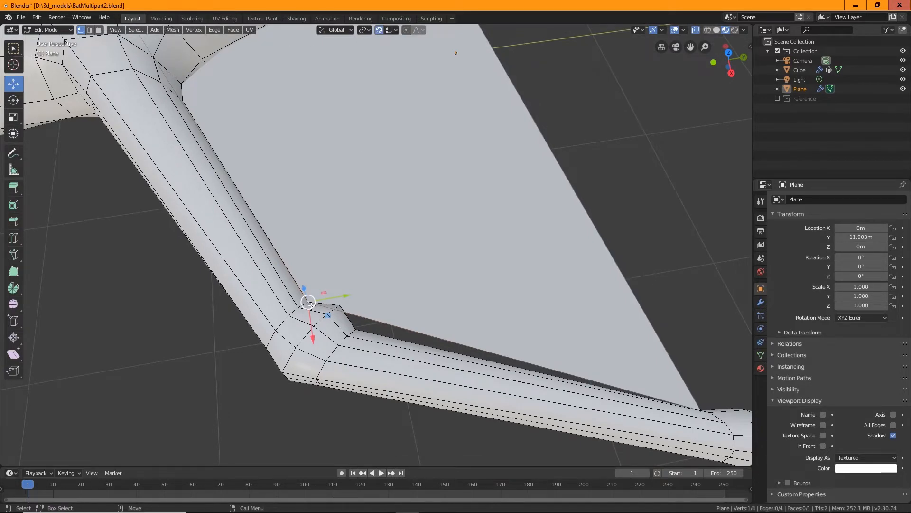
middle_drag(310, 302, 331, 296)
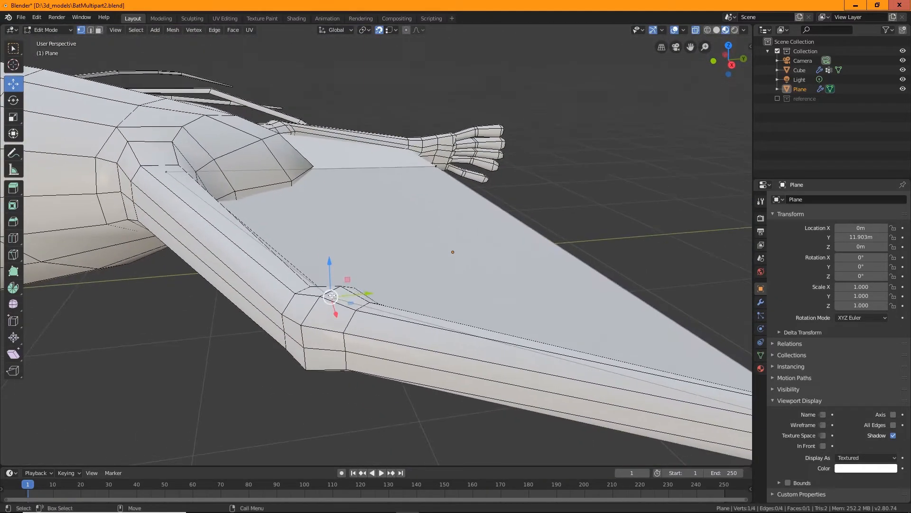
drag(331, 296, 285, 314)
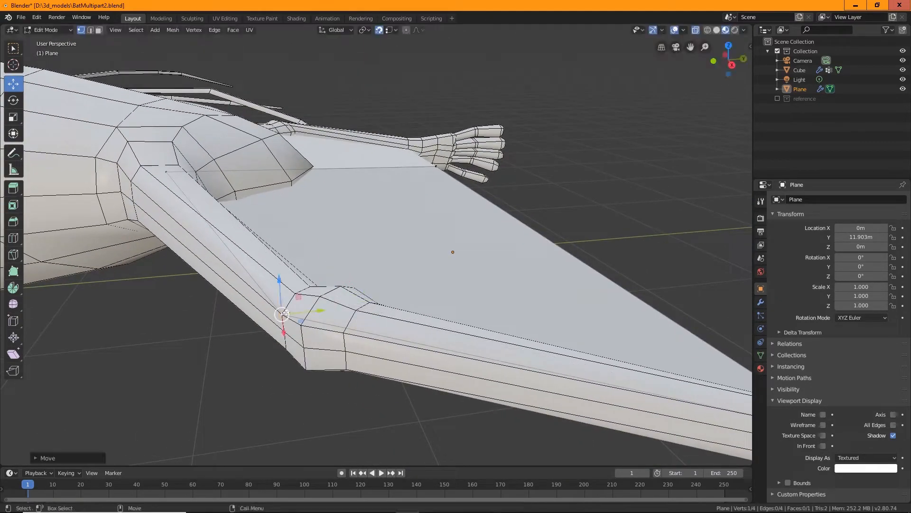
Snap the membrane's rear outer corner vertex onto a vertex on the outer side of the ankle
middle_drag(285, 314, 442, 286)
scroll(442, 286, down, 4)
middle_drag(462, 343, 380, 305)
click(258, 352)
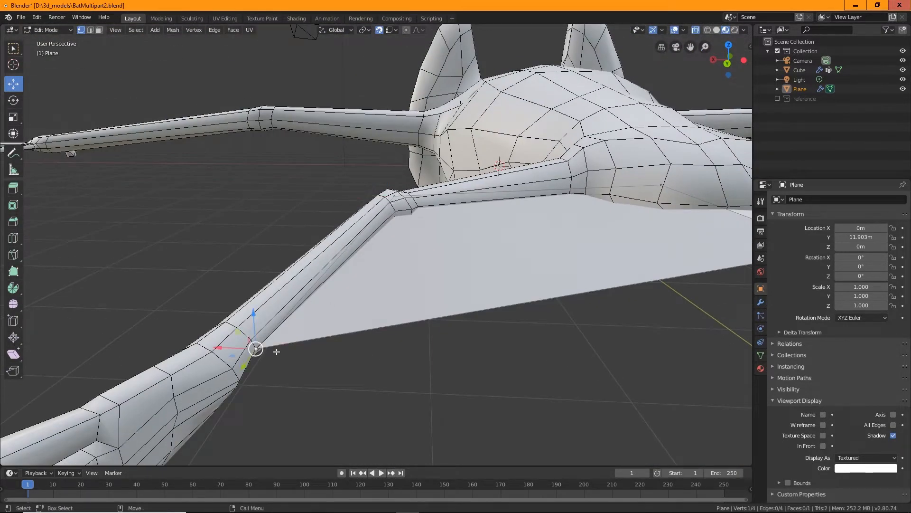
middle_drag(258, 351, 540, 281)
key(g)
click(445, 396)
Reposition the membrane's knee corner vertex by snapping it to a vertex farther along the outer side of the knee
mouse_move(590, 291)
middle_down()
mouse_move(593, 285)
mouse_move(591, 314)
mouse_move(588, 277)
mouse_move(589, 290)
middle_up()
middle_drag(354, 295, 309, 249)
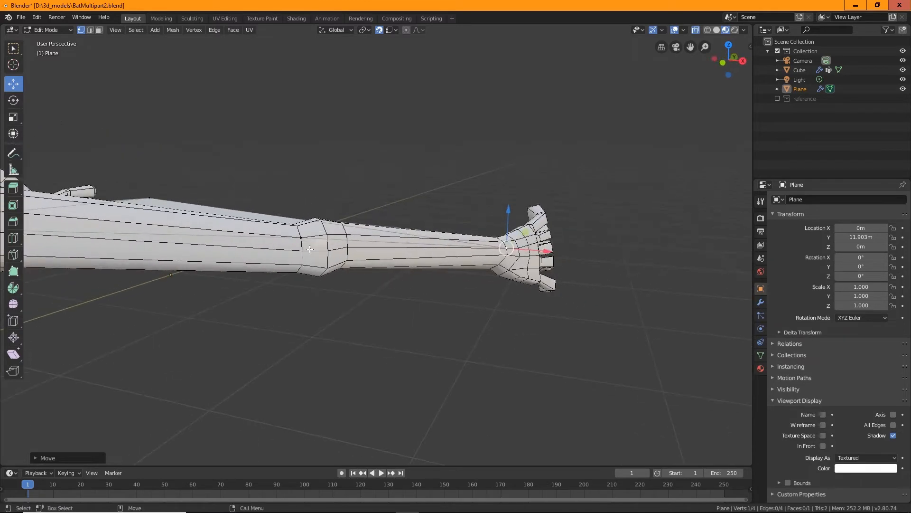
click(301, 236)
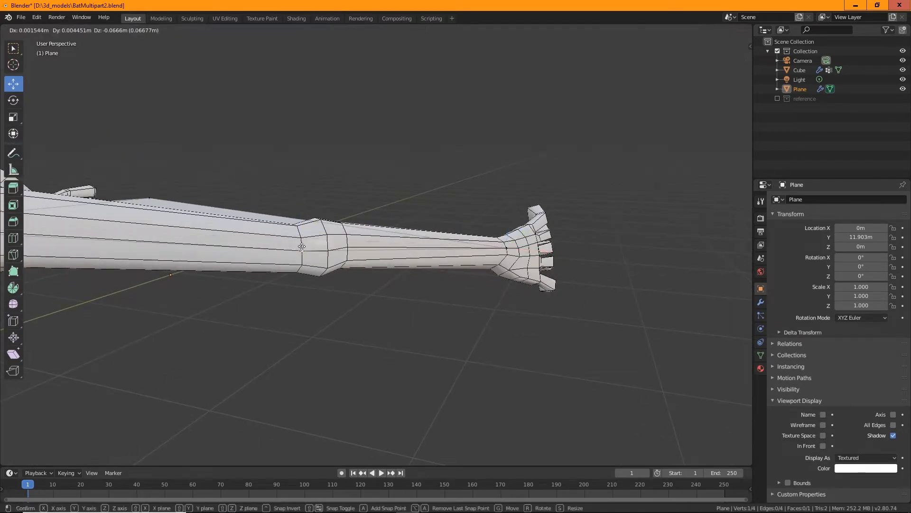
middle_drag(398, 275, 298, 303)
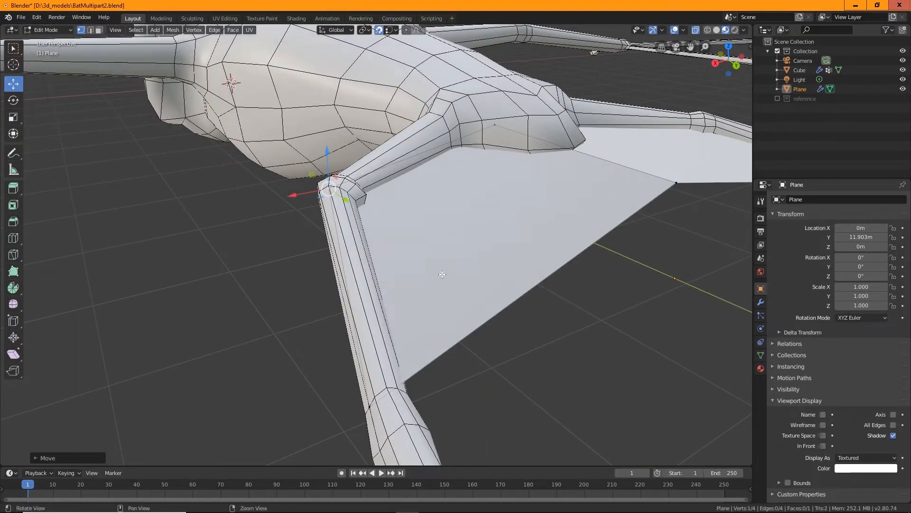
middle_drag(442, 274, 546, 314)
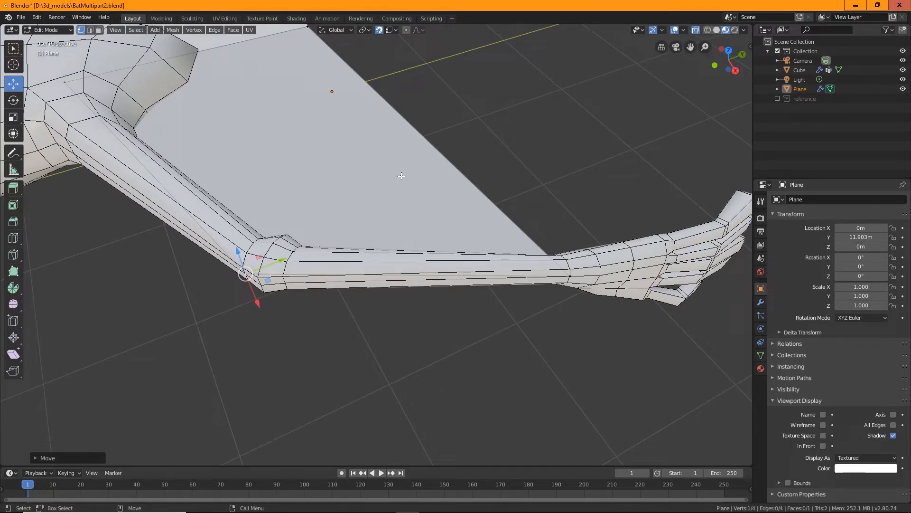
middle_drag(402, 176, 456, 217)
mouse_move(389, 331)
middle_down()
mouse_move(445, 348)
mouse_move(382, 318)
middle_up()
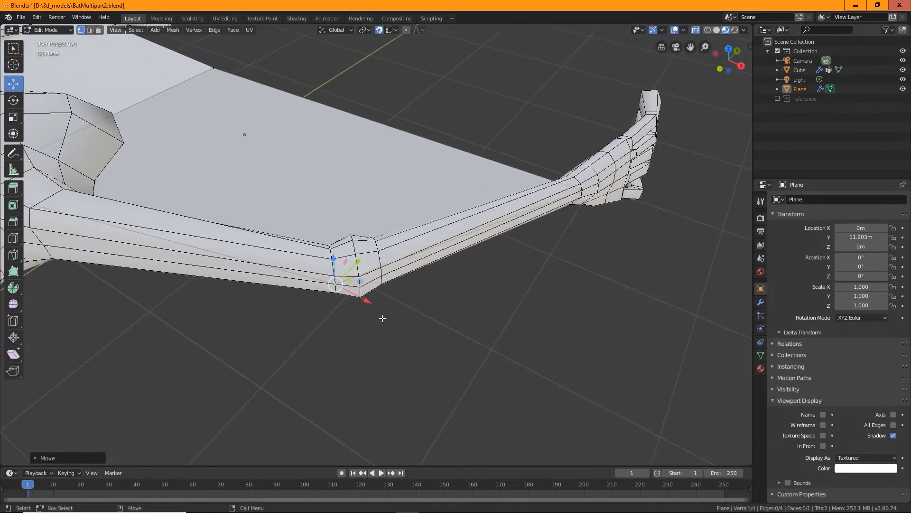
drag(335, 284, 387, 277)
middle_drag(387, 276, 398, 130)
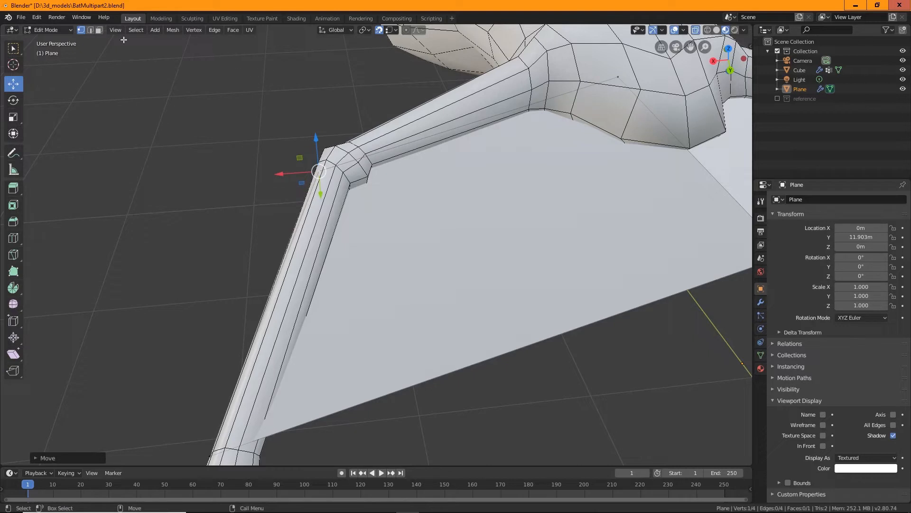
Add two front-to-back loop cuts to the membrane and slide both towards the leg, close to the knee
click(89, 31)
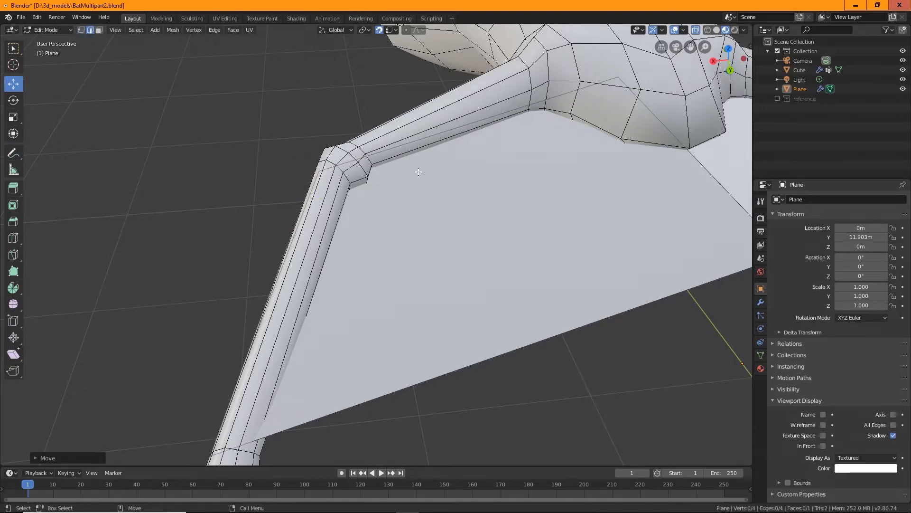
key(1)
click(15, 241)
drag(457, 147, 370, 205)
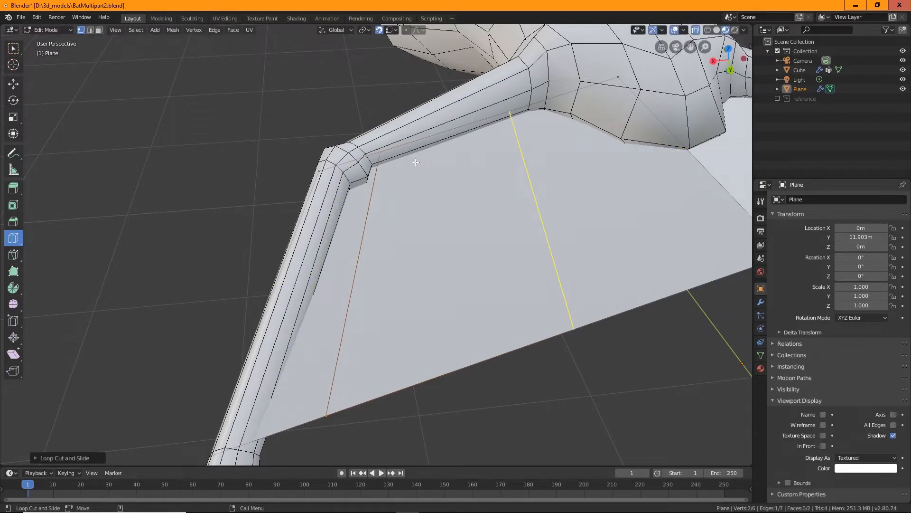
middle_drag(416, 162, 423, 164)
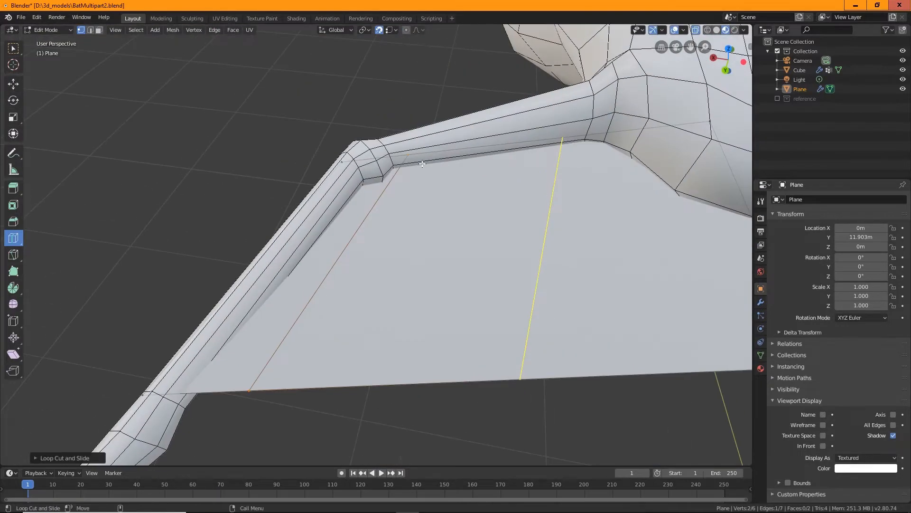
drag(422, 164, 308, 206)
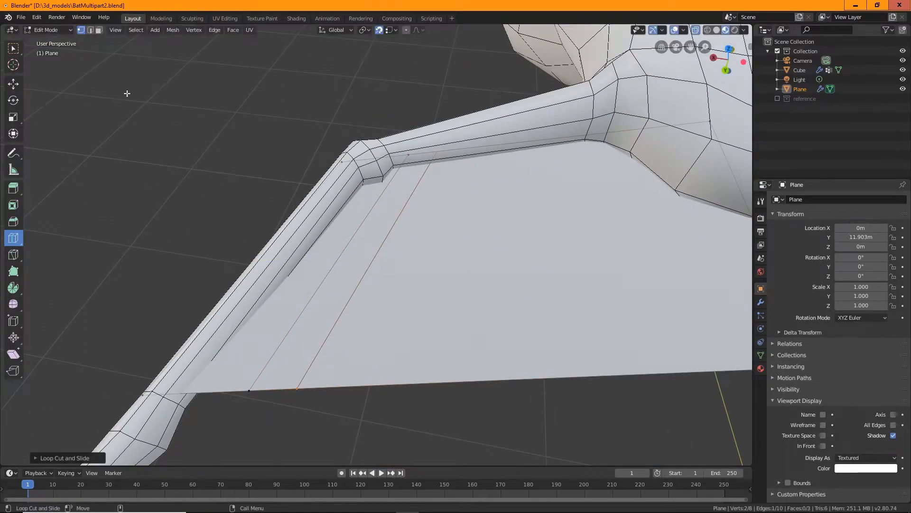
Snap the front vertices of the two new loop cuts onto separate vertices of the knee joint
middle_drag(565, 213, 380, 157)
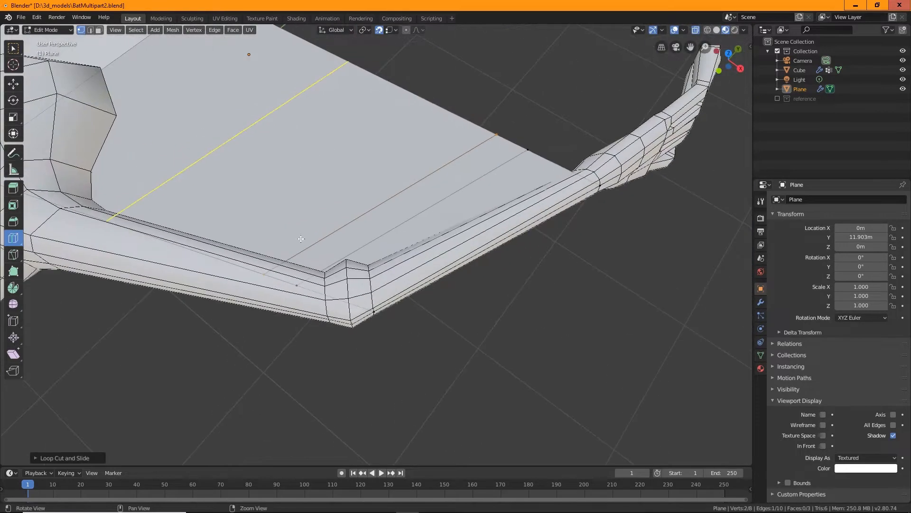
click(13, 49)
drag(299, 286, 346, 324)
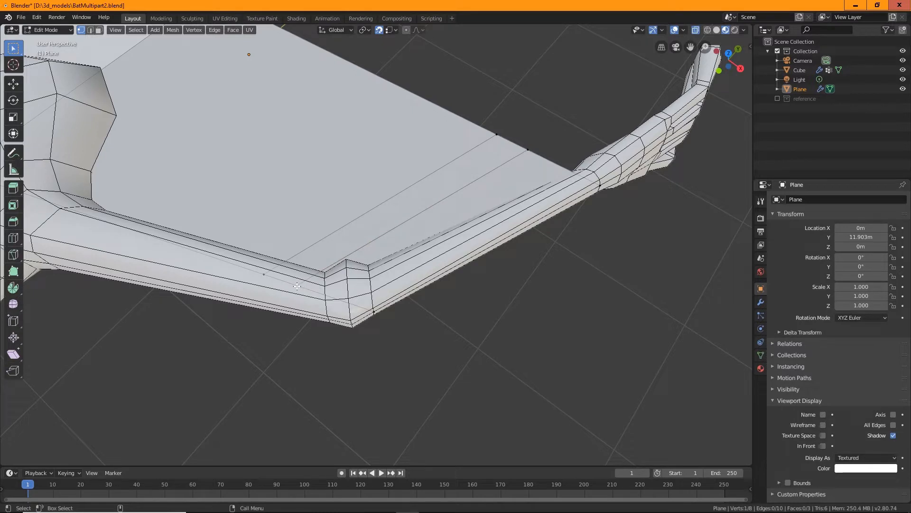
key(shift+space)
key(g)
middle_drag(350, 346, 290, 240)
drag(289, 240, 346, 283)
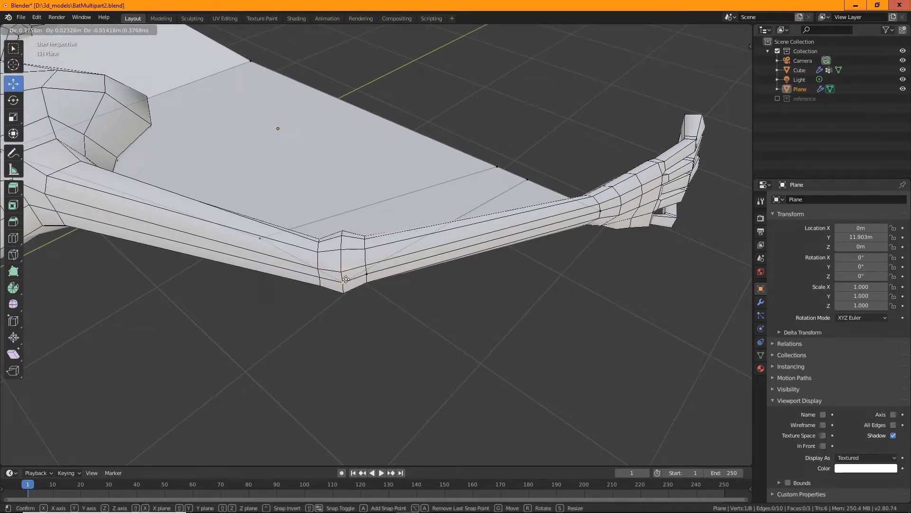
click(346, 283)
click(260, 238)
key(g)
click(320, 278)
Snap the rear vertex of the loop cut nearest the leg onto the inner ankle vertex
middle_drag(320, 278, 377, 231)
middle_drag(369, 262, 377, 233)
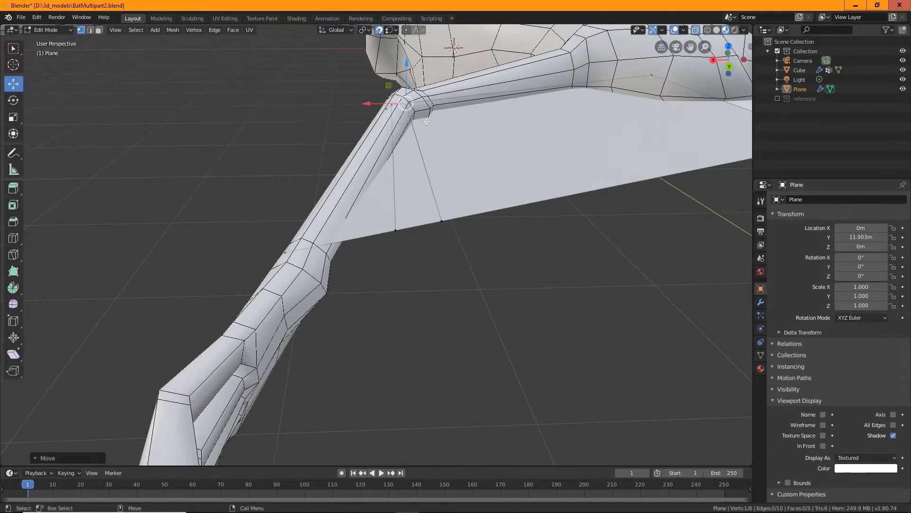
click(397, 231)
drag(404, 235, 326, 254)
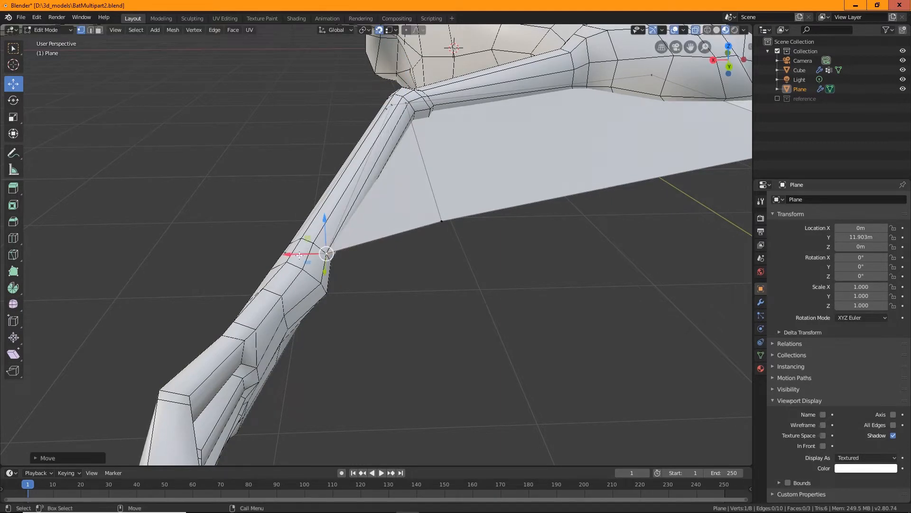
middle_drag(389, 291, 476, 285)
scroll(476, 284, up, 2)
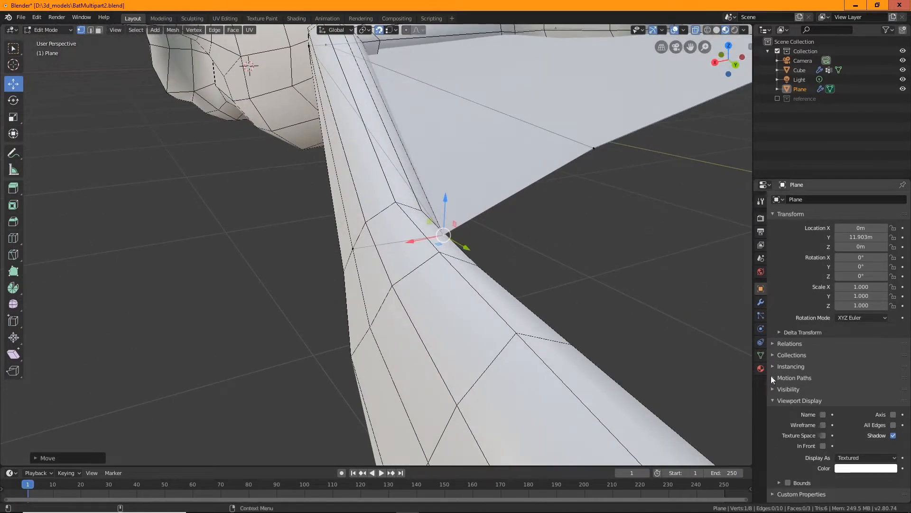
Create a new material for the membrane, name it wingMat and assign it
click(760, 368)
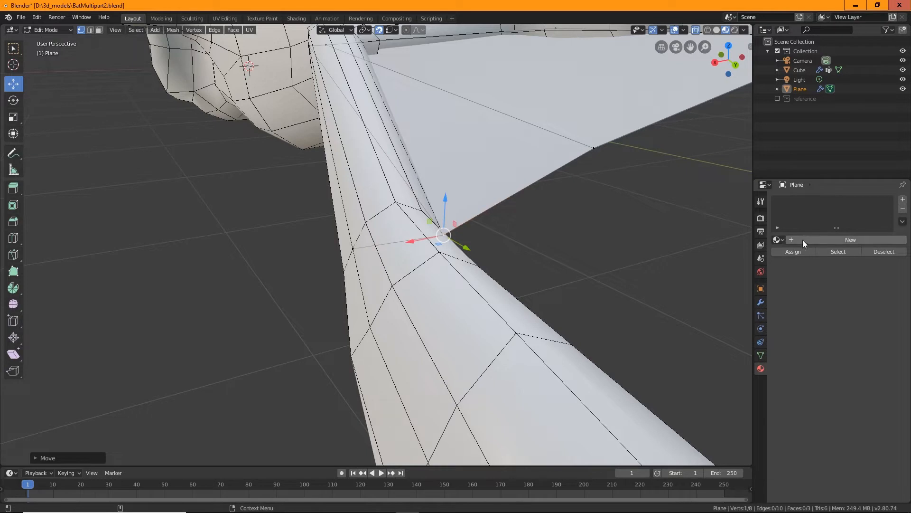
click(830, 240)
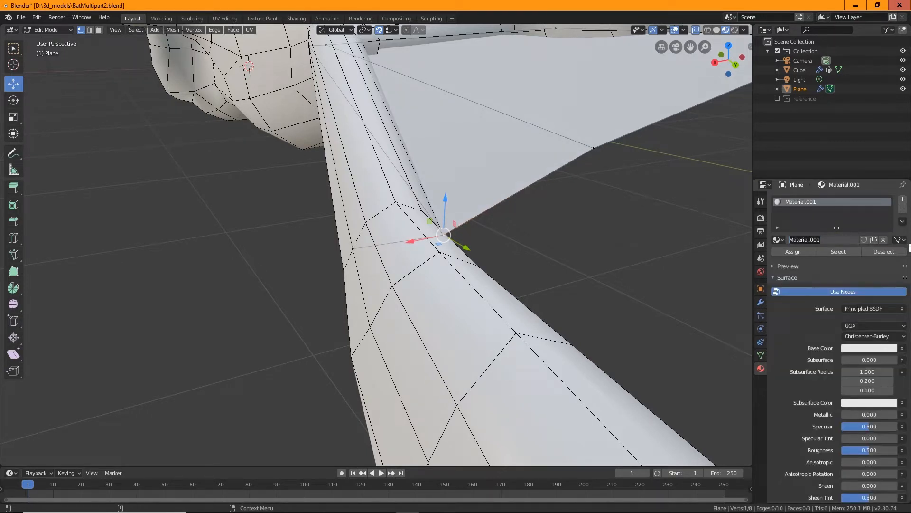
text(wingM)
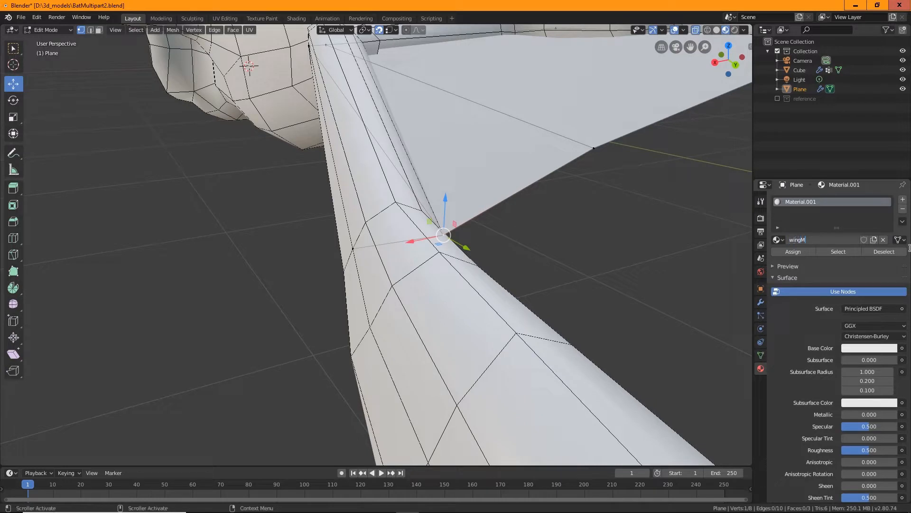
text(at)
key(Return)
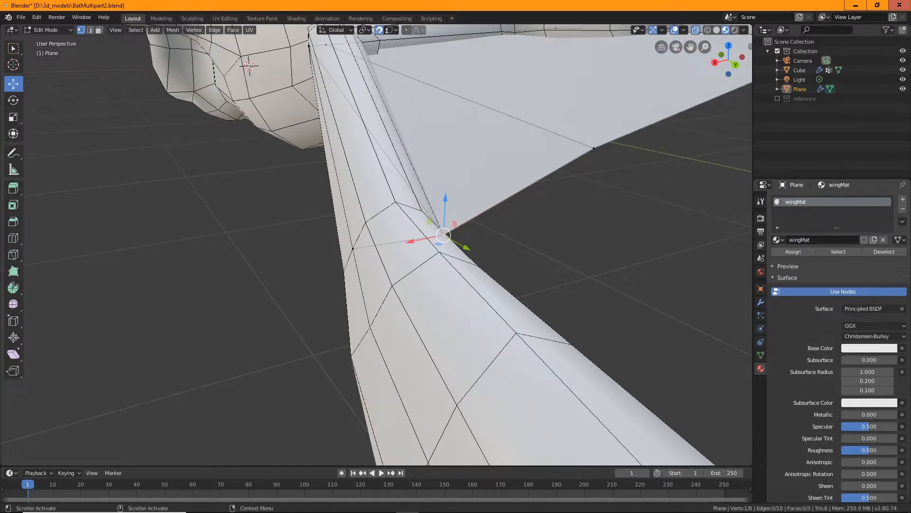
click(801, 254)
Switch the membrane to Object Mode and set wingMat's base color to a salmon red
click(48, 29)
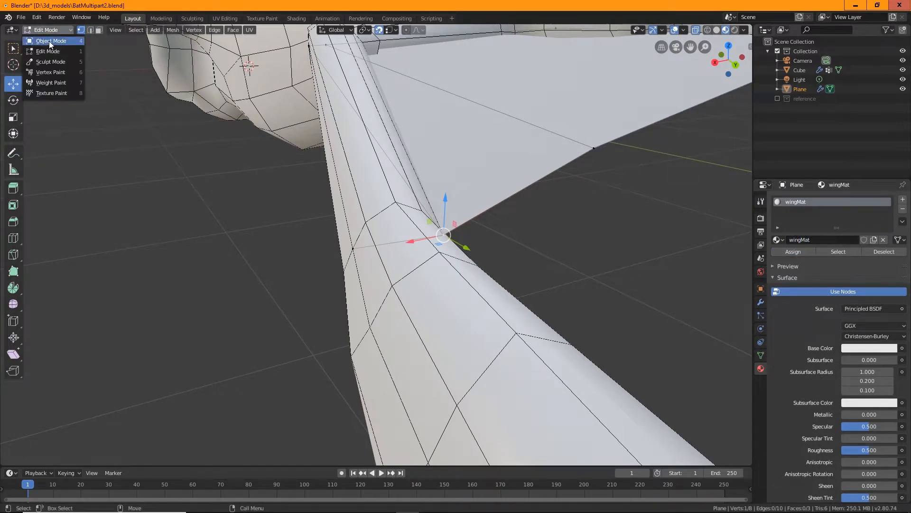
click(43, 38)
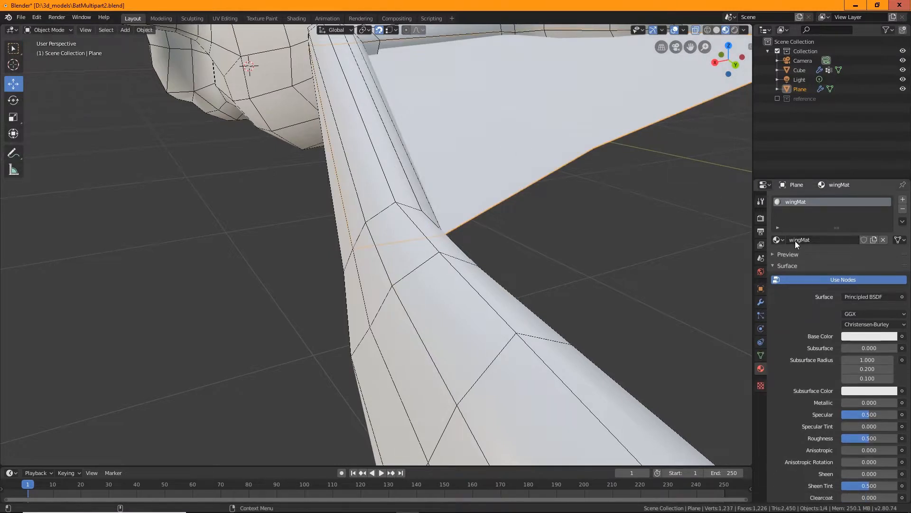
click(781, 239)
click(817, 244)
double_click(813, 240)
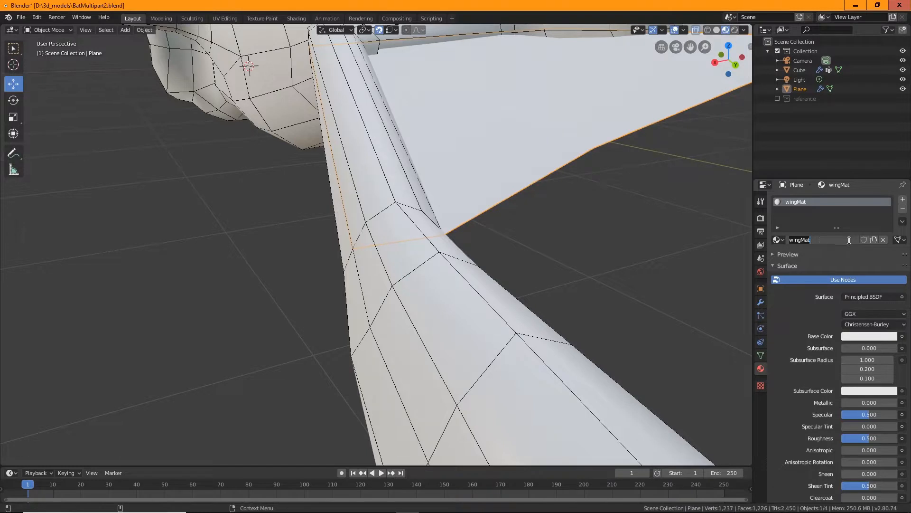
click(872, 338)
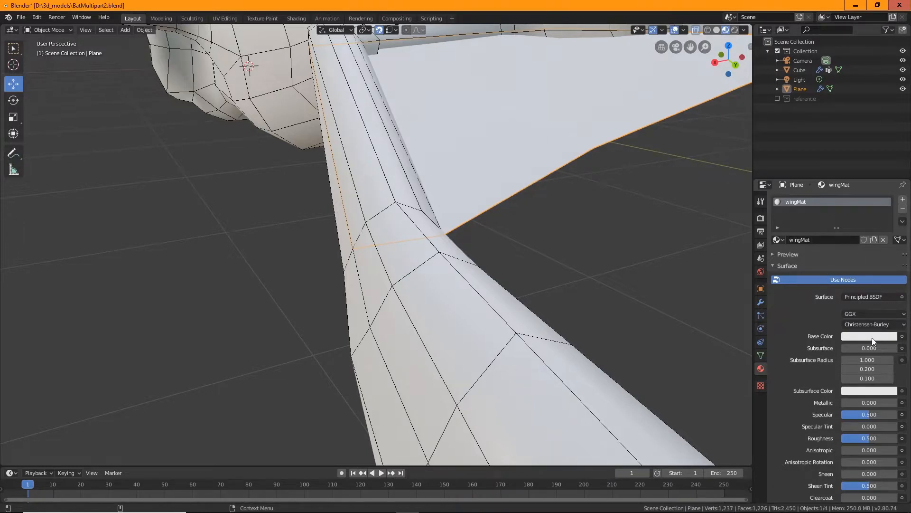
click(873, 338)
click(847, 255)
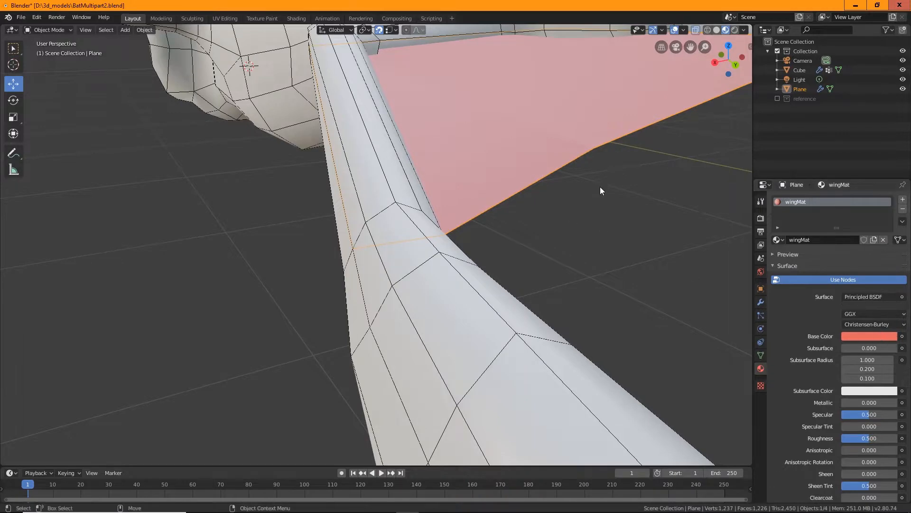
Switch the wing membrane plane back to Edit Mode
scroll(617, 216, down, 6)
middle_drag(620, 224, 579, 237)
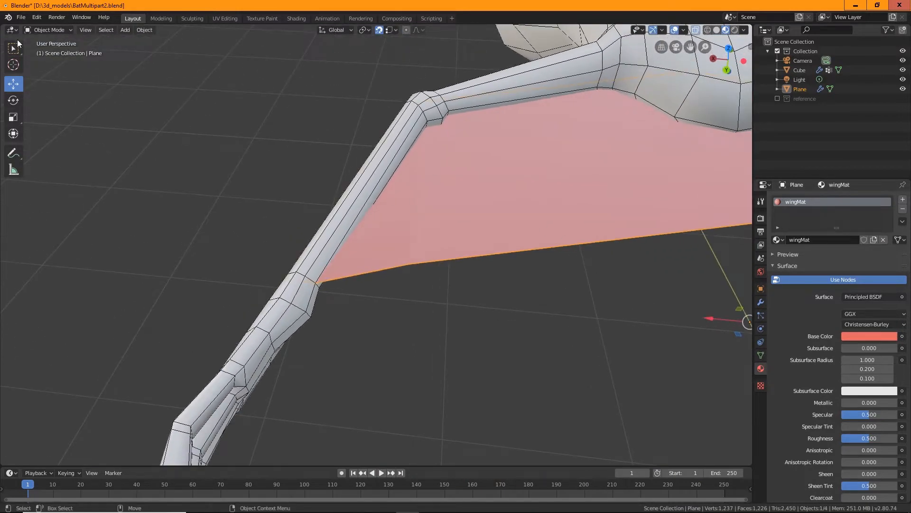
click(48, 30)
click(48, 49)
With snapping off, move the membrane's inner ankle vertex freely across toward the outer side of the ankle
middle_drag(368, 309, 462, 250)
scroll(375, 292, up, 6)
scroll(407, 291, down, 2)
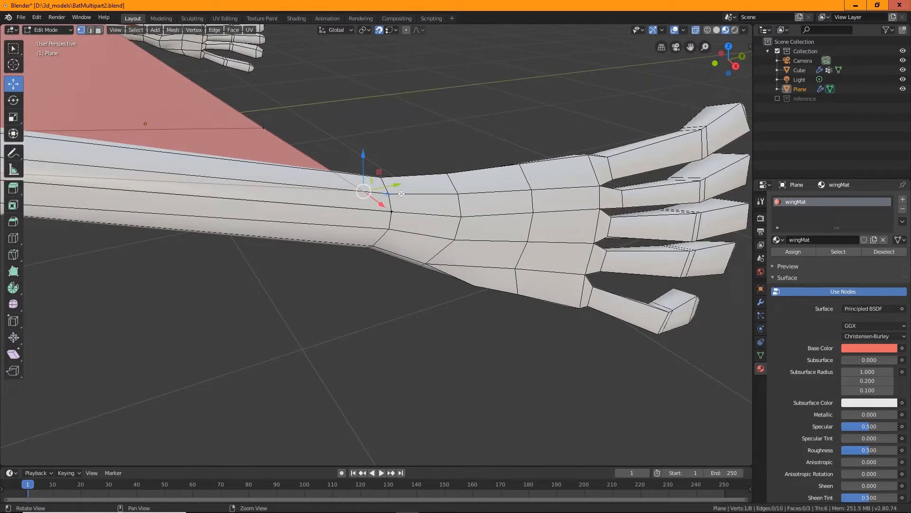
middle_drag(365, 227, 428, 277)
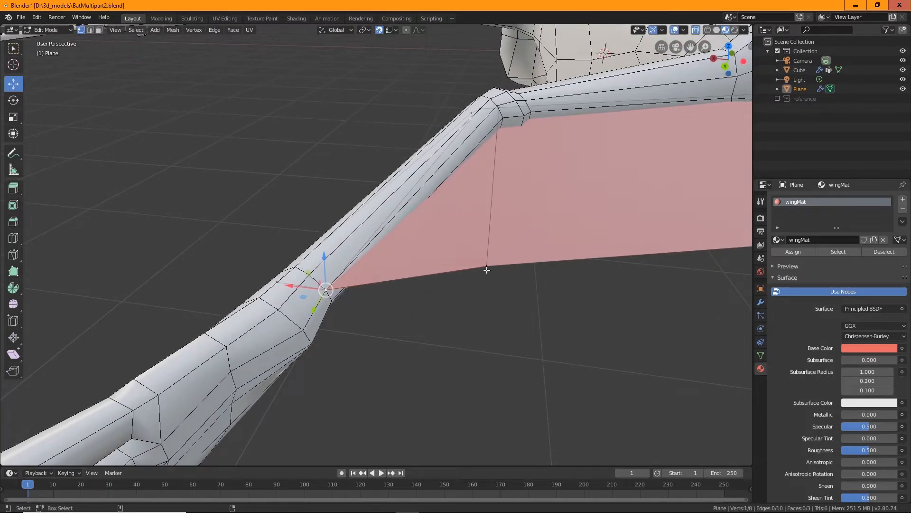
shift+click(487, 268)
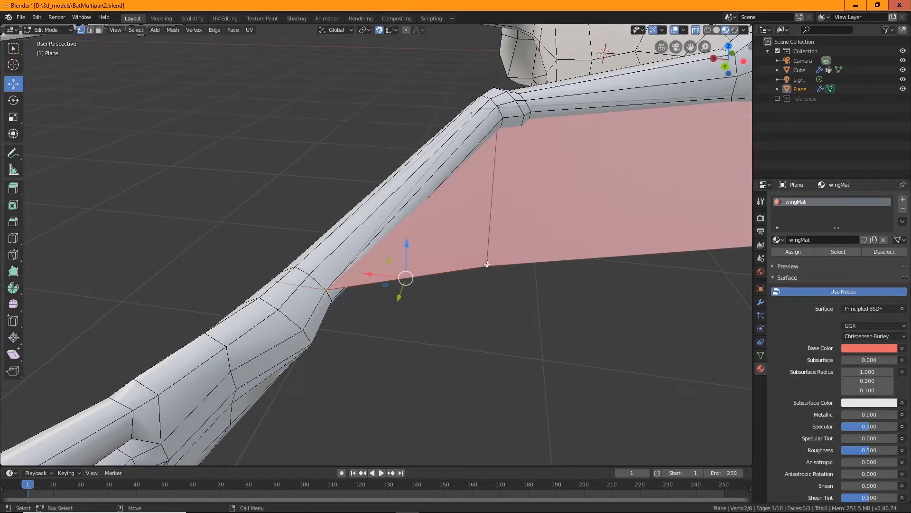
right_click(489, 266)
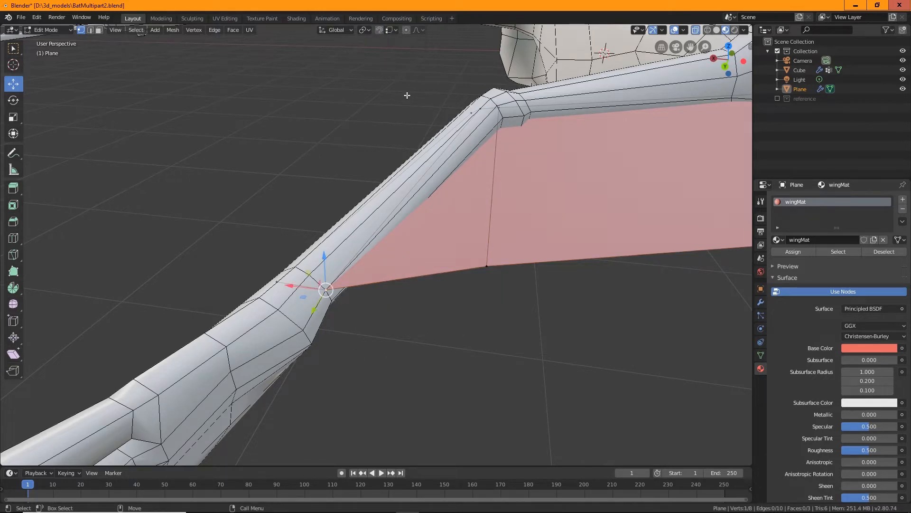
middle_drag(407, 95, 447, 259)
key(g)
click(276, 295)
Move the rear vertex of the loop cut beside the leg to the ankle and snap it onto the lower inner ankle vertex
scroll(427, 299, up, 5)
click(451, 243)
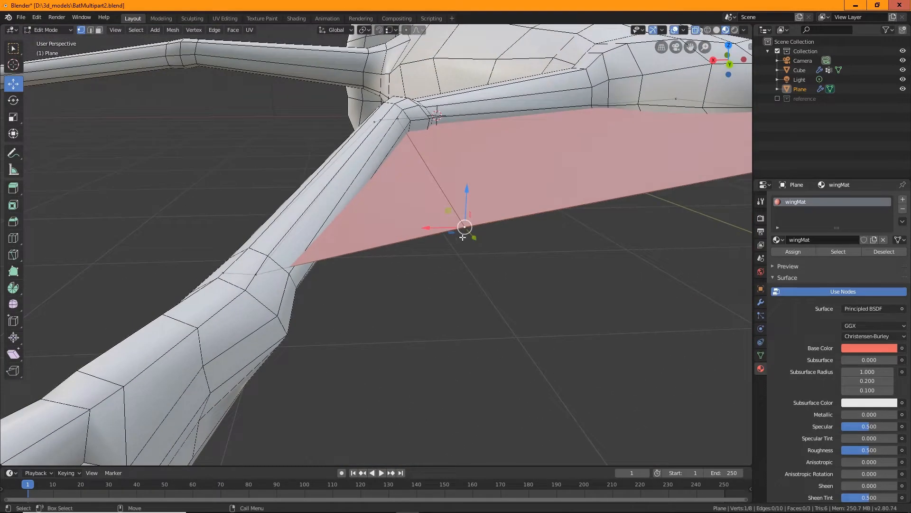
key(g)
click(299, 258)
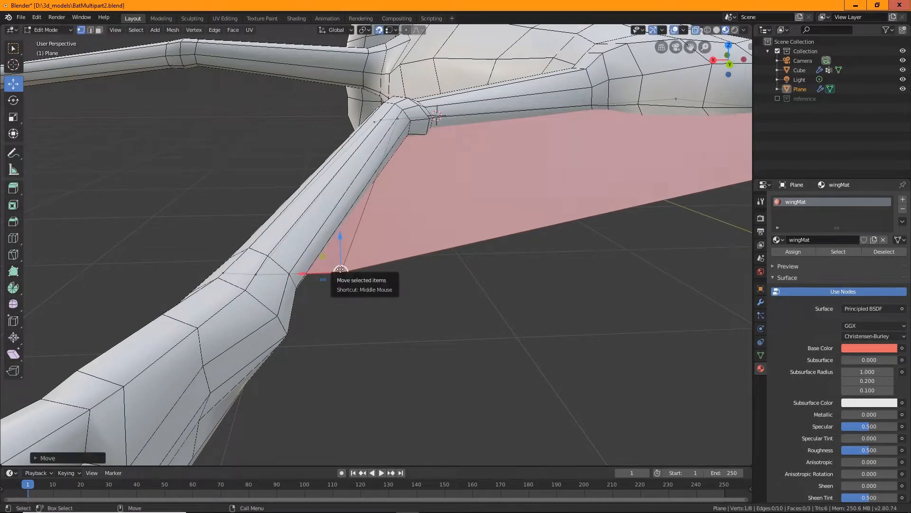
drag(345, 269, 298, 269)
middle_drag(494, 266, 400, 190)
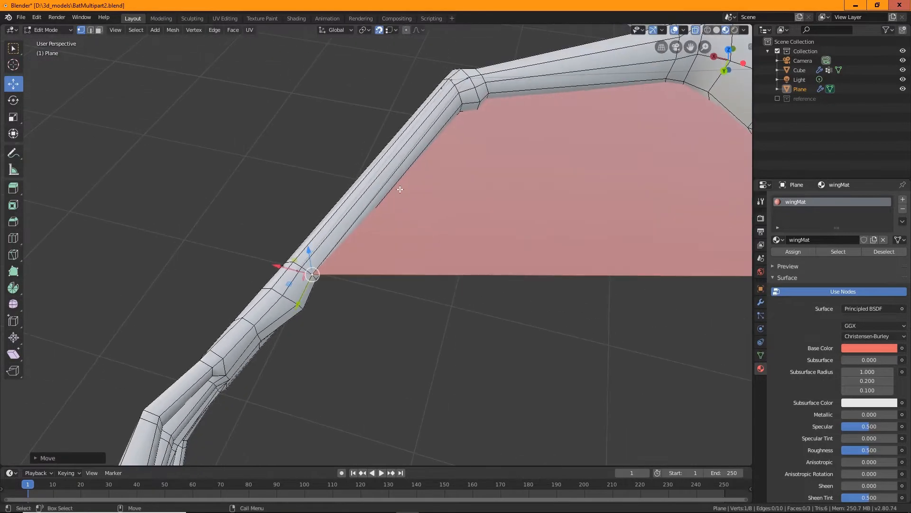
middle_drag(417, 260, 306, 239)
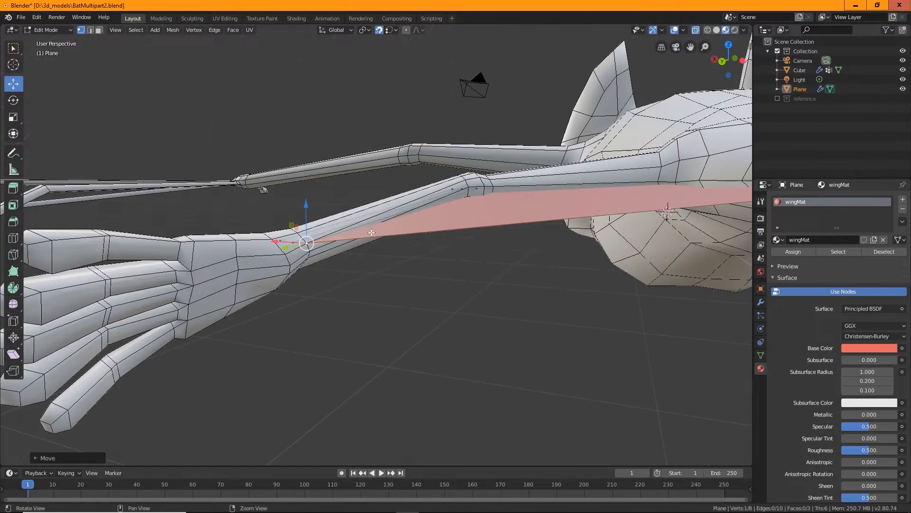
drag(306, 239, 309, 252)
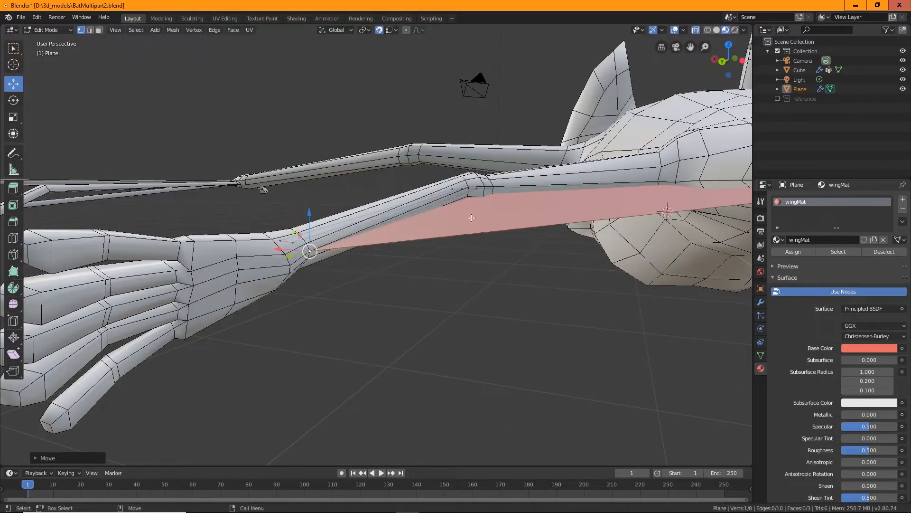
Select the membrane's outer edge along the shin and extrude it outward from the leg
middle_drag(309, 252, 514, 301)
scroll(498, 237, up, 2)
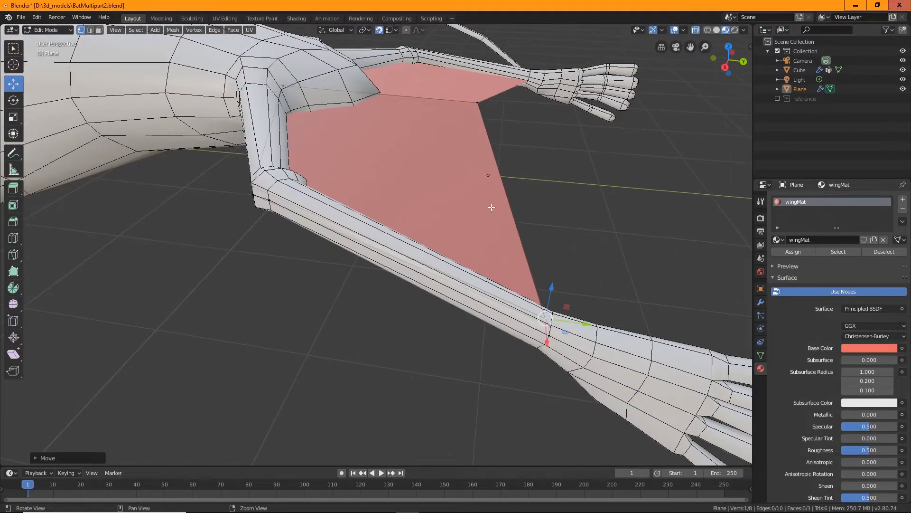
click(90, 30)
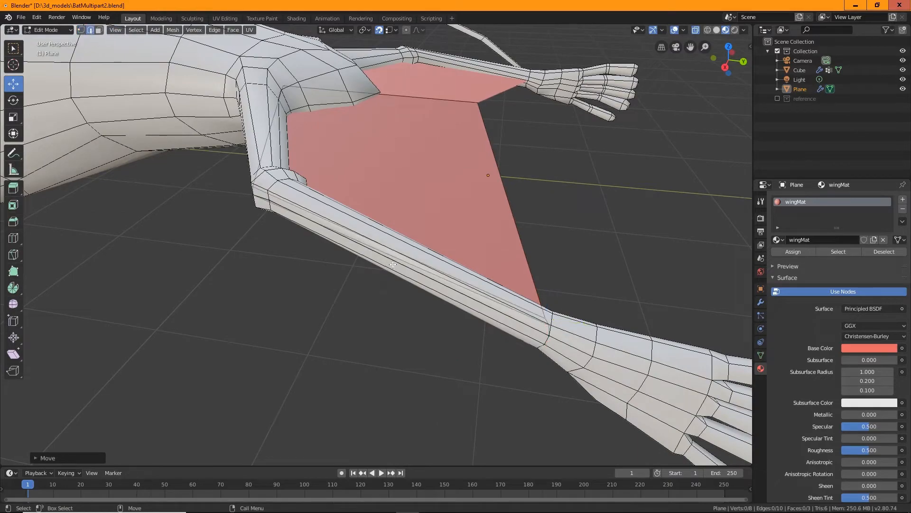
click(401, 261)
middle_drag(401, 261, 440, 283)
alt+drag(440, 283, 254, 289)
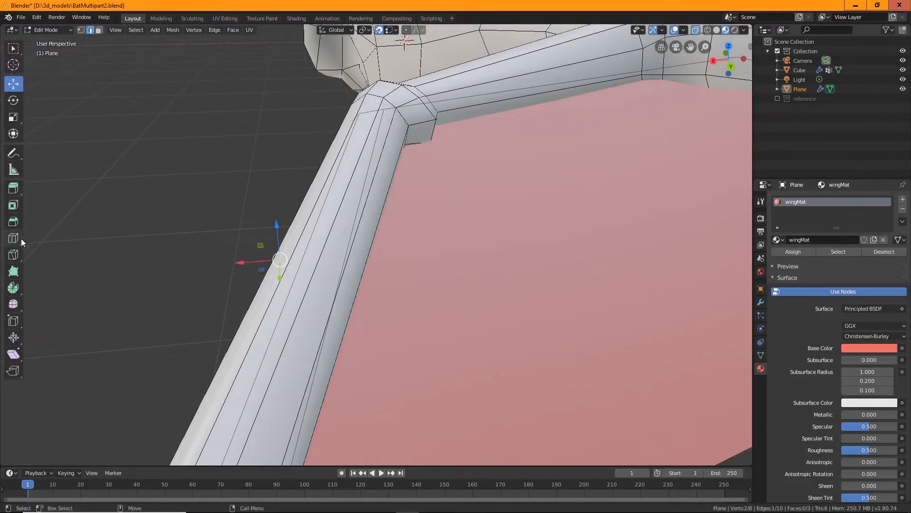
click(13, 189)
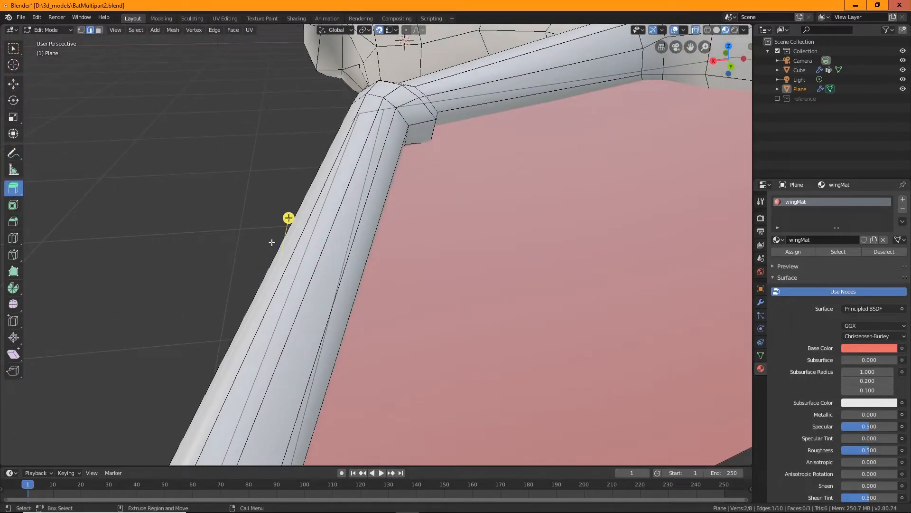
drag(289, 218, 105, 217)
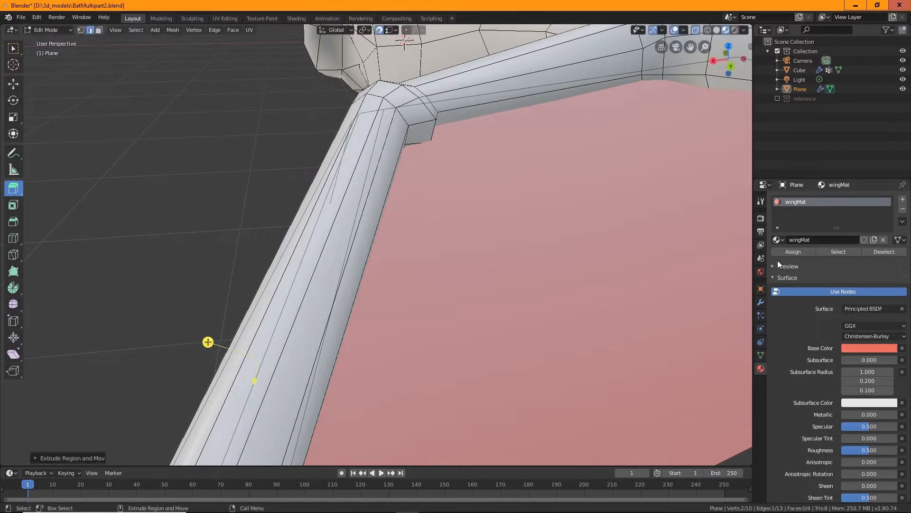
Move the extruded edge farther out from the leg and raise it roughly level with the rest of the membrane
scroll(852, 277, down, 1)
scroll(852, 278, down, 2)
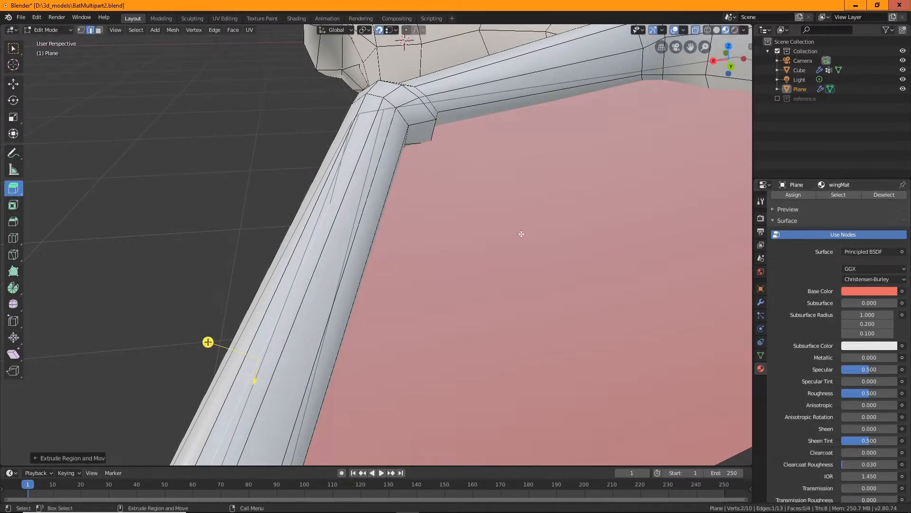
mouse_move(423, 294)
middle_down()
mouse_move(415, 315)
mouse_move(292, 370)
middle_up()
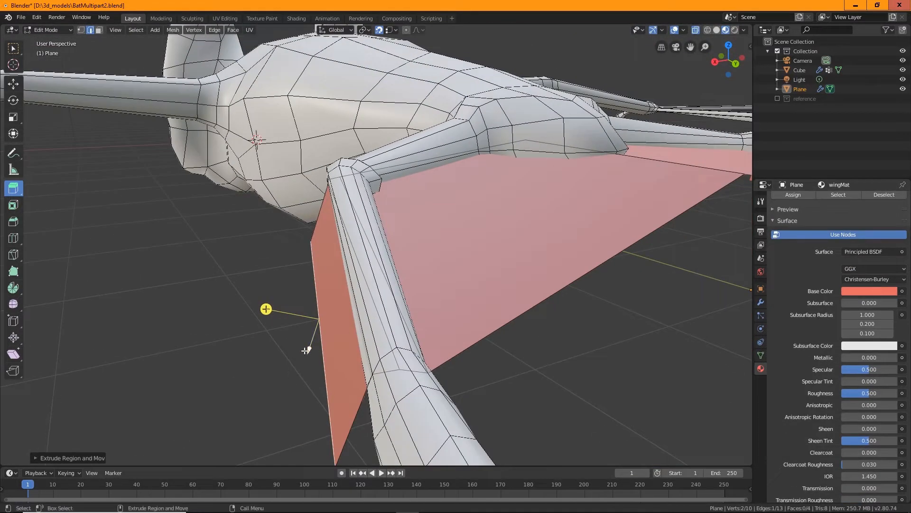
key(w)
drag(278, 327, 141, 356)
drag(180, 314, 151, 228)
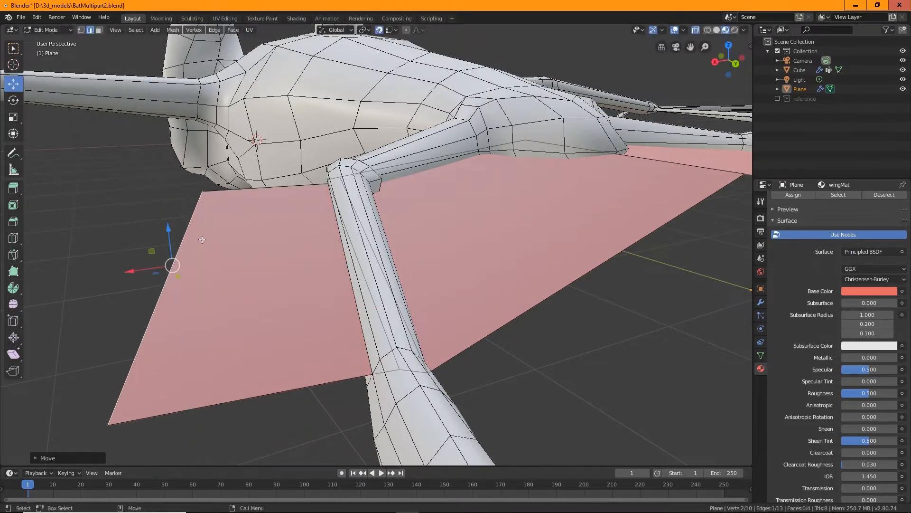
middle_drag(202, 240, 490, 275)
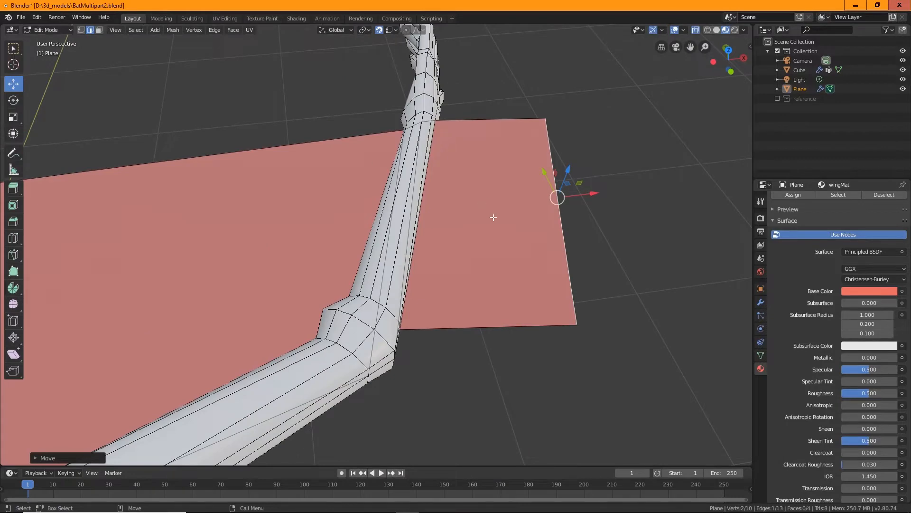
middle_drag(493, 218, 591, 278)
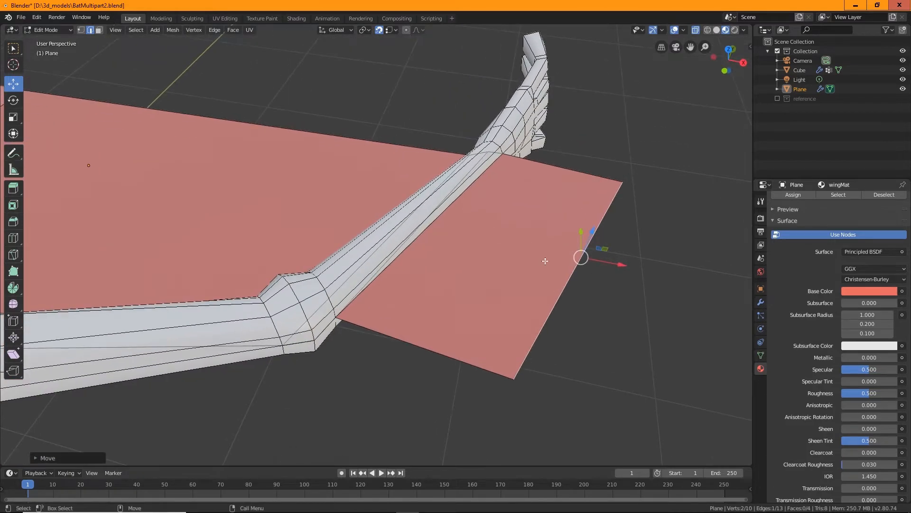
middle_drag(409, 236, 411, 147)
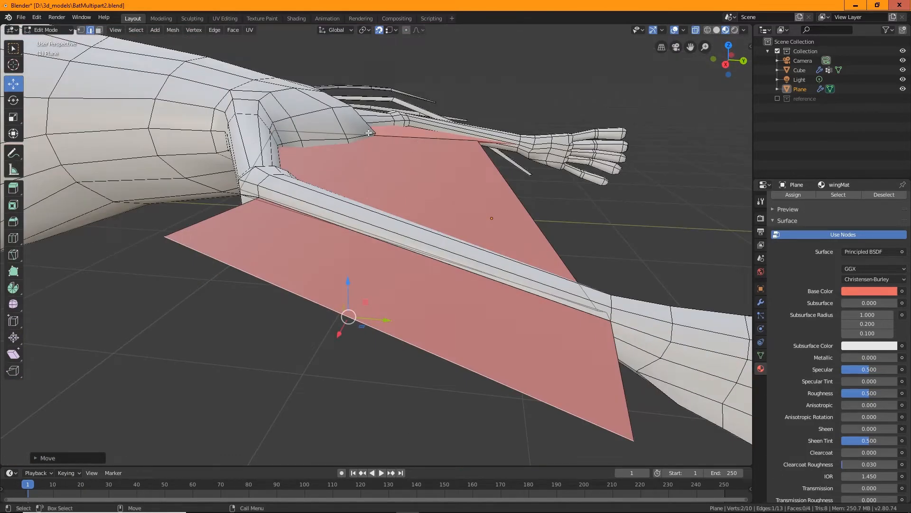
click(13, 237)
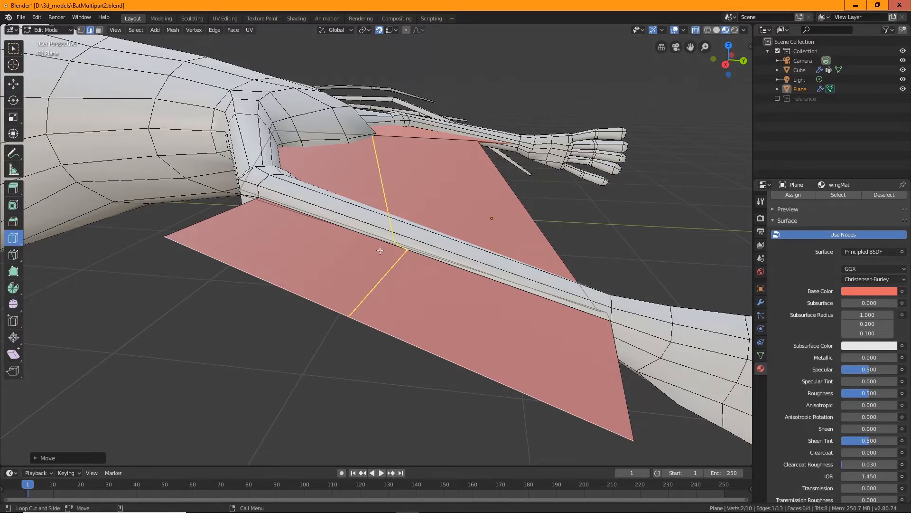
middle_drag(490, 299, 373, 245)
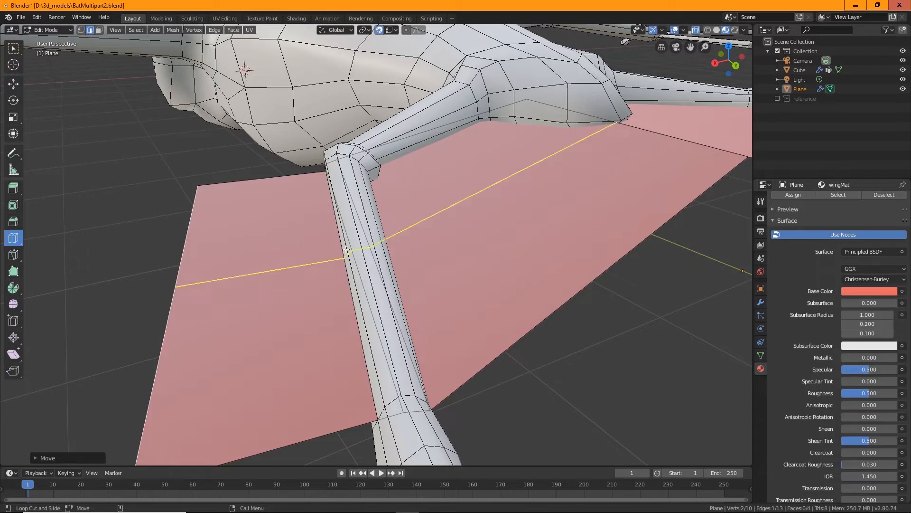
click(13, 48)
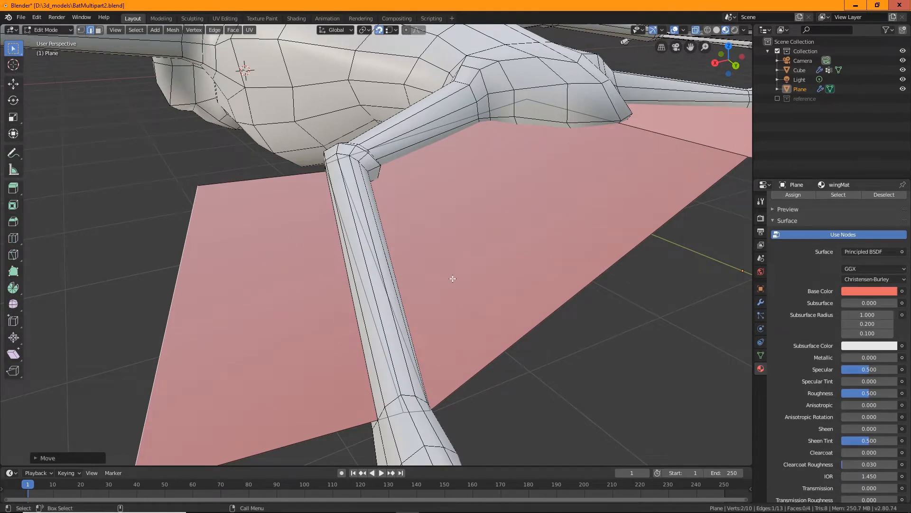
Snap the rear outer vertex of the extruded section onto the tip of the wing finger nearest the leg
middle_drag(413, 327, 388, 216)
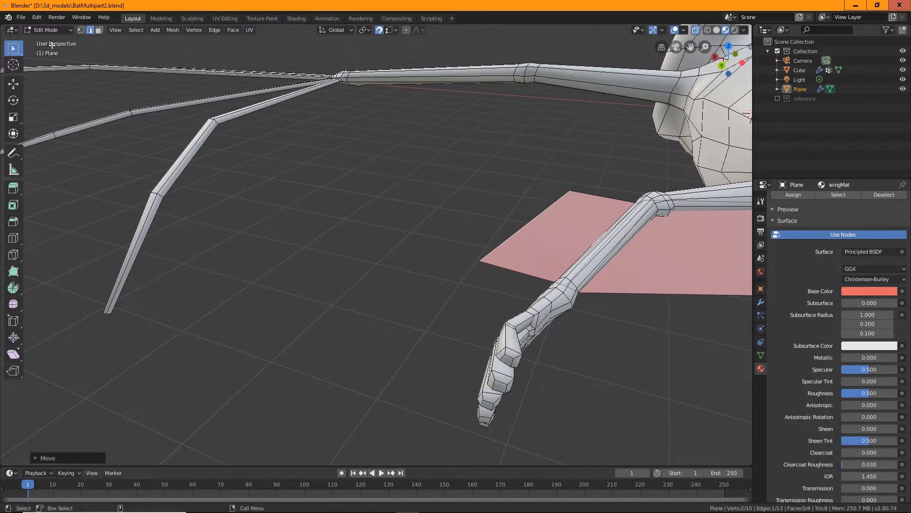
click(81, 29)
shift+click(484, 260)
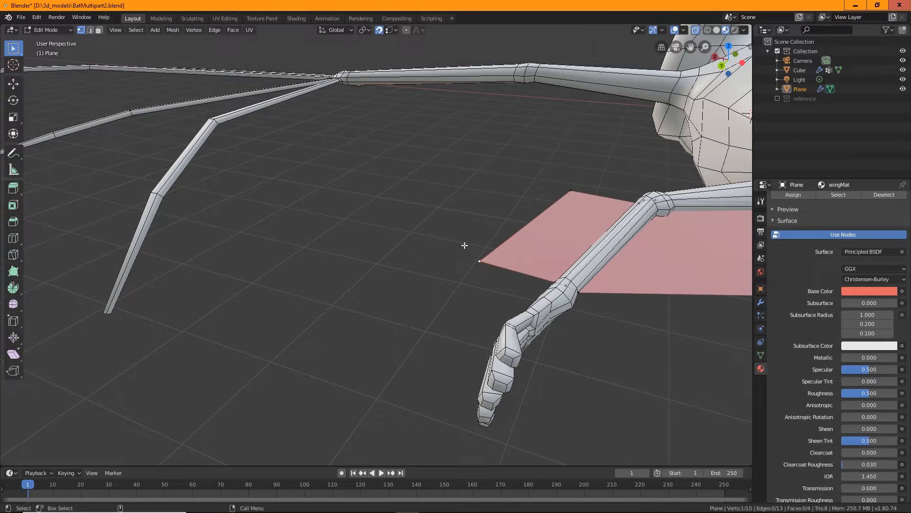
key(shift+space)
key(g)
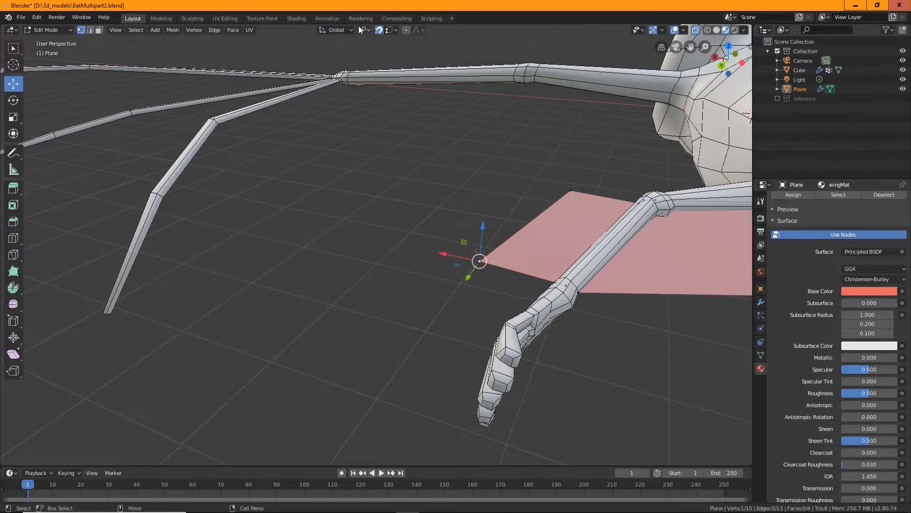
drag(480, 261, 107, 312)
Snap the front outer vertex of the extruded section onto the last joint of the same wing finger
middle_drag(224, 203, 218, 238)
click(571, 168)
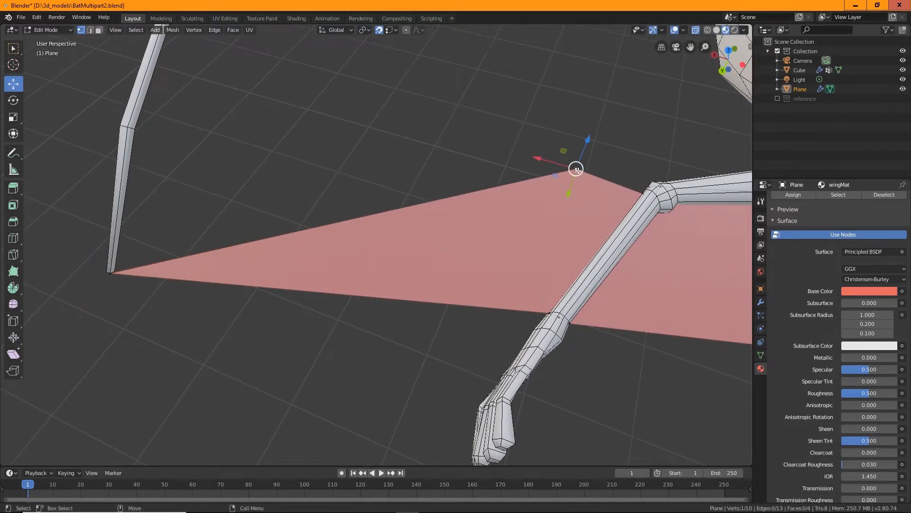
drag(575, 168, 128, 123)
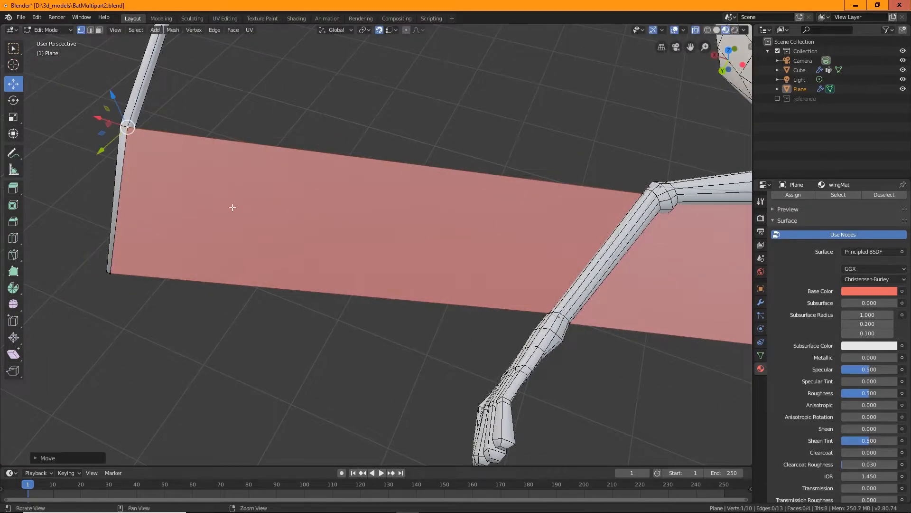
middle_drag(232, 206, 264, 299)
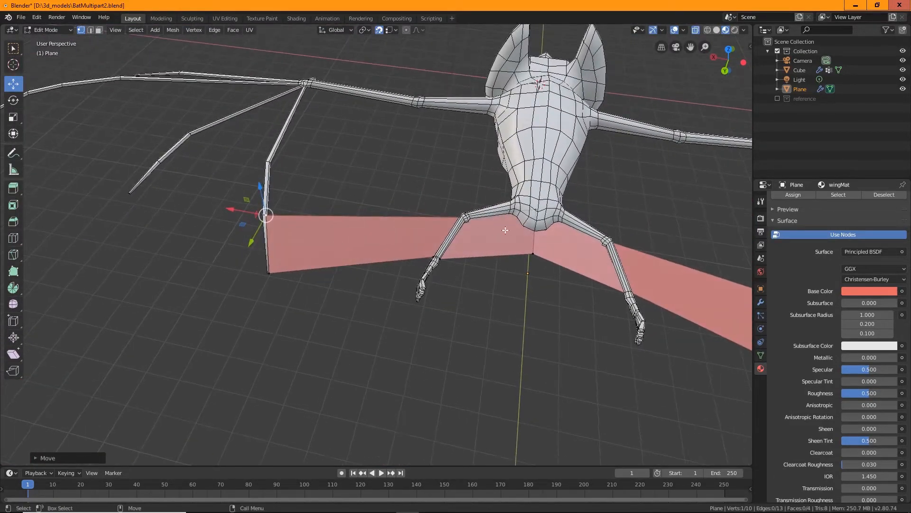
Examine from several angles how the membrane meets the shin, ankle and knee joint
middle_drag(470, 254, 486, 240)
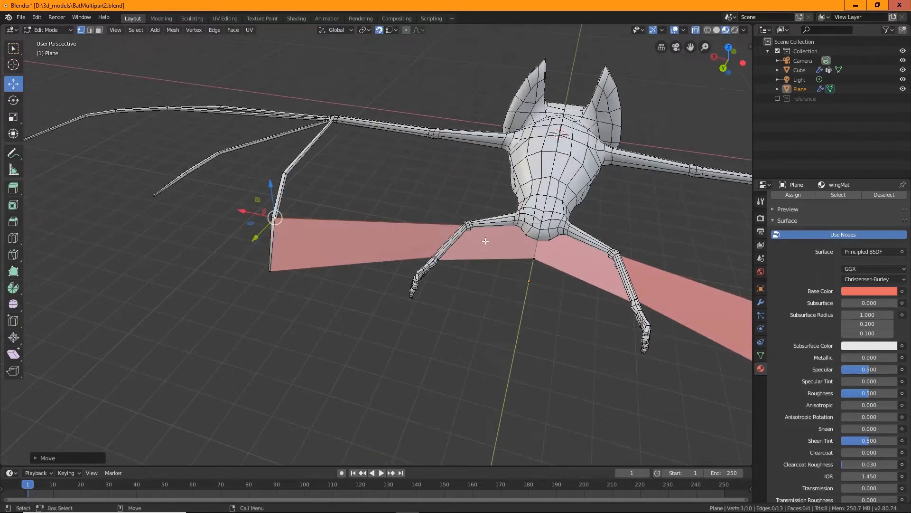
scroll(522, 238, up, 5)
middle_drag(543, 236, 325, 234)
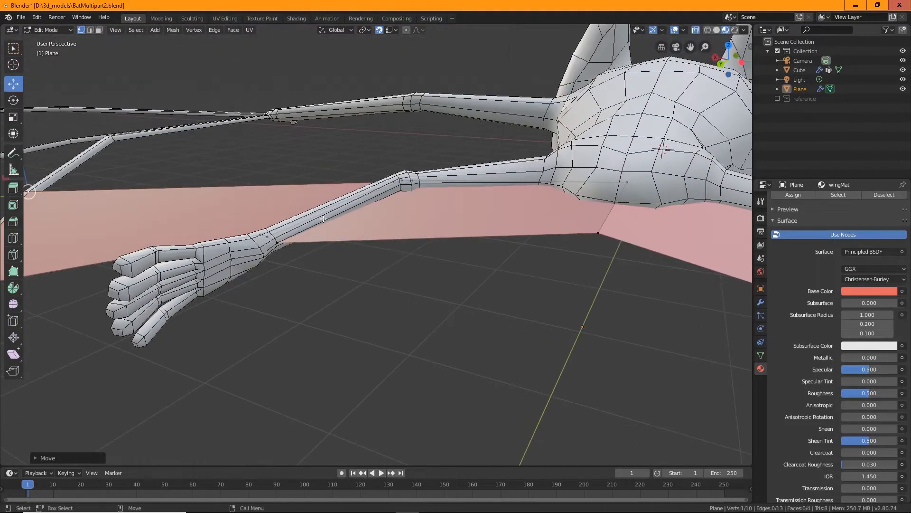
alt+drag(464, 183, 464, 228)
scroll(442, 201, up, 5)
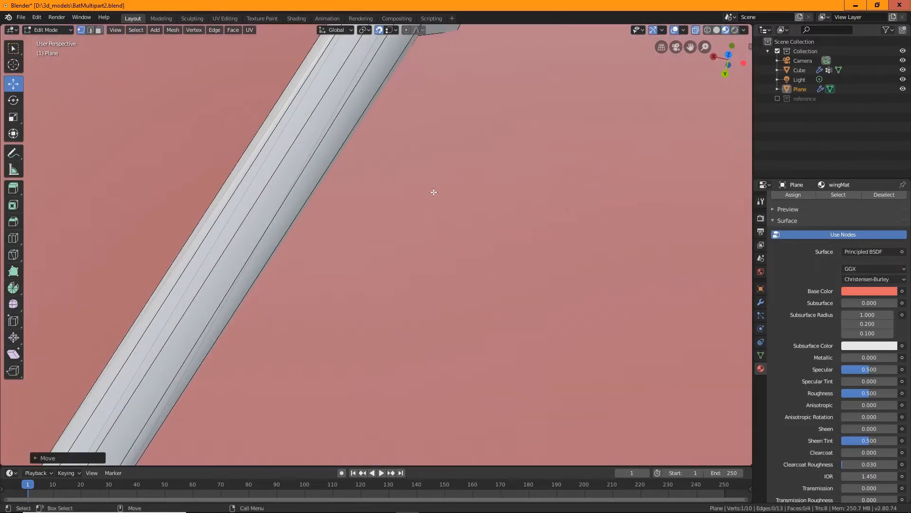
alt+drag(434, 191, 333, 180)
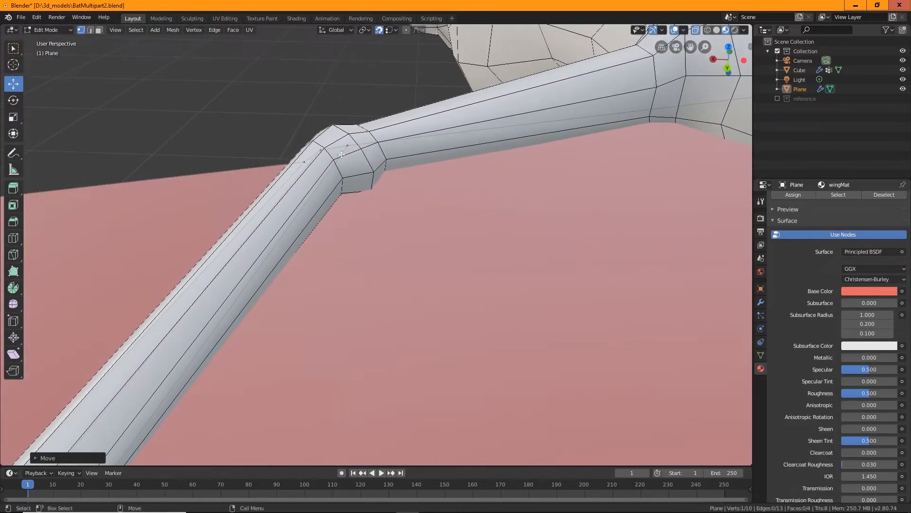
alt+drag(420, 207, 284, 240)
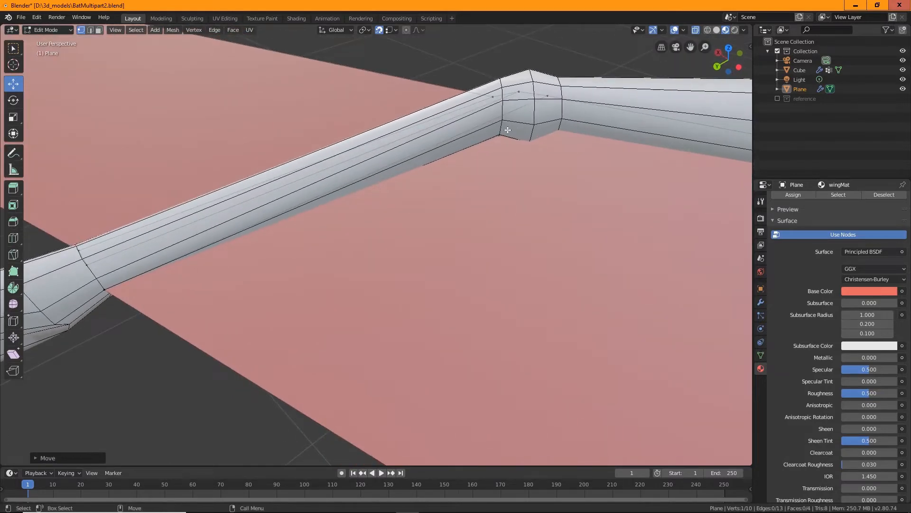
Try adding three loop cuts across the membrane between the knee and the body, and undo them
alt+drag(477, 205, 444, 234)
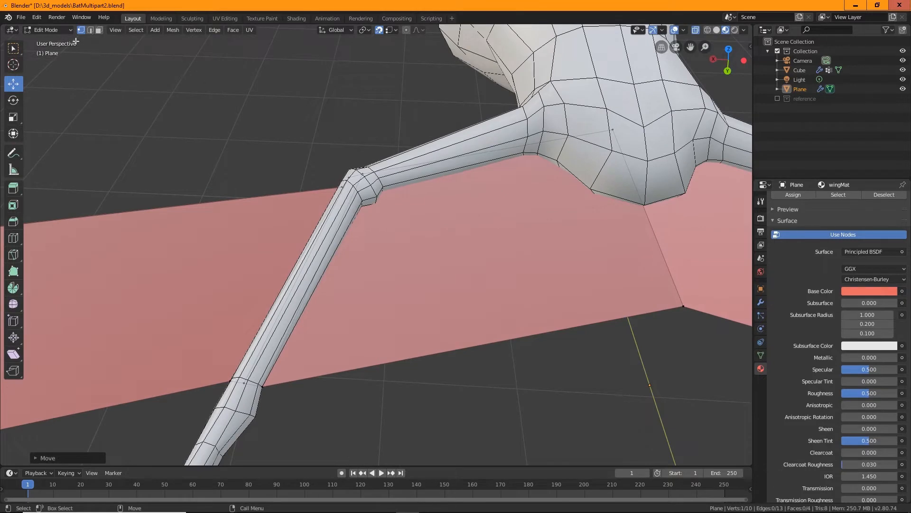
click(13, 238)
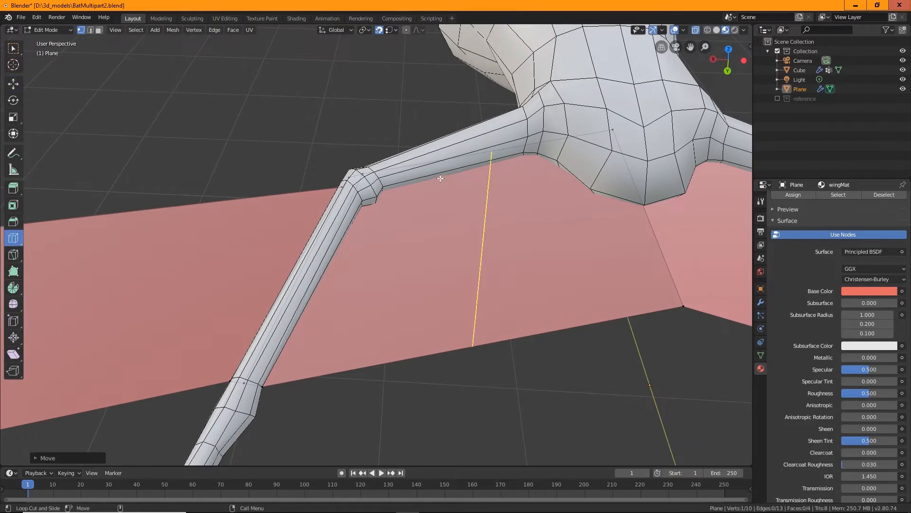
click(374, 209)
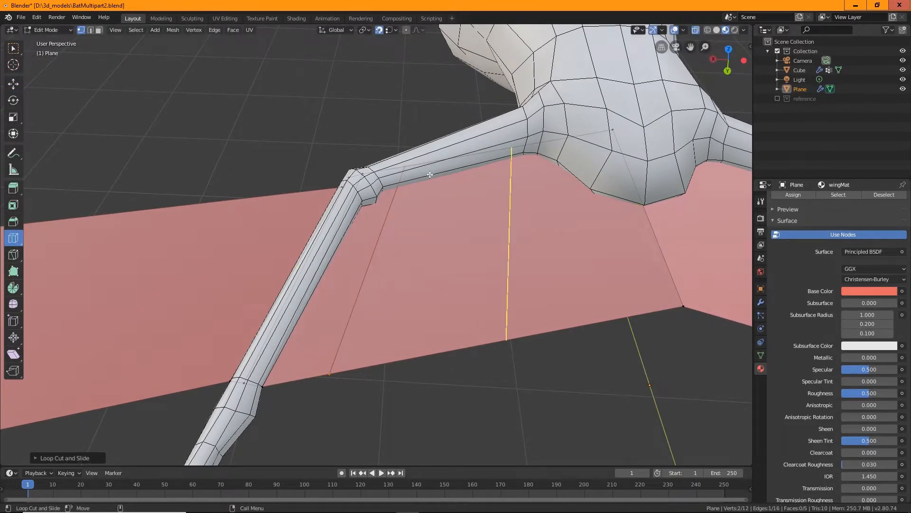
drag(430, 176, 401, 190)
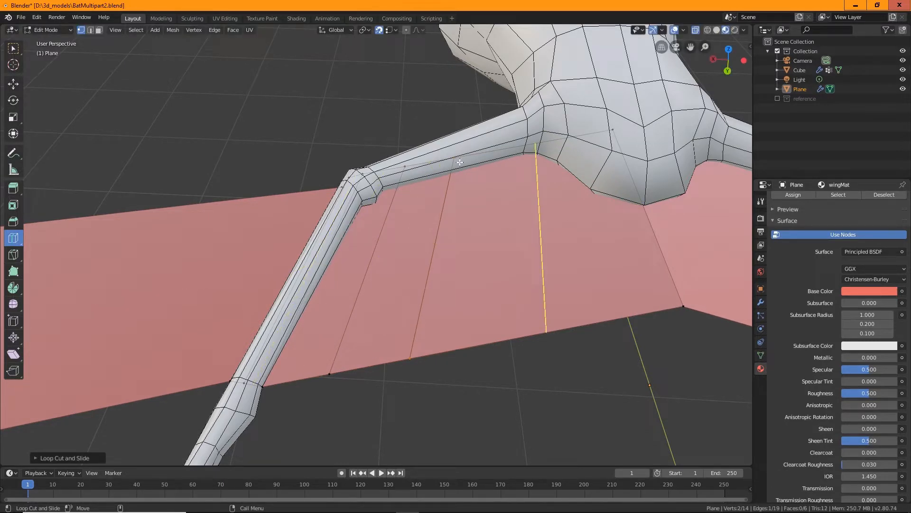
drag(460, 162, 413, 181)
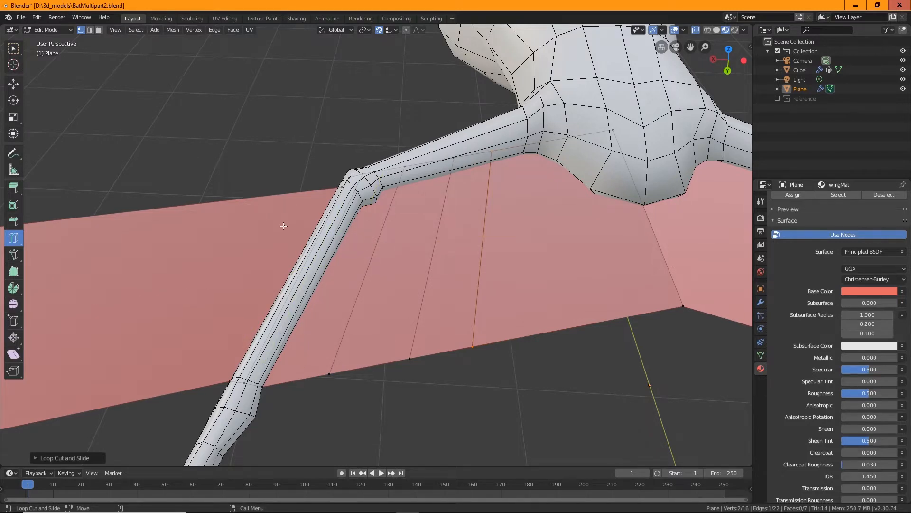
key(ctrl+z)
key(ctrl+z)
key(ctrl+z)
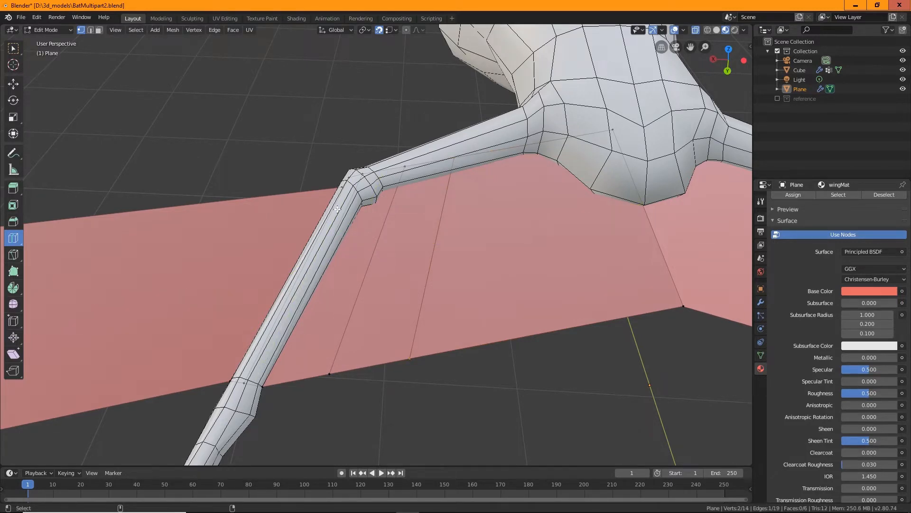
Try adding three lengthwise loop cuts along the membrane near the knee joint, and undo them
middle_drag(309, 214, 360, 191)
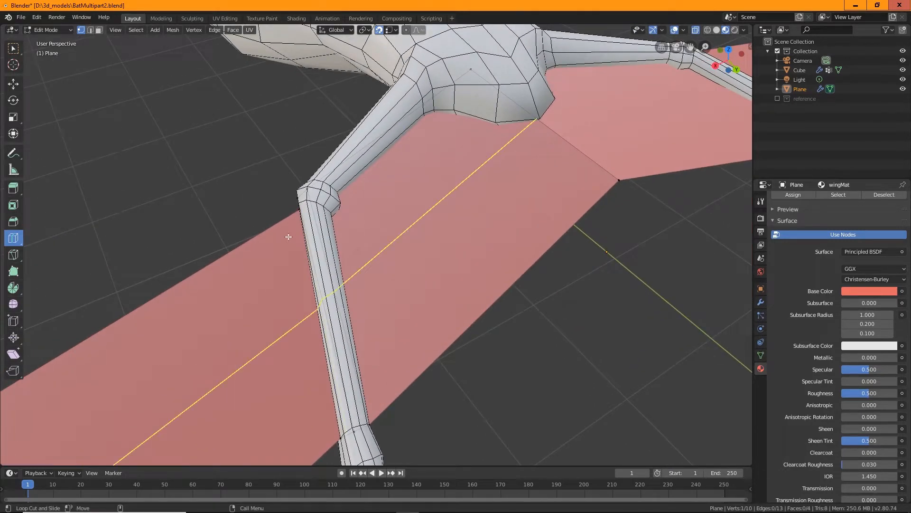
drag(314, 248, 259, 196)
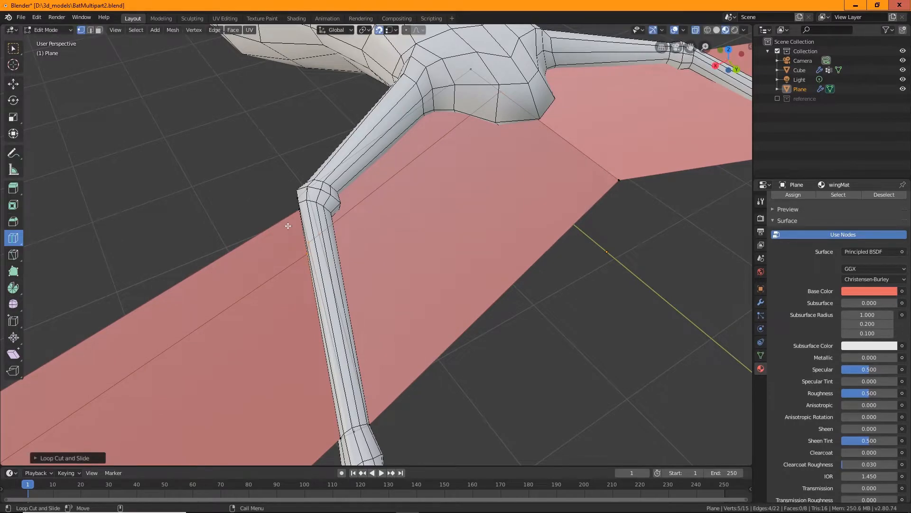
drag(316, 266, 286, 219)
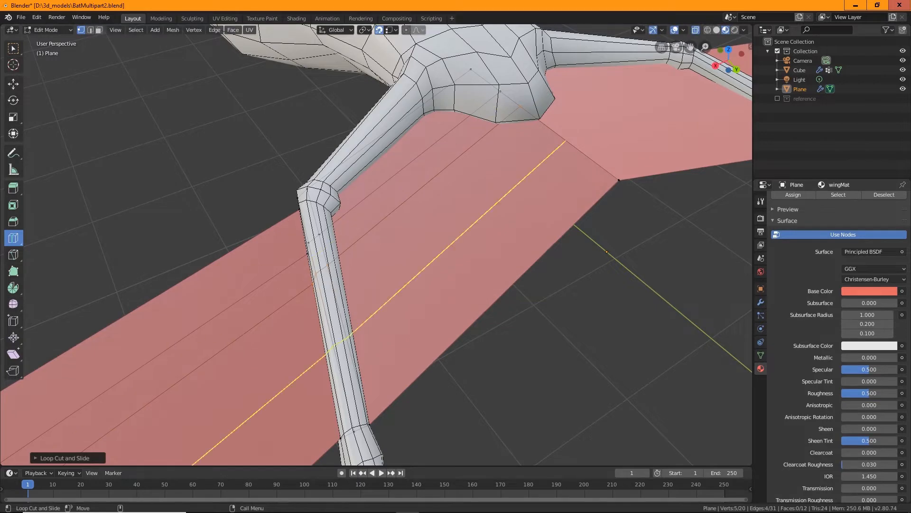
drag(307, 308, 270, 280)
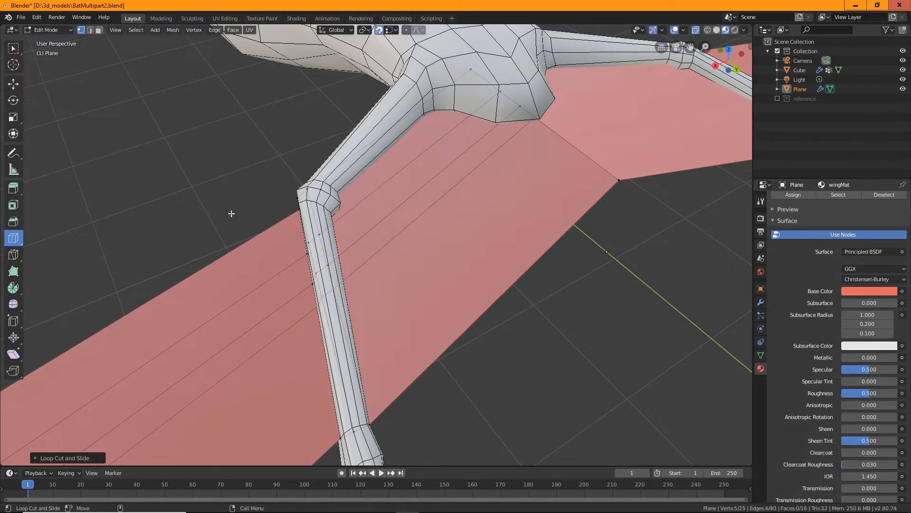
middle_drag(190, 157, 242, 187)
key(ctrl+z)
key(ctrl+z)
key(ctrl+z)
Knife-cut an edge through the membrane along the shin, from the ankle vertex to the front edge beside the knee
middle_drag(450, 271, 465, 304)
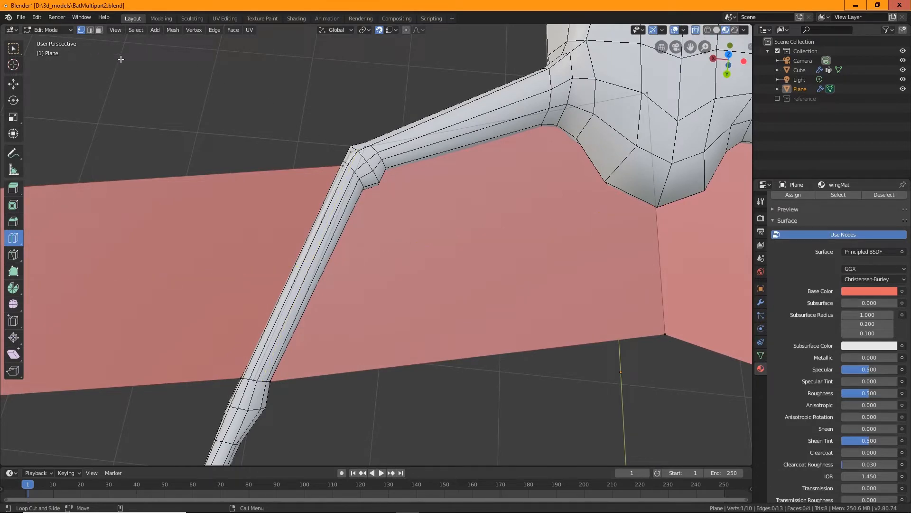
click(13, 255)
middle_drag(378, 313, 353, 300)
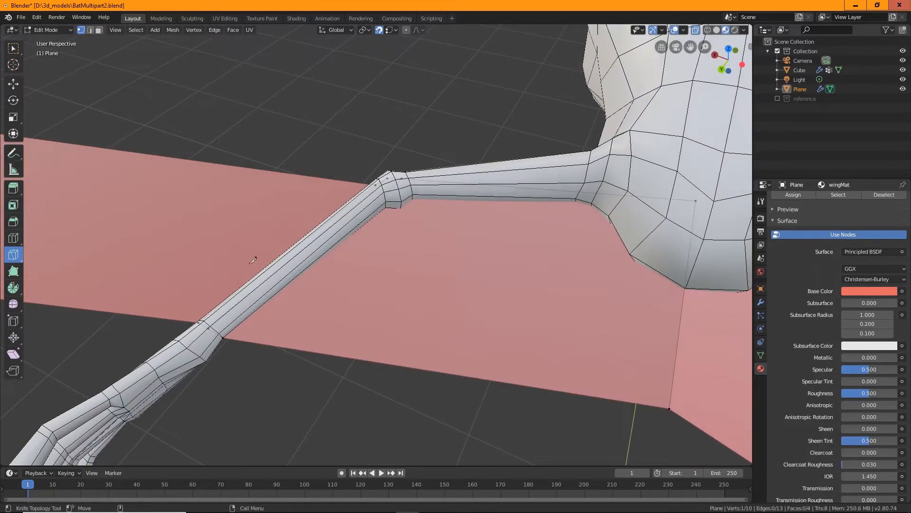
click(236, 337)
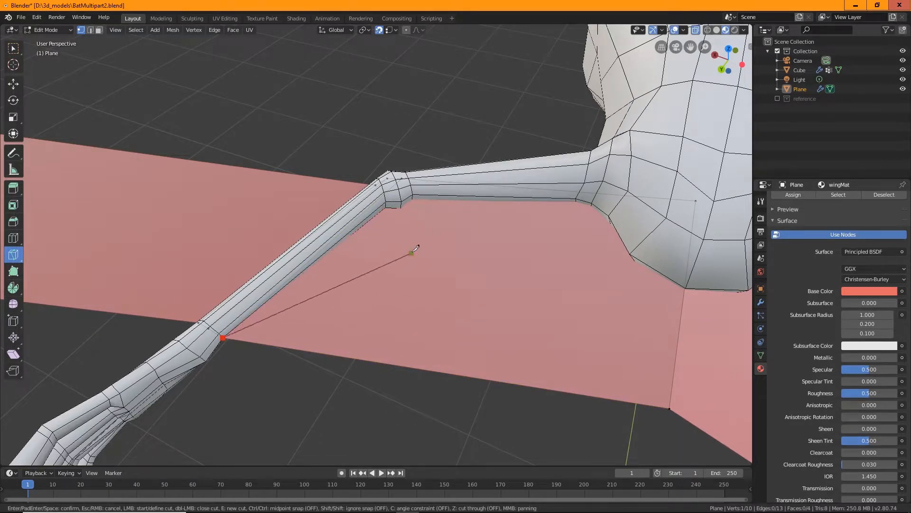
mouse_move(417, 247)
middle_down()
mouse_move(413, 254)
mouse_move(409, 244)
middle_up()
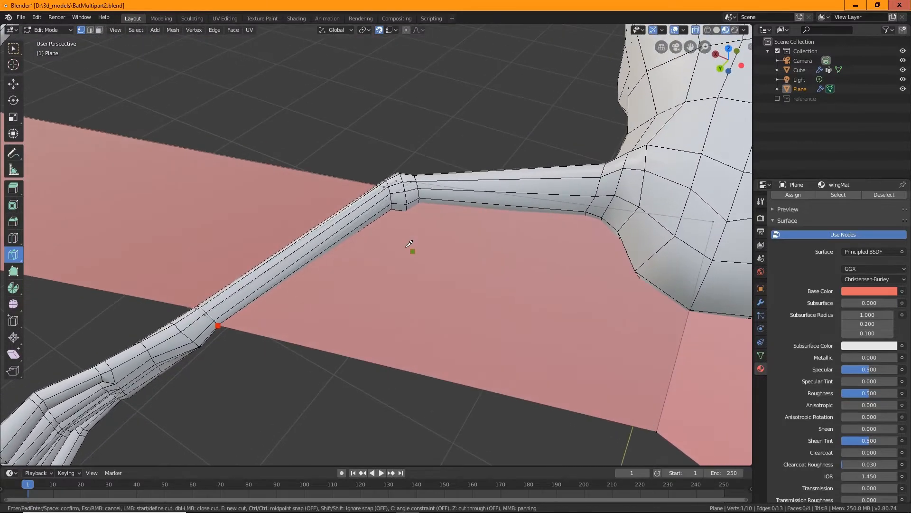
click(436, 185)
key(Return)
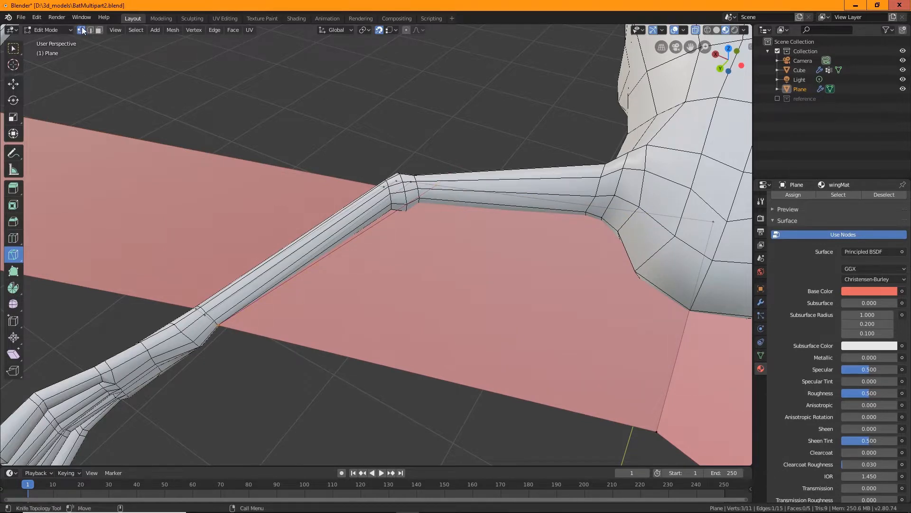
Snap the new cut's front vertex onto the shin-side lower vertex of the knee joint
click(14, 48)
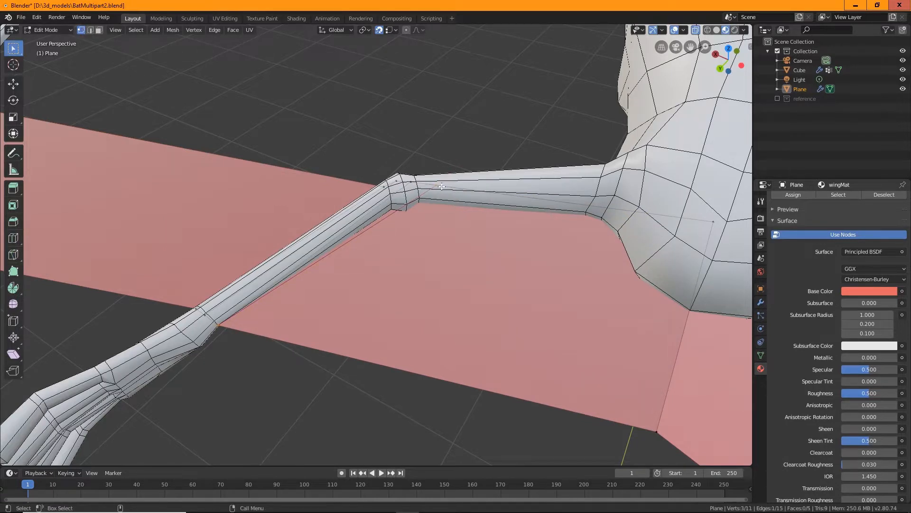
key(shift+space)
key(g)
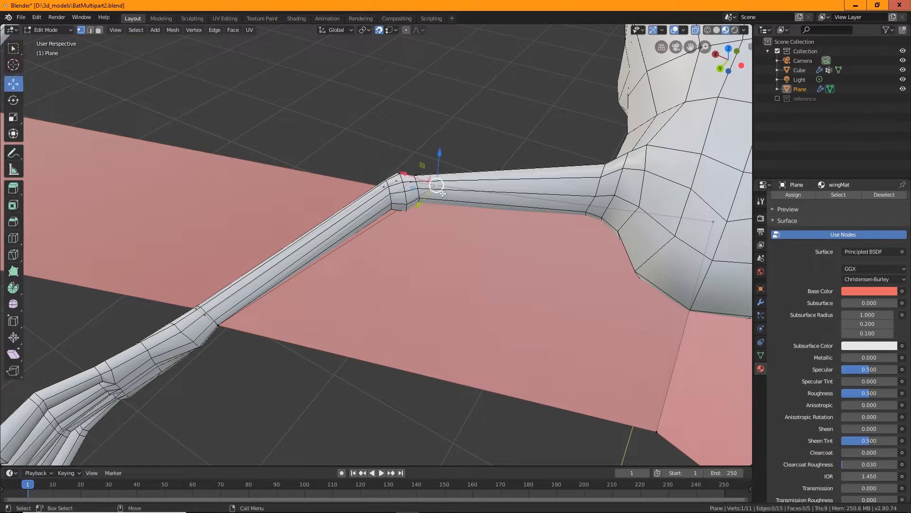
drag(435, 187, 388, 209)
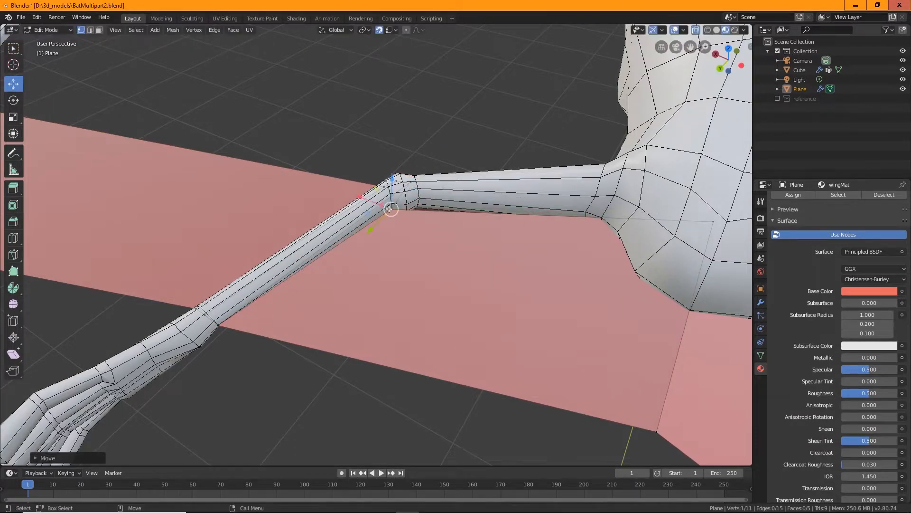
middle_drag(472, 257, 459, 239)
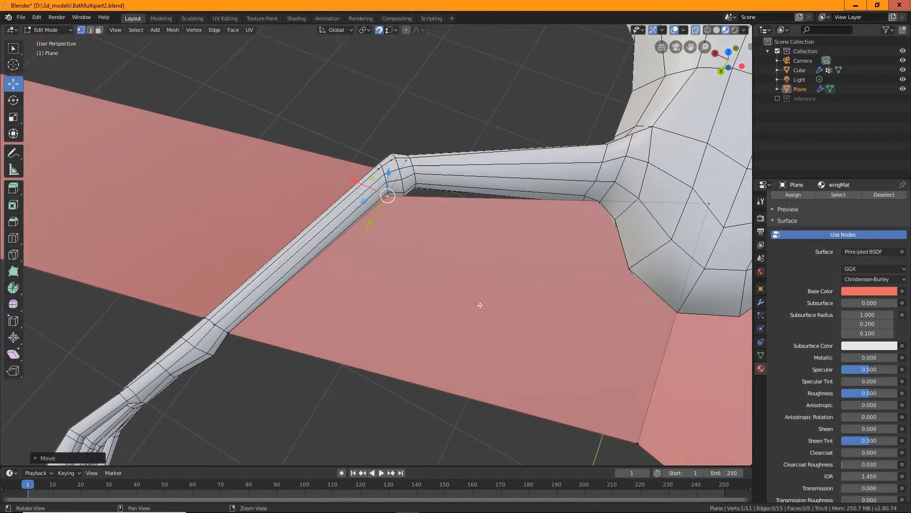
middle_drag(480, 305, 394, 278)
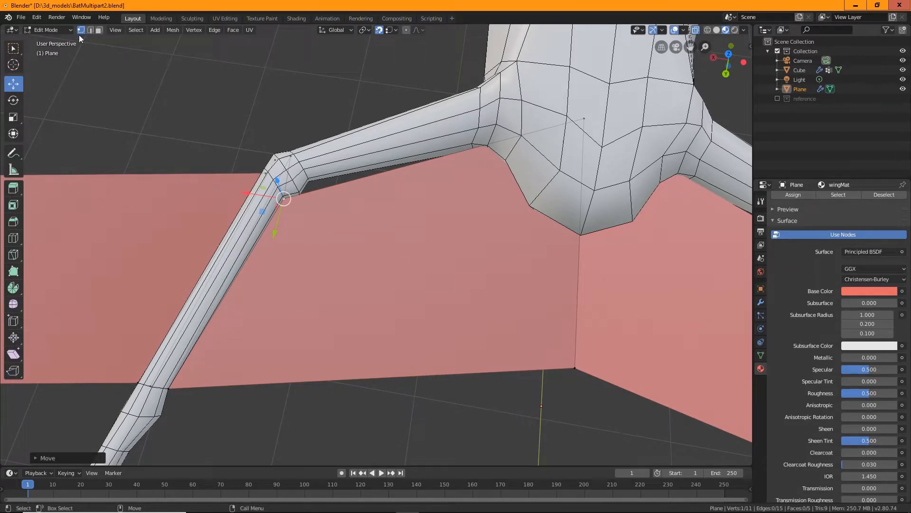
Knife-cut two edges through the inner membrane, fanning out from its front edge beside the knee to its rear edge
click(15, 272)
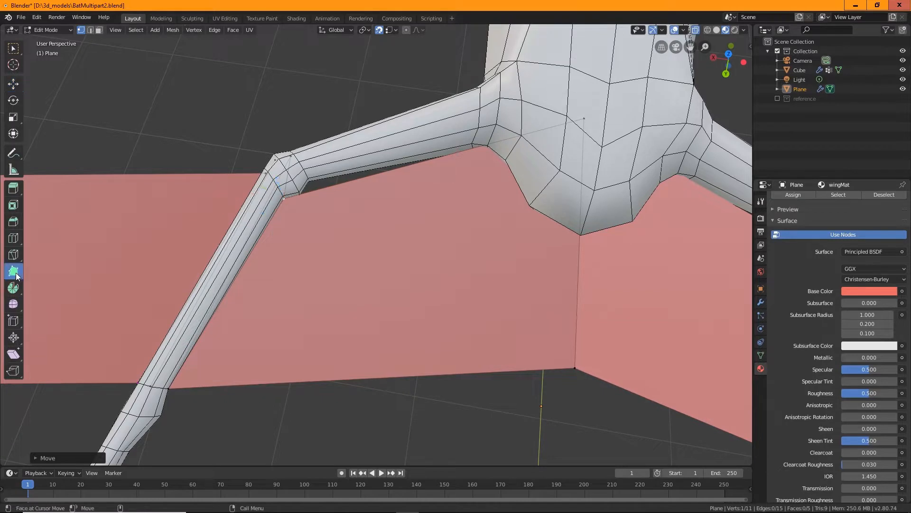
click(13, 254)
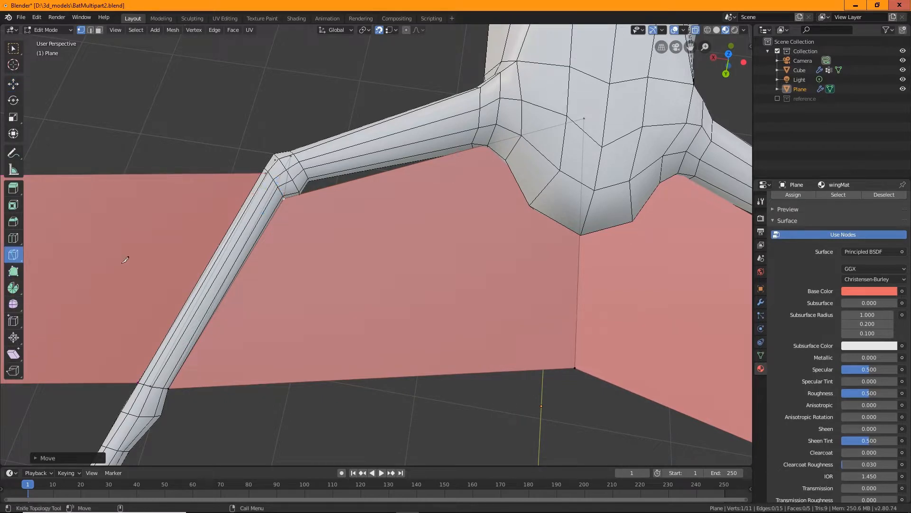
click(305, 192)
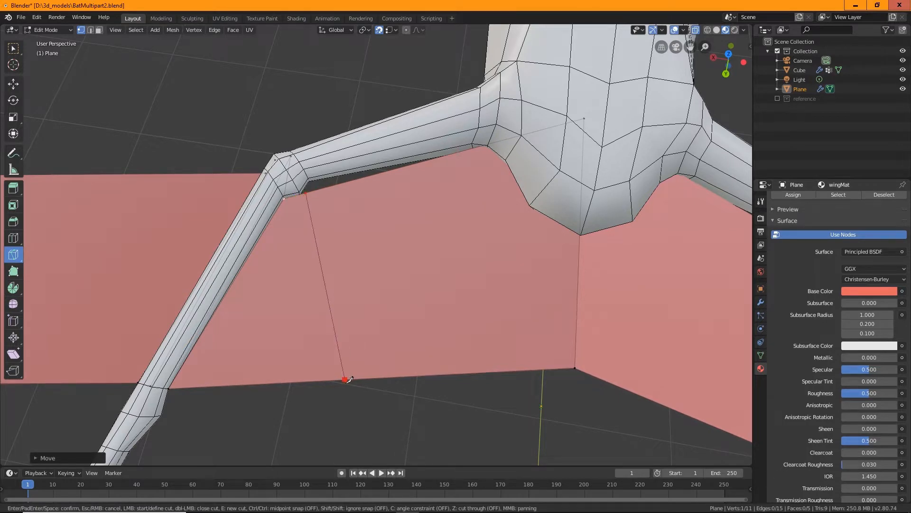
click(345, 380)
key(Return)
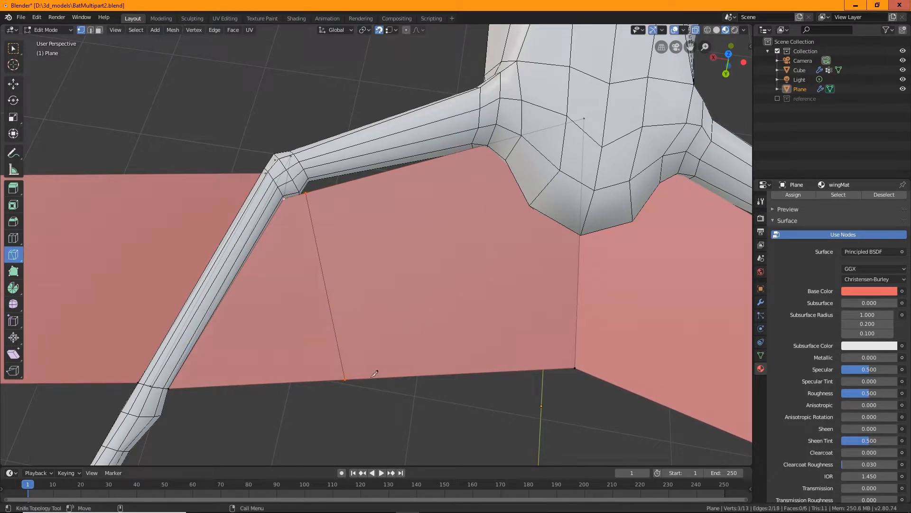
click(325, 187)
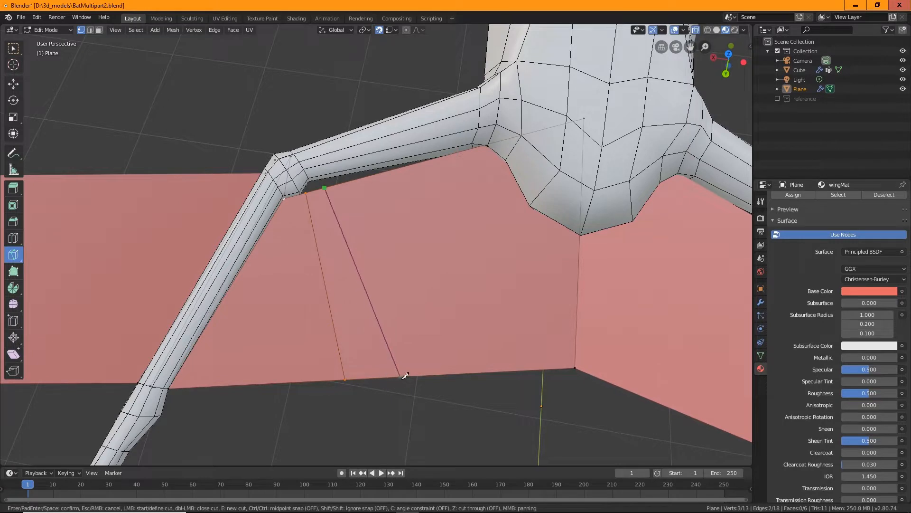
click(446, 377)
key(Return)
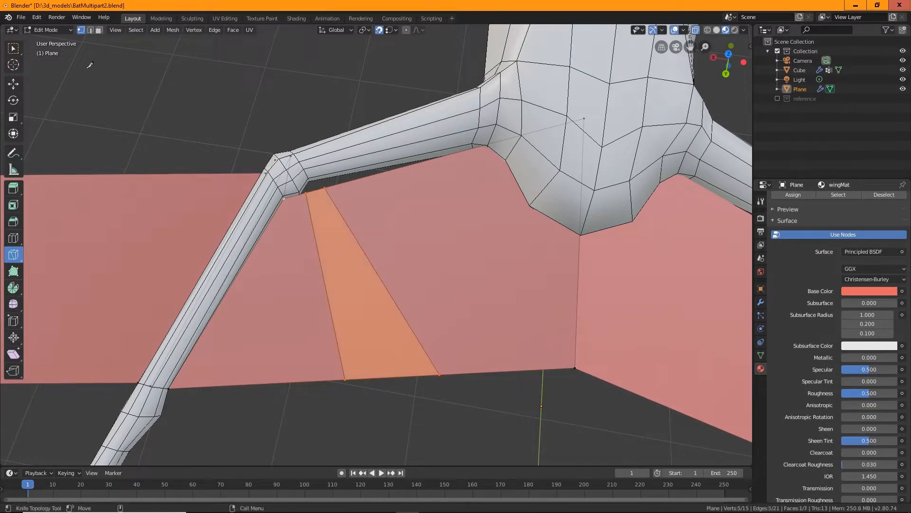
Snap the front vertex of the cut nearest the knee onto the joint's middle lower vertex
click(14, 48)
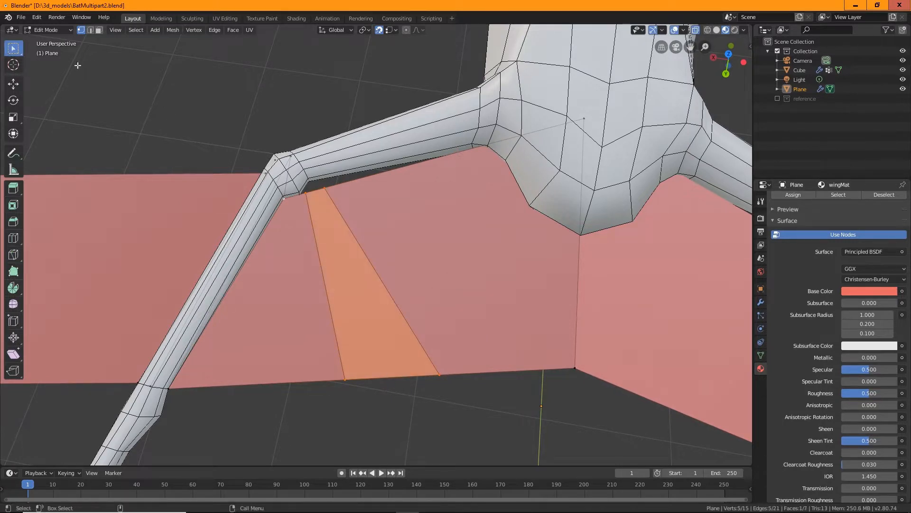
click(307, 192)
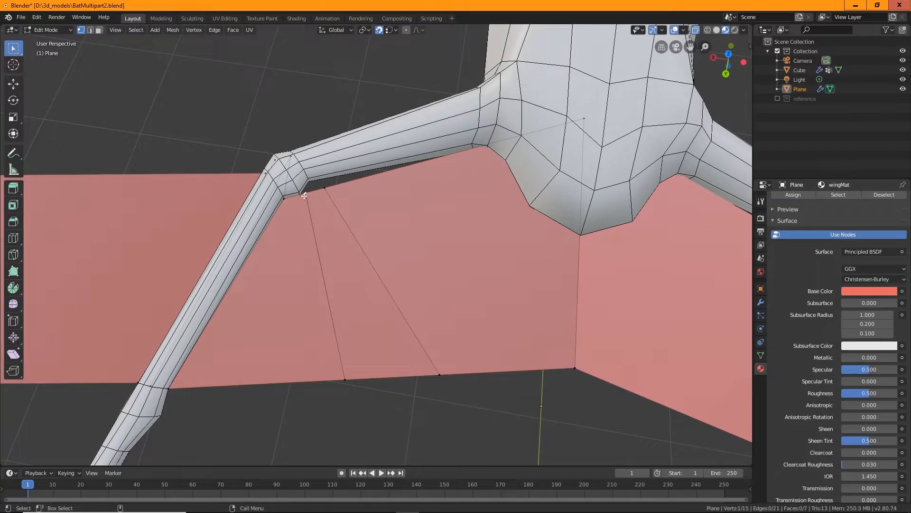
key(w)
drag(303, 195, 302, 194)
Snap the second cut's front vertex onto the thigh-side lower vertex of the knee and check the fit around the joint
mouse_move(339, 219)
middle_down()
mouse_move(321, 193)
mouse_move(340, 205)
middle_up()
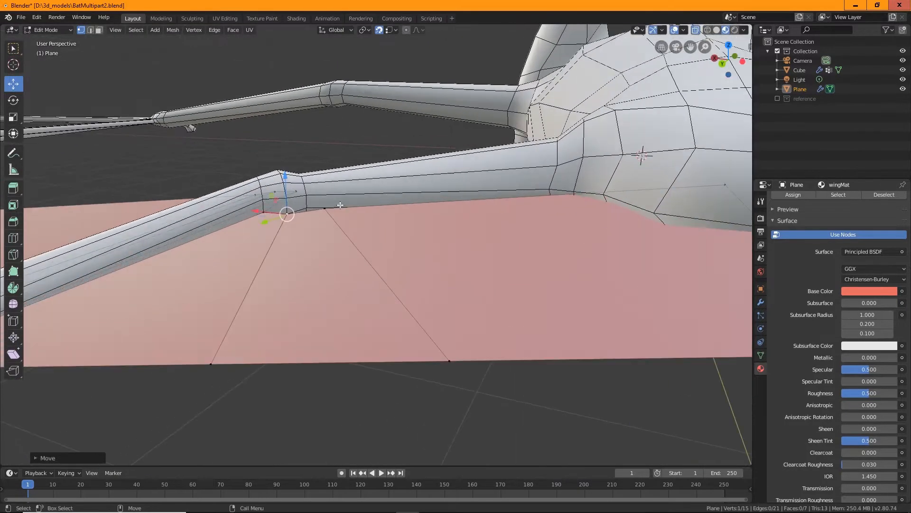
drag(288, 215, 307, 206)
click(324, 208)
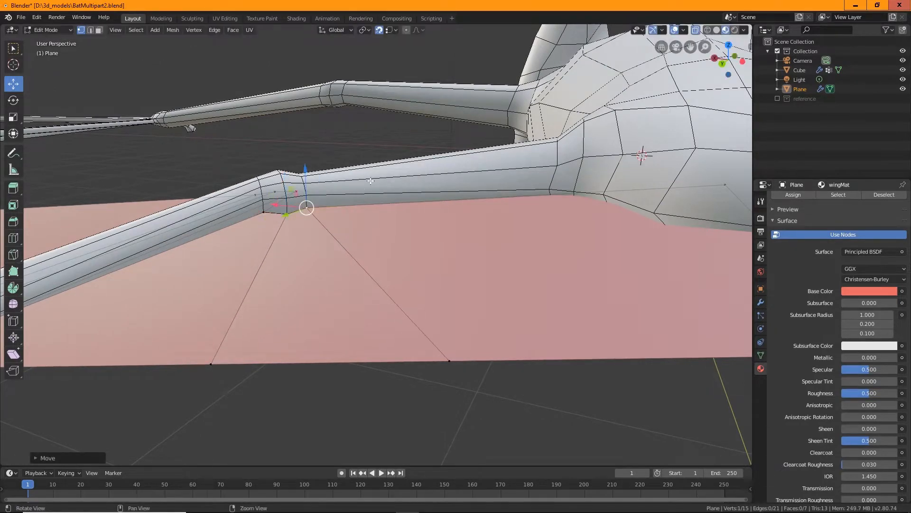
middle_drag(370, 181, 495, 206)
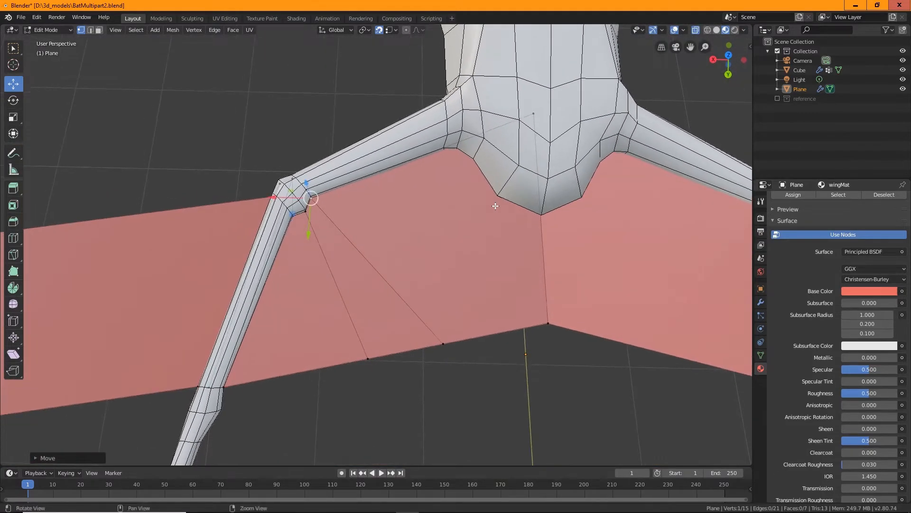
middle_drag(376, 320, 285, 263)
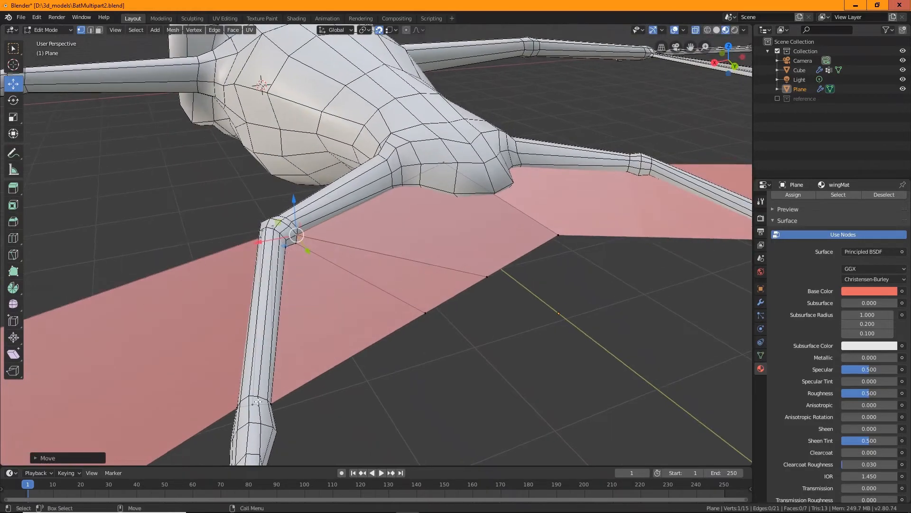
scroll(398, 236, up, 4)
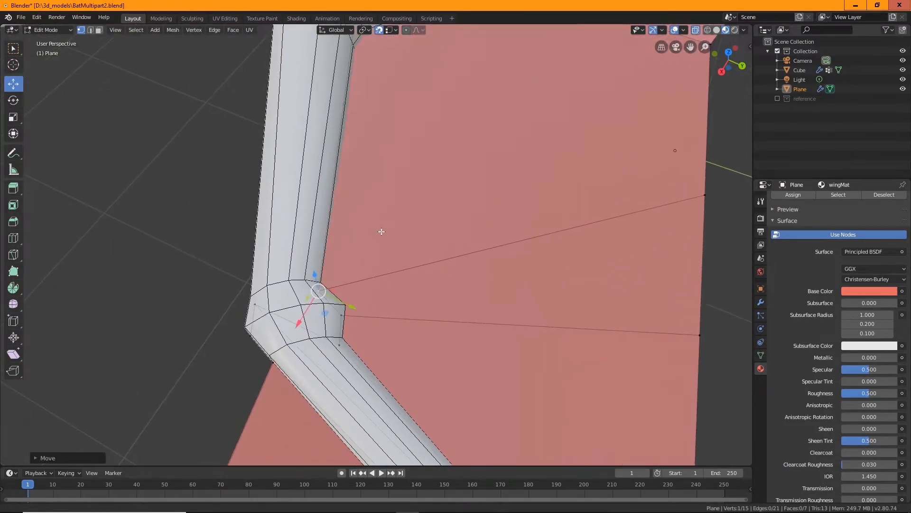
middle_drag(381, 231, 374, 291)
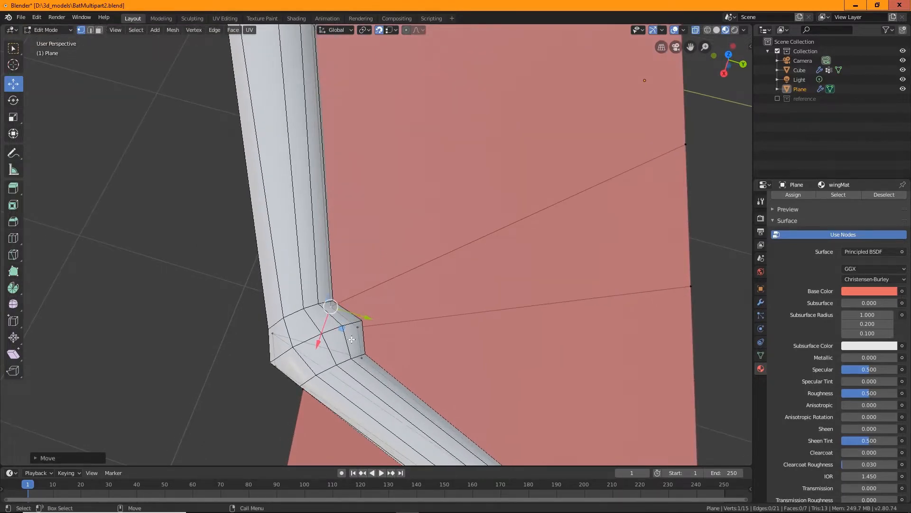
middle_drag(448, 304, 537, 290)
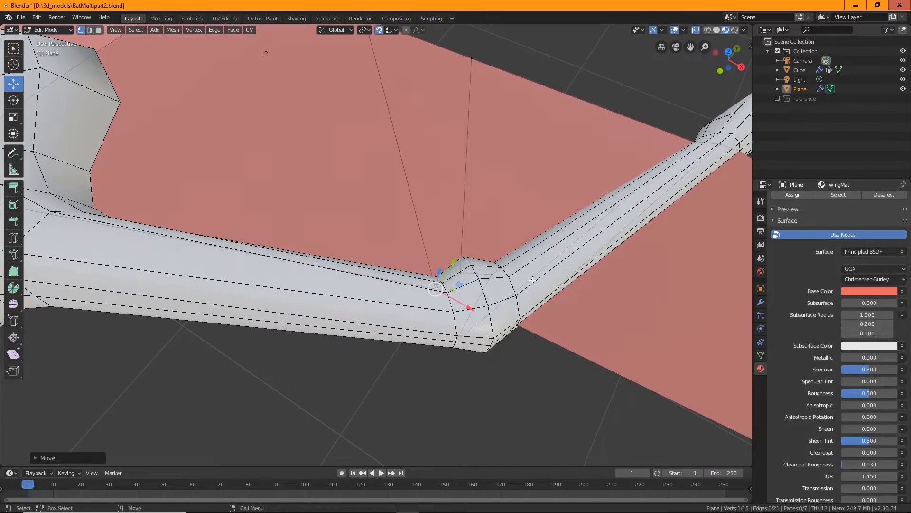
Bridge the two open membrane edges on either side of the gap at the knee into one face
middle_drag(440, 379, 342, 283)
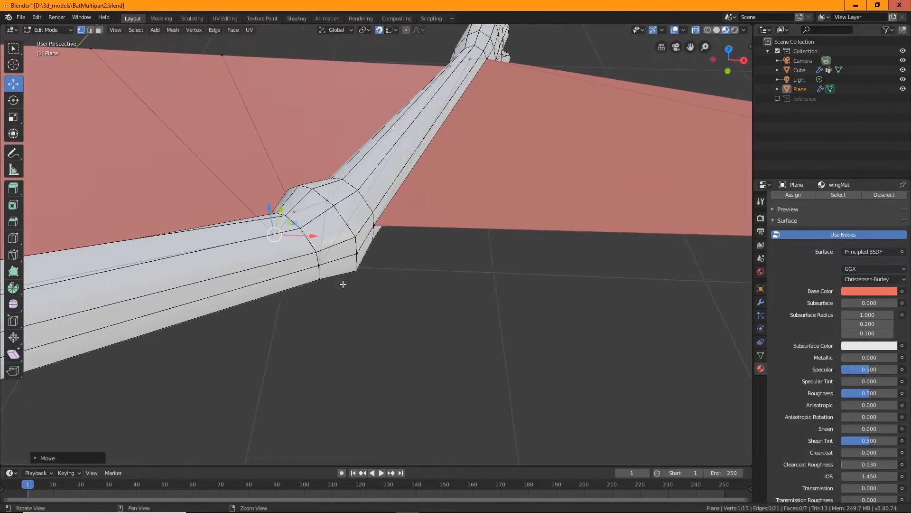
scroll(424, 282, up, 3)
middle_drag(424, 282, 370, 266)
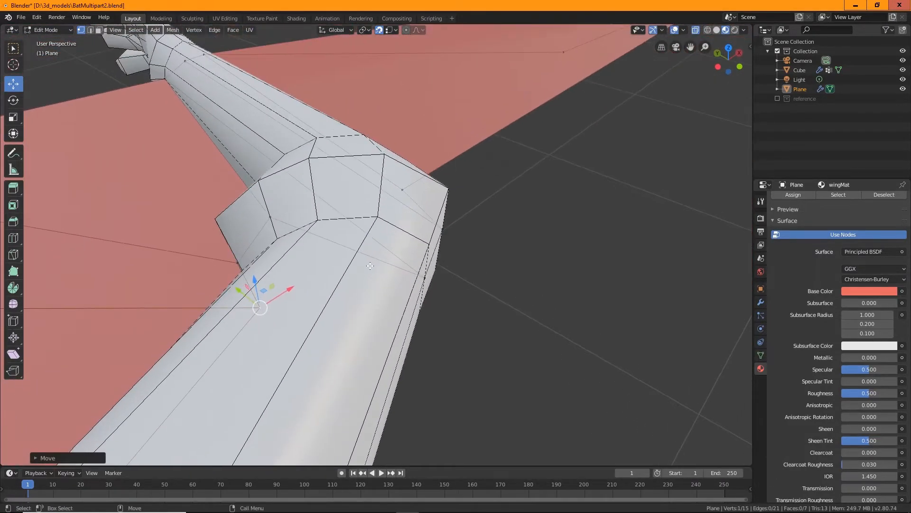
middle_drag(266, 261, 411, 277)
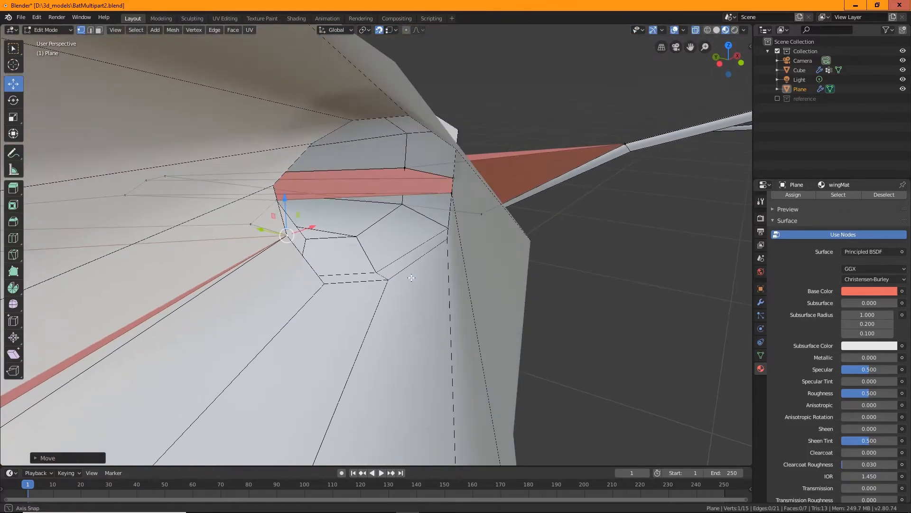
click(90, 29)
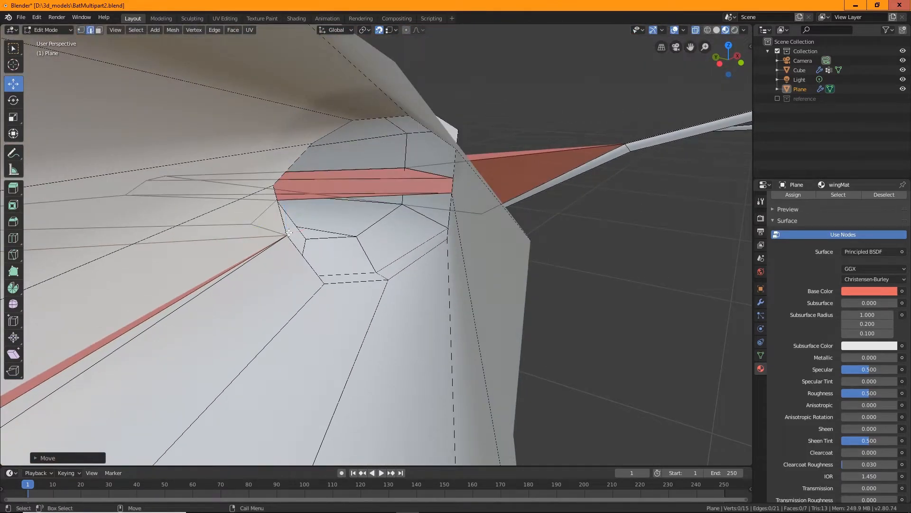
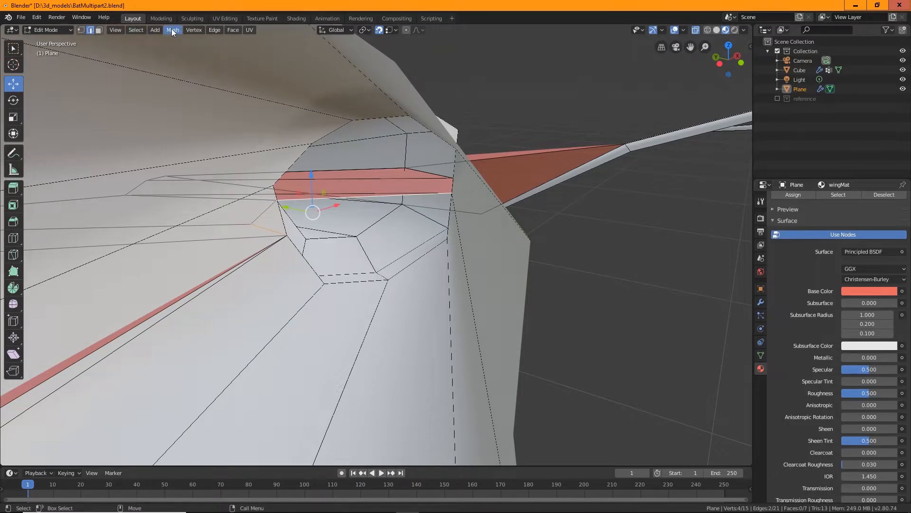
click(215, 30)
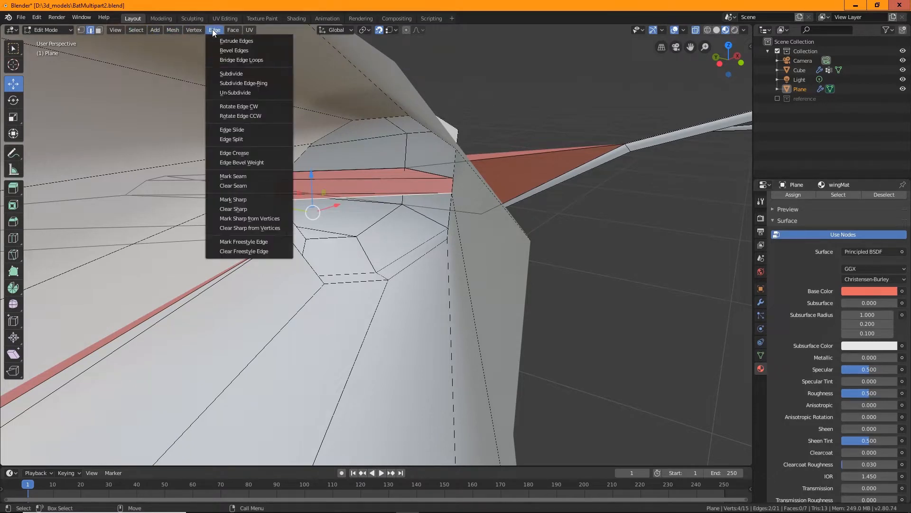
click(247, 59)
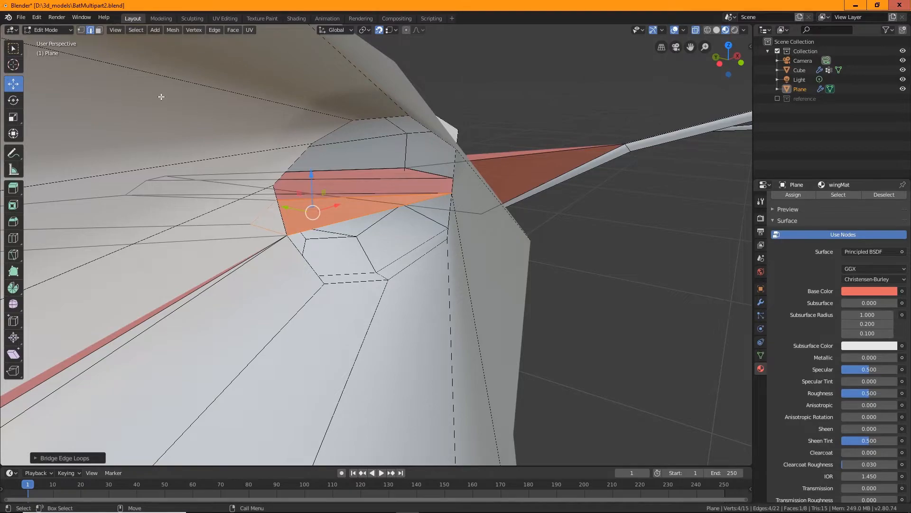
Extrude the membrane's thigh-side edge and move the new edge forward and down in front of the thigh
middle_drag(404, 183, 352, 210)
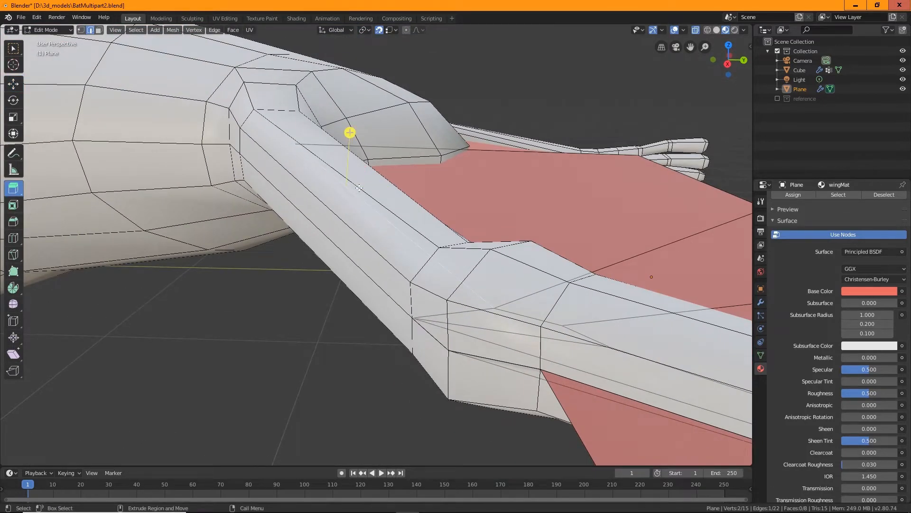
drag(350, 133, 371, 110)
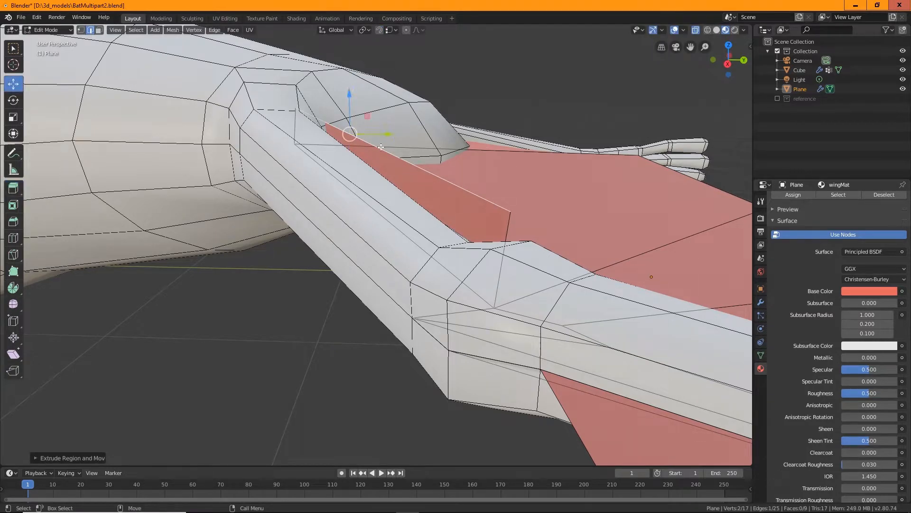
drag(368, 135, 202, 190)
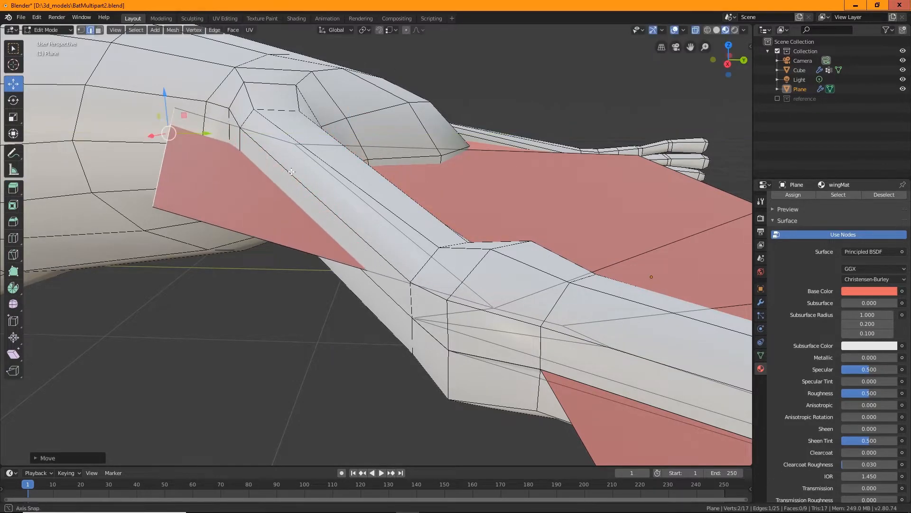
alt+drag(306, 144, 295, 161)
alt+middle_drag(295, 162, 385, 249)
alt+drag(328, 204, 326, 181)
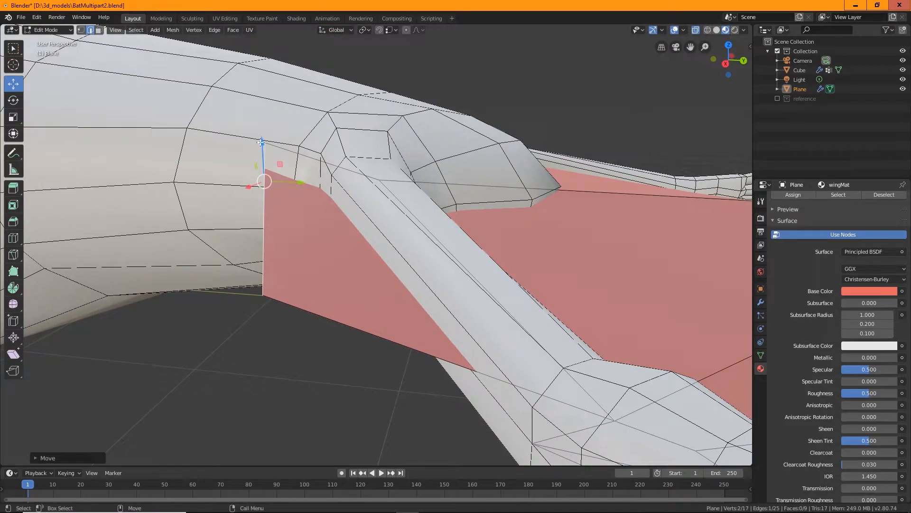
drag(261, 142, 263, 180)
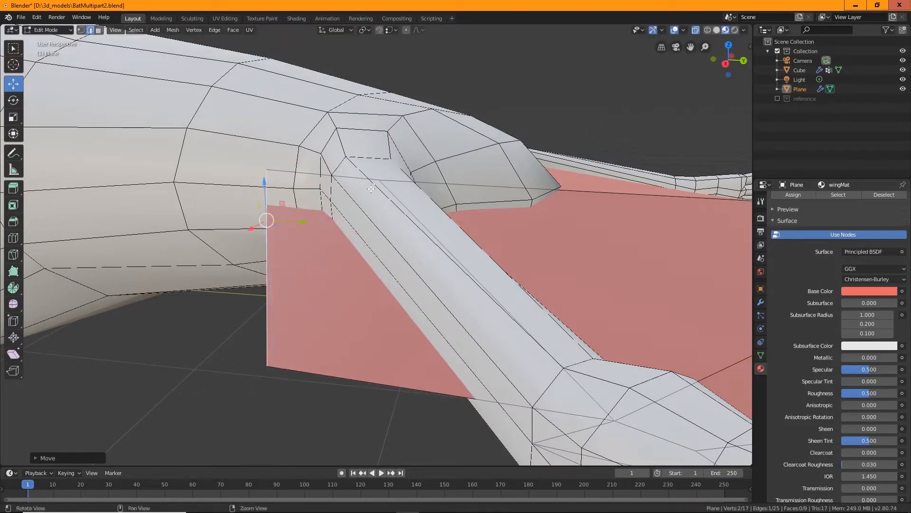
middle_drag(263, 179, 521, 300)
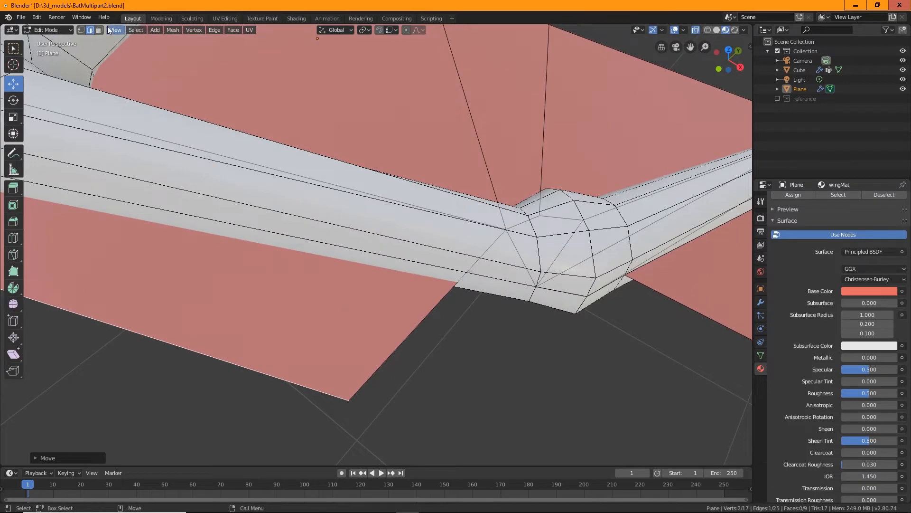
Snap the extruded strip's outer vertex onto the front of the knee joint and merge it with the membrane vertex there
click(82, 31)
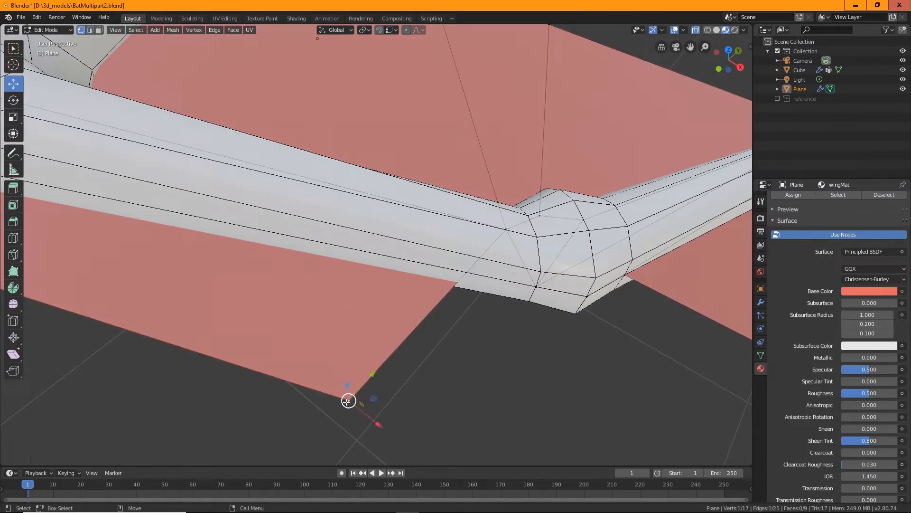
middle_drag(369, 398, 477, 320)
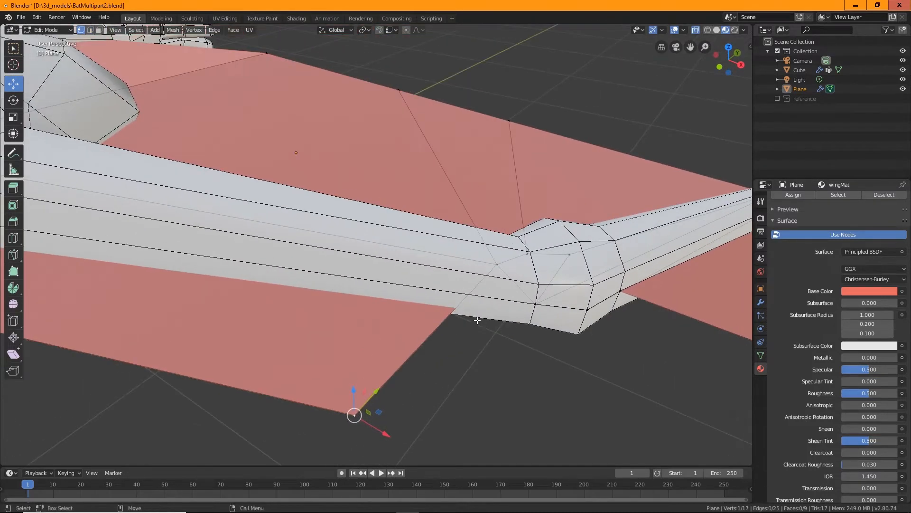
drag(362, 416, 535, 305)
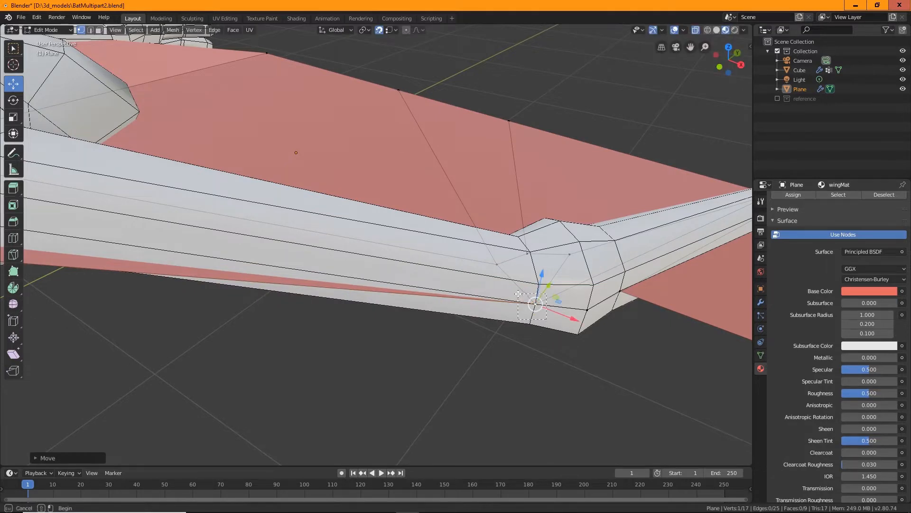
right_click(535, 304)
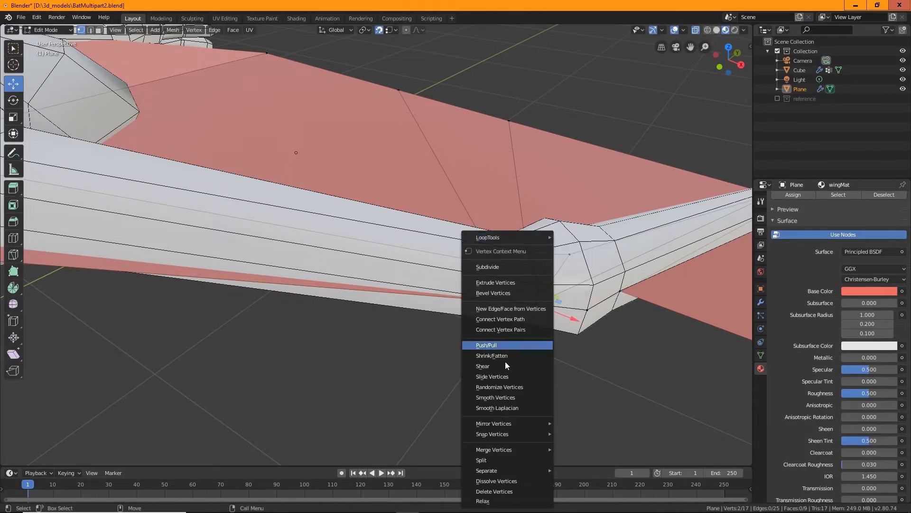
mouse_move(538, 448)
click(597, 449)
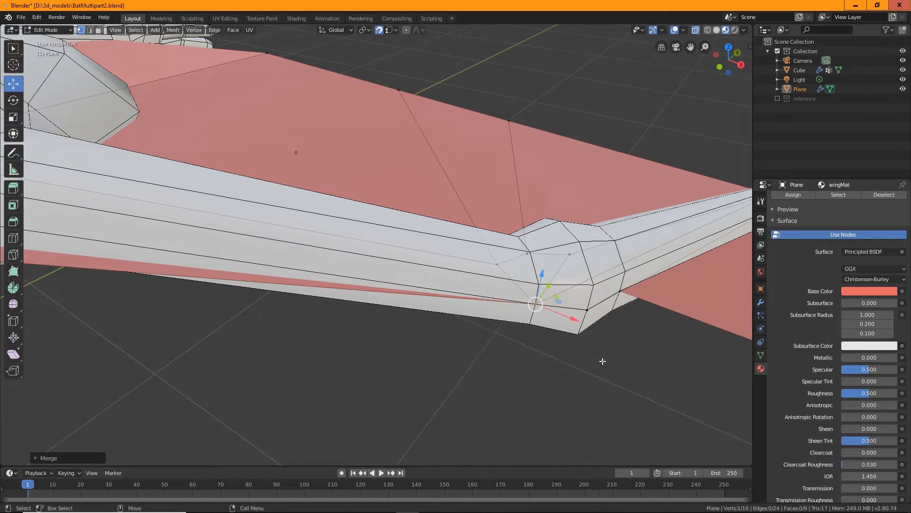
Snap the extruded strip's two body-side vertices onto the front of the thigh's base and the adjoining body vertex
middle_drag(602, 362, 494, 357)
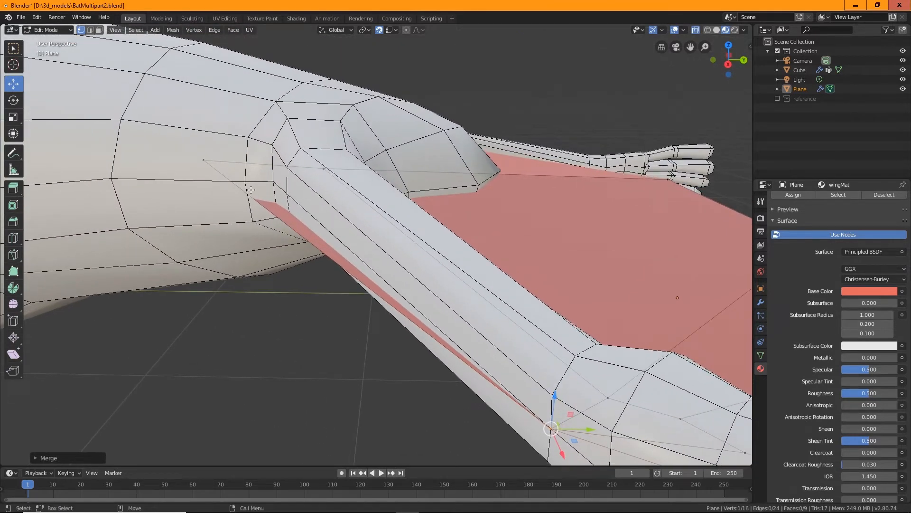
middle_drag(226, 234, 294, 281)
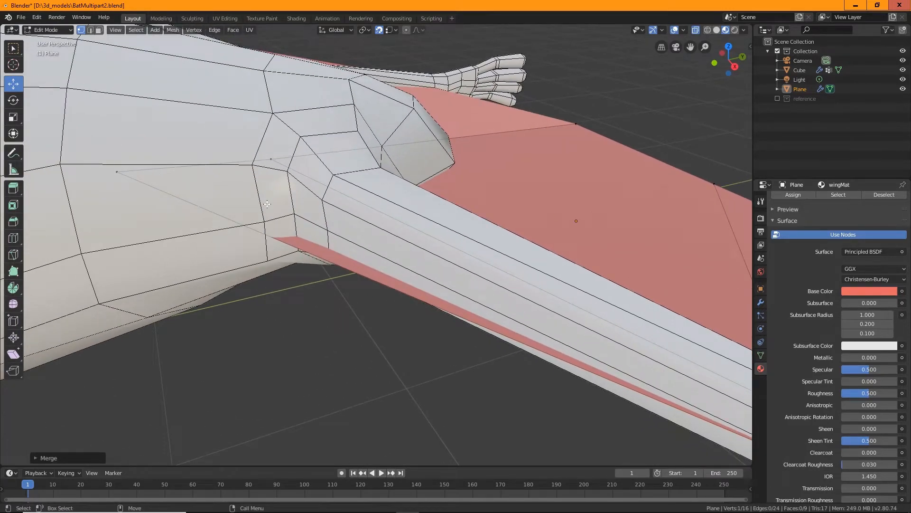
middle_drag(312, 290, 452, 369)
middle_drag(467, 329, 312, 321)
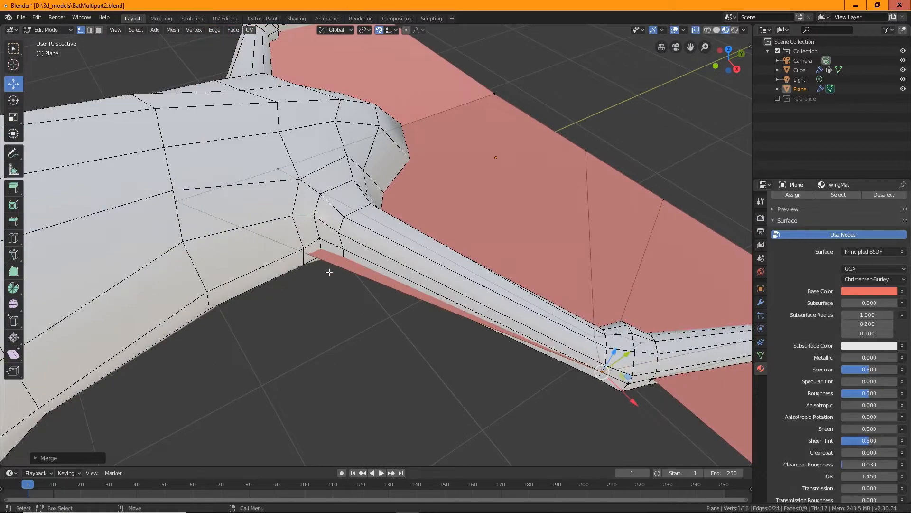
click(278, 169)
key(g)
click(320, 239)
click(176, 201)
key(g)
click(305, 248)
Knife-cut extra edges through the inner membrane from the knee vertex to its front edge between tail and thigh
middle_drag(317, 227, 596, 230)
key(k)
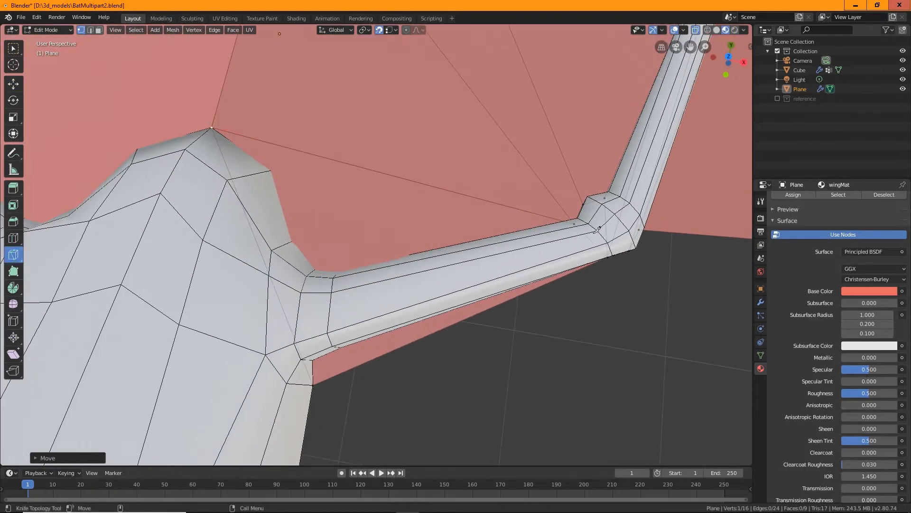
key(Return)
Snap the new front-edge vertices onto the body beside the tail and onto the rear of the thigh's base
middle_drag(239, 188, 378, 280)
key(shift+space)
key(g)
key(g)
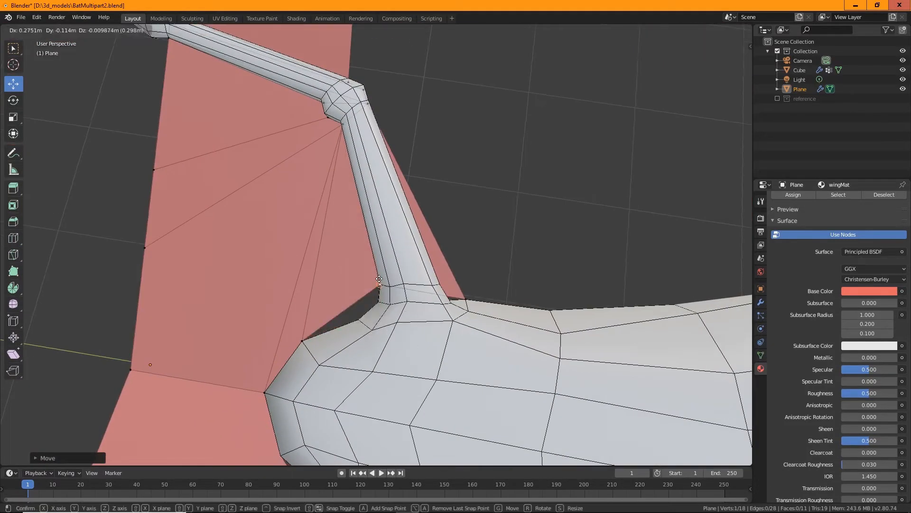
click(380, 279)
Nudge the membrane vertex at the thigh side of the knee slightly rearward with snapping off, and re-enable snapping
click(342, 124)
click(392, 30)
click(379, 30)
drag(304, 118, 402, 132)
drag(403, 133, 301, 118)
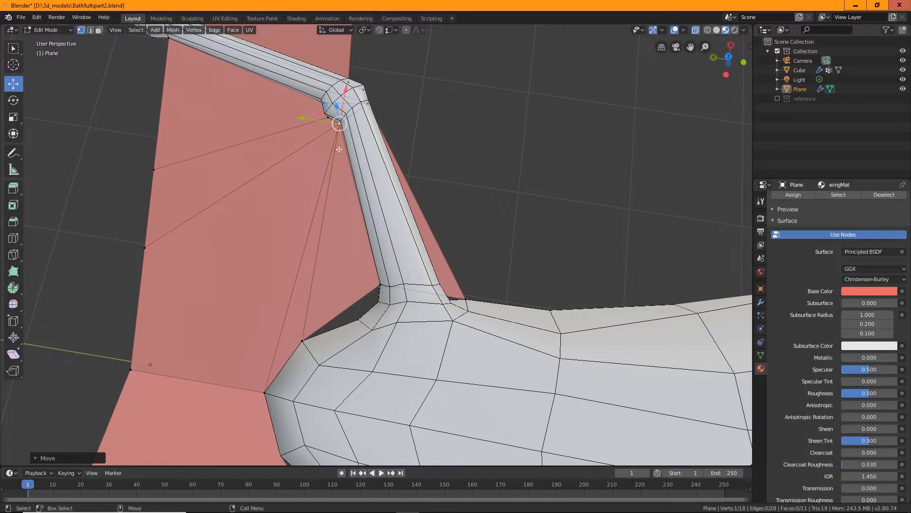
key(shift+Tab)
Knife-cut two edges from the membrane's front edge beside the hip straight back to its rear edge
middle_drag(338, 149, 458, 312)
click(12, 258)
middle_drag(355, 255, 376, 256)
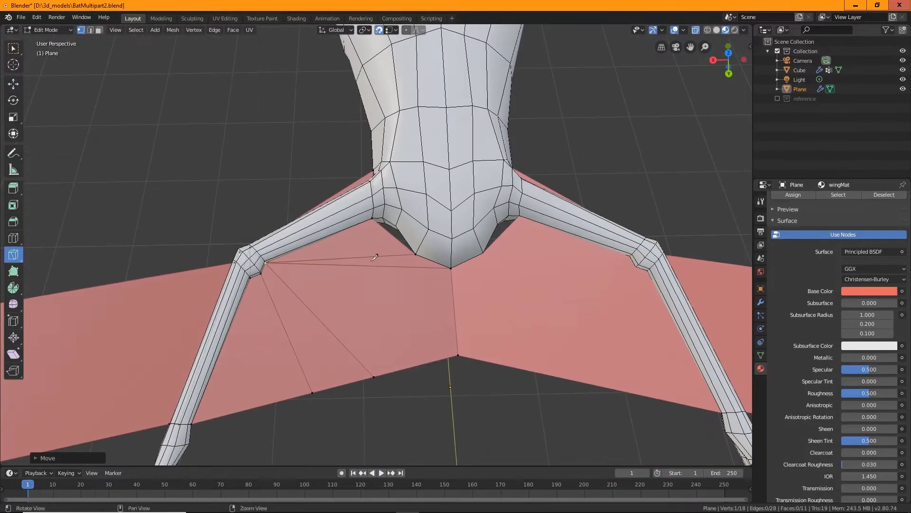
click(373, 218)
click(385, 374)
key(Return)
click(389, 230)
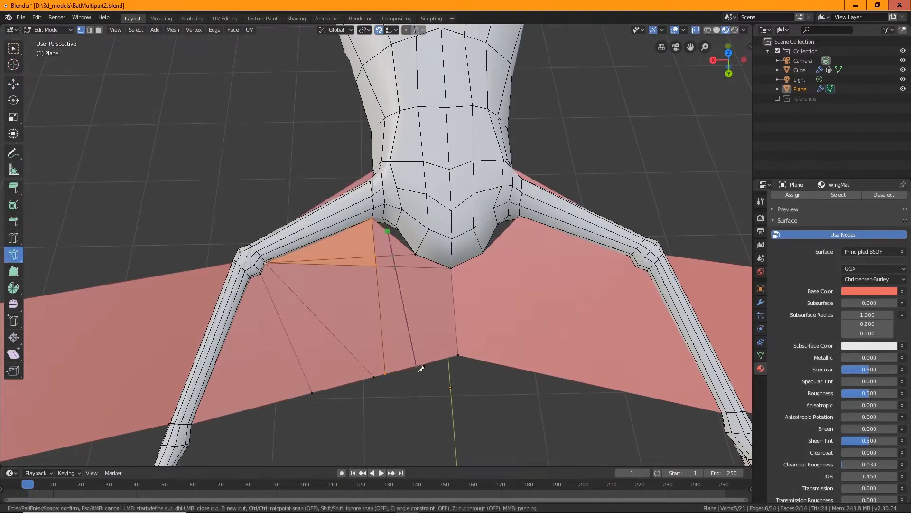
key(Return)
Dissolve the leftover edges that run across the new cuts between the knee and the tail
key(2)
key(x)
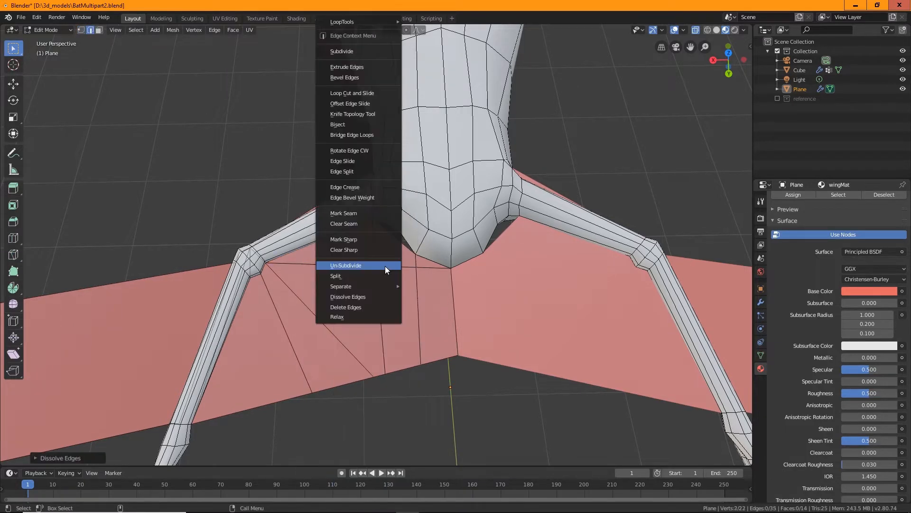
click(385, 264)
key(ctrl+z)
right_click(422, 267)
click(349, 265)
right_click(349, 266)
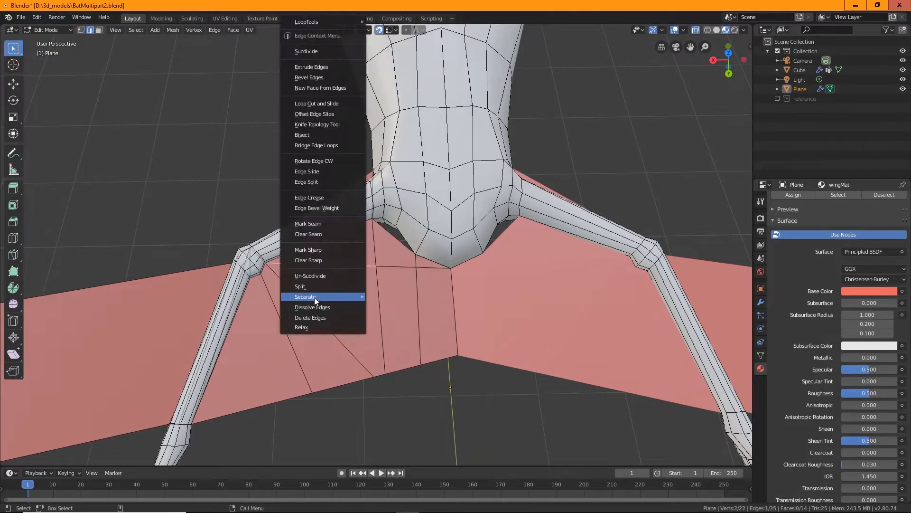
click(315, 306)
click(383, 267)
right_click(383, 267)
click(383, 304)
Merge the two close vertices of the small triangle beside the tail
key(3)
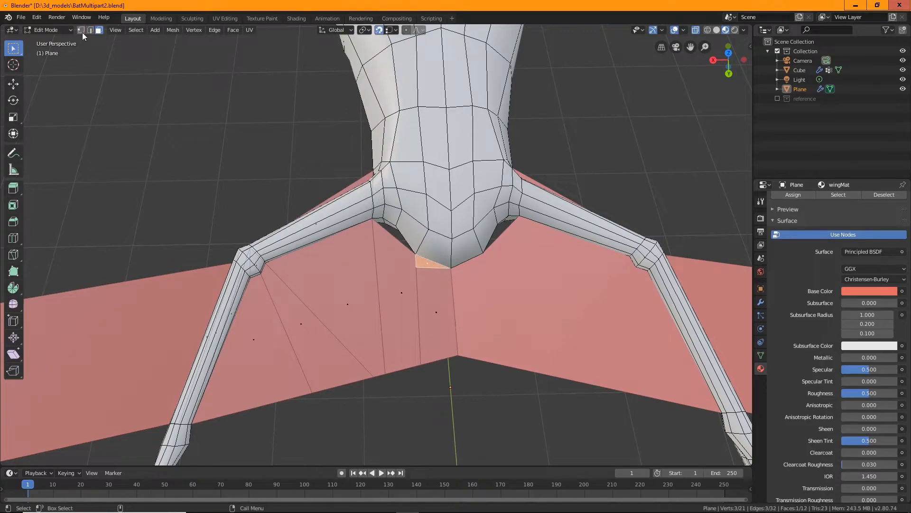
click(81, 30)
click(416, 255)
shift+click(416, 267)
right_click(416, 267)
click(466, 397)
Pull the membrane's rear edge toward the body to shape its trailing curve between the cuts
middle_drag(379, 399, 375, 379)
click(13, 84)
drag(360, 401, 362, 385)
Add a loop cut through the membrane across the thigh and slide it toward the body
middle_drag(361, 386, 316, 349)
key(ctrl+r)
click(346, 343)
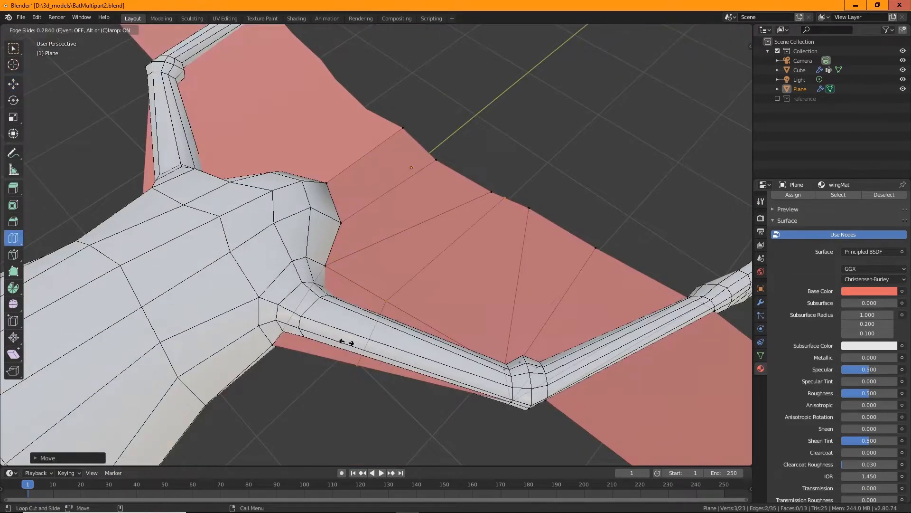
click(188, 329)
Snap the new cut's front vertex onto the front of the thigh's base and set the snapping target to Vertex
middle_drag(353, 281, 330, 378)
drag(347, 361, 356, 354)
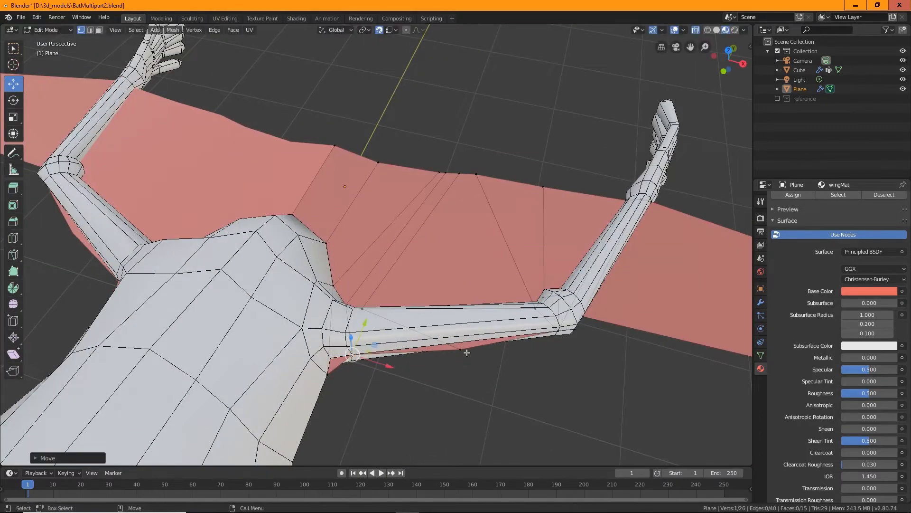
middle_drag(466, 350, 423, 335)
middle_drag(350, 268, 370, 275)
click(390, 30)
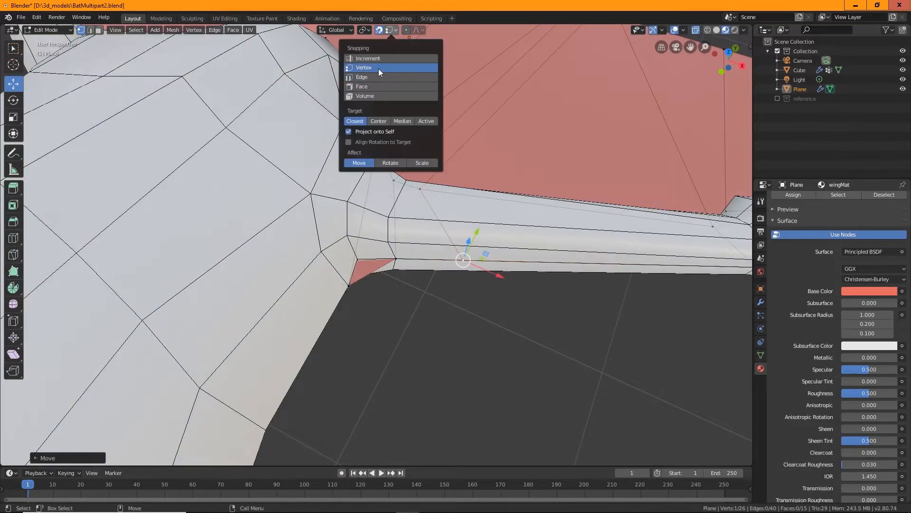
click(378, 68)
Reposition the rear ends of the cuts behind the hip to even out the membrane's trailing edge
middle_drag(378, 69, 320, 339)
key(g)
click(481, 332)
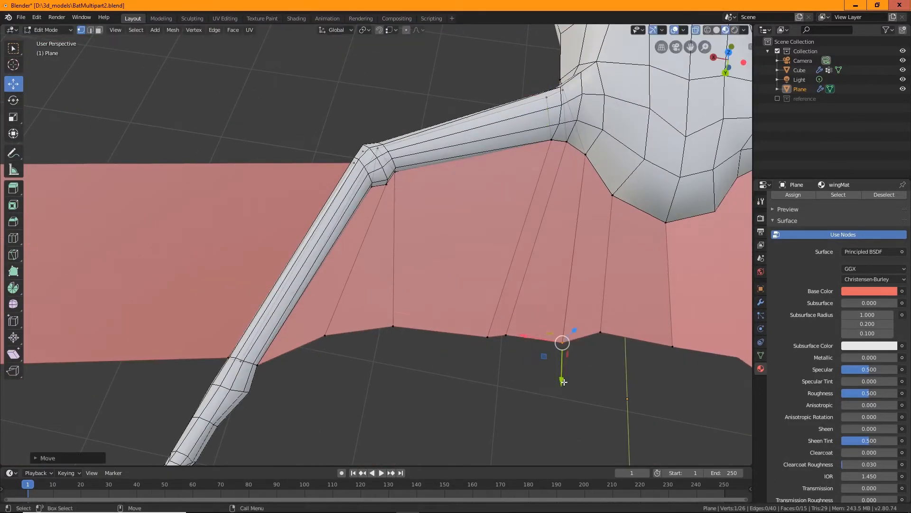
Extrude the membrane's body-side edge in front of the thigh forward along the body and switch to vertex selection
middle_drag(474, 349, 286, 295)
scroll(287, 295, up, 5)
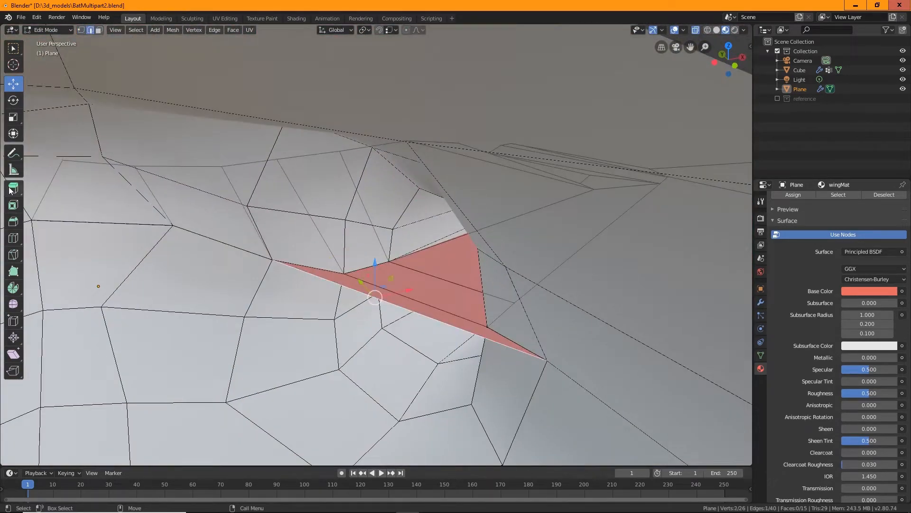
key(e)
click(332, 265)
middle_drag(332, 264, 81, 29)
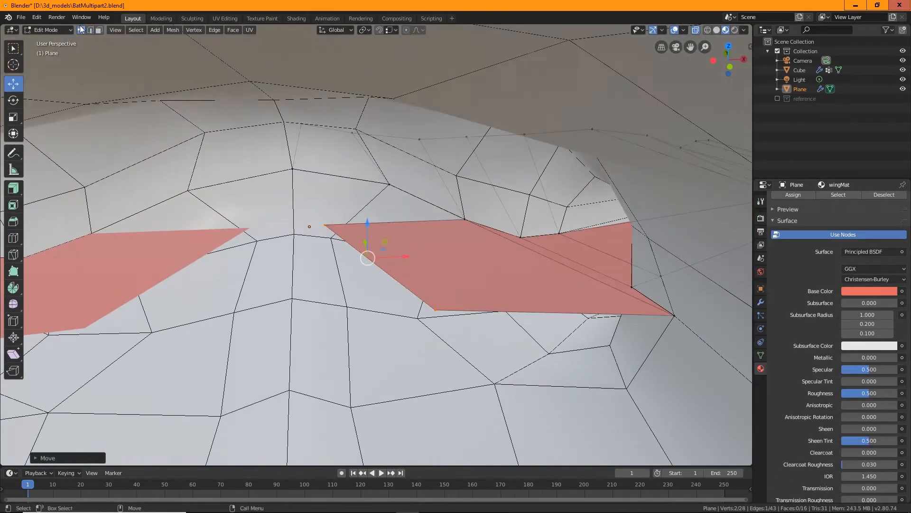
Move the membrane's inner corner vertices to the body's midline to close the gap between the mirrored halves
click(301, 211)
middle_drag(301, 212, 150, 43)
scroll(330, 228, up, 4)
scroll(329, 229, down, 5)
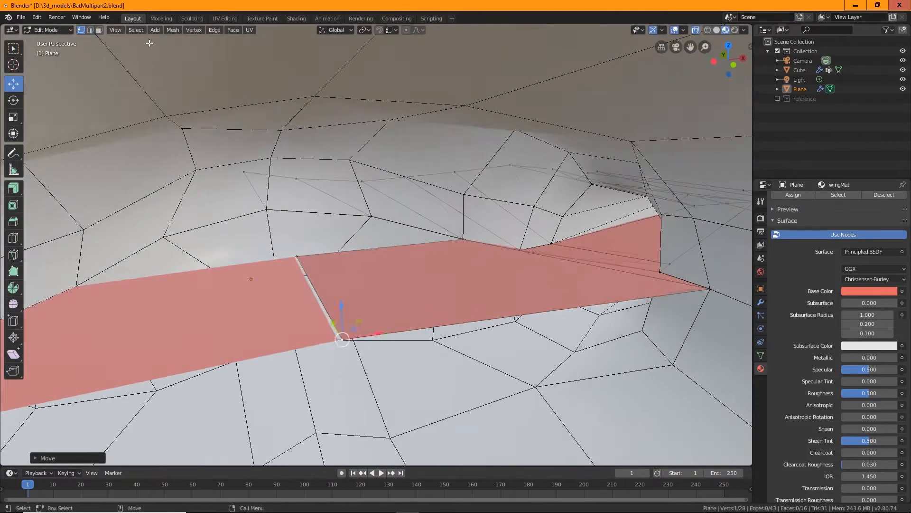
Extrude the membrane edges along the thigh forward into a narrow strip in front of the leg and clear the selection
middle_drag(220, 33, 21, 192)
click(13, 84)
key(e)
click(346, 179)
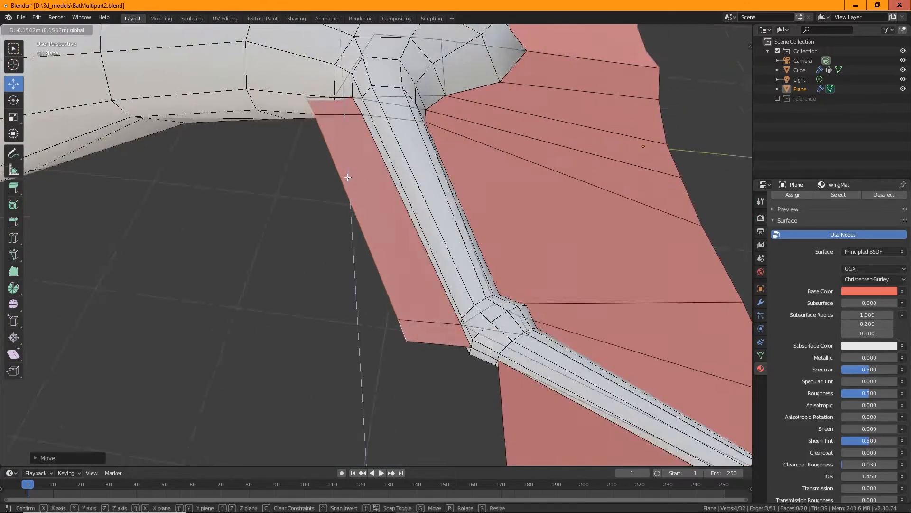
middle_drag(346, 179, 346, 34)
key(alt+a)
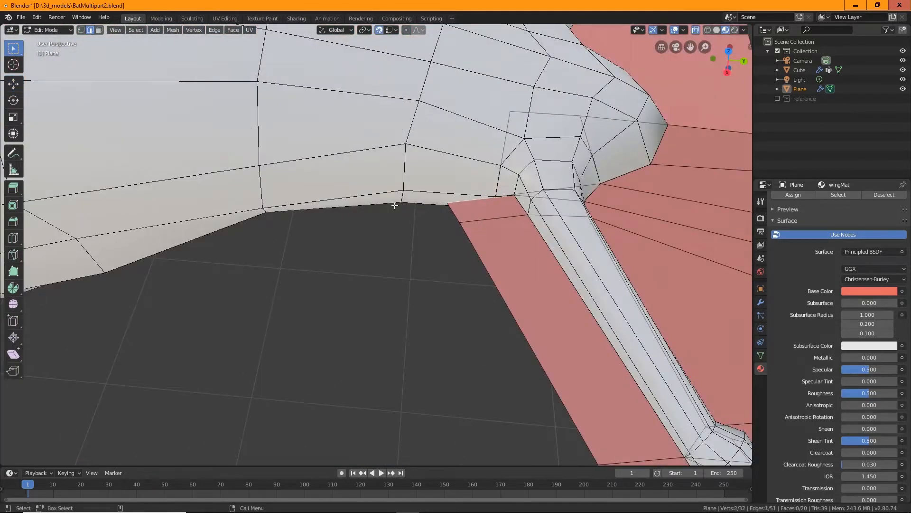
Turn on snapping and snap the strip's body-side front vertex onto the body's side in front of the hip
middle_drag(394, 205, 458, 205)
key(alt+a)
click(392, 30)
click(13, 83)
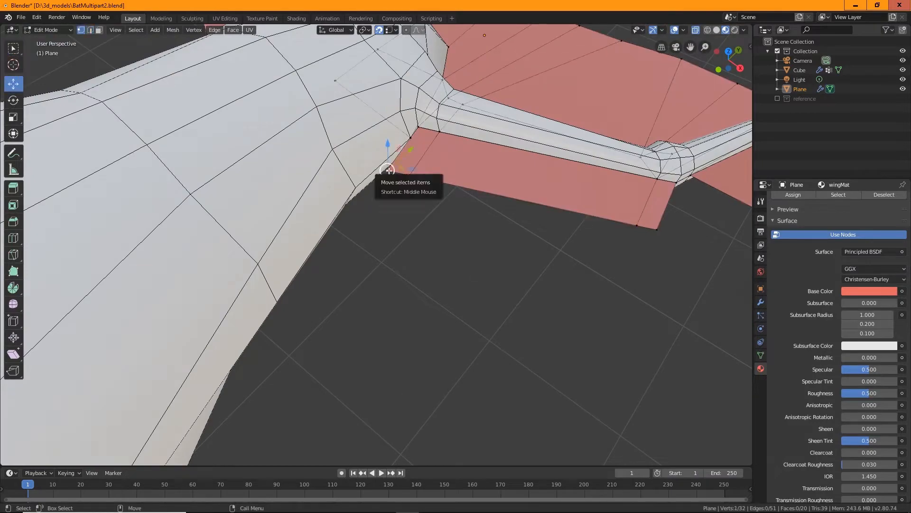
drag(389, 171, 349, 202)
middle_drag(350, 203, 419, 261)
Stretch the strip forward by placing its front vertices along the rear of the upper arm, from armpit to elbow
click(425, 241)
click(380, 30)
drag(422, 256, 446, 262)
middle_drag(446, 262, 470, 335)
key(g)
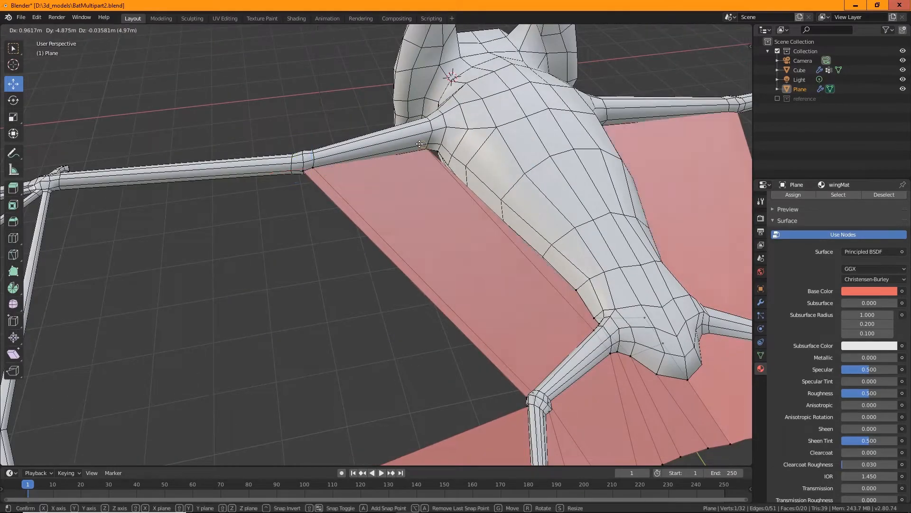
click(420, 144)
middle_drag(420, 144, 266, 294)
scroll(427, 185, up, 4)
scroll(422, 179, down, 4)
scroll(228, 345, up, 2)
Extrude the membrane's front edges at the upper arm forward past the arm and switch to vertex selection
key(2)
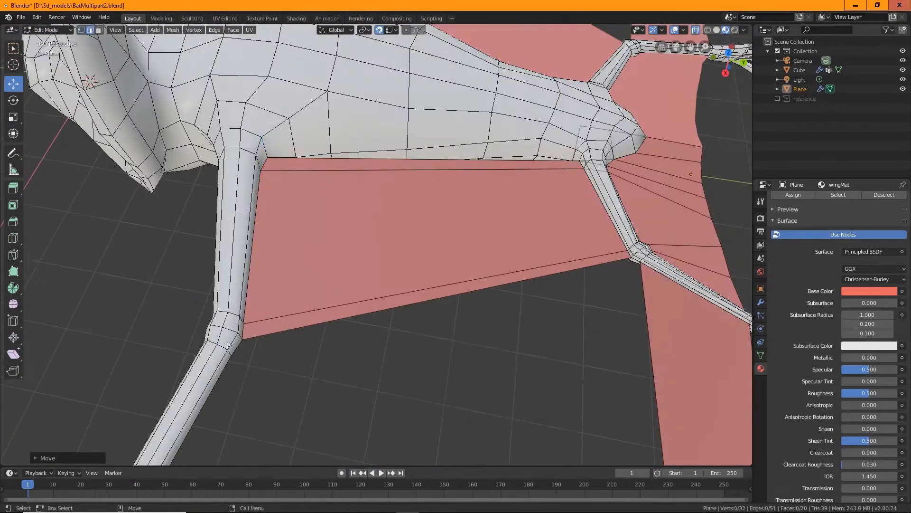
shift+middle_drag(202, 244, 275, 291)
key(e)
click(201, 285)
middle_drag(202, 285, 283, 290)
key(1)
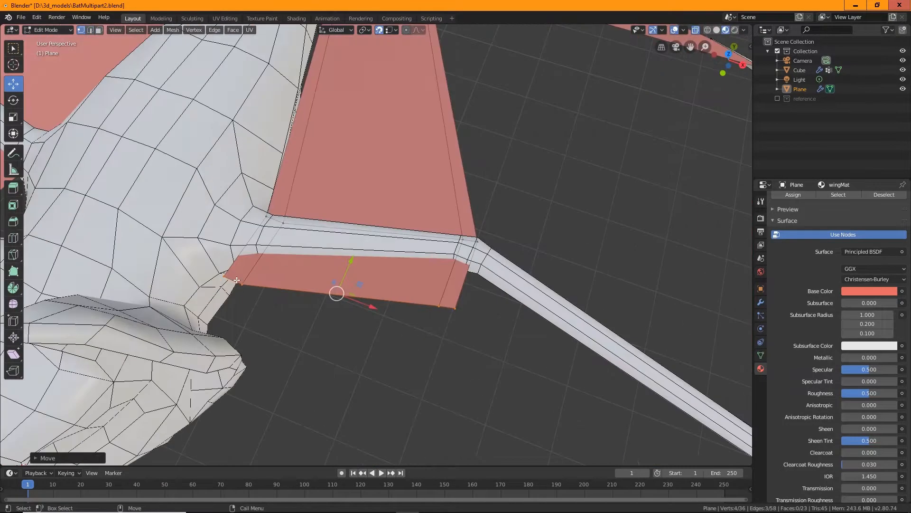
Snap the new front vertices onto the front side of the upper arm between shoulder and elbow
drag(244, 285, 262, 254)
scroll(262, 254, down, 4)
middle_drag(262, 254, 304, 266)
click(428, 360)
drag(427, 360, 451, 343)
middle_drag(451, 343, 141, 36)
Extrude the edges along the front of the upper arm again and move them forward toward the head
middle_drag(573, 350, 521, 378)
key(e)
right_click(521, 378)
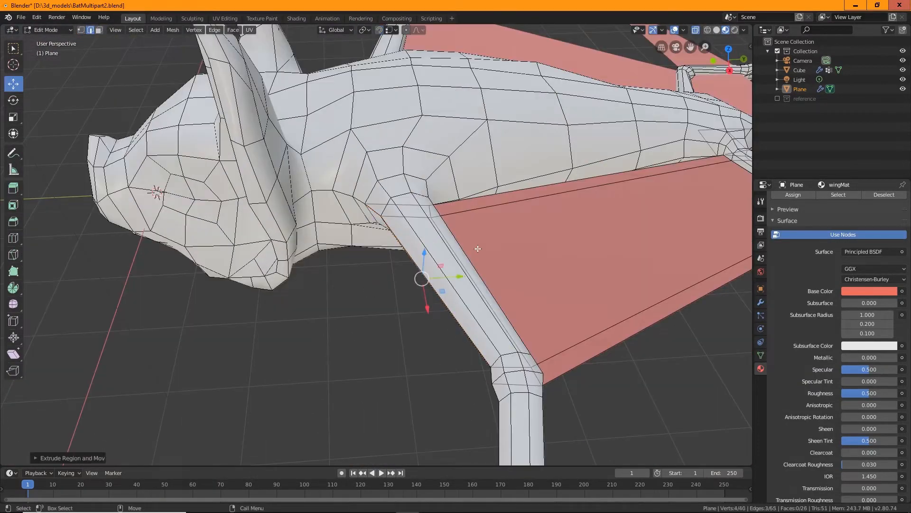
drag(458, 273, 421, 283)
middle_drag(422, 283, 577, 339)
Snap the front strip's body-side vertices onto the side of the neck and shoulder
key(1)
drag(240, 277, 212, 269)
middle_drag(211, 269, 470, 228)
click(379, 30)
click(392, 253)
shift+click(405, 257)
drag(399, 223, 400, 211)
middle_drag(401, 211, 400, 346)
scroll(381, 385, up, 4)
scroll(380, 385, down, 5)
Add loop cuts across the side membrane between the arm and the thigh, spaced to match the body's vertices
mouse_move(381, 385)
middle_down()
mouse_move(465, 375)
mouse_move(375, 370)
middle_up()
click(14, 237)
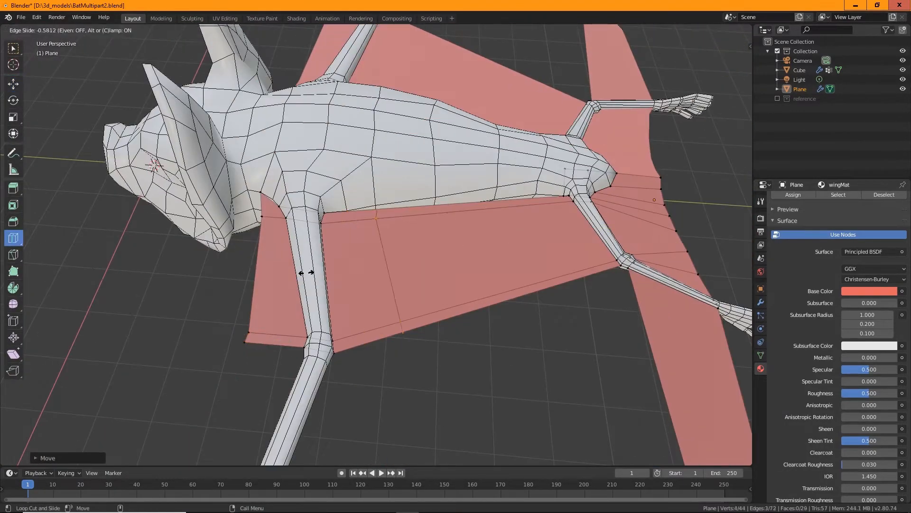
drag(491, 220, 494, 220)
drag(534, 213, 527, 215)
middle_drag(527, 214, 427, 265)
Snap the body-side ends of the new cuts onto the matching vertices along the body's flank
click(378, 29)
click(13, 84)
drag(413, 328, 423, 319)
middle_drag(423, 320, 304, 237)
drag(295, 240, 305, 229)
middle_drag(305, 229, 313, 182)
drag(313, 183, 338, 177)
middle_drag(338, 178, 366, 304)
click(343, 254)
drag(343, 253, 348, 239)
middle_drag(348, 239, 360, 332)
mouse_move(352, 245)
mouse_down()
mouse_move(319, 277)
mouse_move(350, 257)
mouse_up()
middle_drag(350, 257, 339, 209)
Snap the remaining misplaced membrane vertices around the knee onto the leg
click(484, 320)
shift+middle_drag(688, 366, 437, 336)
drag(437, 335, 463, 328)
shift+middle_drag(702, 309, 442, 304)
click(492, 280)
drag(491, 280, 499, 278)
middle_drag(498, 278, 327, 265)
drag(323, 266, 307, 269)
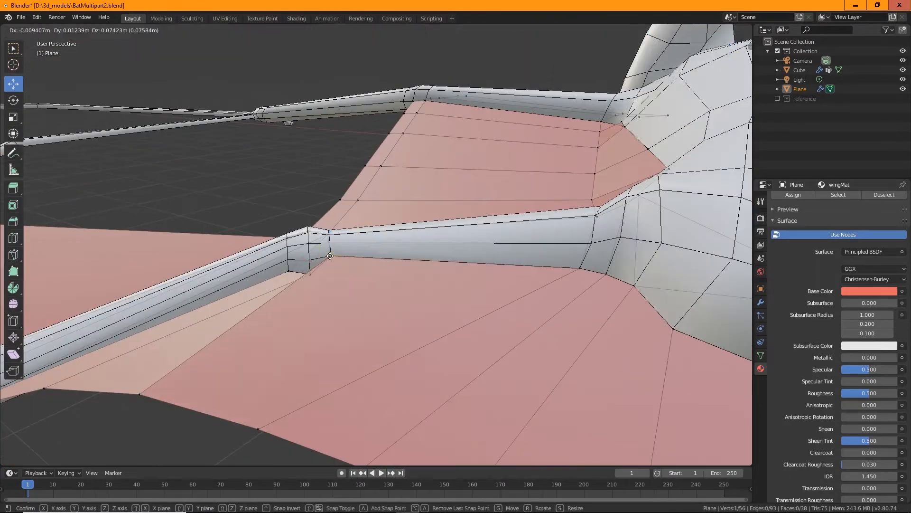
middle_drag(307, 270, 424, 295)
Turn off snapping and reposition the cuts' outer vertices to curve the membrane's free edge between elbow and knee
scroll(424, 295, down, 4)
alt+drag(424, 295, 436, 274)
key(shift+Tab)
alt+drag(483, 244, 427, 204)
click(545, 315)
drag(546, 285, 546, 275)
scroll(522, 285, up, 2)
click(538, 334)
alt+drag(546, 275, 517, 269)
click(562, 361)
drag(563, 339, 563, 345)
alt+drag(503, 199, 588, 285)
drag(519, 313, 562, 332)
drag(540, 290, 540, 296)
alt+drag(546, 284, 493, 375)
Add another loop cut across the side membrane just in front of the thigh
scroll(494, 332, up, 3)
alt+shift+drag(451, 332, 441, 266)
click(13, 238)
click(394, 242)
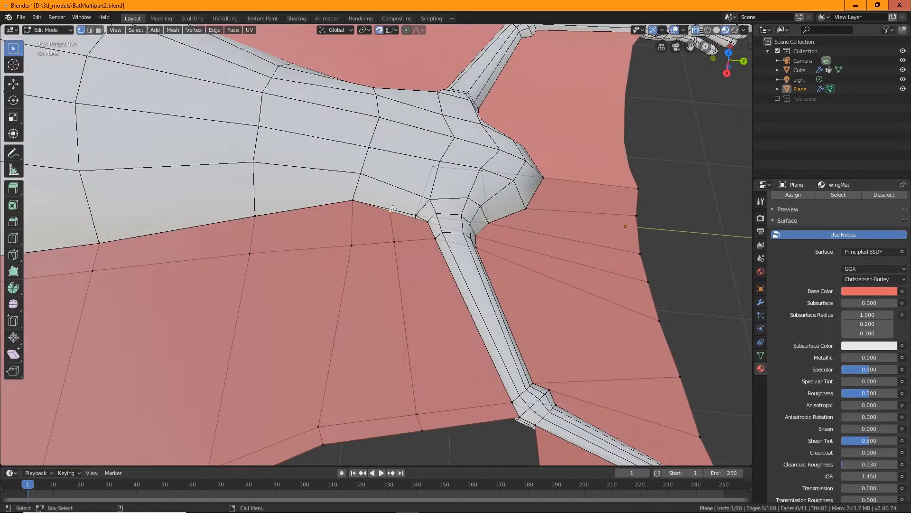
Snap the new cut's body-side end onto the body beside the hip and shift its adjacent inner vertex toward the thigh
key(w)
drag(392, 210, 416, 216)
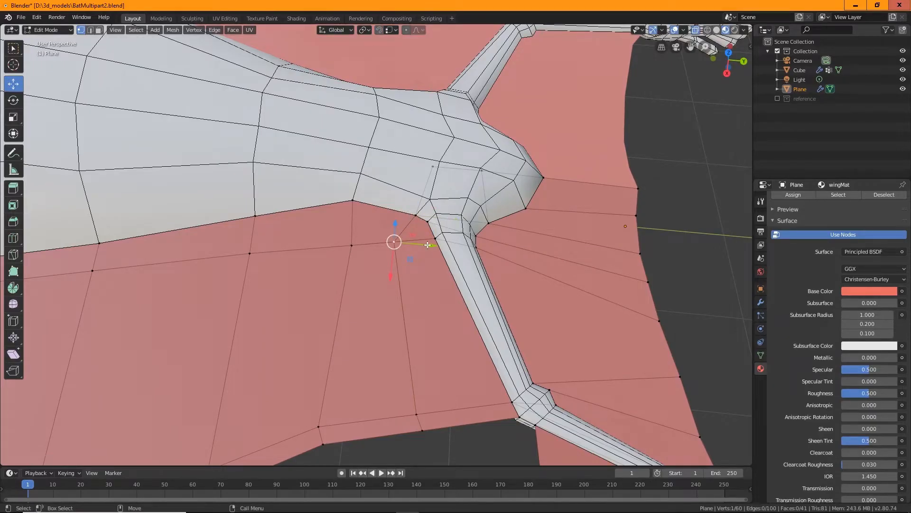
mouse_move(428, 245)
mouse_down()
mouse_move(446, 247)
mouse_move(436, 245)
mouse_up()
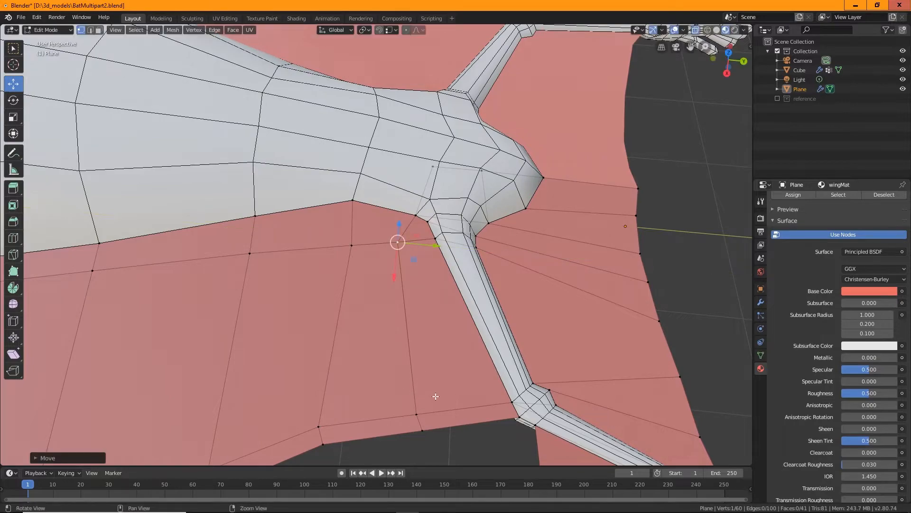
Switch to edge selection and select the side membrane's outer edge loop, leaving out the rear panel's front edge
middle_drag(435, 396, 390, 275)
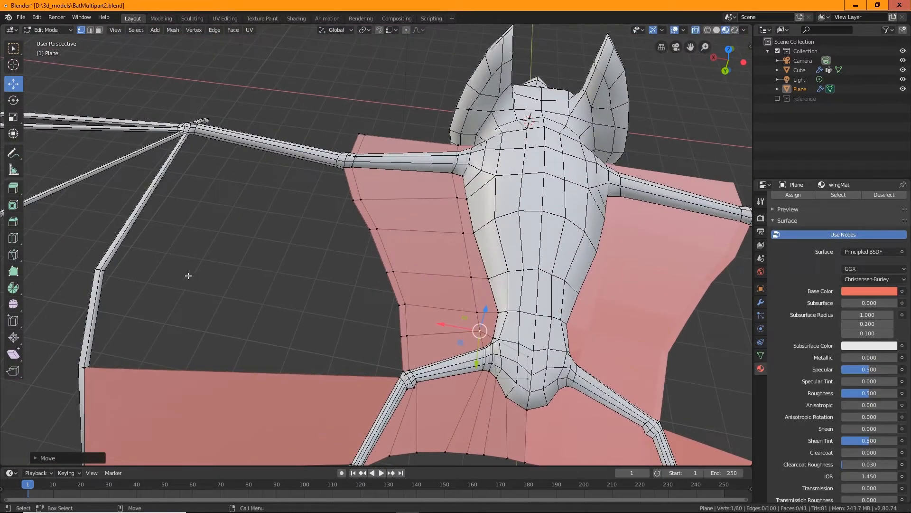
shift+middle_drag(265, 334, 342, 294)
middle_drag(343, 294, 342, 325)
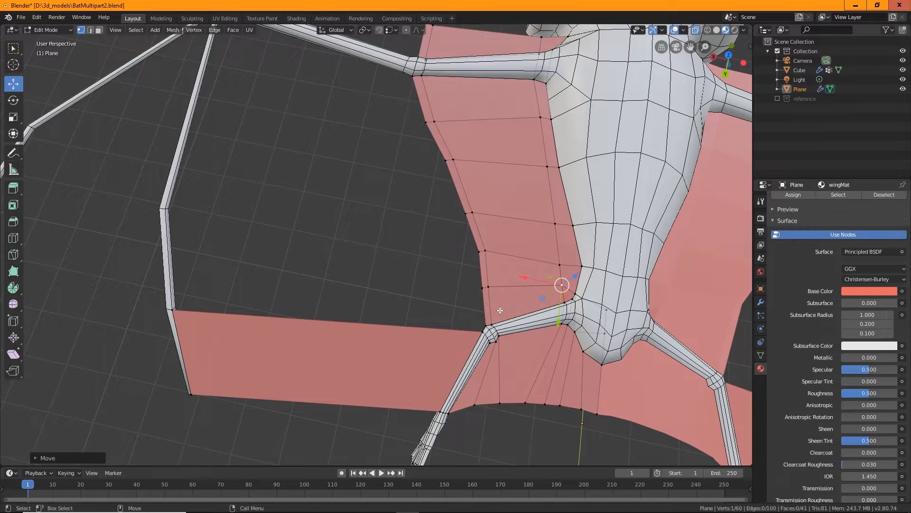
middle_drag(488, 306, 407, 301)
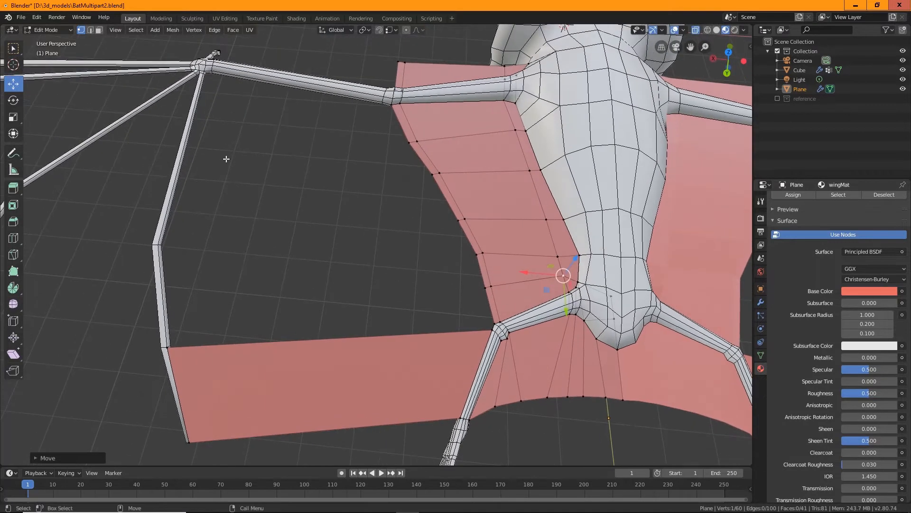
click(90, 30)
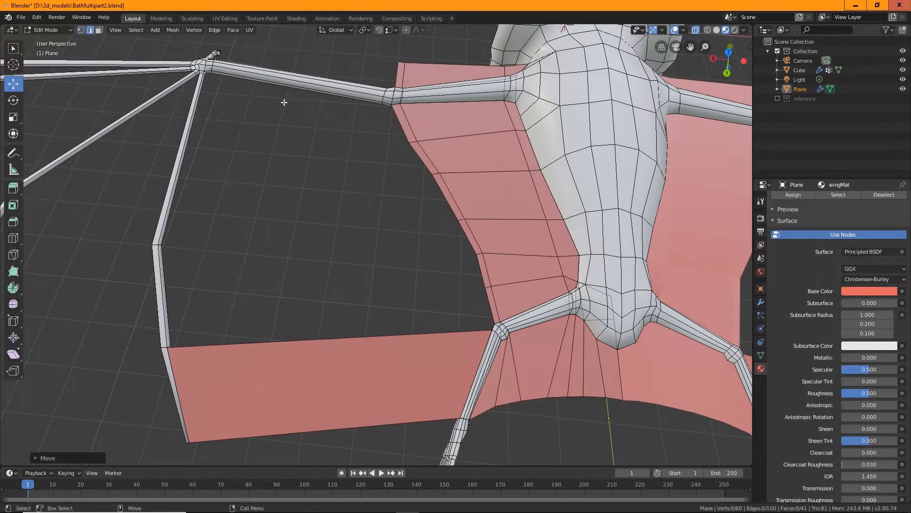
alt+click(402, 126)
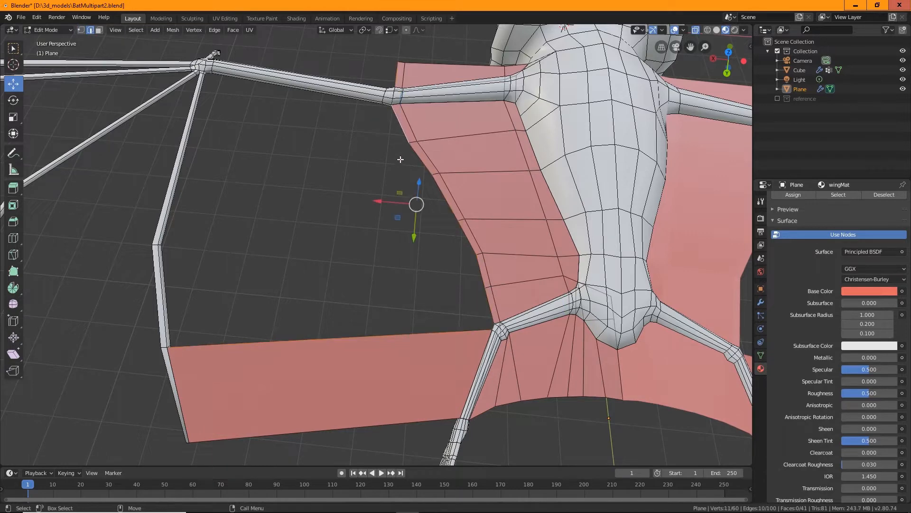
shift+click(371, 358)
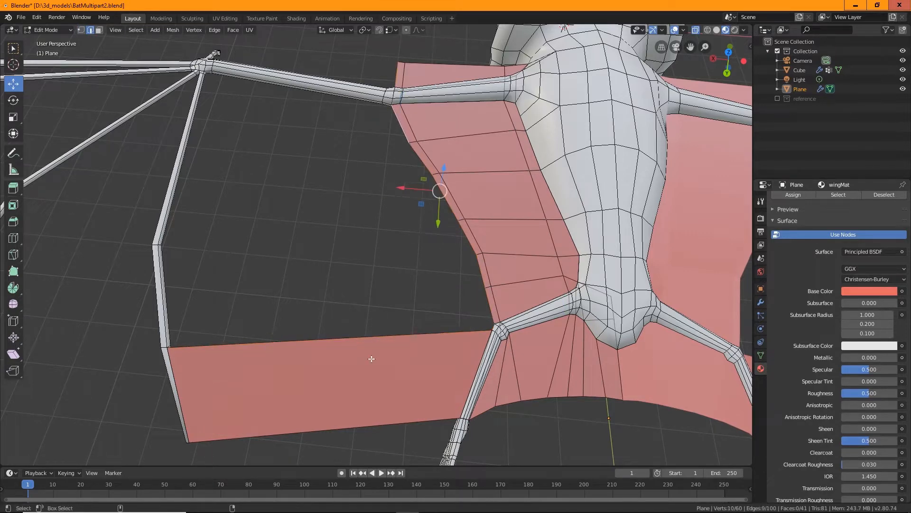
Refine the selection around the knee so only the side membrane's outer edges stay selected
mouse_move(476, 326)
middle_down()
mouse_move(433, 346)
mouse_move(464, 333)
middle_up()
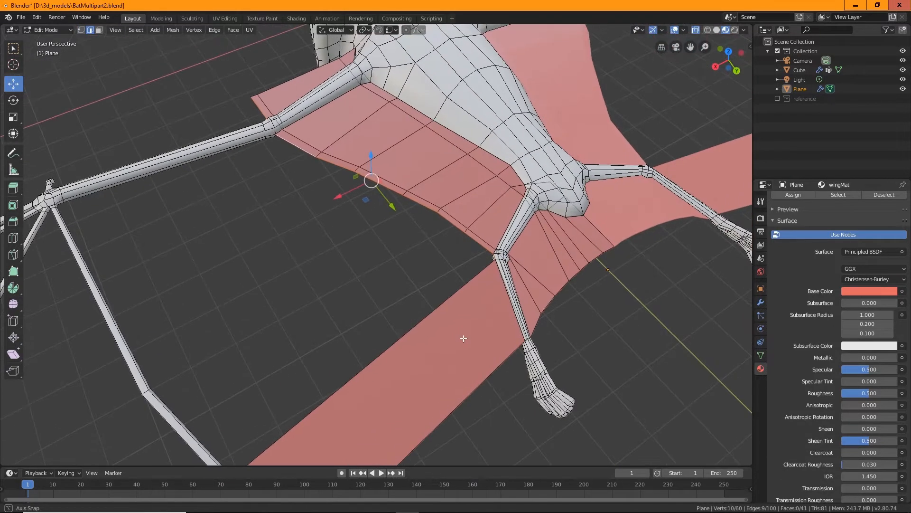
scroll(464, 336, up, 5)
scroll(464, 336, up, 1)
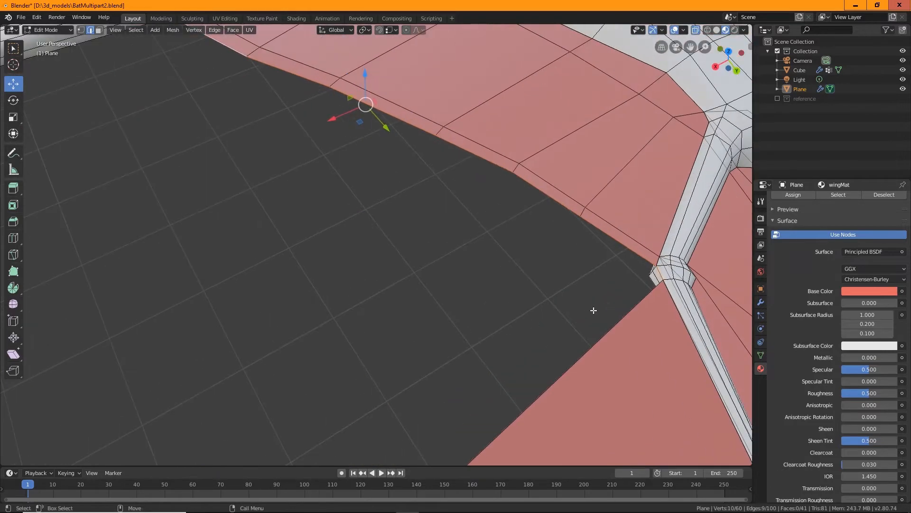
shift+click(658, 271)
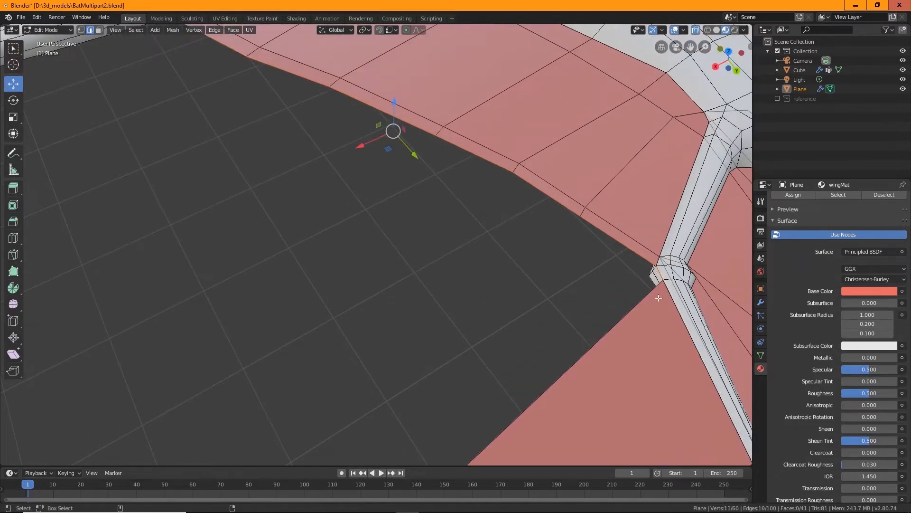
alt+shift+click(671, 277)
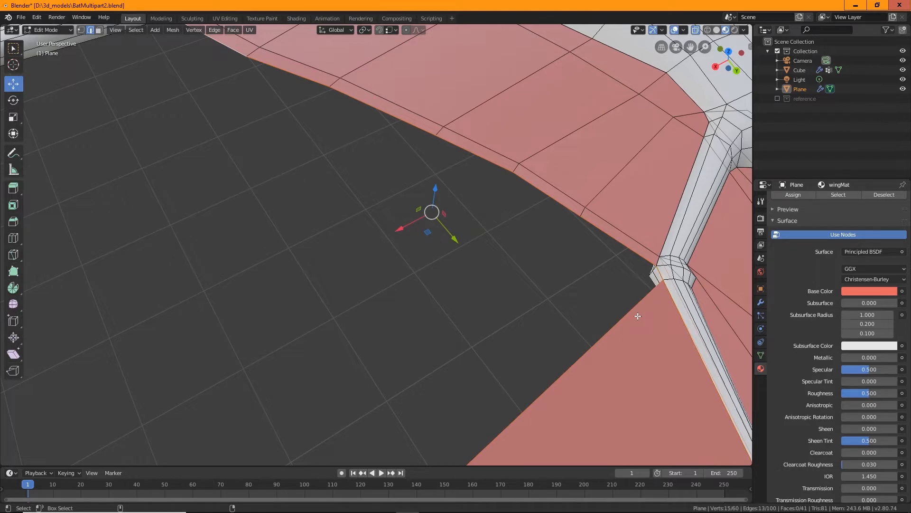
ctrl+drag(603, 329, 706, 280)
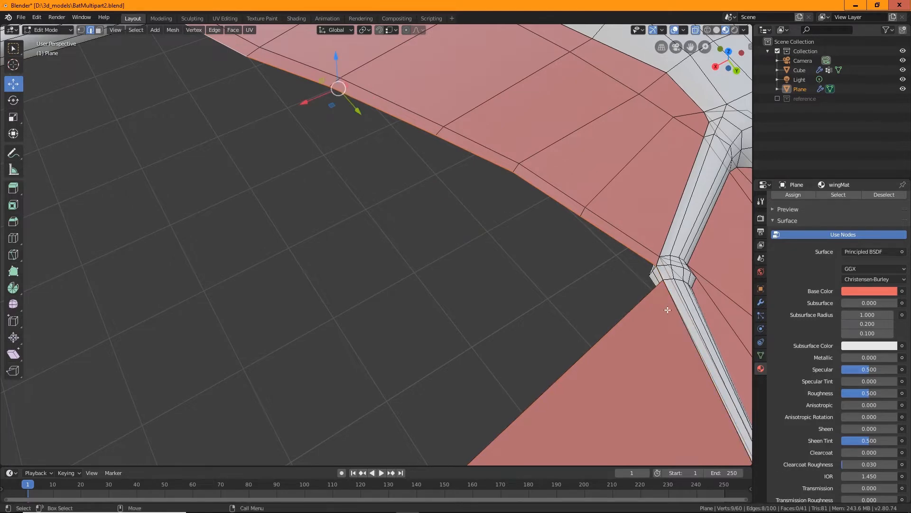
scroll(649, 306, down, 5)
Try to move the selected outer edges outward and undo the move
middle_drag(649, 306, 366, 172)
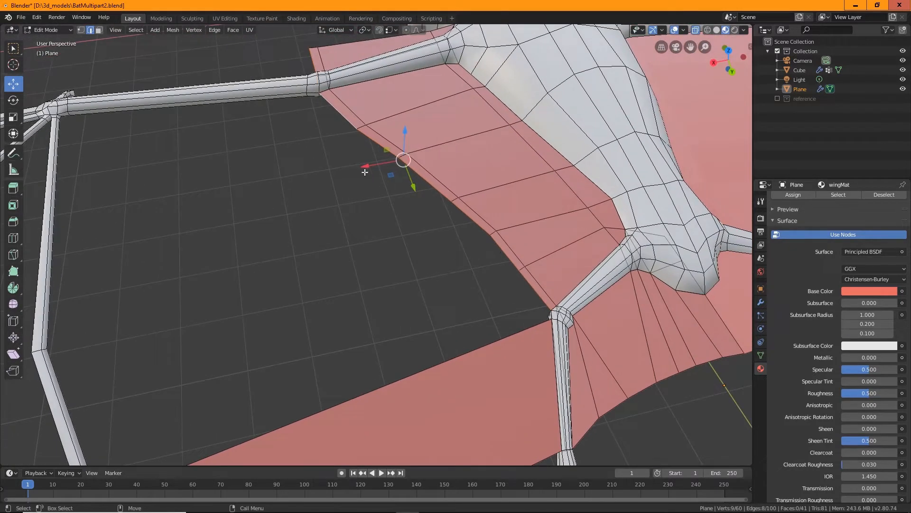
key(g)
click(340, 175)
key(ctrl+z)
Extrude the side membrane's outer edges and move them outward along the X axis to near the wrist
middle_drag(369, 252, 270, 155)
click(13, 188)
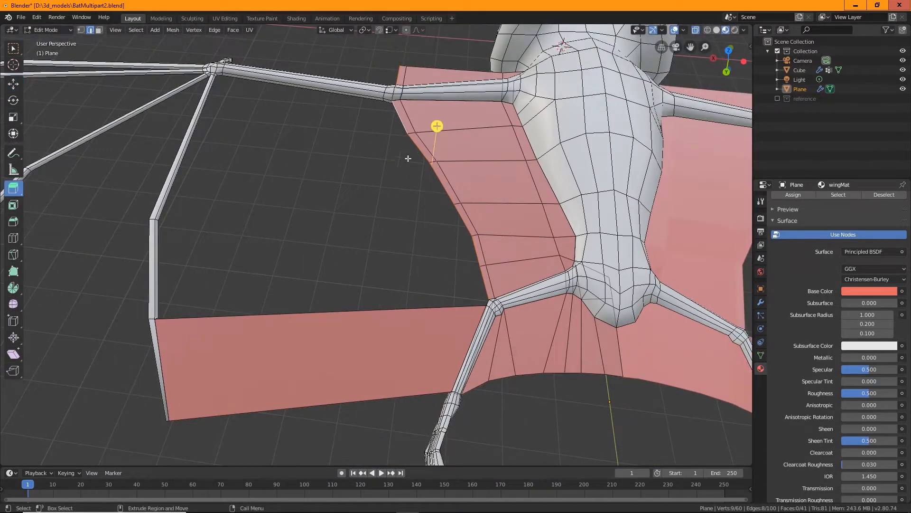
drag(437, 125, 437, 127)
key(shift+space)
key(g)
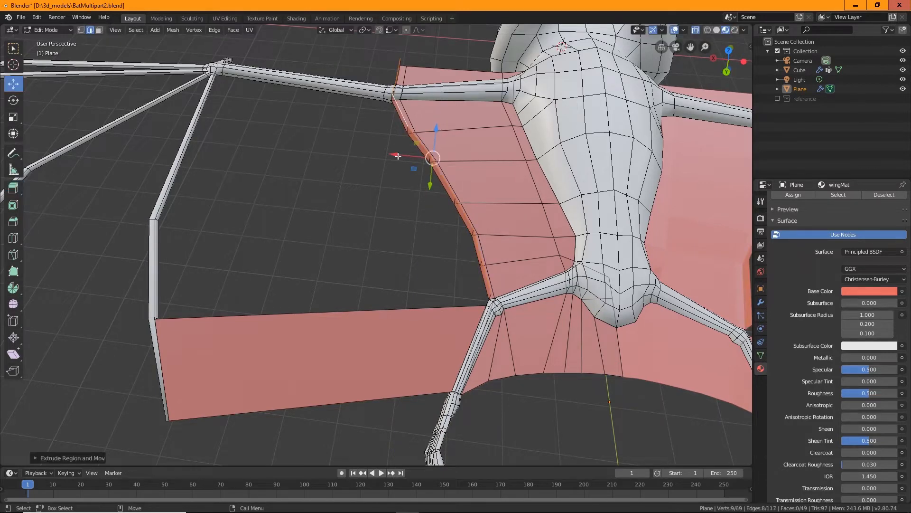
drag(396, 155, 243, 195)
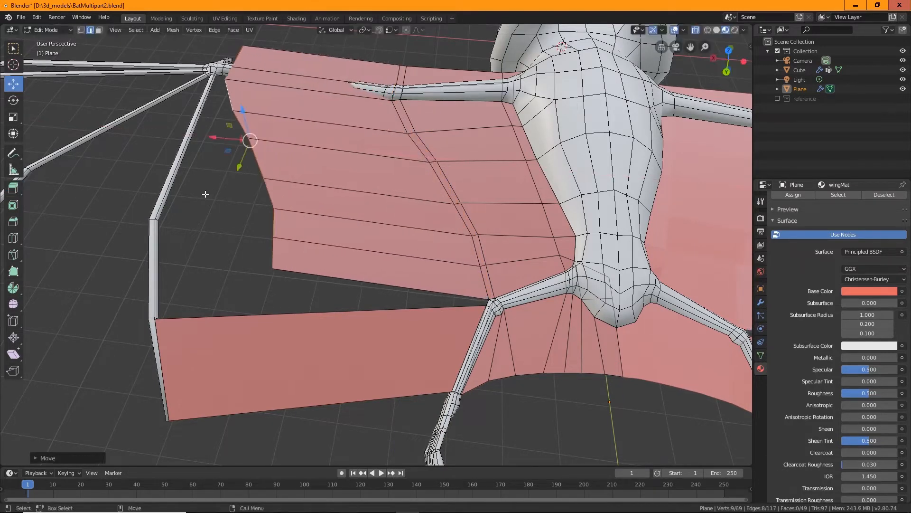
Switch to vertex selection, turn on snapping and snap the extruded edge's front corner vertex onto the thumb
middle_drag(244, 195, 398, 228)
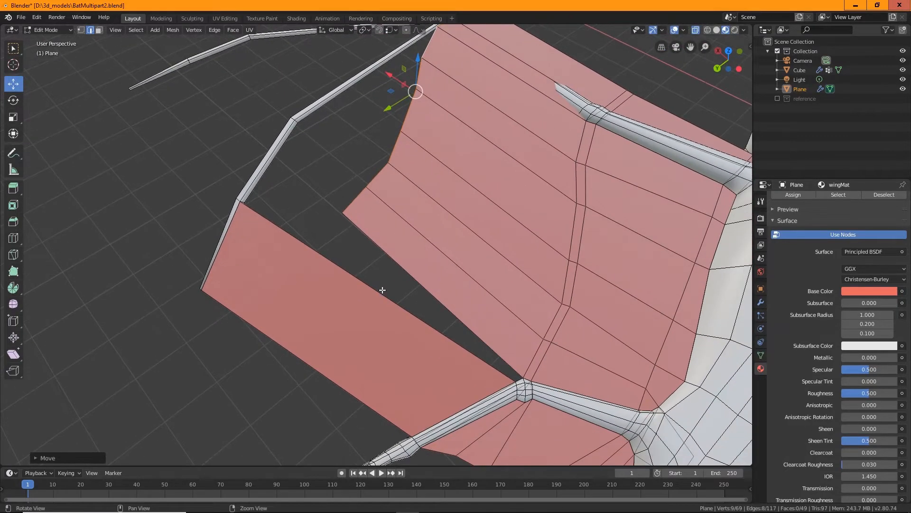
middle_drag(382, 290, 389, 283)
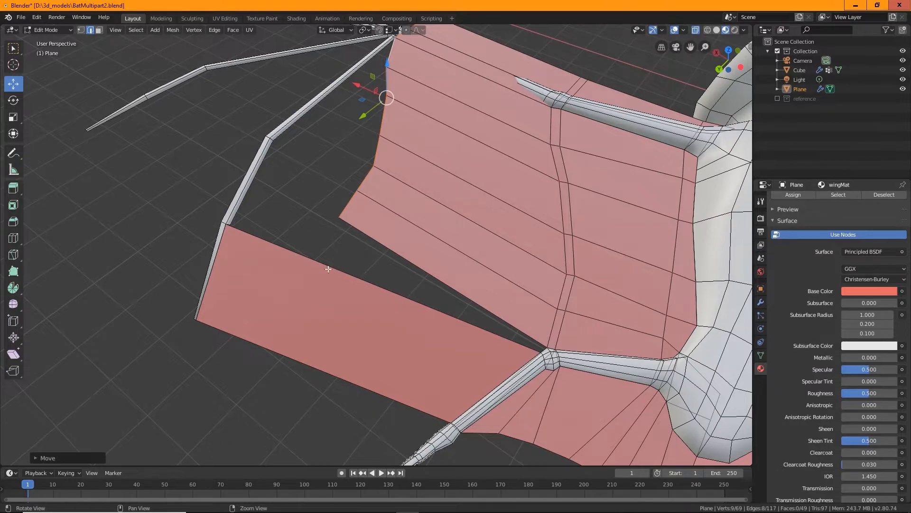
middle_drag(327, 269, 366, 269)
middle_drag(311, 209, 150, 95)
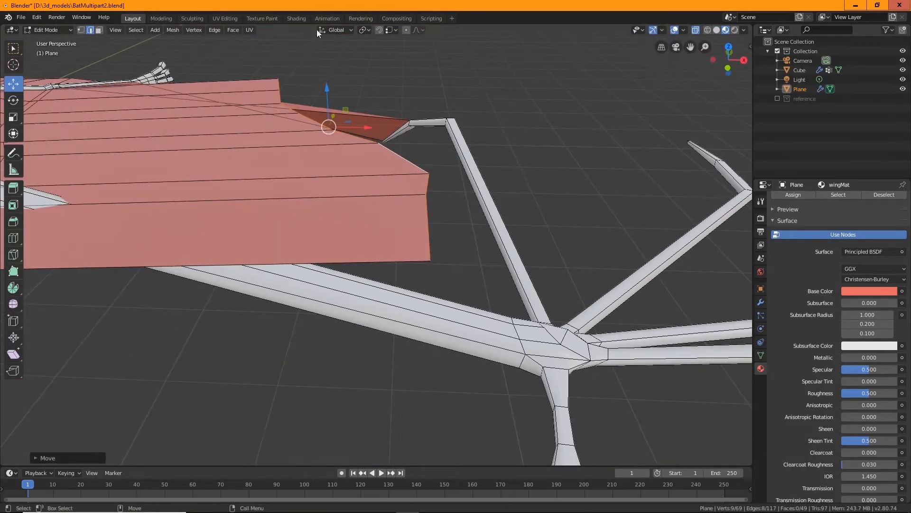
click(82, 30)
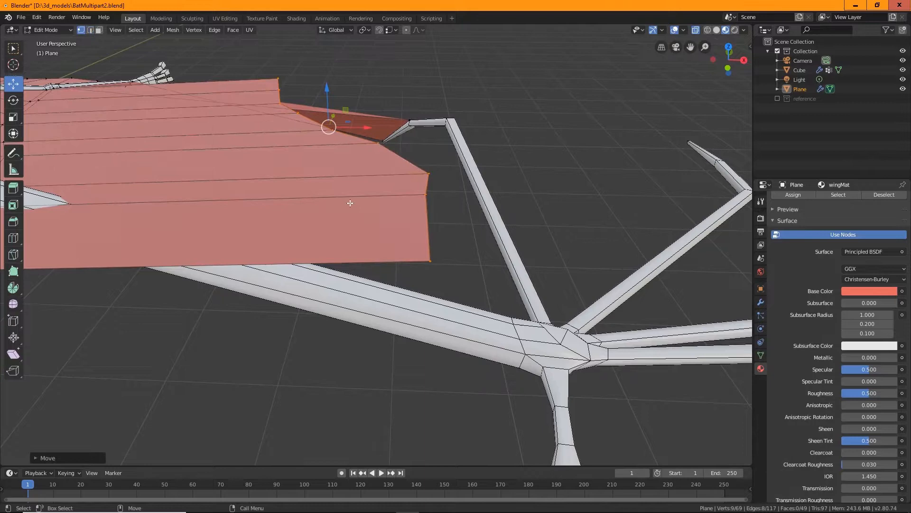
click(430, 262)
middle_drag(430, 262, 383, 42)
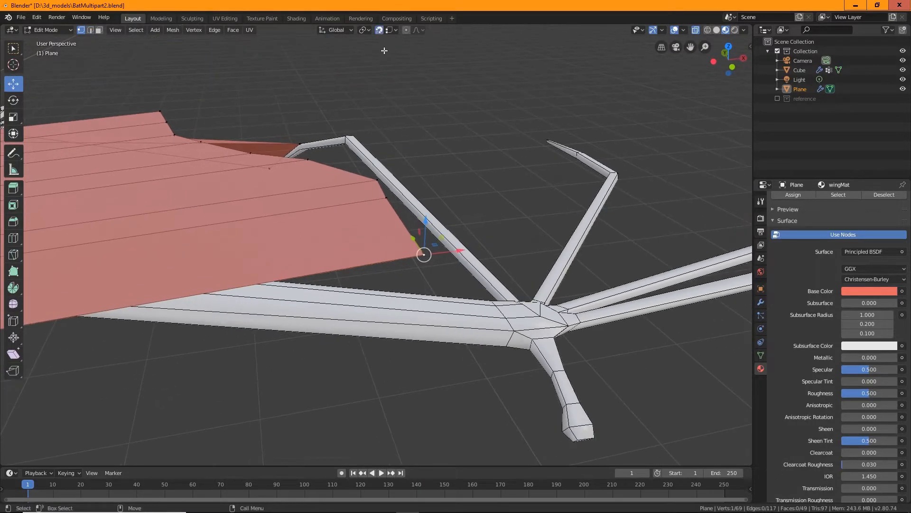
drag(424, 255, 567, 407)
Snap the following vertices of the extruded outer edge onto the front and rear of the wrist
middle_drag(608, 359, 482, 149)
click(482, 149)
drag(482, 149, 412, 333)
middle_drag(412, 333, 500, 321)
middle_drag(577, 197, 572, 217)
click(623, 186)
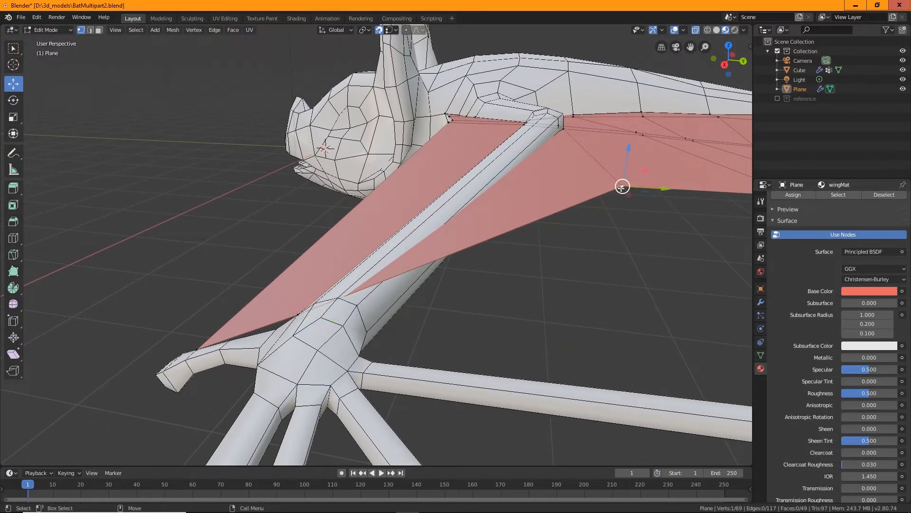
drag(623, 186, 367, 319)
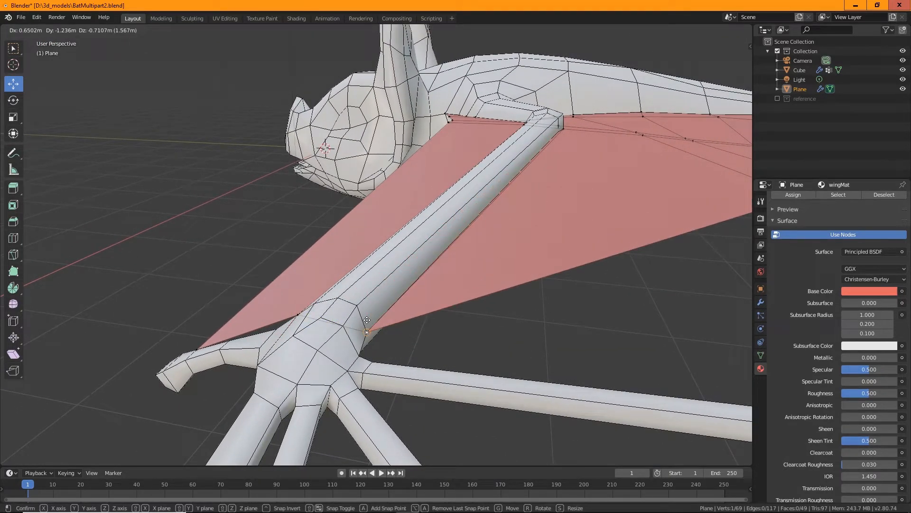
Place the rear wrist vertex and snap the middle vertex of the membrane's outer edge onto the rearmost finger's first joint
drag(367, 320, 367, 321)
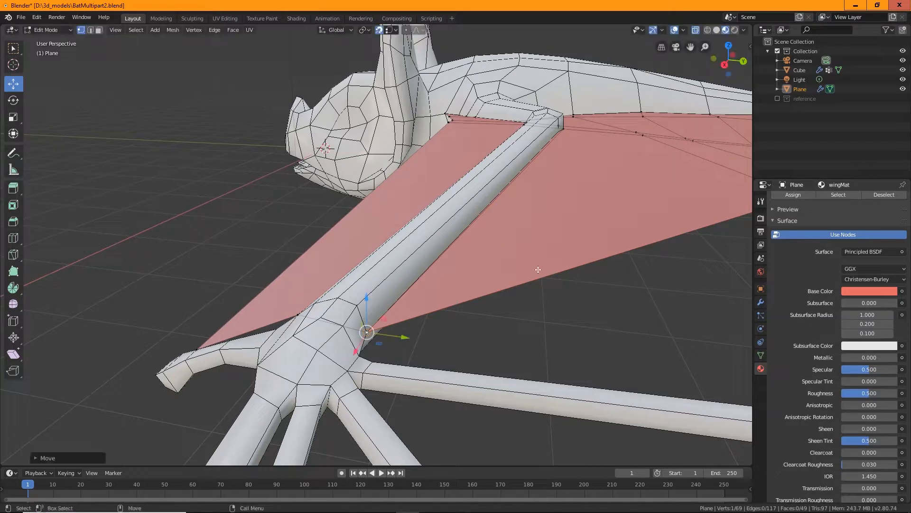
alt+drag(537, 269, 586, 248)
alt+middle_drag(587, 248, 299, 230)
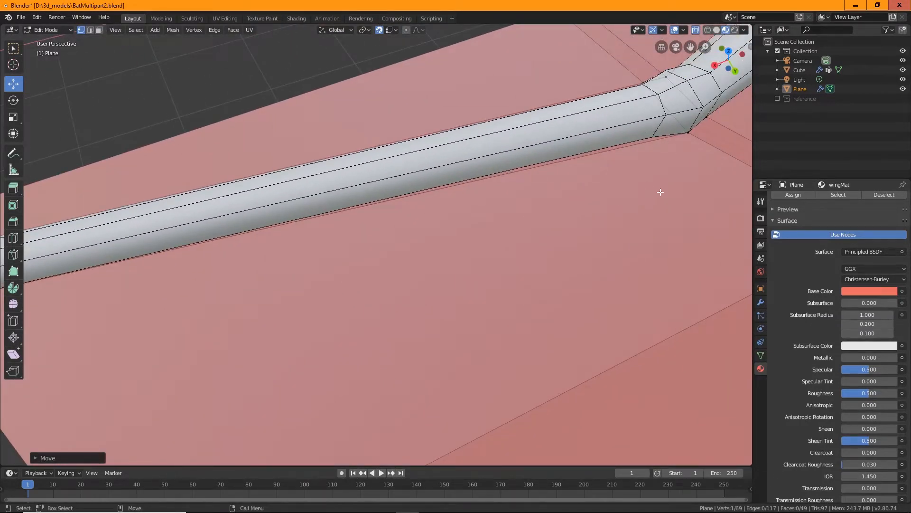
scroll(661, 192, down, 3)
middle_drag(631, 213, 322, 134)
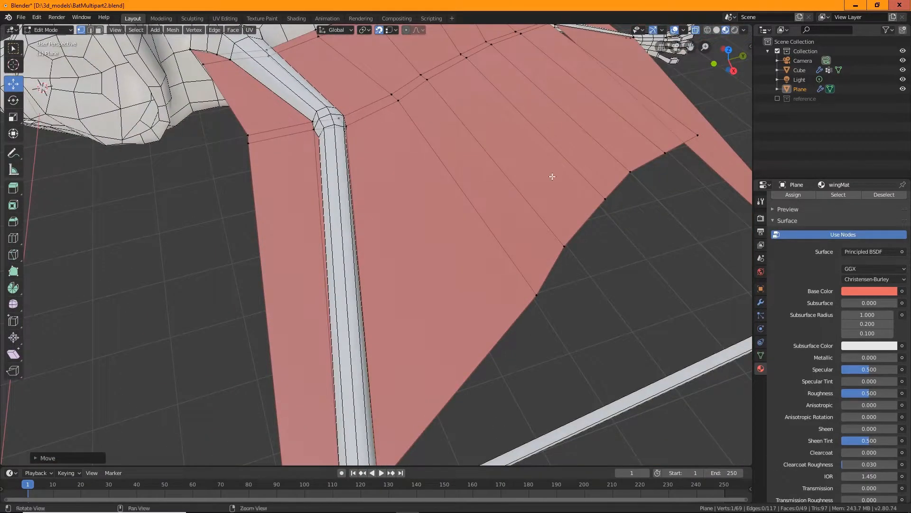
middle_drag(549, 177, 617, 208)
middle_drag(449, 133, 399, 195)
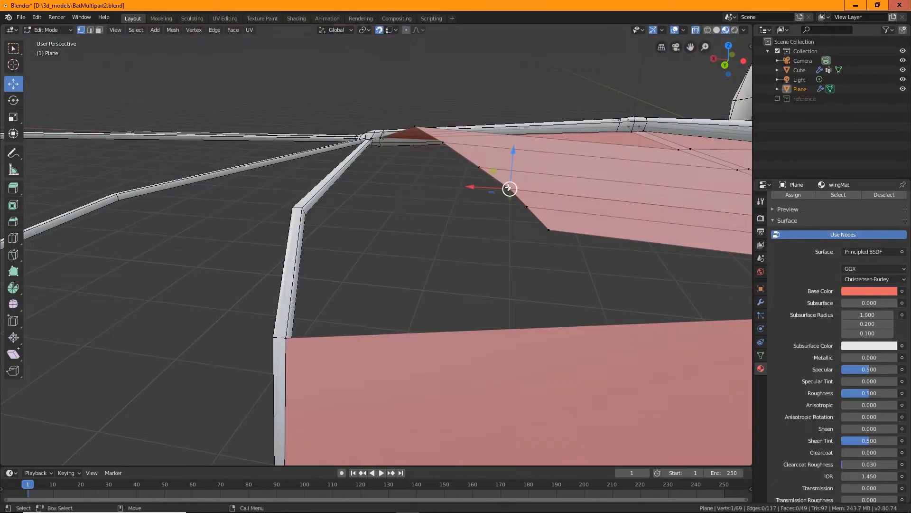
key(g)
click(301, 205)
middle_drag(301, 203, 474, 228)
Change snapping to Edge and snap the two outer vertices behind the finger joint onto the finger's edge
click(392, 30)
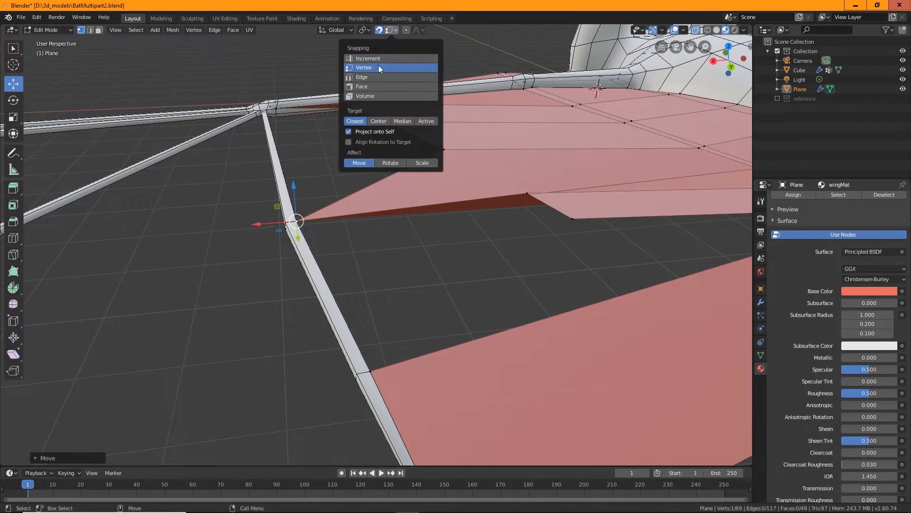
click(372, 76)
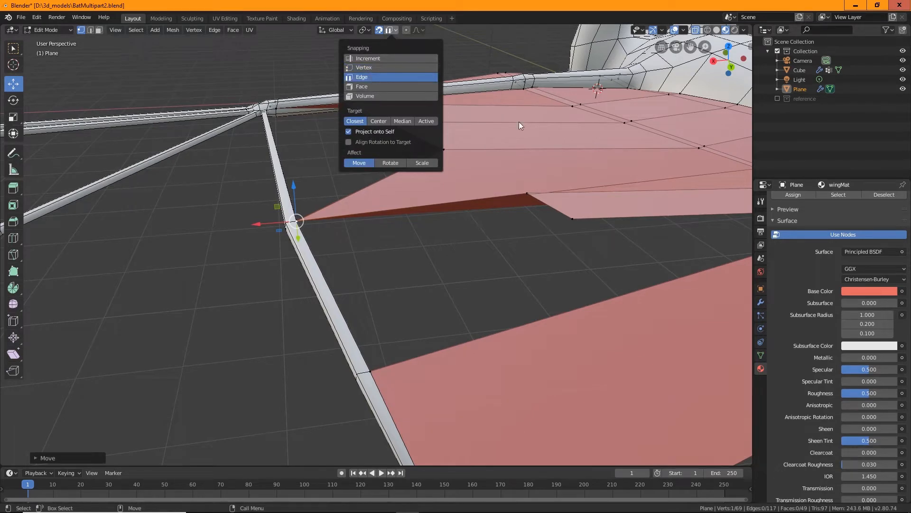
click(527, 192)
key(g)
click(333, 266)
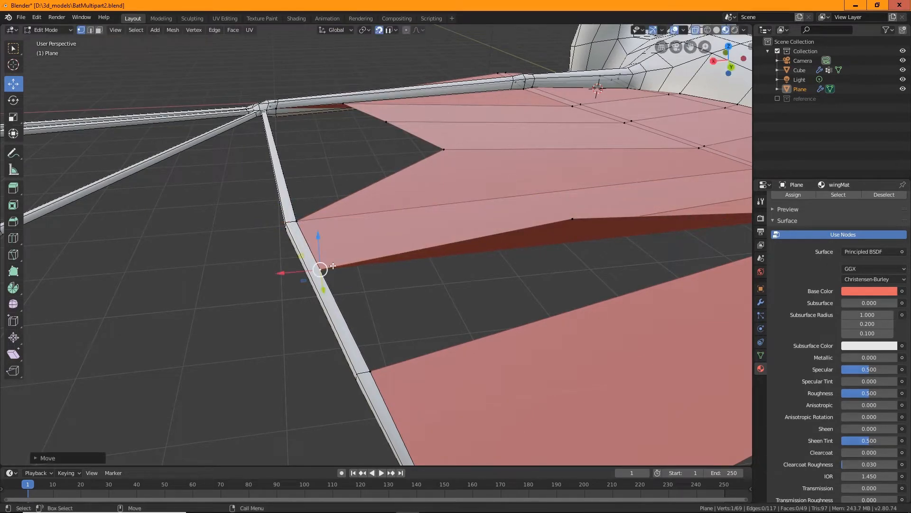
click(574, 218)
key(g)
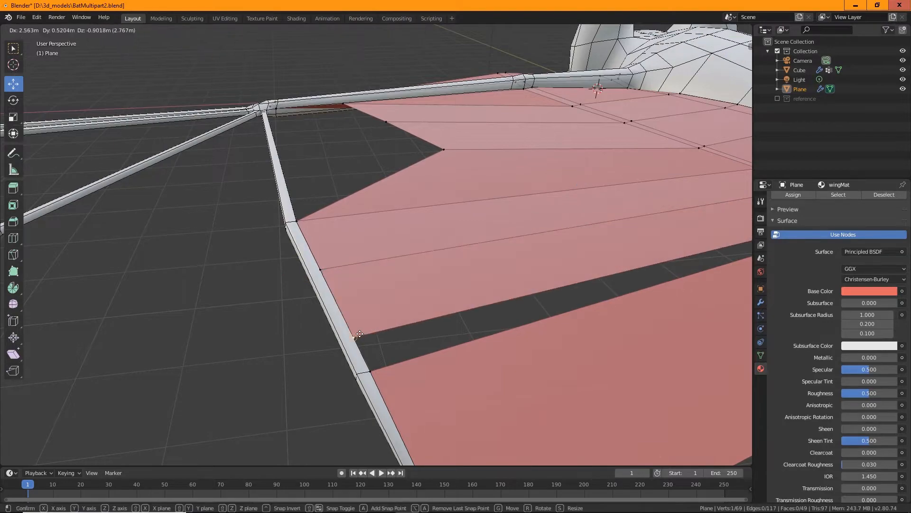
click(530, 244)
Snap the outer vertex just ahead of the finger joint onto the finger's edge and refine its position along the bone
mouse_move(530, 244)
alt+mouse_down()
mouse_move(636, 221)
mouse_move(590, 216)
mouse_move(527, 252)
alt+mouse_up()
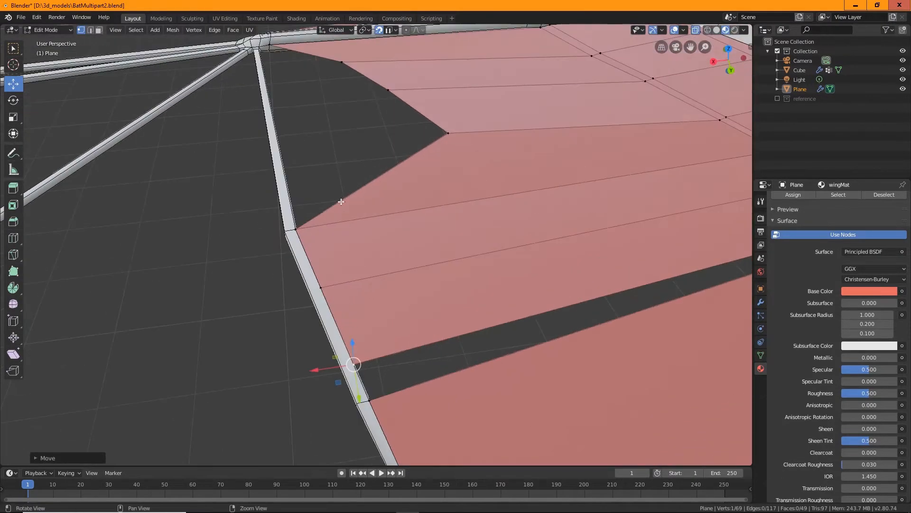
alt+middle_drag(458, 156, 406, 238)
alt+drag(407, 238, 405, 207)
click(417, 217)
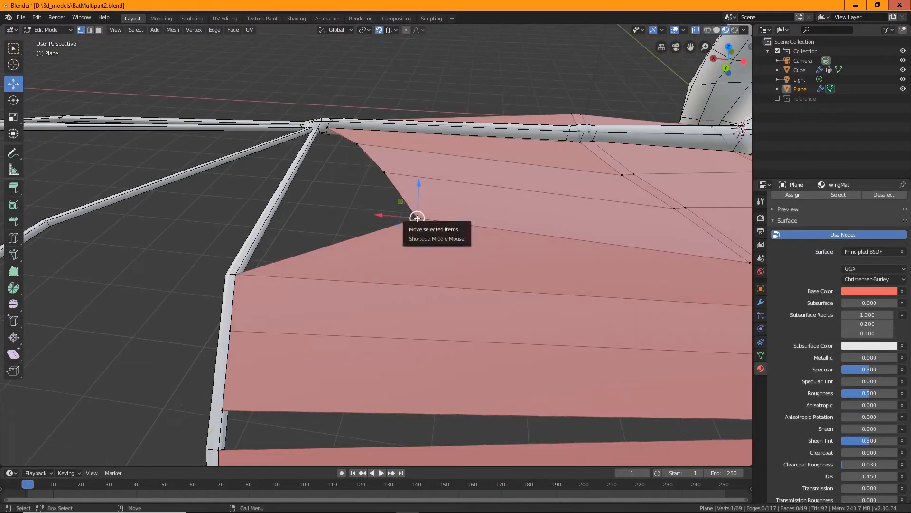
key(g)
click(316, 210)
middle_drag(316, 210, 432, 262)
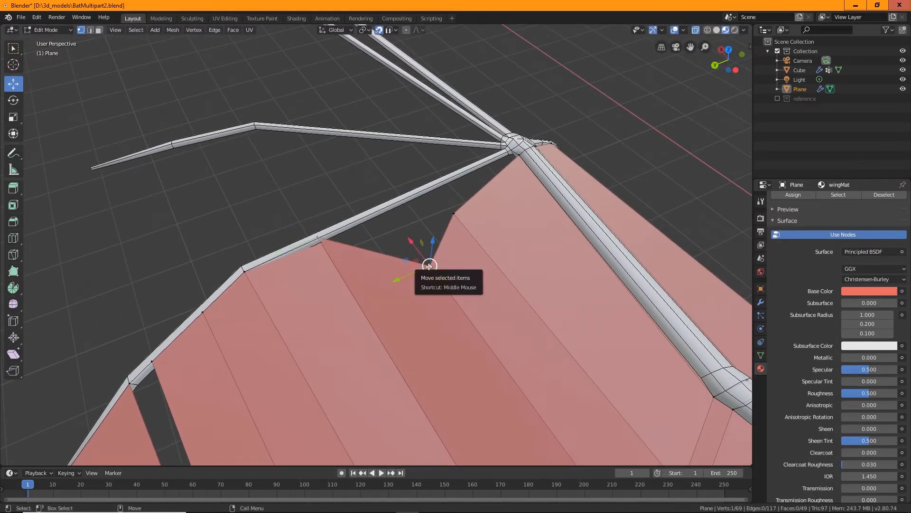
click(318, 240)
key(g)
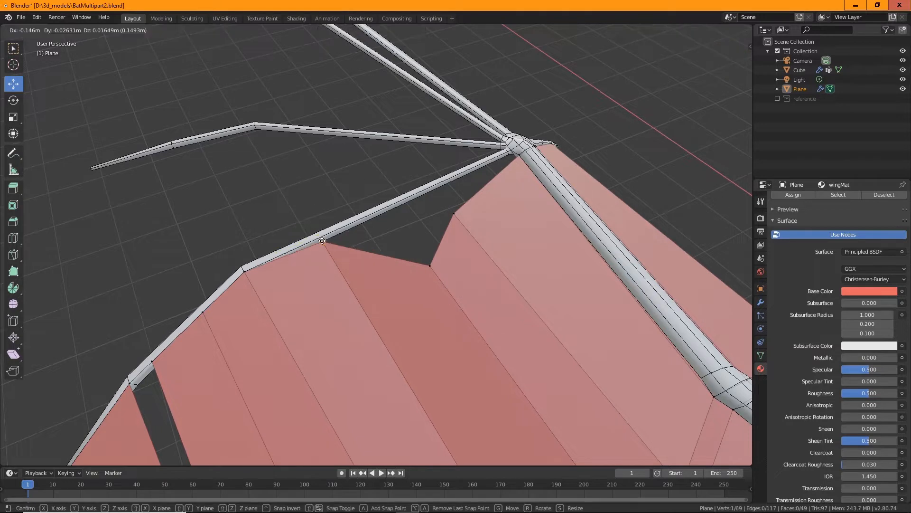
click(315, 239)
Snap the two remaining free outer vertices onto the rearmost finger's edge, spaced toward the wrist
click(430, 265)
key(g)
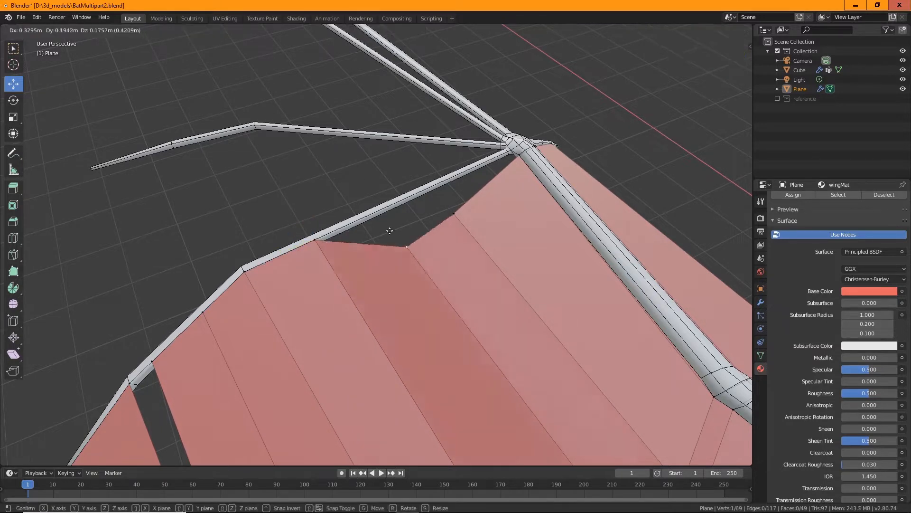
click(477, 218)
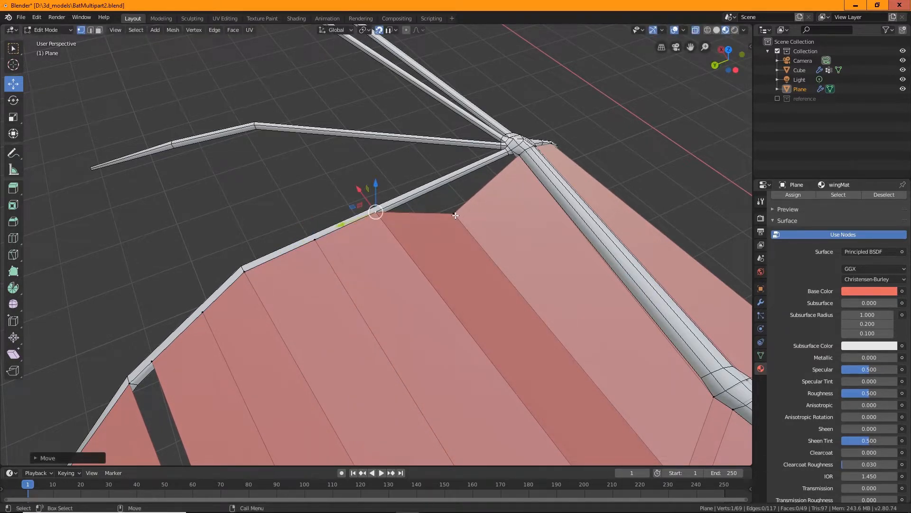
click(456, 215)
key(g)
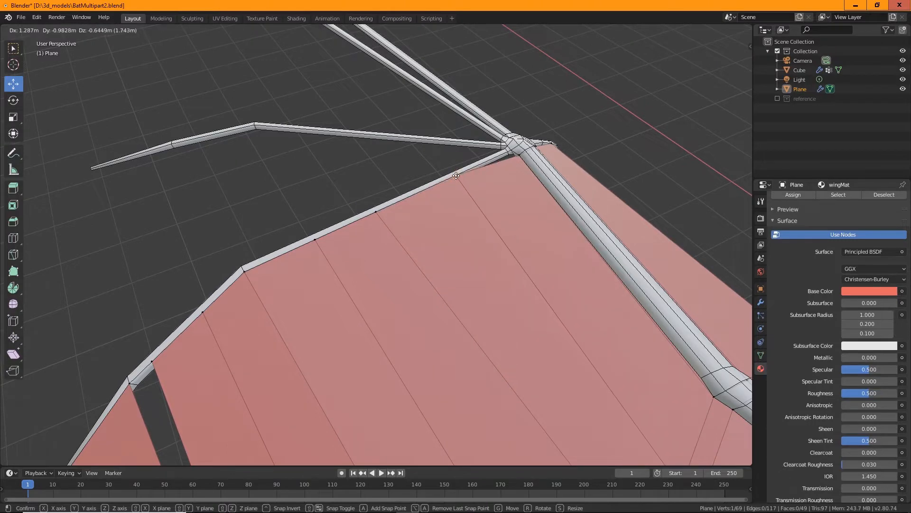
click(455, 175)
Select the two long edges along the gap behind the knee in edge mode and join them with Bridge Edge Loops
middle_drag(456, 175, 276, 224)
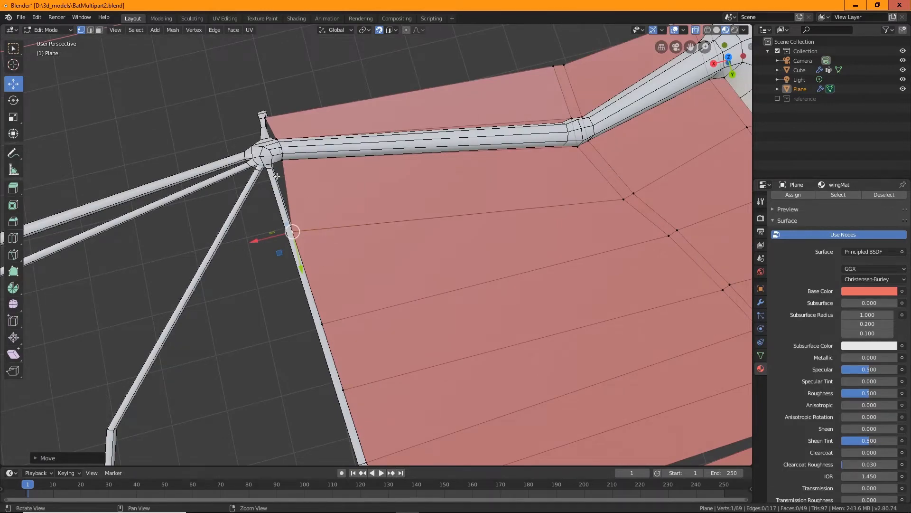
scroll(350, 227, down, 4)
middle_drag(412, 216, 393, 210)
scroll(393, 209, up, 5)
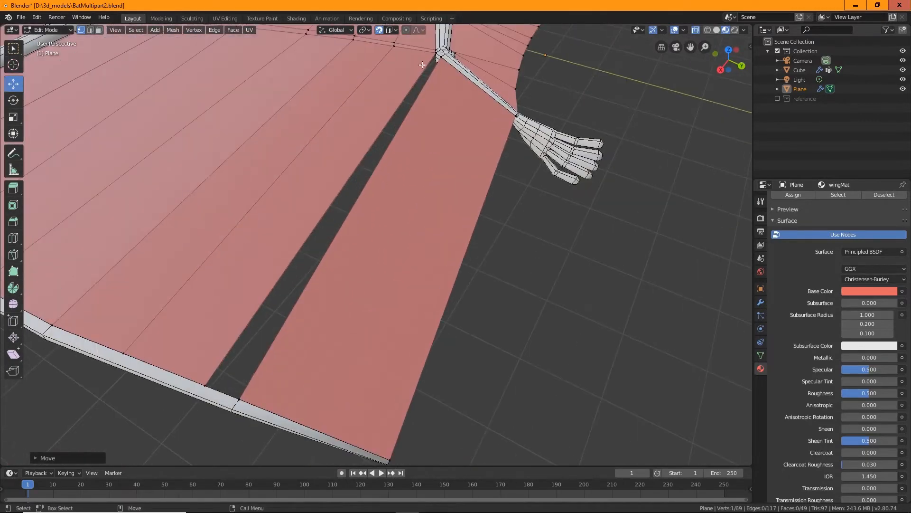
click(89, 31)
click(335, 200)
shift+click(354, 216)
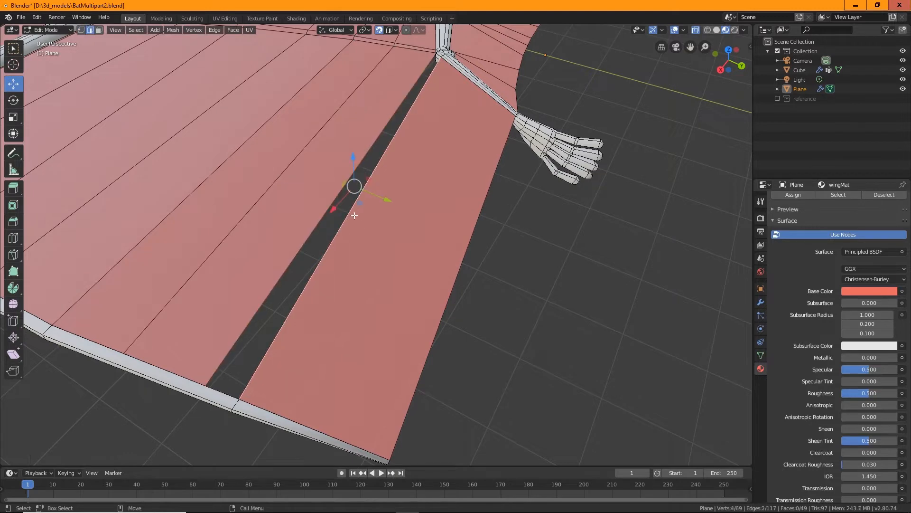
click(212, 31)
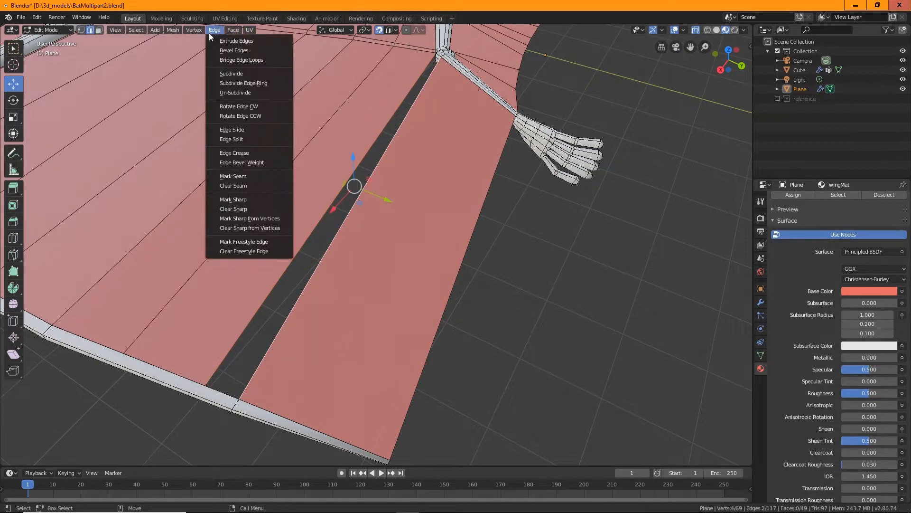
click(235, 62)
middle_drag(496, 222, 449, 198)
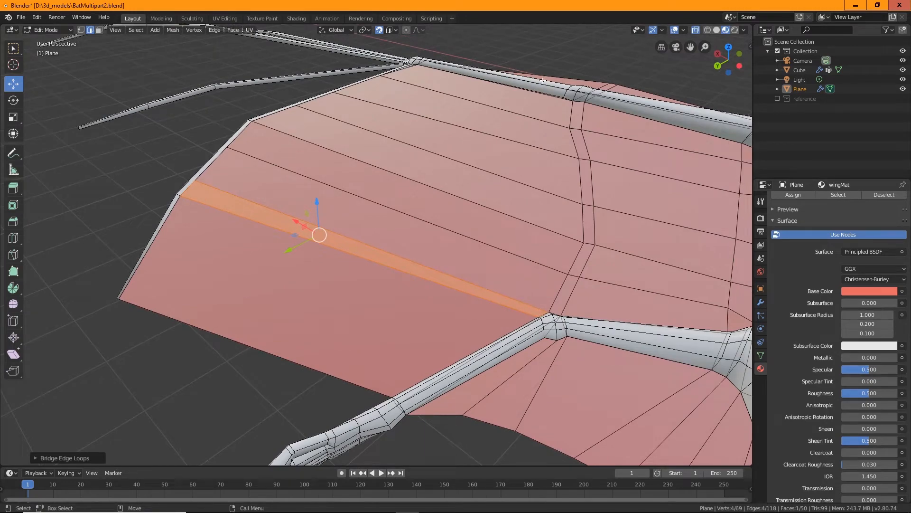
Extrude the membrane's outer edge beside the wrist and rearmost finger a short distance upward
middle_drag(570, 138, 539, 218)
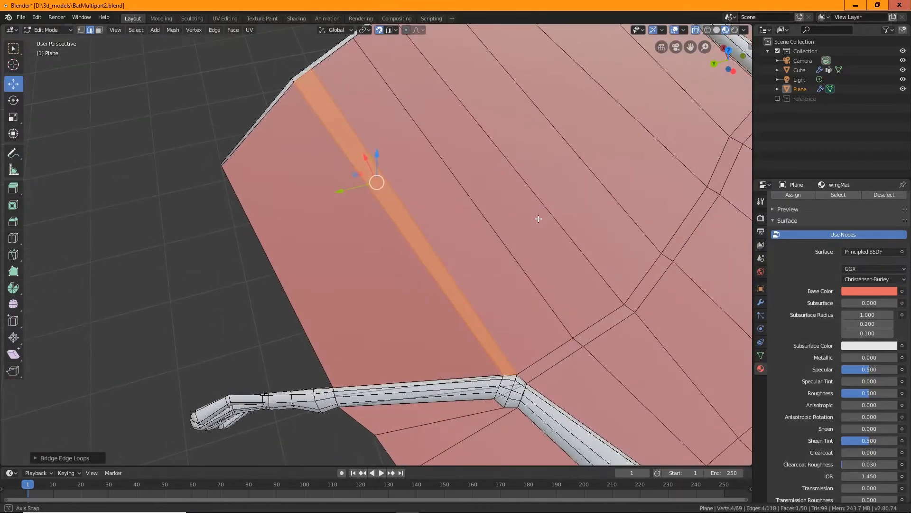
scroll(500, 181, down, 4)
middle_drag(499, 183, 453, 193)
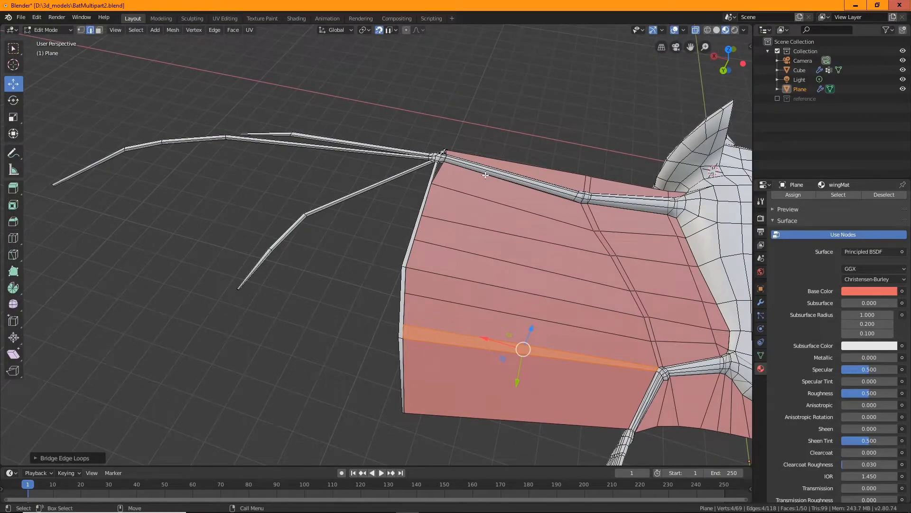
middle_drag(485, 174, 385, 269)
scroll(398, 273, up, 6)
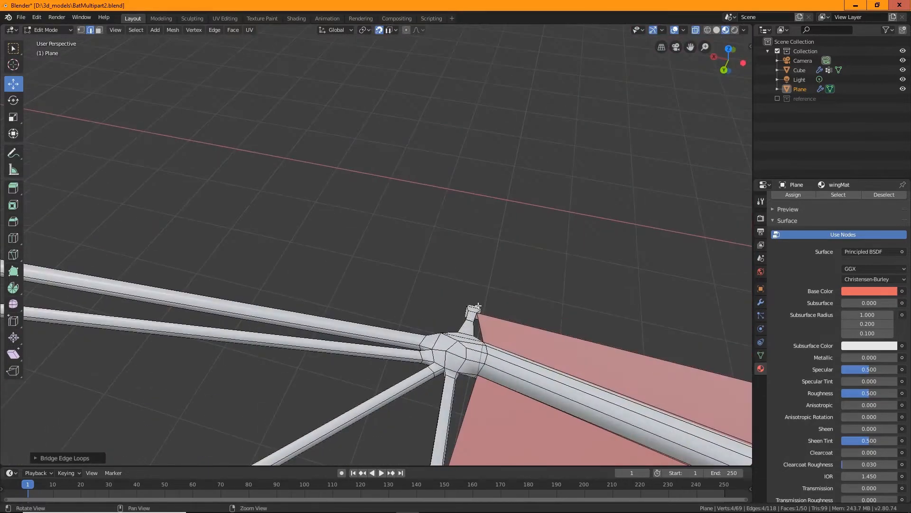
shift+middle_drag(476, 296, 442, 200)
scroll(442, 200, up, 3)
click(464, 339)
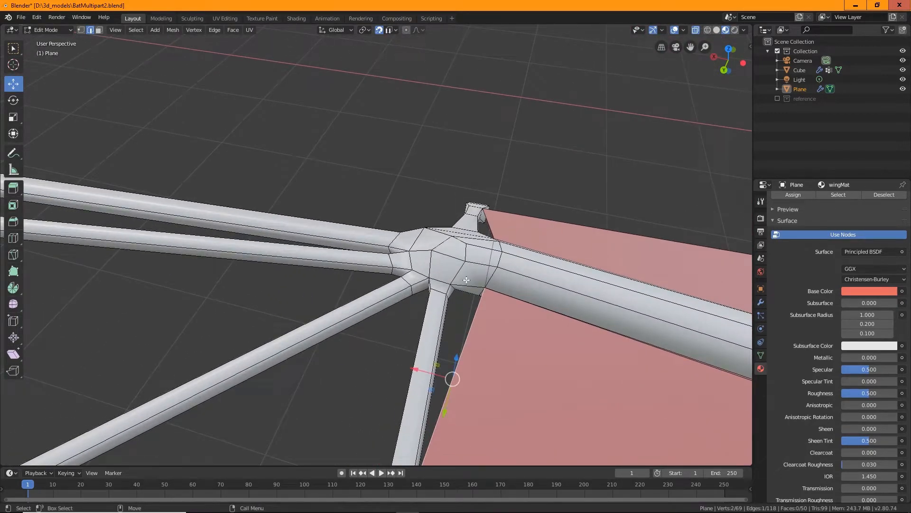
shift+middle_drag(466, 280, 441, 230)
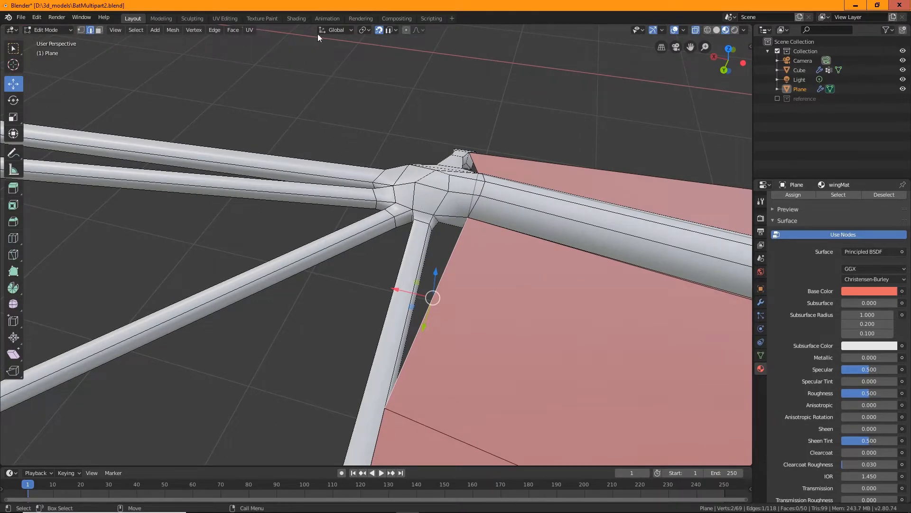
click(17, 188)
drag(431, 261, 430, 245)
click(360, 147)
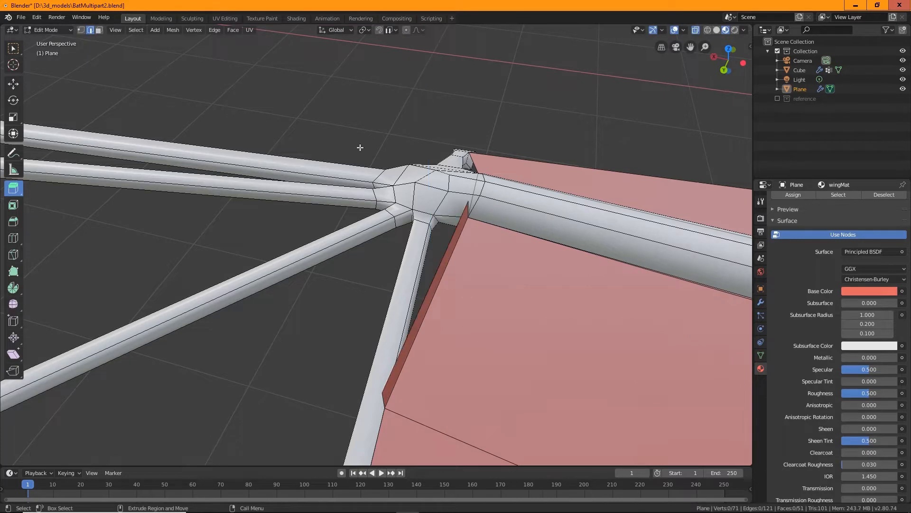
Turn on snapping to Vertex and snap the extruded edge's front vertex onto the wrist's lower corner beside the finger
click(473, 207)
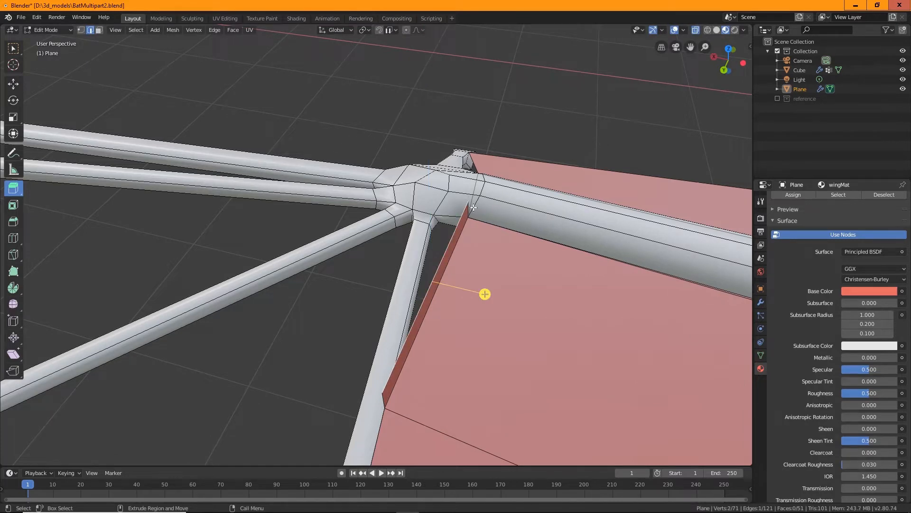
click(386, 29)
click(418, 69)
key(shift+space)
key(g)
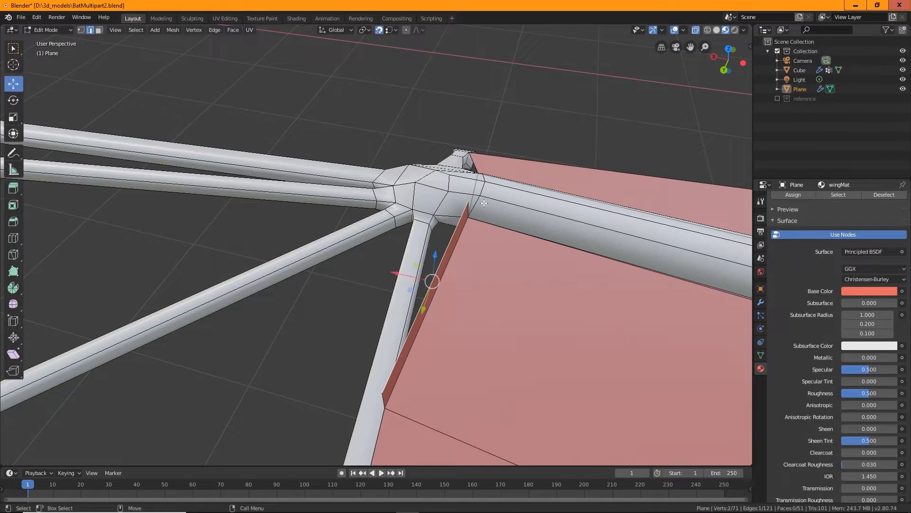
click(470, 205)
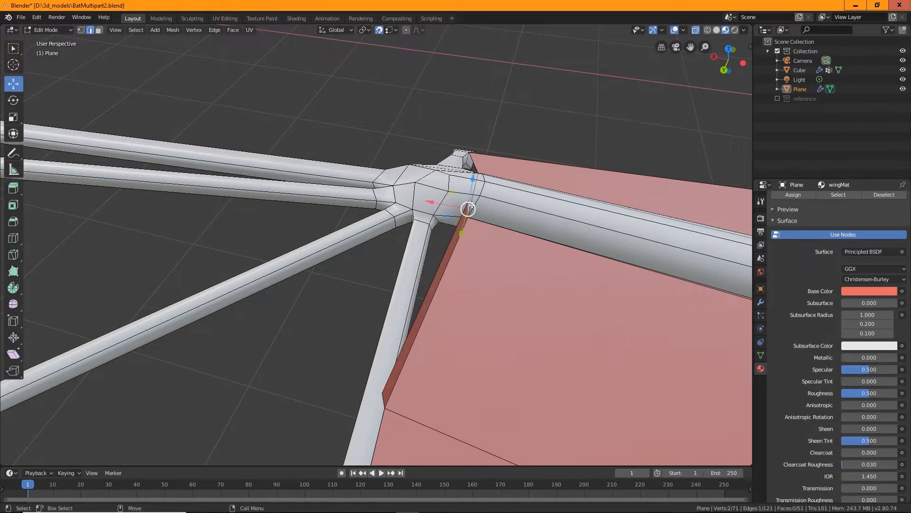
click(75, 29)
click(80, 30)
click(469, 202)
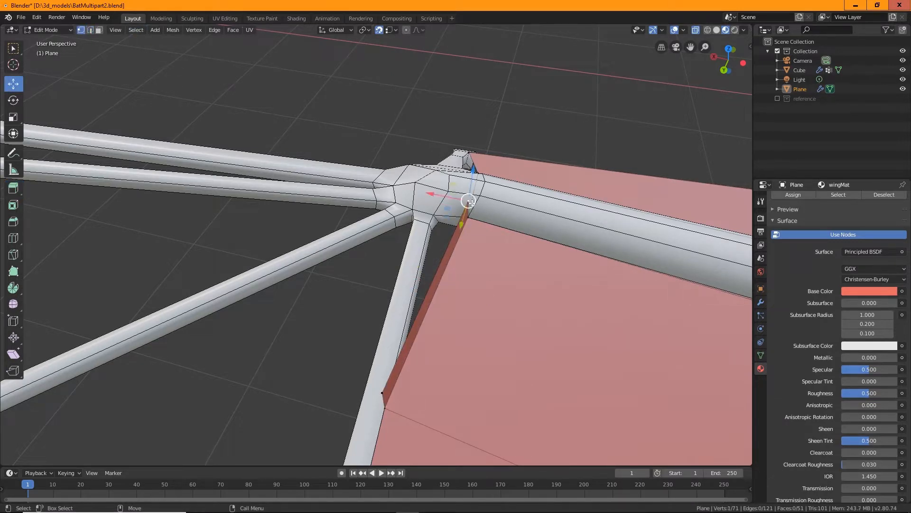
drag(470, 203, 441, 212)
Snap the extruded edge's rear vertex onto the base of the rearmost finger
click(381, 389)
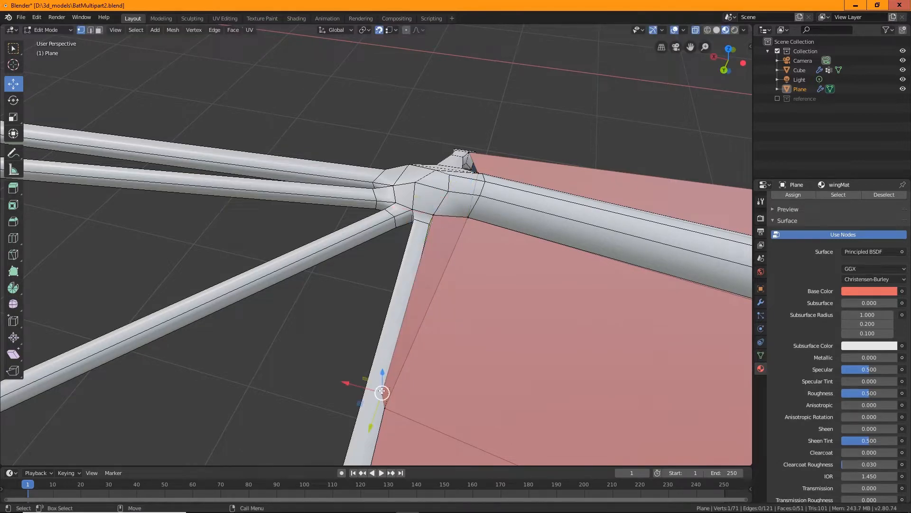
key(g)
click(429, 221)
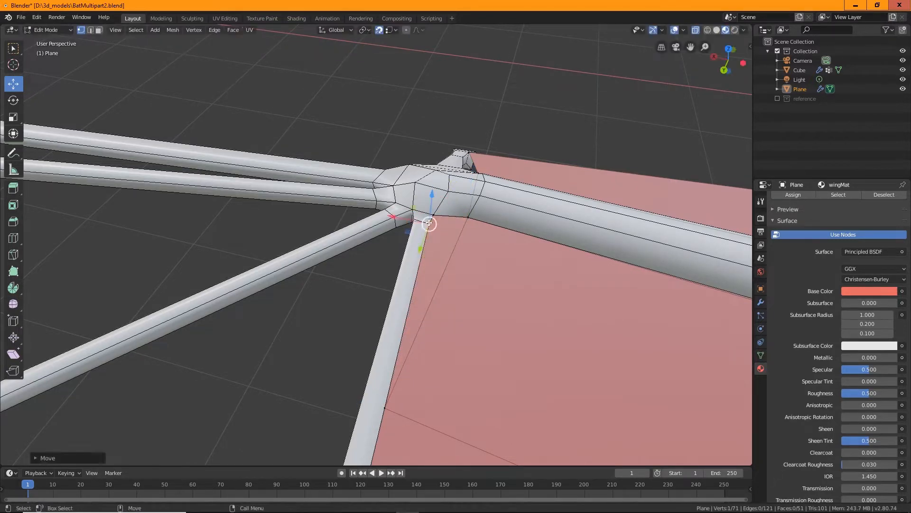
Examine the membrane's fit around the wrist, thumb gap and elbow, selecting the front edge beside the thumb in edge mode
middle_drag(427, 223, 441, 284)
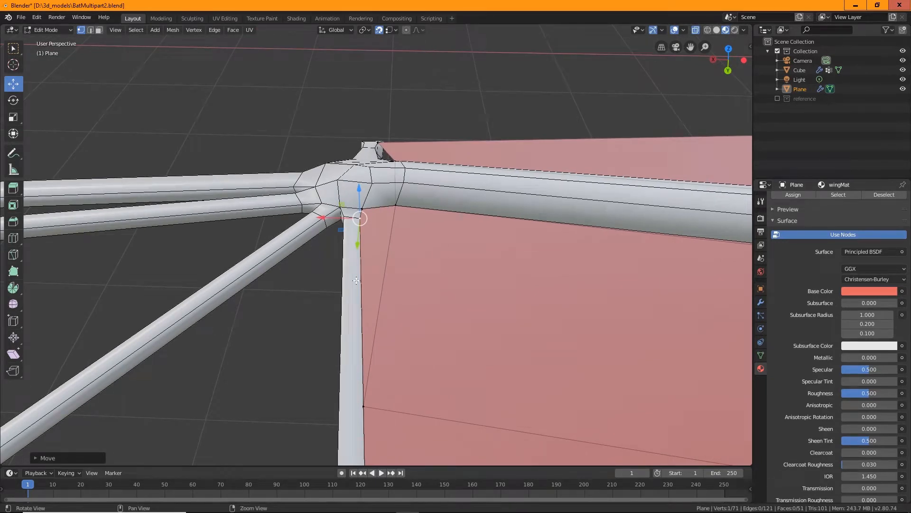
middle_drag(423, 210, 456, 237)
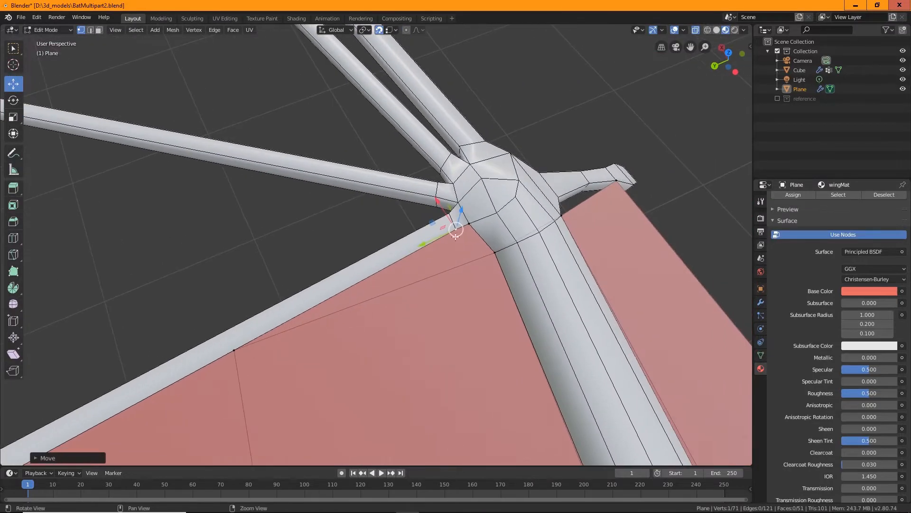
middle_drag(161, 270, 413, 283)
click(431, 278)
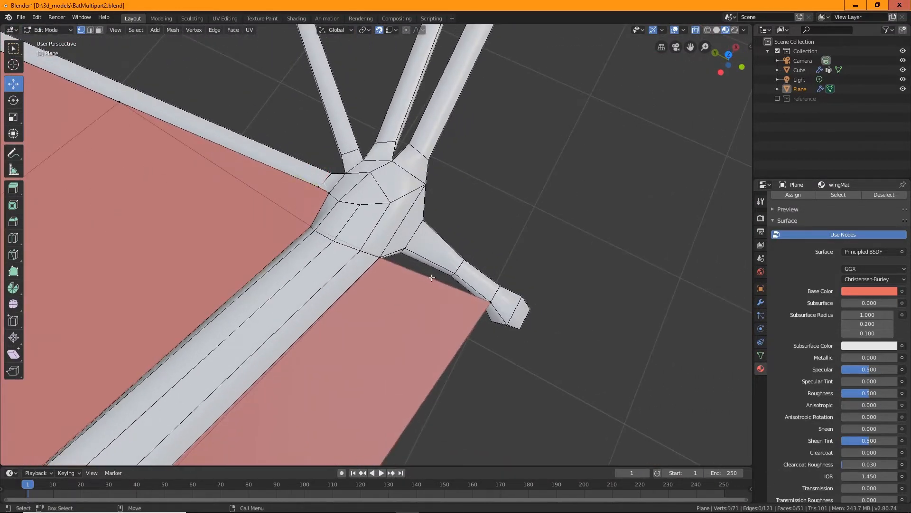
click(90, 30)
click(419, 272)
middle_drag(479, 318, 398, 217)
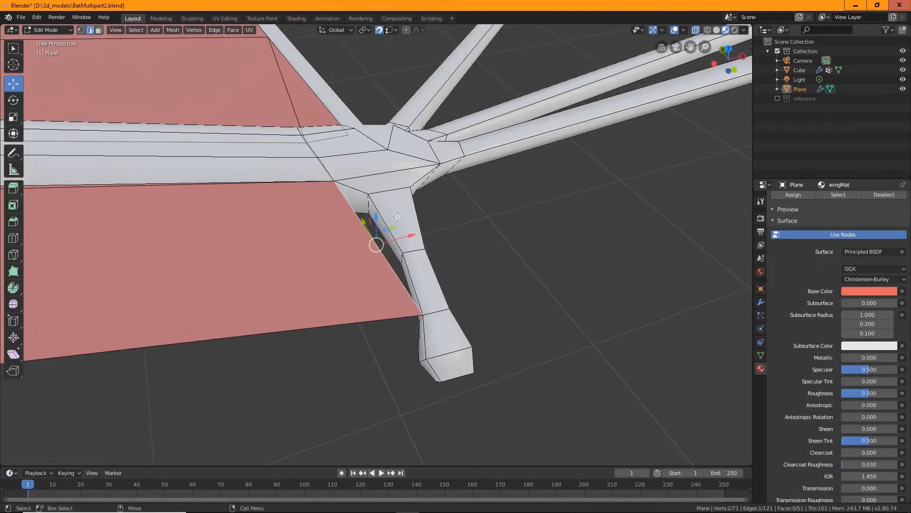
middle_drag(304, 237, 367, 163)
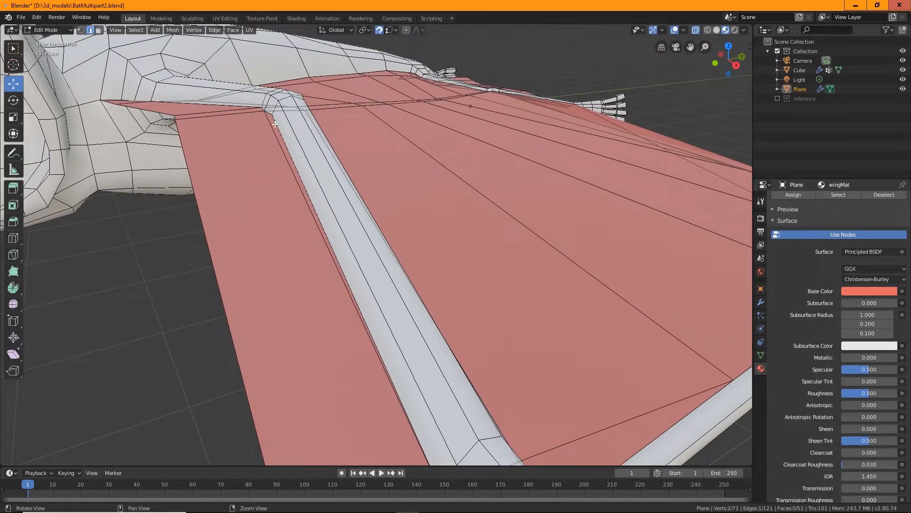
middle_drag(273, 117, 542, 286)
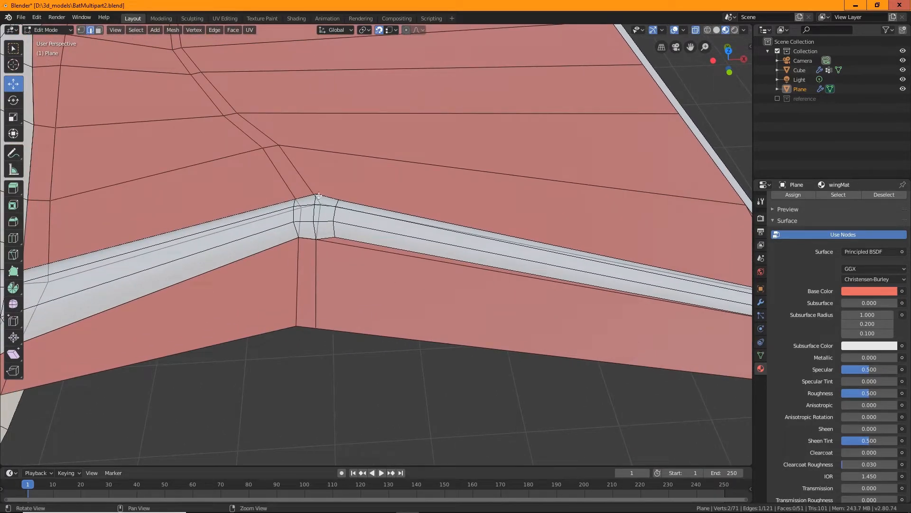
middle_drag(318, 196, 333, 299)
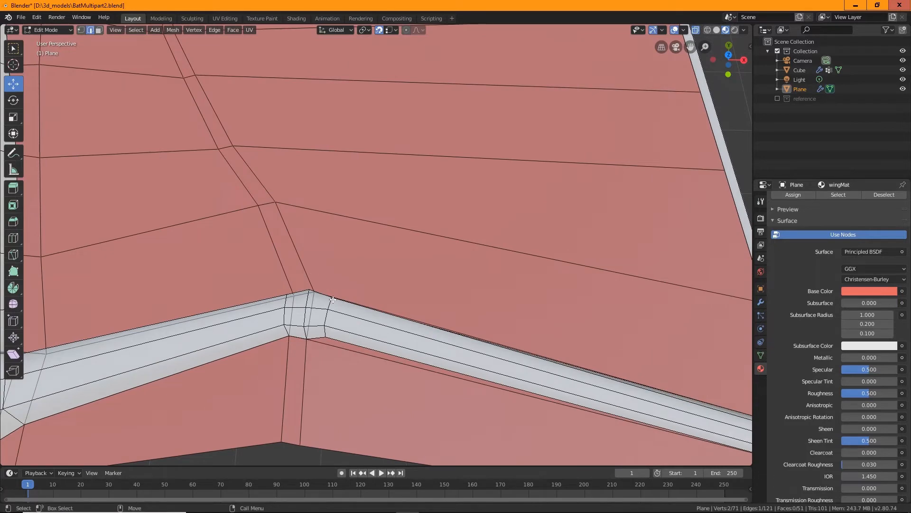
middle_drag(417, 299, 325, 254)
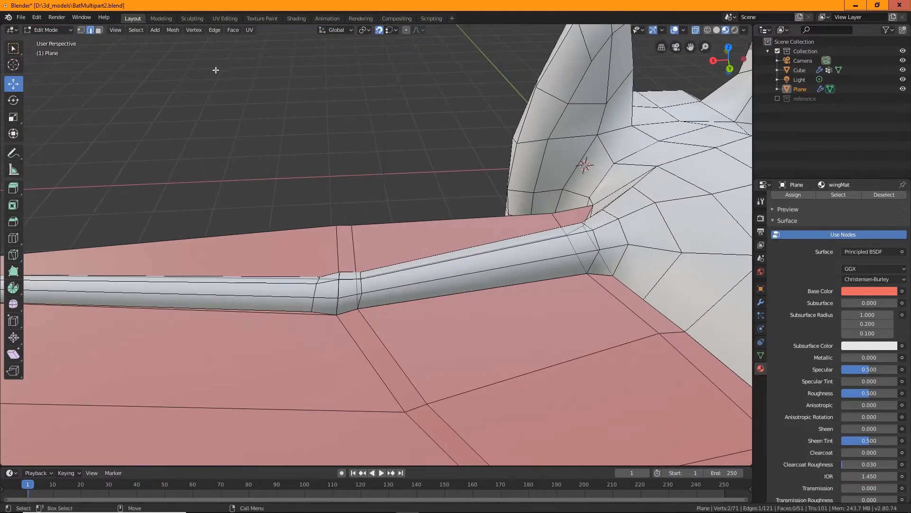
In vertex mode, snap the membrane's outer vertex behind the elbow onto the elbow's corner on the forearm side
shift+click(81, 30)
shift+click(82, 30)
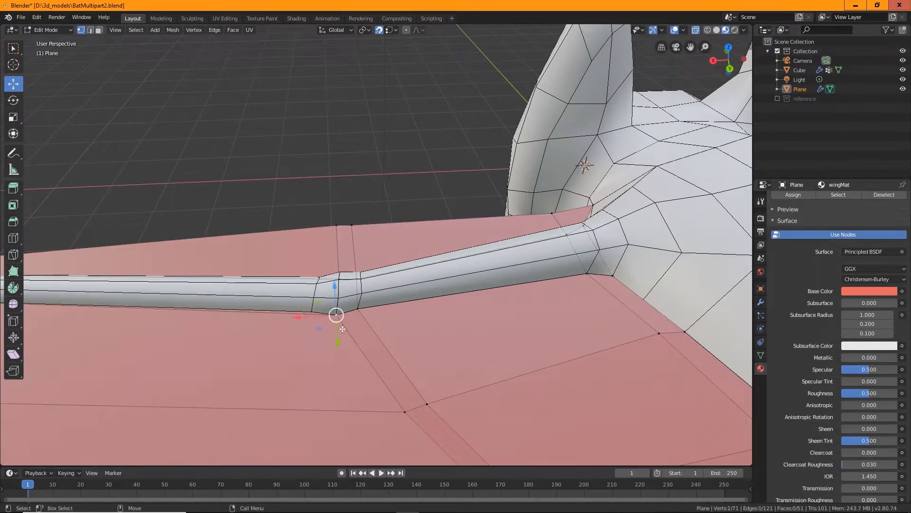
drag(335, 313, 311, 311)
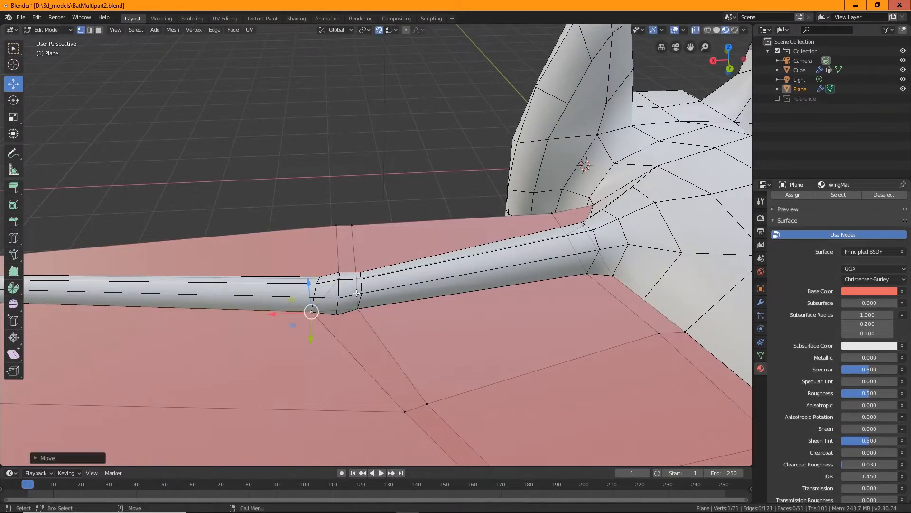
Snap the membrane's outer vertex in front of the elbow onto the elbow's front corner on the forearm side
middle_drag(357, 292, 339, 188)
drag(335, 197, 315, 204)
middle_drag(285, 256, 378, 265)
shift+middle_drag(363, 375, 430, 296)
drag(408, 300, 365, 293)
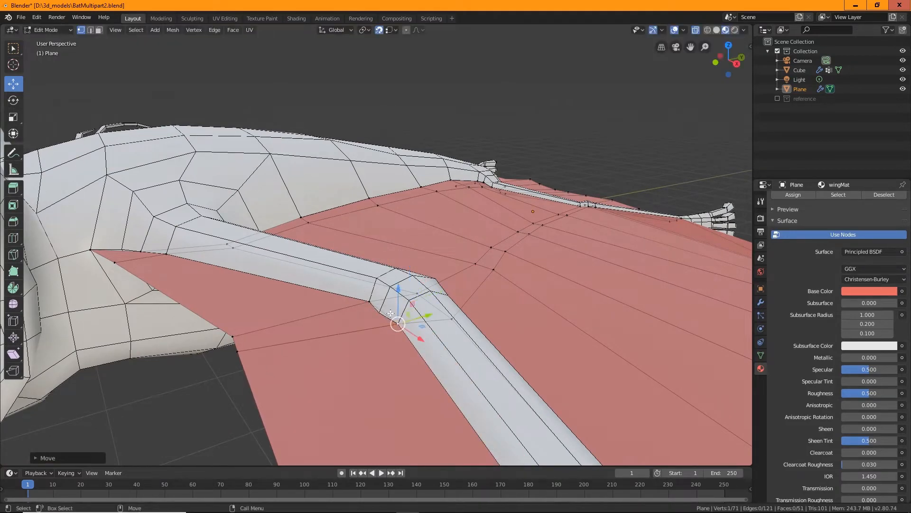
middle_drag(390, 314, 352, 312)
scroll(347, 310, down, 3)
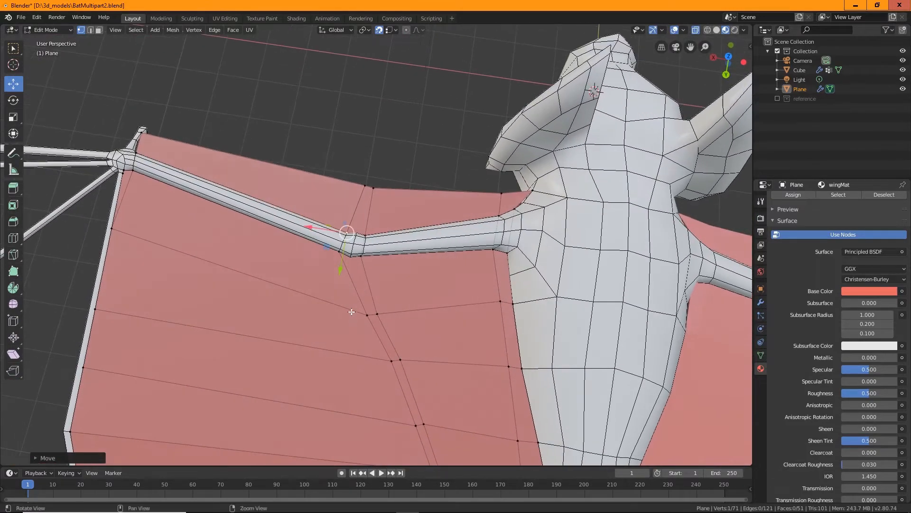
Spread the two leading-edge vertices ahead of the elbow, moving the outer one toward the wrist and the inner one toward the body
click(364, 184)
drag(326, 179, 291, 174)
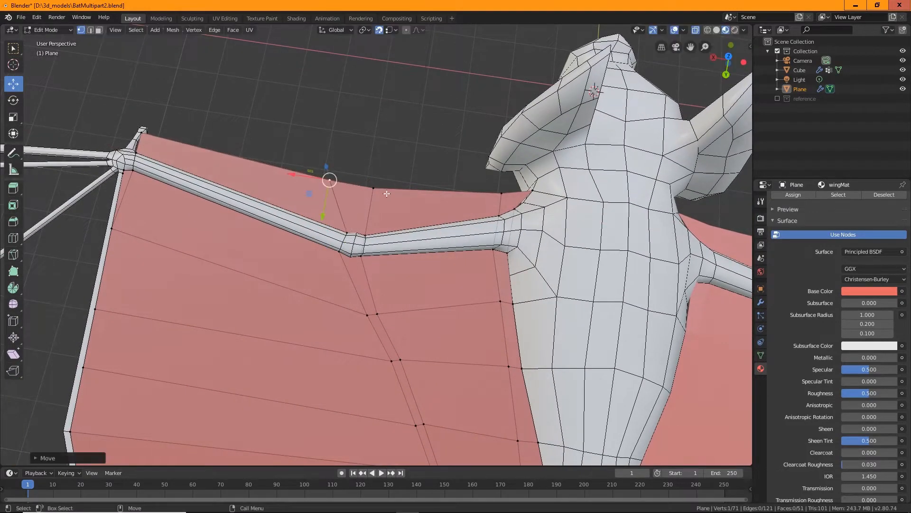
click(374, 188)
key(g)
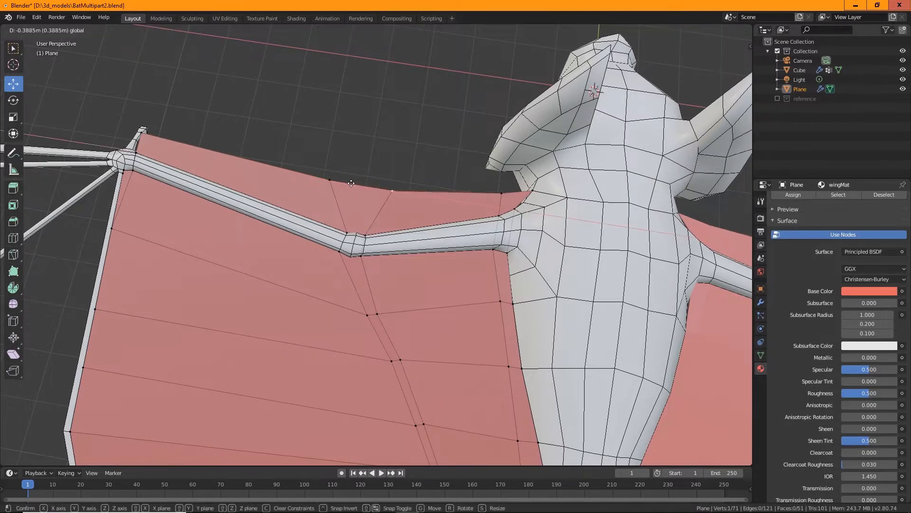
key(Return)
key(ctrl+z)
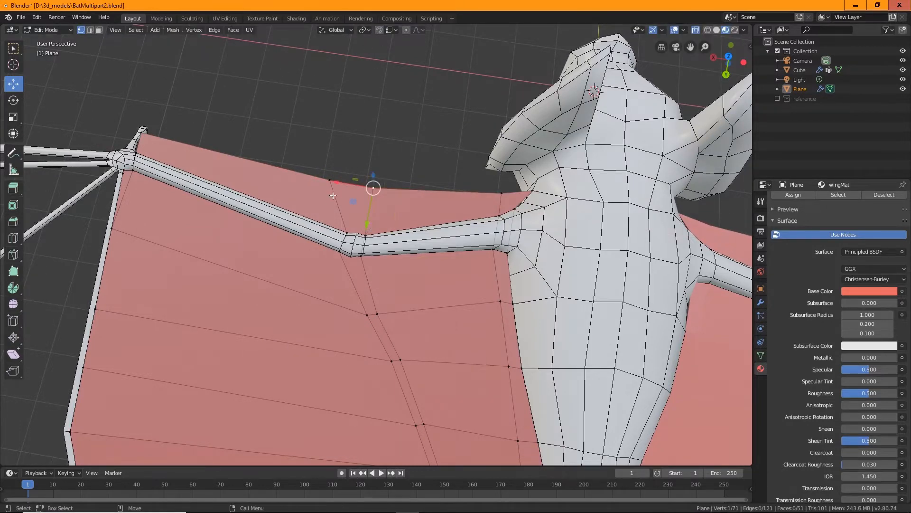
key(ctrl+shift+z)
Turn snapping on and snap the membrane's vertex in front of the shoulder onto the adjacent body vertex in the gap
middle_drag(337, 180, 421, 257)
scroll(421, 258, up, 6)
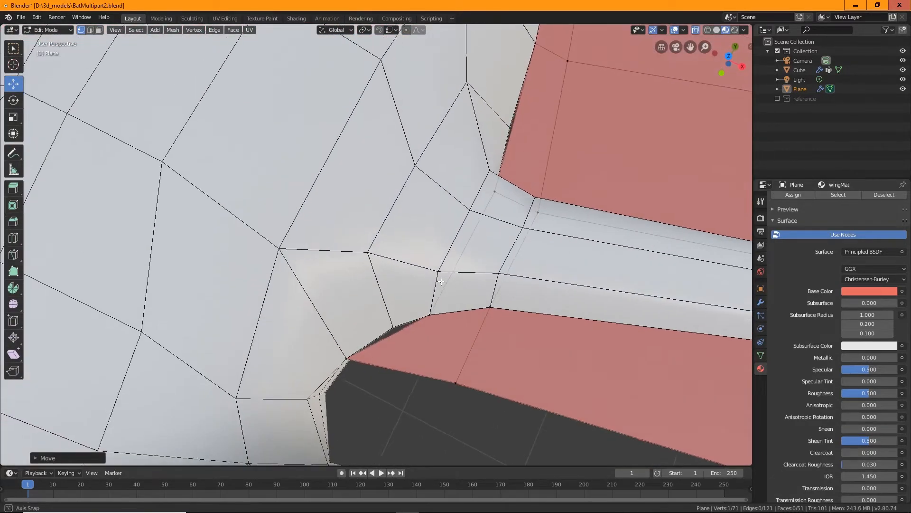
click(429, 316)
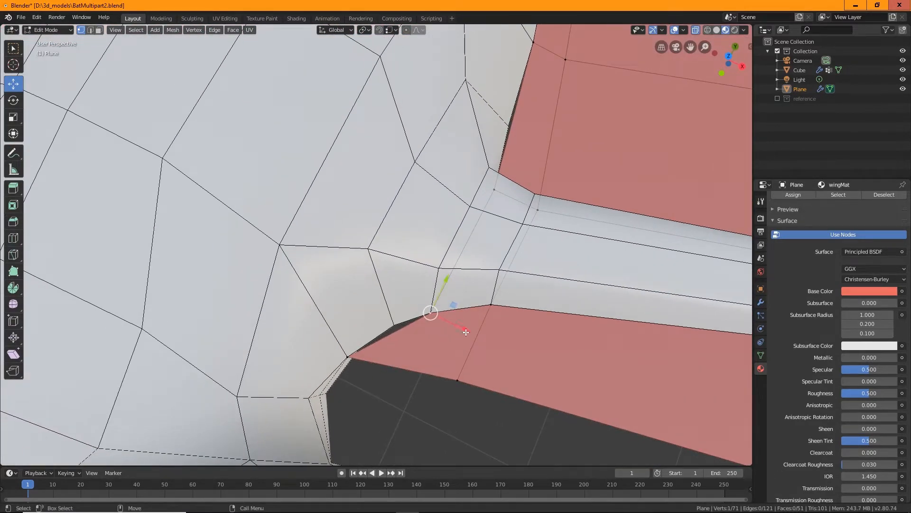
click(379, 30)
drag(437, 320, 422, 312)
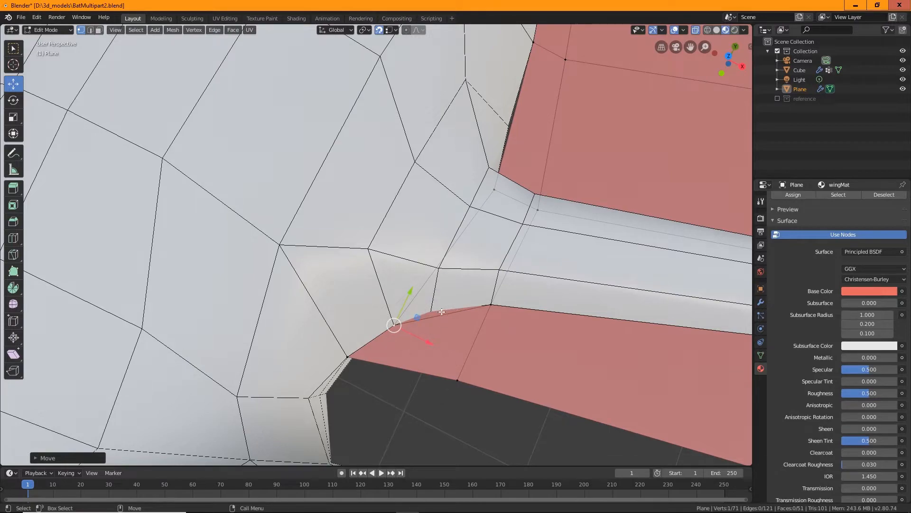
Snap the membrane's vertex behind the shoulder onto the next body vertex along the armpit
middle_drag(441, 311, 391, 275)
shift+middle_drag(477, 328, 387, 292)
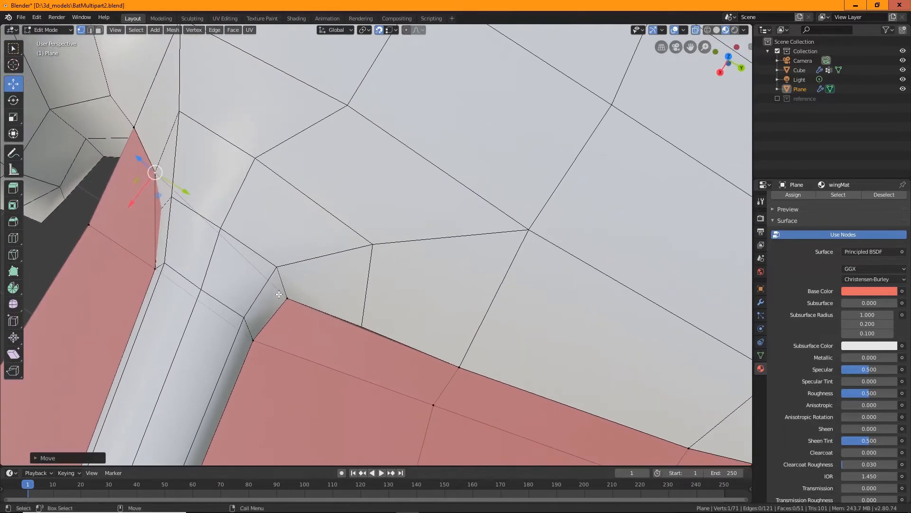
click(287, 298)
drag(287, 298, 361, 326)
middle_drag(459, 335, 433, 316)
middle_drag(428, 259, 441, 239)
scroll(500, 269, down, 5)
scroll(502, 267, up, 4)
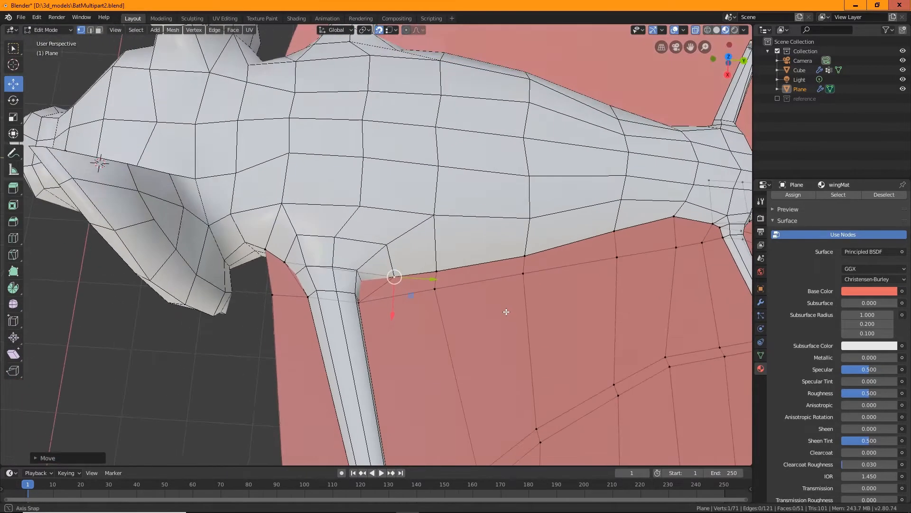
Merge the two neighbouring membrane vertices on the knee's outer side At Last, onto the one nearer the lower leg
scroll(411, 268, down, 3)
middle_drag(434, 238, 453, 310)
scroll(454, 310, down, 3)
scroll(393, 244, up, 8)
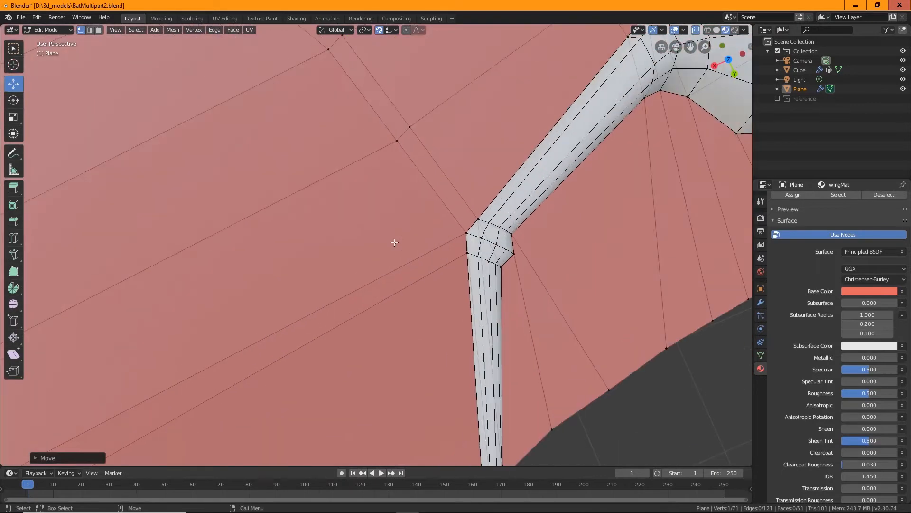
scroll(354, 218, up, 3)
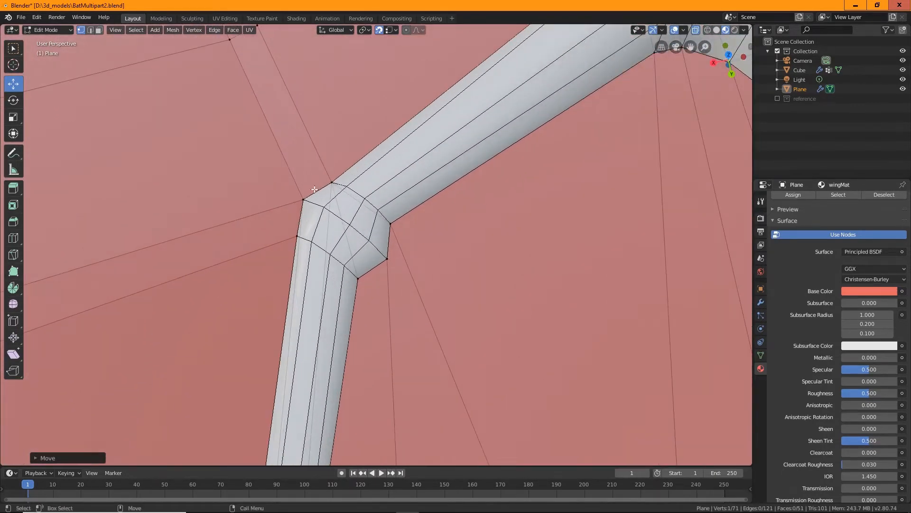
scroll(336, 207, down, 7)
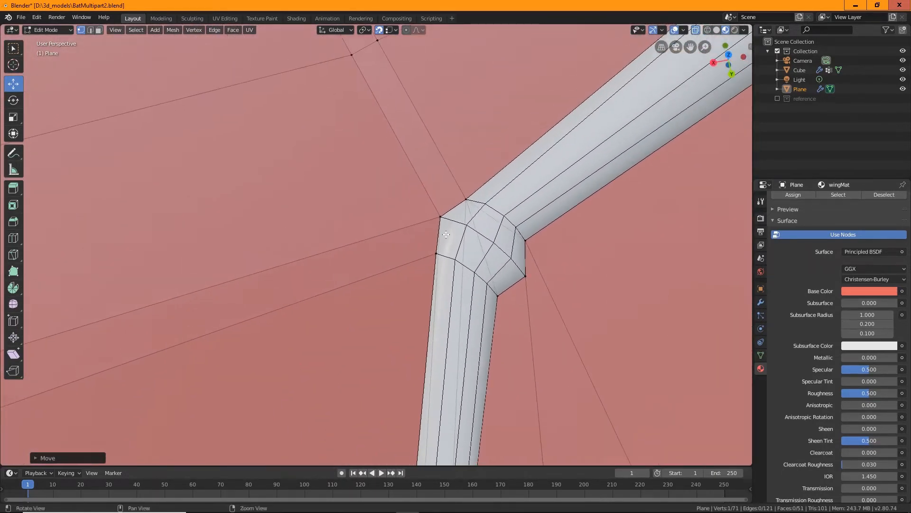
alt+middle_drag(419, 253, 252, 226)
scroll(501, 270, up, 6)
scroll(397, 242, up, 2)
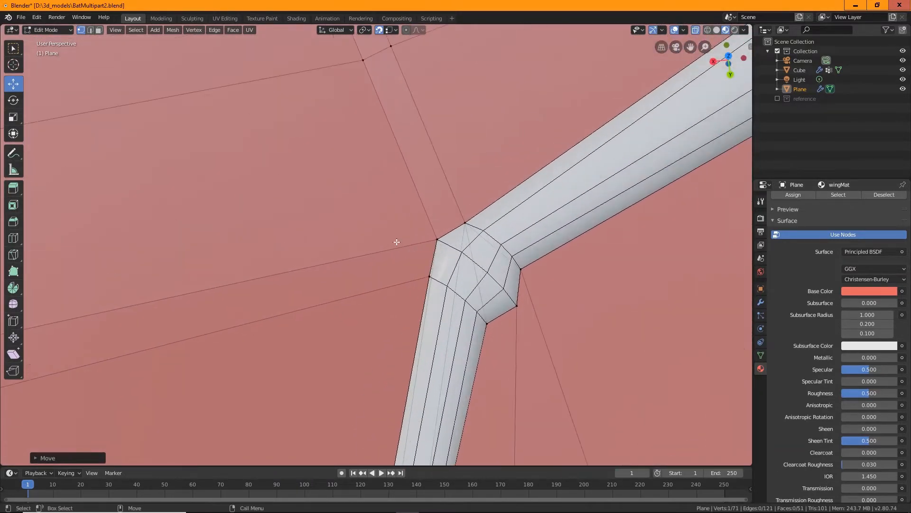
click(435, 236)
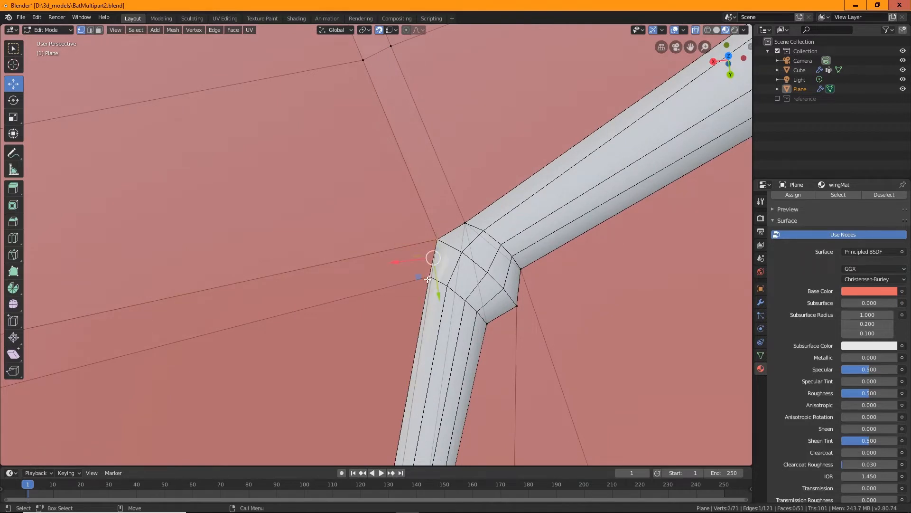
right_click(428, 278)
mouse_move(398, 449)
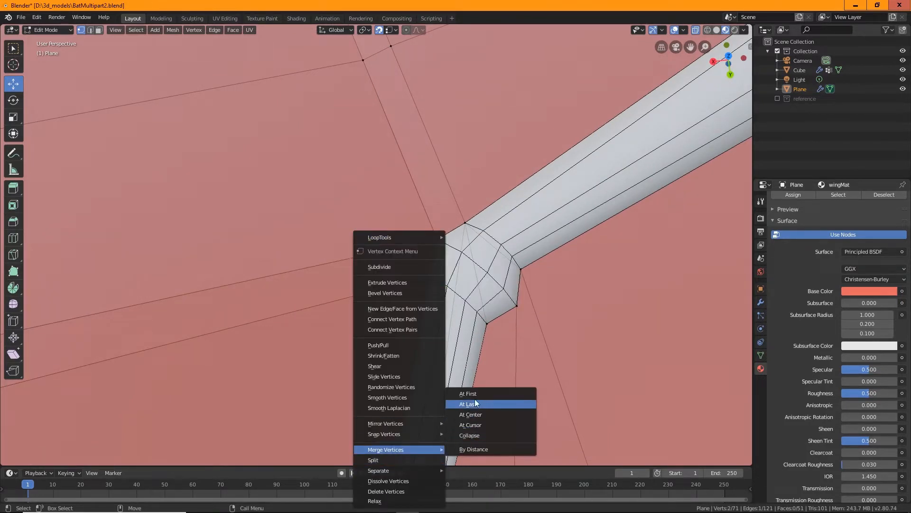
click(476, 403)
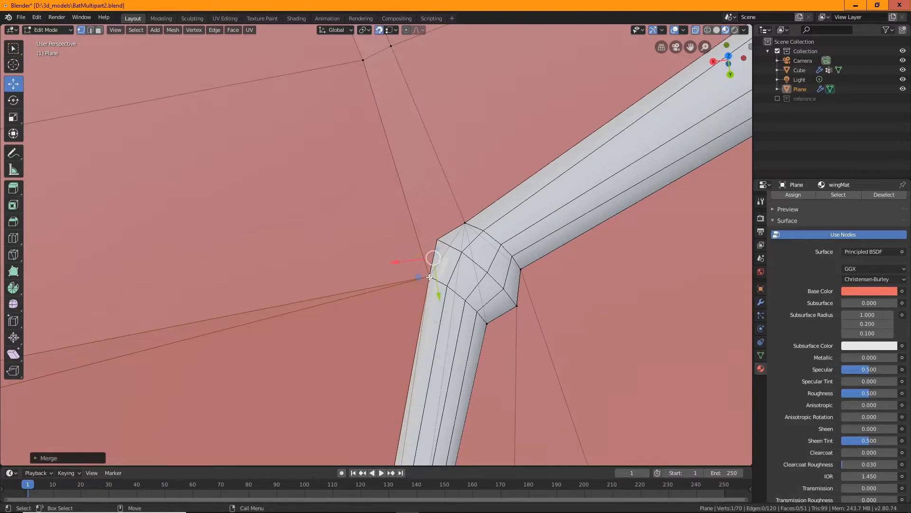
Merge the two closely spaced membrane vertices along the rearmost finger At Last, onto the one nearer the fingertip
middle_drag(285, 303, 135, 66)
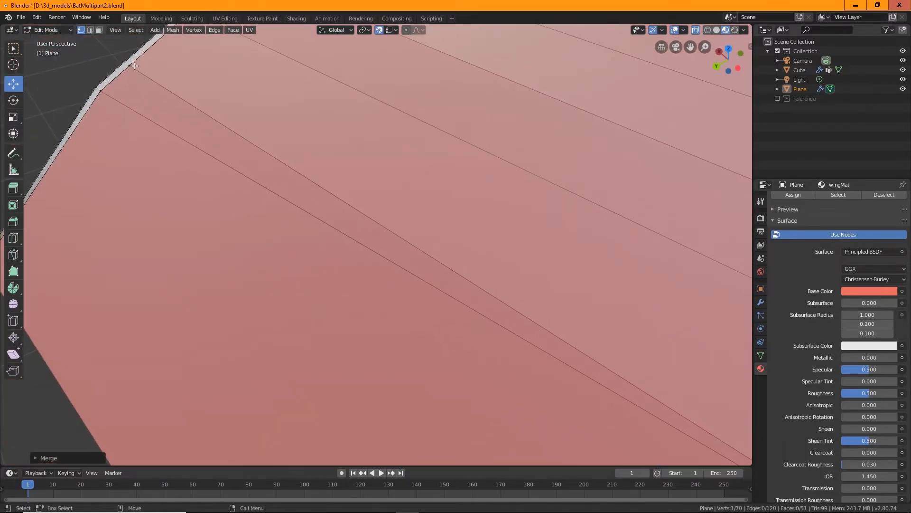
click(123, 68)
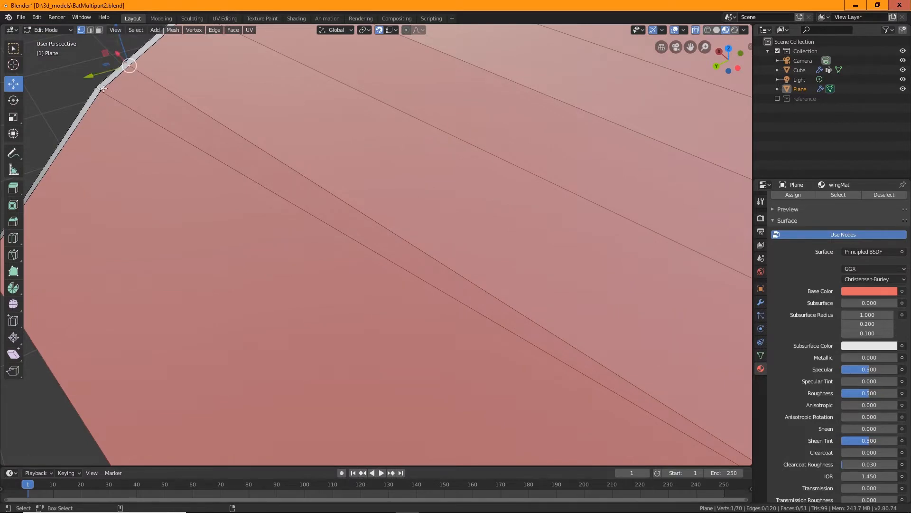
shift+click(103, 89)
right_click(104, 88)
mouse_move(84, 234)
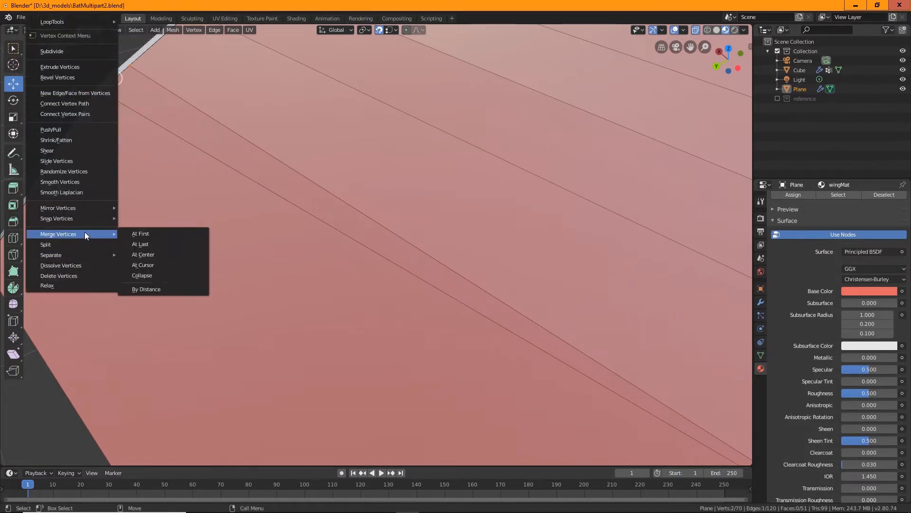
click(135, 244)
scroll(287, 263, down, 3)
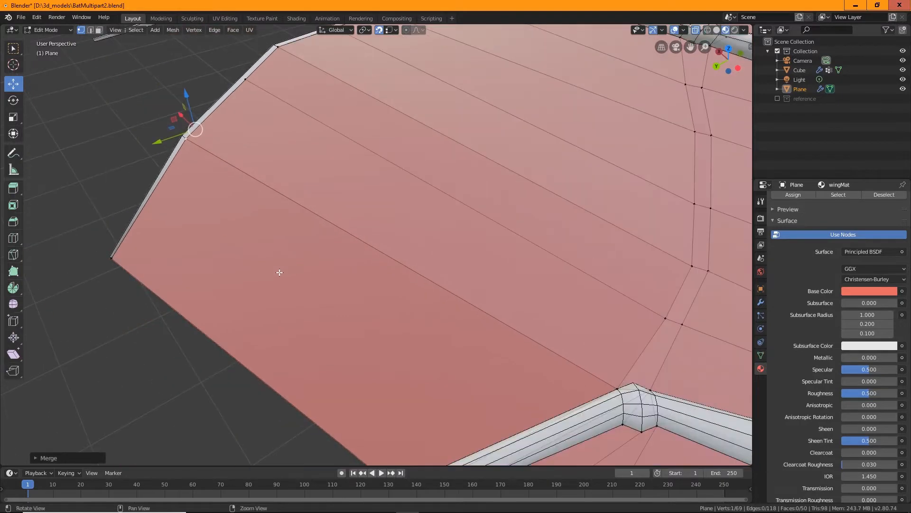
Switch snapping to Edge and slide the membrane vertex between the rearmost finger's last joints along the finger, slightly toward its tip
mouse_move(280, 272)
middle_down()
mouse_move(319, 250)
mouse_move(291, 326)
mouse_move(283, 266)
middle_up()
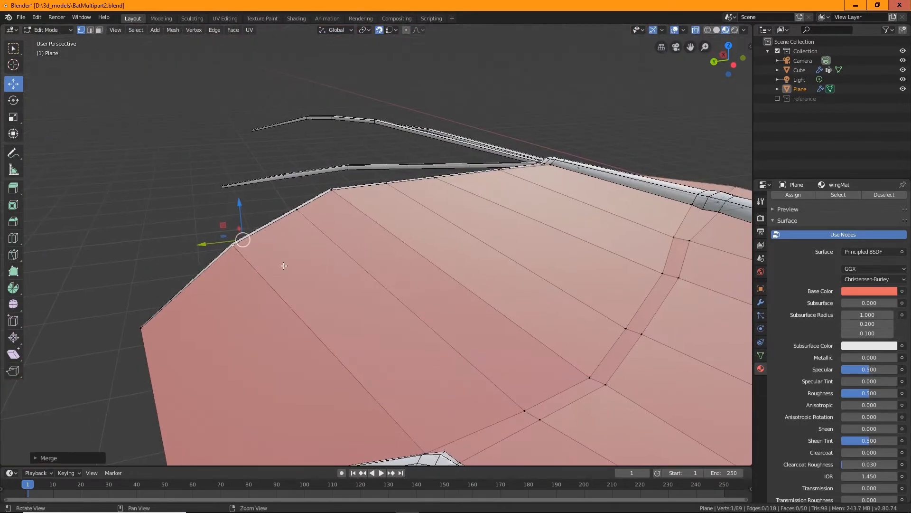
click(298, 210)
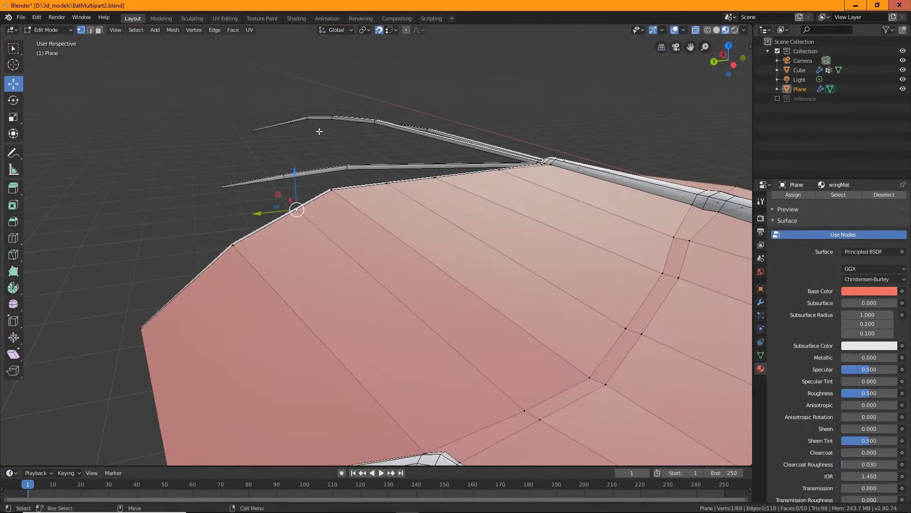
click(390, 29)
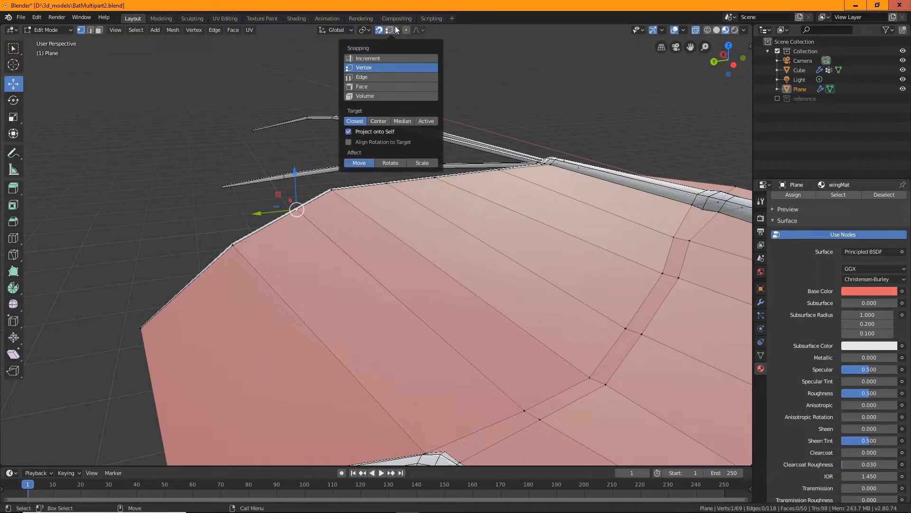
click(369, 77)
key(g)
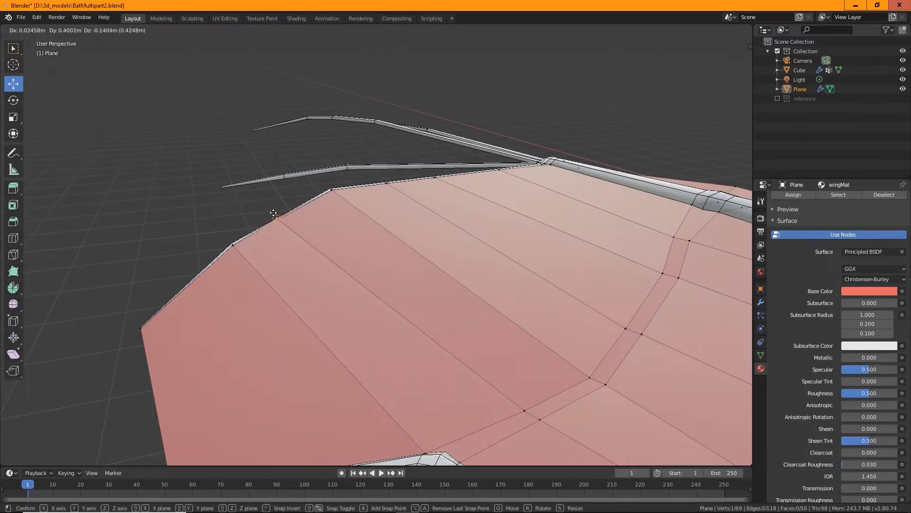
click(284, 216)
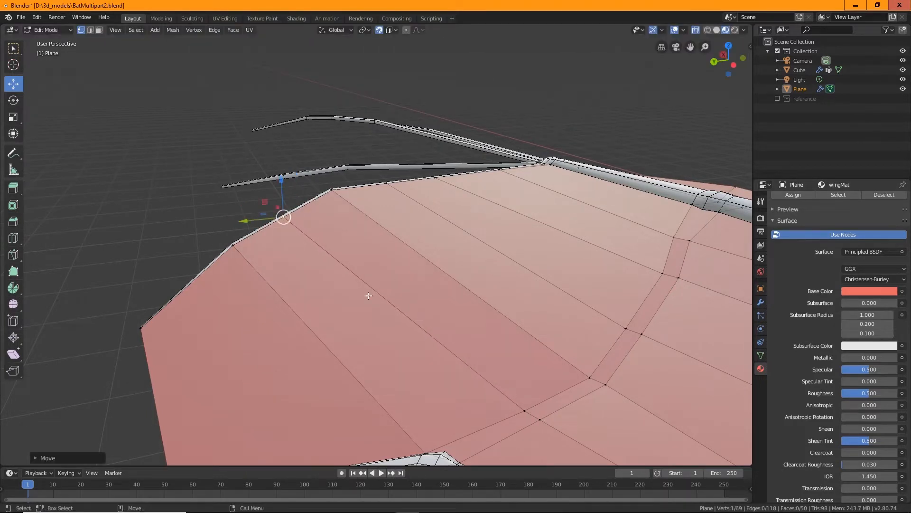
Turn snapping off and move the three rear vertices of the outer knee-to-elbow vertex row outward, away from the body
middle_drag(368, 297, 520, 309)
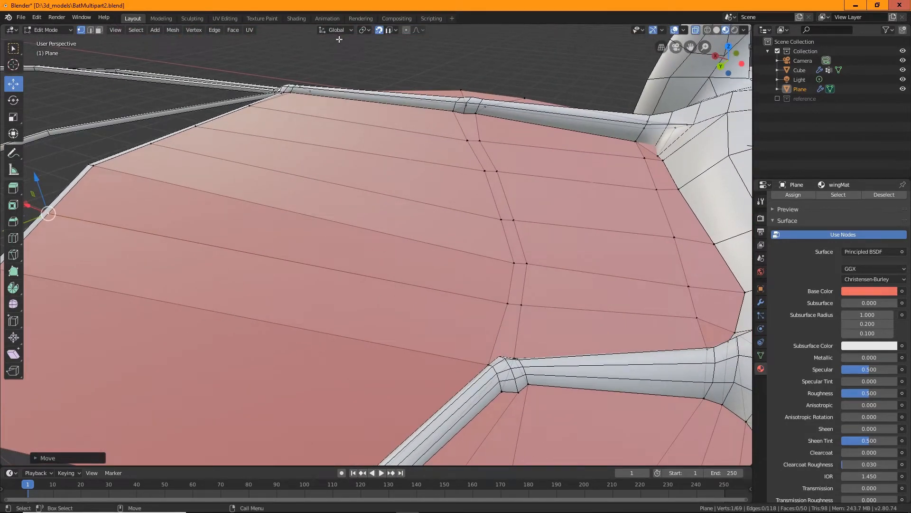
click(504, 301)
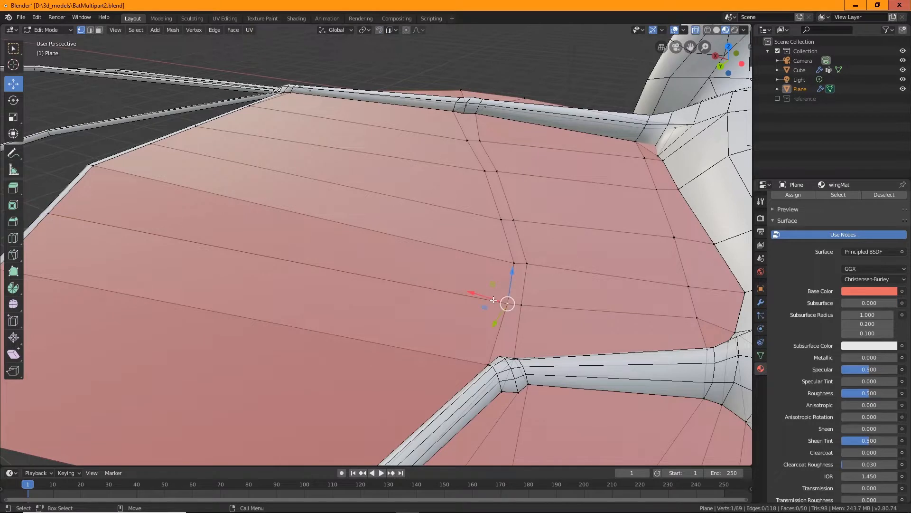
key(g)
click(536, 284)
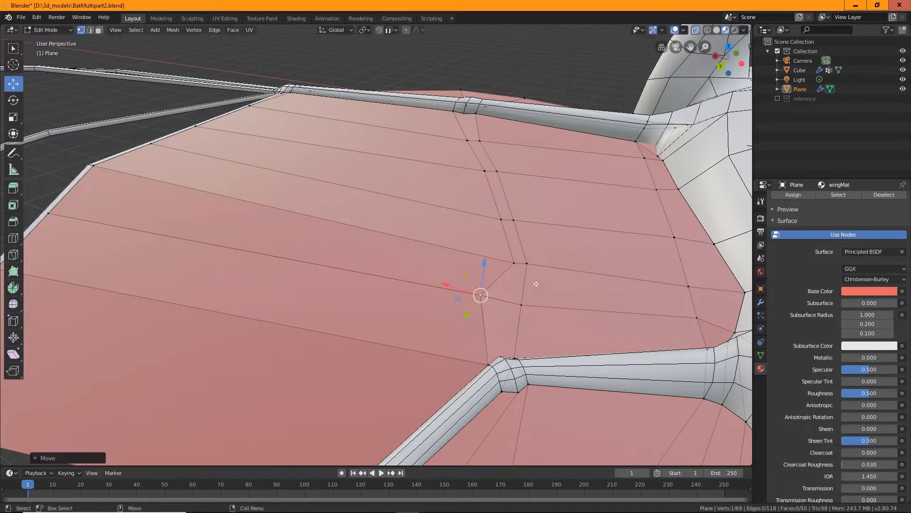
click(515, 263)
key(g)
click(478, 253)
click(477, 218)
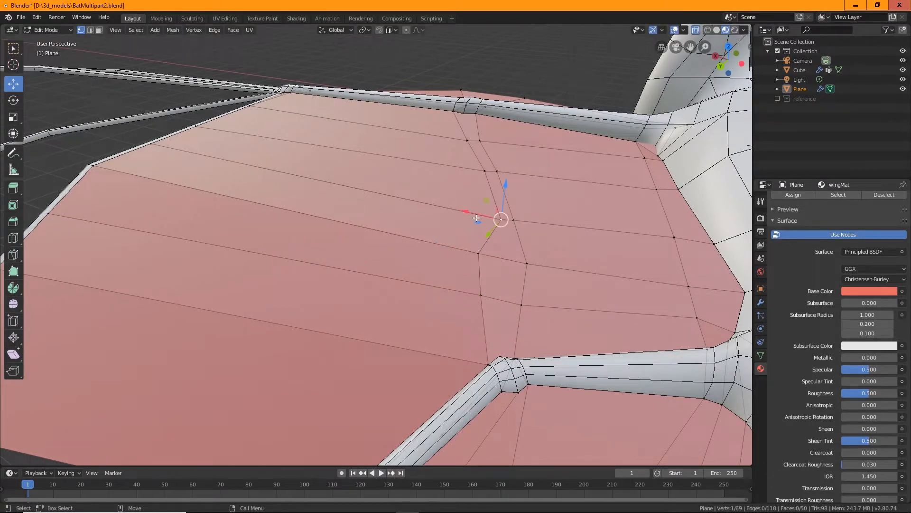
key(g)
click(464, 195)
Move the two vertices nearest the elbow in the outer row outward, and nudge the row's middle-rear vertex farther out
click(486, 171)
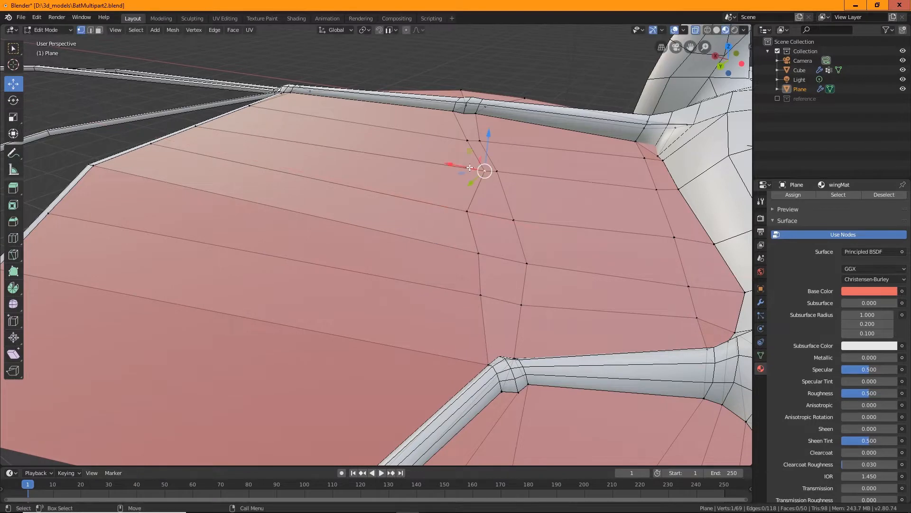
key(g)
click(460, 167)
click(468, 141)
key(g)
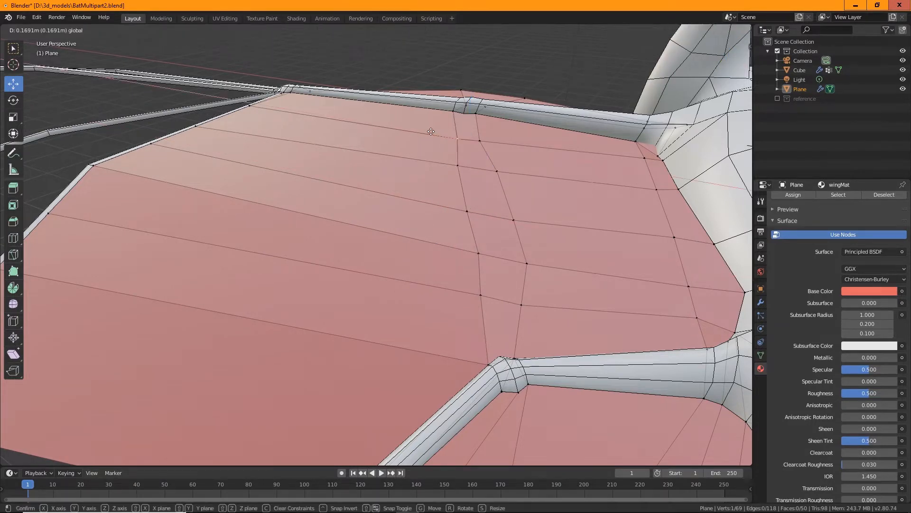
click(434, 132)
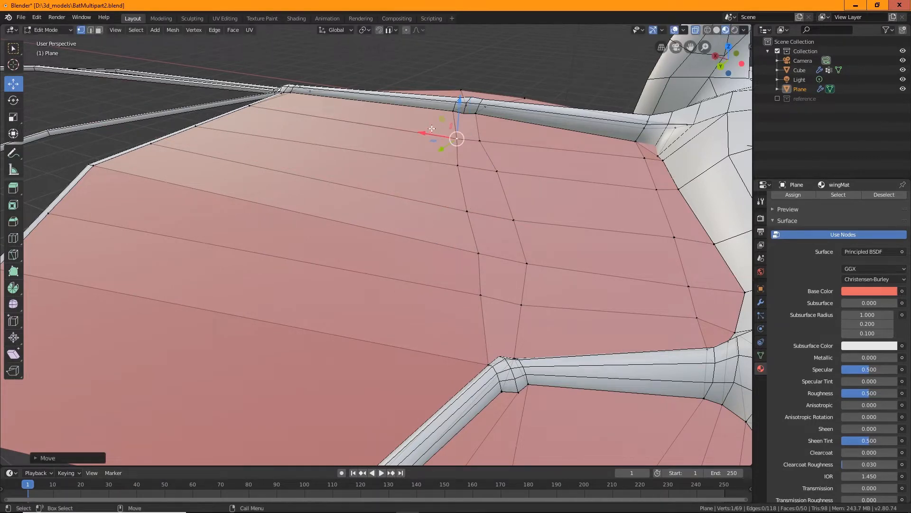
key(g)
click(421, 127)
click(478, 253)
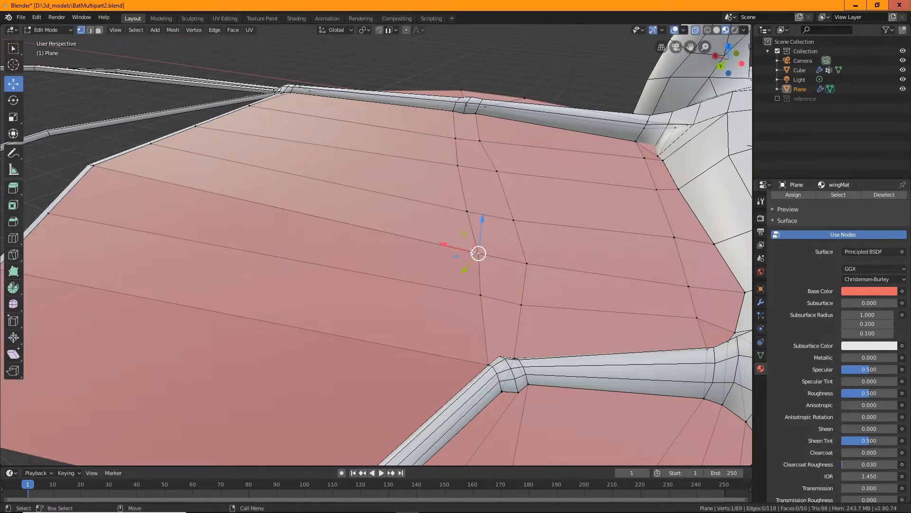
key(g)
click(448, 245)
Adjust the position of the vertex nearest the elbow in the inner knee-to-elbow row
middle_drag(448, 245, 508, 277)
click(485, 300)
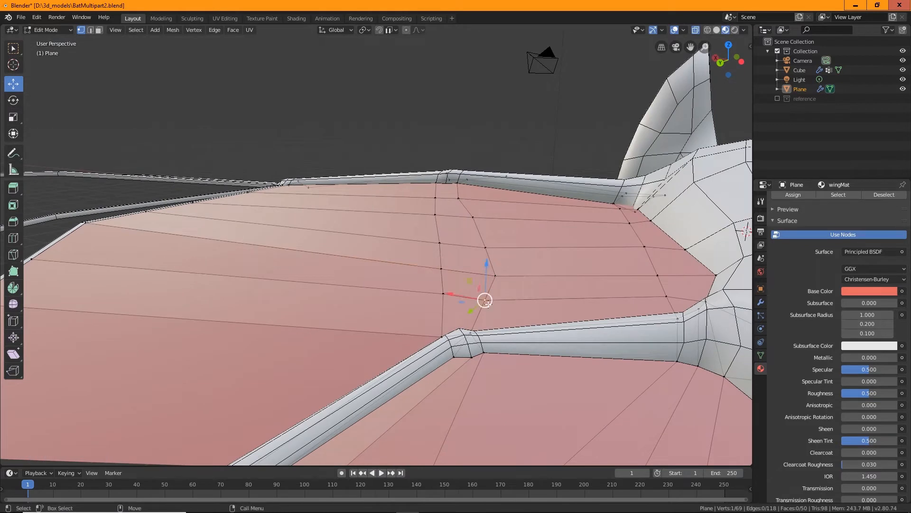
click(469, 197)
key(g)
click(476, 227)
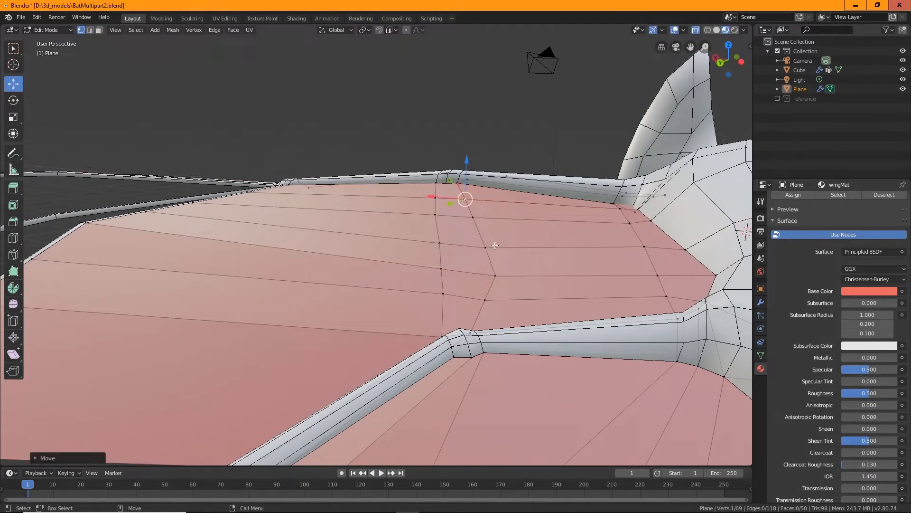
Raise the two middle-rear vertices of the inner row slightly, along with the one nearest the knee
click(485, 247)
shift+click(495, 276)
key(g)
click(489, 301)
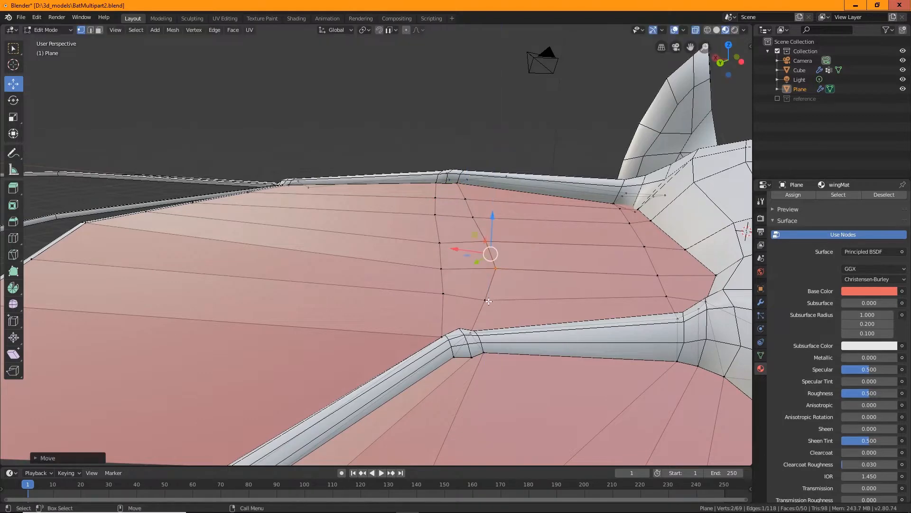
click(489, 301)
drag(488, 276, 486, 264)
Raise the second and third vertices from the knee in the outer row, and the second one in the inner row
middle_drag(541, 236, 502, 273)
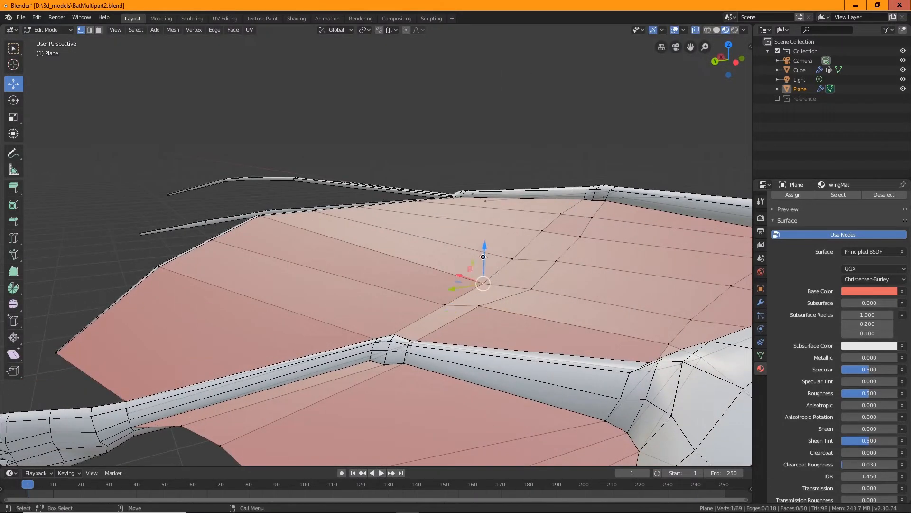
drag(483, 256, 513, 239)
click(511, 258)
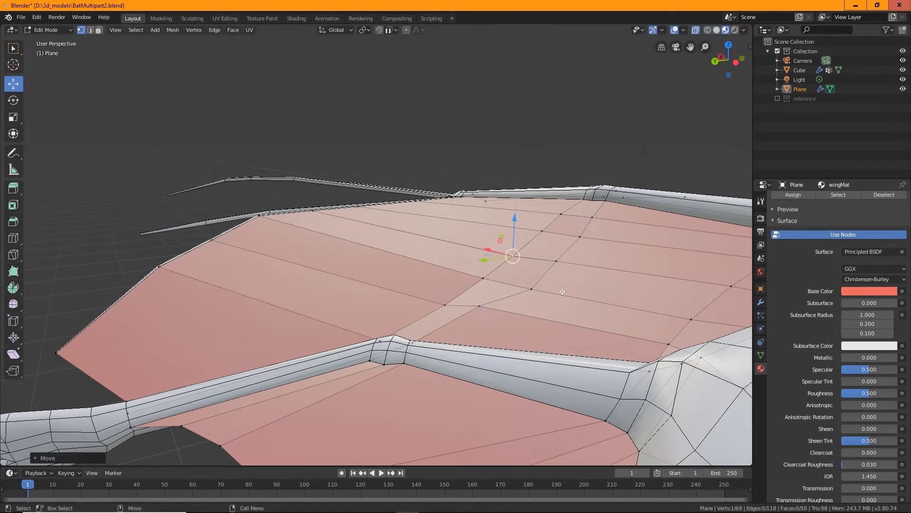
mouse_move(563, 289)
middle_down()
mouse_move(592, 276)
mouse_move(576, 281)
middle_up()
click(520, 285)
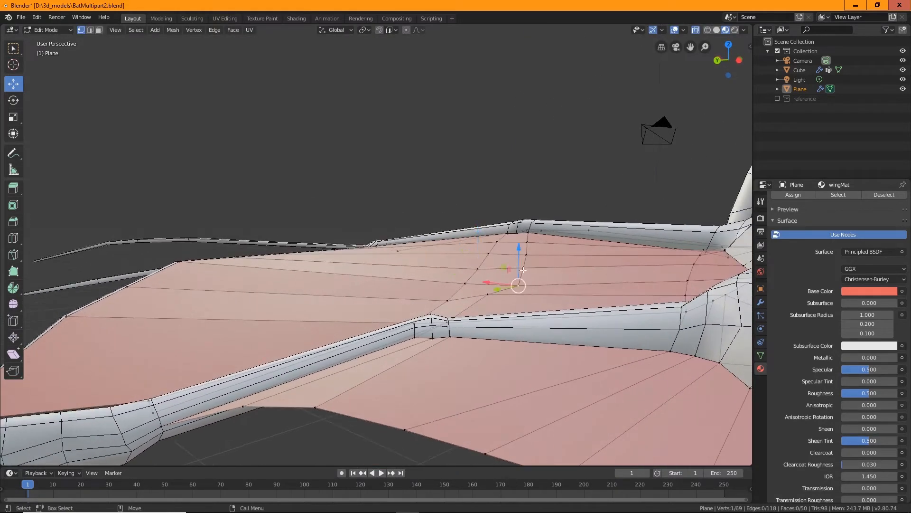
drag(518, 264, 516, 256)
middle_drag(559, 258, 574, 234)
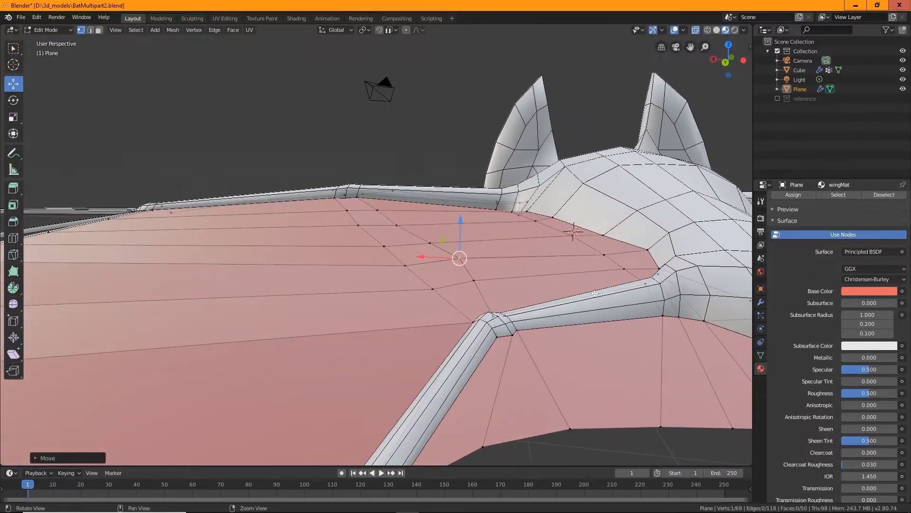
Move the wing membrane vertex under the knee joint slightly away from the leg
scroll(541, 350, down, 3)
middle_drag(541, 349, 474, 362)
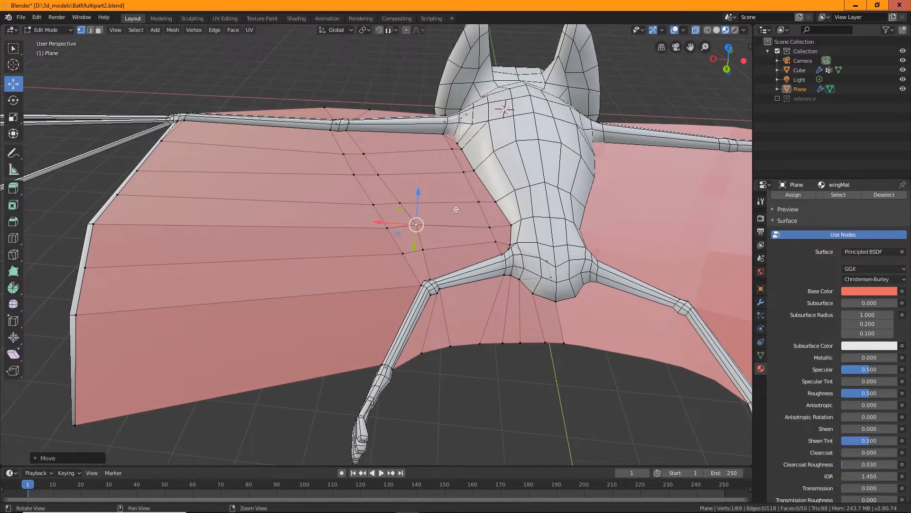
middle_drag(459, 306, 470, 218)
scroll(470, 218, up, 5)
shift+middle_drag(533, 220, 448, 301)
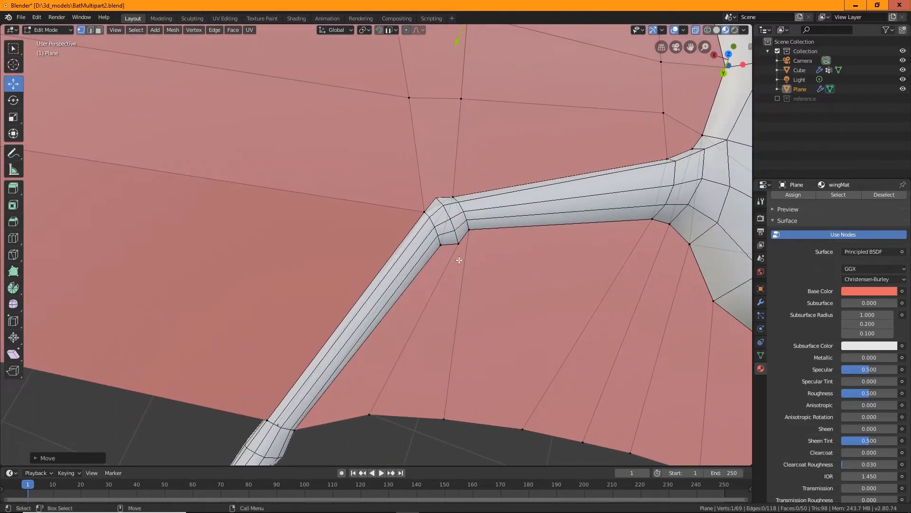
click(459, 245)
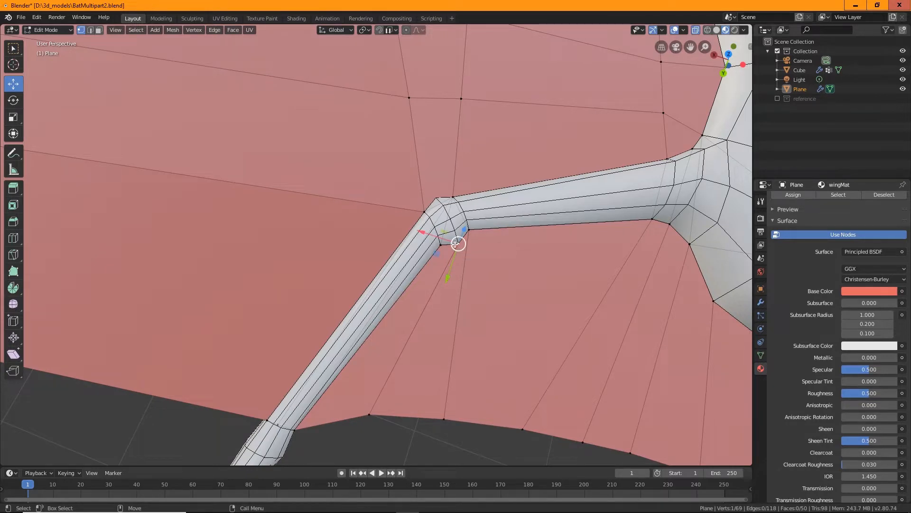
drag(458, 244, 449, 259)
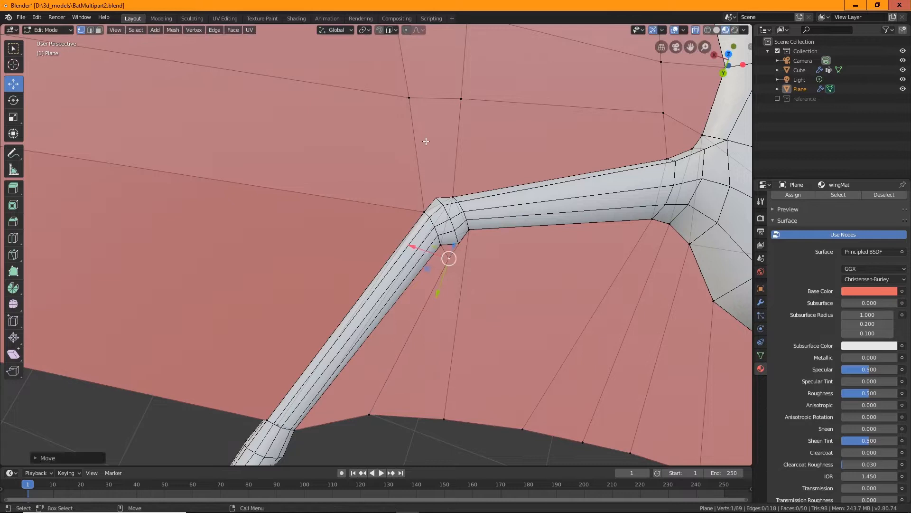
Enable snapping to vertices and merge the two adjacent membrane vertices under the knee at their center
click(390, 31)
click(377, 70)
click(377, 69)
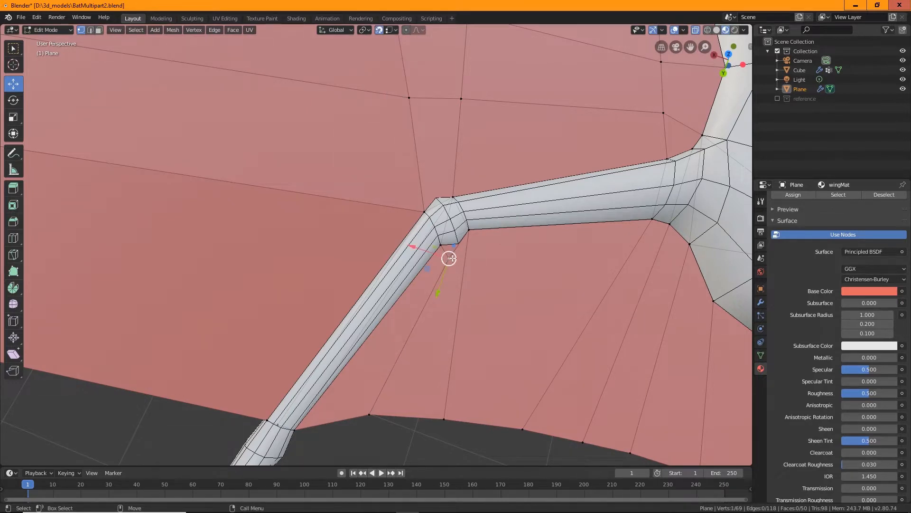
shift+click(437, 243)
right_click(441, 246)
mouse_move(425, 245)
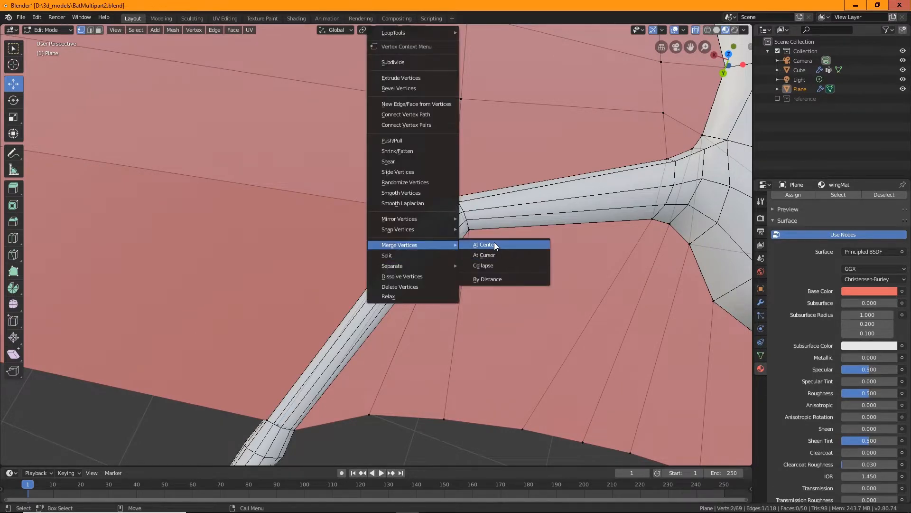
click(494, 245)
mouse_move(515, 311)
middle_down()
mouse_move(515, 283)
mouse_move(500, 322)
mouse_move(516, 298)
middle_up()
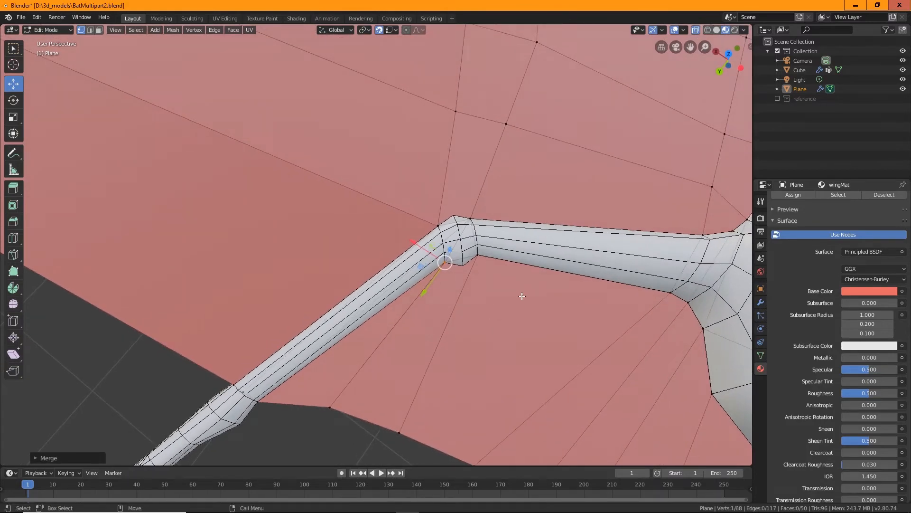
Extrude a membrane edge at the wrist and fit the new vertices against the base of the thumb
scroll(478, 317, down, 3)
middle_drag(467, 349, 433, 341)
scroll(441, 328, down, 2)
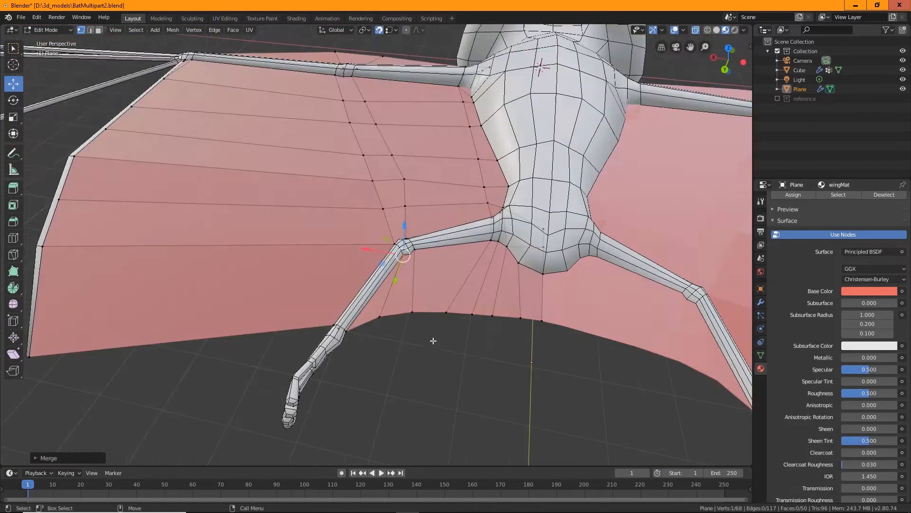
scroll(516, 260, down, 4)
middle_drag(575, 281, 519, 280)
click(460, 264)
shift+click(434, 405)
key(e)
click(383, 257)
key(w)
middle_drag(383, 258, 412, 303)
click(14, 84)
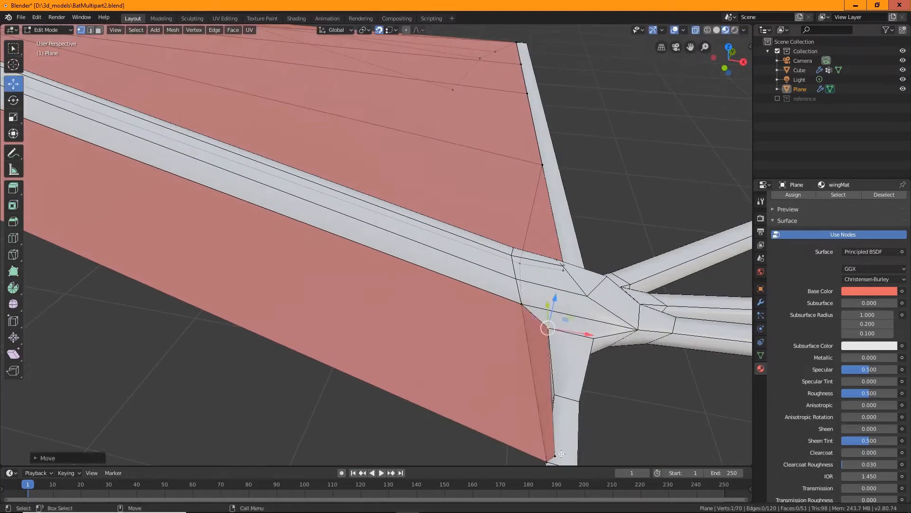
Bridge the two open membrane edges at the wrist with a new face
middle_drag(550, 427, 484, 408)
click(90, 30)
click(450, 266)
shift+click(454, 349)
right_click(418, 228)
click(418, 228)
scroll(290, 98, down, 4)
middle_drag(290, 98, 360, 190)
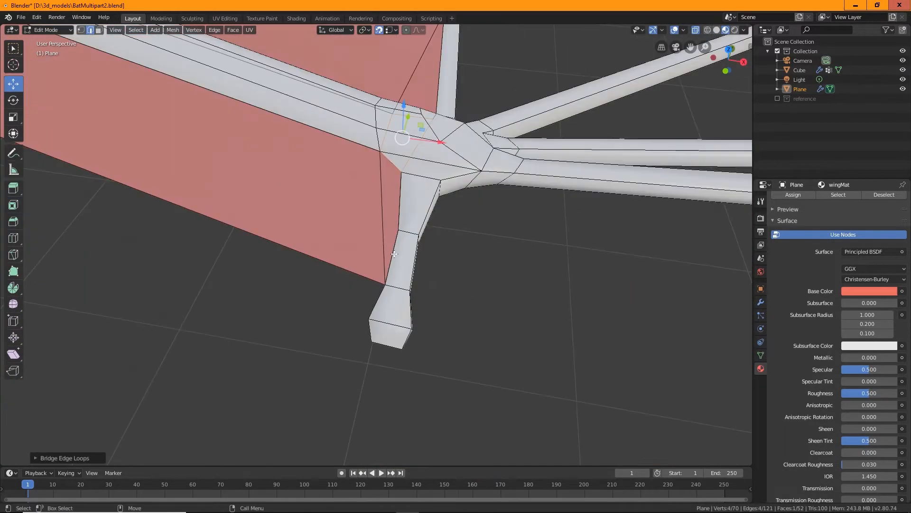
Select the membrane border edges from the thumb along the innermost finger and extrude them into a new strip
click(395, 233)
middle_drag(394, 233, 171, 61)
shift+click(461, 244)
click(13, 188)
drag(337, 232, 378, 242)
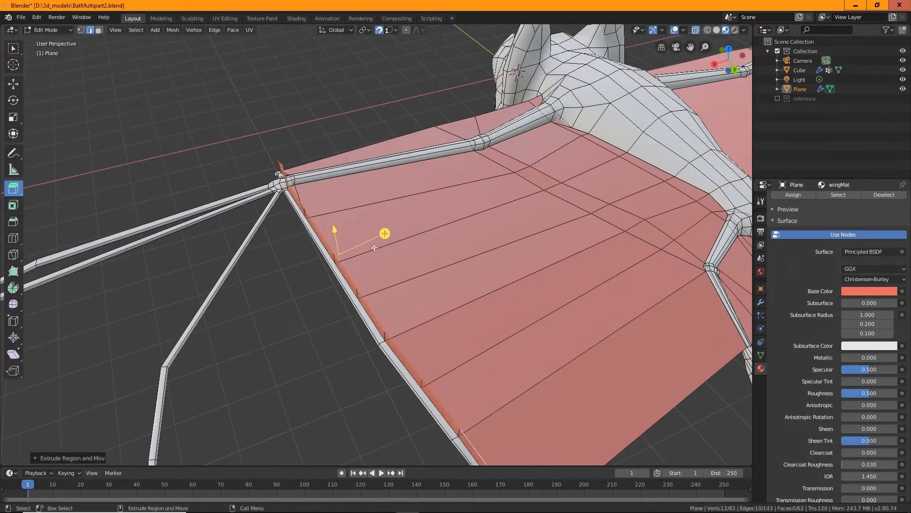
Extrude the same border edges a second time and pull the new row outward past the innermost finger
click(14, 84)
middle_drag(284, 284, 284, 247)
click(13, 188)
click(13, 84)
drag(241, 160, 244, 181)
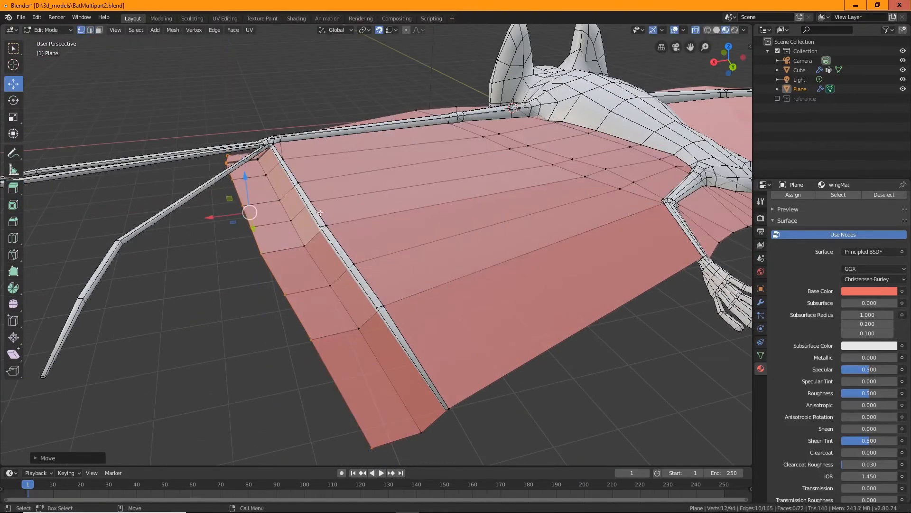
Snap the inner row's vertices from the fingertip to mid-finger onto the outer side of the innermost finger
click(422, 432)
drag(421, 433, 448, 408)
middle_drag(247, 304, 315, 311)
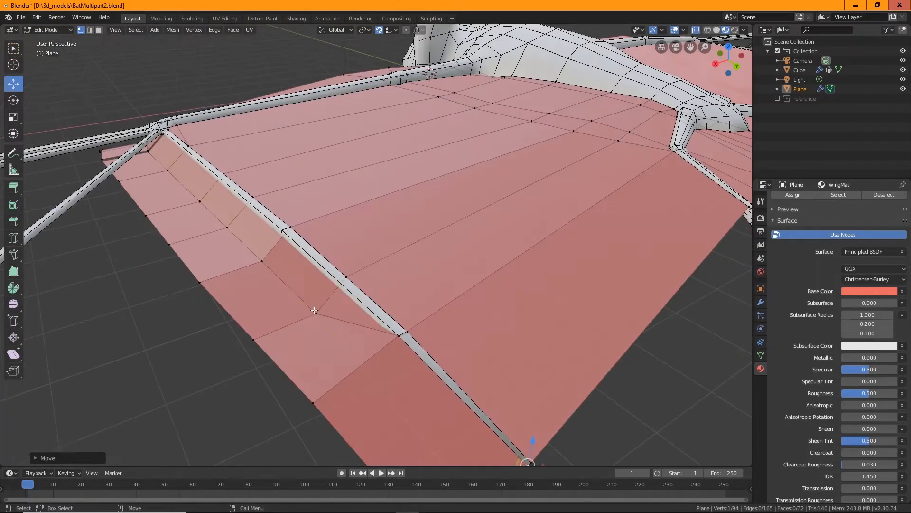
click(315, 311)
drag(315, 311, 347, 279)
click(264, 261)
drag(264, 261, 286, 228)
middle_drag(142, 327, 228, 290)
Bridge the open edges of the newly extruded membrane to add two faces
click(90, 30)
click(200, 316)
shift+click(206, 319)
click(215, 30)
shift+click(160, 373)
click(214, 30)
Snap the remaining inner-row vertices nearer the wrist onto the innermost finger
drag(241, 272, 265, 216)
middle_drag(265, 216, 214, 114)
click(90, 30)
click(82, 30)
click(335, 353)
drag(336, 354, 380, 303)
click(381, 303)
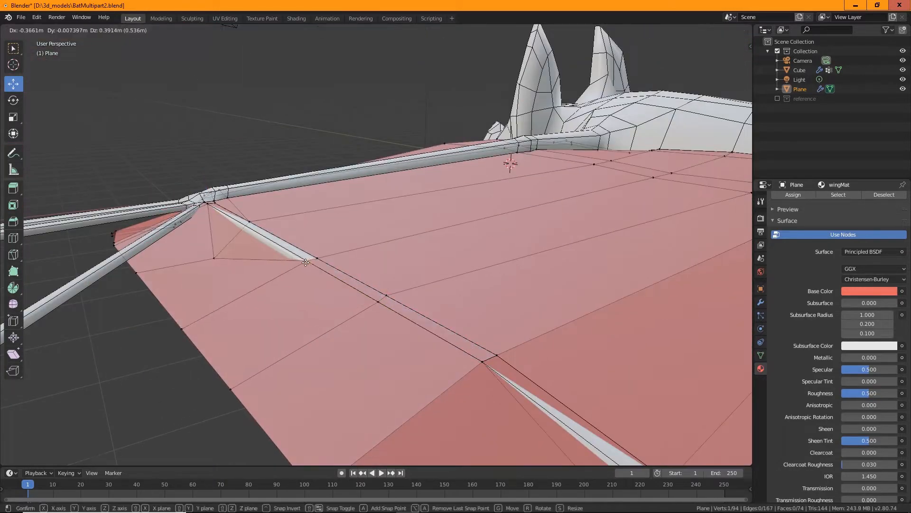
middle_drag(381, 303, 394, 238)
Snap the outer row's far vertices onto the tip, joints and lower shaft of the second finger
click(586, 353)
middle_drag(587, 353, 522, 228)
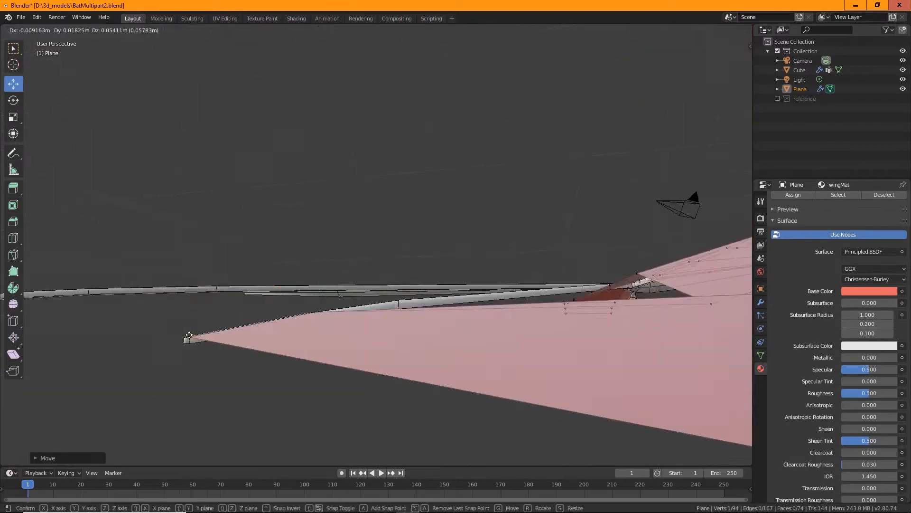
middle_drag(189, 338, 427, 247)
drag(409, 235, 222, 219)
click(392, 30)
click(382, 56)
drag(451, 280, 225, 274)
click(225, 274)
middle_drag(225, 274, 420, 124)
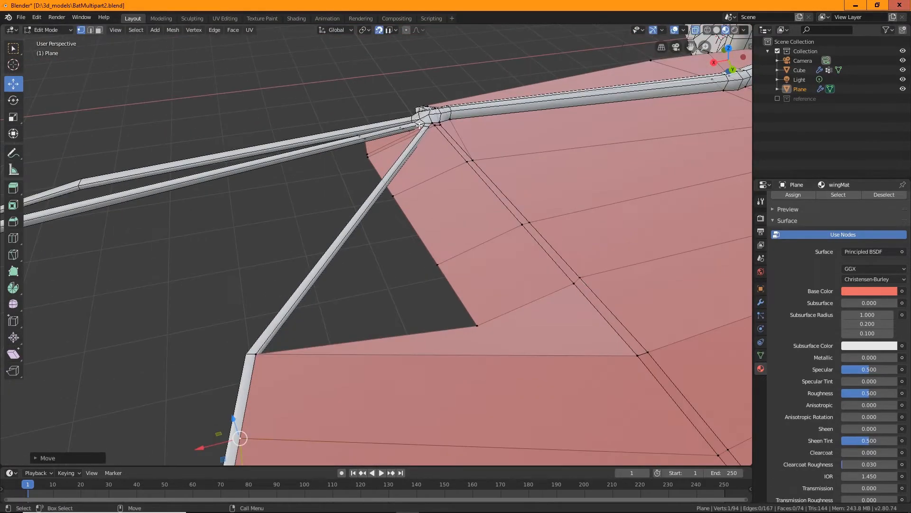
Snap the outer-row membrane vertex nearest the wrist onto the base of the second finger
scroll(484, 293, up, 5)
click(392, 358)
drag(392, 358, 409, 320)
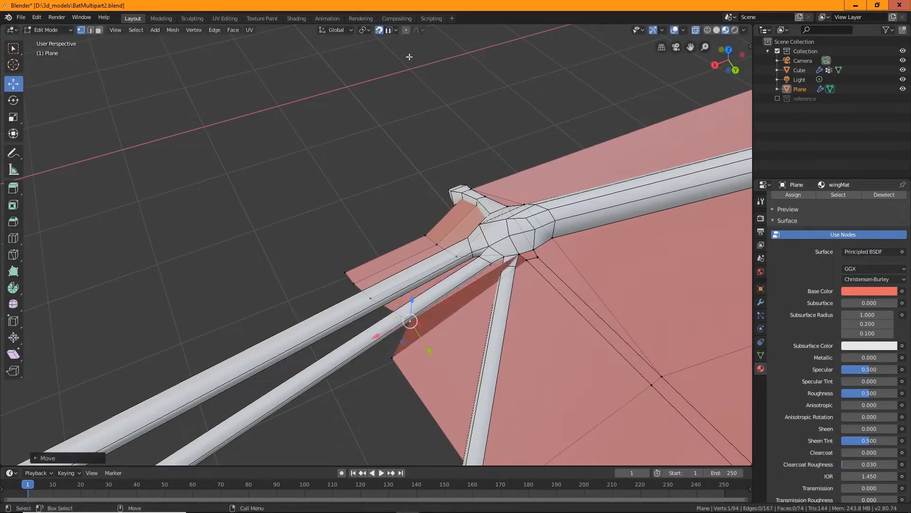
click(392, 30)
click(387, 61)
key(ctrl+z)
middle_drag(392, 358, 465, 199)
Set snapping to Edge and distribute the remaining outer-row vertices along the upper shaft of the second finger
click(392, 30)
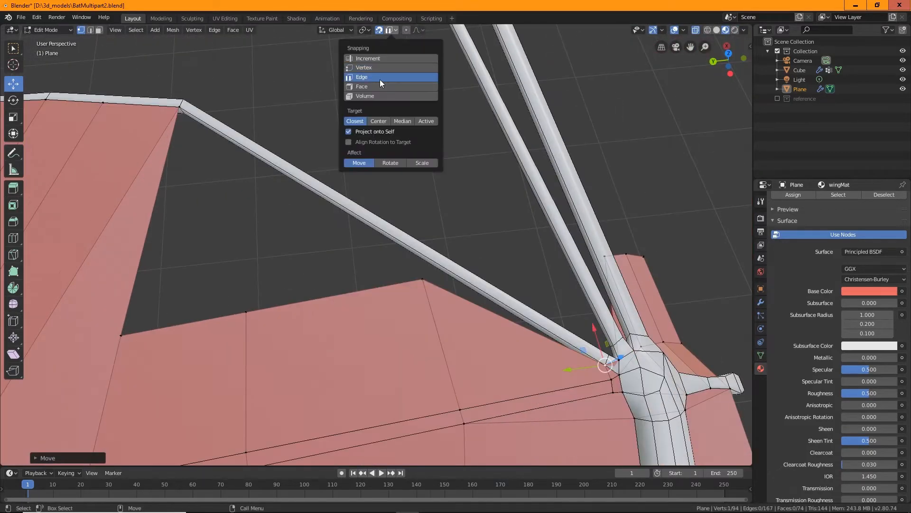
click(380, 76)
key(g)
click(259, 152)
scroll(474, 305, down, 5)
middle_drag(258, 152, 470, 261)
scroll(478, 234, up, 8)
scroll(470, 261, up, 2)
scroll(407, 206, down, 5)
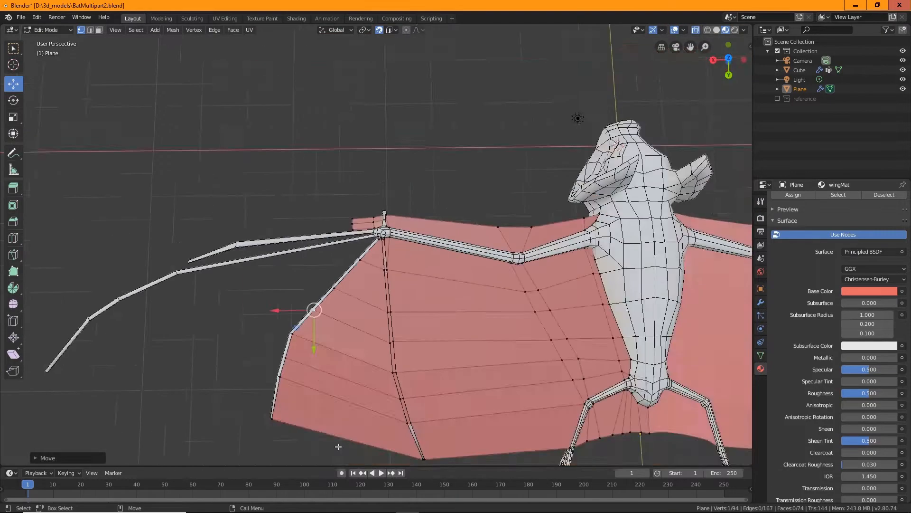
Snap the loose inner vertices of the membrane flap beside the thumb onto the thumb and hand
scroll(315, 309, up, 6)
middle_drag(345, 326, 439, 191)
scroll(439, 191, down, 5)
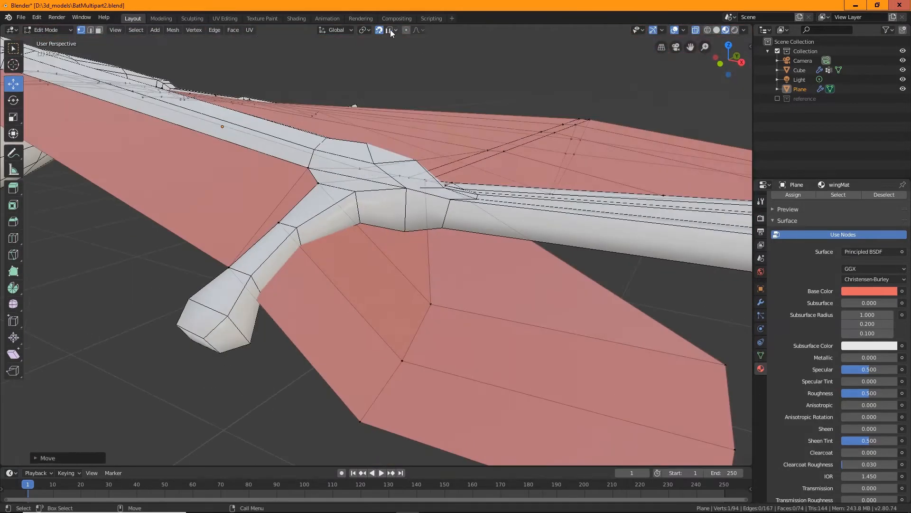
click(400, 360)
scroll(401, 360, up, 6)
key(g)
click(427, 237)
scroll(460, 259, up, 2)
middle_drag(460, 259, 665, 368)
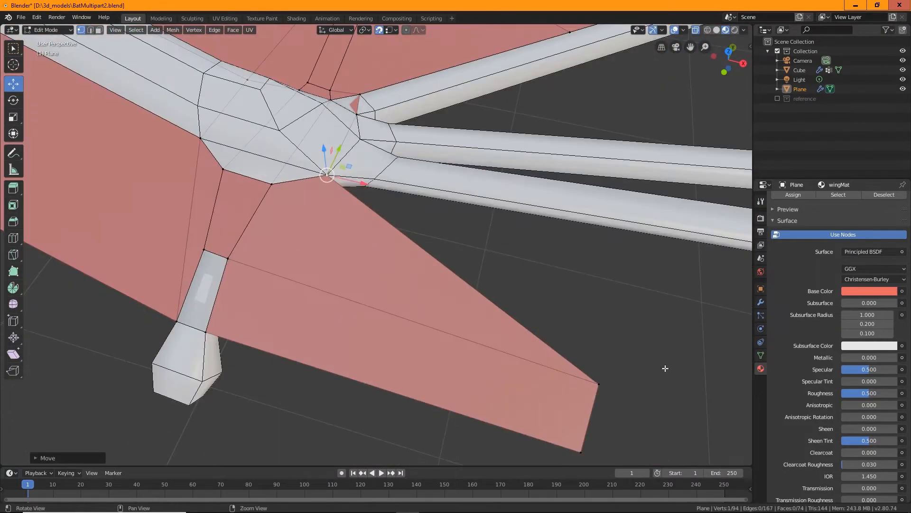
Snap the flap's outer corner onto the short leading finger and the loose vertex onto the gap between the finger bases
middle_drag(608, 433, 607, 456)
scroll(427, 213, down, 2)
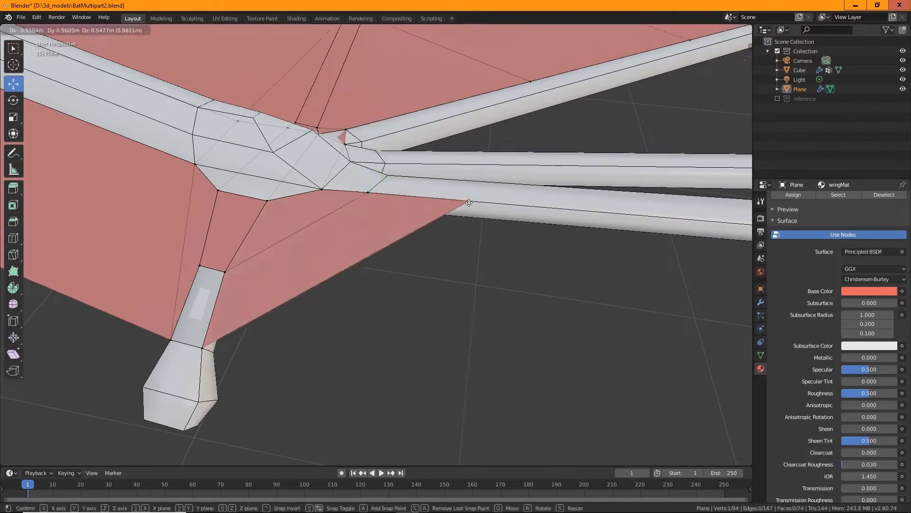
middle_drag(427, 213, 265, 269)
key(g)
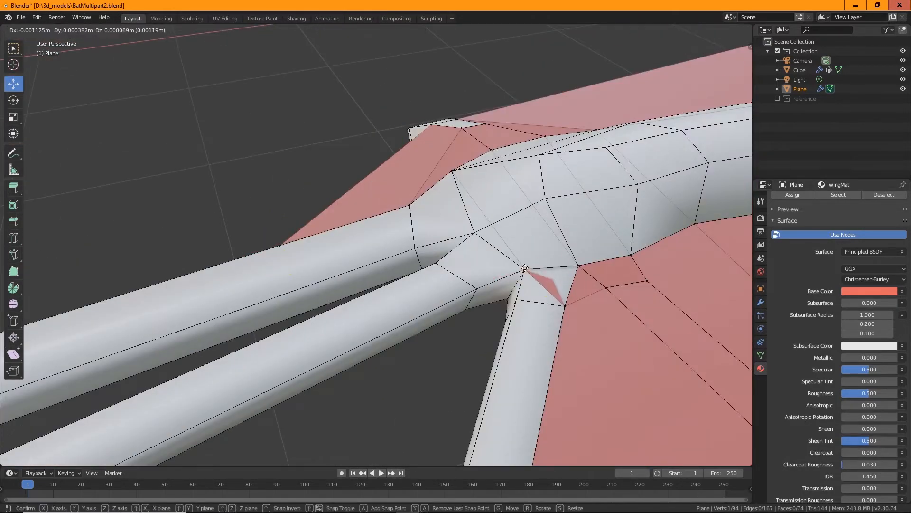
click(524, 269)
Save the bat model file
middle_drag(524, 269, 328, 247)
scroll(315, 263, up, 3)
scroll(315, 262, down, 3)
scroll(315, 262, up, 3)
scroll(328, 247, down, 5)
middle_drag(575, 299, 498, 254)
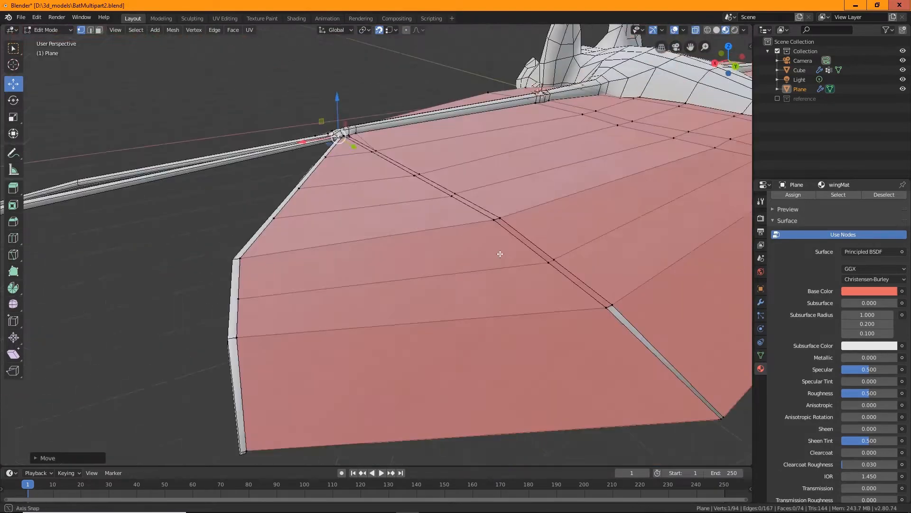
scroll(498, 254, up, 3)
key(ctrl+s)
Select the membrane border loop along the second finger and extrude it outward into a new strip
scroll(583, 165, down, 5)
scroll(583, 164, up, 5)
middle_drag(583, 165, 584, 269)
alt+click(361, 209)
key(2)
key(e)
click(475, 252)
middle_drag(474, 251, 392, 246)
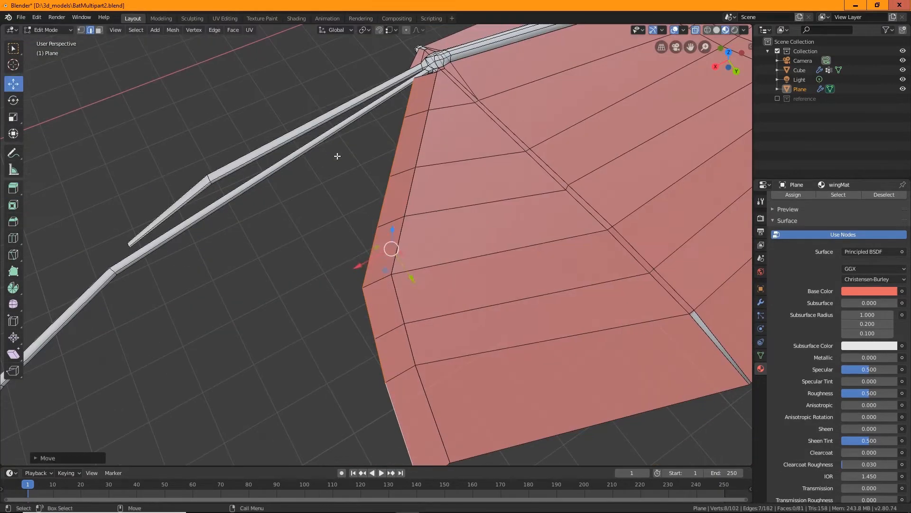
Extrude the border loop once more to form an outer row toward the long third finger
key(e)
click(410, 205)
scroll(410, 206, up, 2)
scroll(411, 206, up, 3)
middle_drag(410, 206, 454, 247)
Turn snapping back on and snap the new inner row's vertices onto the outer side of the second finger
key(1)
click(373, 299)
key(shift+Tab)
key(g)
click(455, 246)
scroll(375, 254, down, 5)
Snap the outer row's far vertices onto the tip and last joint of the long third finger
middle_drag(374, 255, 510, 281)
click(496, 256)
key(g)
click(185, 245)
Set snapping to Edge and place the in-between membrane vertex on the third finger's end segment
click(392, 30)
click(391, 75)
click(506, 281)
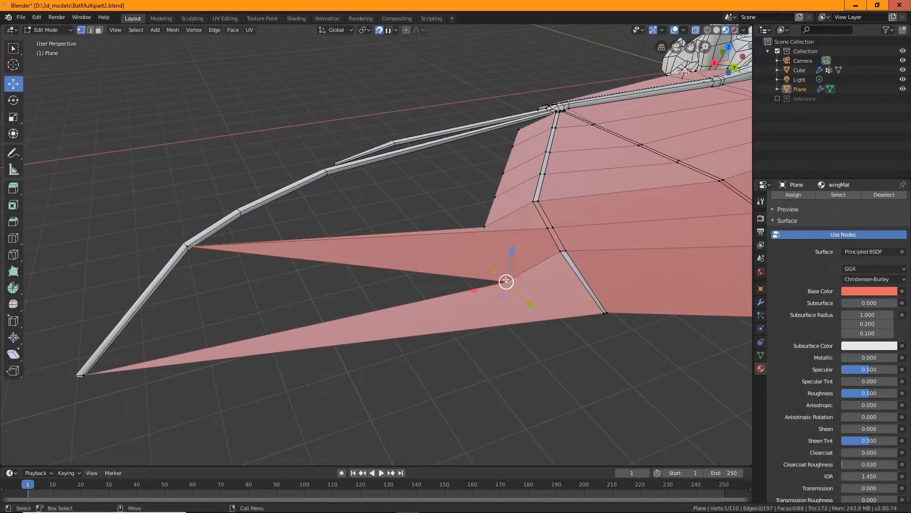
key(g)
click(139, 303)
Set snapping to Vertex and snap the next outer-row vertices onto the third finger's middle joints
middle_drag(433, 332, 408, 265)
click(392, 30)
click(387, 68)
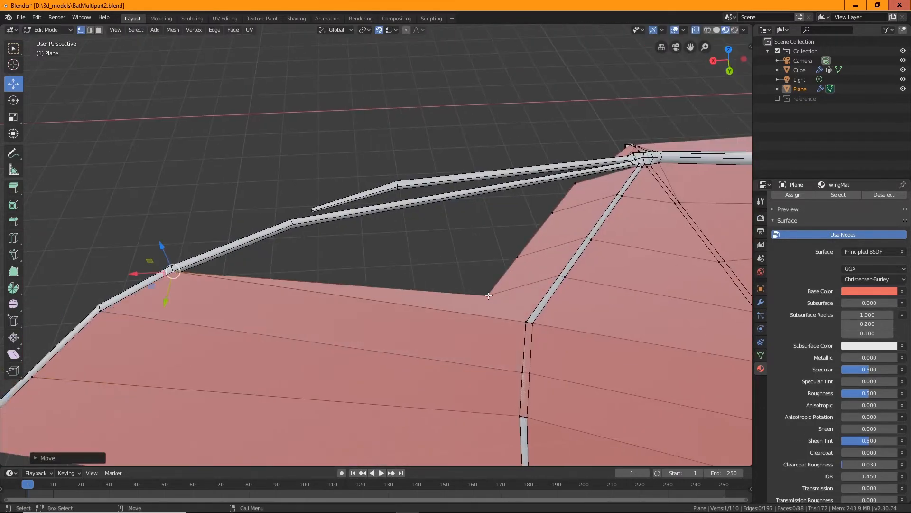
scroll(407, 267, down, 5)
scroll(406, 266, up, 8)
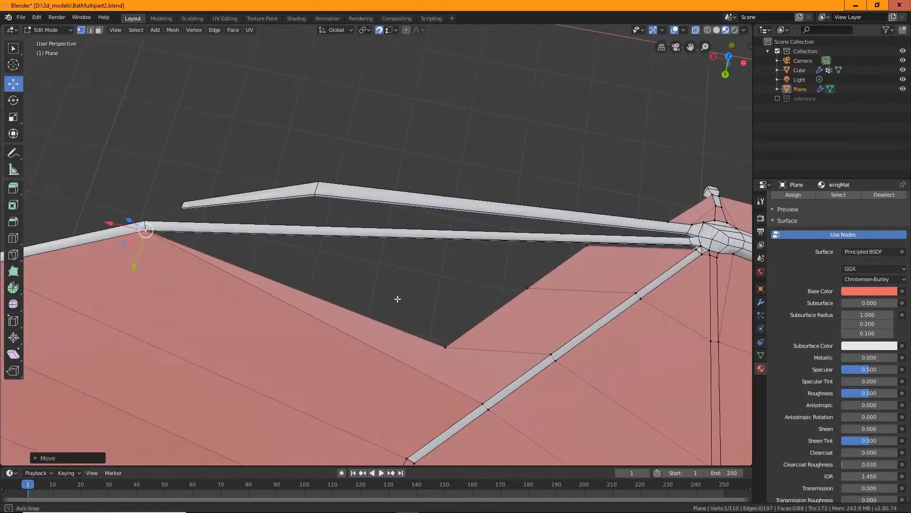
Snap the remaining outer-row vertices along the third finger's long base segment
key(g)
scroll(347, 161, down, 4)
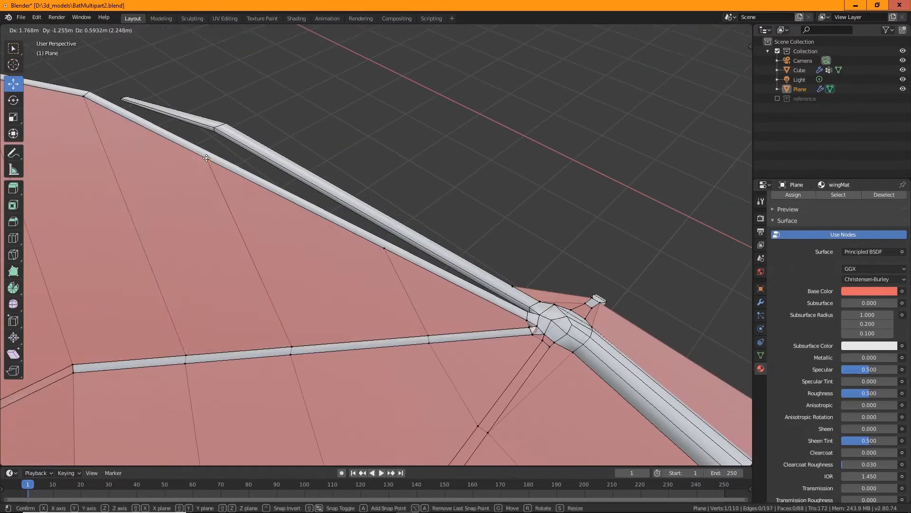
scroll(392, 284, down, 4)
click(392, 284)
middle_drag(392, 284, 356, 170)
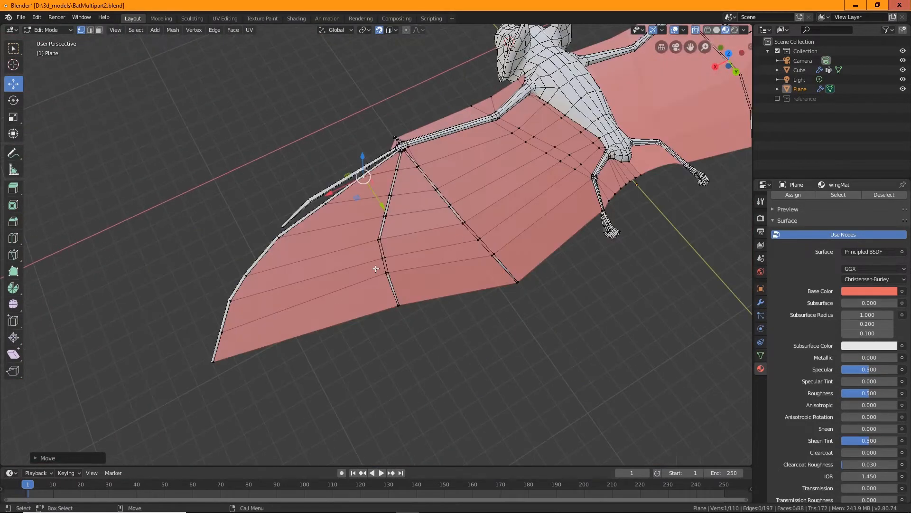
Turn snapping off and extrude the three membrane border edges along the third finger's base segment
scroll(357, 170, up, 4)
click(90, 31)
middle_drag(285, 167, 304, 214)
click(14, 188)
click(378, 30)
click(423, 234)
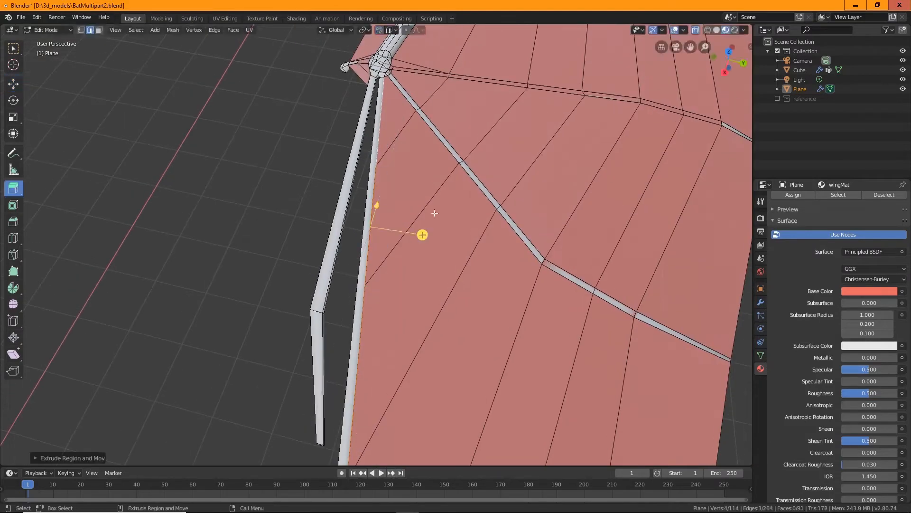
Move the extruded border edges outward past the outermost finger and extrude them once more into a narrow outer strip
click(13, 84)
drag(411, 234, 342, 223)
middle_drag(137, 53, 148, 100)
scroll(148, 100, down, 4)
click(13, 188)
drag(244, 222, 223, 207)
click(13, 84)
Turn snapping on and snap the upper strip vertices onto the base of the outer fingers at the wrist
click(81, 30)
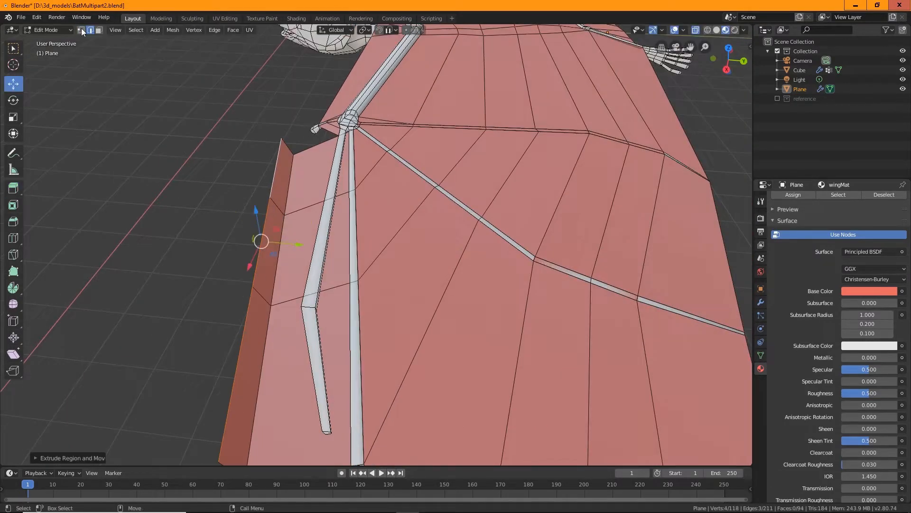
click(379, 30)
drag(284, 143, 348, 122)
scroll(403, 238, up, 6)
drag(376, 244, 392, 247)
middle_drag(404, 251, 360, 256)
scroll(380, 295, down, 5)
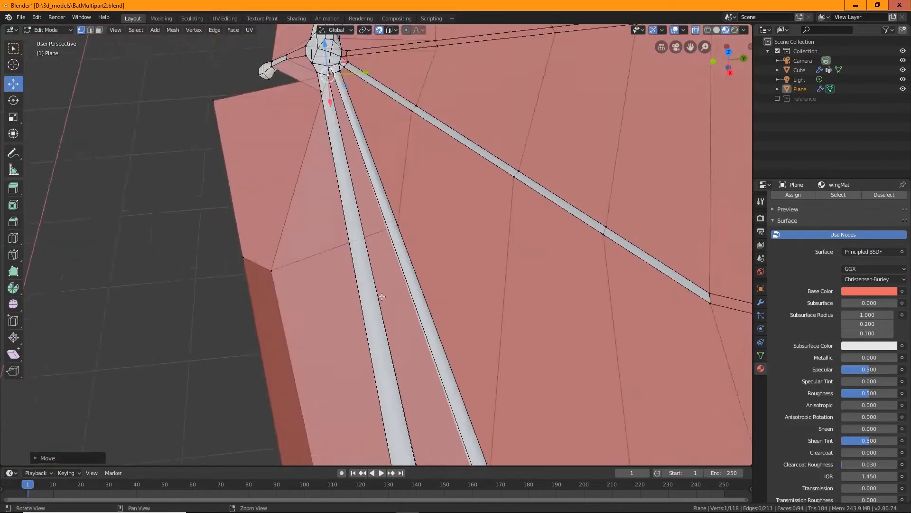
Snap the next strip vertices onto the outermost finger down to its tip
middle_drag(380, 295, 406, 224)
scroll(407, 223, up, 4)
drag(286, 163, 269, 166)
scroll(260, 253, down, 5)
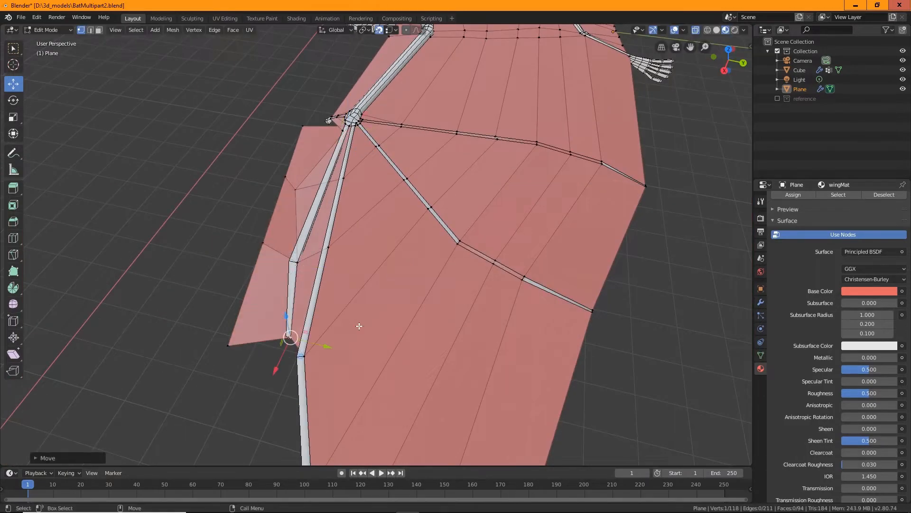
Snap the remaining strip vertices onto the outermost finger and close the membrane against the wrist joint
scroll(360, 326, up, 3)
drag(386, 260, 365, 251)
scroll(333, 285, up, 3)
middle_drag(332, 285, 284, 242)
drag(256, 244, 356, 321)
middle_drag(417, 209, 361, 252)
drag(350, 238, 361, 233)
scroll(361, 233, down, 5)
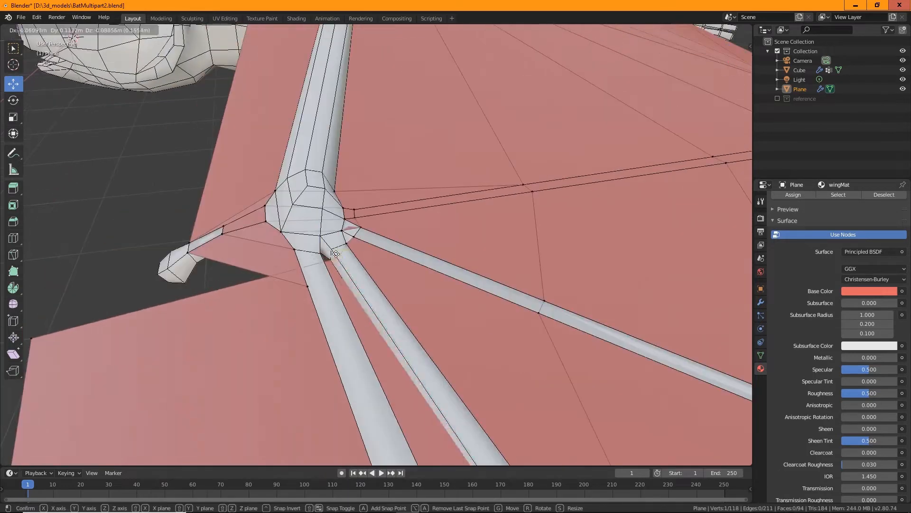
scroll(451, 282, up, 3)
scroll(451, 282, down, 3)
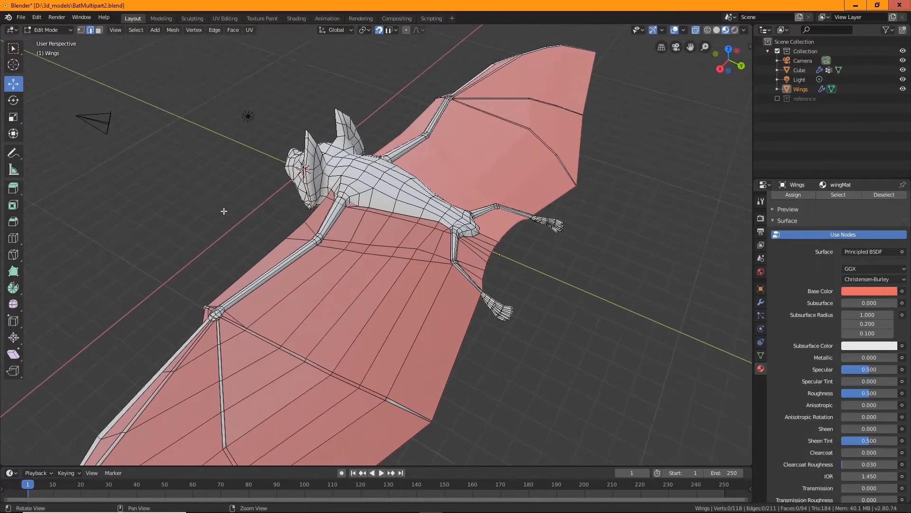
Set snapping to Vertex for reworking the membrane between the bat's legs and tail end
middle_drag(224, 211, 361, 222)
scroll(516, 362, up, 5)
scroll(381, 304, up, 4)
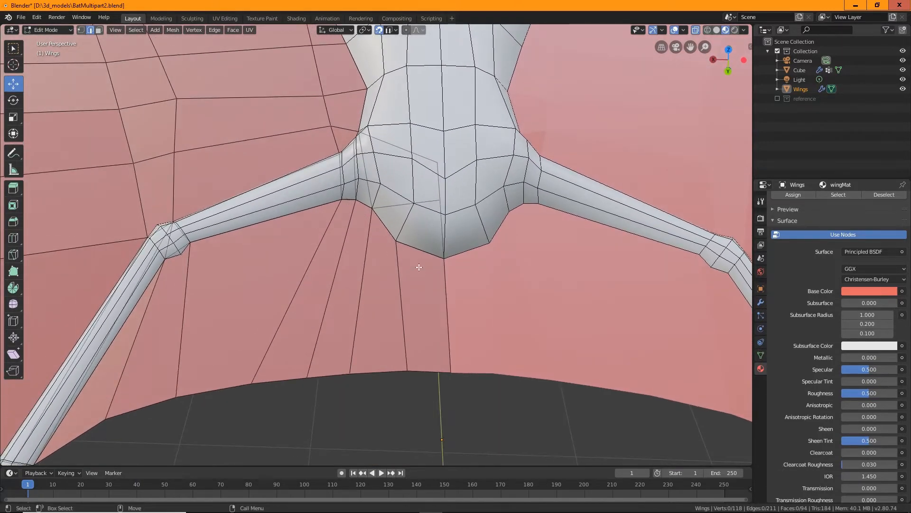
scroll(425, 291, down, 3)
scroll(390, 270, up, 5)
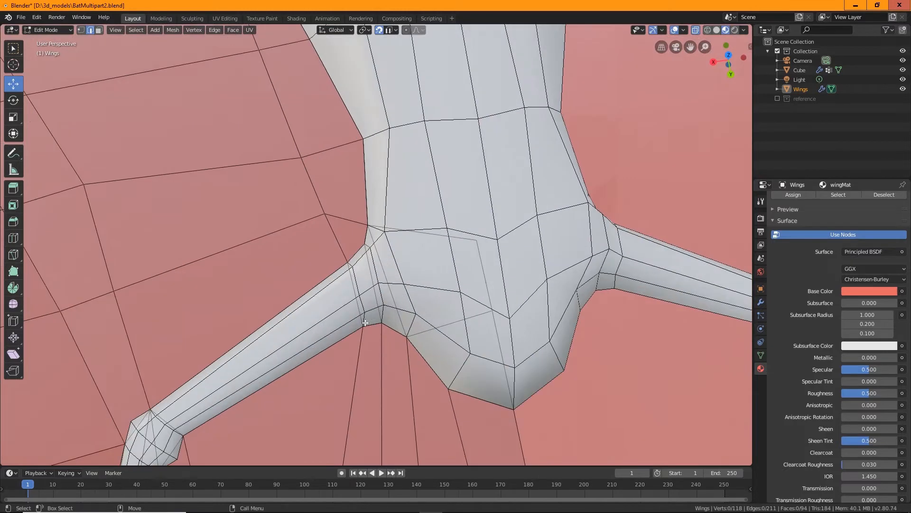
shift+middle_drag(418, 369, 413, 313)
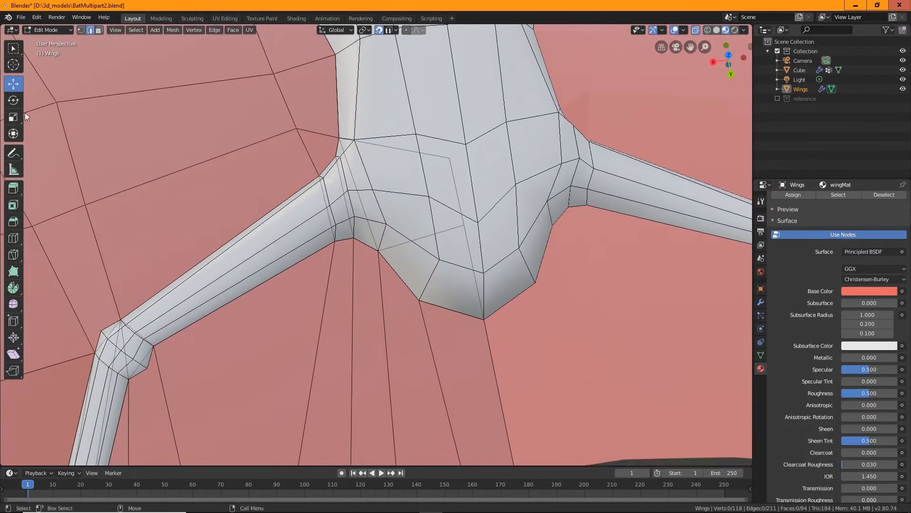
click(14, 275)
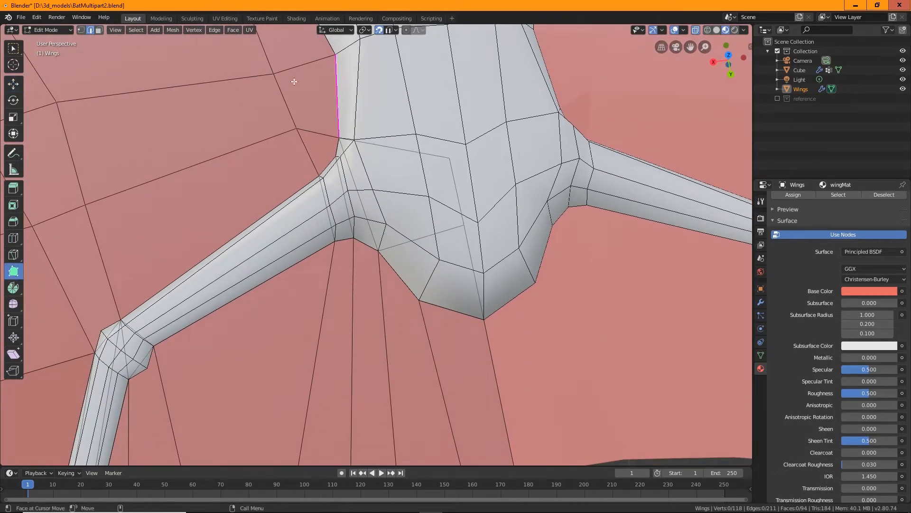
click(390, 30)
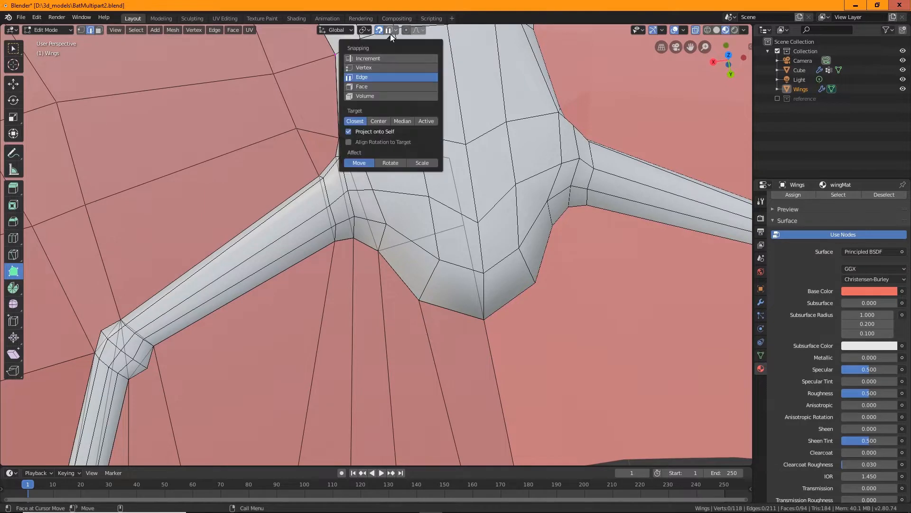
click(378, 66)
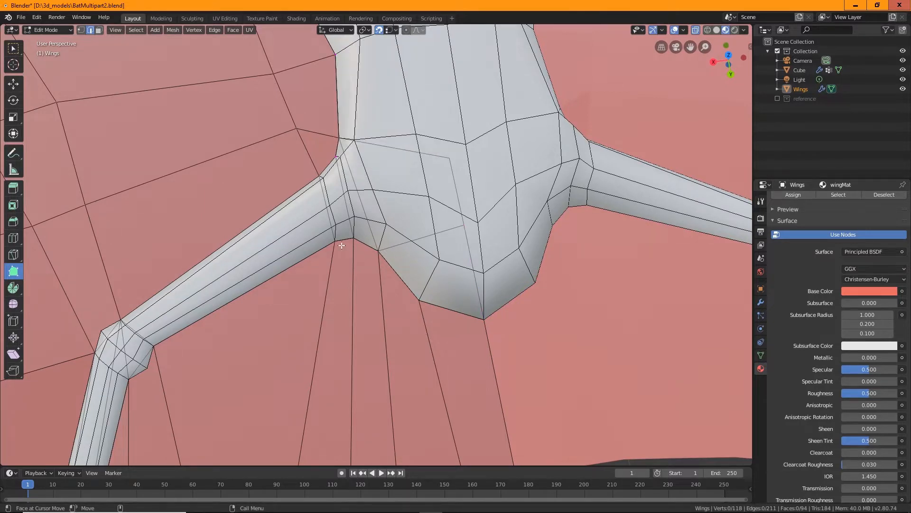
middle_drag(342, 245, 340, 262)
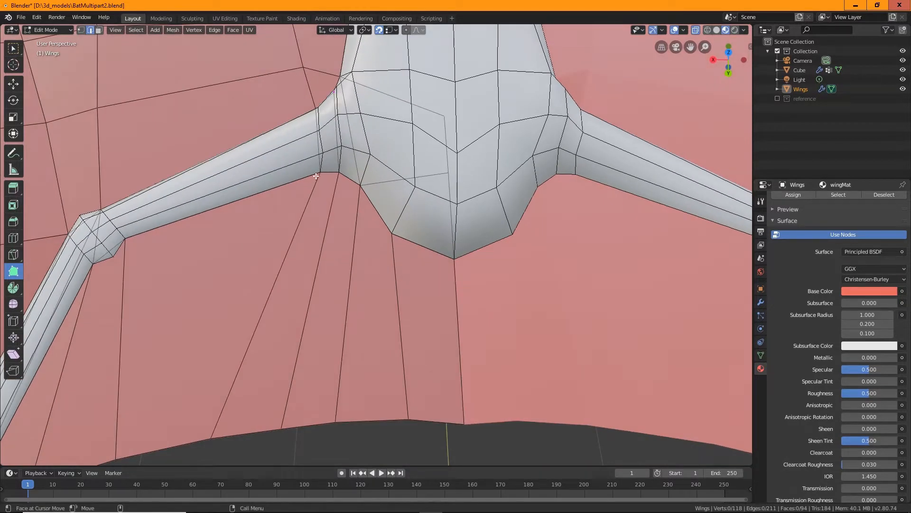
Knife-cut the membrane from the vertex at the thigh's base to the vertex beside the body's tail end
click(14, 255)
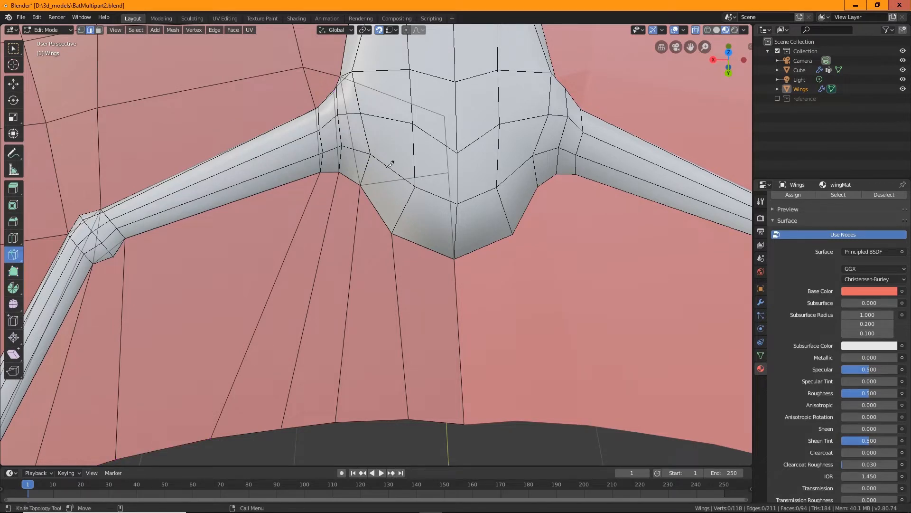
click(81, 31)
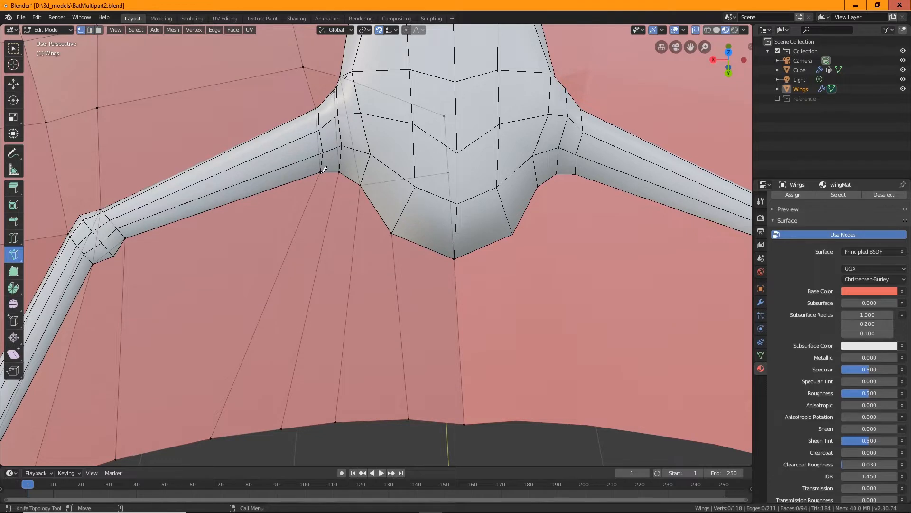
click(321, 172)
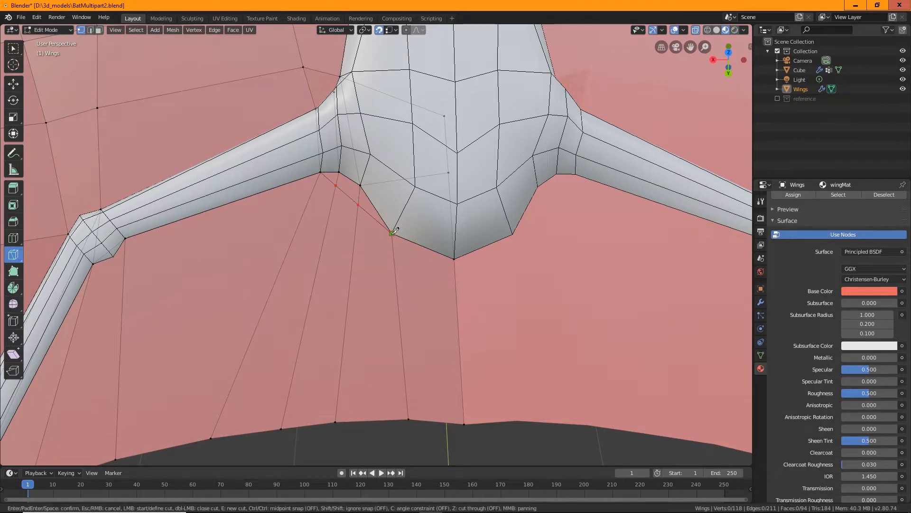
click(393, 232)
key(Return)
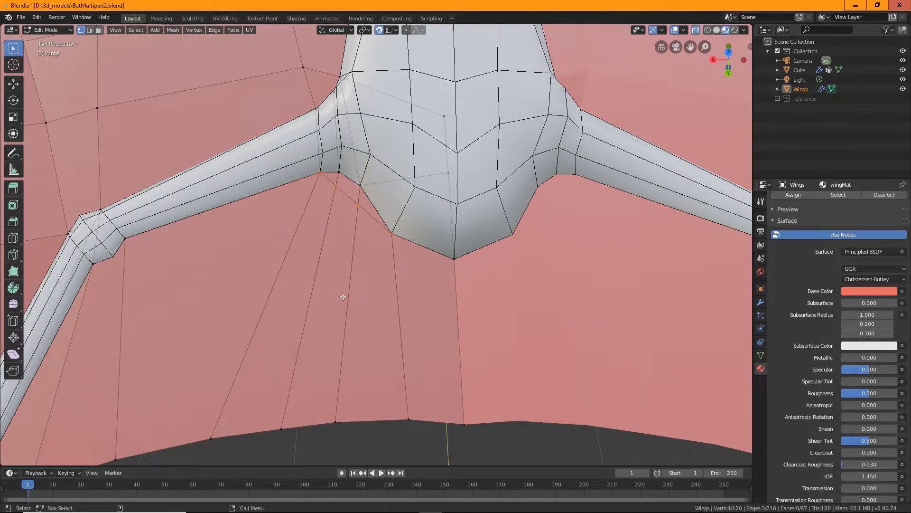
Dissolve the two membrane edge lines crossed by the knife cut, along with their short stubs at the hip
click(91, 30)
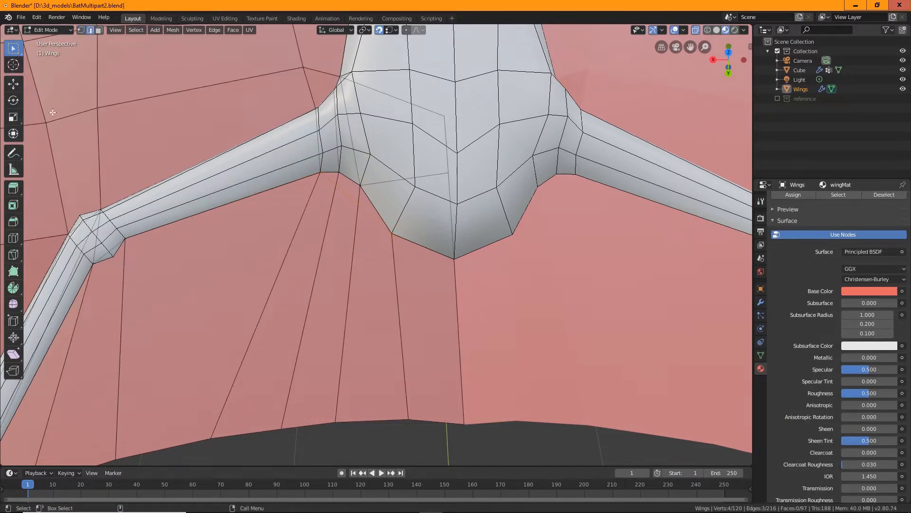
shift+click(337, 179)
right_click(337, 179)
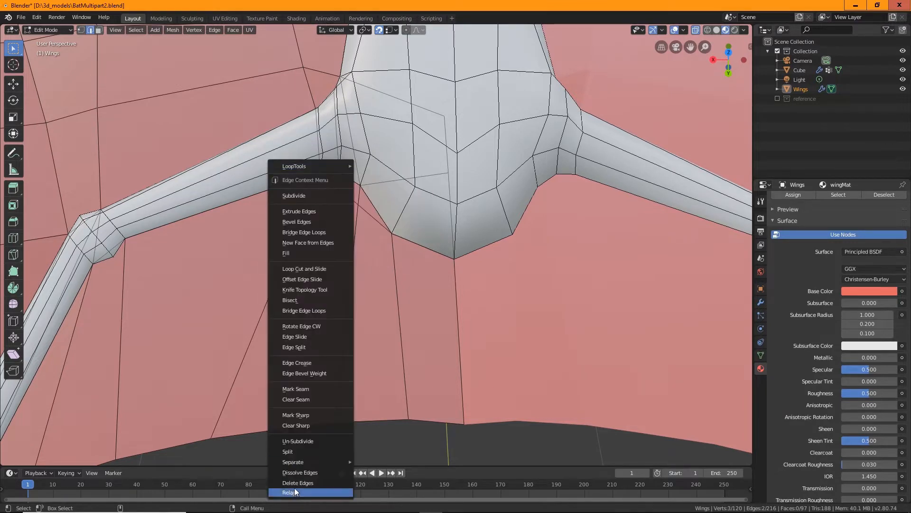
click(300, 472)
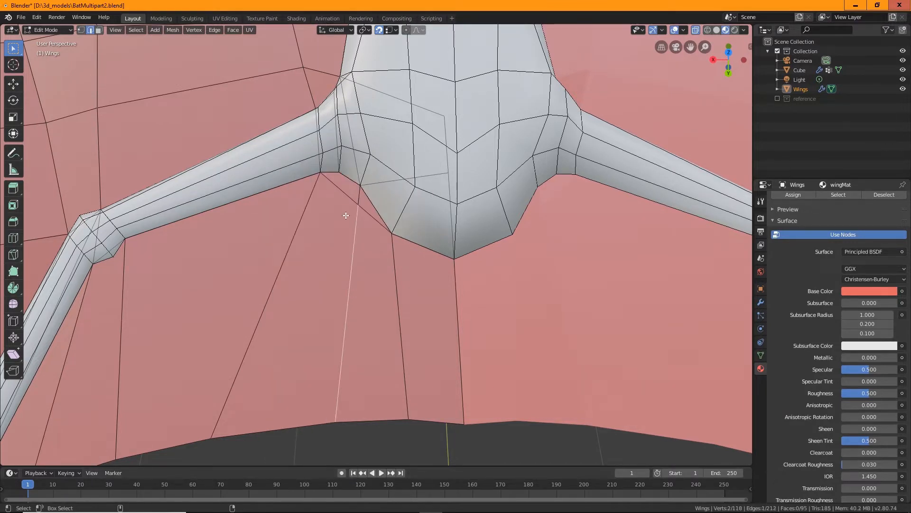
right_click(359, 196)
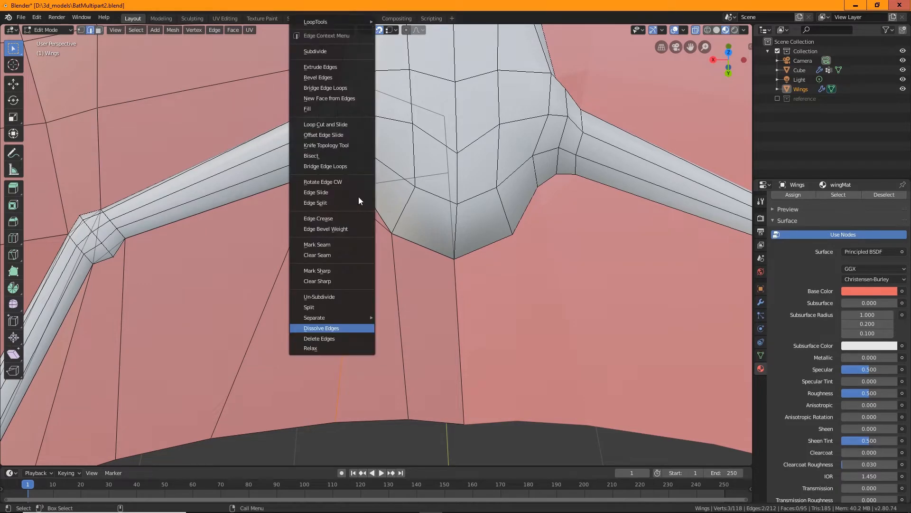
click(329, 330)
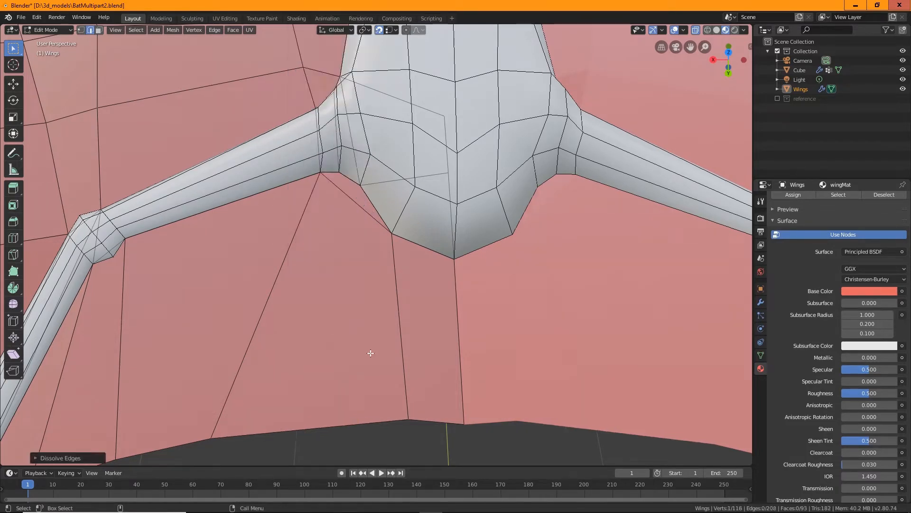
Move the rear rim vertex below the thigh's base inward toward the body's centre line
scroll(371, 353, down, 6)
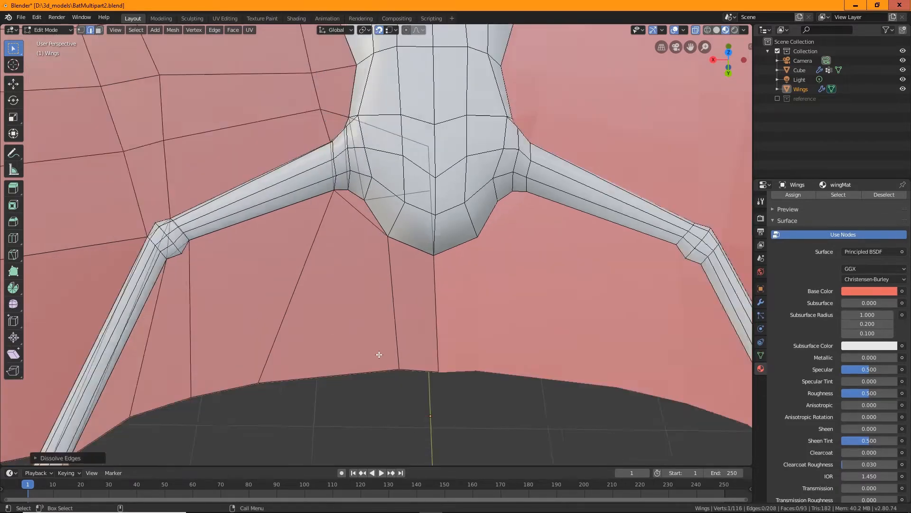
mouse_move(386, 325)
middle_down()
mouse_move(391, 340)
mouse_move(393, 329)
middle_up()
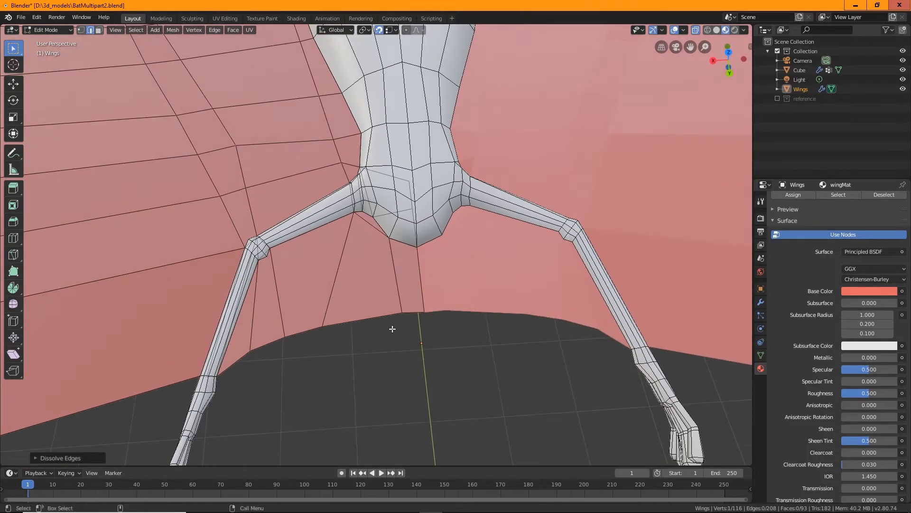
click(81, 30)
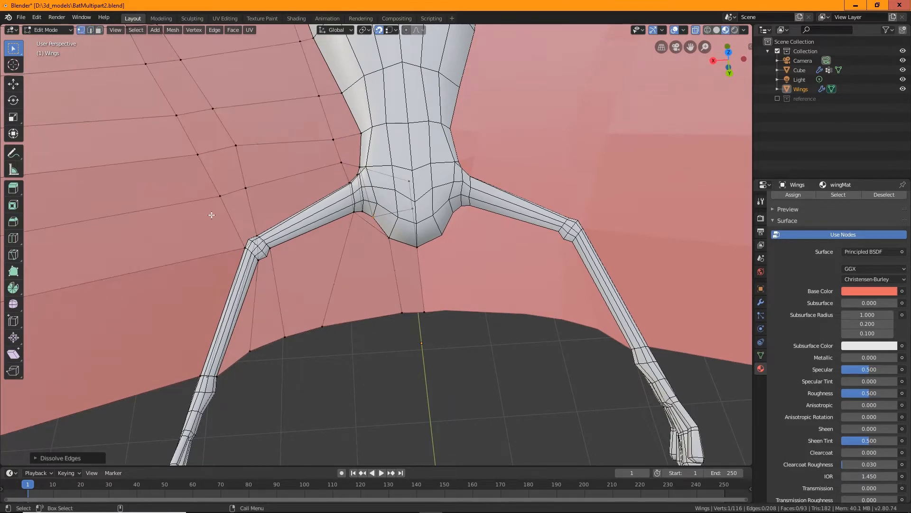
click(327, 328)
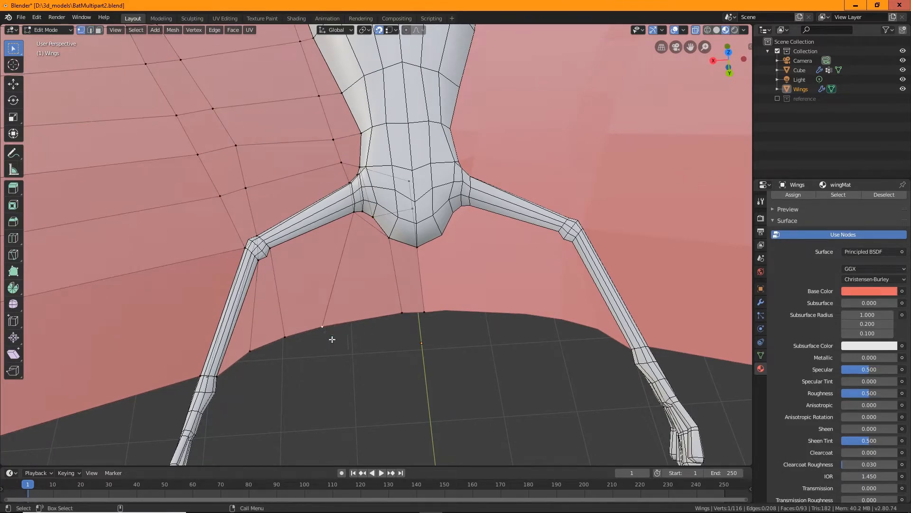
key(shift+space)
key(g)
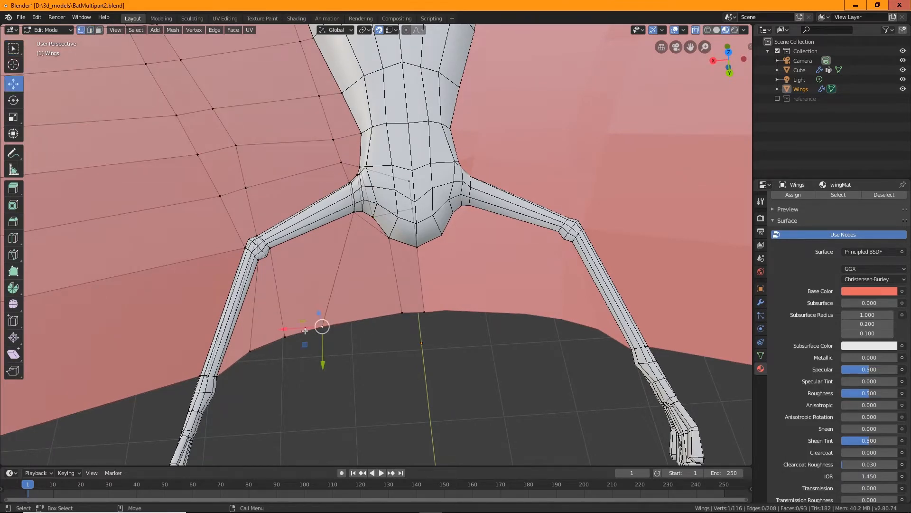
drag(322, 326, 343, 327)
drag(357, 363, 377, 322)
Turn snapping off and move the rim vertex nearest the centre line outward along the X axis, below the tail-side vertex
click(402, 311)
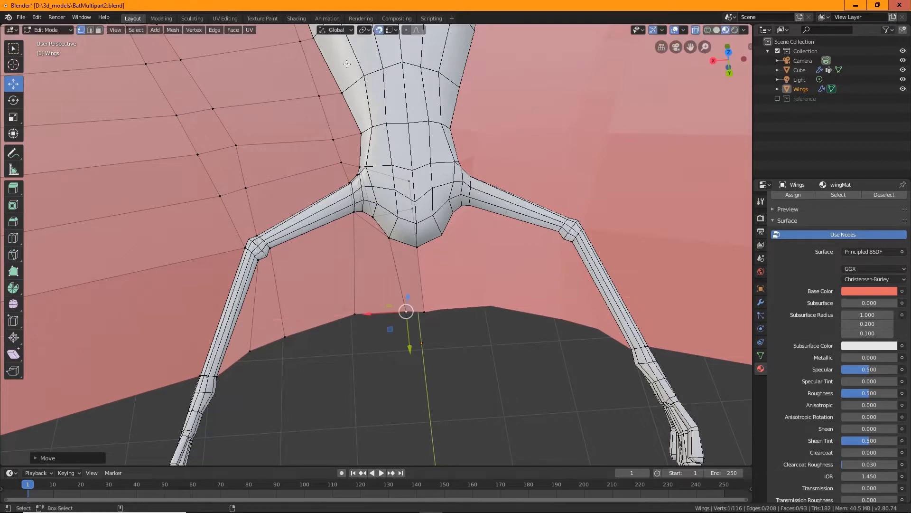
key(g)
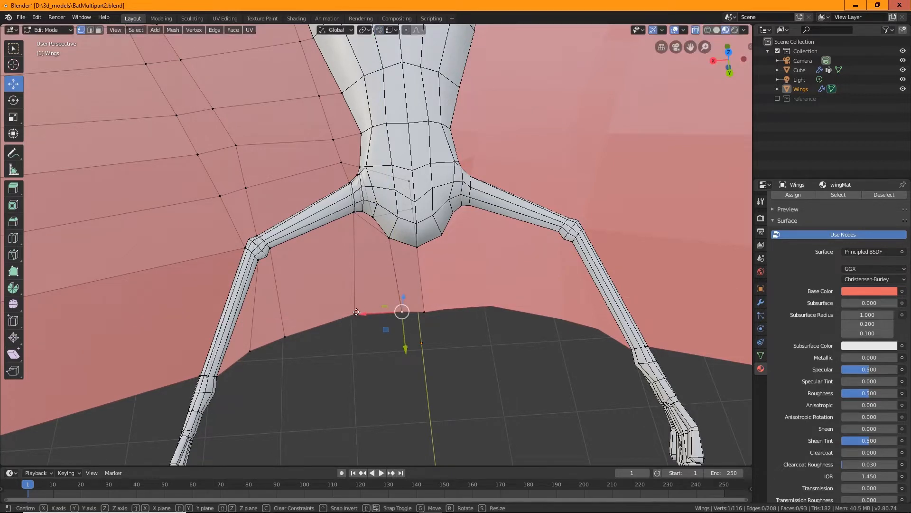
key(x)
click(344, 313)
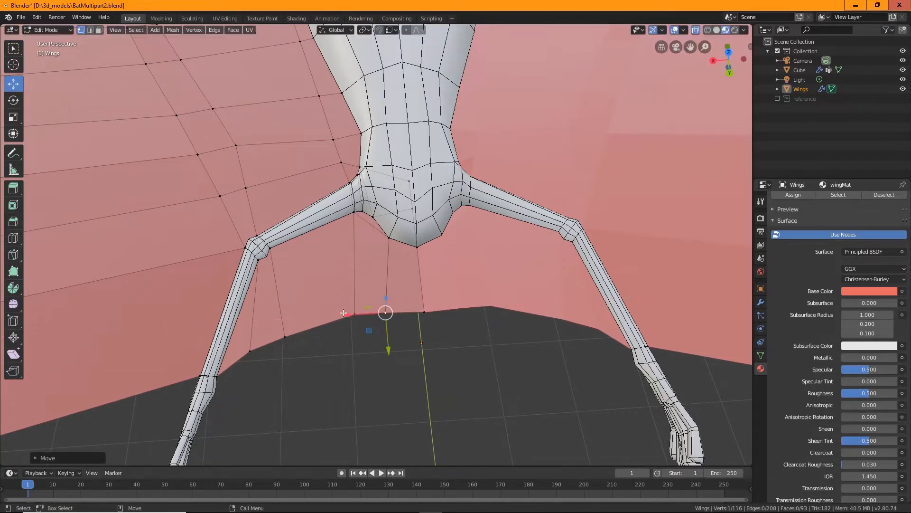
Shift the knee-side rim vertex and the one below the thigh's base to space the rear membrane edge evenly in a smooth curve
click(287, 335)
drag(261, 339, 279, 338)
drag(302, 372, 301, 361)
click(355, 315)
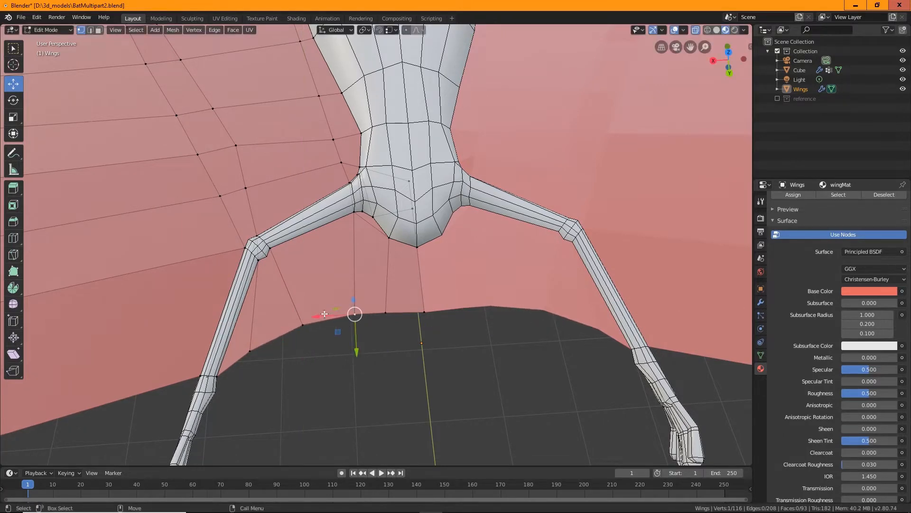
drag(323, 317, 316, 318)
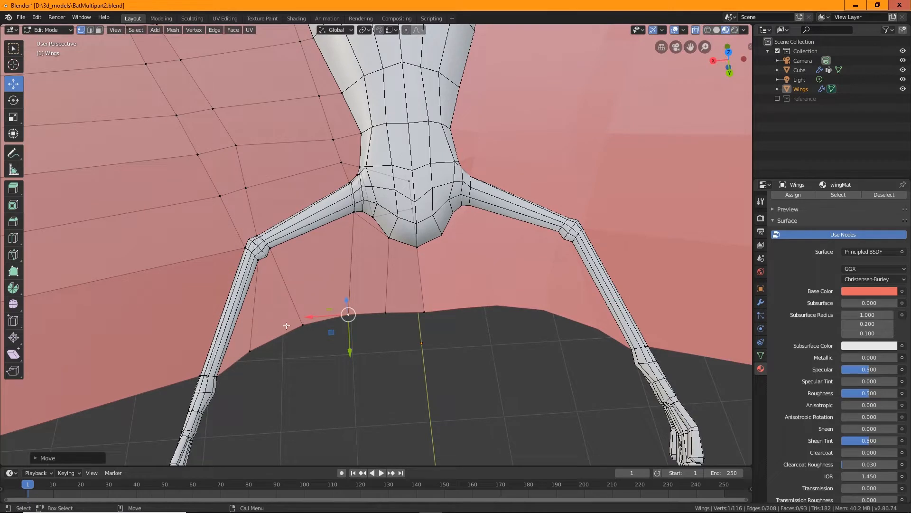
click(301, 324)
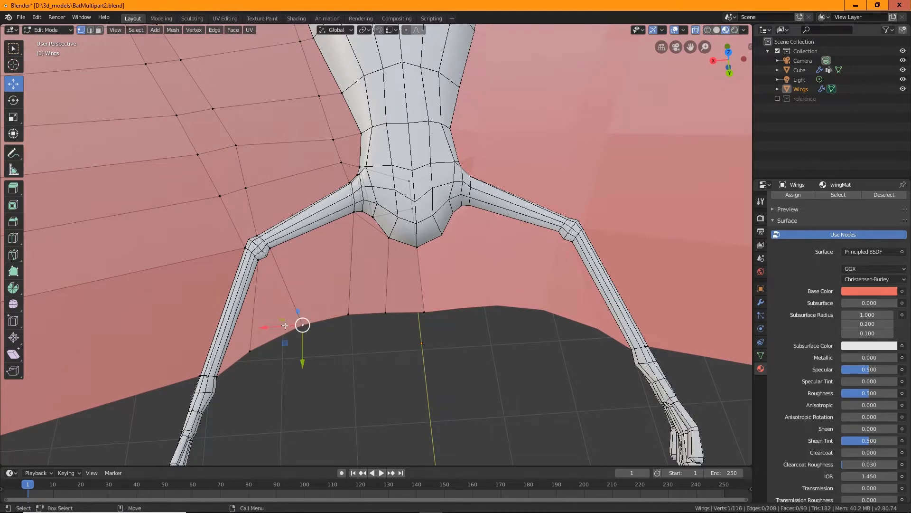
drag(273, 323, 261, 326)
drag(287, 356, 287, 360)
middle_drag(397, 302, 389, 323)
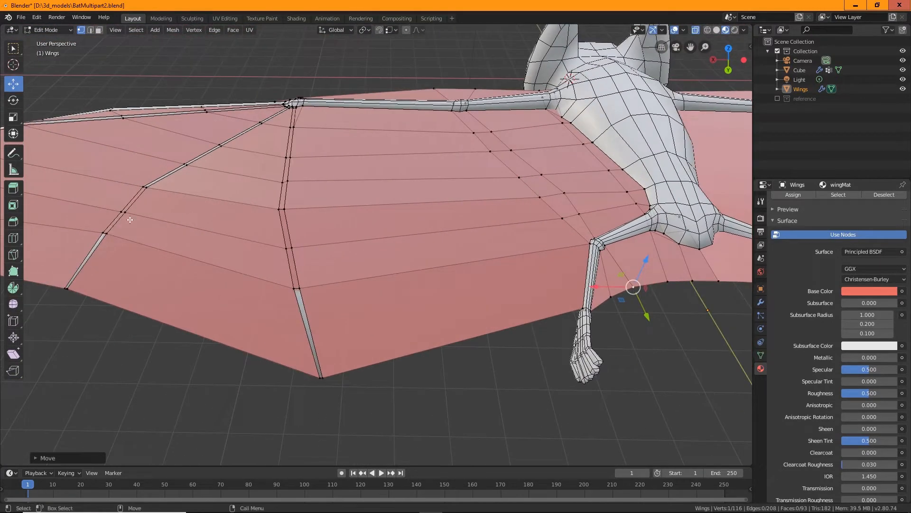
scroll(366, 248, down, 4)
middle_drag(362, 252, 421, 160)
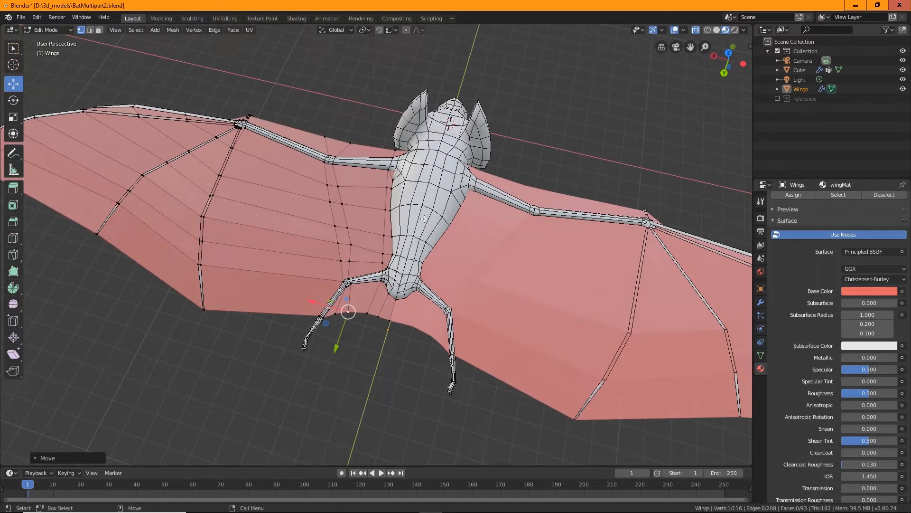
middle_drag(424, 219, 354, 227)
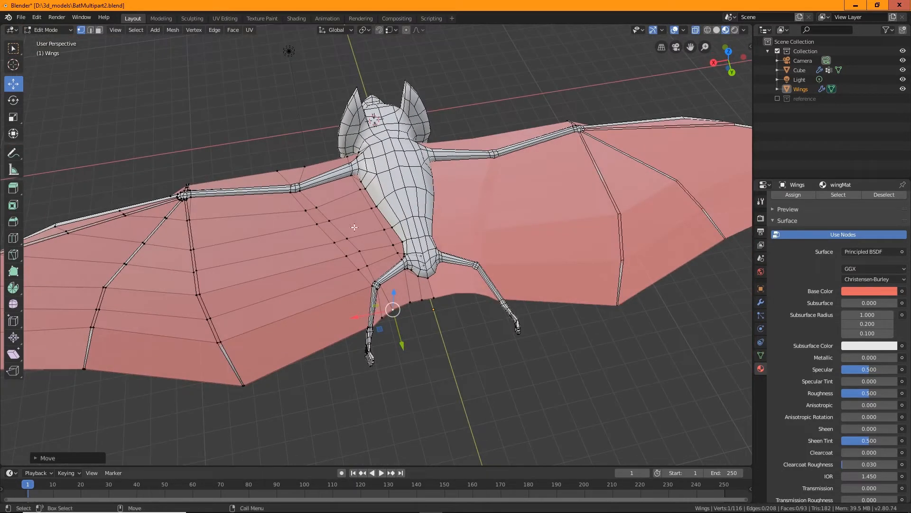
Switch to Object Mode and create a new scene collection named wings
click(58, 30)
click(42, 38)
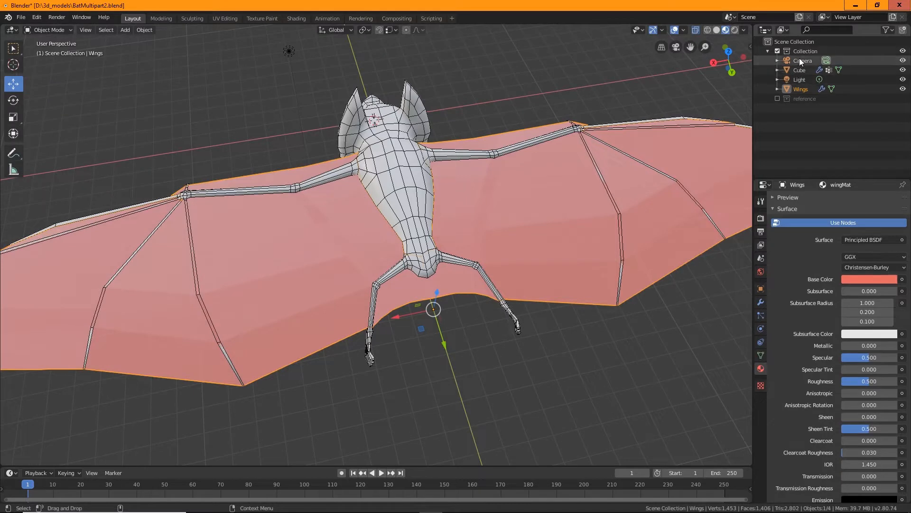
click(904, 30)
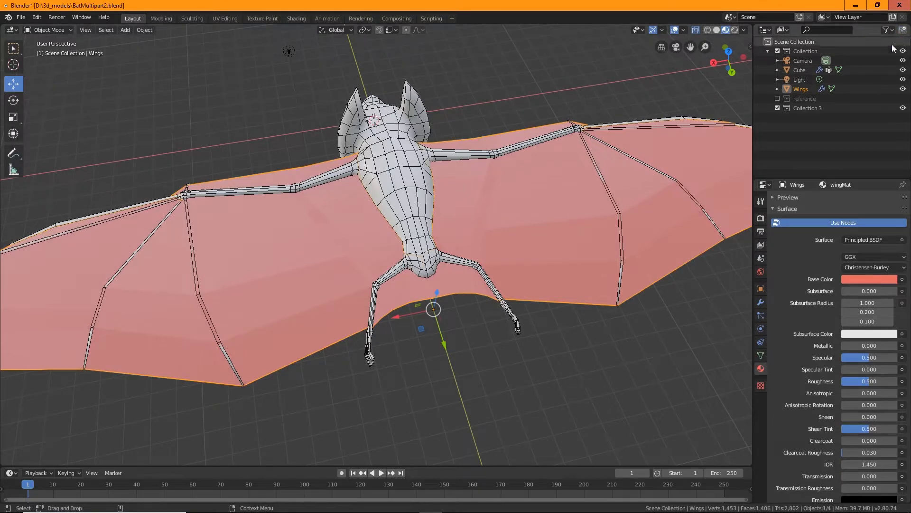
double_click(806, 108)
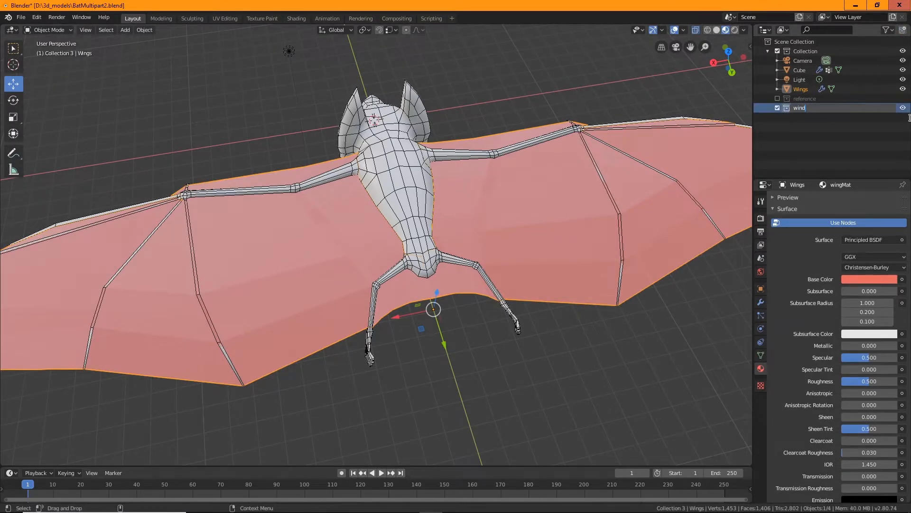
text(wings)
key(Return)
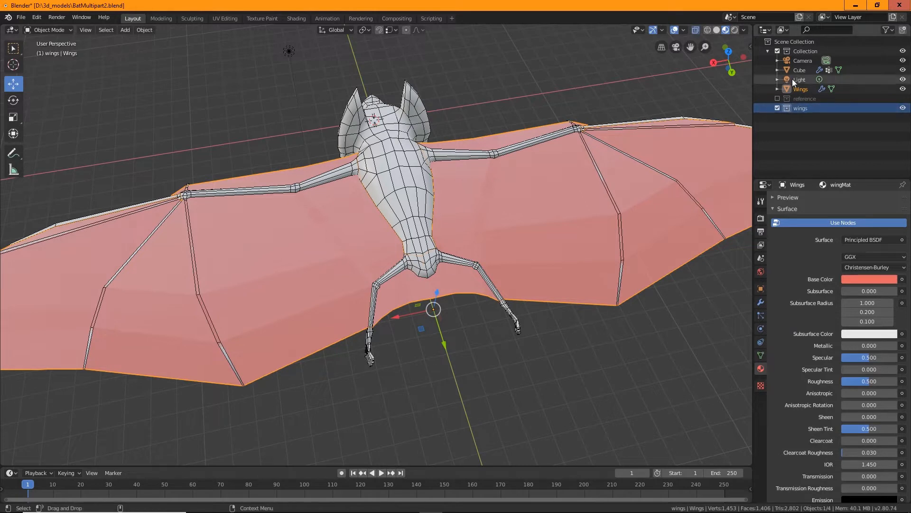
Move the Wings object into the wings collection and exclude the main Collection from the view layer to isolate the membrane
drag(799, 88, 800, 109)
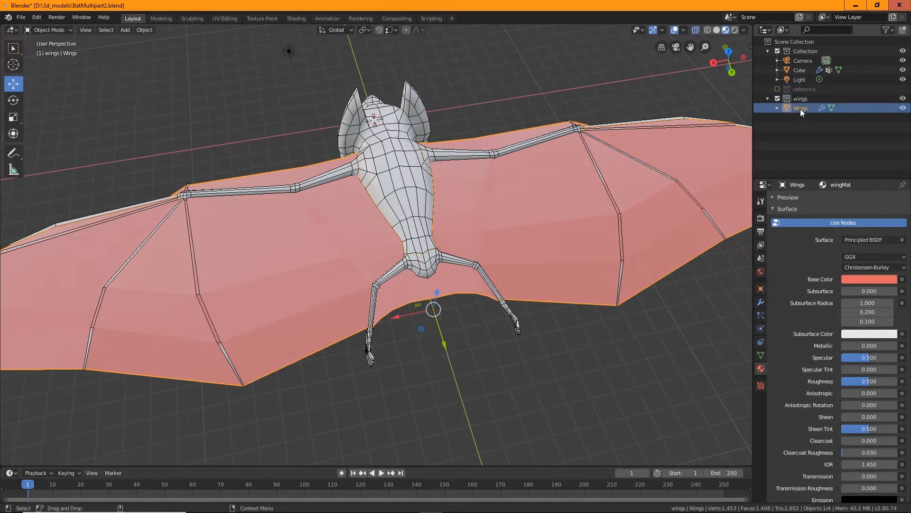
click(778, 51)
middle_drag(438, 297, 418, 295)
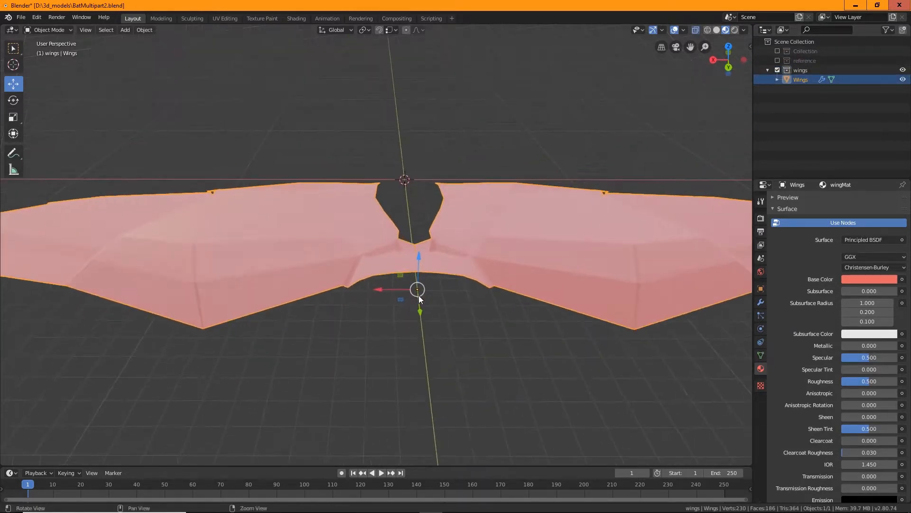
scroll(407, 234, up, 6)
middle_drag(573, 253, 431, 224)
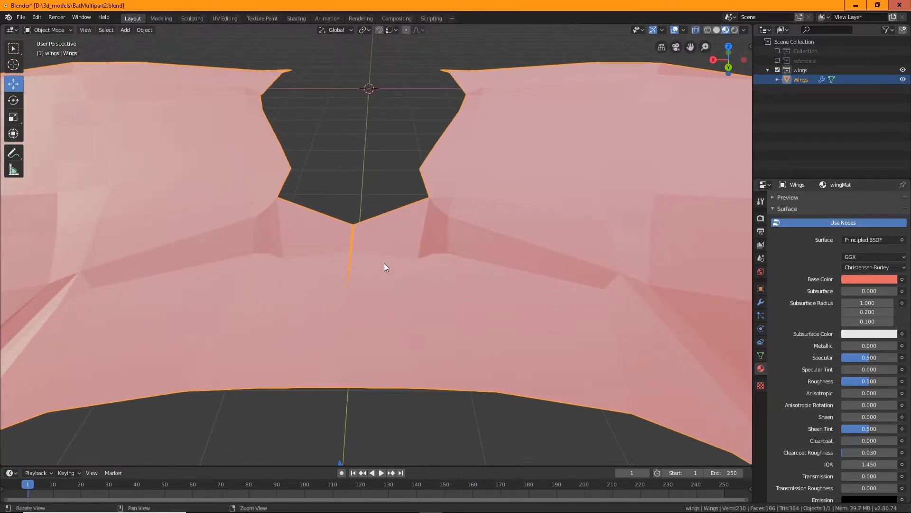
middle_drag(385, 267, 401, 275)
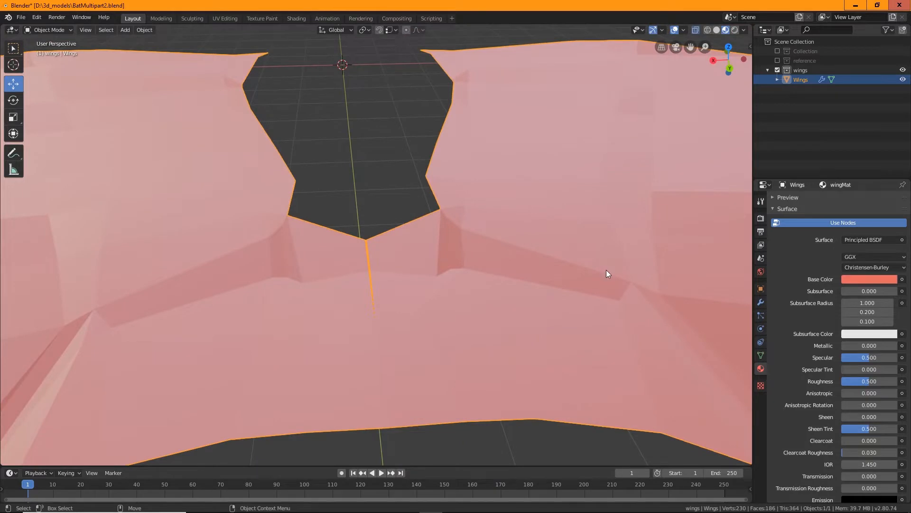
scroll(606, 274, down, 5)
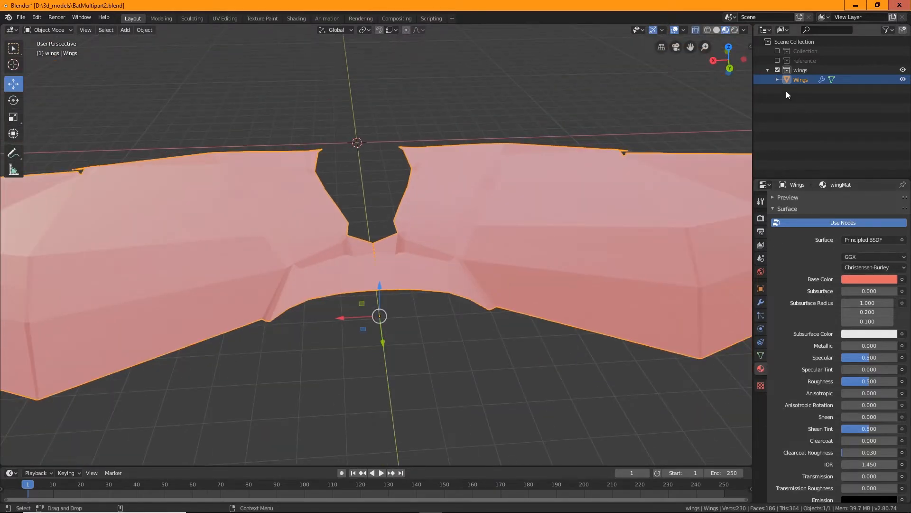
Add a Subdivision Surface modifier to the Wings object below its Mirror modifier
click(762, 303)
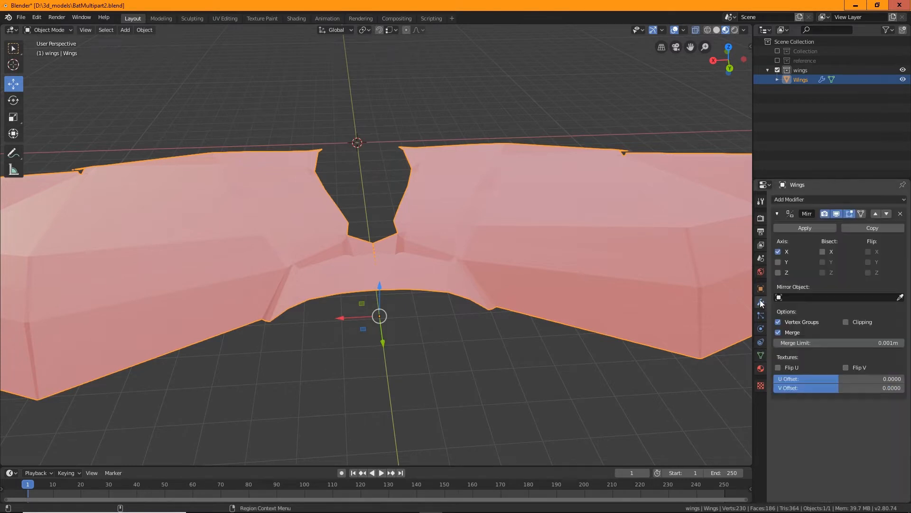
click(816, 200)
click(730, 357)
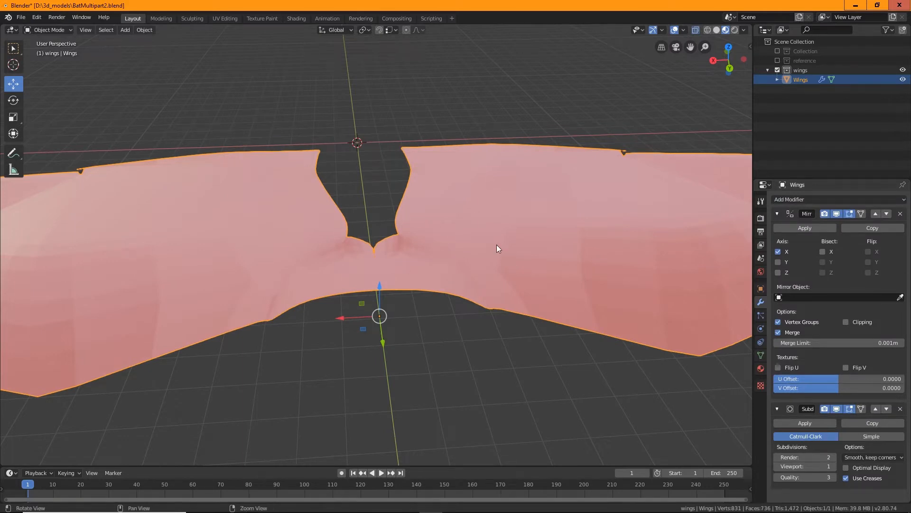
scroll(497, 251, up, 6)
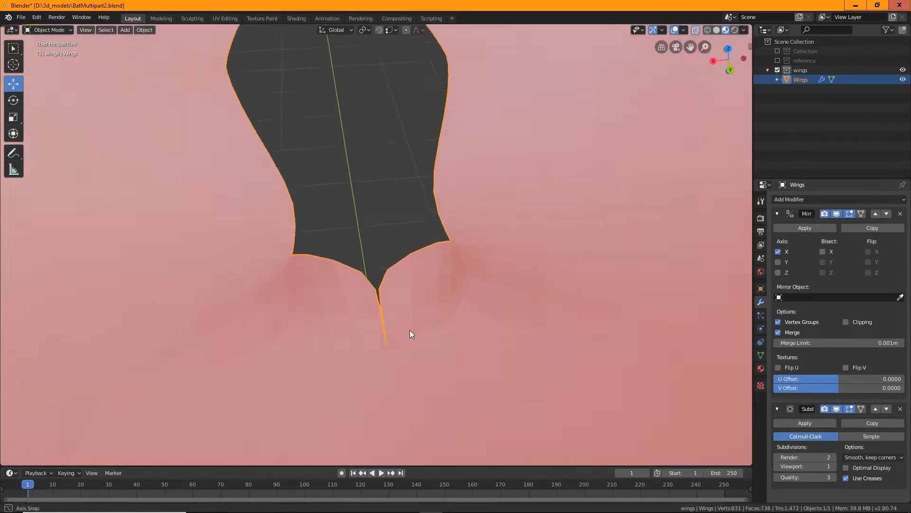
middle_drag(408, 332, 381, 221)
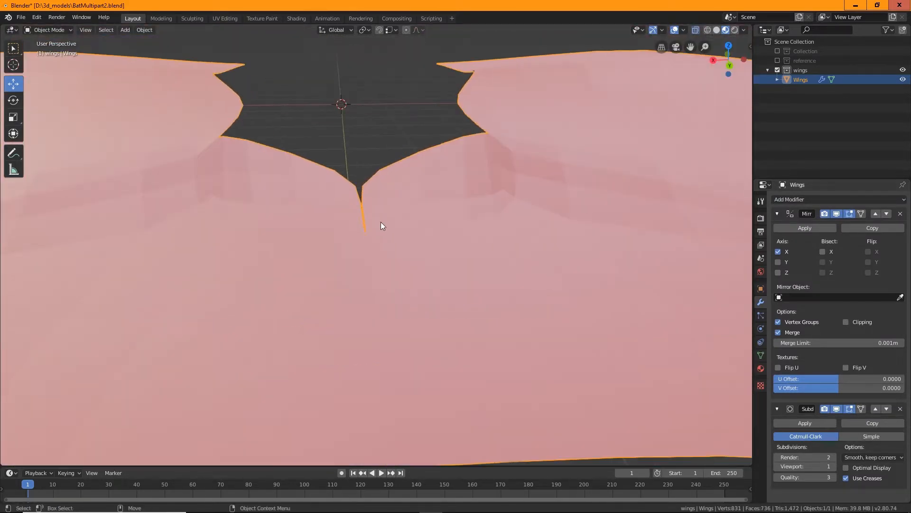
Return to Edit Mode and move the seam vertex just behind the body opening's rear notch along X to close the gap between the mirrored halves
click(47, 30)
click(49, 53)
middle_drag(325, 162, 380, 183)
scroll(327, 204, up, 5)
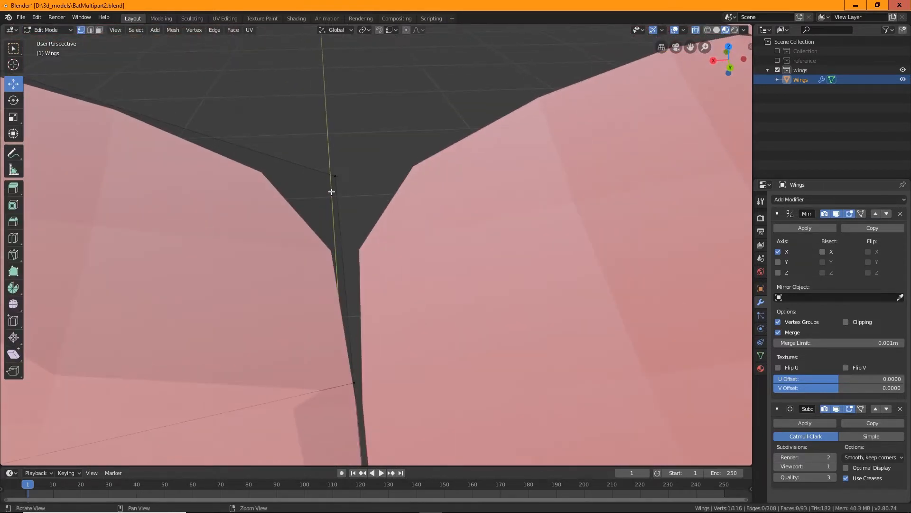
alt+middle_drag(382, 284, 383, 214)
scroll(384, 214, down, 3)
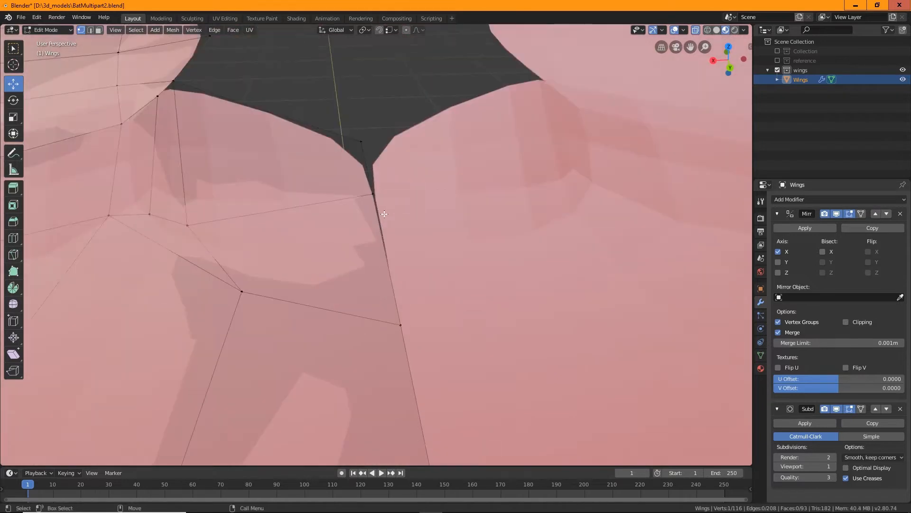
scroll(384, 214, up, 5)
scroll(397, 210, down, 2)
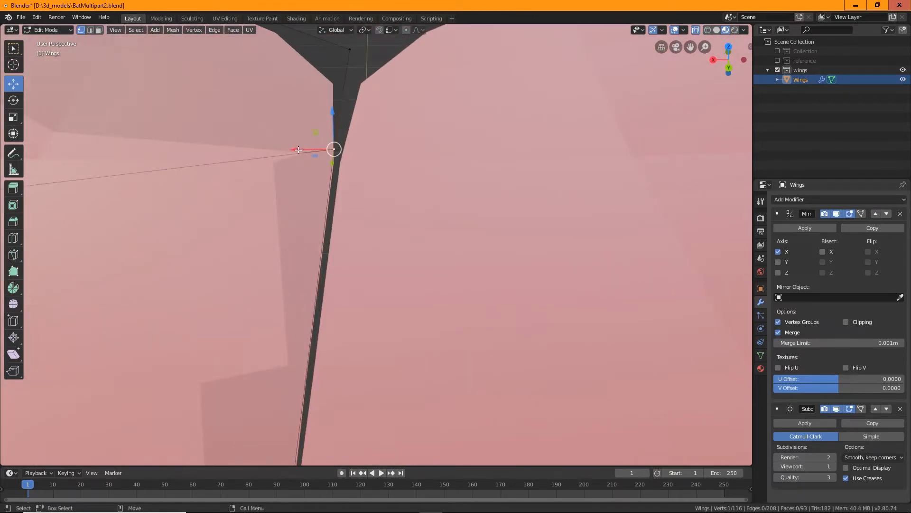
drag(298, 150, 305, 149)
middle_drag(304, 150, 435, 177)
scroll(439, 171, up, 3)
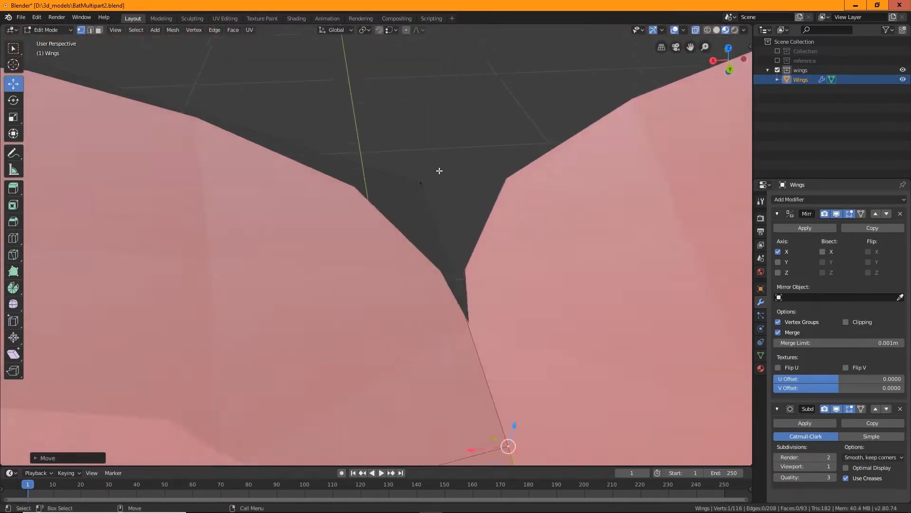
scroll(441, 190, down, 3)
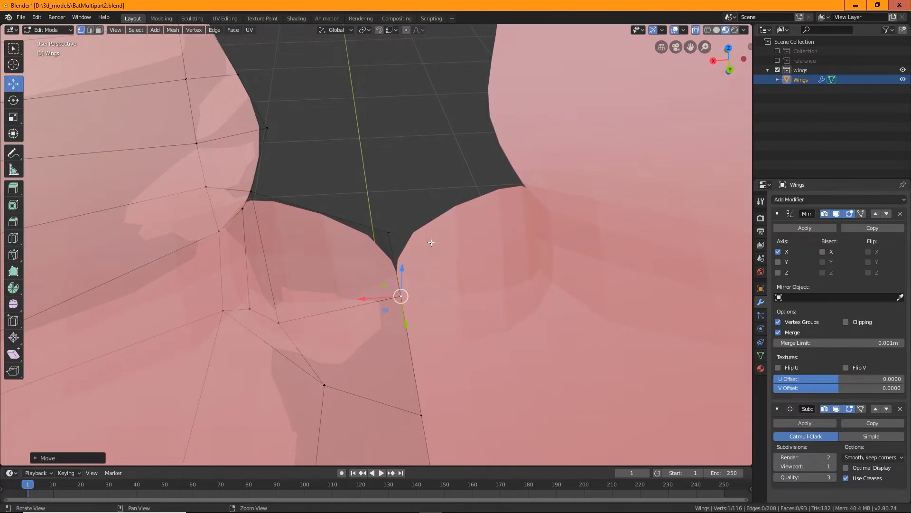
Move the vertex at the rear tip of the body opening along X onto the mirror centre line
middle_drag(431, 242, 441, 271)
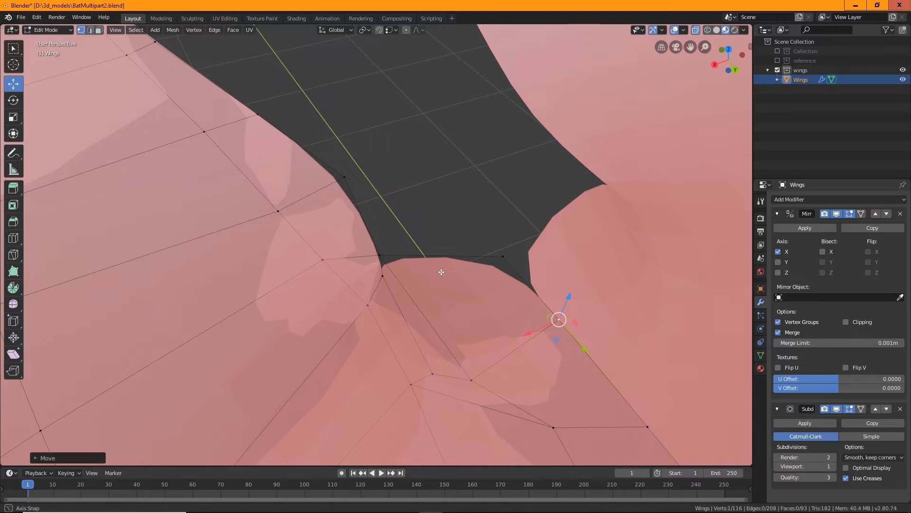
middle_drag(441, 272, 410, 261)
scroll(410, 261, up, 3)
click(402, 237)
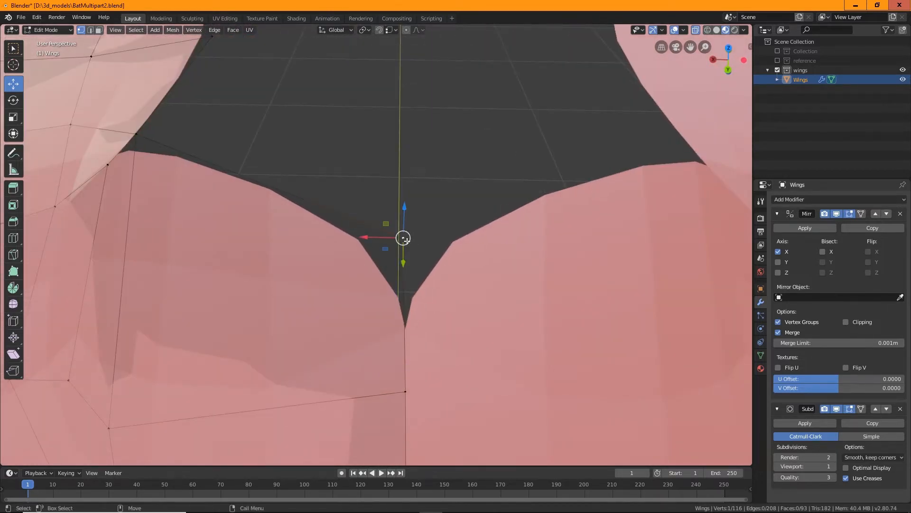
drag(365, 236, 342, 221)
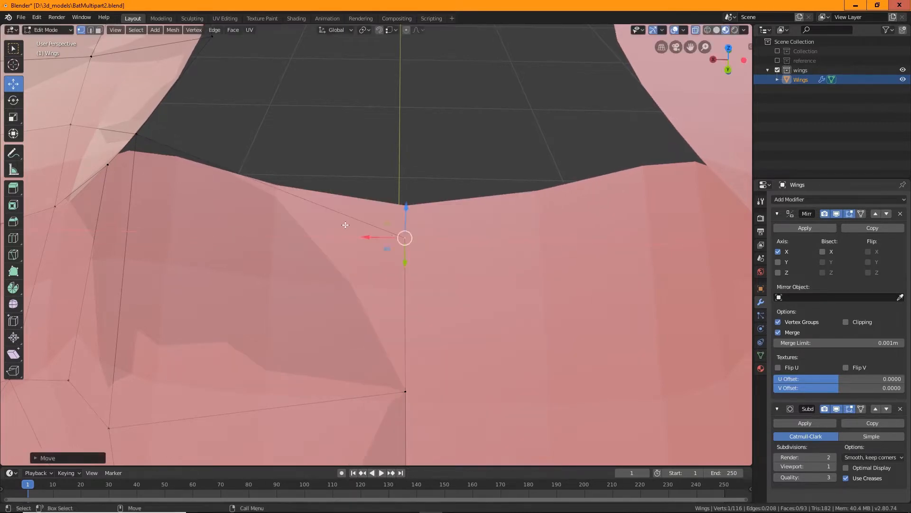
Select the seven membrane edges bordering the body opening from hip to shoulder and extrude them slightly upward
middle_drag(343, 221, 288, 208)
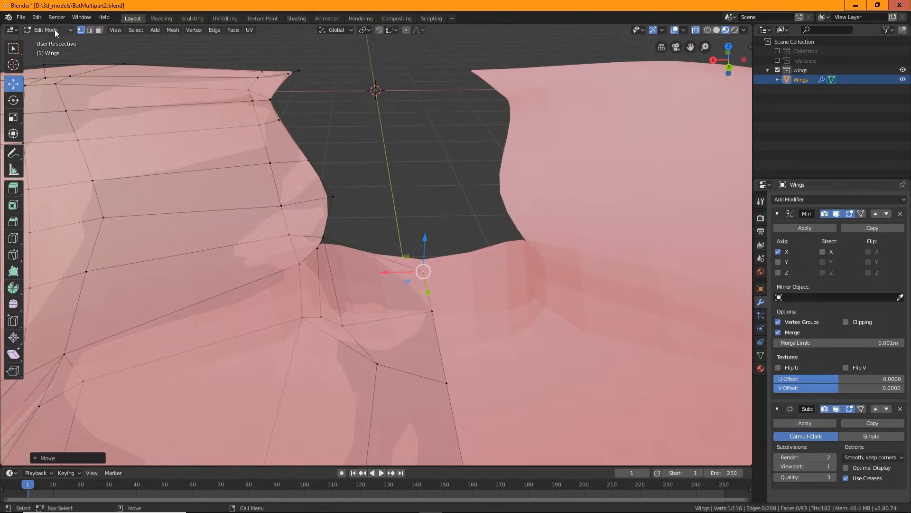
click(90, 30)
middle_drag(371, 232, 363, 252)
click(315, 256)
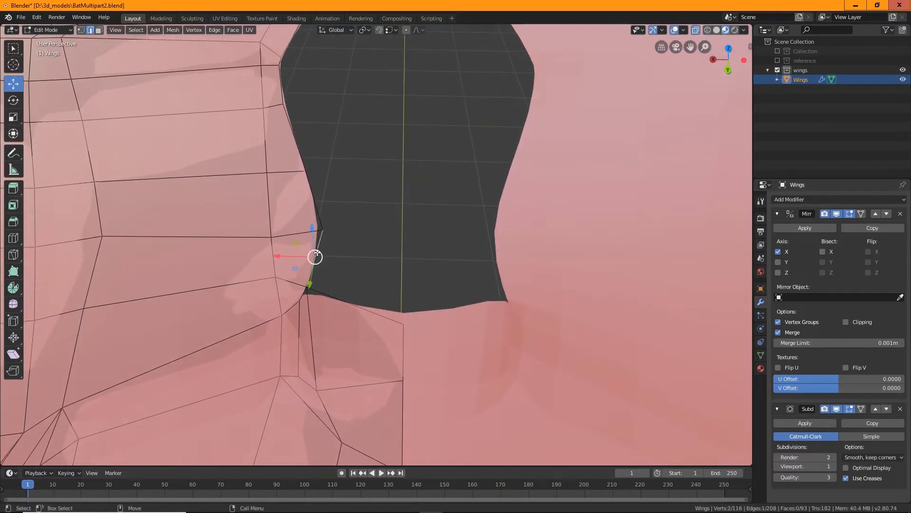
shift+click(318, 205)
shift+click(299, 151)
shift+click(283, 87)
middle_drag(283, 88, 318, 170)
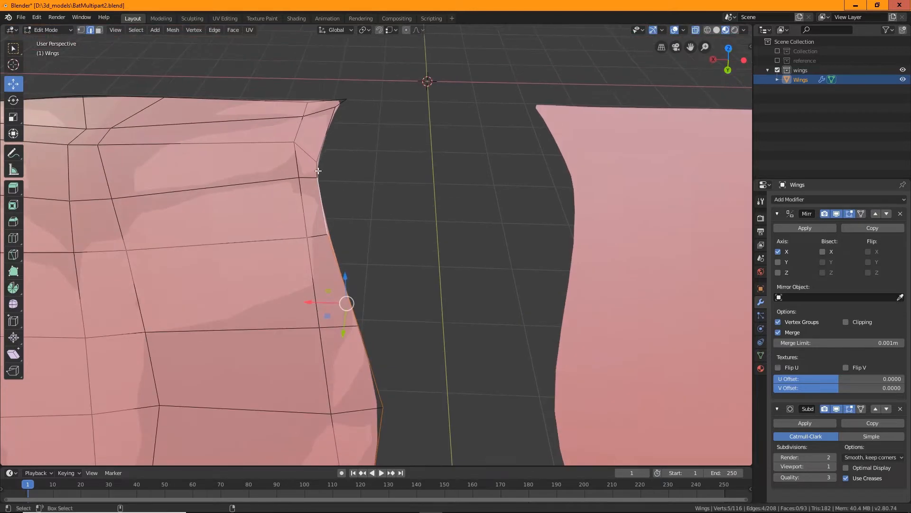
shift+click(314, 167)
shift+click(328, 137)
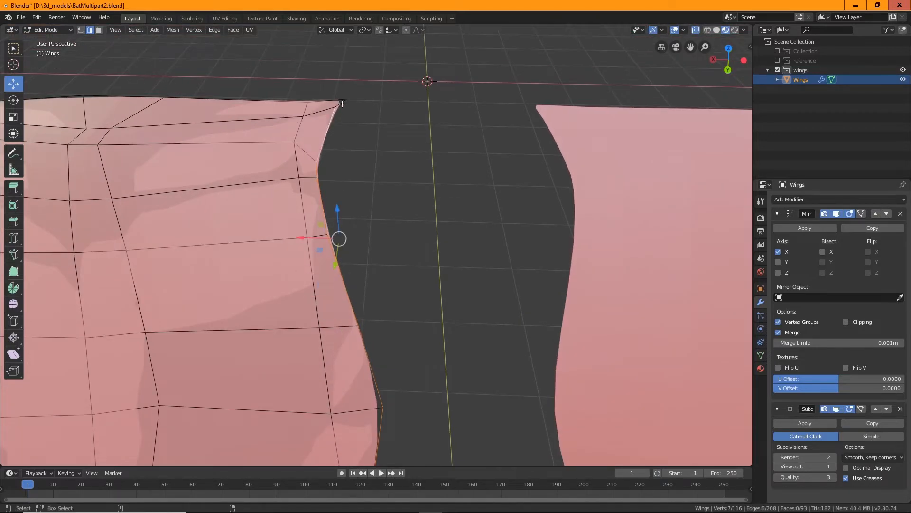
shift+click(342, 103)
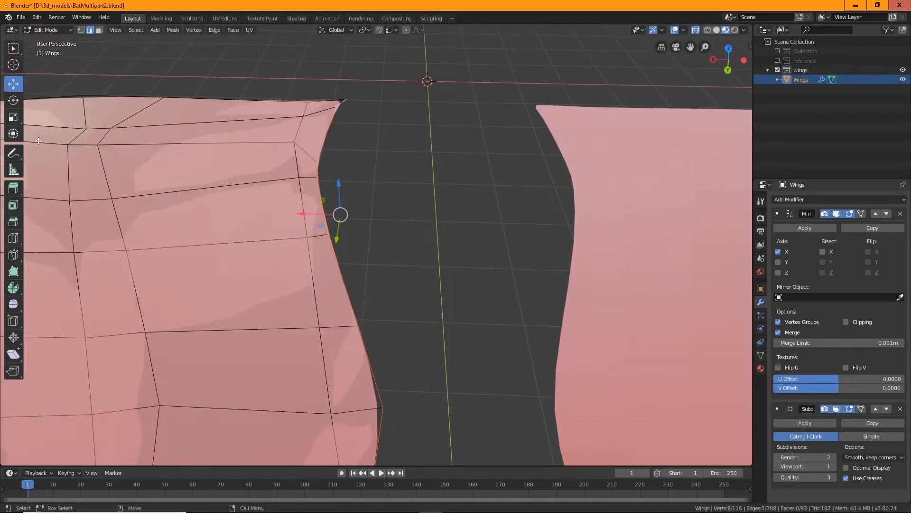
click(15, 192)
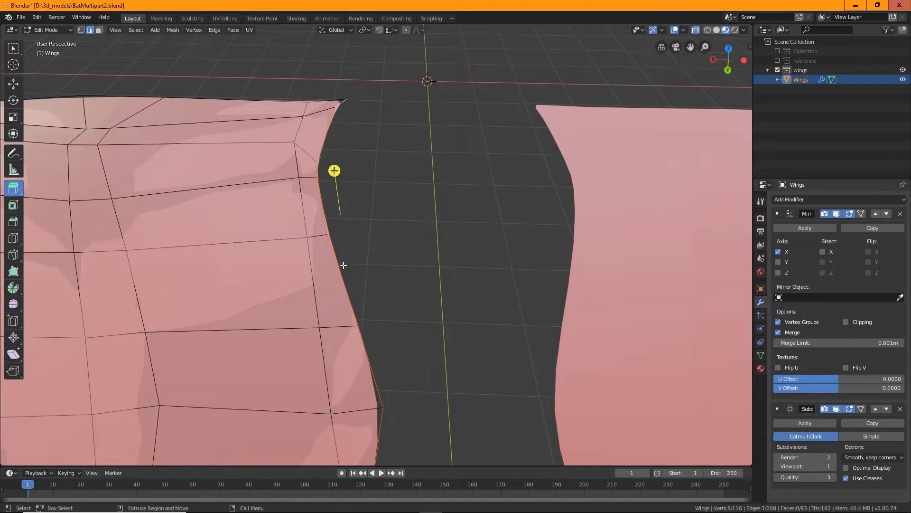
drag(342, 176, 338, 163)
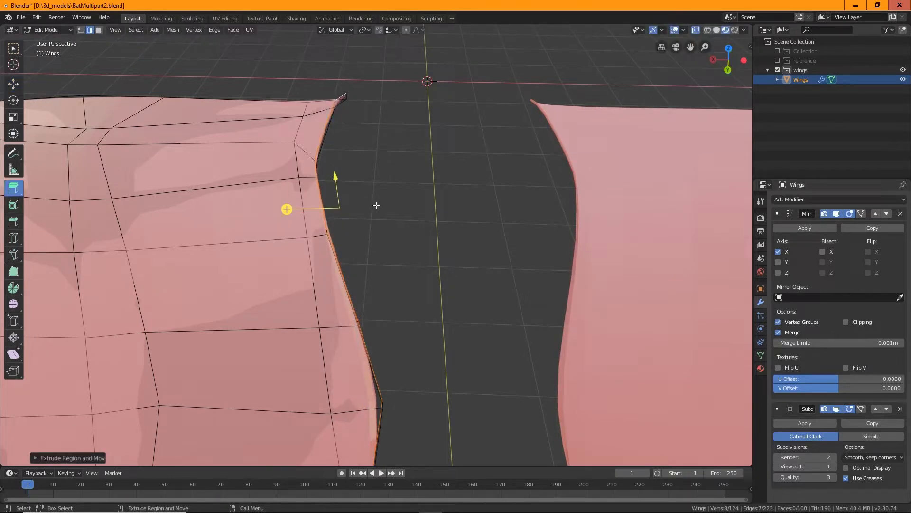
Move the extruded border edges about 0.52 m along the X axis toward the body's centre line
click(13, 84)
drag(304, 206, 345, 221)
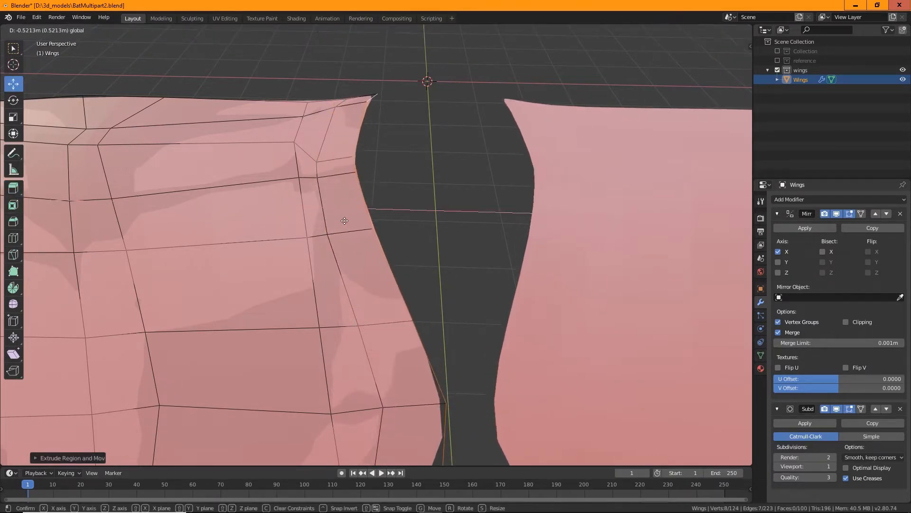
shift+middle_drag(456, 275, 437, 158)
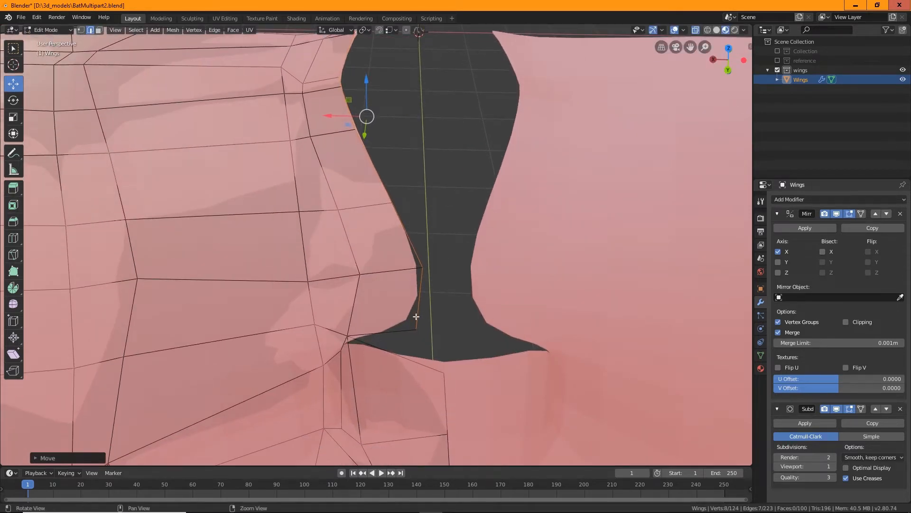
middle_drag(417, 317, 414, 310)
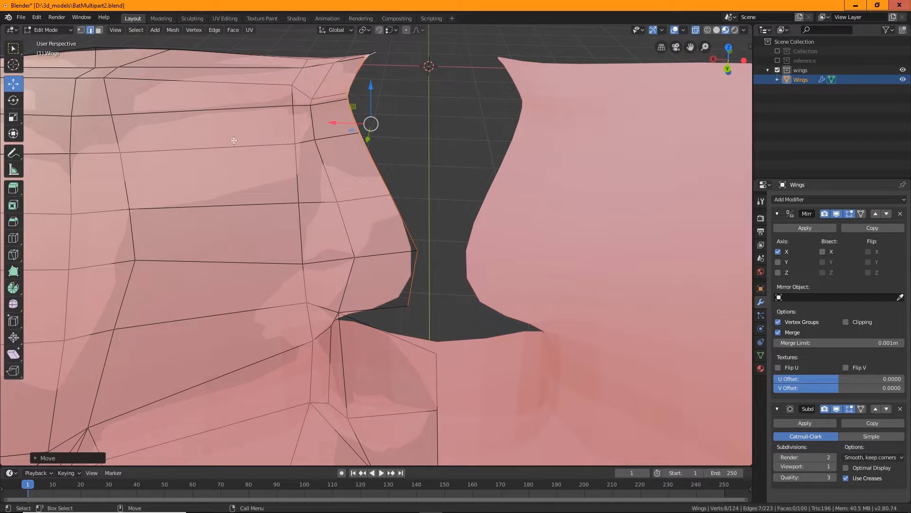
Merge the rear end vertex of the extruded strip into the centre-line vertex of the body opening, using At Last
click(81, 30)
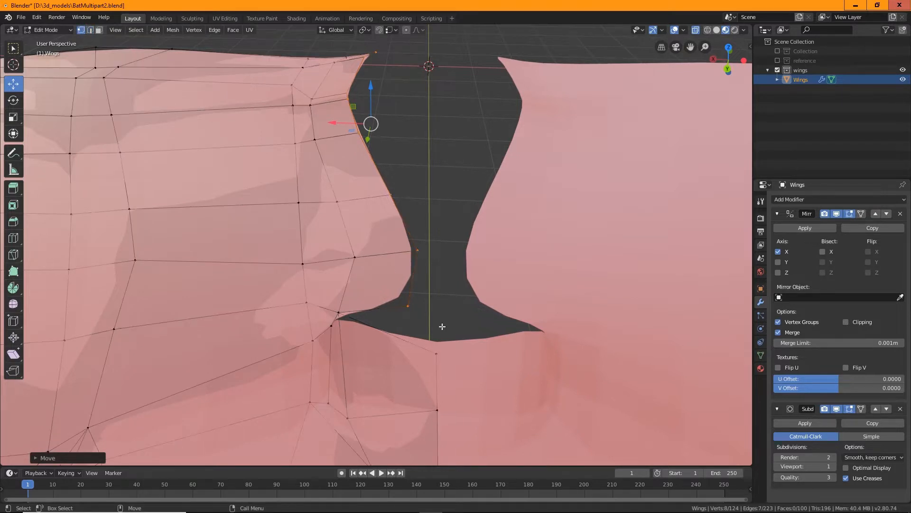
click(408, 304)
shift+click(437, 353)
right_click(436, 352)
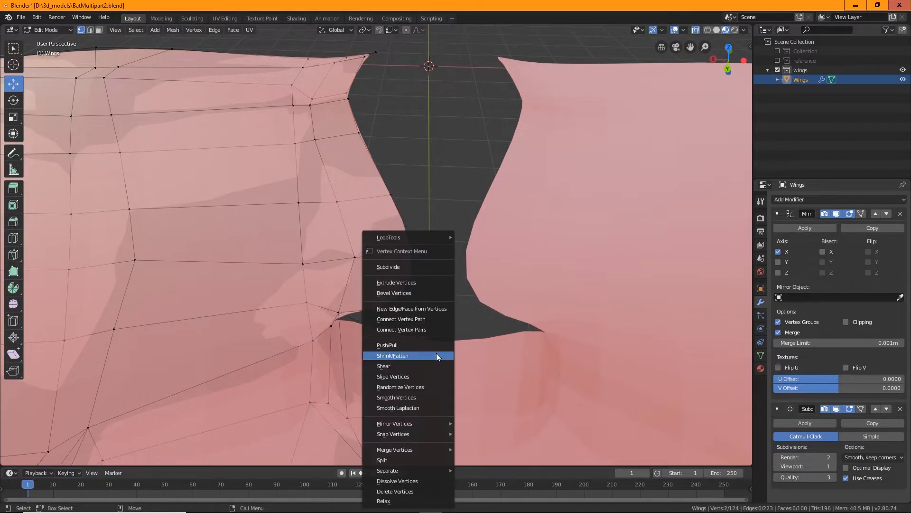
mouse_move(428, 449)
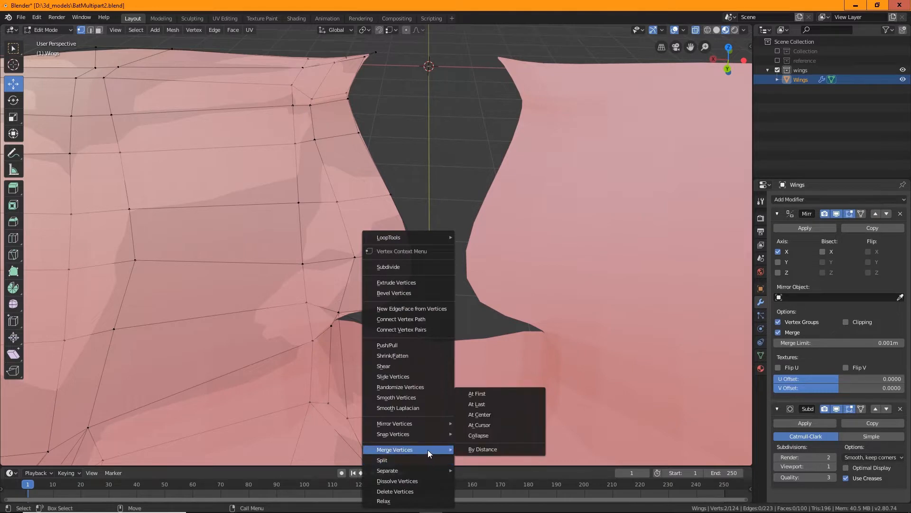
click(492, 406)
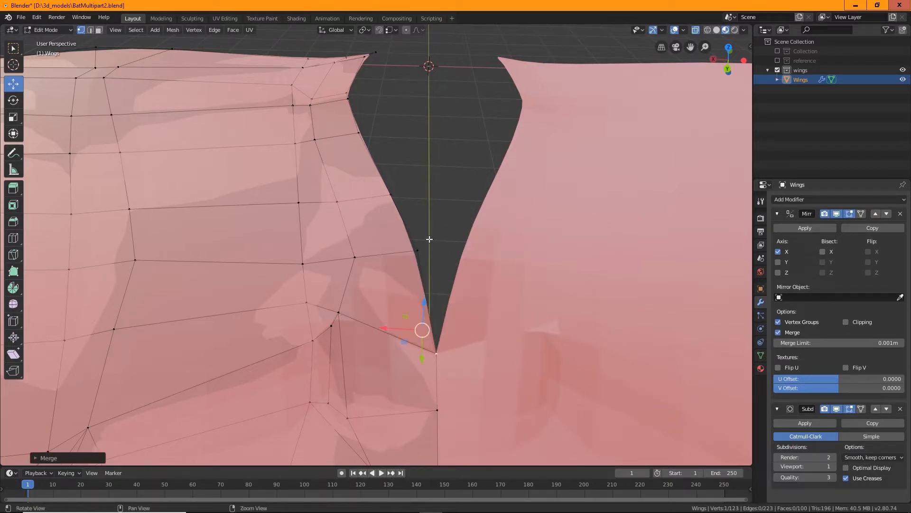
Move the inner border vertices of the extruded strip one by one along X onto the mirror centre line
mouse_move(429, 236)
middle_down()
mouse_move(426, 258)
mouse_move(428, 235)
middle_up()
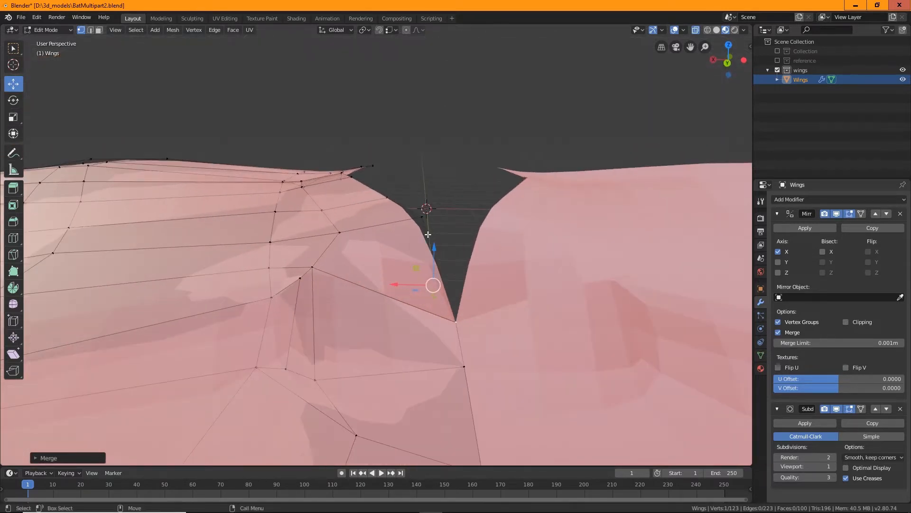
click(422, 219)
drag(424, 179, 424, 187)
drag(383, 225, 579, 277)
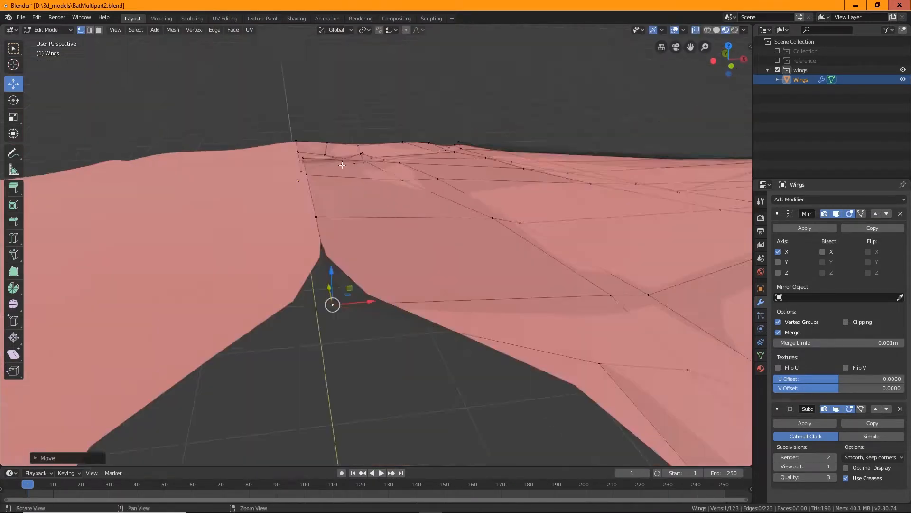
drag(332, 332, 319, 372)
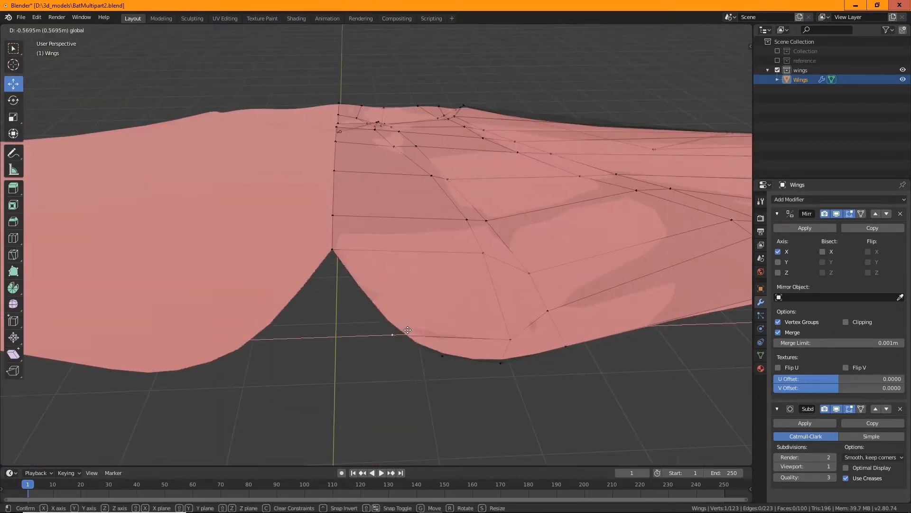
drag(314, 356, 315, 344)
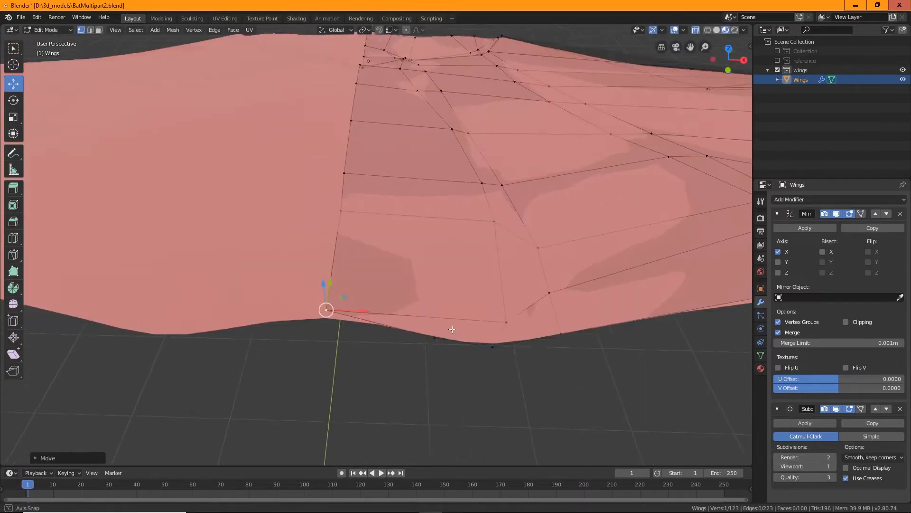
Move the strip's front end vertex about 0.98 m along X onto the centre line to close the front gap
key(g)
key(x)
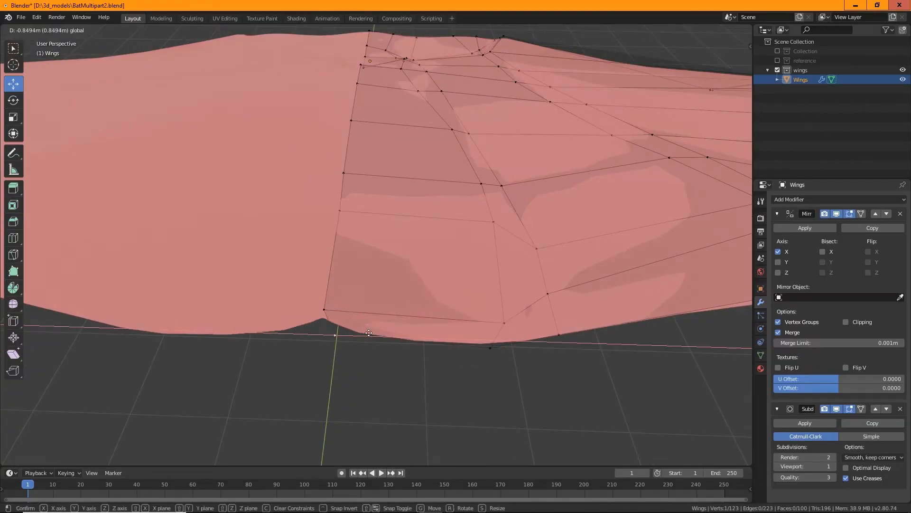
drag(368, 332, 364, 334)
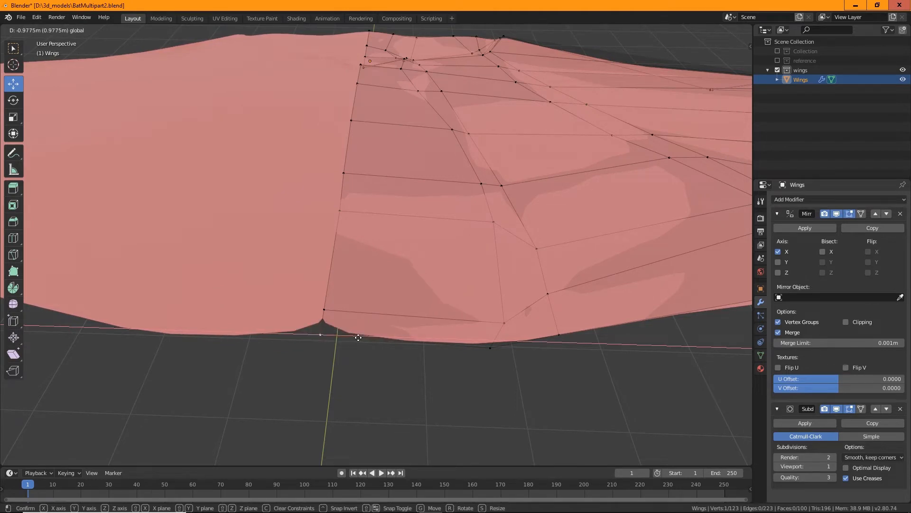
click(359, 338)
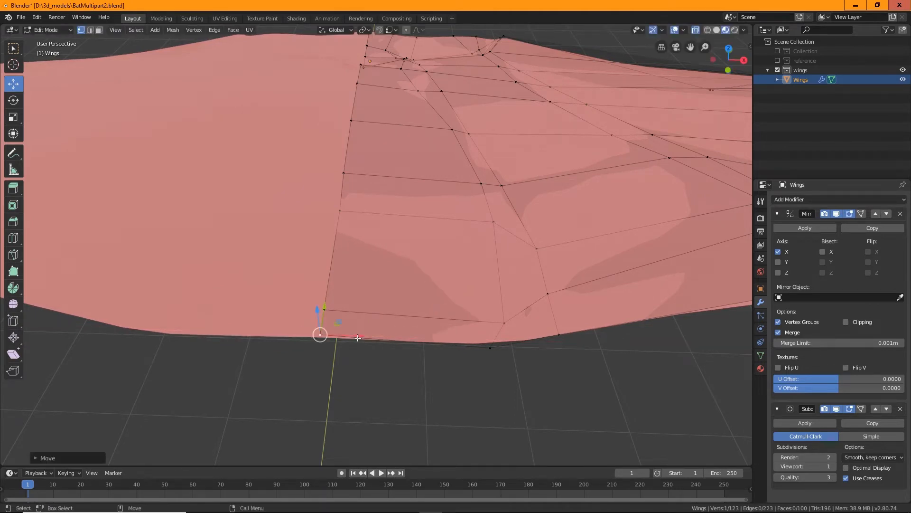
Reposition the centre-line vertex at the rear of the strip to straighten and smooth the membrane's middle seam
scroll(427, 303, down, 5)
middle_drag(427, 305, 418, 324)
scroll(419, 324, up, 2)
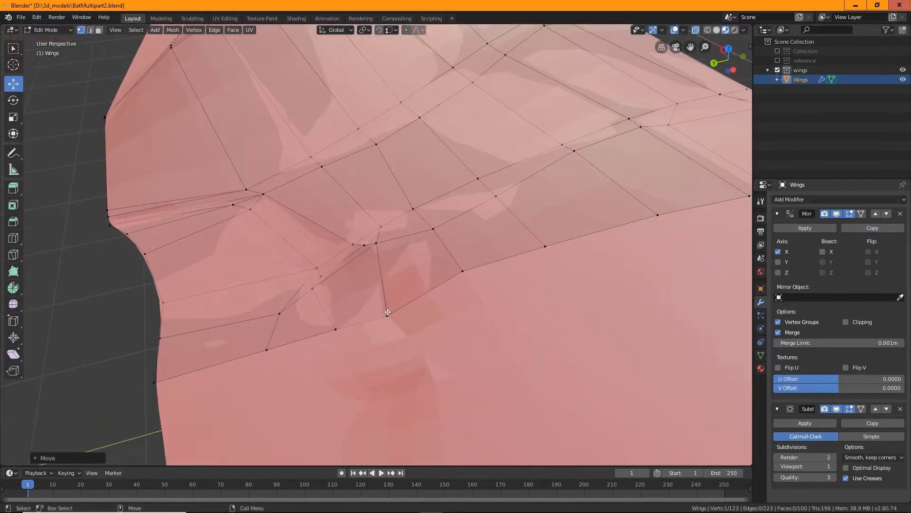
click(388, 312)
mouse_move(387, 314)
mouse_down()
mouse_move(358, 314)
mouse_move(373, 308)
mouse_up()
middle_drag(373, 307, 371, 204)
drag(375, 186, 376, 175)
drag(343, 212, 337, 214)
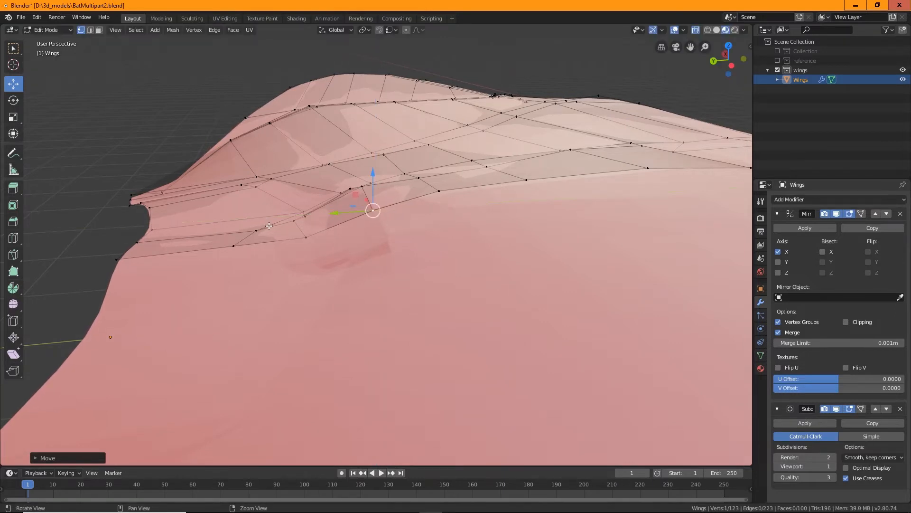
scroll(443, 260, up, 5)
middle_drag(360, 228, 381, 264)
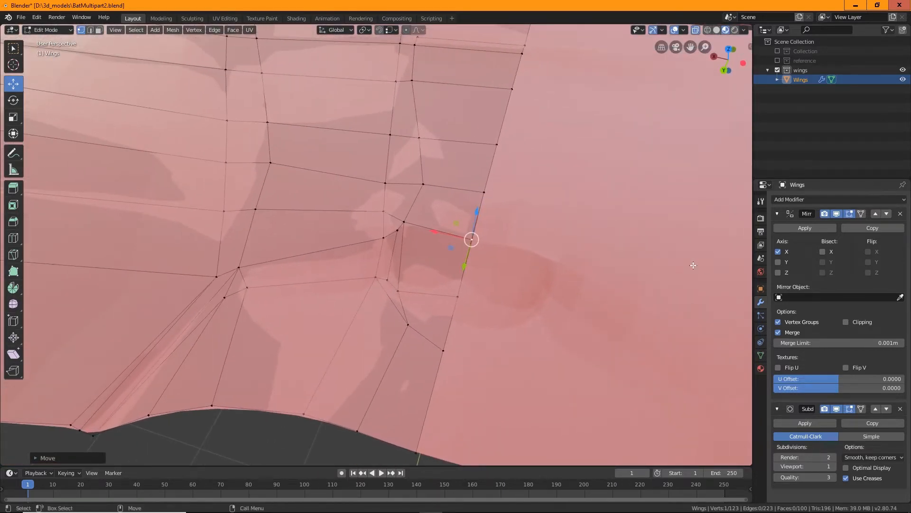
Show the collection containing the bat body and check the wing membrane against the body and bones
click(777, 51)
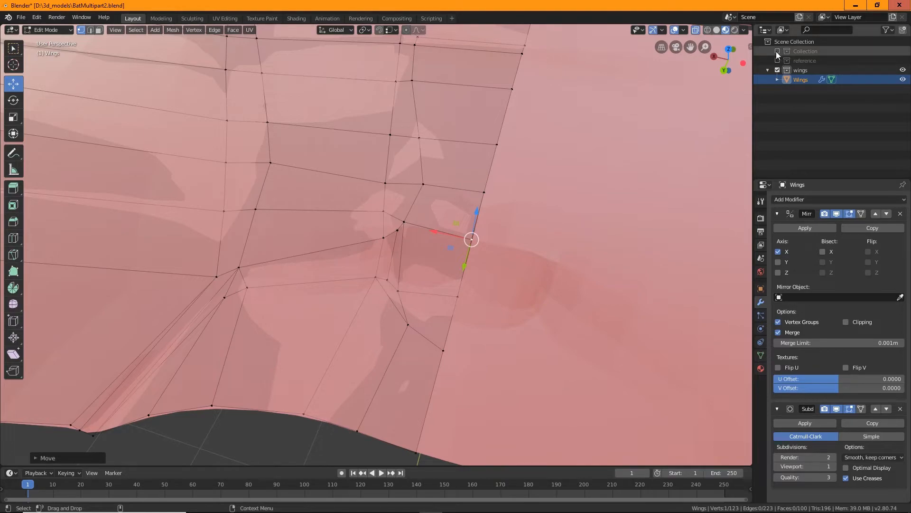
click(768, 51)
middle_drag(534, 212, 164, 167)
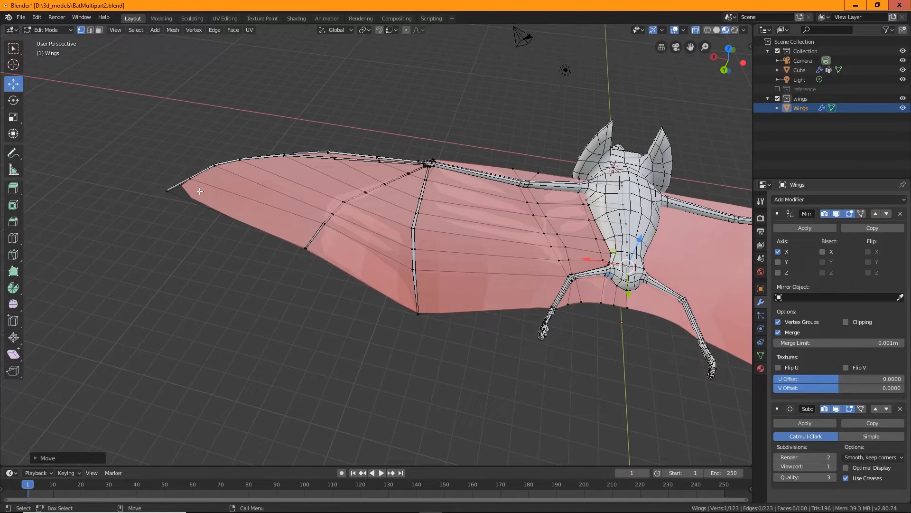
middle_drag(200, 191, 372, 331)
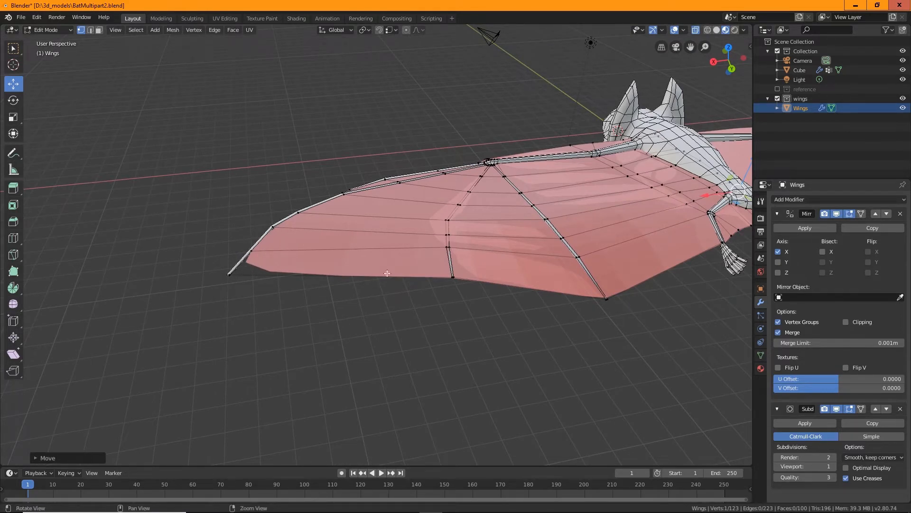
middle_drag(387, 273, 368, 281)
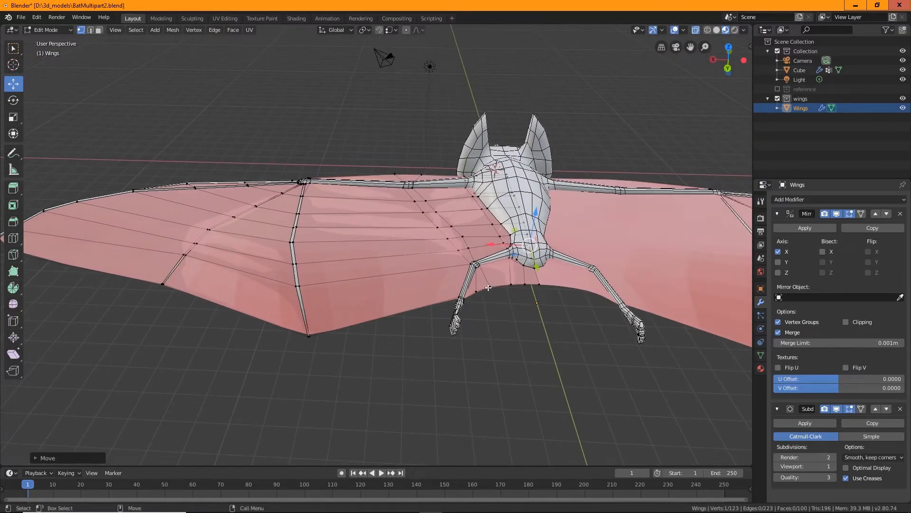
middle_drag(488, 287, 295, 243)
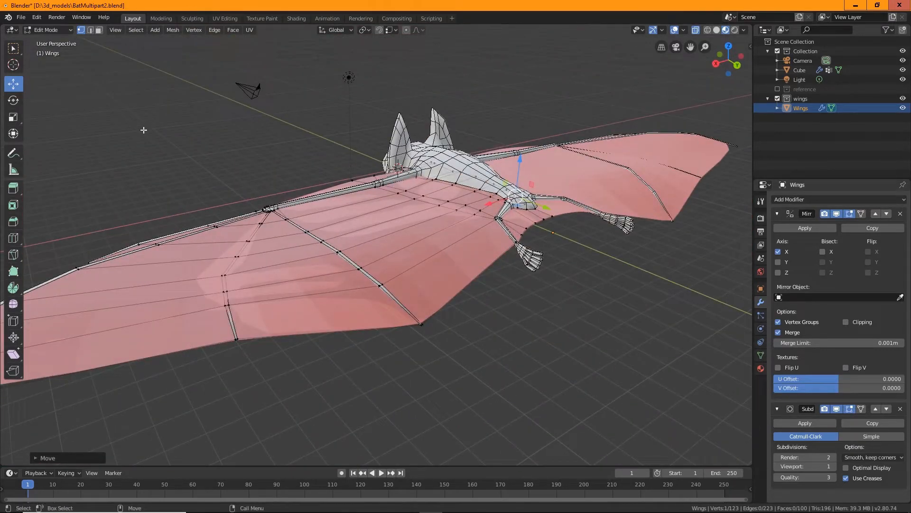
Activate the Select Box tool and turn off the Subdivision modifier's edit-mode display for the wings
click(13, 44)
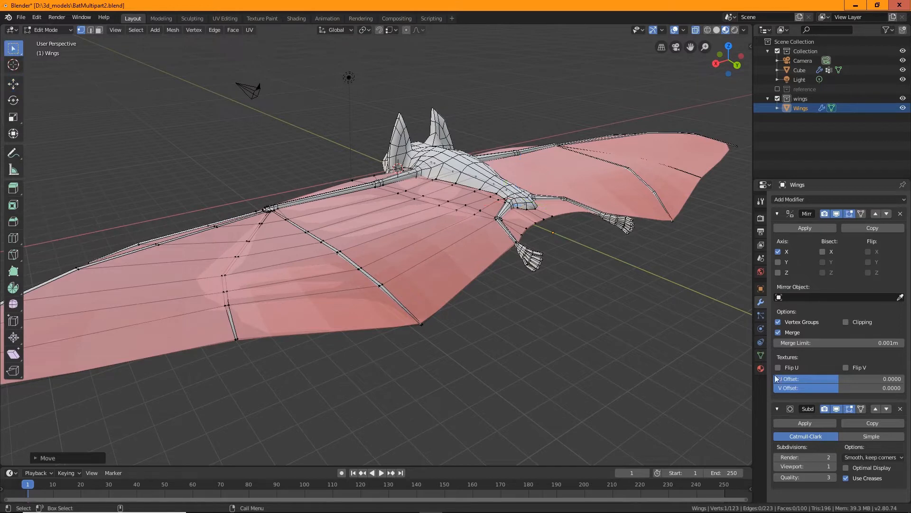
click(849, 408)
middle_drag(552, 373, 533, 386)
scroll(546, 375, up, 3)
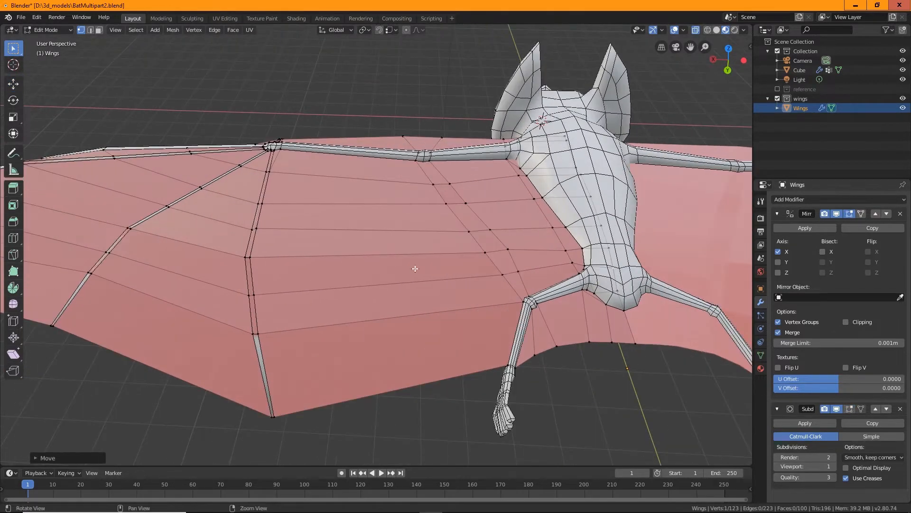
Return the wings to Object Mode and hide the wings collection
click(48, 30)
click(75, 49)
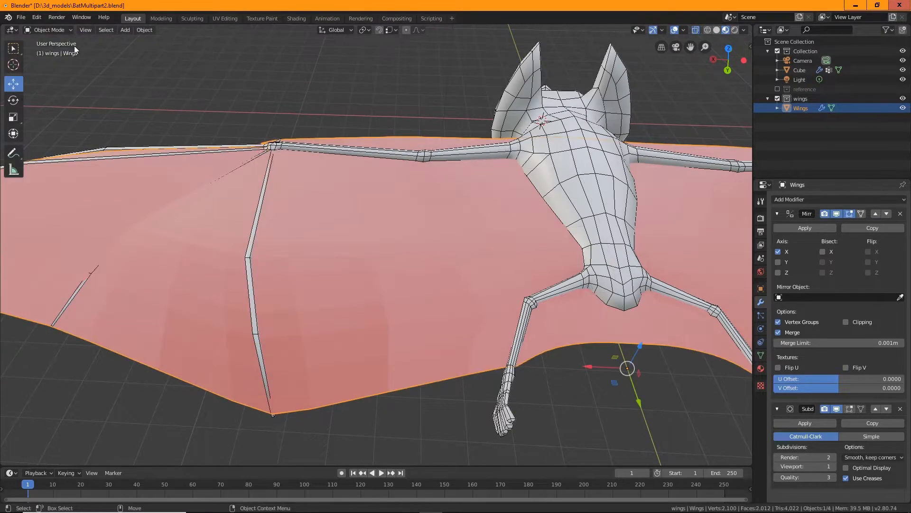
middle_drag(453, 371, 459, 347)
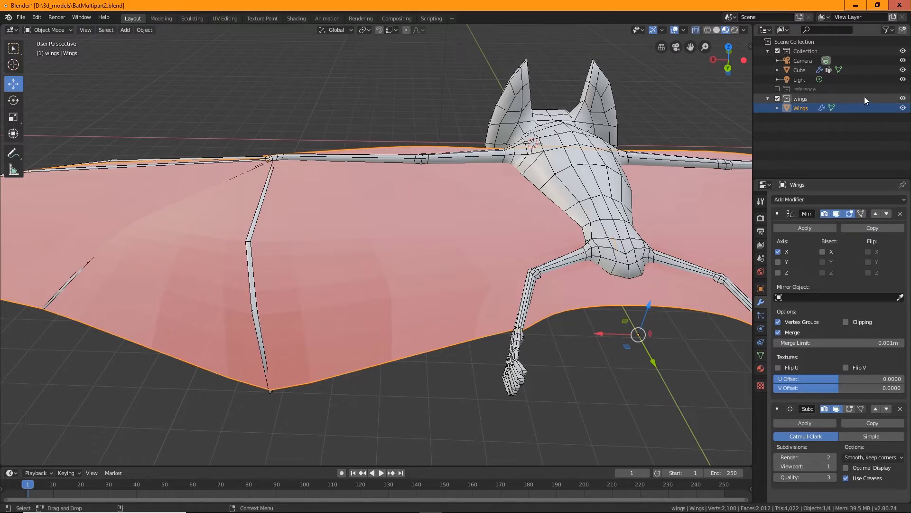
click(778, 99)
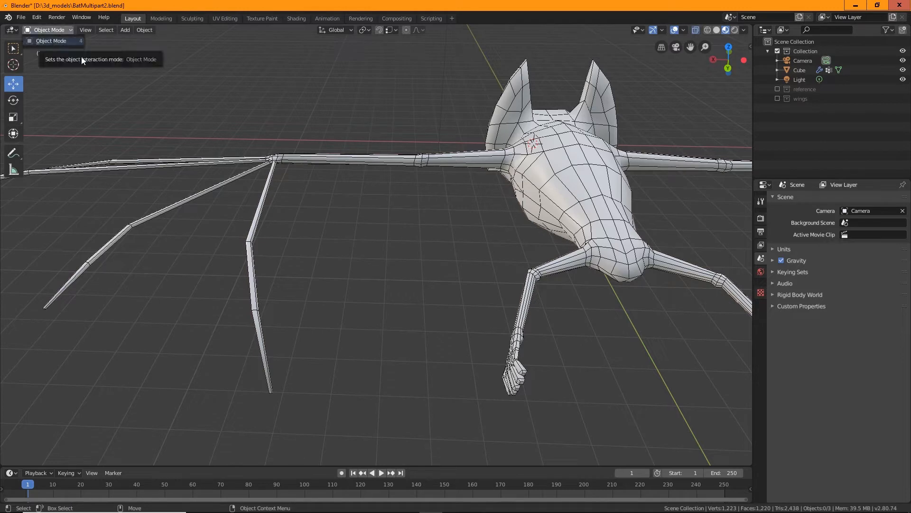
Select the bat body object and enter Edit Mode, focusing on the wing finger nearest the body
click(292, 156)
shift+middle_drag(272, 214, 396, 195)
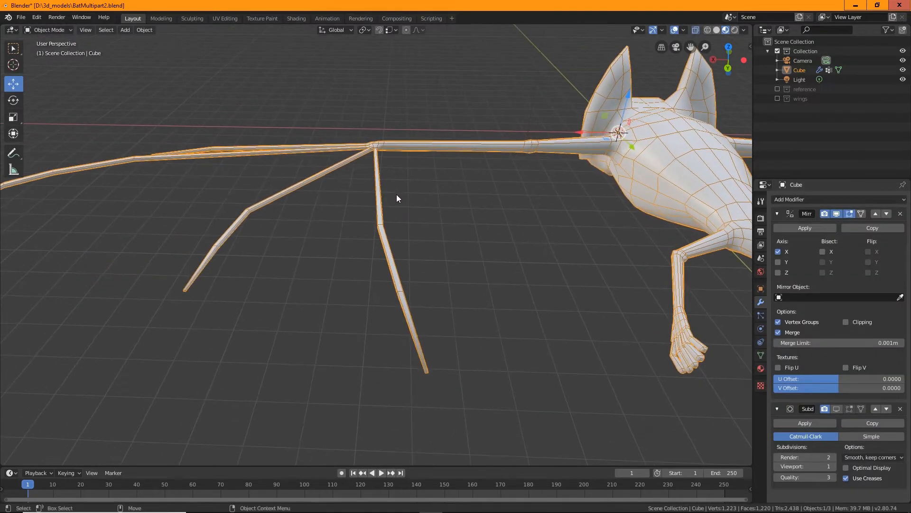
scroll(401, 205, up, 4)
middle_drag(375, 162, 406, 281)
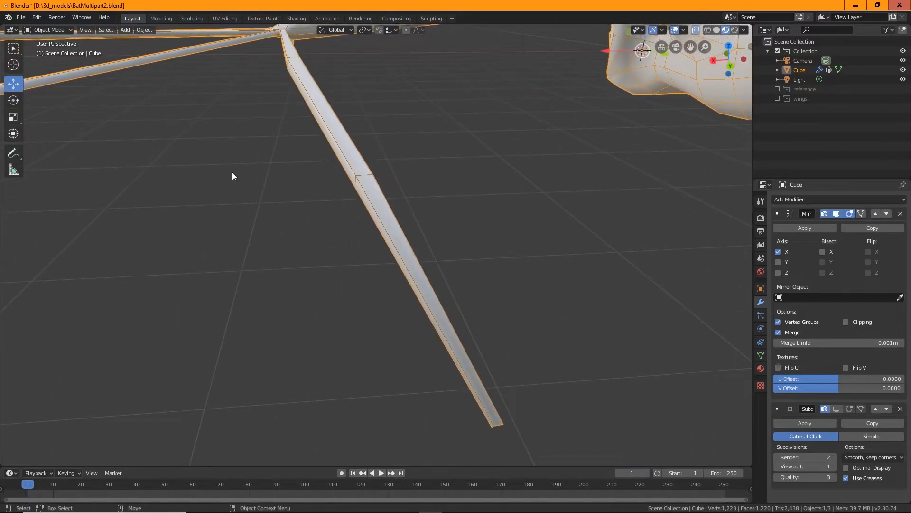
click(49, 31)
click(50, 53)
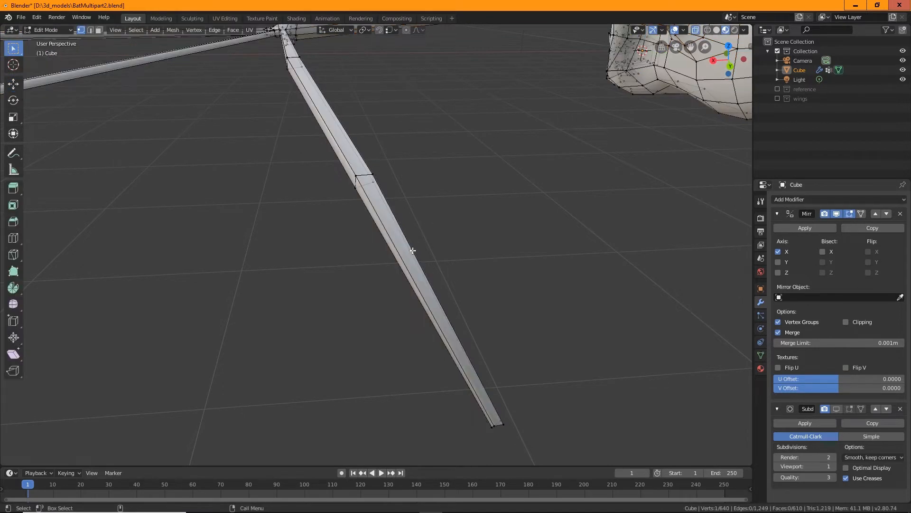
In face select mode, select the upper faces of the finger nearest the body, from its tip to the wrist
click(99, 30)
click(422, 284)
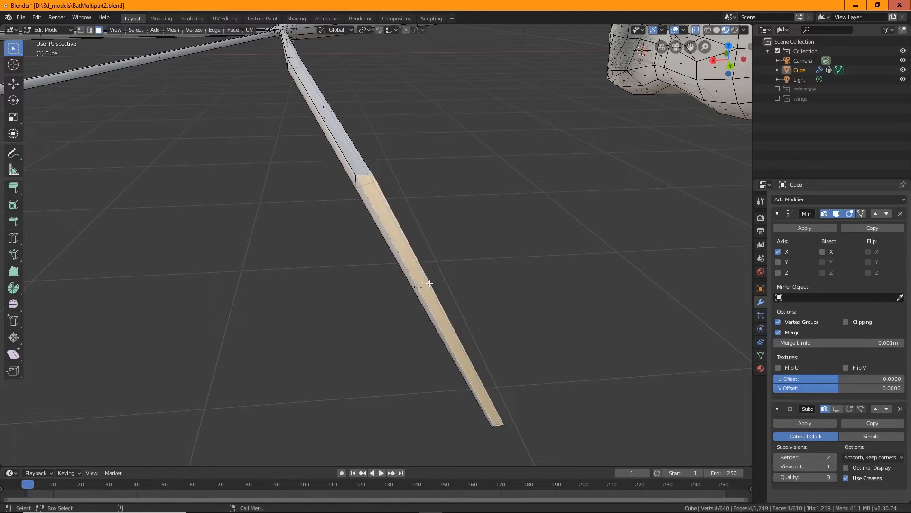
middle_drag(401, 165, 394, 176)
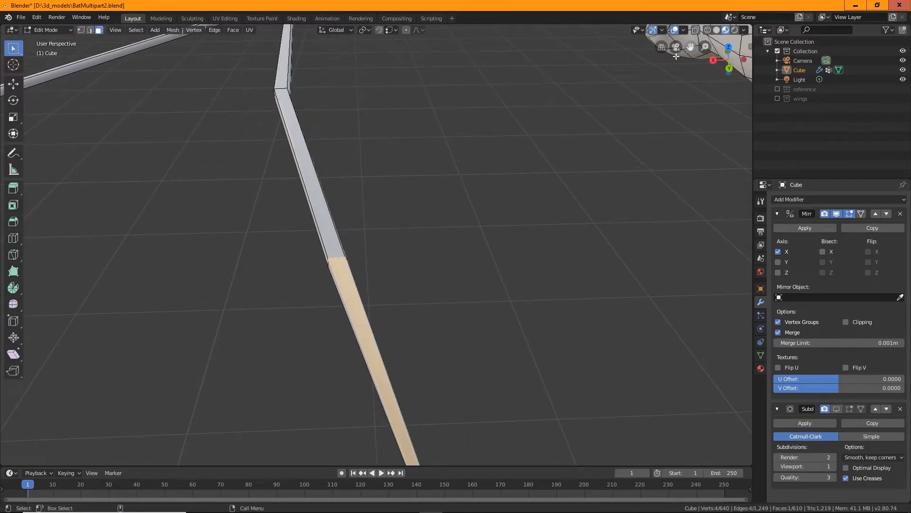
middle_drag(676, 56, 421, 167)
shift+click(297, 182)
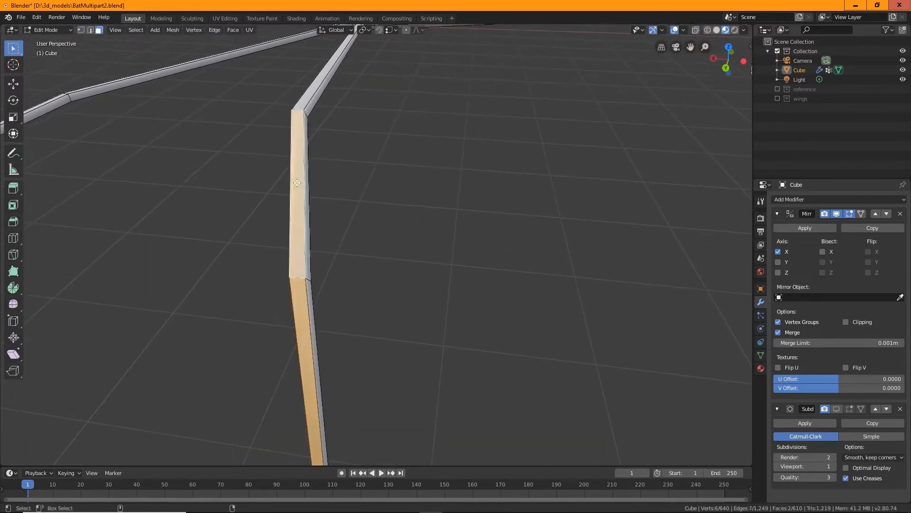
shift+click(316, 88)
middle_drag(388, 80, 319, 222)
scroll(489, 186, up, 5)
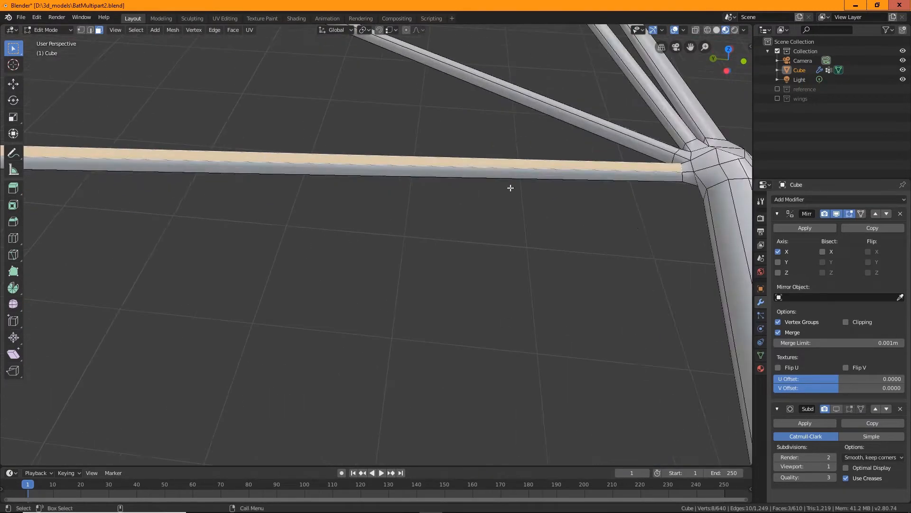
shift+middle_drag(578, 238, 323, 309)
scroll(422, 259, up, 3)
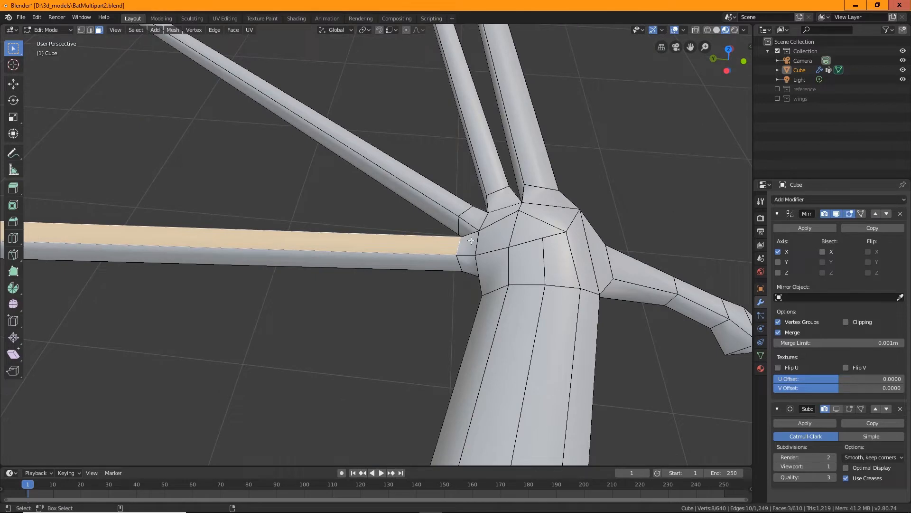
shift+click(471, 241)
middle_drag(535, 254, 509, 247)
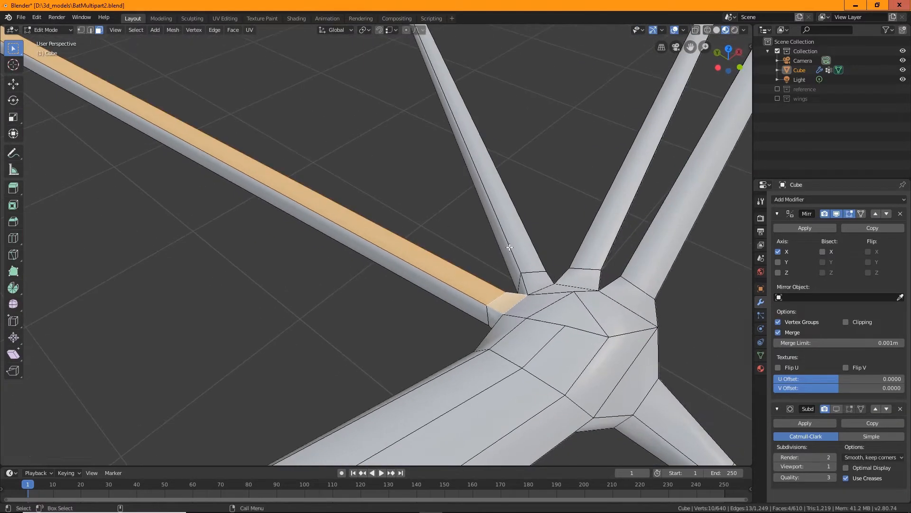
Add the upper faces at the base and first segment of the other three long fingers to the selection
shift+click(532, 281)
shift+click(595, 238)
shift+click(578, 279)
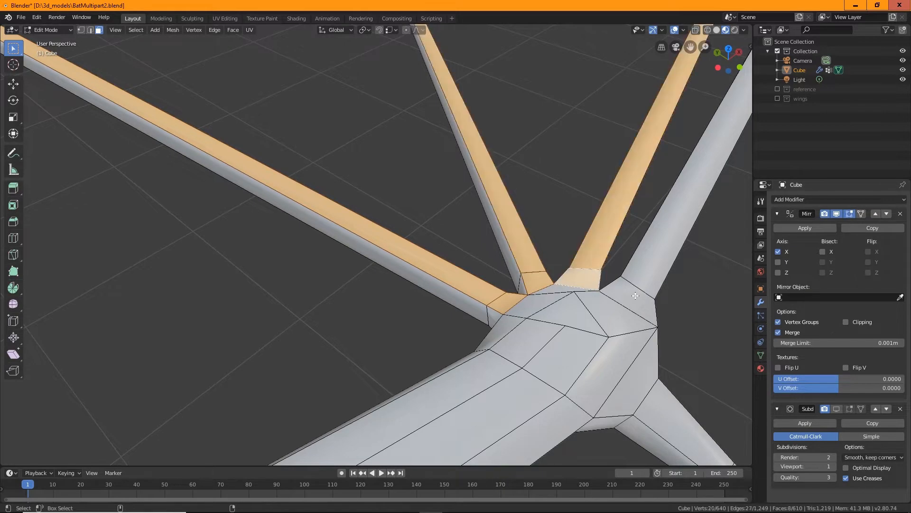
shift+click(631, 296)
shift+click(660, 243)
Add the upper faces of the two outer segments of the second finger from the body to the selection
scroll(659, 243, down, 4)
middle_drag(663, 212, 334, 190)
alt+drag(333, 190, 234, 230)
alt+middle_drag(234, 230, 403, 261)
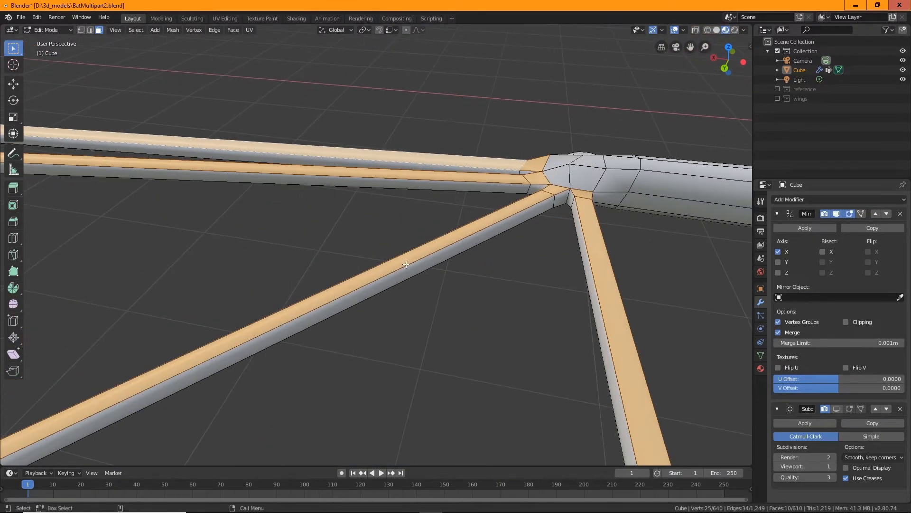
alt+right_drag(403, 261, 262, 376)
alt+middle_drag(262, 376, 519, 155)
shift+click(255, 248)
shift+click(198, 303)
Add the remaining upper faces of the longest finger and the tip segment of the short leading finger to the selection
alt+middle_drag(277, 176, 253, 251)
shift+click(263, 241)
shift+click(321, 79)
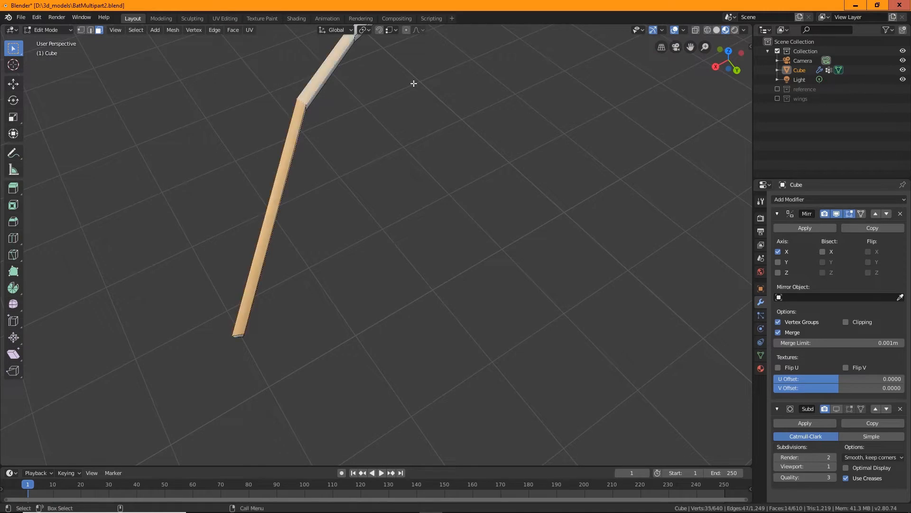
key(KP_Decimal)
shift+click(312, 241)
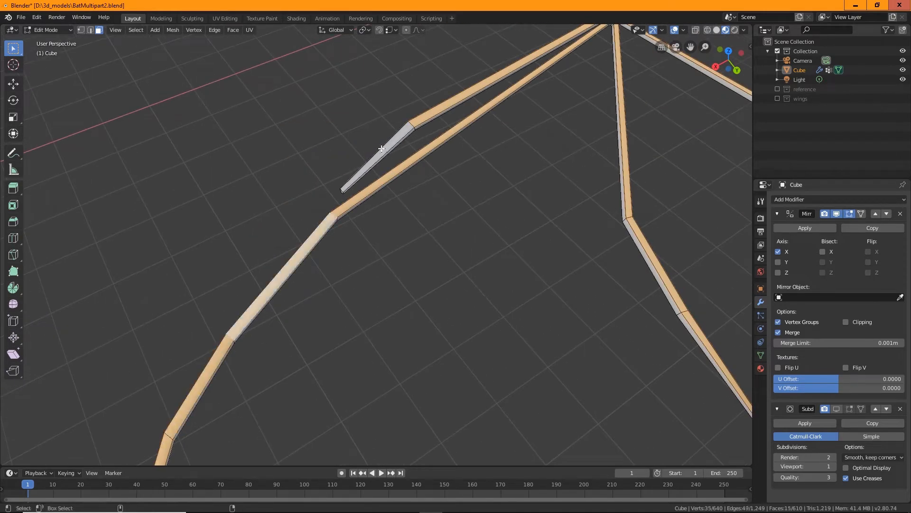
shift+click(384, 151)
middle_drag(450, 228, 281, 145)
middle_drag(471, 328, 509, 308)
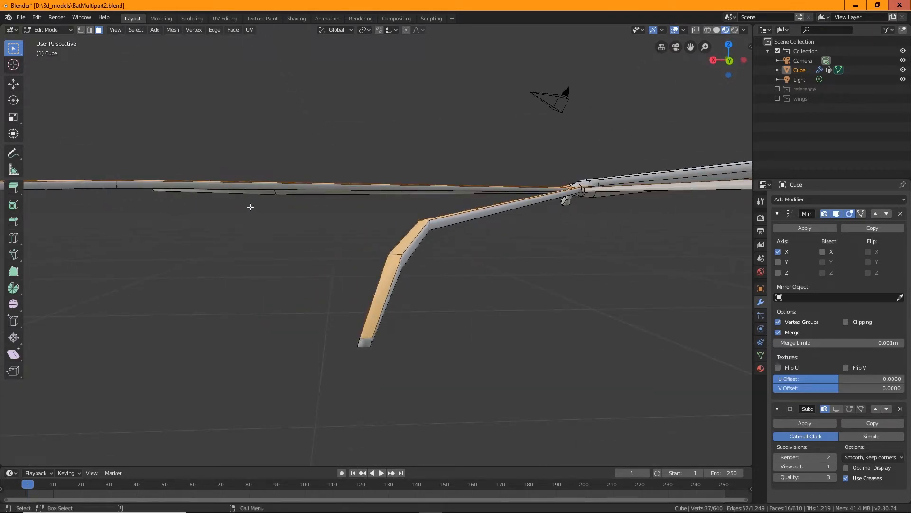
middle_drag(378, 247, 303, 236)
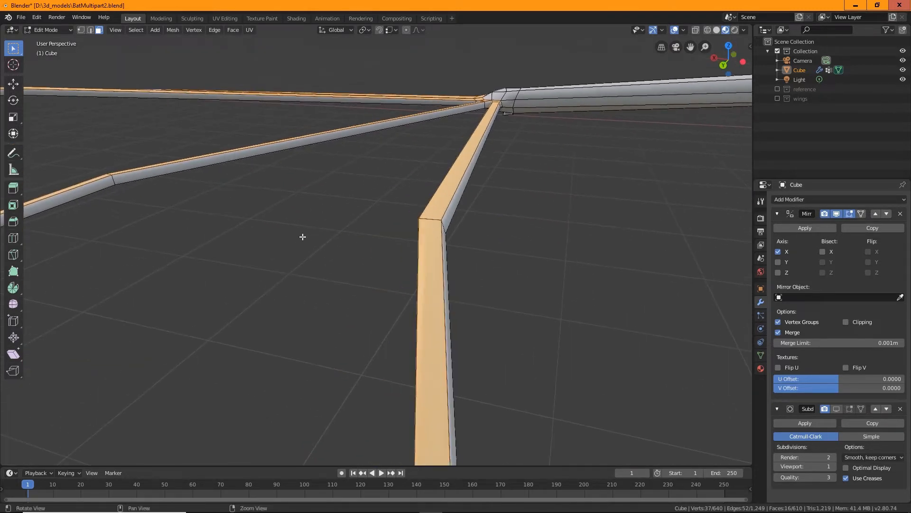
Try to extrude the selected upper faces of the wing's finger bones slightly upward
middle_drag(510, 223, 448, 256)
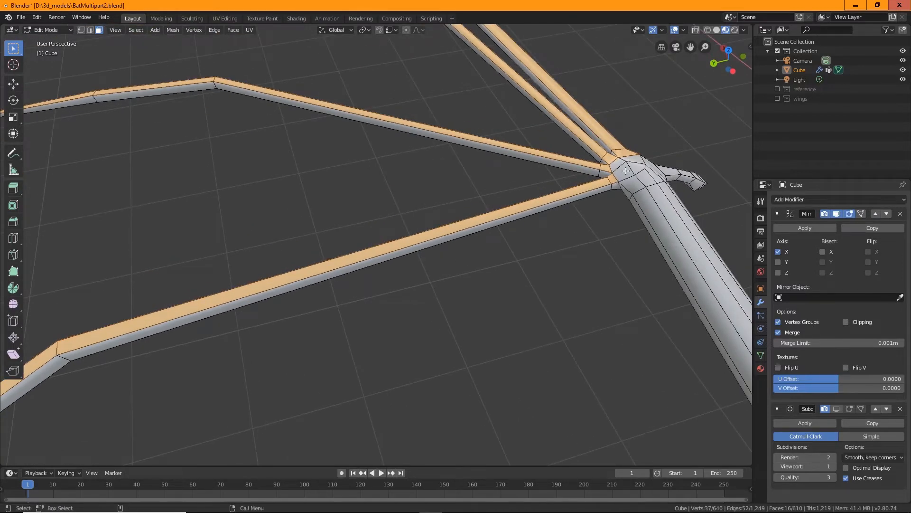
middle_drag(298, 292, 200, 192)
click(14, 188)
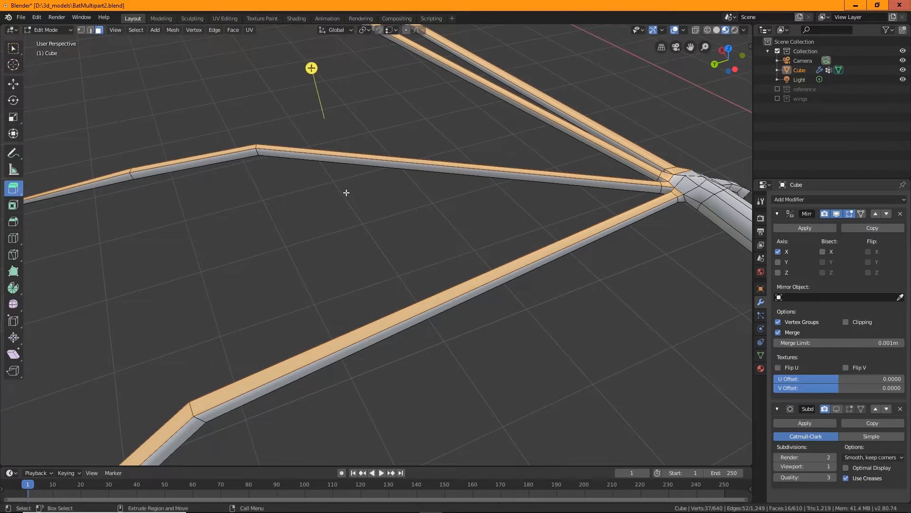
middle_drag(346, 191, 369, 110)
drag(369, 98, 371, 91)
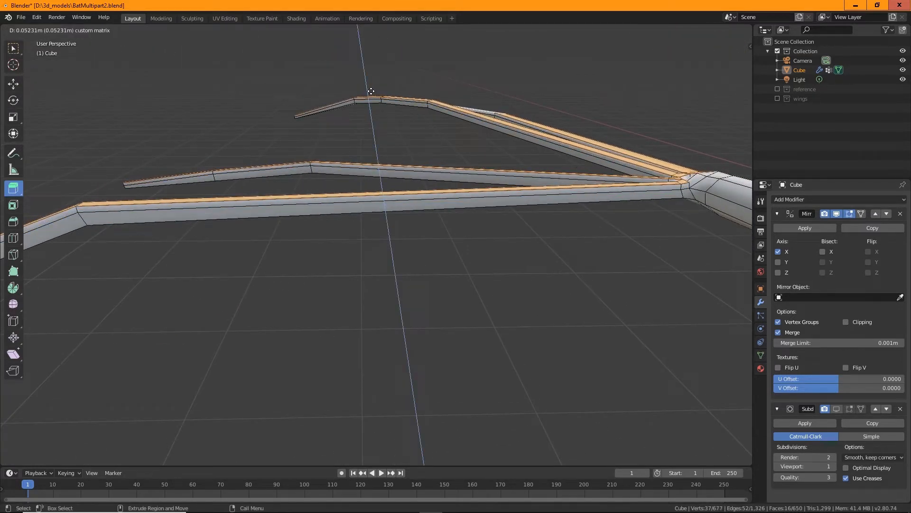
drag(371, 91, 368, 93)
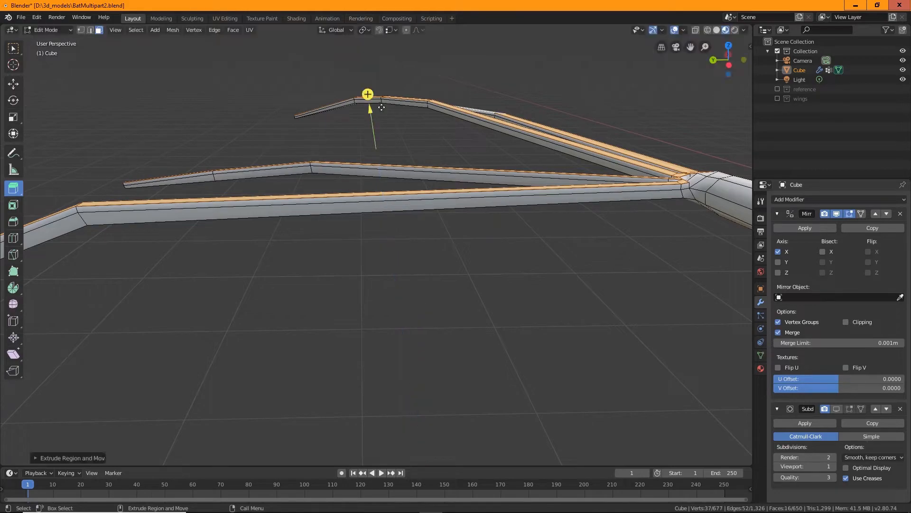
middle_drag(360, 256, 366, 278)
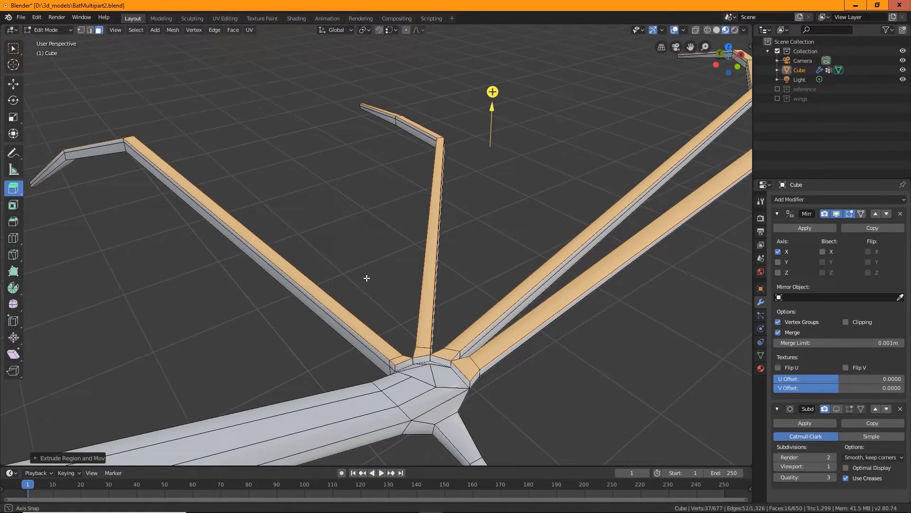
Undo the extrusion of the finger faces together with the last few face selections
key(ctrl+z)
key(ctrl+z)
key(ctrl+z)
key(ctrl+z)
key(ctrl+z)
key(ctrl+z)
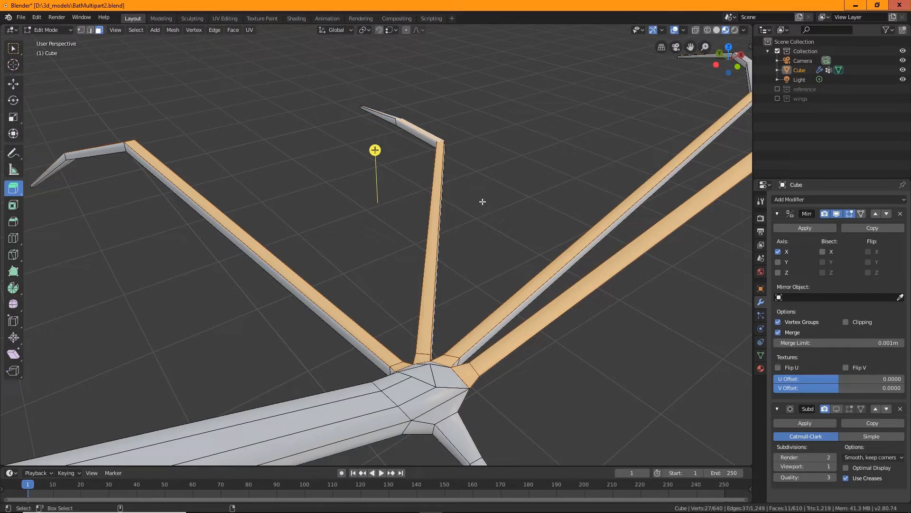
Reselect the upper faces of the second finger's tip, the longest finger's three outer segments and the short leading finger's tip
middle_drag(313, 235, 385, 219)
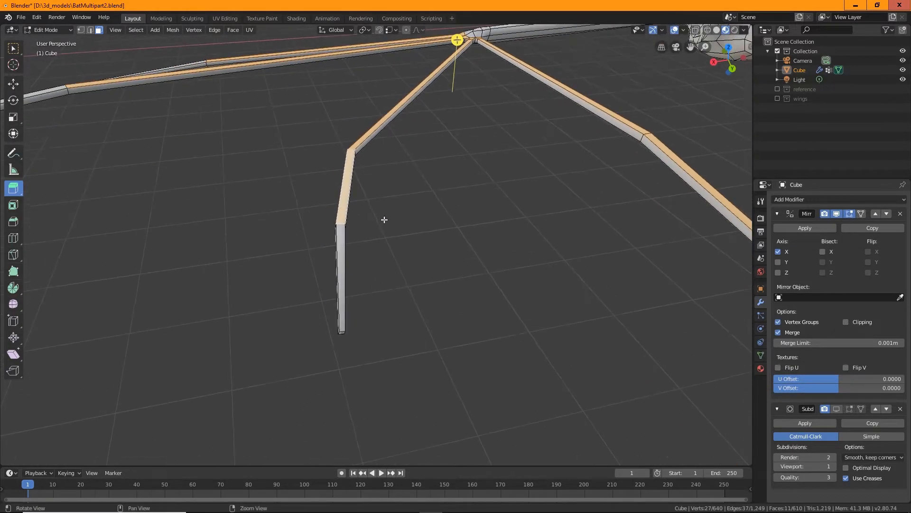
shift+click(338, 258)
middle_drag(339, 258, 314, 147)
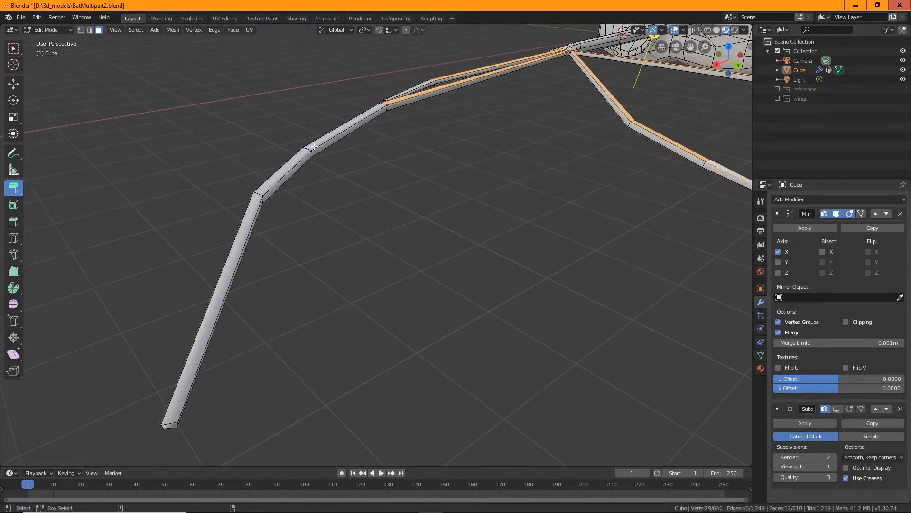
shift+click(330, 137)
shift+click(292, 167)
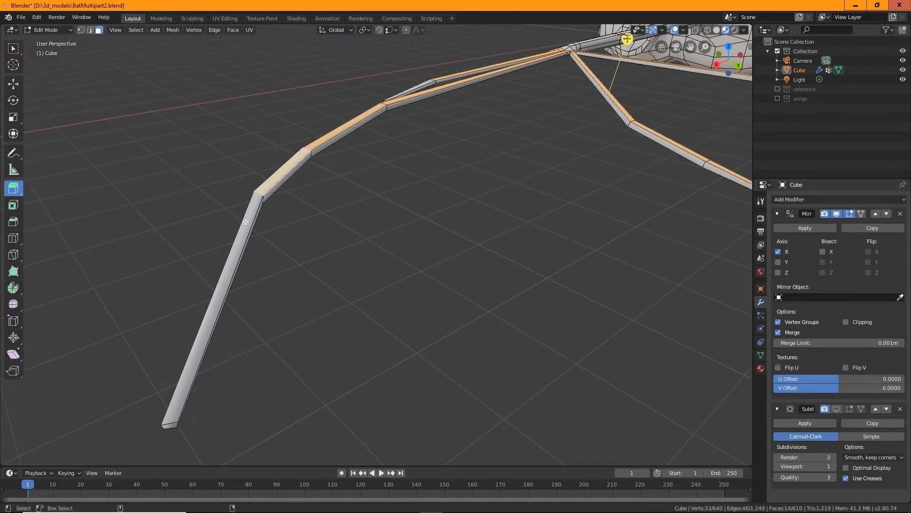
shift+click(247, 212)
middle_drag(248, 212, 288, 203)
shift+click(305, 76)
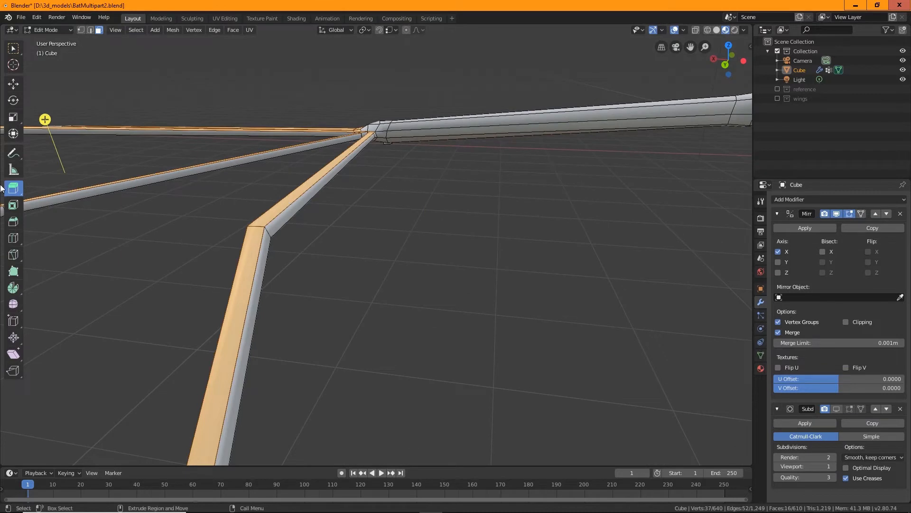
Inset the selected upper faces of the fingers to leave a narrow strip along each finger bone
click(13, 205)
drag(251, 245, 252, 228)
middle_drag(253, 228, 350, 185)
Raise the inset finger faces slightly along the Z axis to form a ridge on the bones
key(shift+space)
key(g)
scroll(350, 185, up, 3)
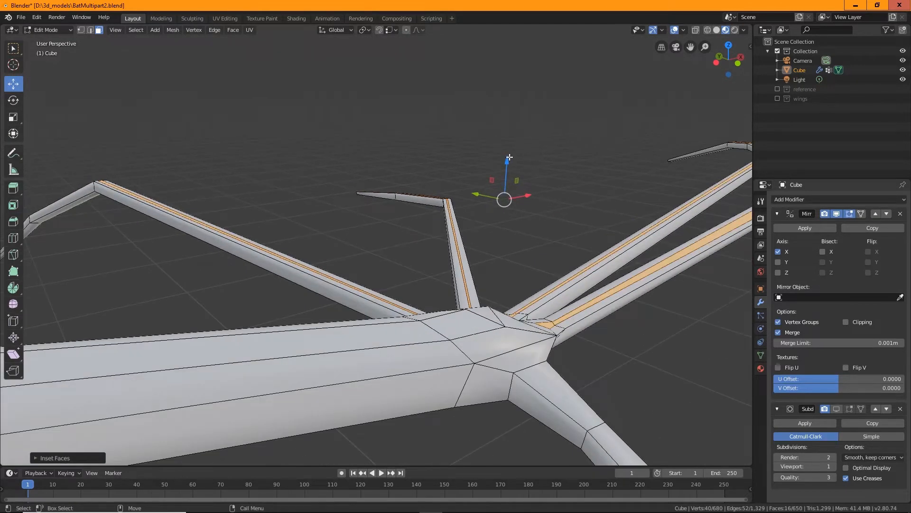
drag(510, 157, 509, 152)
middle_drag(509, 153, 505, 207)
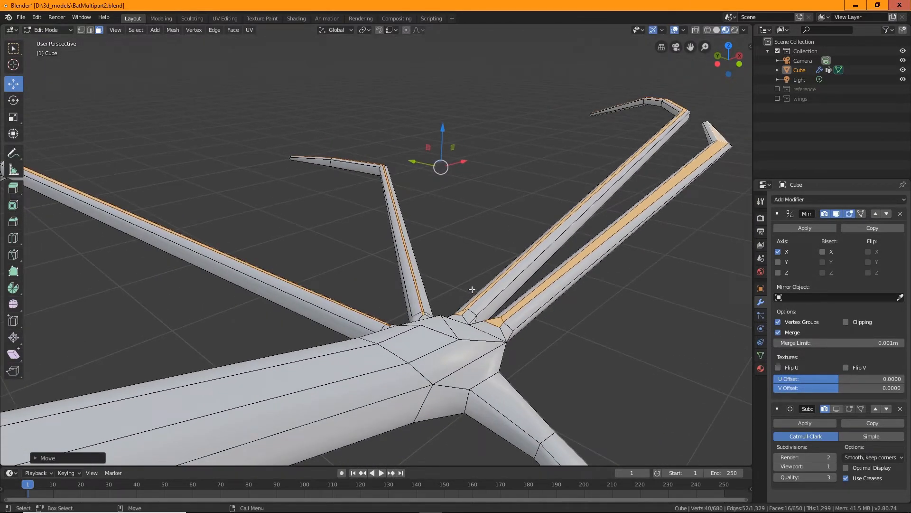
middle_drag(502, 281, 458, 313)
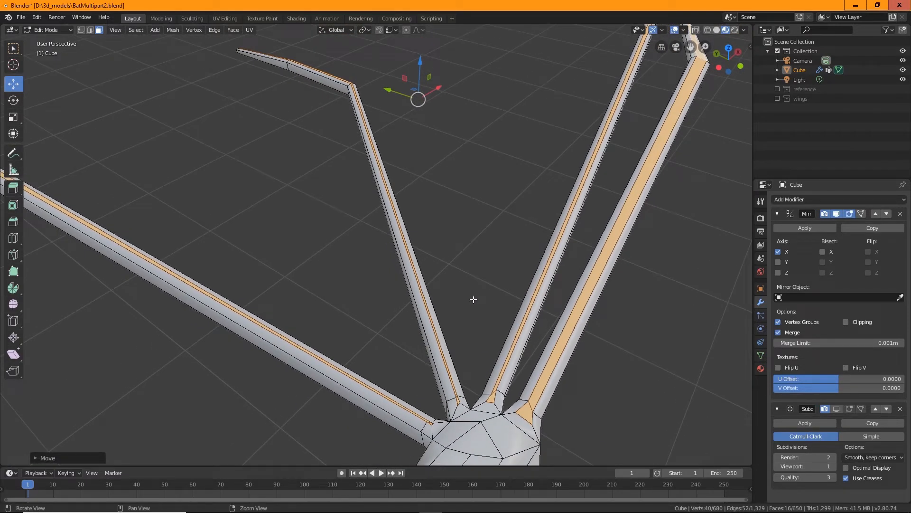
middle_drag(489, 255, 314, 209)
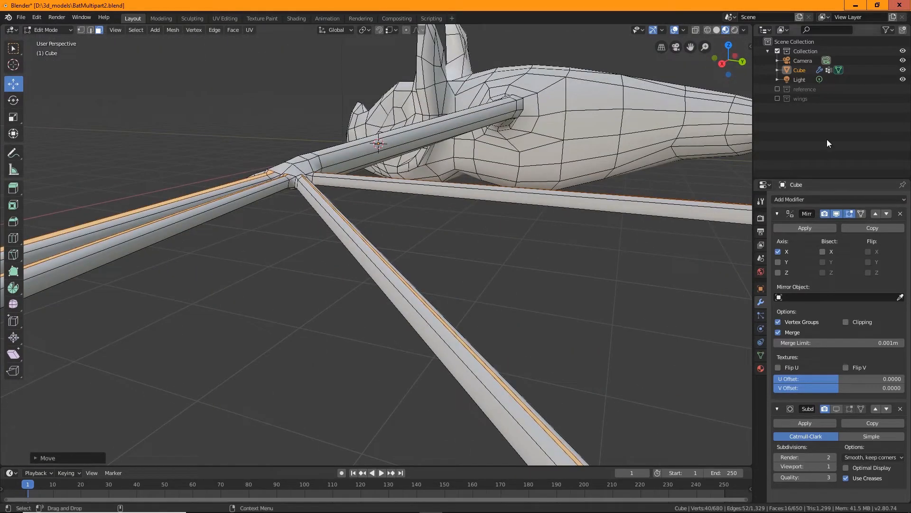
Show the wings collection and inspect the membrane around the outer segments of the second finger from the body
click(778, 99)
middle_drag(546, 265, 441, 205)
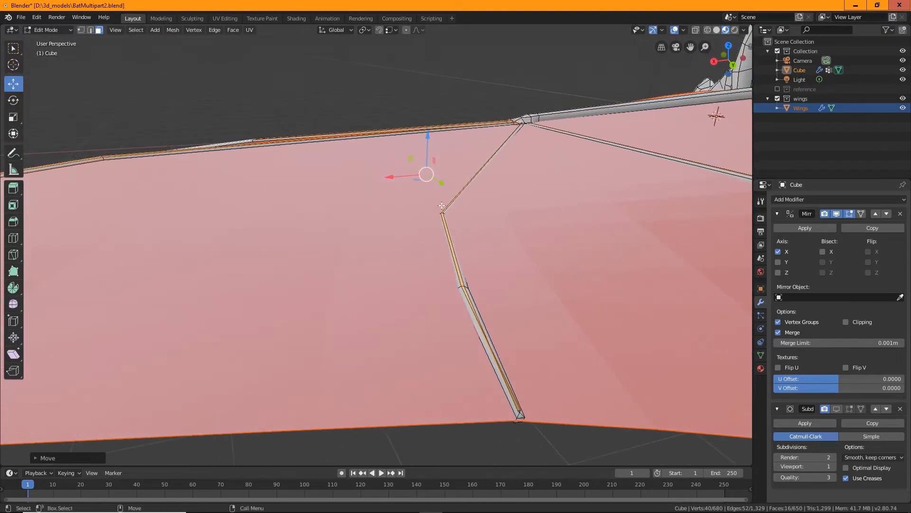
middle_drag(533, 262, 682, 284)
middle_drag(426, 275, 393, 256)
scroll(329, 301, up, 5)
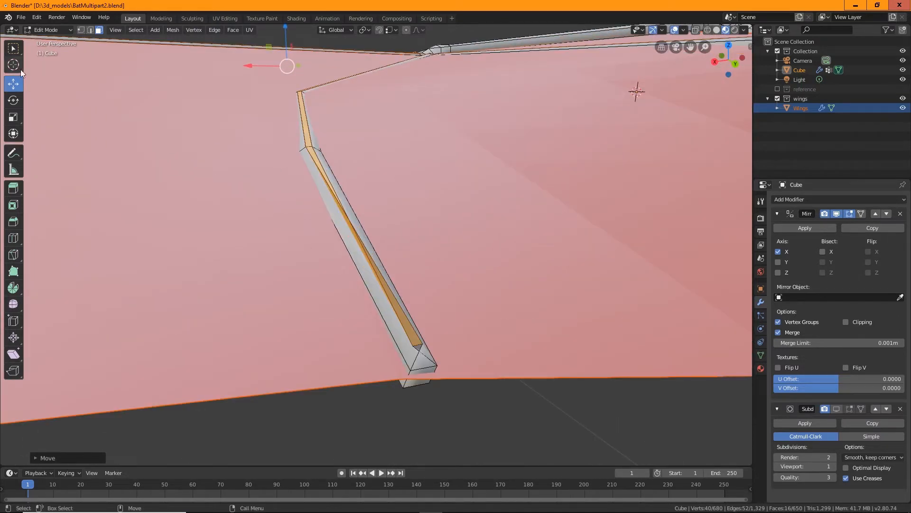
In vertex select mode, merge the two inset vertices at the second finger's tip at their center
click(420, 340)
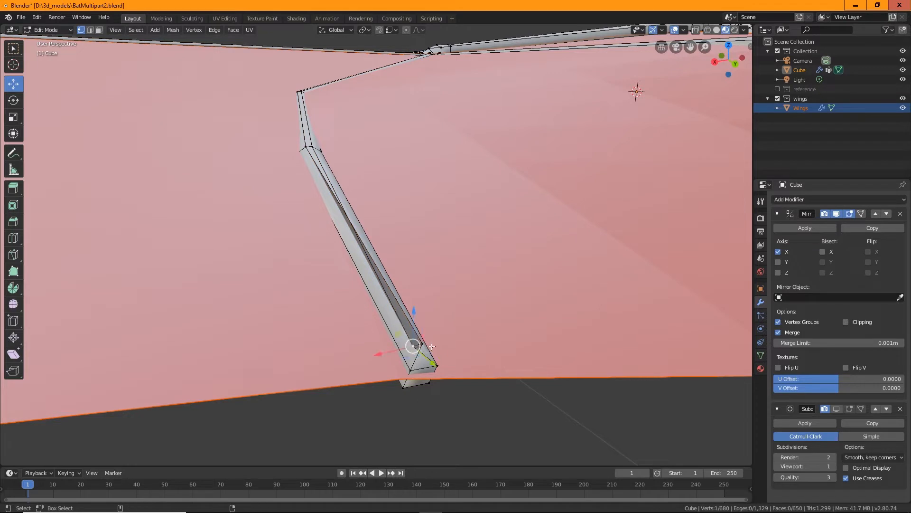
right_click(419, 346)
mouse_move(418, 345)
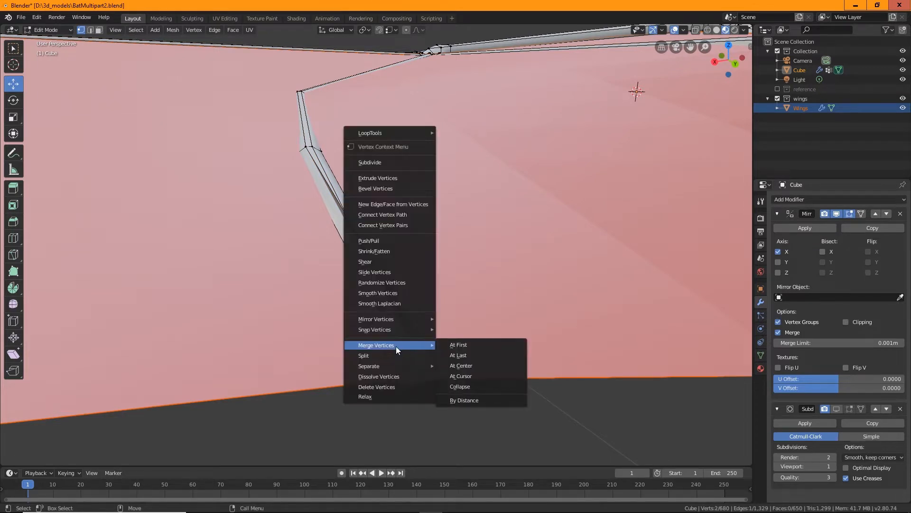
click(460, 366)
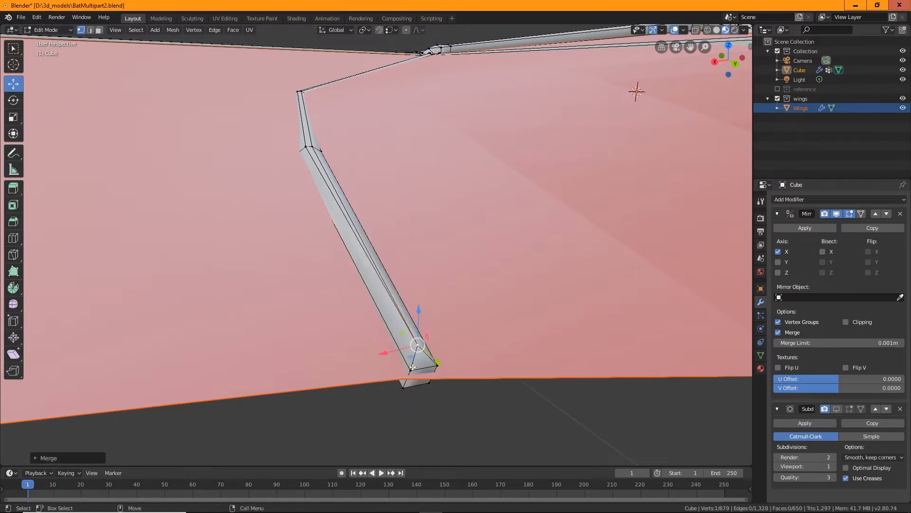
Merge the two inset vertices at the second finger's outer joint at their center
shift+middle_drag(307, 157, 397, 272)
scroll(403, 320, up, 2)
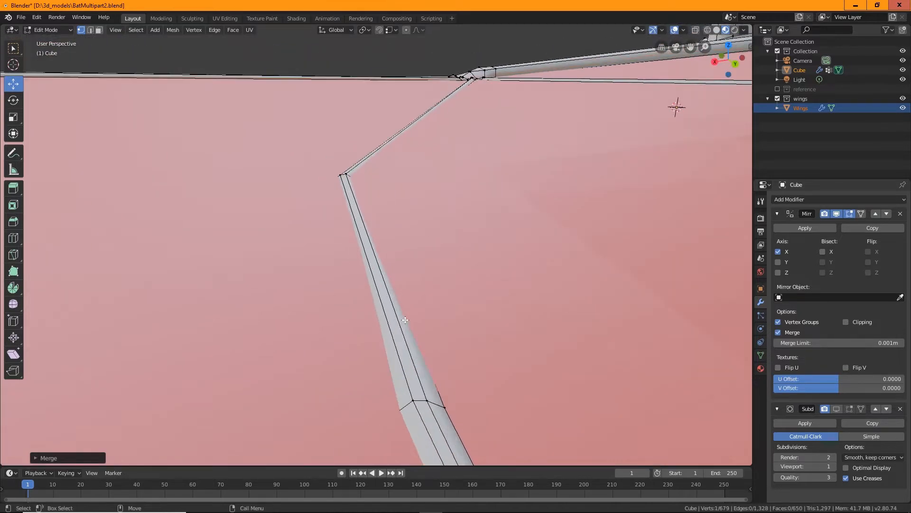
shift+click(414, 400)
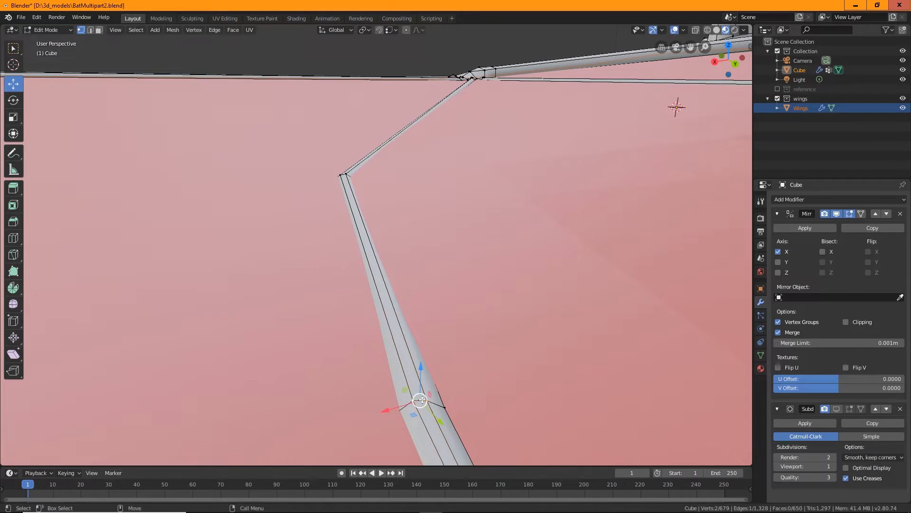
right_click(404, 404)
click(465, 420)
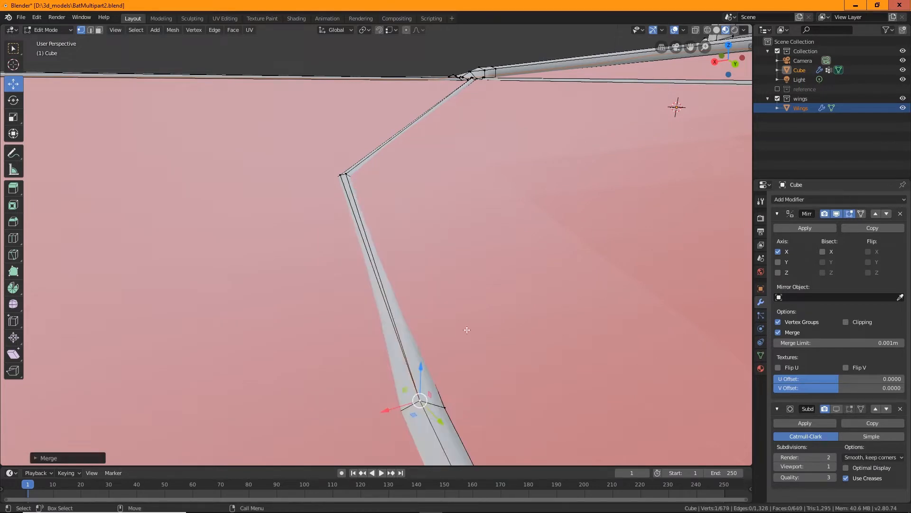
Merge the two inset vertices at the second finger's inner joint at their center
click(342, 175)
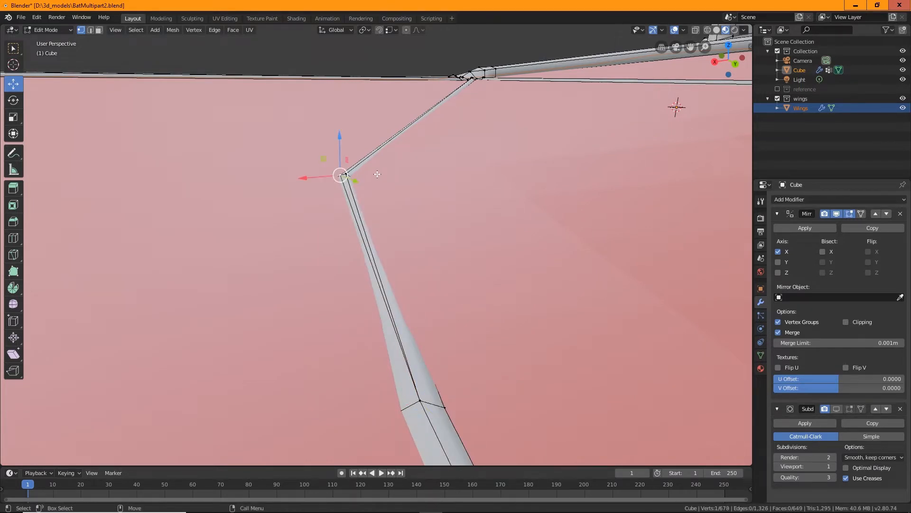
middle_drag(377, 174, 392, 209)
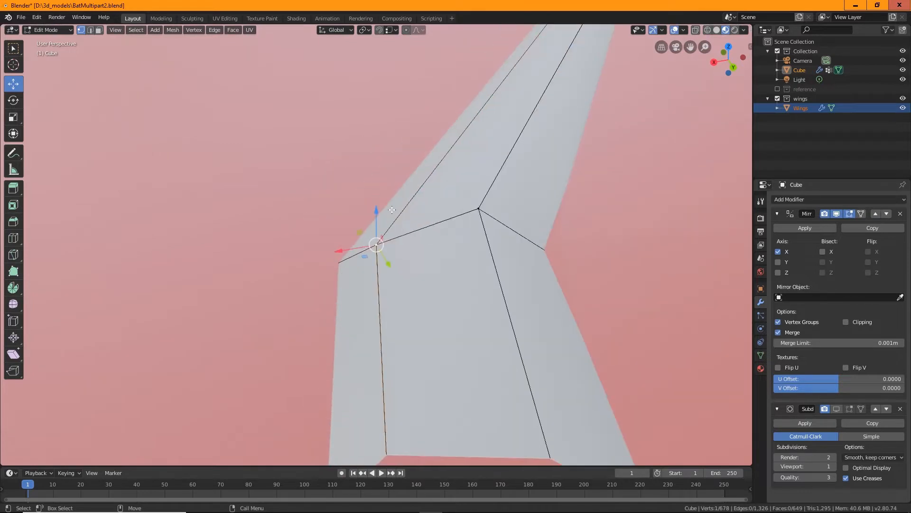
shift+click(481, 210)
middle_drag(481, 210, 491, 219)
right_click(416, 235)
mouse_move(405, 241)
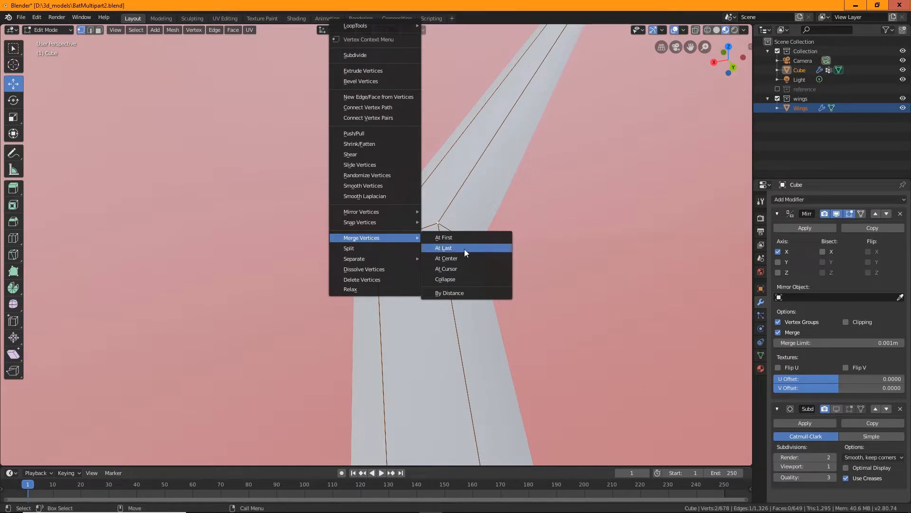
click(452, 258)
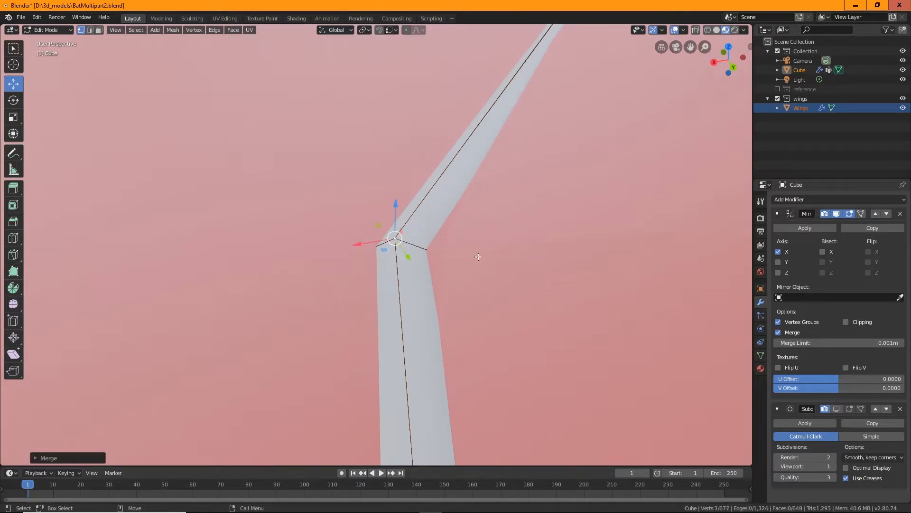
Raise the merged vertex at the second finger's inner joint along the Z axis
middle_drag(478, 256, 398, 198)
drag(398, 198, 396, 152)
middle_drag(397, 152, 502, 271)
scroll(503, 249, down, 8)
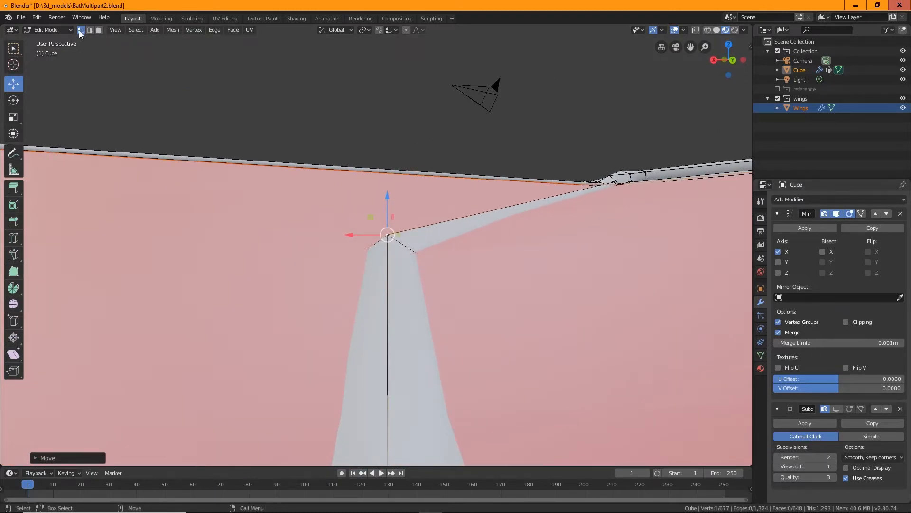
Switch to Object Mode and back to Edit Mode so the body and Wings meshes are edited together
click(45, 32)
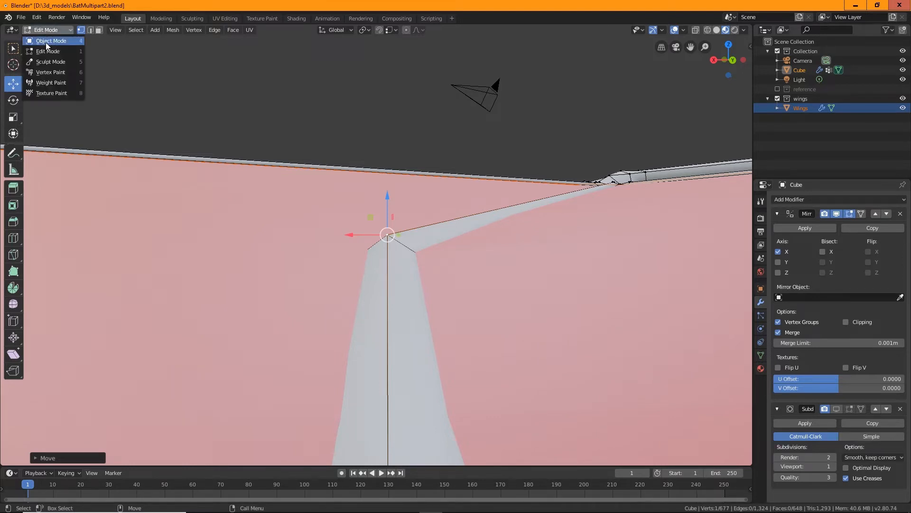
click(47, 42)
mouse_move(540, 264)
middle_down()
mouse_move(513, 292)
mouse_move(517, 275)
mouse_move(512, 287)
mouse_move(543, 278)
middle_up()
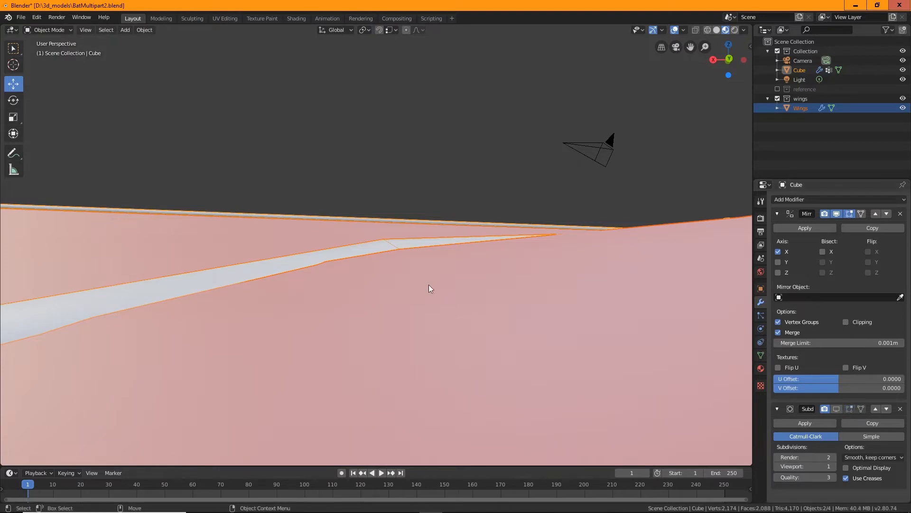
click(48, 30)
click(51, 53)
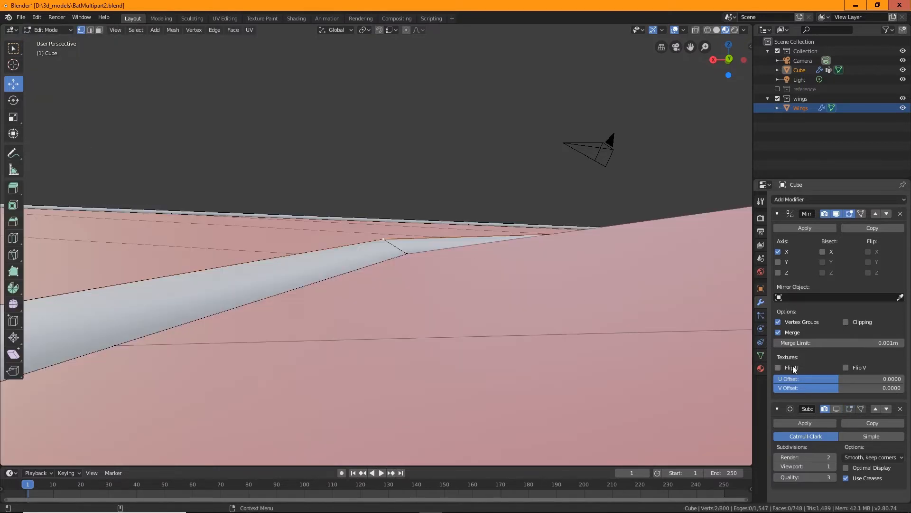
mouse_move(482, 266)
middle_down()
mouse_move(675, 195)
mouse_move(413, 124)
mouse_move(531, 314)
mouse_move(500, 287)
mouse_move(545, 331)
mouse_move(469, 254)
mouse_move(464, 268)
mouse_move(480, 264)
middle_up()
middle_drag(418, 264, 448, 280)
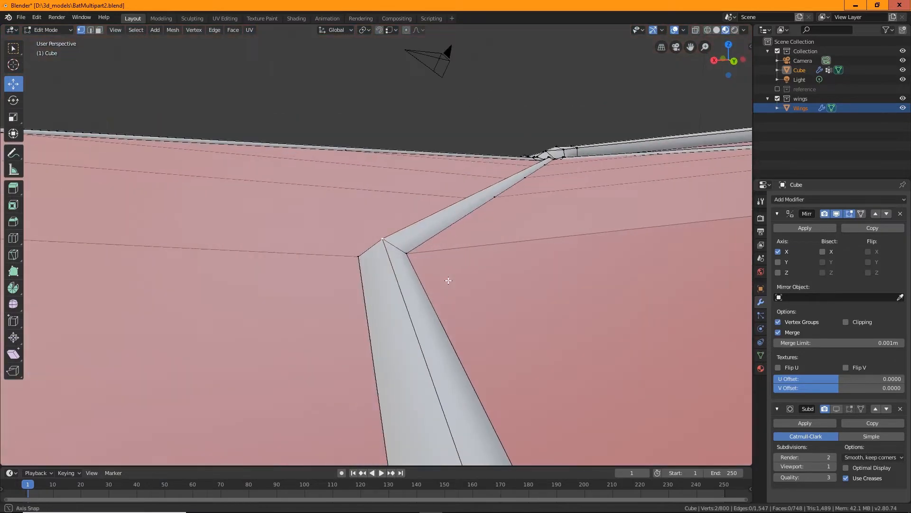
Try to lower the membrane's two vertices beside the second finger's inner joint along the Z axis
click(408, 250)
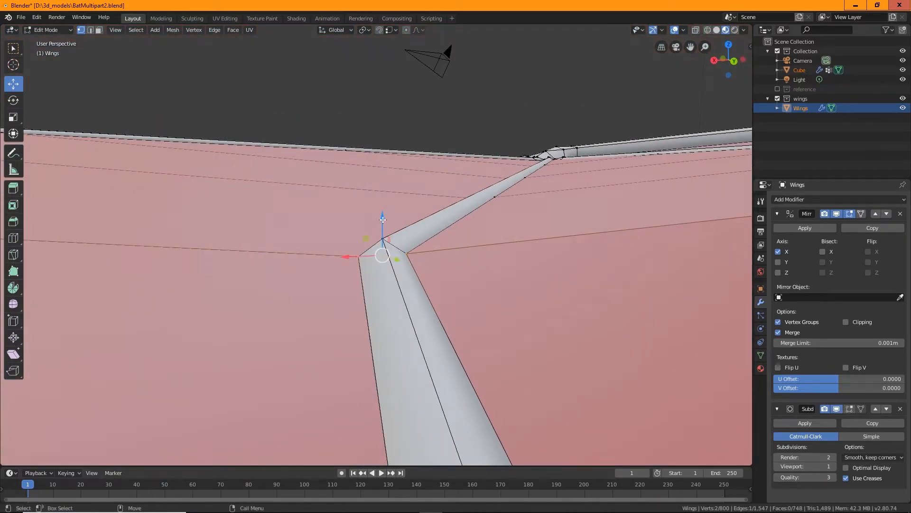
drag(383, 219, 382, 232)
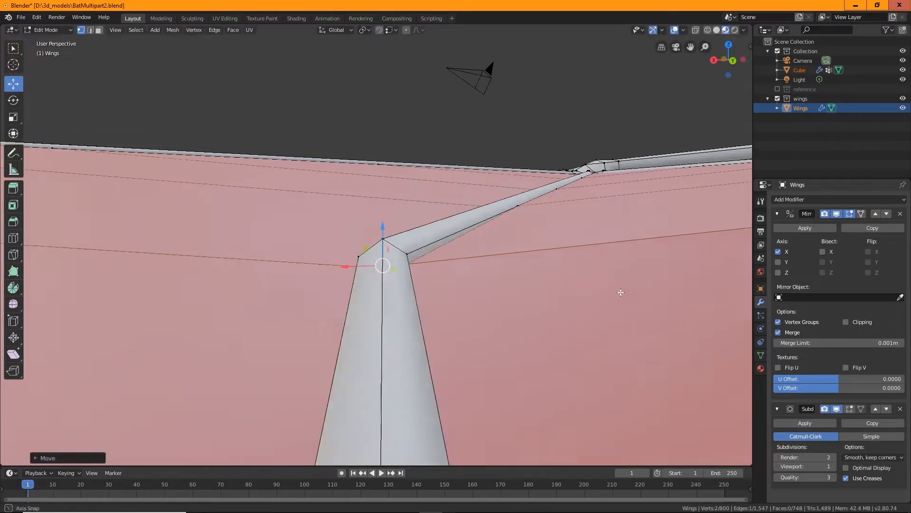
middle_drag(618, 291, 556, 245)
middle_drag(488, 277, 458, 296)
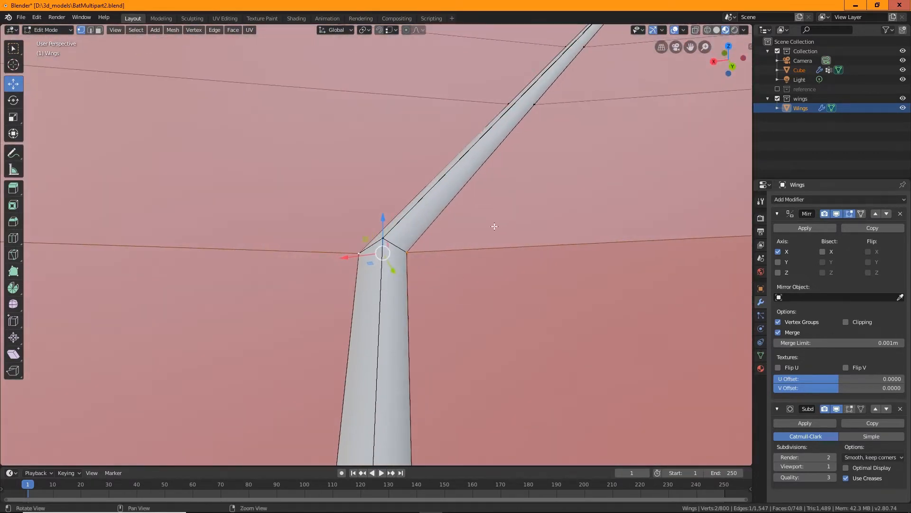
middle_drag(494, 227, 538, 301)
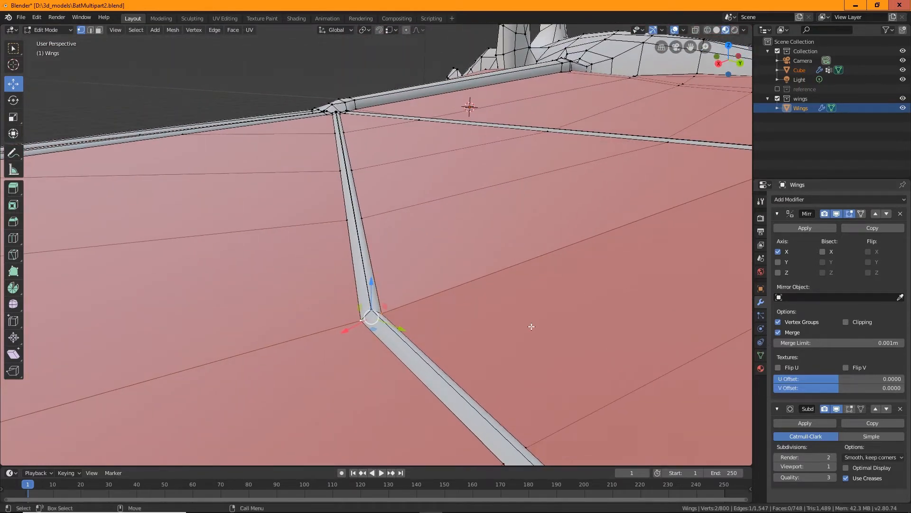
Leave Edit Mode and rename the Cube object to BODY
click(48, 30)
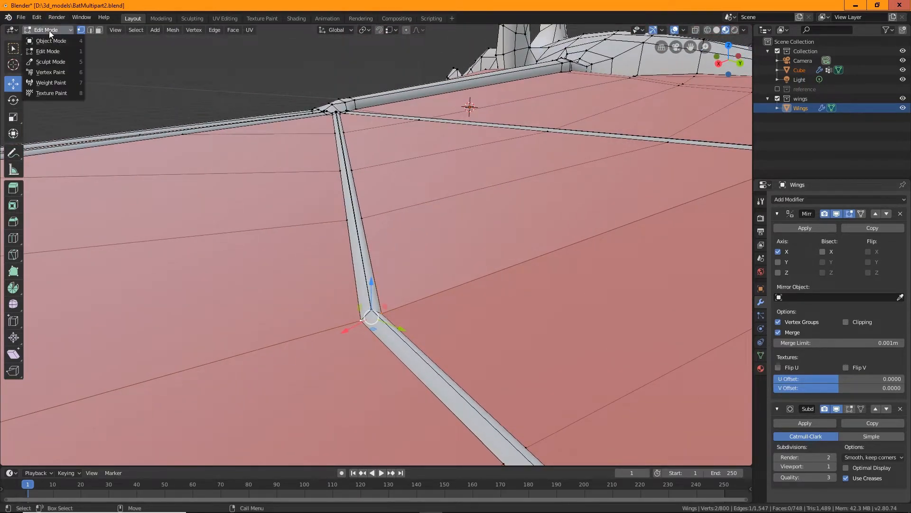
click(47, 39)
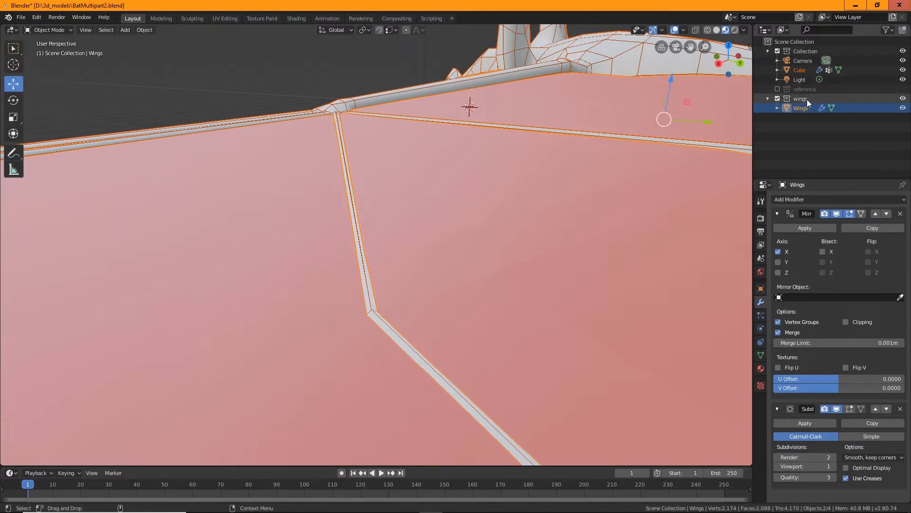
click(802, 71)
double_click(801, 70)
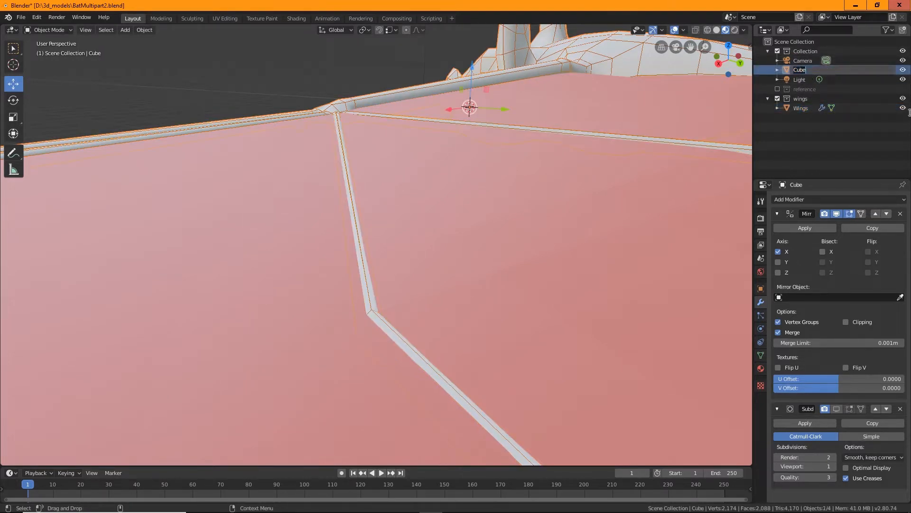
text(BODY)
key(Return)
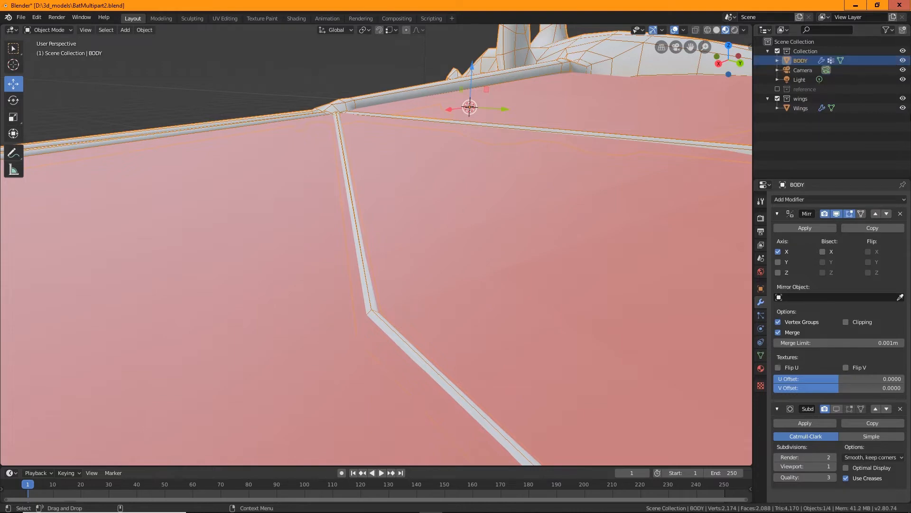
Edit the BODY mesh alone and merge the inset vertex pairs at the finger bone's base and inner joints
middle_drag(467, 142, 518, 223)
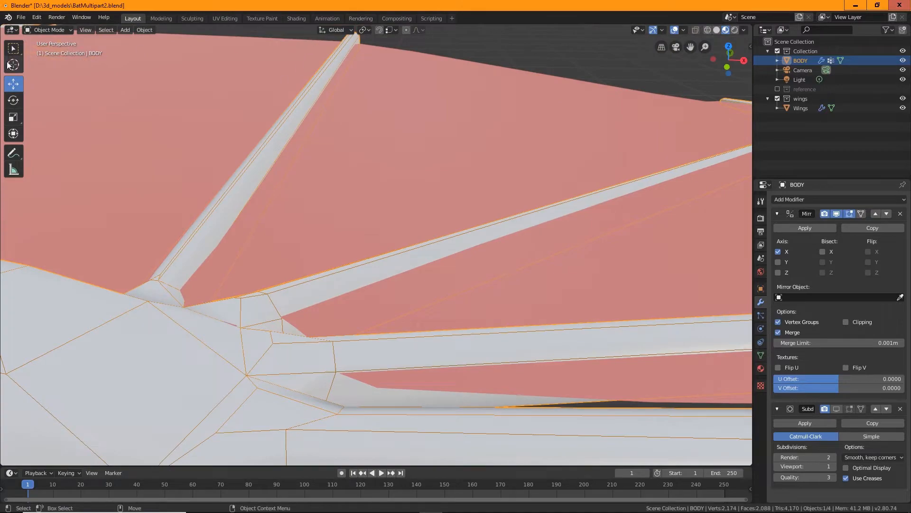
key(Tab)
right_click(387, 232)
middle_drag(332, 266, 409, 280)
click(451, 233)
click(400, 276)
shift+click(418, 294)
key(shift+r)
middle_drag(525, 244, 467, 247)
click(462, 245)
shift+click(447, 229)
key(shift+r)
scroll(459, 209, down, 4)
click(442, 148)
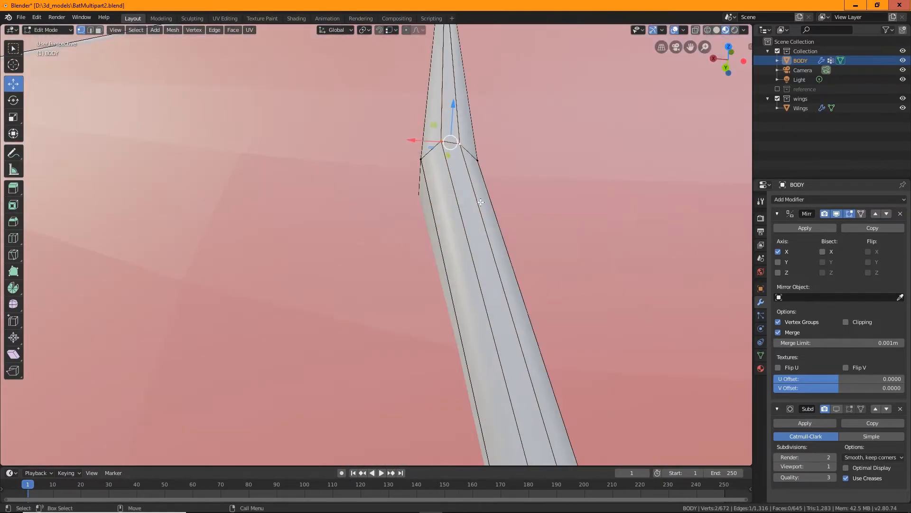
Merge the remaining inset vertex pairs along the finger's outer joints down to its tip
right_click(453, 202)
click(503, 252)
scroll(522, 219, down, 4)
click(537, 242)
right_click(552, 251)
mouse_move(552, 251)
click(603, 264)
scroll(570, 285, down, 4)
shift+click(525, 328)
right_click(528, 327)
click(575, 338)
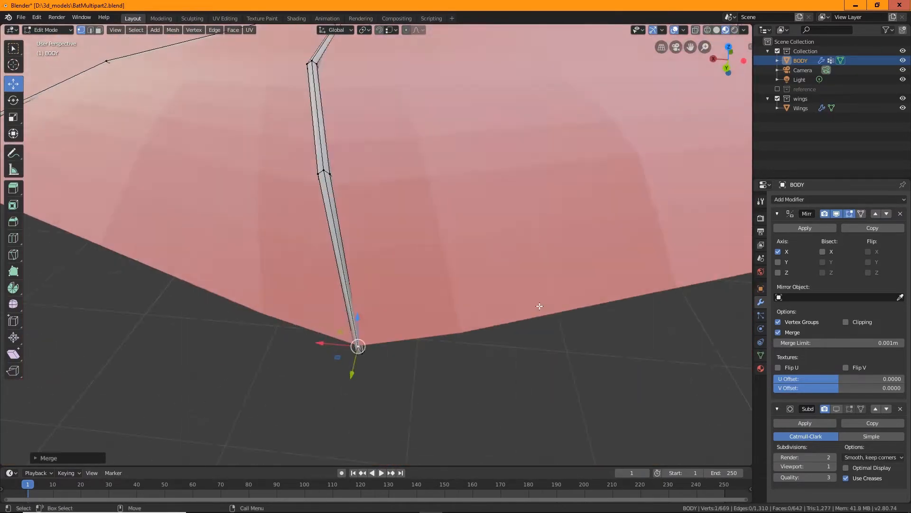
Merge the inset vertex pairs at the leading finger's base and joints into a single ridge
middle_drag(539, 306, 482, 266)
shift+click(418, 187)
right_click(421, 179)
click(458, 187)
right_click(481, 204)
click(503, 204)
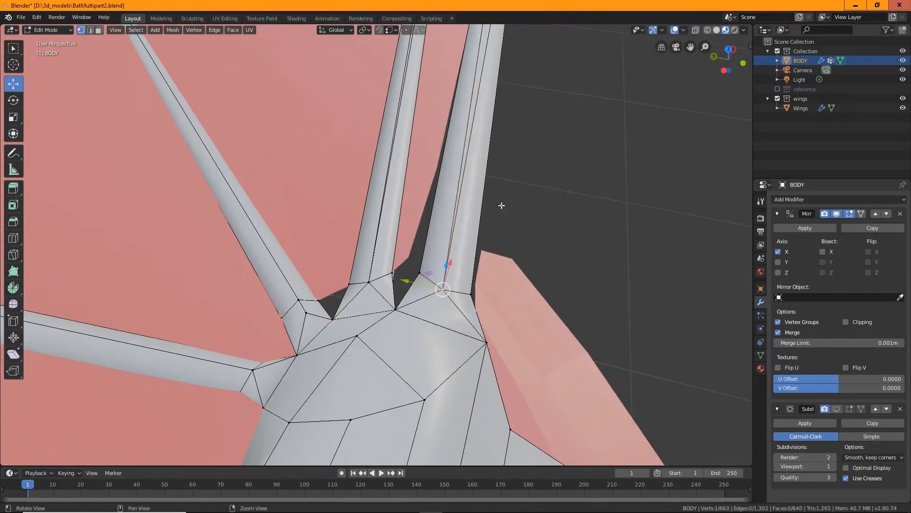
middle_drag(502, 204, 397, 302)
click(413, 277)
right_click(344, 287)
click(365, 287)
Delete the seven faces on the back of the hand between the wrist and the finger bases
alt+right_drag(433, 337, 285, 284)
alt+middle_drag(285, 284, 341, 309)
alt+right_drag(342, 308, 421, 348)
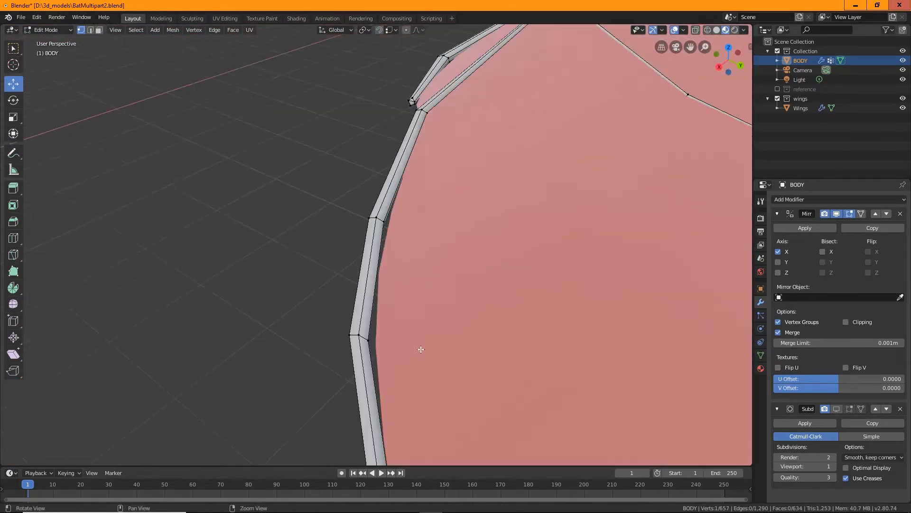
alt+drag(421, 348, 372, 349)
middle_drag(372, 348, 347, 294)
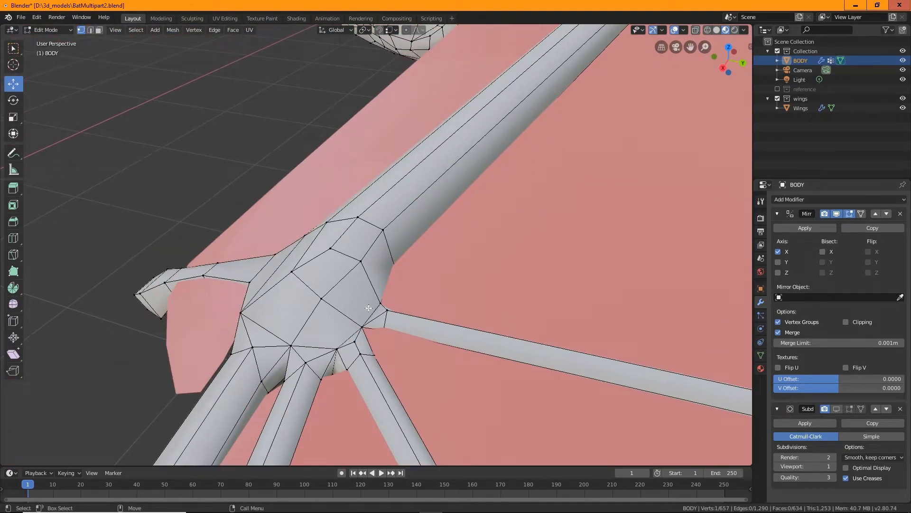
middle_drag(291, 350, 388, 254)
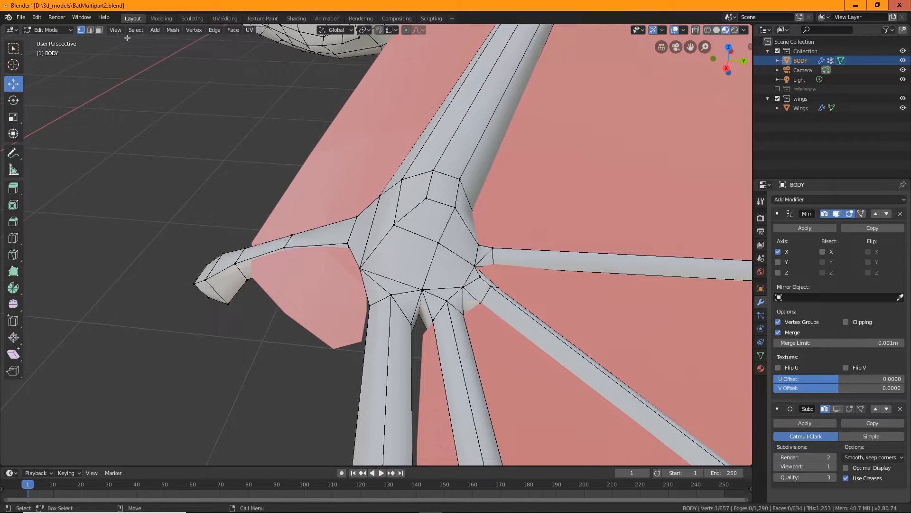
click(406, 276)
key(alt+a)
click(392, 287)
shift+click(424, 267)
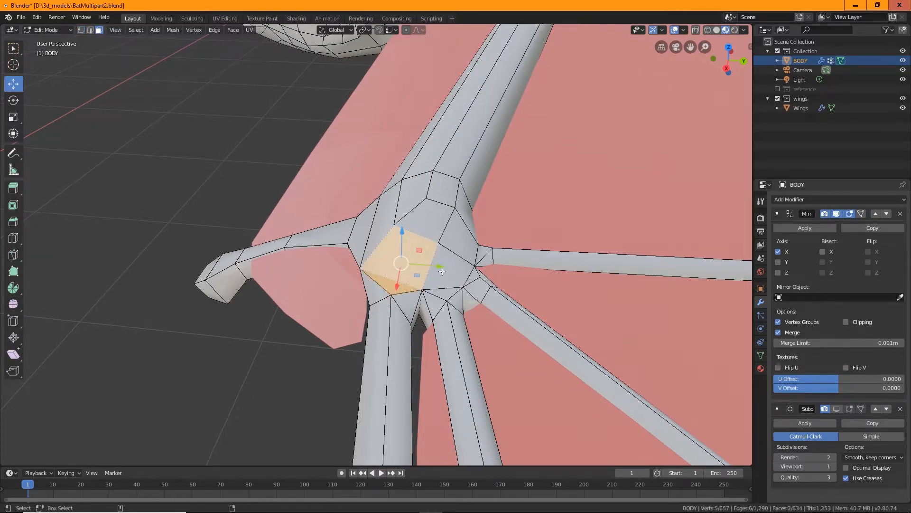
shift+click(447, 270)
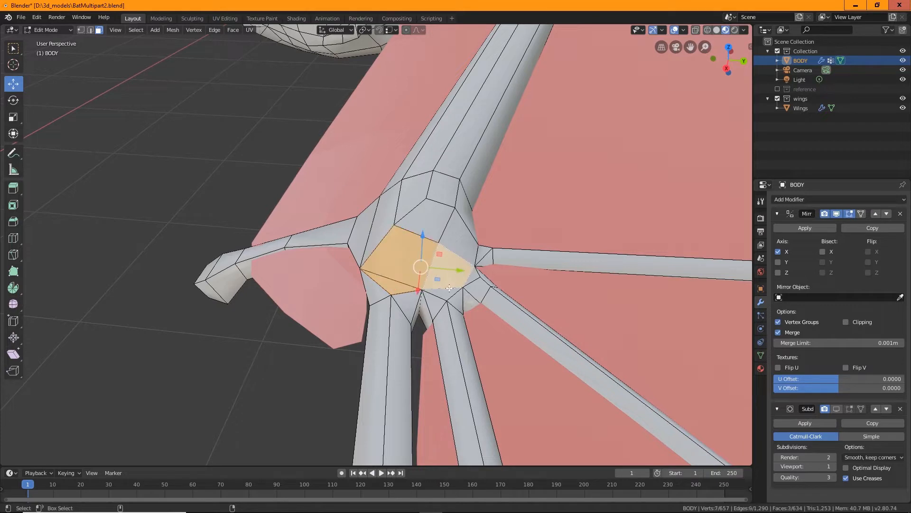
shift+click(455, 289)
shift+click(474, 274)
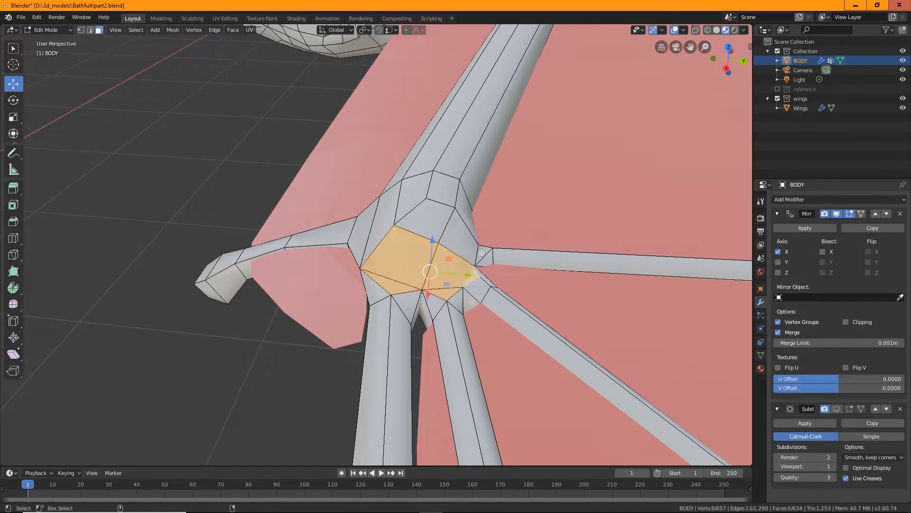
shift+click(464, 247)
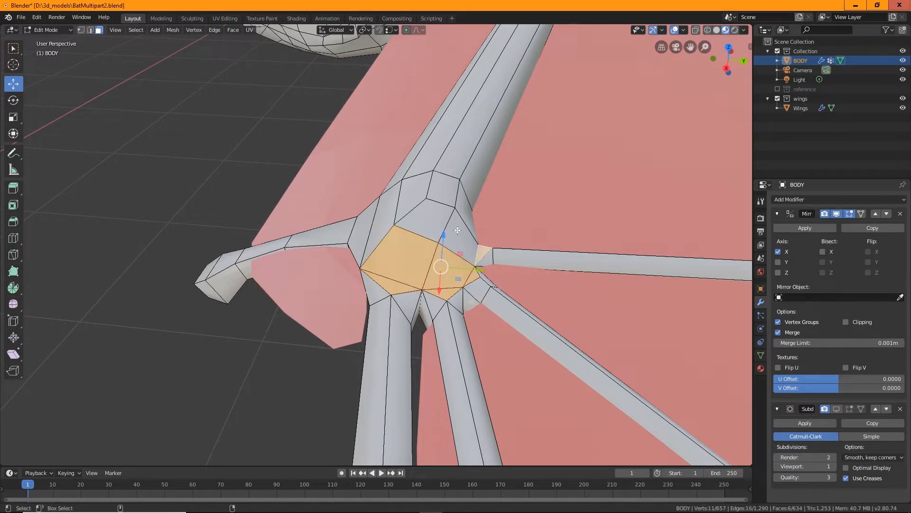
shift+click(458, 228)
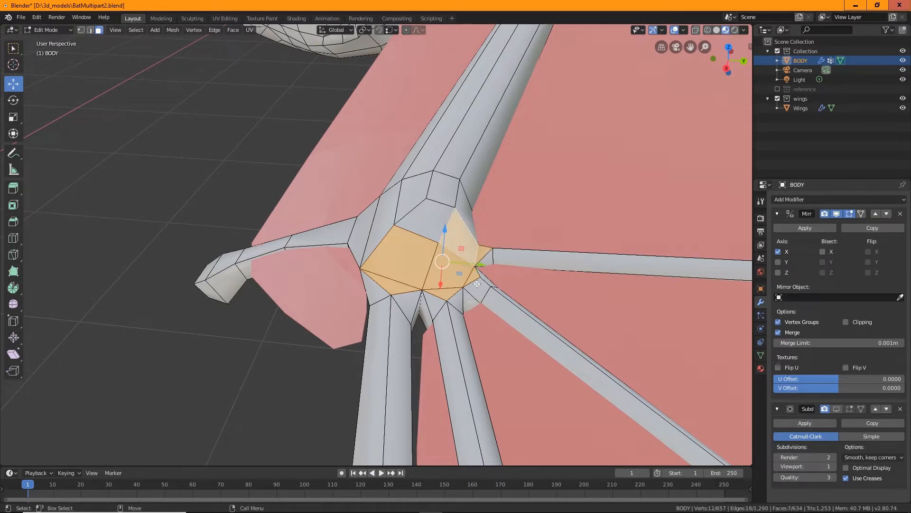
key(x)
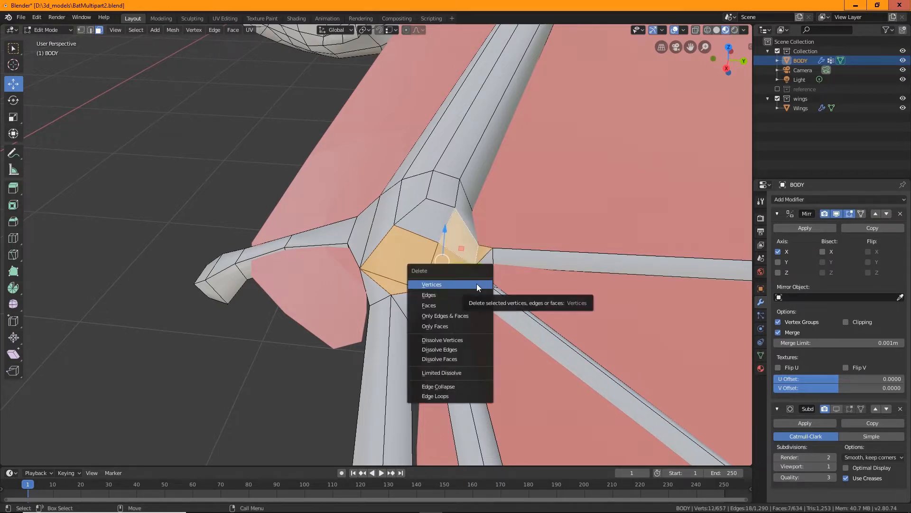
click(477, 283)
Merge the leading finger's upper base vertex into the hand opening's corner vertex nearest the thumb, using At Last
mouse_move(476, 283)
middle_down()
mouse_move(380, 248)
mouse_move(462, 269)
mouse_move(482, 293)
mouse_move(472, 282)
middle_up()
scroll(472, 276, up, 2)
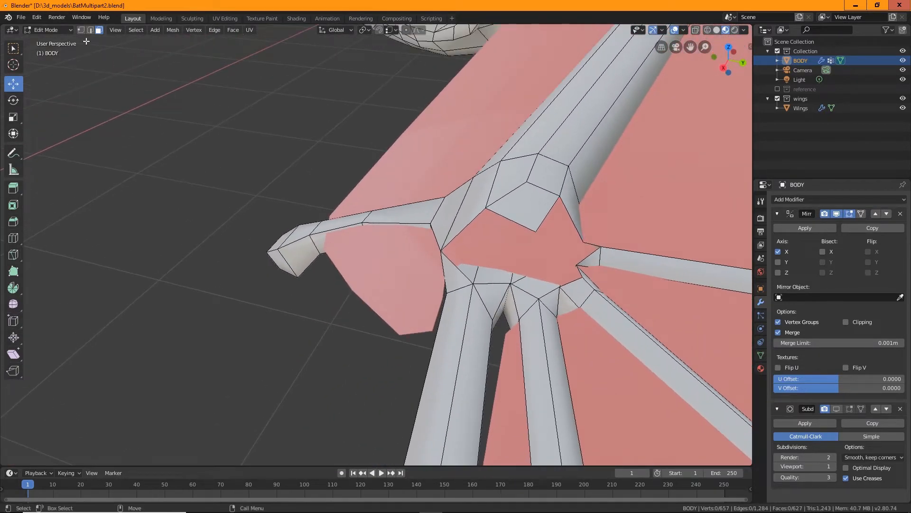
middle_drag(473, 289, 383, 306)
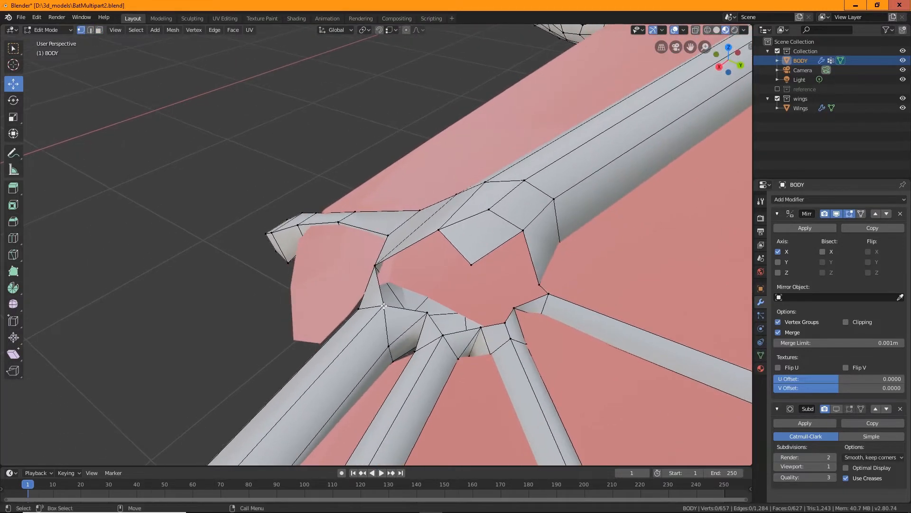
shift+click(436, 230)
right_click(438, 229)
mouse_move(439, 228)
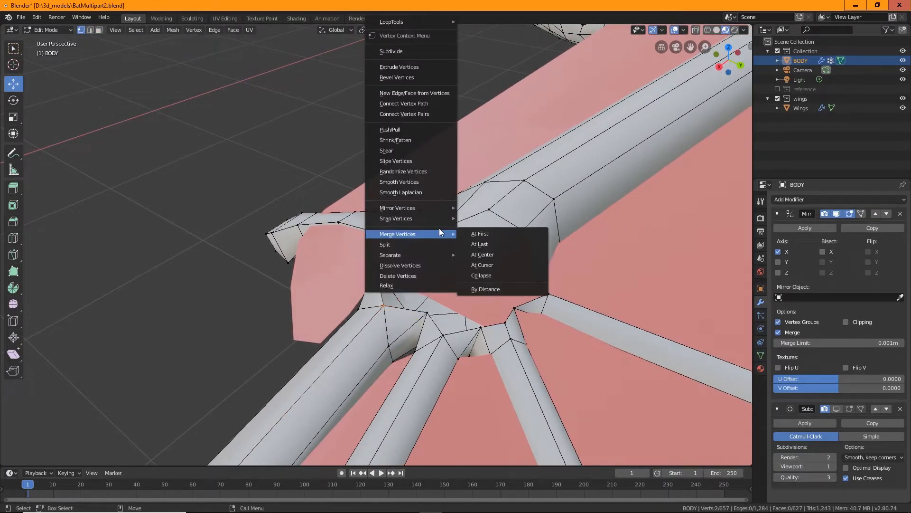
click(488, 242)
Move the merged vertex toward the leading finger along the X axis and adjust it along the Y axis
middle_drag(498, 297, 243, 288)
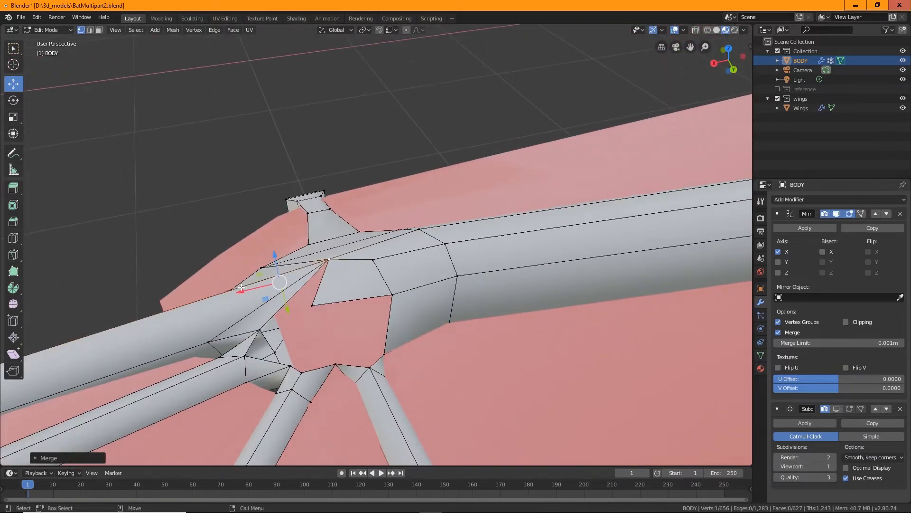
key(g)
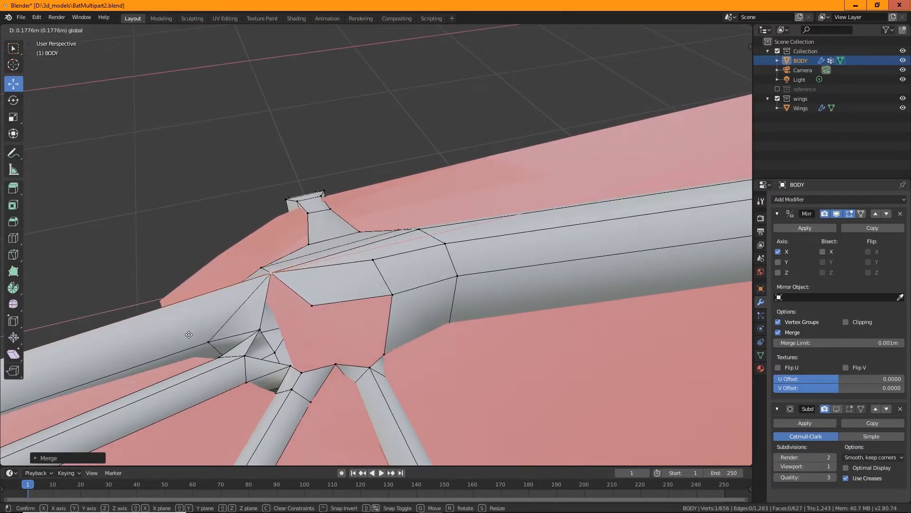
click(304, 325)
middle_drag(304, 325, 375, 315)
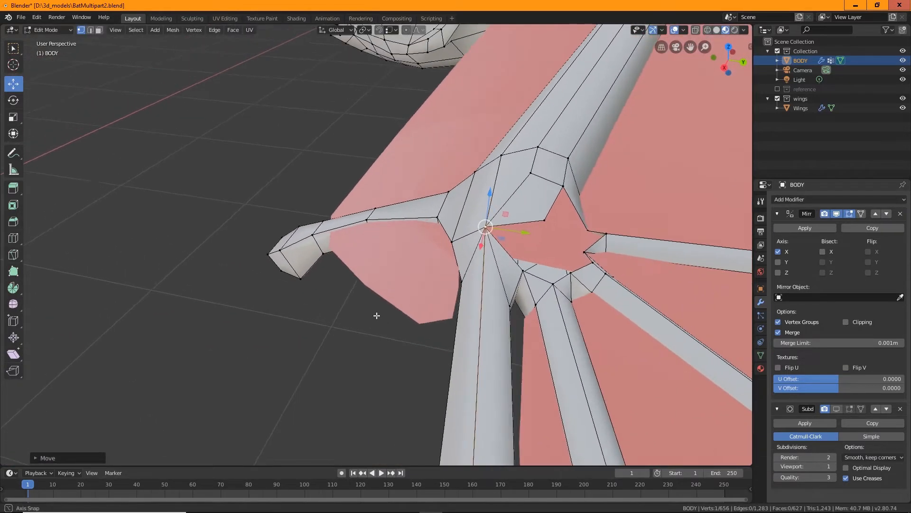
key(g)
click(529, 237)
middle_drag(528, 237, 451, 241)
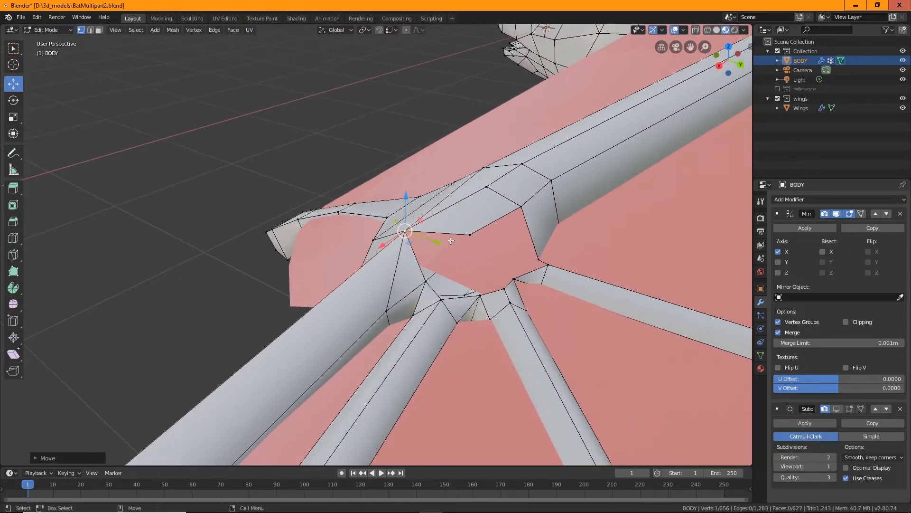
Merge the second finger's upper base vertex into the protruding corner vertex of the hand opening, using At Last
click(443, 298)
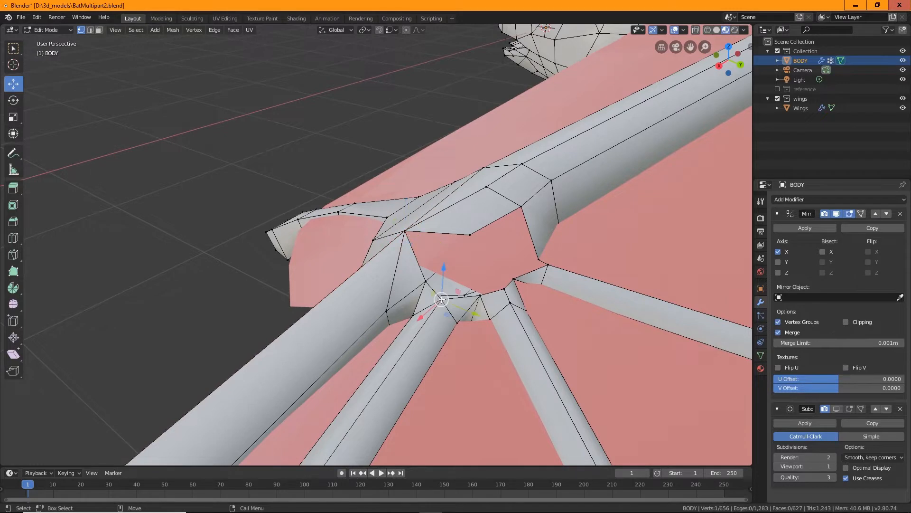
shift+click(470, 234)
right_click(470, 235)
mouse_move(485, 234)
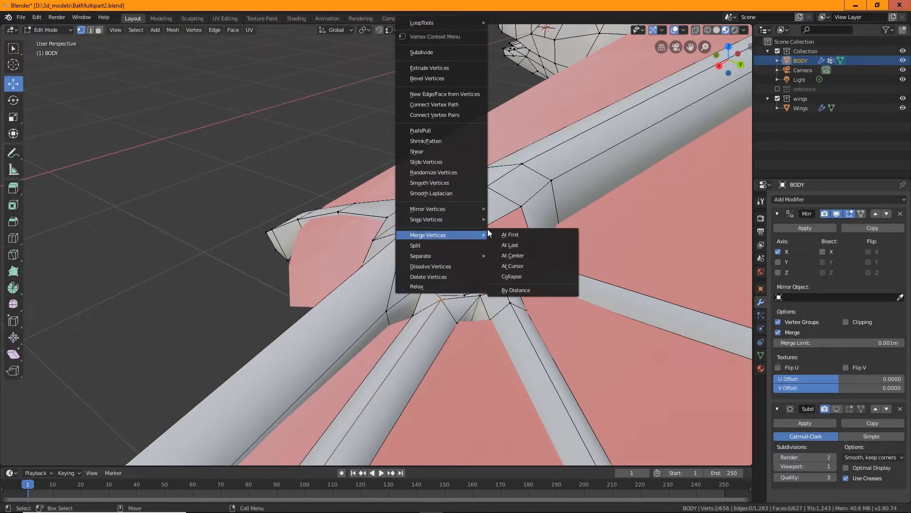
click(524, 246)
Knife two roughly parallel cuts across the back of the hand from the opening's edge toward the thumb's base
middle_drag(501, 273, 422, 230)
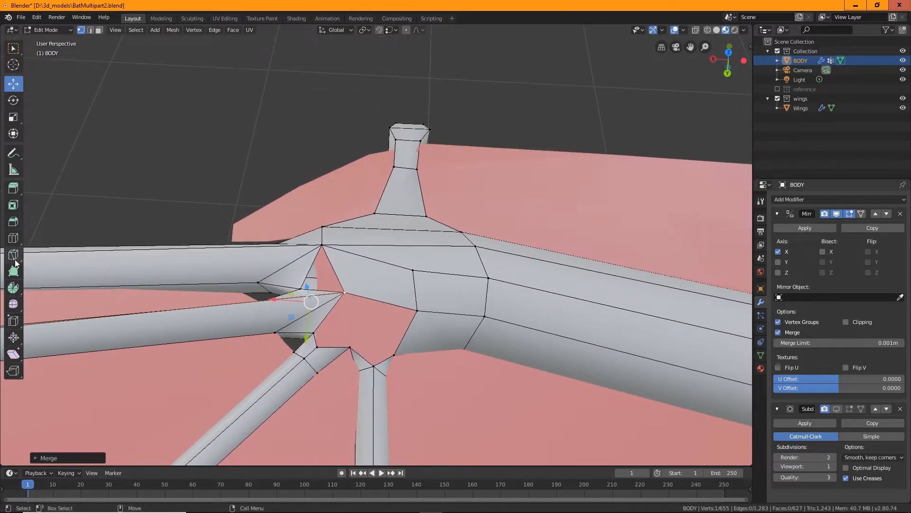
click(13, 254)
click(363, 297)
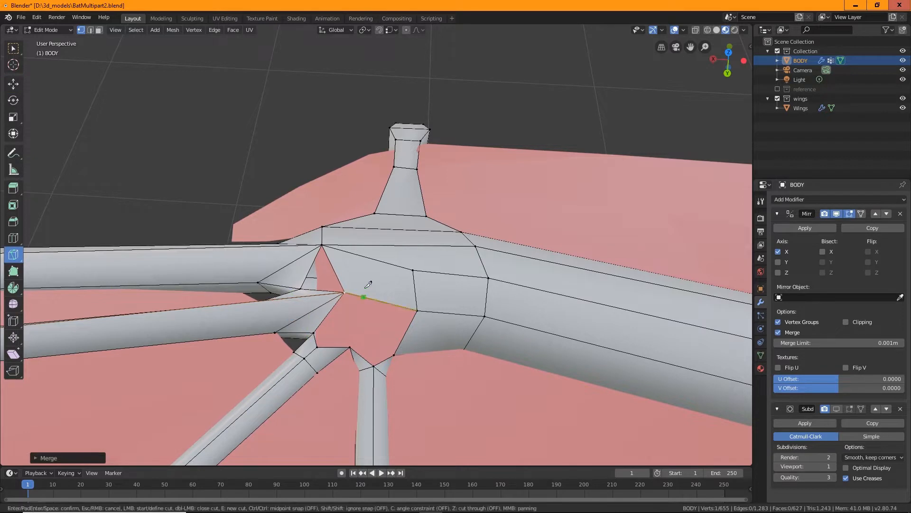
click(364, 256)
click(370, 228)
key(Return)
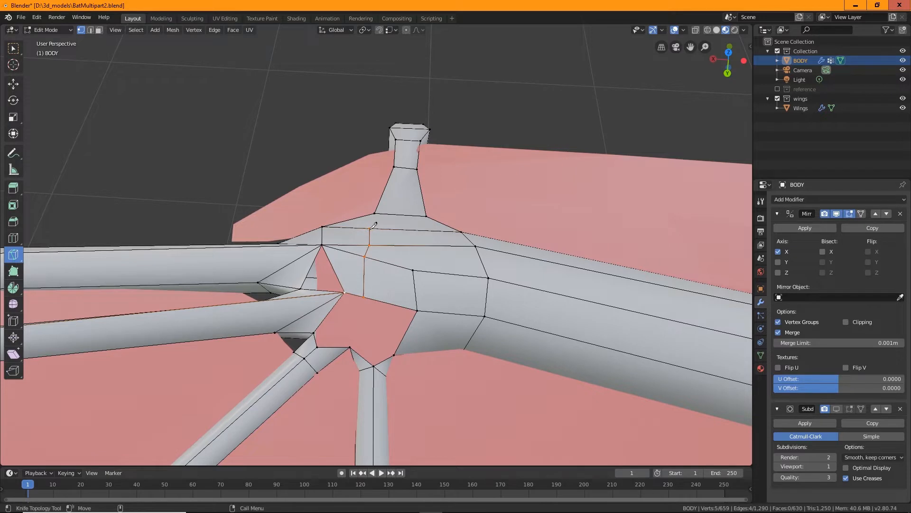
click(392, 304)
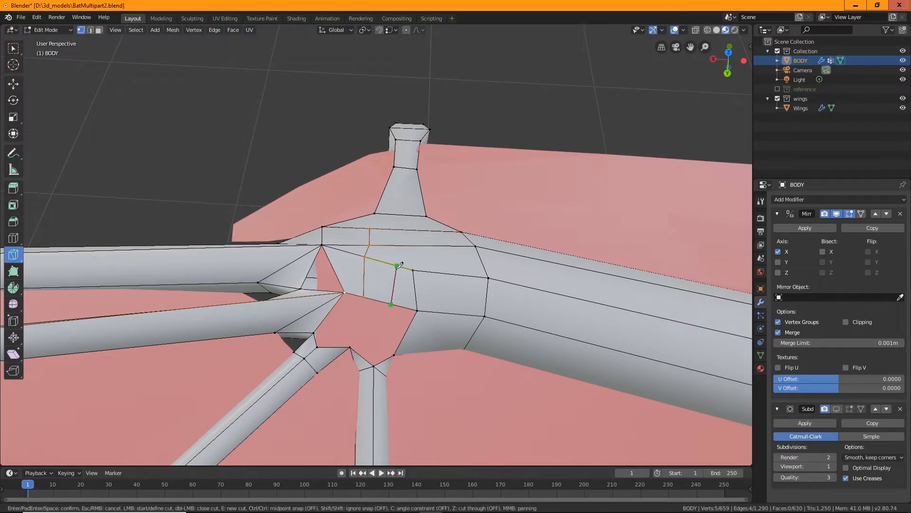
click(407, 229)
key(Return)
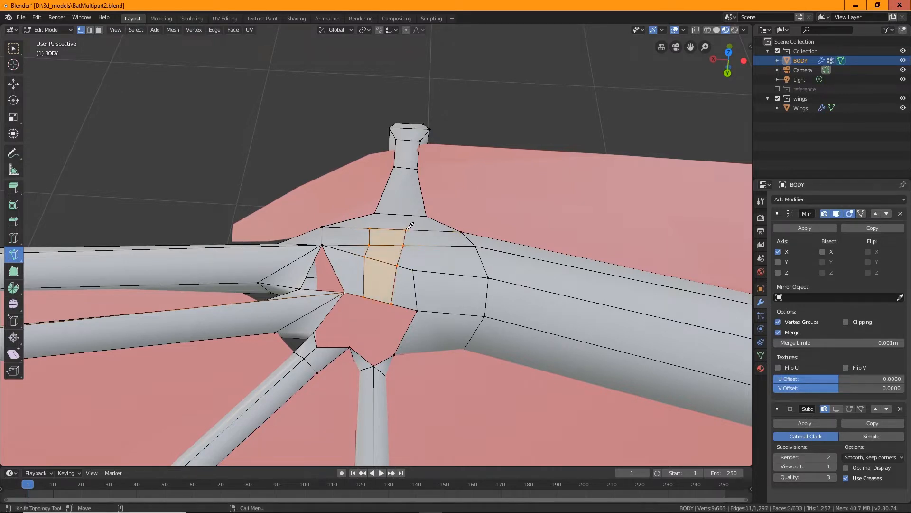
Merge the third finger's upper base vertex into the first knife cut's end vertex on the opening's edge
click(14, 47)
middle_drag(353, 354, 327, 317)
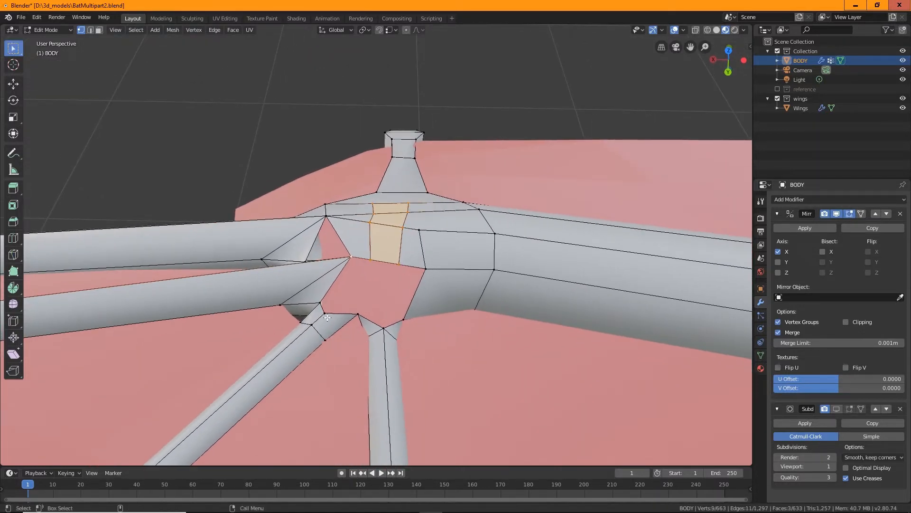
click(325, 313)
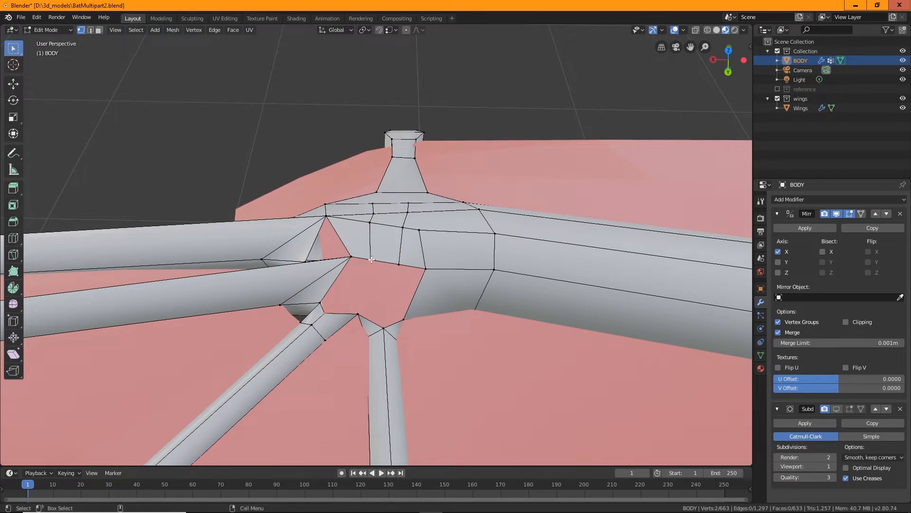
right_click(352, 291)
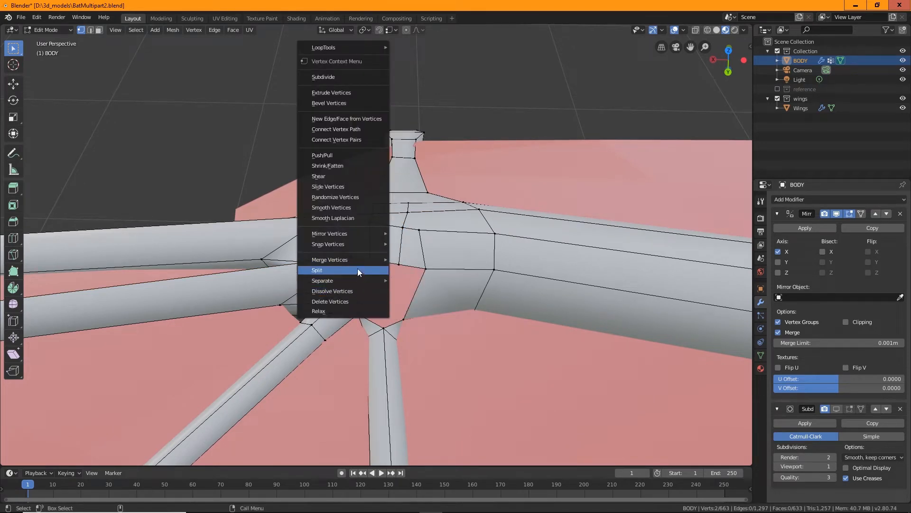
mouse_move(385, 258)
click(422, 269)
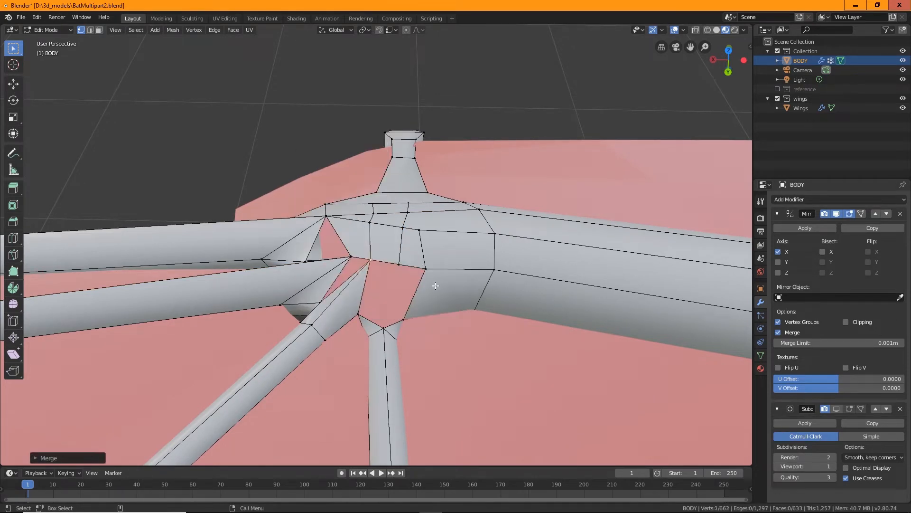
Merge the fourth finger's upper base vertex into the second knife cut's end vertex and move it along the X axis toward the third finger
click(386, 324)
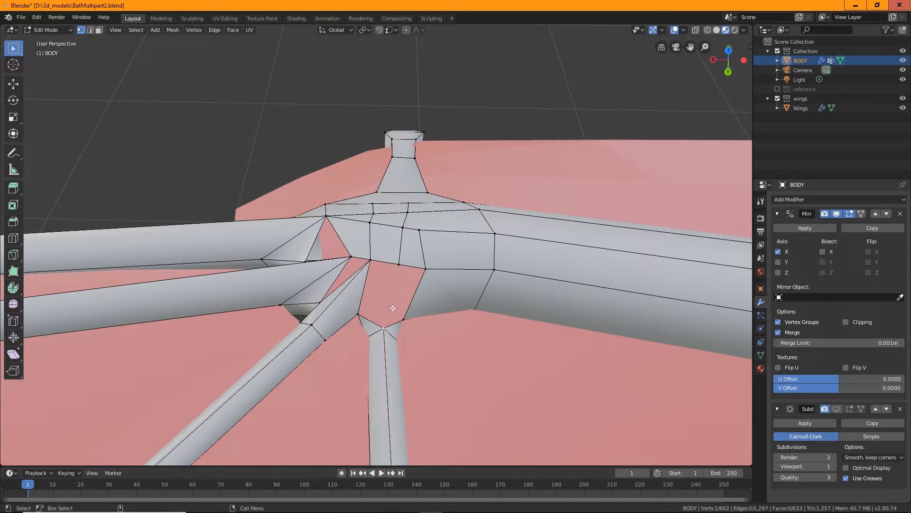
key(m)
click(457, 301)
middle_drag(458, 299, 389, 296)
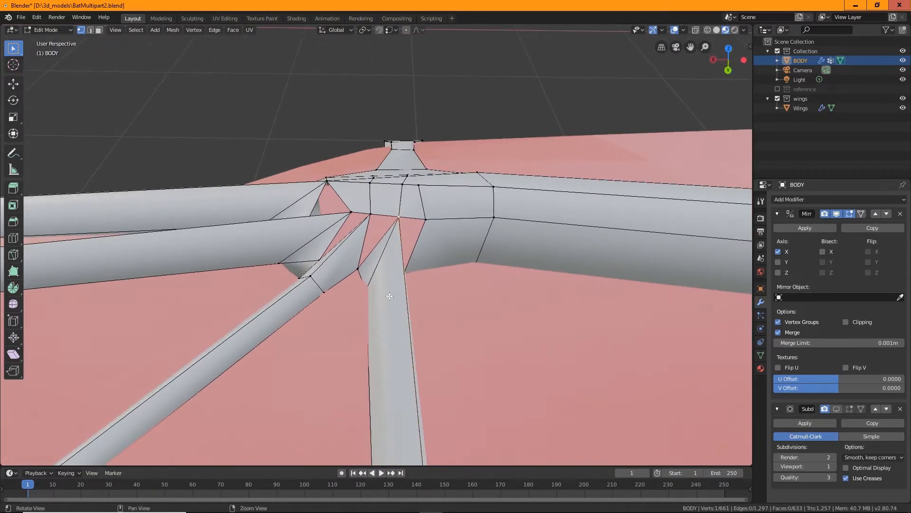
key(shift+space)
key(g)
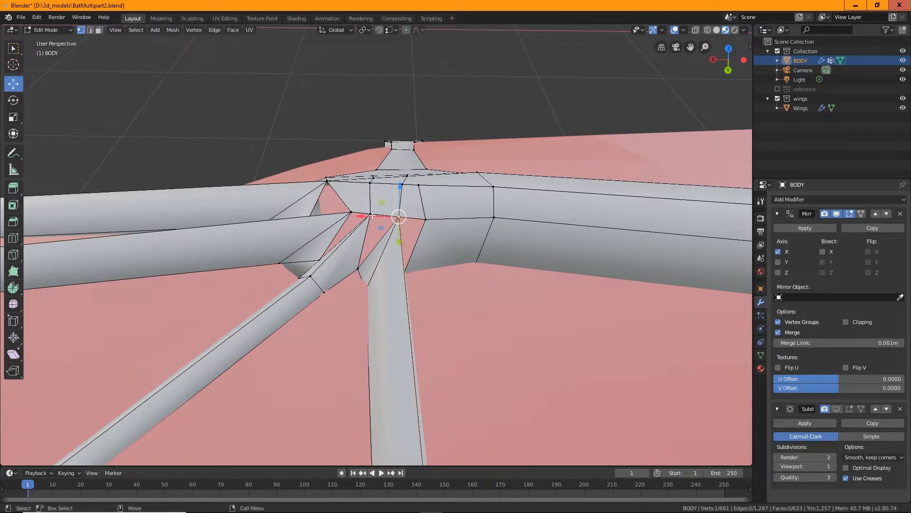
drag(372, 216, 355, 224)
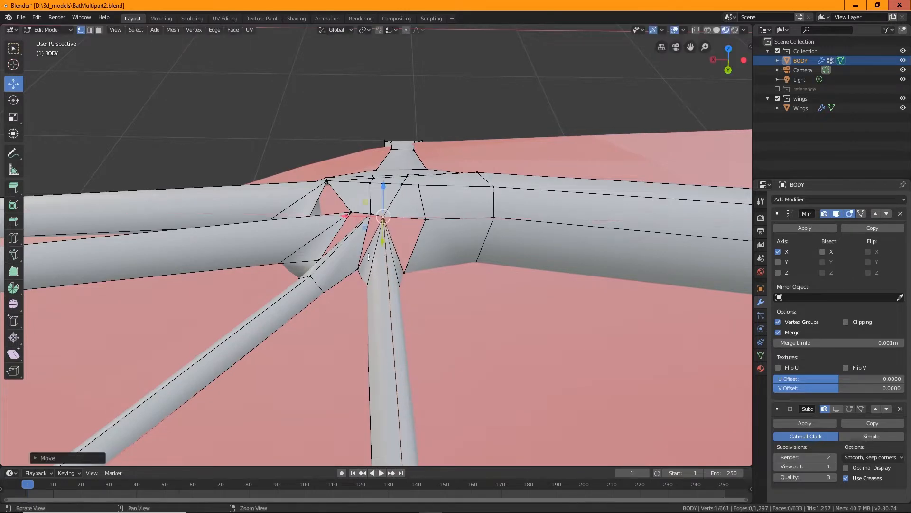
Raise the third finger's side base vertex along the Z axis and move its merged vertex outward toward the finger
middle_drag(369, 257, 419, 197)
click(424, 188)
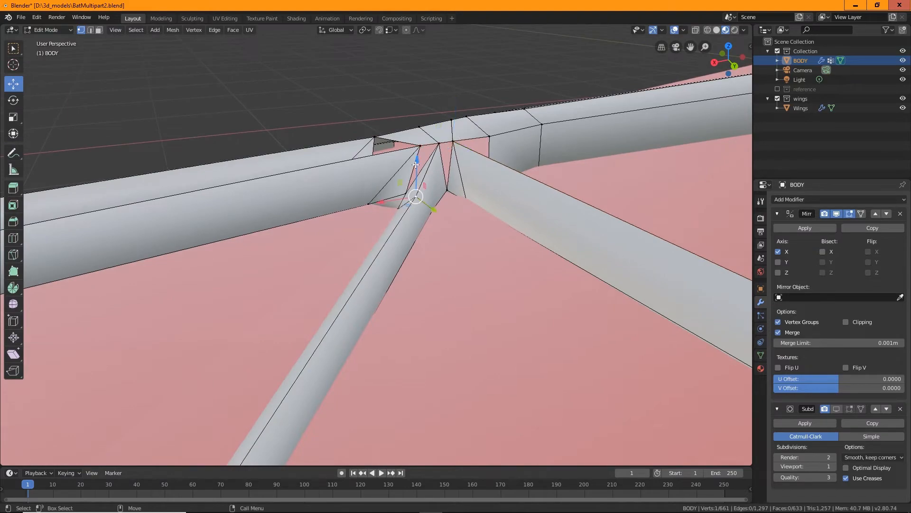
drag(416, 164, 417, 152)
middle_drag(417, 152, 522, 273)
scroll(532, 275, up, 4)
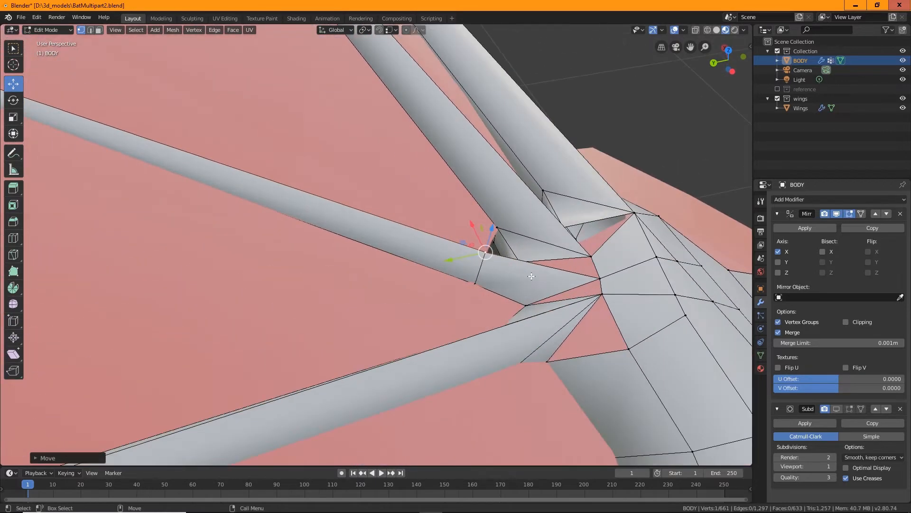
click(604, 280)
key(g)
click(595, 259)
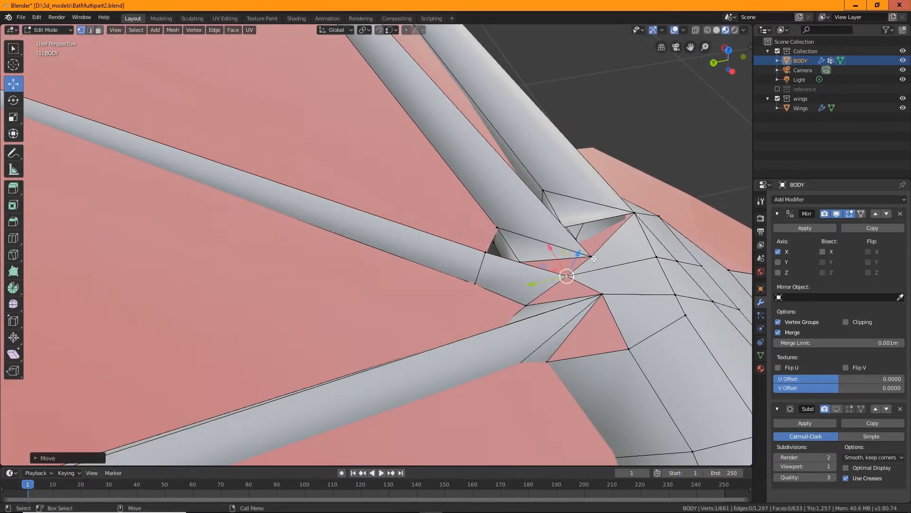
Move the fourth finger's merged vertex outward toward the finger and adjust the neighbouring corner vertex of the hand opening
middle_drag(594, 258, 560, 288)
click(412, 402)
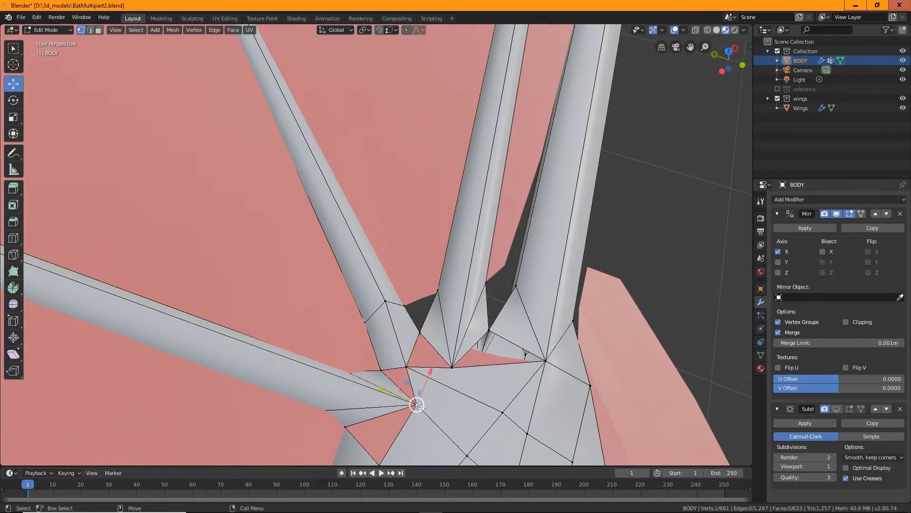
key(g)
click(381, 400)
middle_drag(380, 400, 474, 220)
drag(508, 164, 539, 209)
click(540, 224)
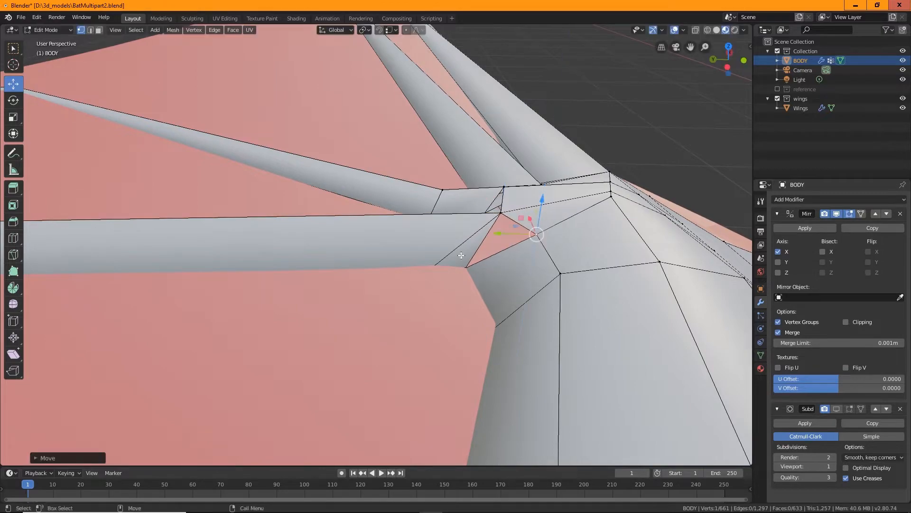
middle_drag(539, 210, 410, 335)
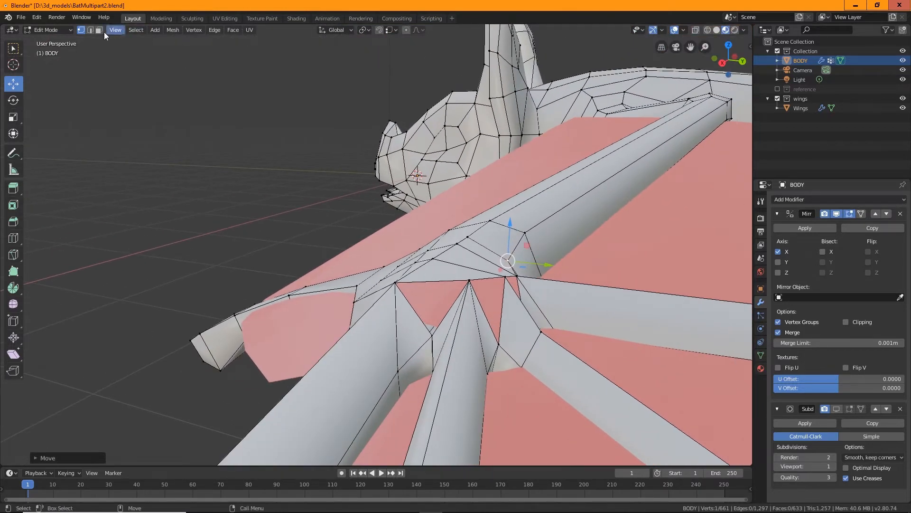
Delete the triangular base face on the first finger facing the second, and the one on the second finger facing the third
click(420, 325)
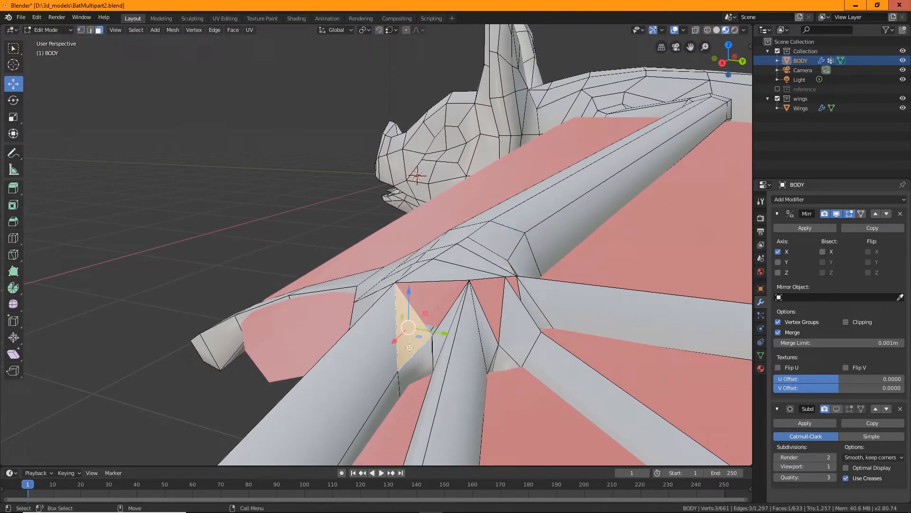
key(x)
click(375, 340)
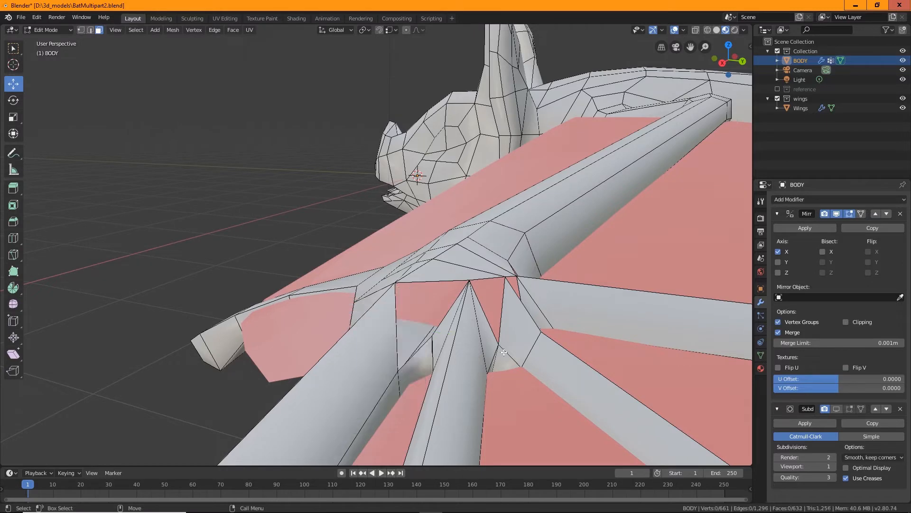
middle_drag(375, 340, 414, 351)
click(414, 352)
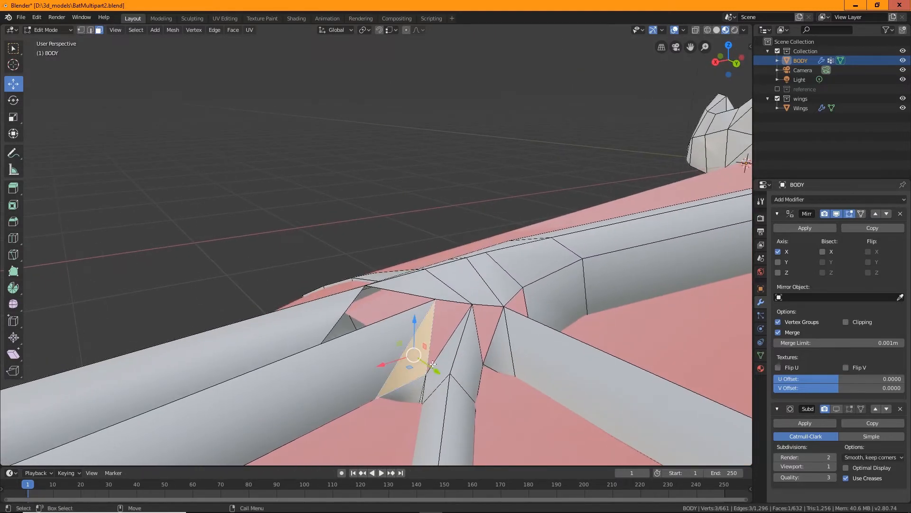
key(x)
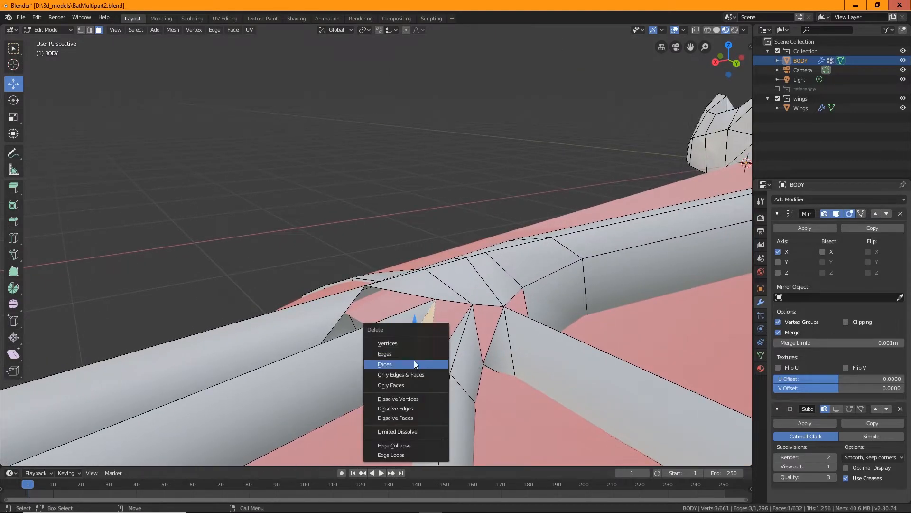
click(432, 363)
Delete the triangular faces on both sides of the fourth finger's base
middle_drag(432, 363, 444, 379)
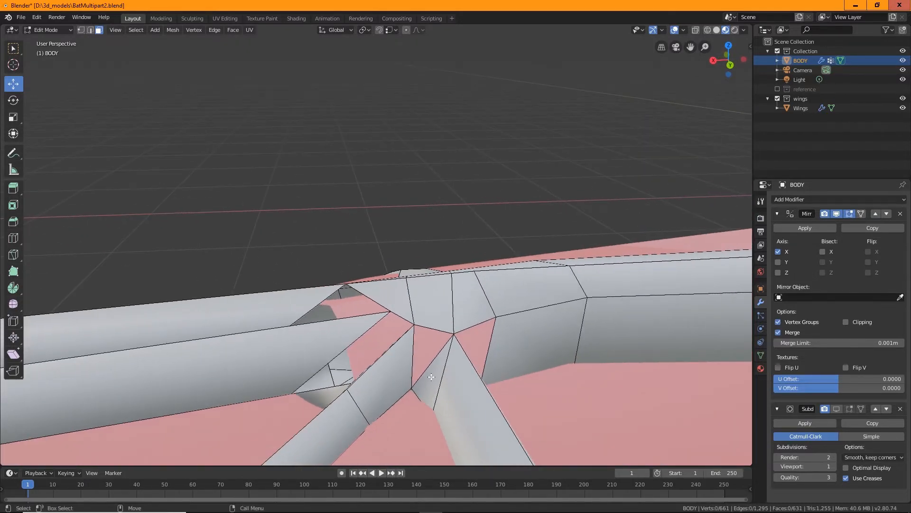
click(445, 379)
key(x)
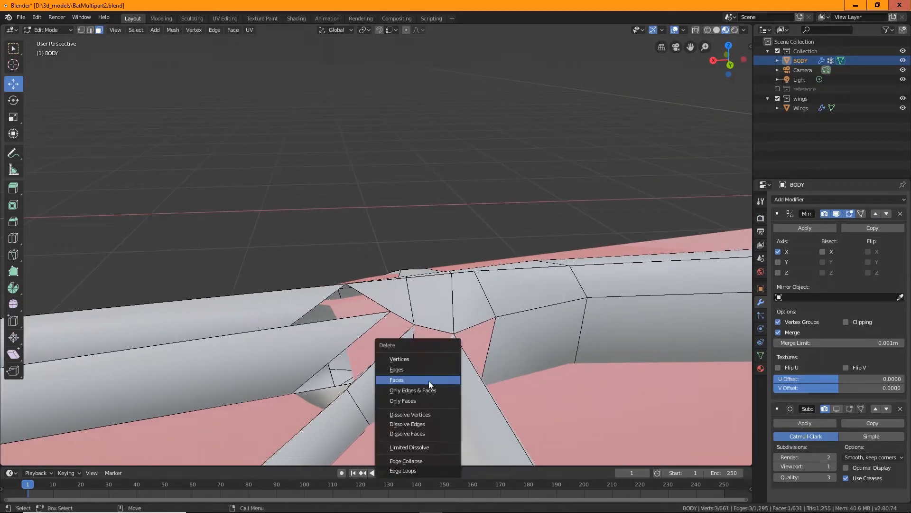
click(430, 380)
mouse_move(429, 380)
middle_down()
mouse_move(455, 386)
mouse_move(431, 376)
middle_up()
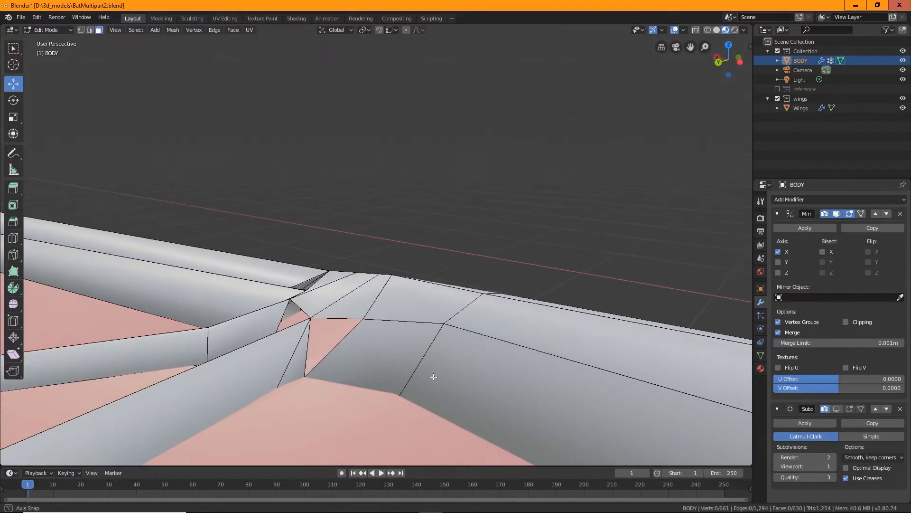
click(310, 363)
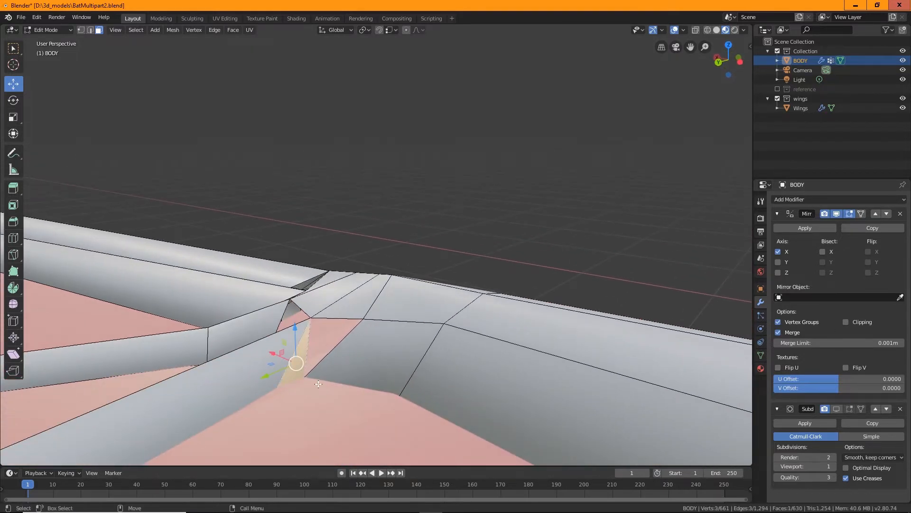
key(x)
click(293, 382)
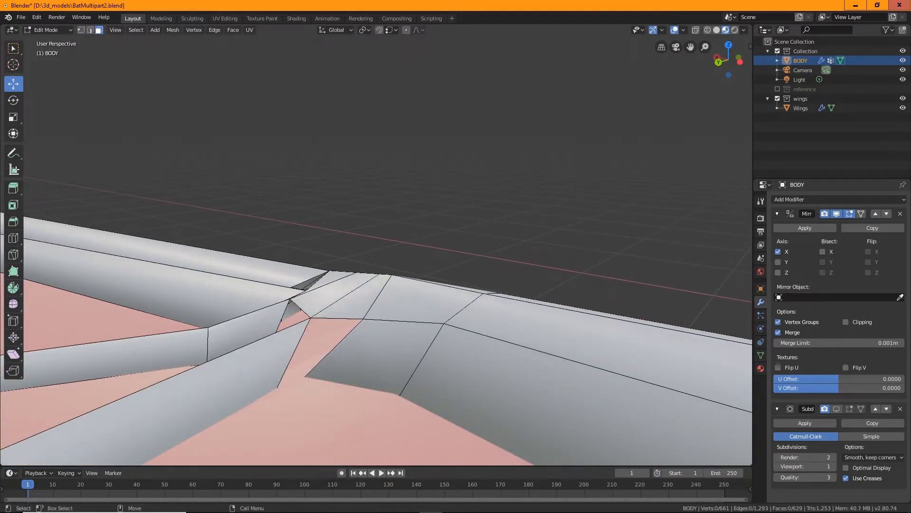
Join the fourth finger's outer base edge to the facing edge of the hand opening with Bridge Edge Loops
click(293, 354)
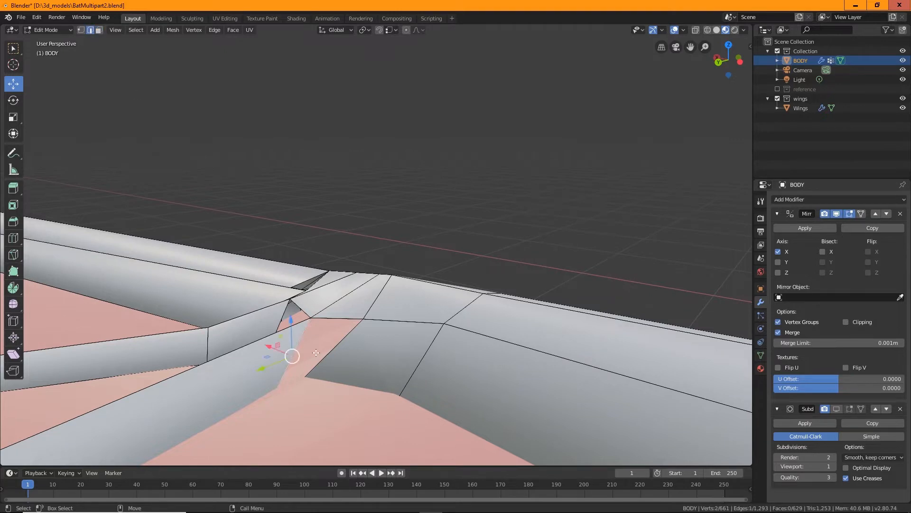
shift+click(332, 355)
key(ctrl+e)
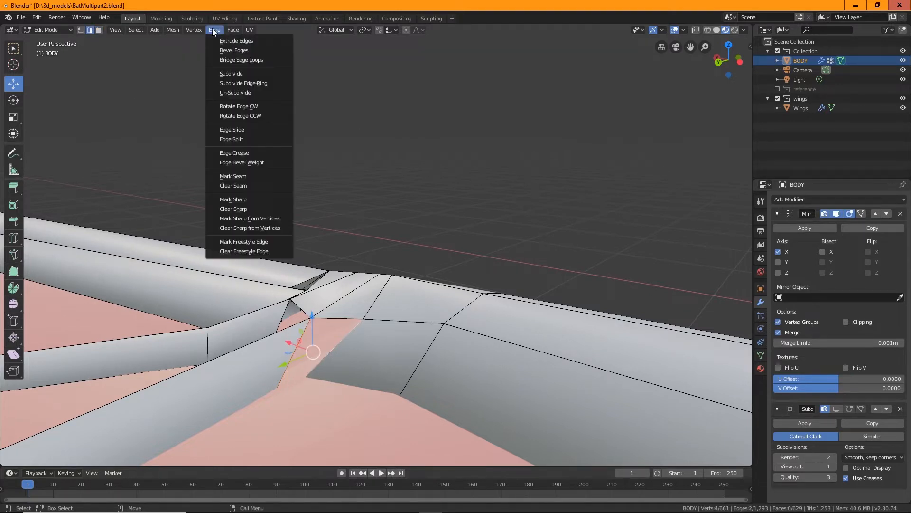
click(226, 57)
middle_drag(419, 254, 484, 266)
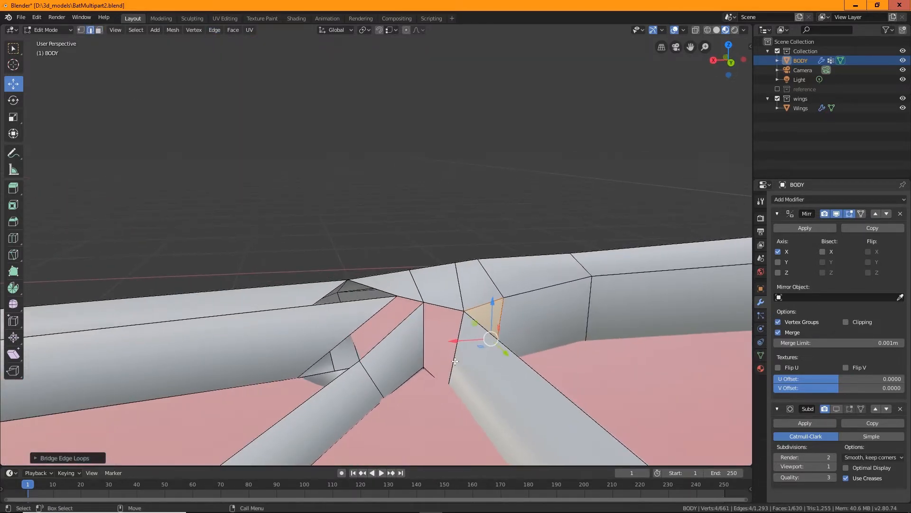
click(454, 361)
shift+click(426, 334)
key(f)
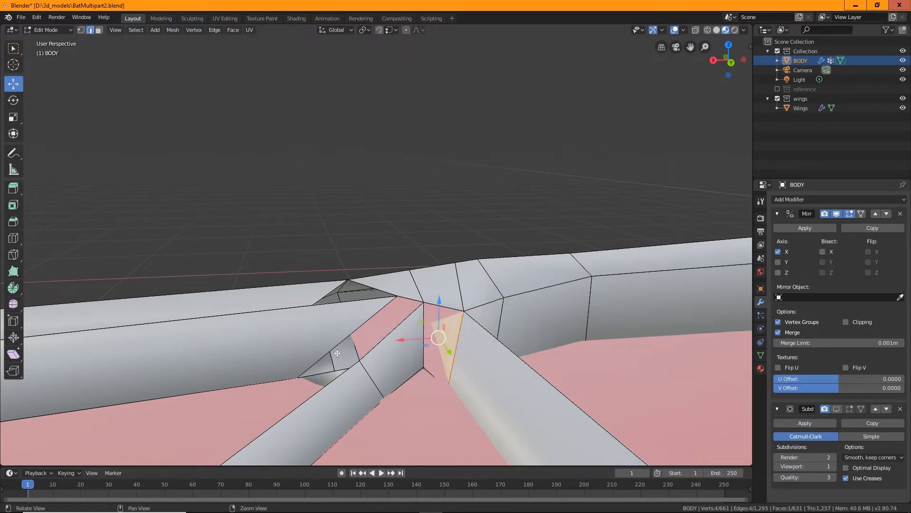
middle_drag(431, 347, 427, 395)
click(472, 347)
key(ctrl+z)
key(ctrl+z)
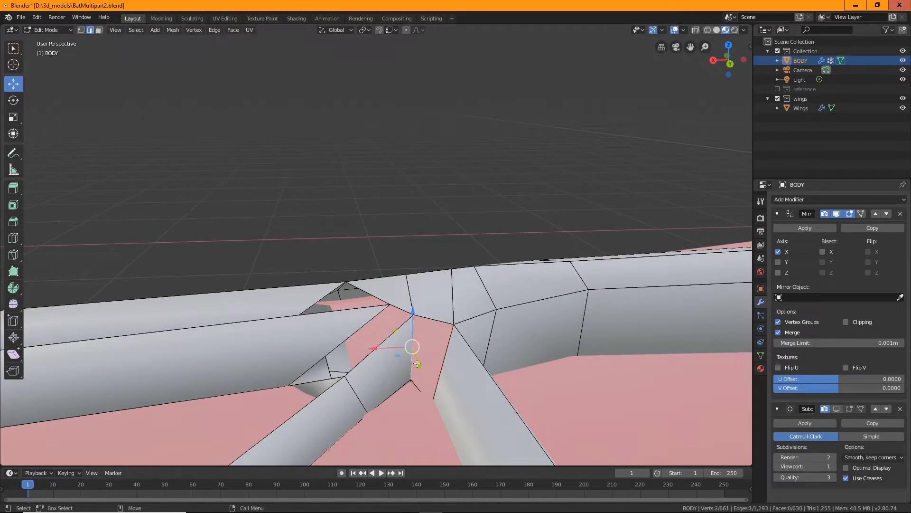
Bridge the facing base edges of the third and fourth fingers, and fill the gap between the second and third fingers with a face
click(215, 30)
click(246, 60)
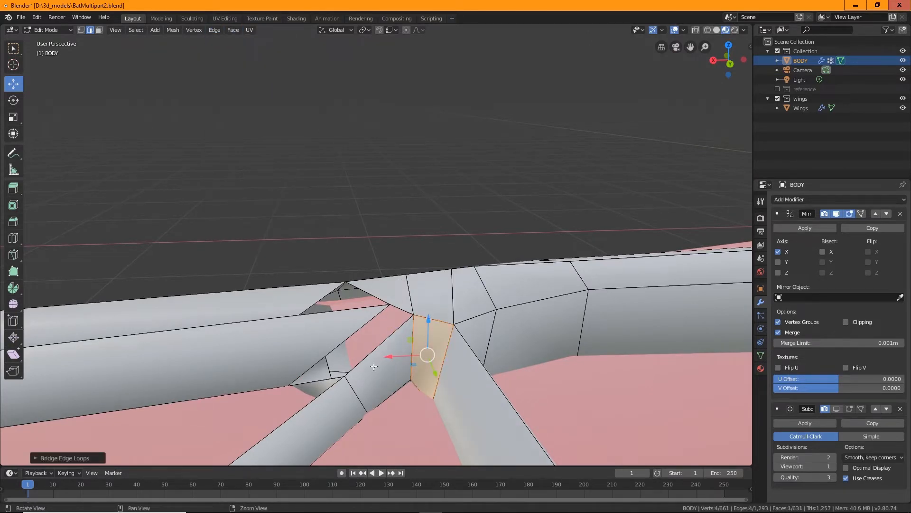
middle_drag(333, 237, 455, 343)
click(454, 343)
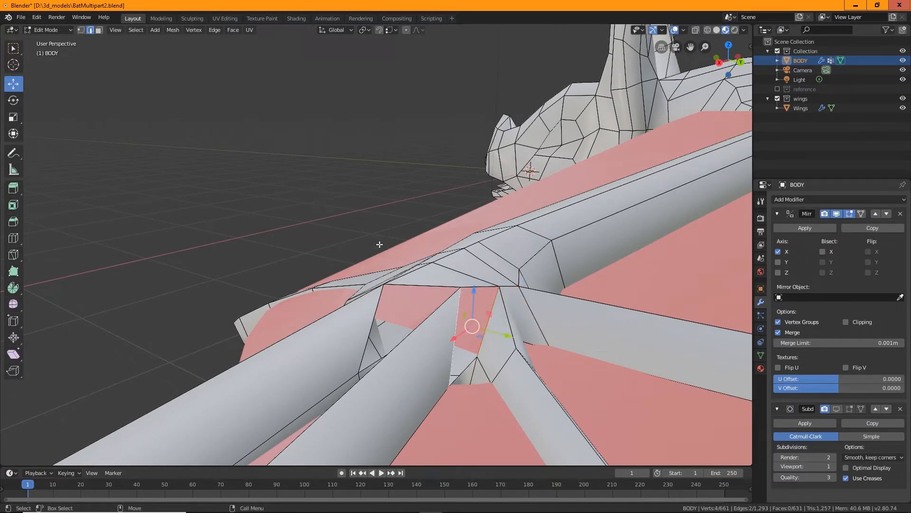
key(f)
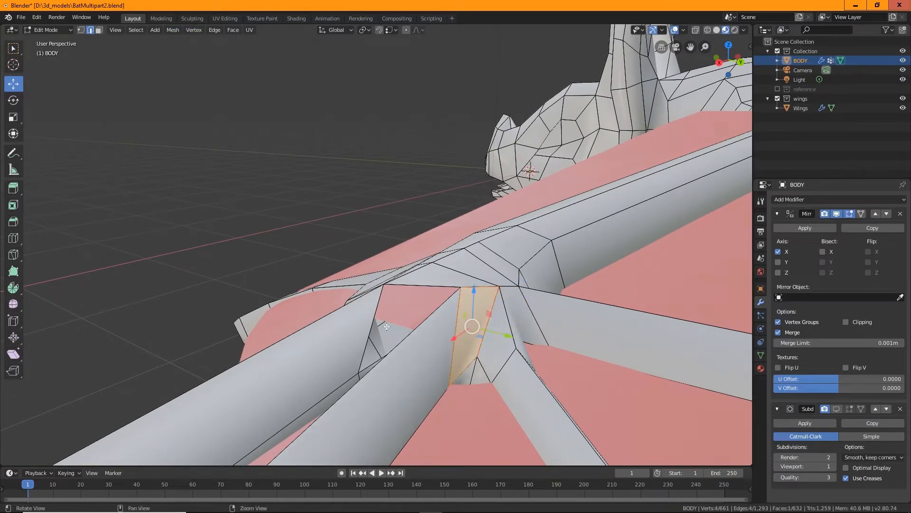
Fill the gap between the base edges of the first and second fingers with a face
middle_drag(387, 327, 417, 345)
click(449, 316)
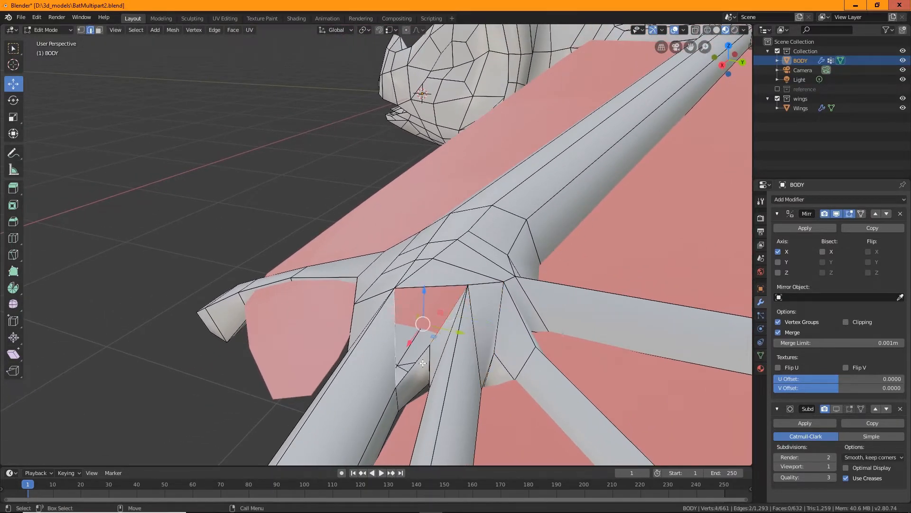
key(f)
Move the second finger's merged base vertex outward from the back of the hand toward the finger
middle_drag(481, 381, 353, 392)
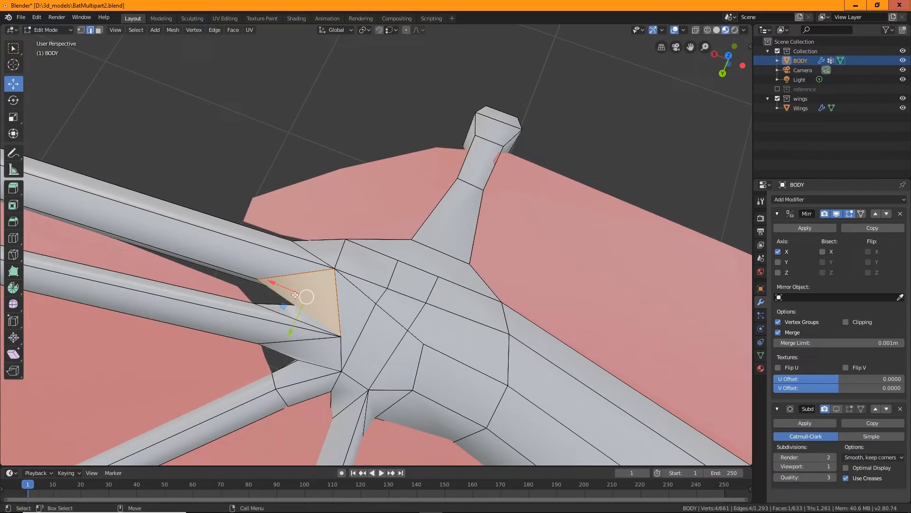
click(81, 30)
click(340, 337)
drag(341, 337, 304, 326)
Merge the two neighbouring vertices in the web between the first and second fingers At Center and shift the result along the Y axis
middle_drag(304, 326, 430, 342)
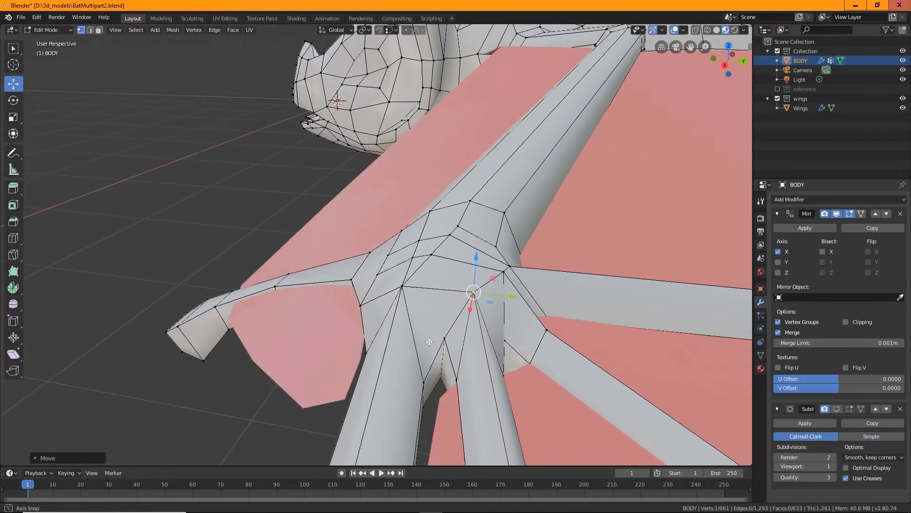
click(445, 340)
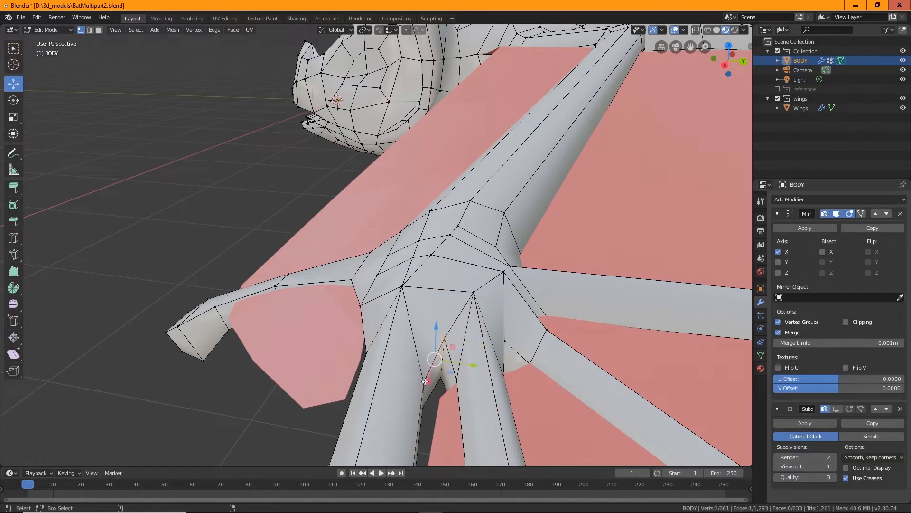
right_click(435, 357)
mouse_move(435, 356)
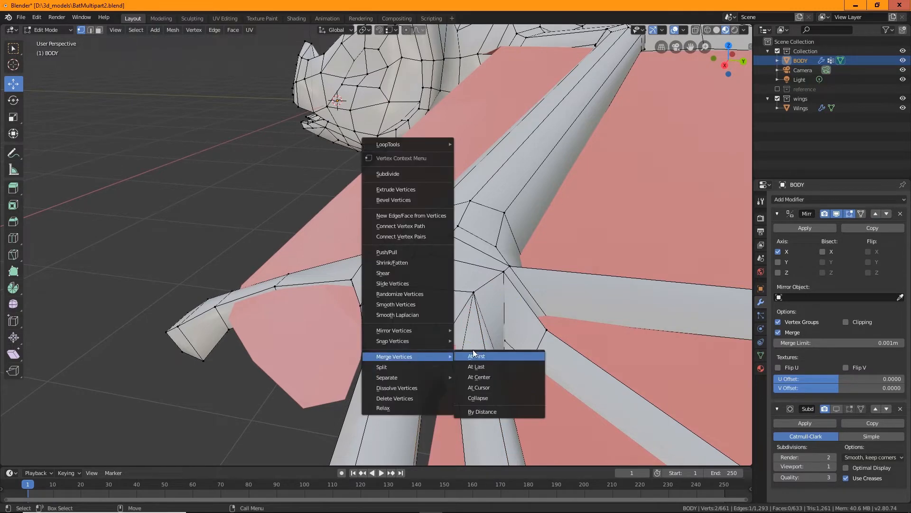
click(479, 376)
middle_drag(480, 376, 418, 372)
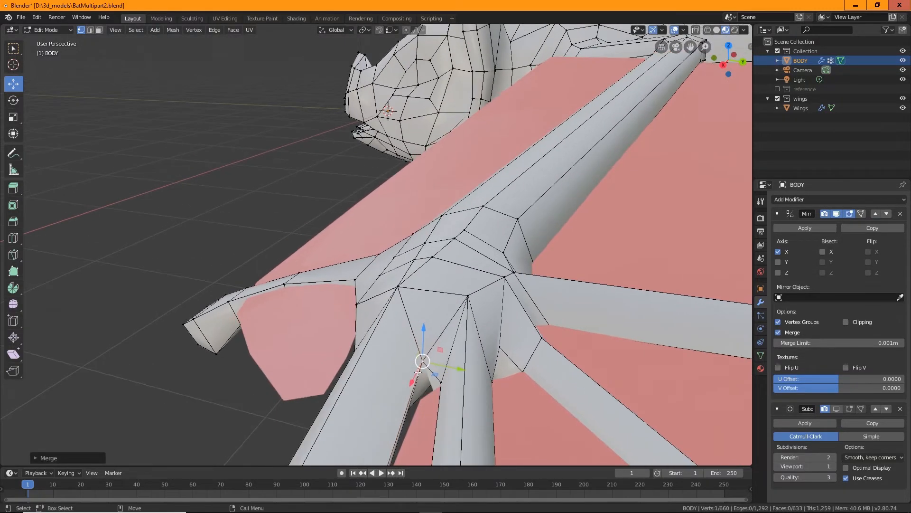
drag(461, 368, 448, 369)
Connect the web vertex between the first and second fingers to the palm vertex at the second finger's base using Connect Vertex Pairs
middle_drag(447, 369, 461, 308)
click(482, 216)
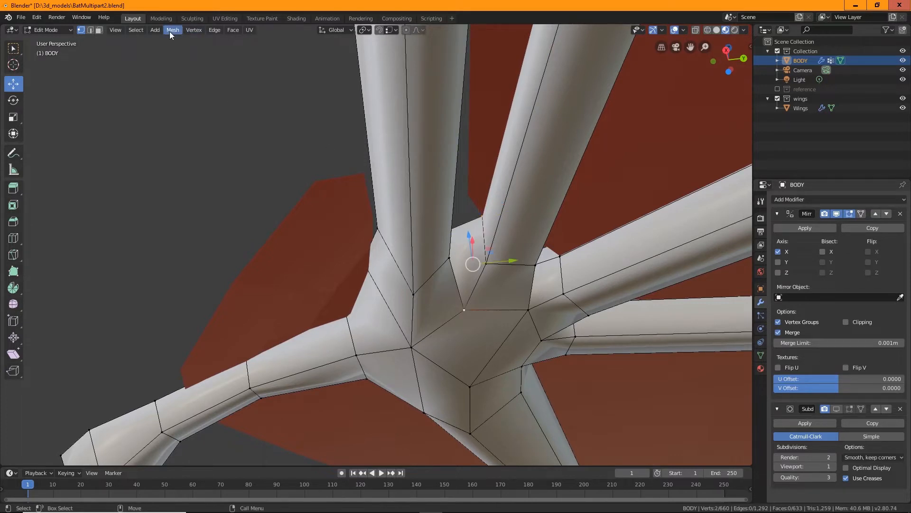
click(196, 30)
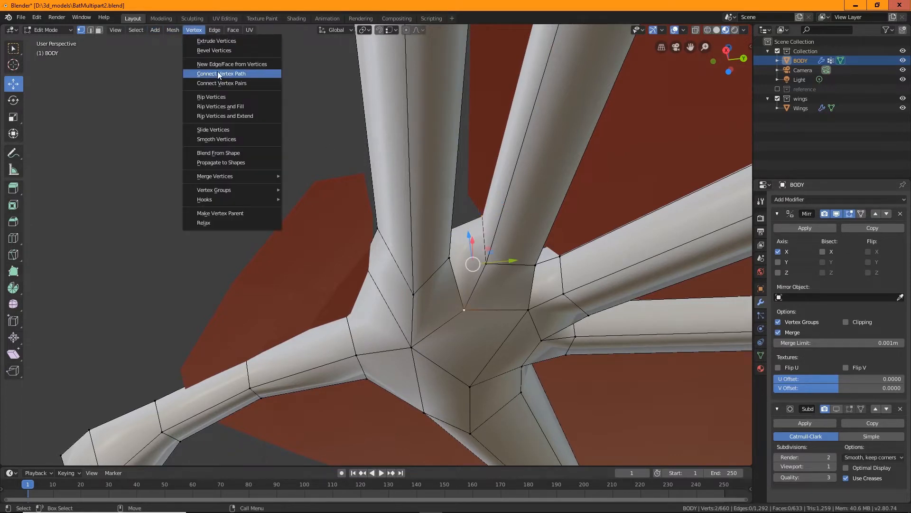
click(225, 84)
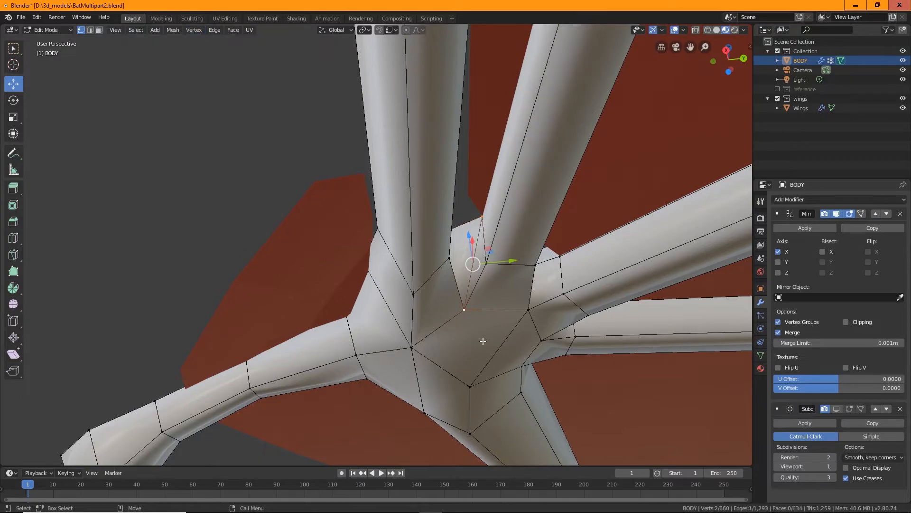
Merge two pairs of neighbouring vertices on the back of the hand At Center, each pair into one vertex
middle_drag(482, 340, 440, 4)
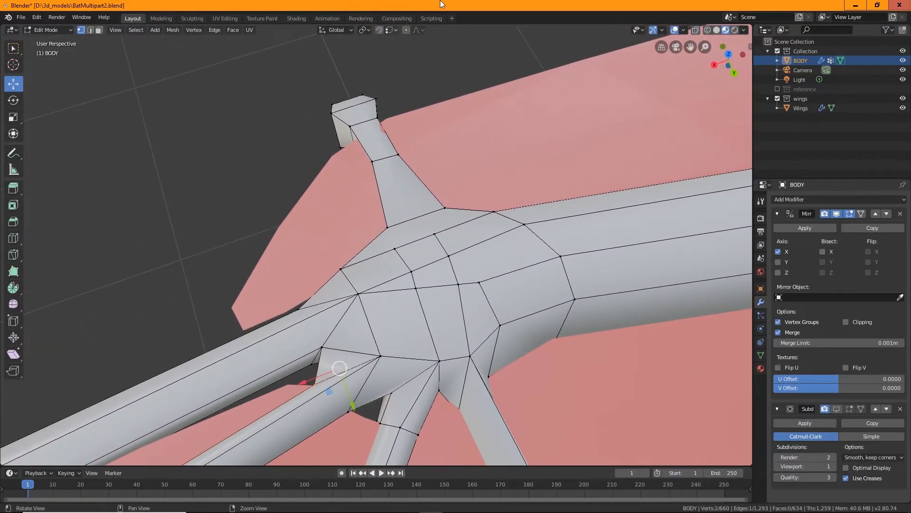
middle_drag(420, 186, 378, 304)
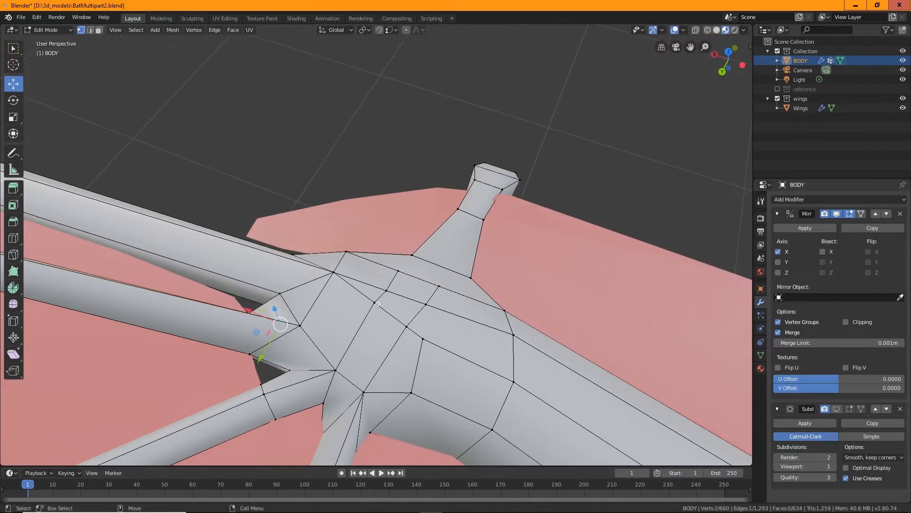
right_click(382, 295)
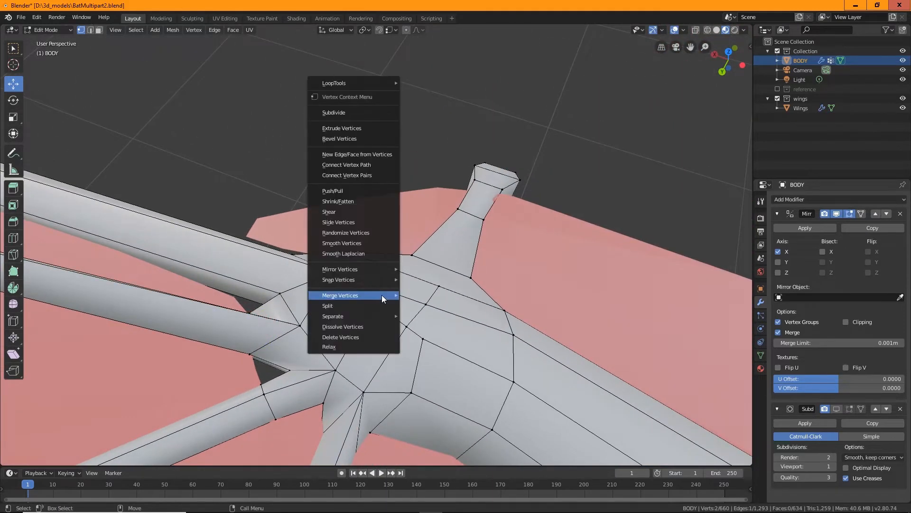
mouse_move(376, 295)
click(427, 316)
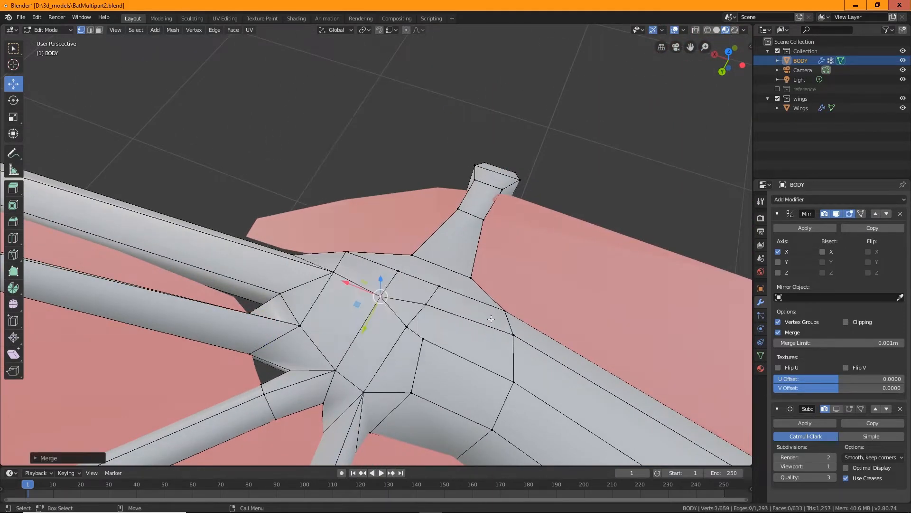
middle_drag(427, 315, 371, 337)
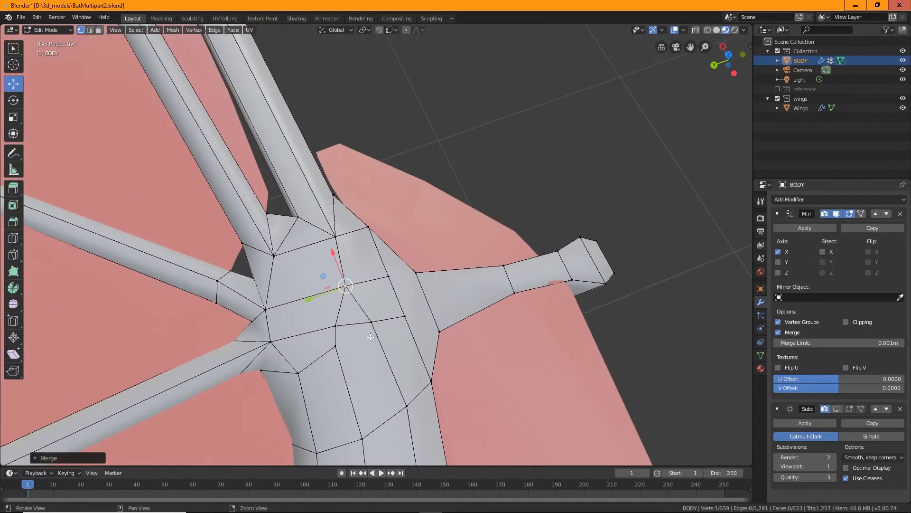
click(340, 325)
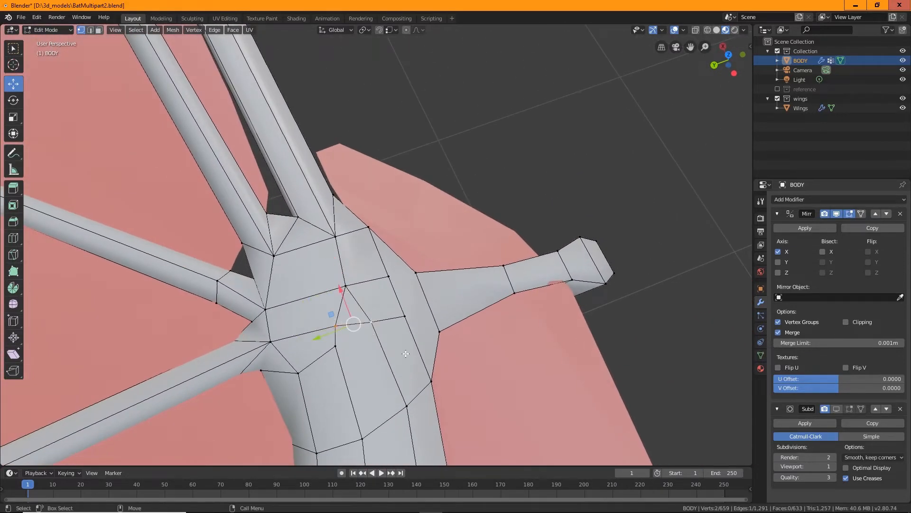
middle_drag(406, 354, 355, 336)
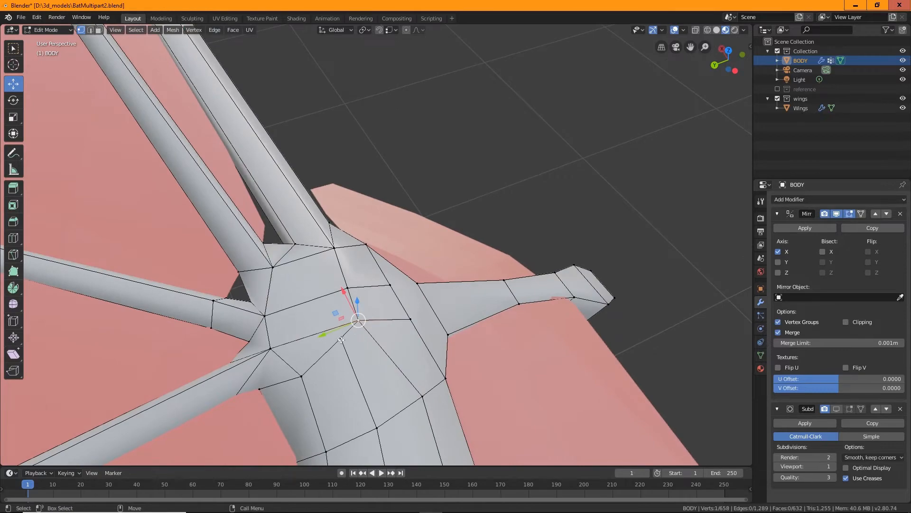
Merge the wrist vertex beside the fourth finger into that finger's base vertex using At Last
middle_drag(413, 352, 413, 283)
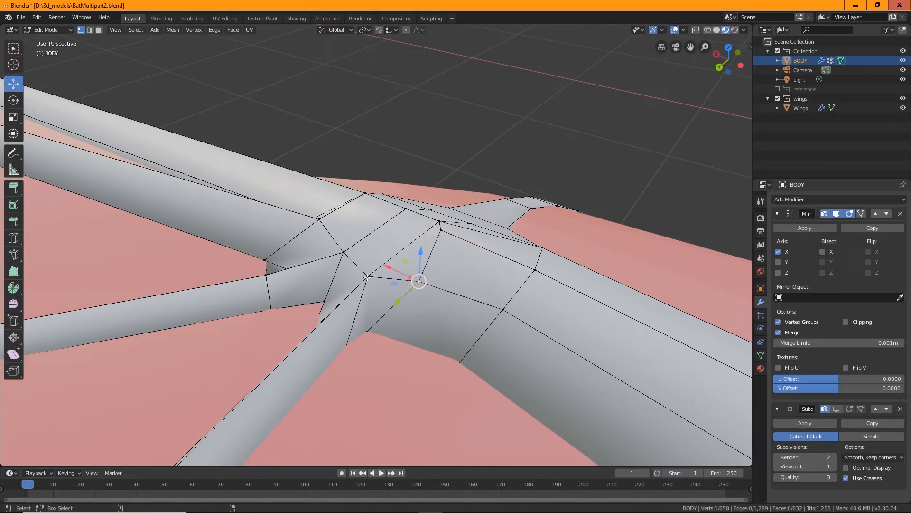
right_click(408, 282)
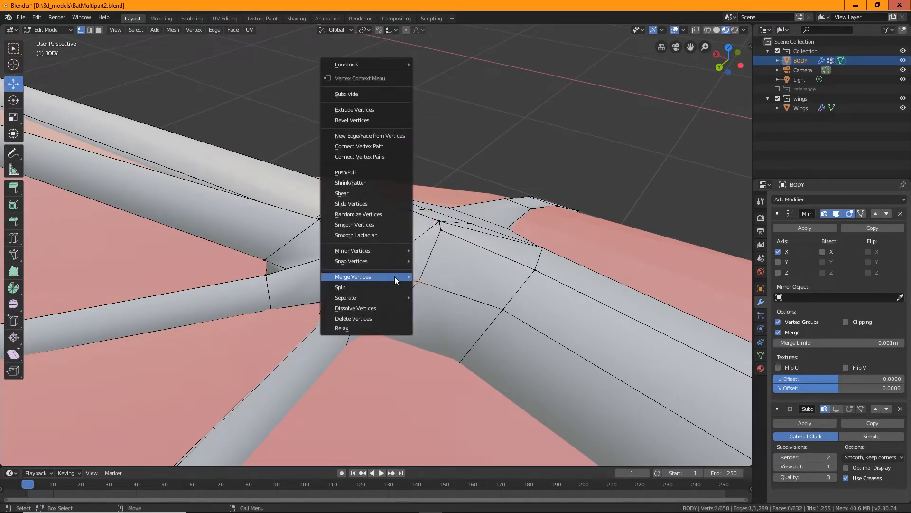
mouse_move(395, 275)
click(475, 287)
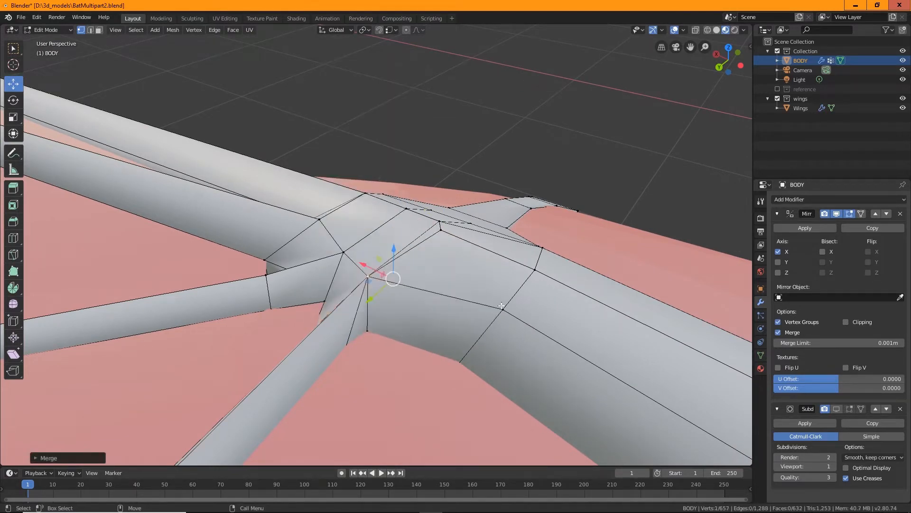
Merge the extra vertices beside the thumb's base into the thumb's corner vertices
middle_drag(502, 306, 316, 330)
shift+click(444, 217)
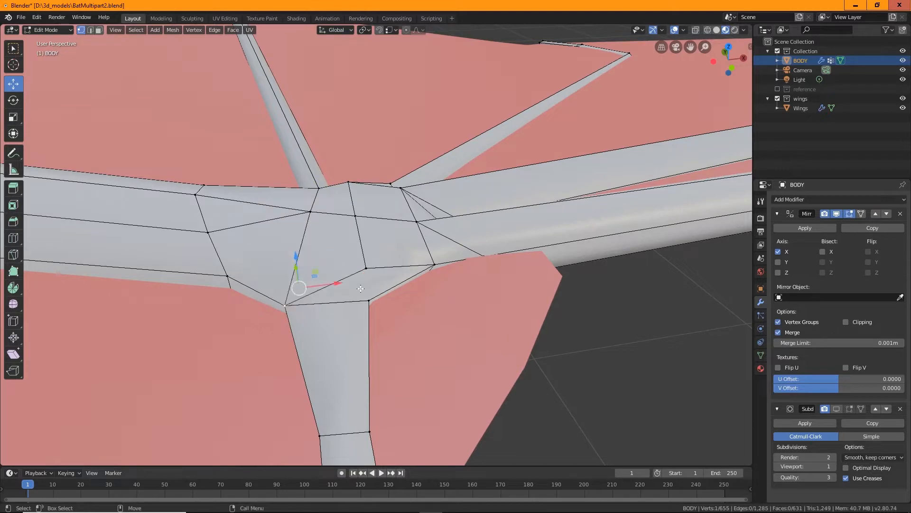
middle_drag(374, 311, 420, 285)
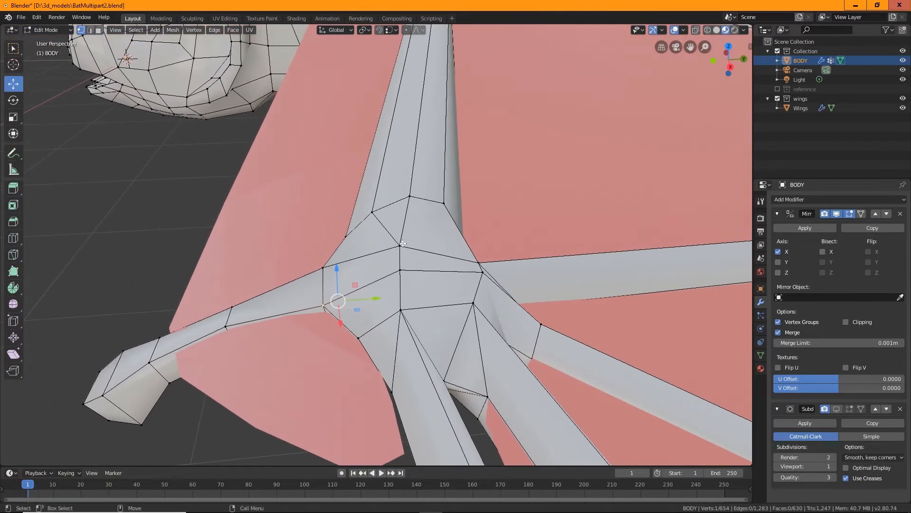
Move the two central vertices on the back of the hand slightly toward the thumb
key(g)
click(389, 240)
click(400, 269)
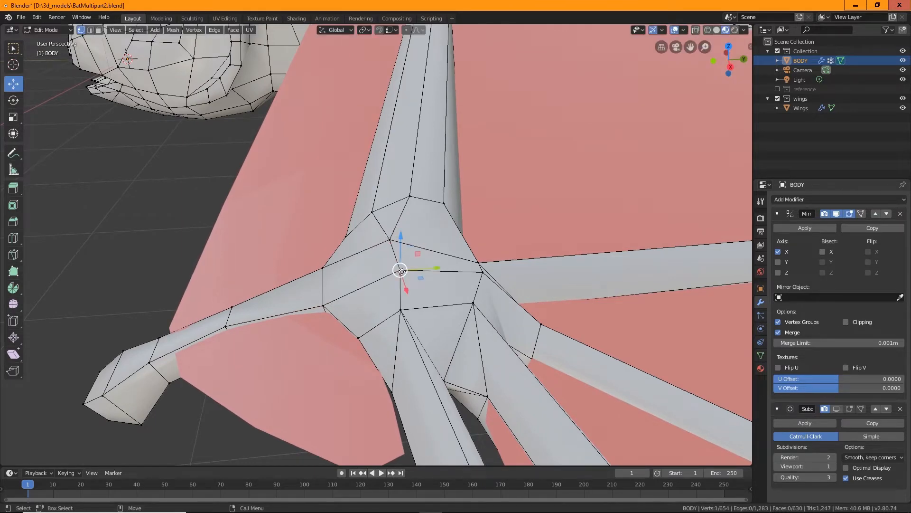
key(g)
click(389, 269)
Move two vertices in the web between the fourth finger and the arm to widen that junction
middle_drag(389, 268, 420, 314)
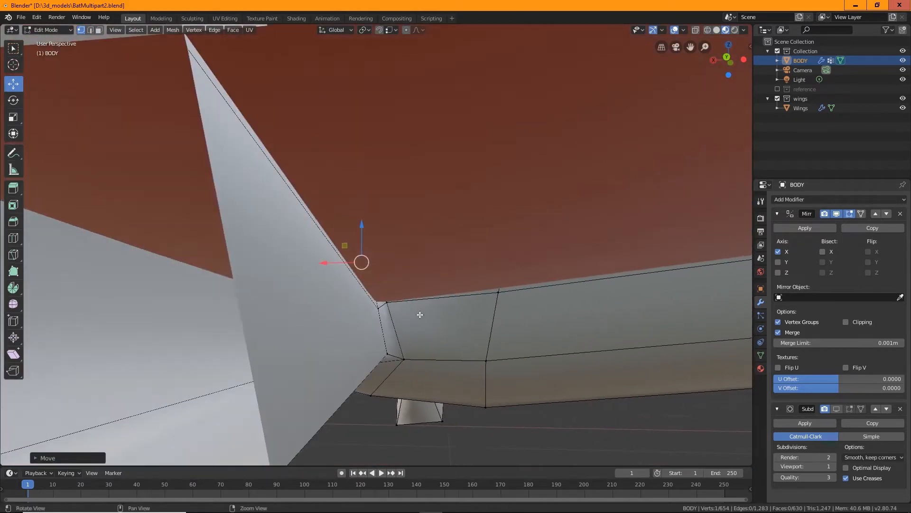
click(389, 303)
key(g)
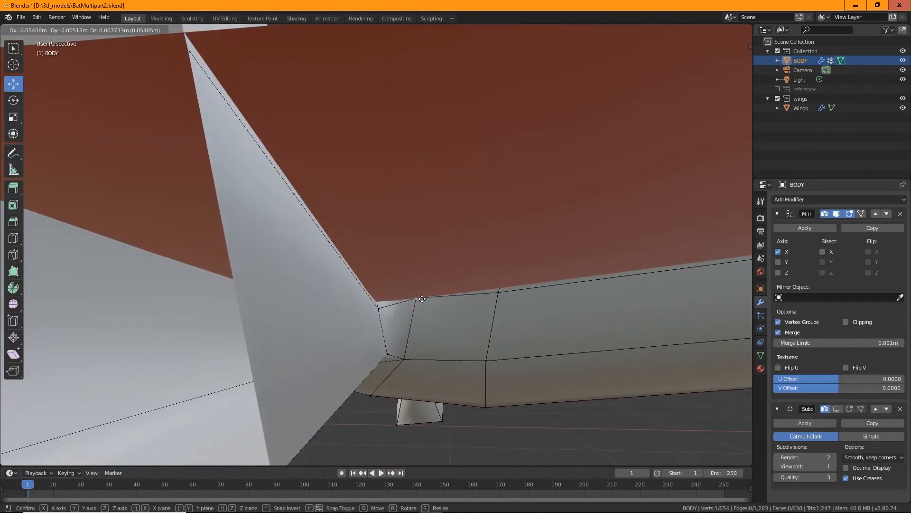
click(427, 299)
mouse_move(426, 299)
middle_down()
mouse_move(433, 354)
mouse_move(412, 369)
mouse_move(375, 360)
mouse_move(369, 290)
mouse_move(427, 301)
mouse_move(422, 332)
mouse_move(399, 315)
mouse_move(414, 297)
mouse_move(418, 310)
middle_up()
click(369, 287)
key(g)
click(379, 281)
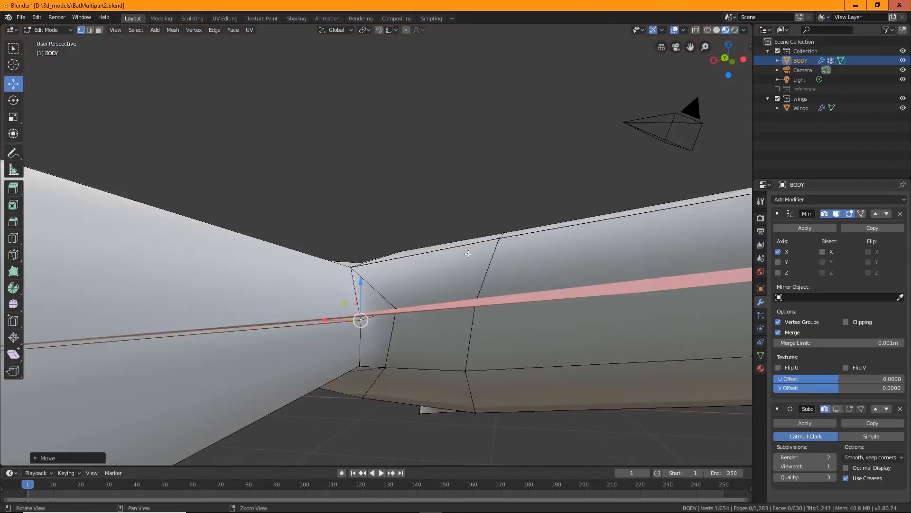
click(56, 30)
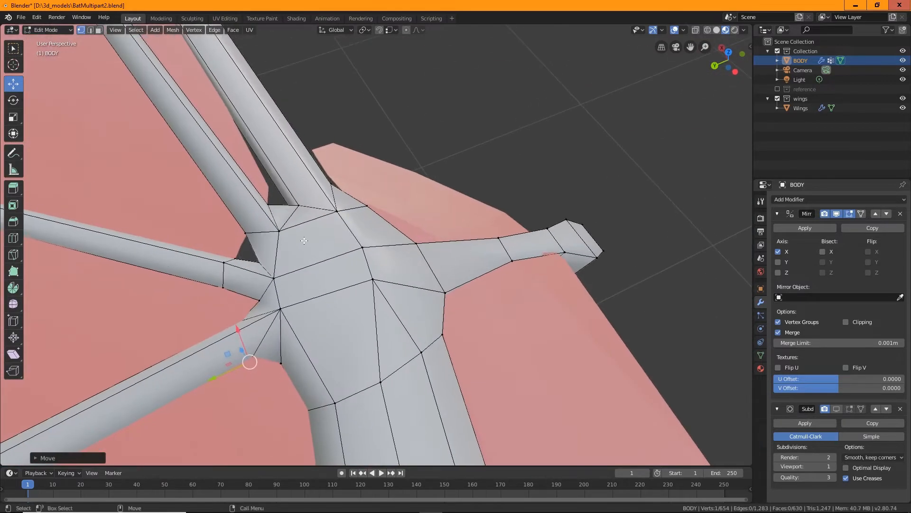
Move the first finger's web vertex beside the second finger slightly outward along the fingers
middle_drag(285, 256, 157, 116)
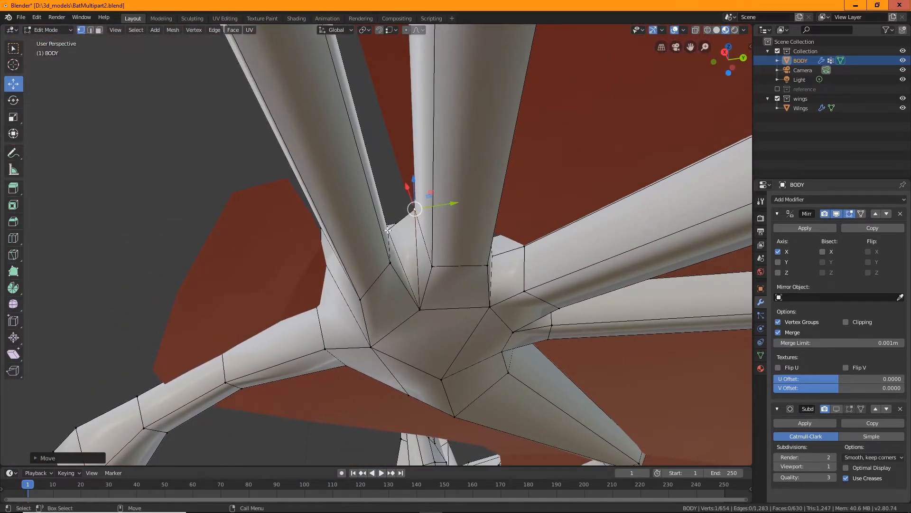
drag(388, 230, 394, 219)
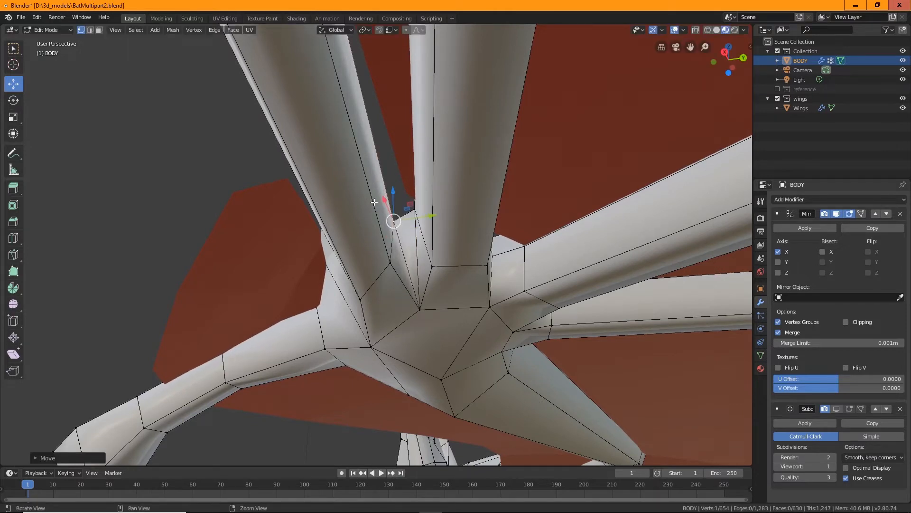
middle_drag(374, 202, 433, 185)
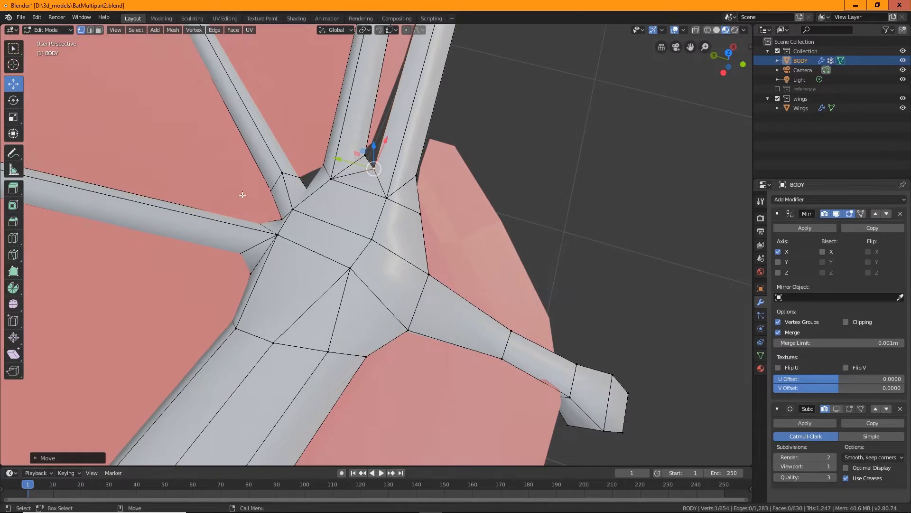
Leave the BODY mesh for Object Mode, select the Wings object and enter Edit Mode on it
scroll(243, 196, down, 5)
middle_drag(243, 195, 272, 193)
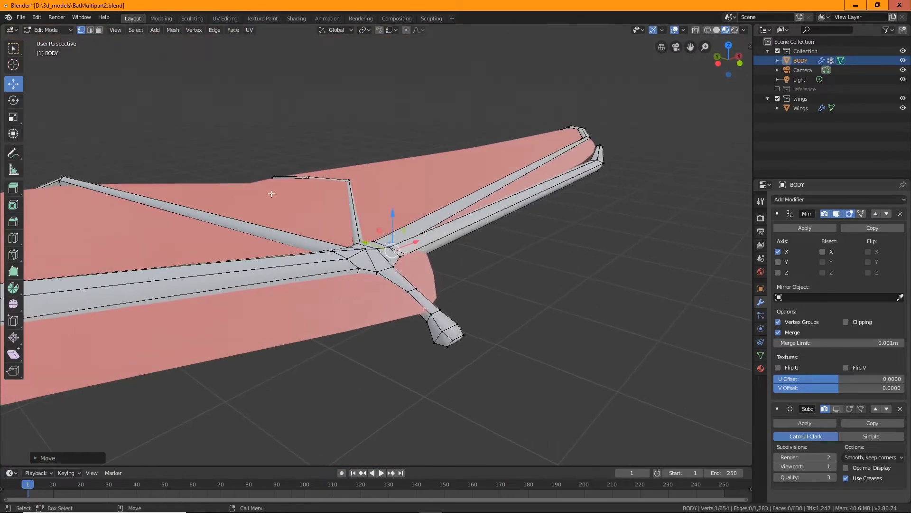
click(40, 30)
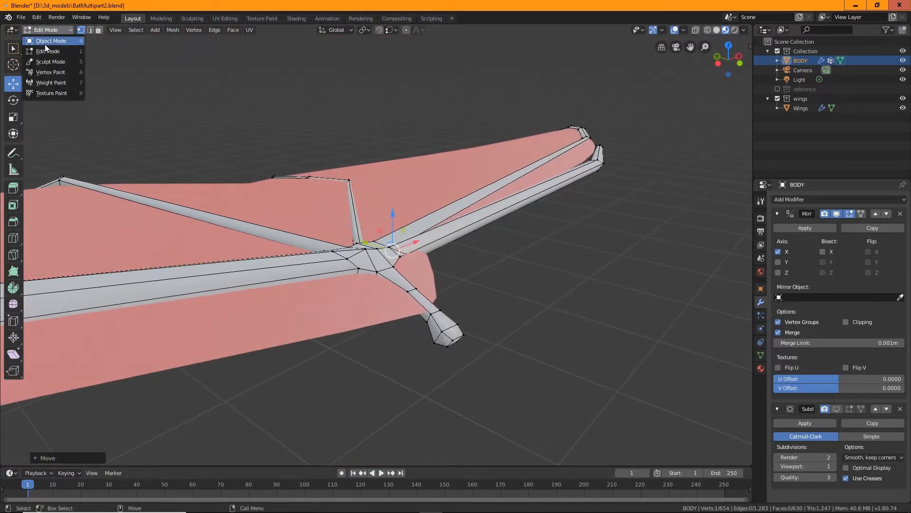
click(44, 44)
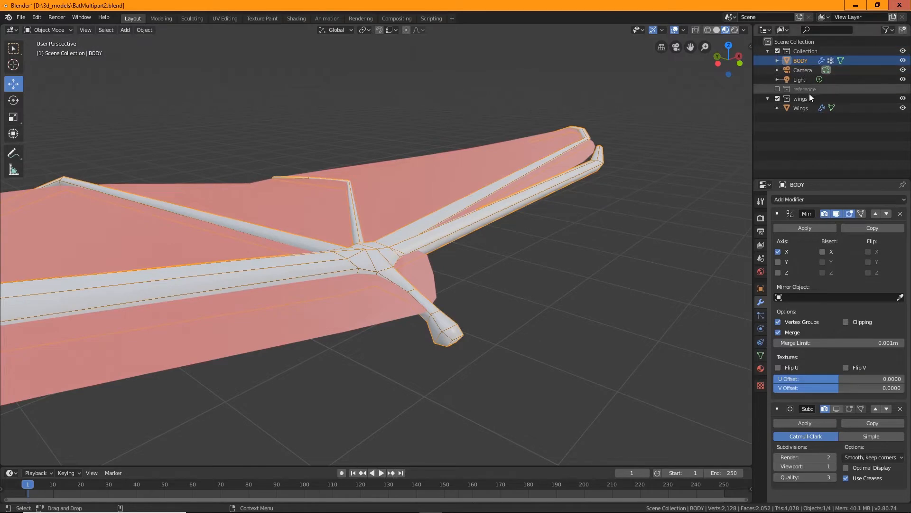
click(802, 108)
click(43, 30)
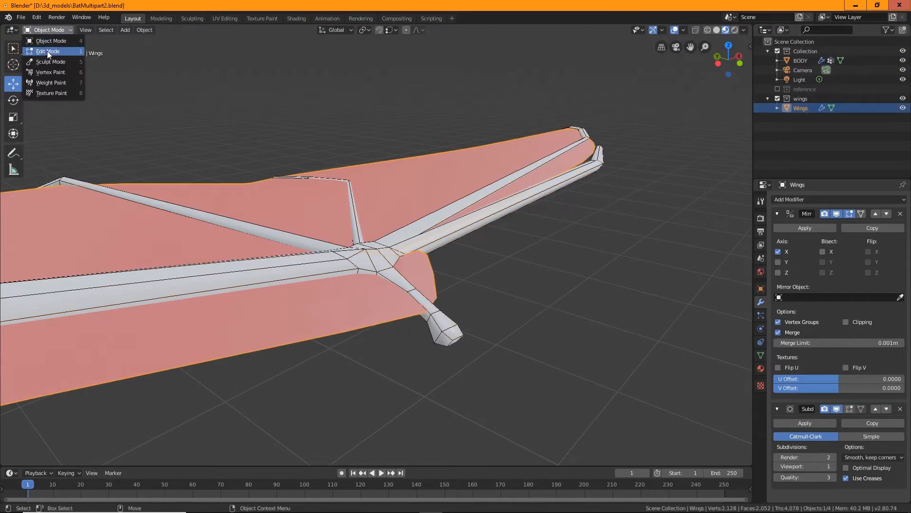
click(45, 52)
Enable X-ray and snapping, and move the wing membrane vertex by the fourth finger's base to the web corner on the arm
scroll(380, 237, up, 4)
middle_drag(380, 237, 392, 254)
scroll(392, 269, up, 6)
scroll(334, 255, up, 2)
middle_drag(334, 254, 344, 287)
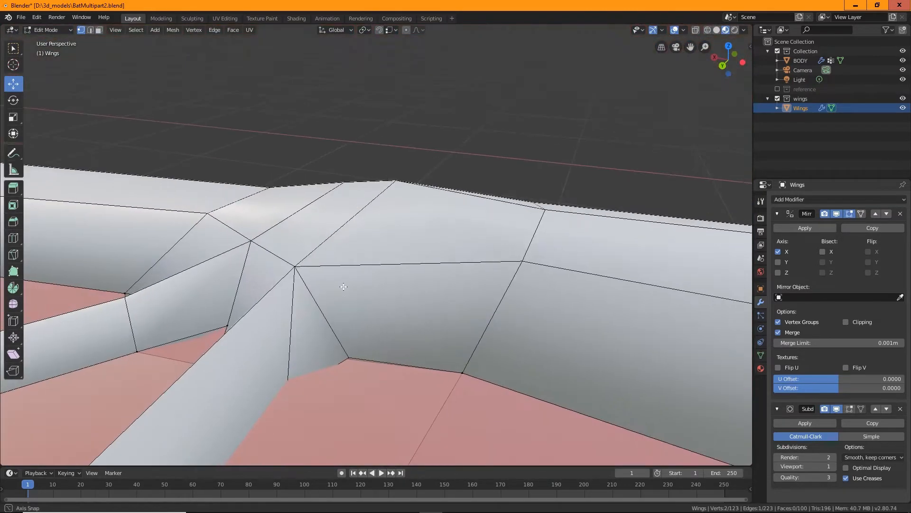
click(696, 29)
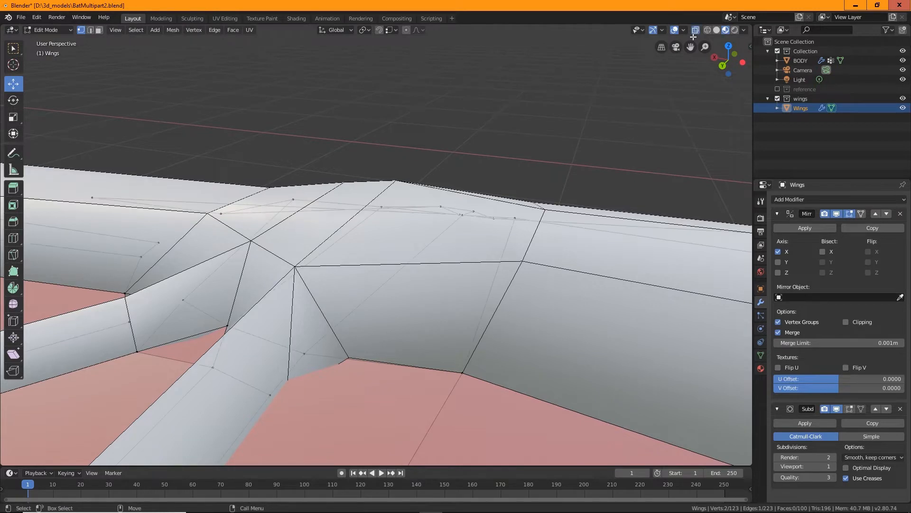
shift+middle_drag(482, 294, 468, 148)
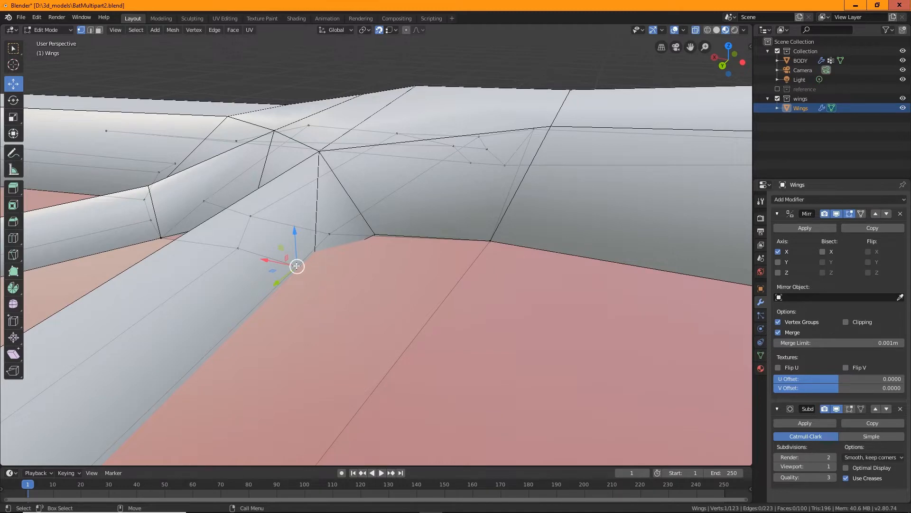
drag(296, 266, 376, 236)
Move the wing membrane's vertices around the other finger bases onto the hand, including the one between the first and second fingers
middle_drag(475, 259, 449, 297)
click(419, 282)
middle_drag(385, 198, 340, 282)
drag(345, 282, 361, 220)
middle_drag(361, 221, 443, 350)
scroll(443, 349, up, 6)
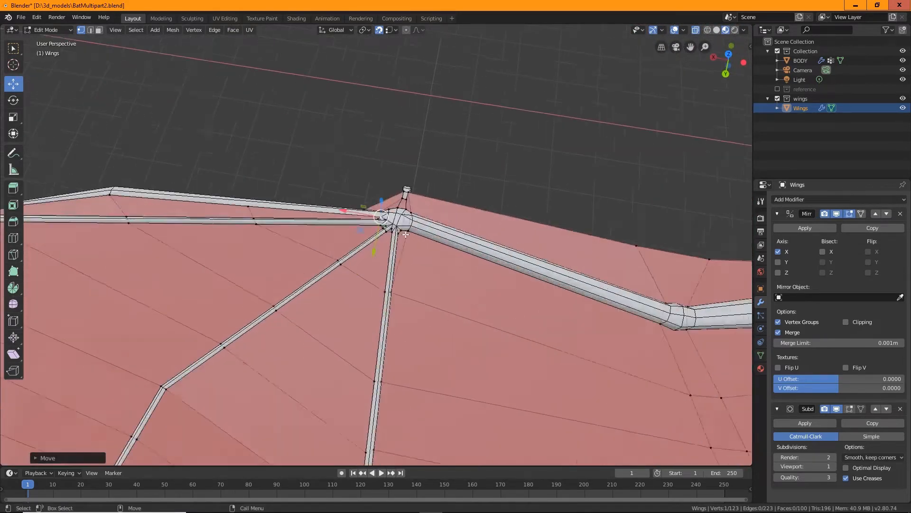
middle_drag(430, 203, 504, 230)
shift+middle_drag(315, 171, 381, 270)
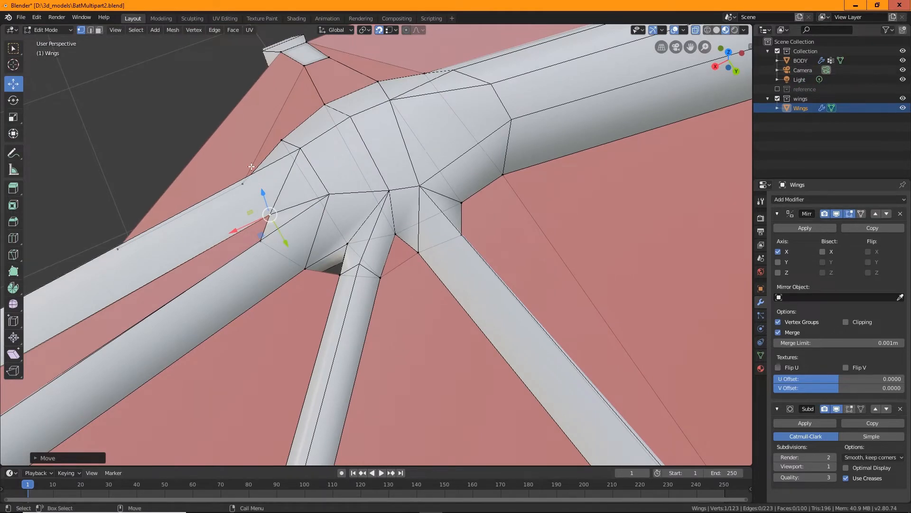
Return to Object Mode and turn off the viewport display of the Wings' Subdivision modifier
click(50, 30)
click(46, 42)
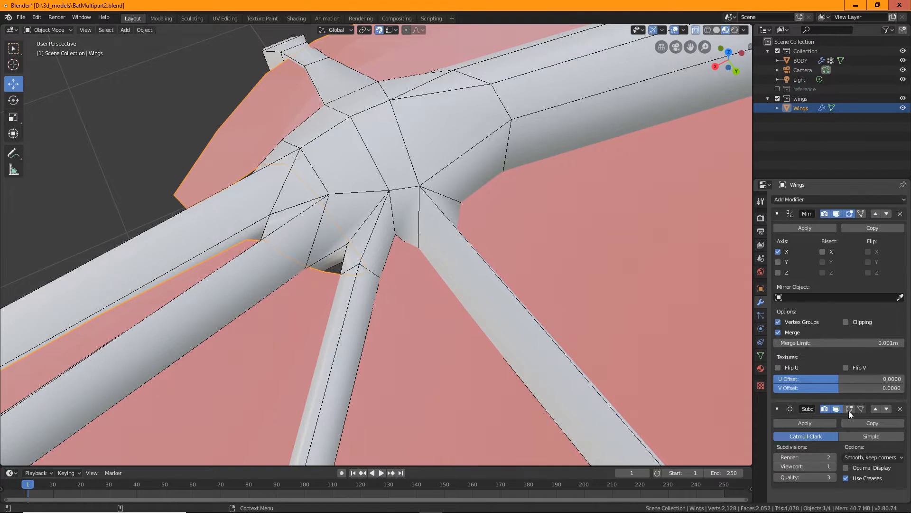
click(837, 409)
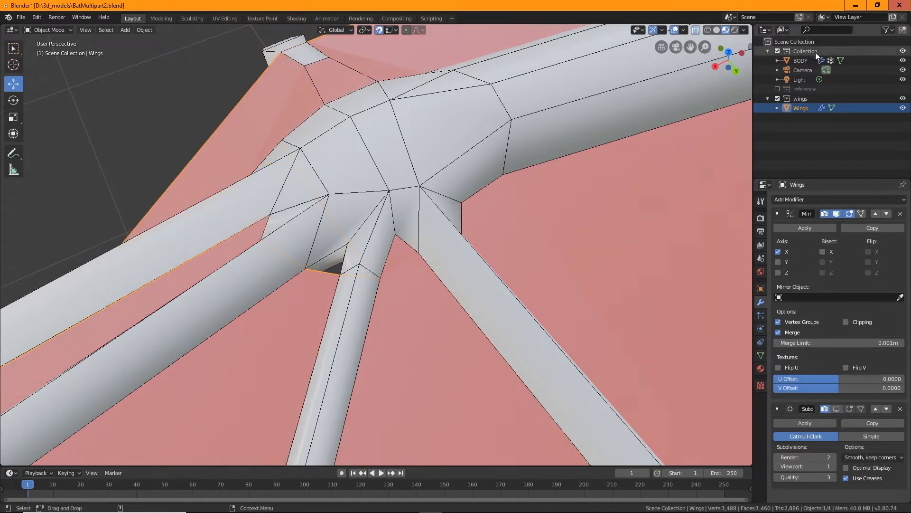
Select the BODY object and exclude the wings collection from the view layer
click(801, 63)
middle_drag(402, 234, 386, 249)
click(778, 98)
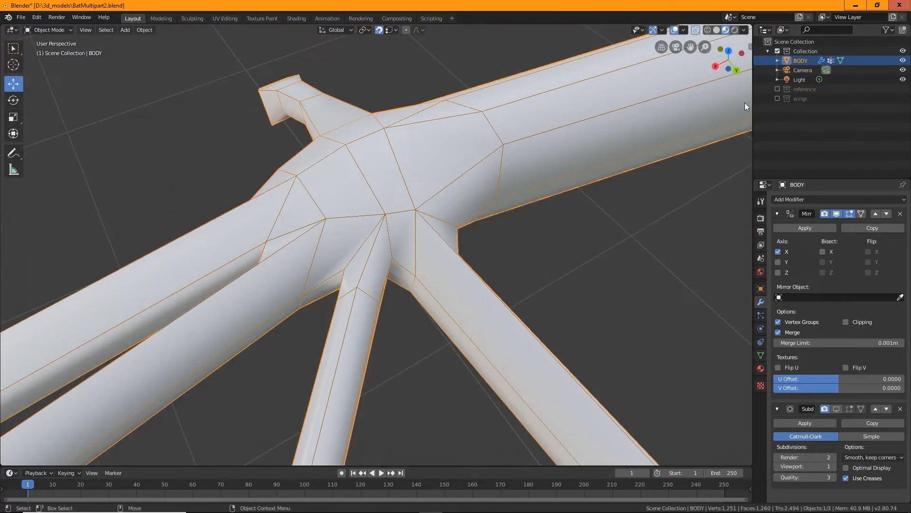
Show the wings collection, exclude the body's collection from the view layer, and open the Wings object in Edit Mode
click(777, 98)
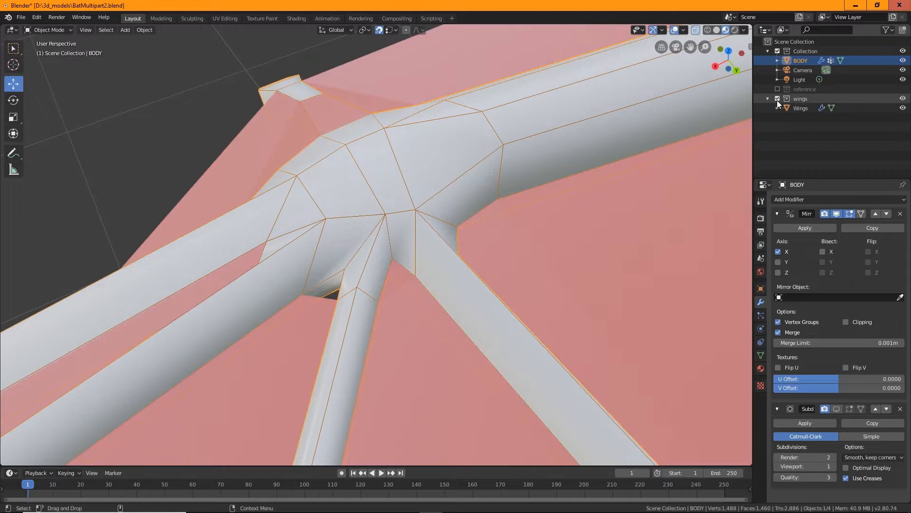
click(778, 51)
click(390, 258)
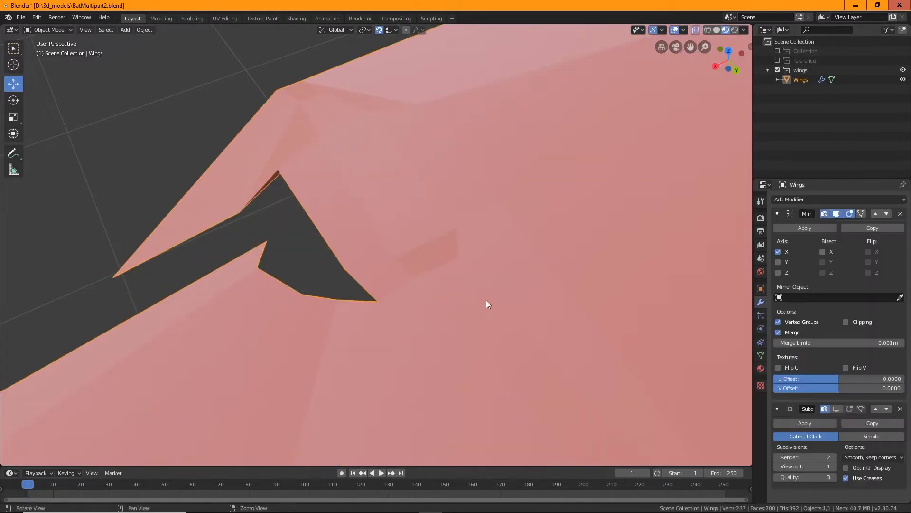
middle_drag(486, 300, 445, 298)
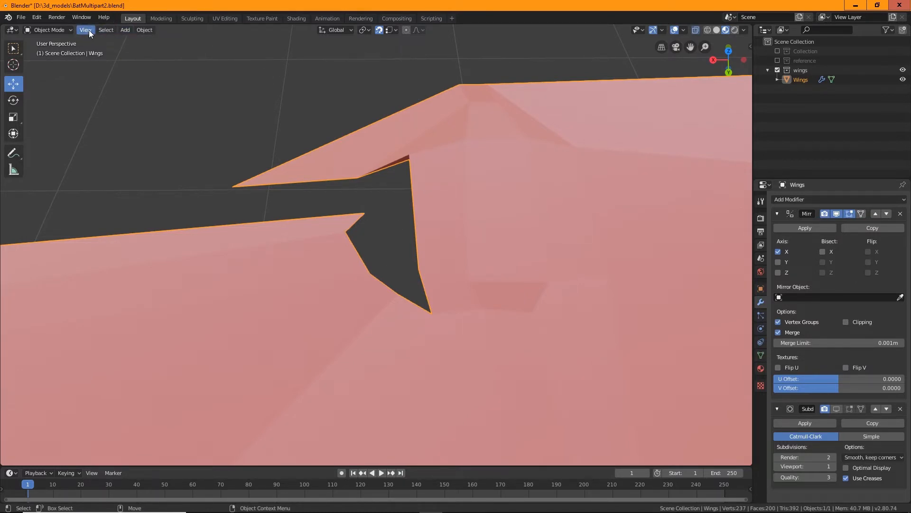
click(30, 28)
click(42, 45)
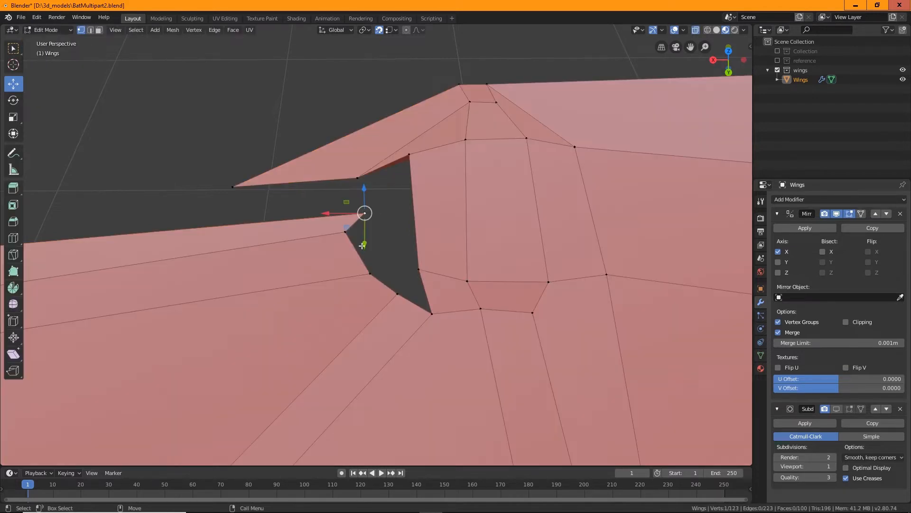
Bridge the two short opposite edges at the narrow inner end of the membrane gap beside the palm
middle_drag(393, 284, 430, 287)
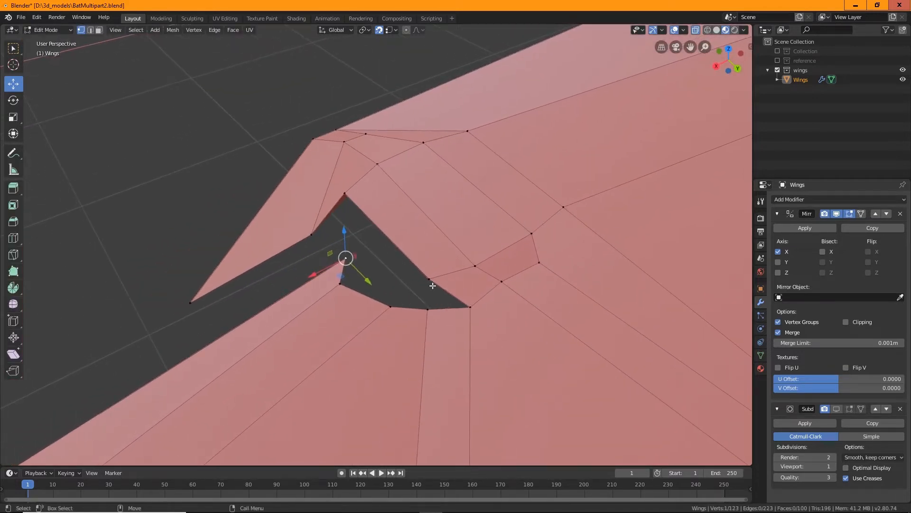
middle_drag(379, 240, 358, 304)
scroll(358, 304, down, 1)
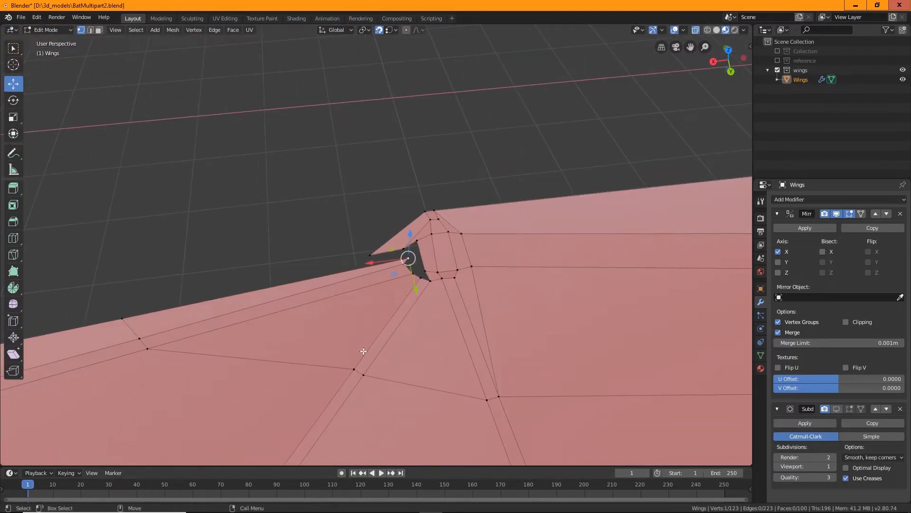
scroll(382, 331, up, 4)
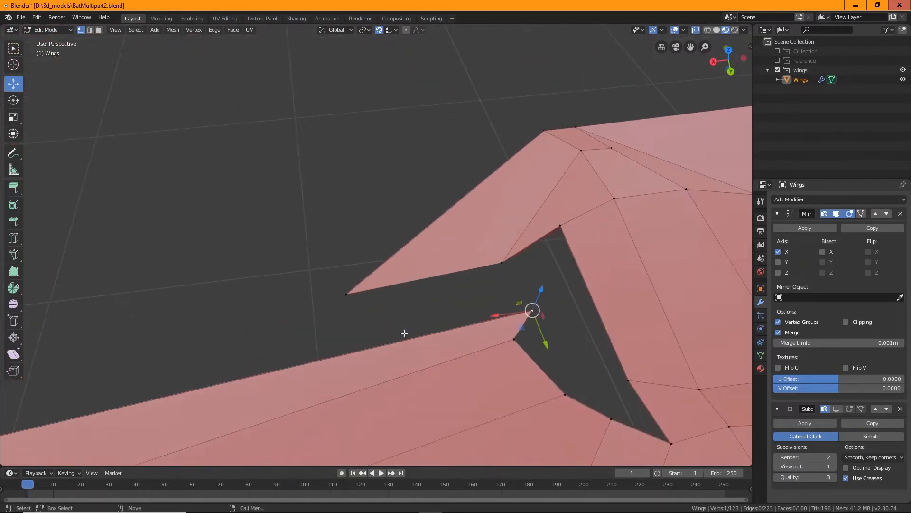
middle_drag(506, 345, 524, 327)
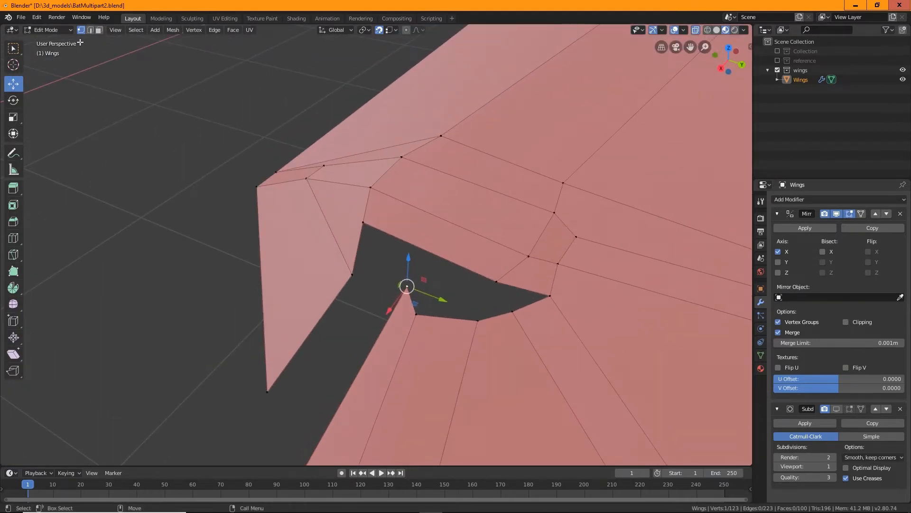
click(91, 30)
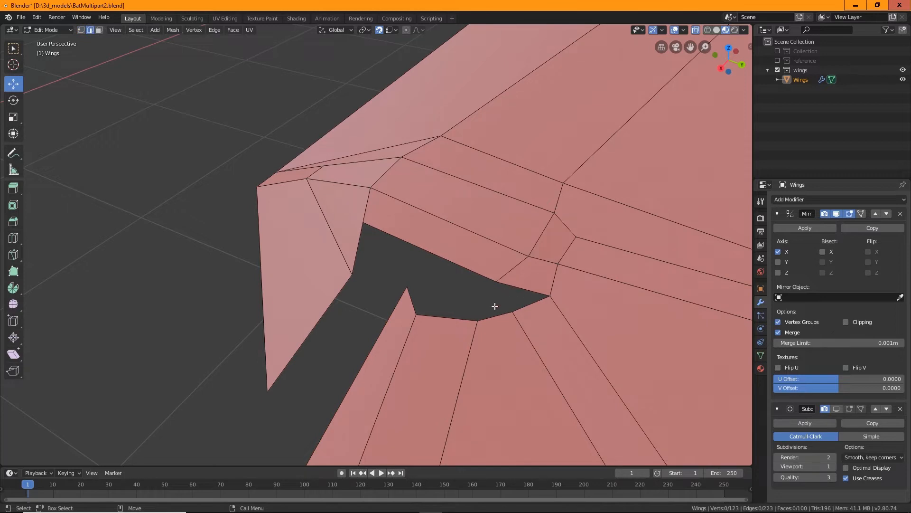
click(511, 289)
shift+click(501, 314)
click(217, 32)
click(226, 61)
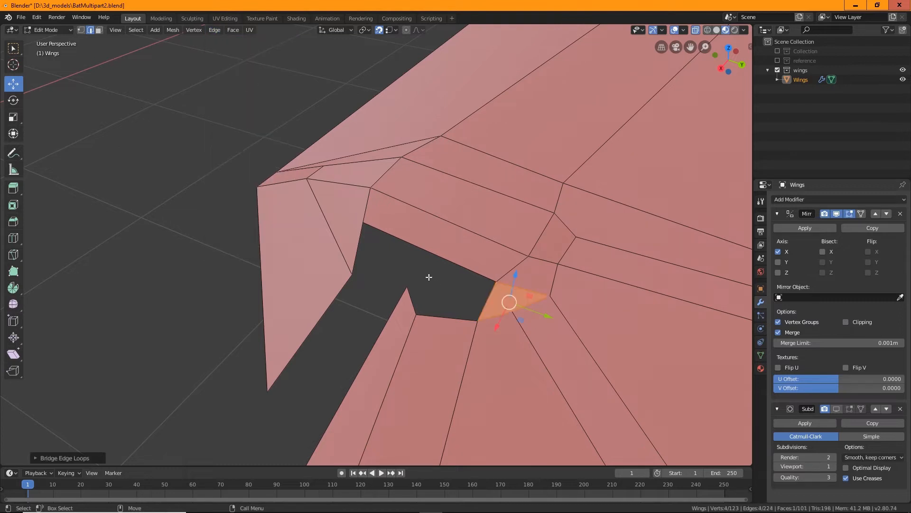
Fill a face between the gap's long palm-side edge and the opposite edge at the second finger's base
click(447, 264)
shift+click(440, 318)
key(f)
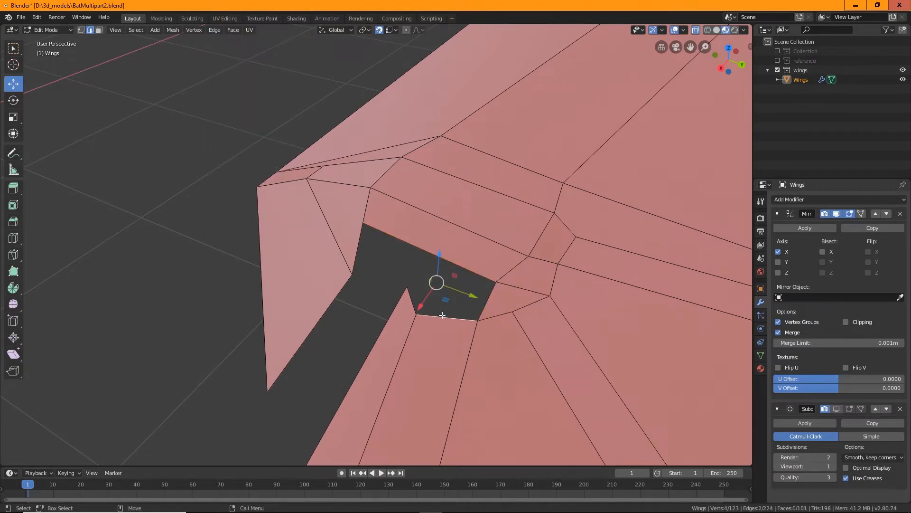
middle_drag(442, 311, 513, 279)
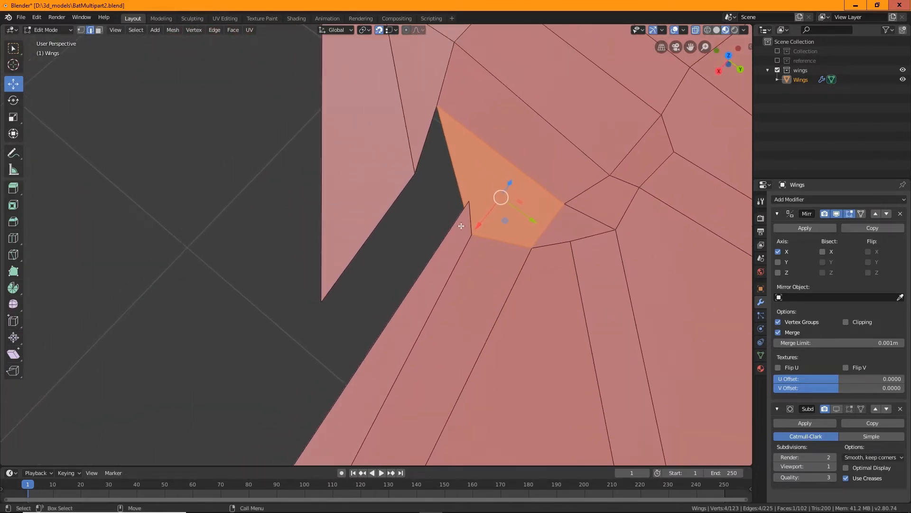
Toggle the body's collection on and off to compare the remaining membrane gap with the hand and finger bases
click(778, 50)
click(777, 50)
click(778, 51)
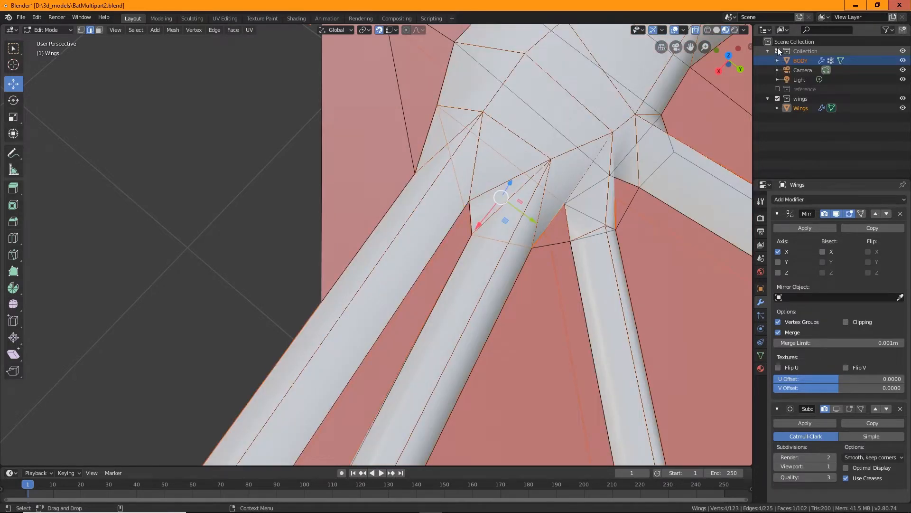
click(777, 50)
middle_drag(474, 217, 508, 238)
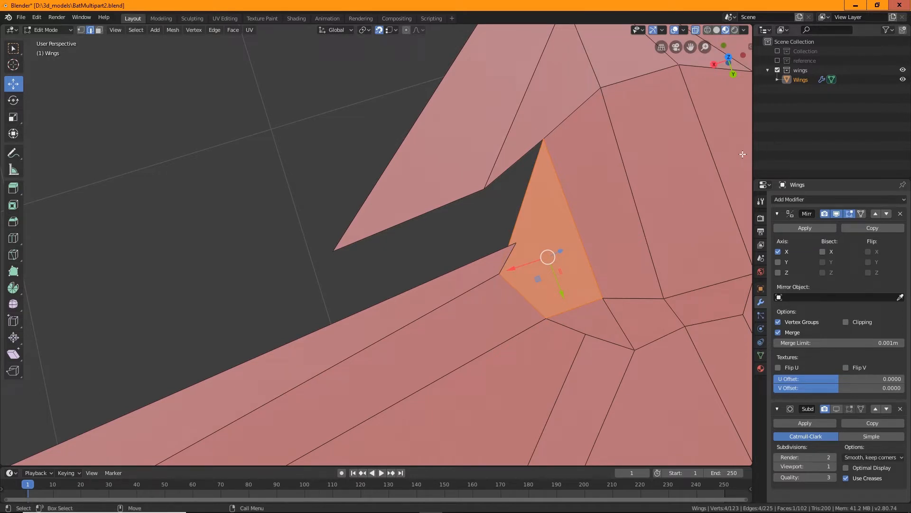
click(777, 51)
middle_drag(546, 266, 563, 241)
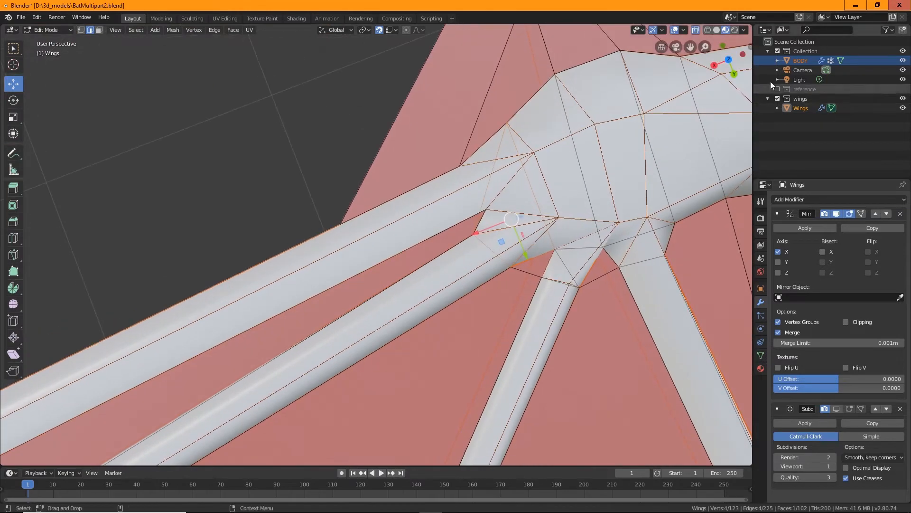
click(777, 51)
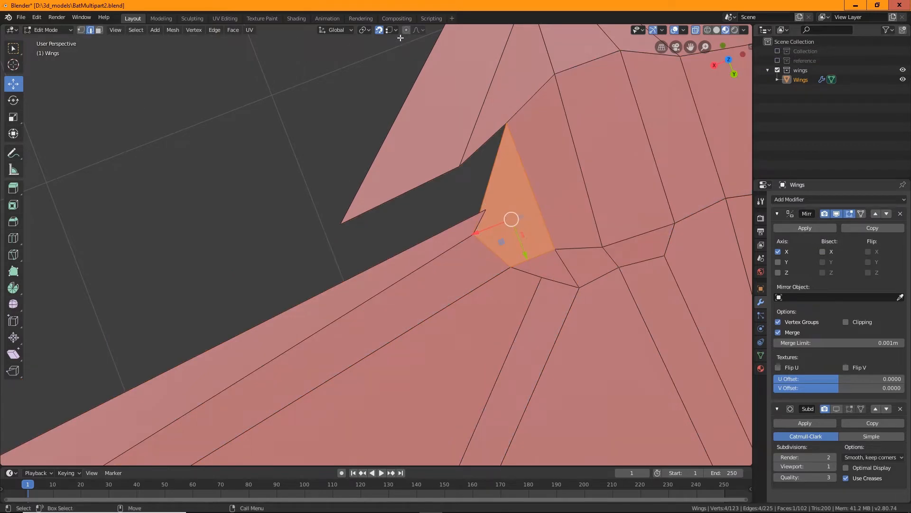
Snap the loose membrane vertex between the first two fingers onto the thumb web's outer tip and merge the overlapping vertices
click(81, 29)
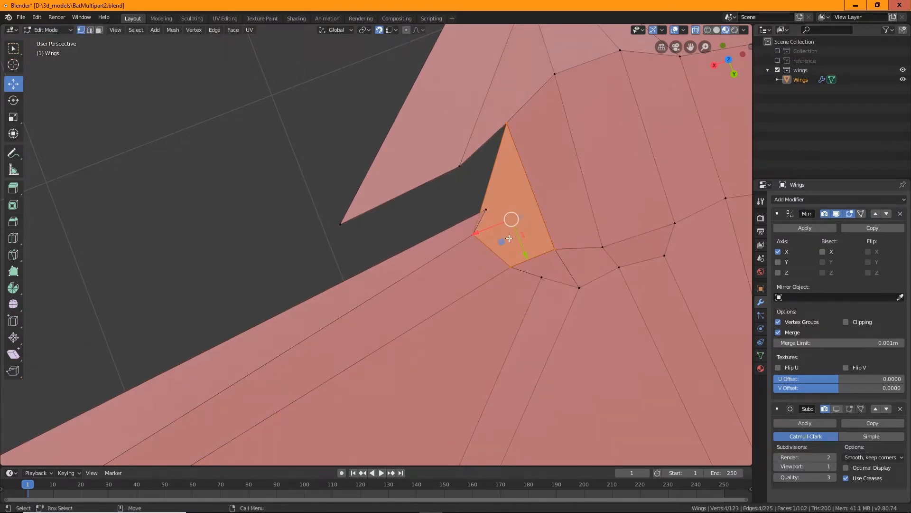
click(486, 210)
drag(485, 210, 340, 223)
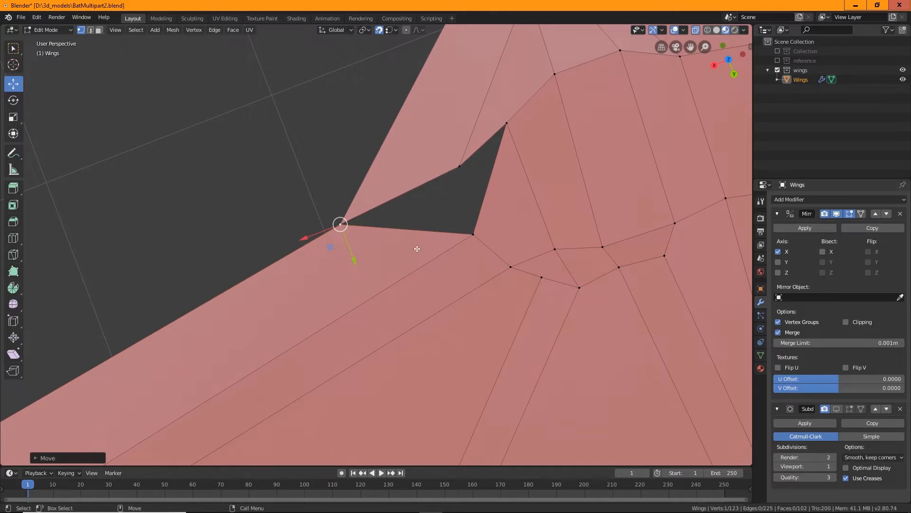
drag(314, 188, 360, 236)
right_click(339, 225)
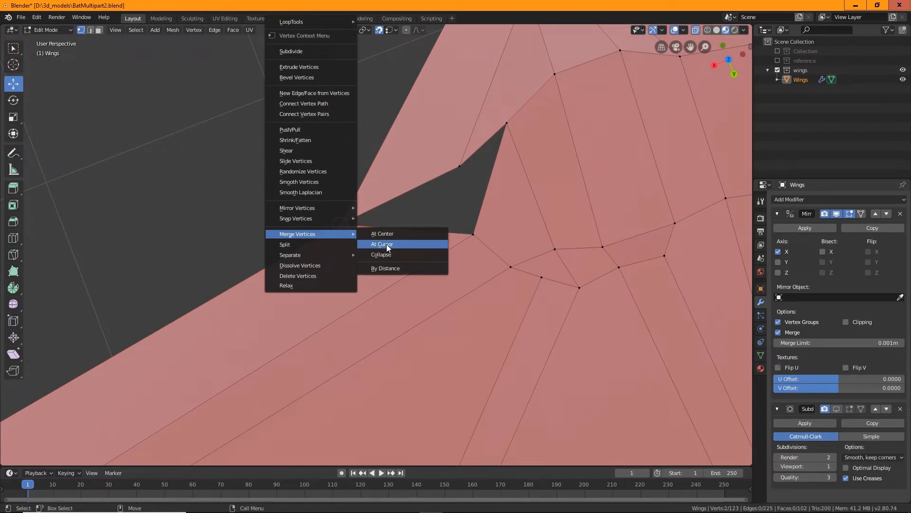
click(387, 243)
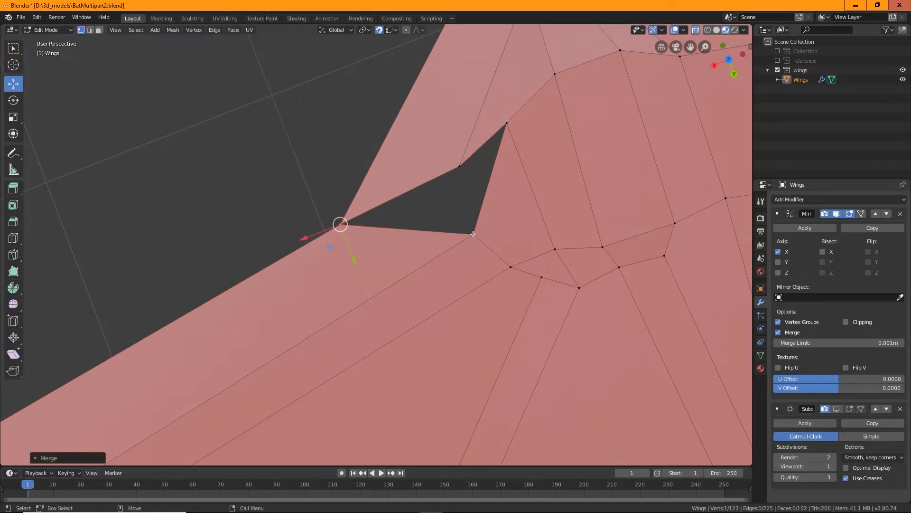
Bridge the thumb web's lower edge to the opposite palm-side edge to close the remaining membrane gap
click(91, 30)
click(430, 180)
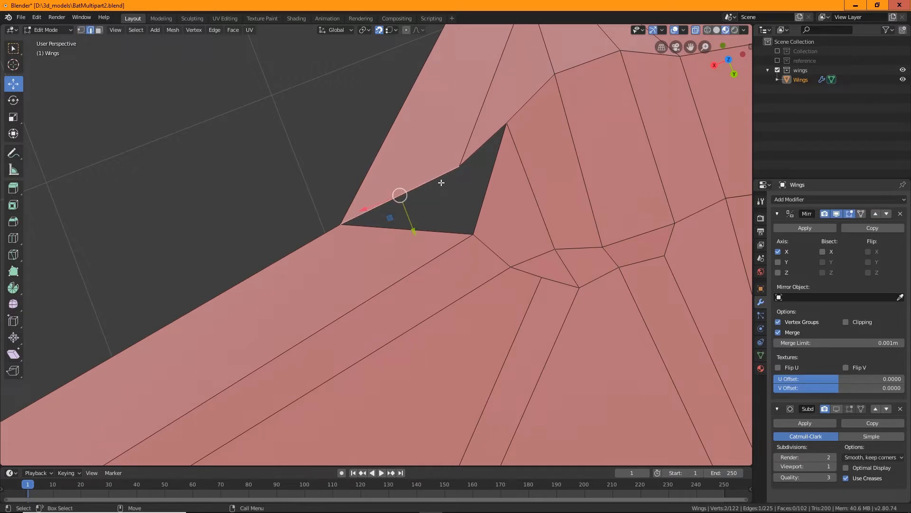
shift+click(484, 200)
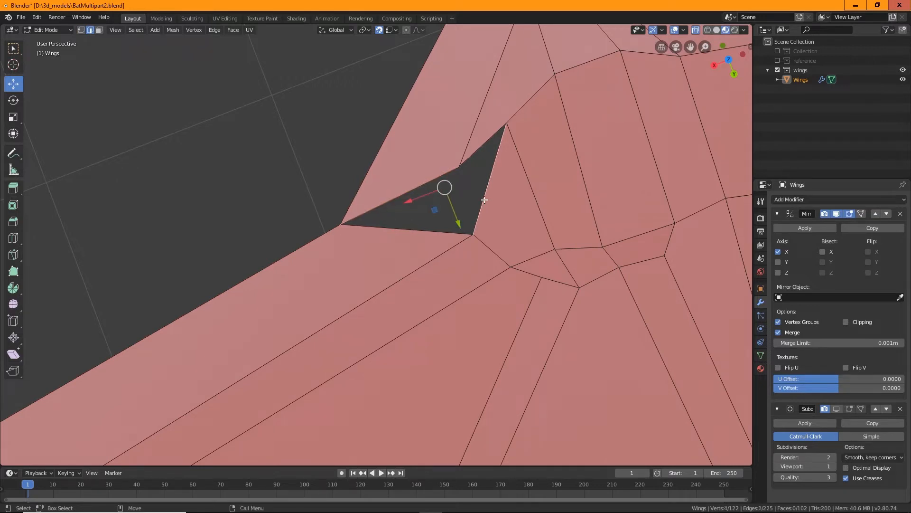
click(220, 30)
click(233, 61)
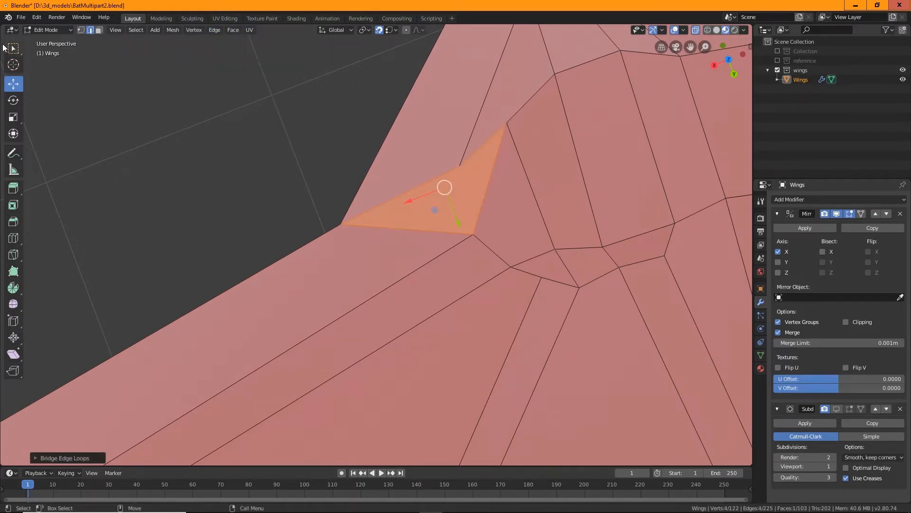
Connect the thumb web's inner vertex to the vertex between the first two finger bases, splitting the new face
click(80, 30)
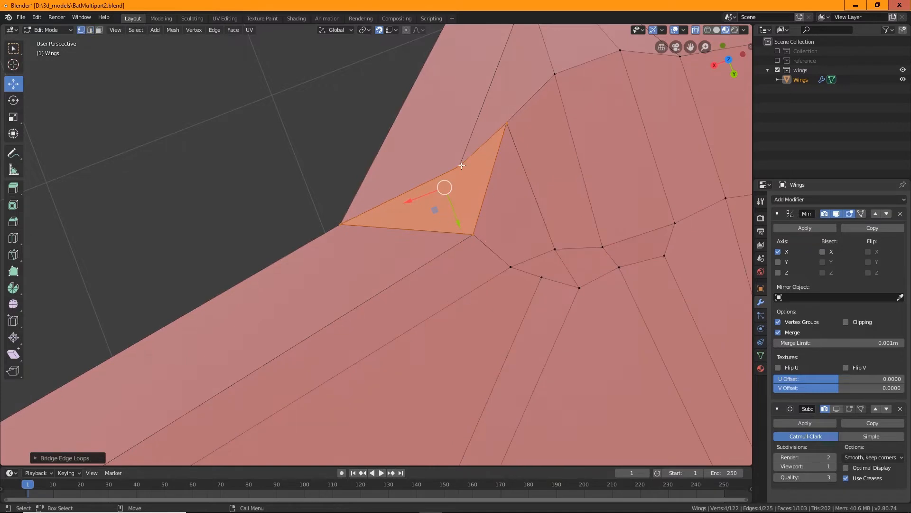
click(461, 165)
shift+click(473, 234)
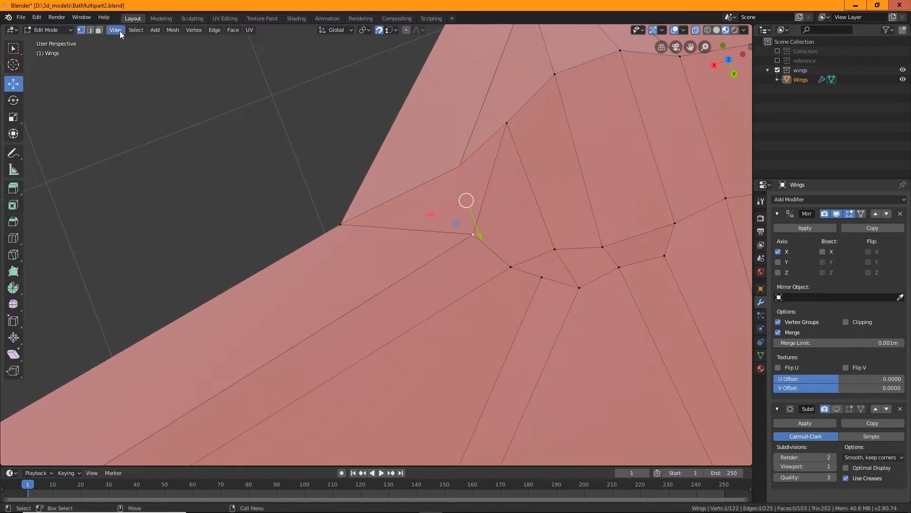
click(214, 30)
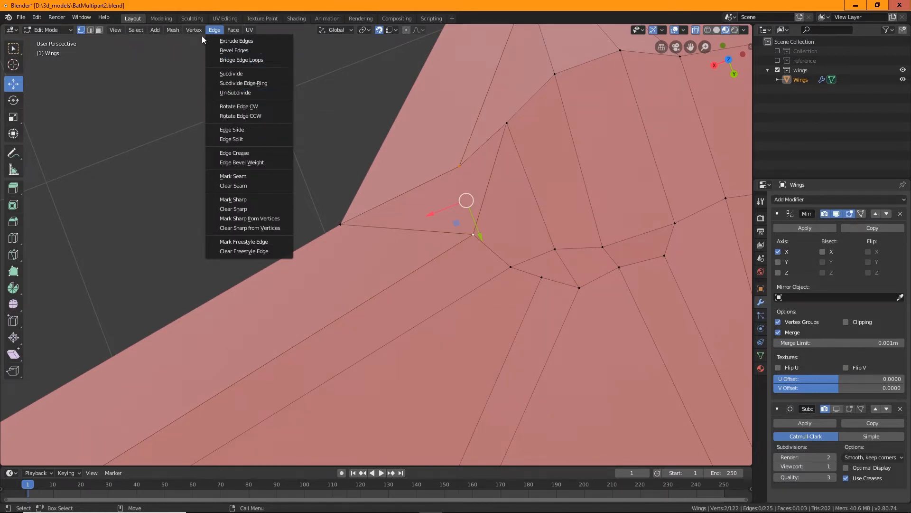
mouse_move(194, 30)
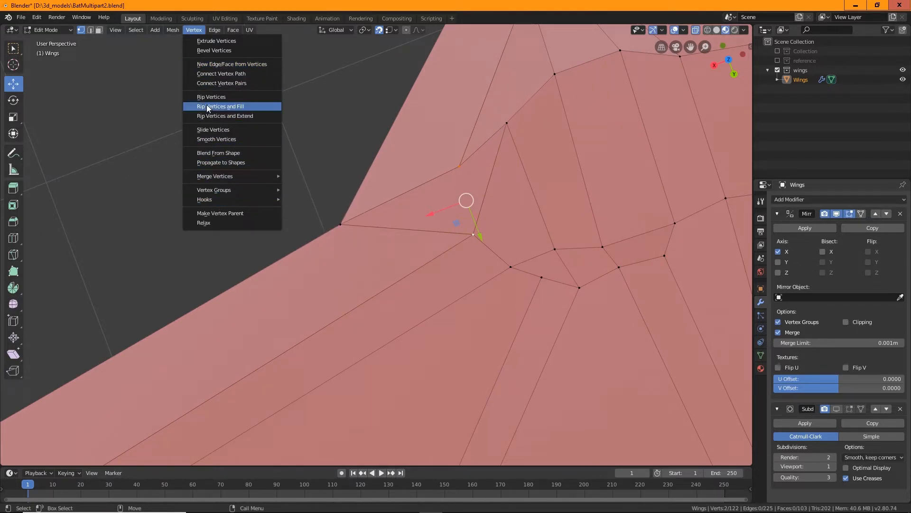
click(222, 82)
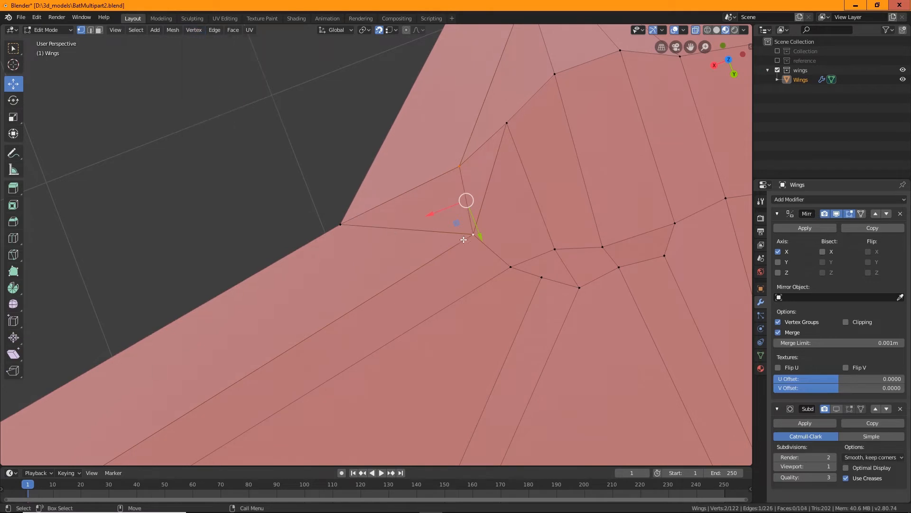
Show the body's collection again and examine the patched membrane around the hand and along the whole wing
middle_drag(510, 283, 368, 191)
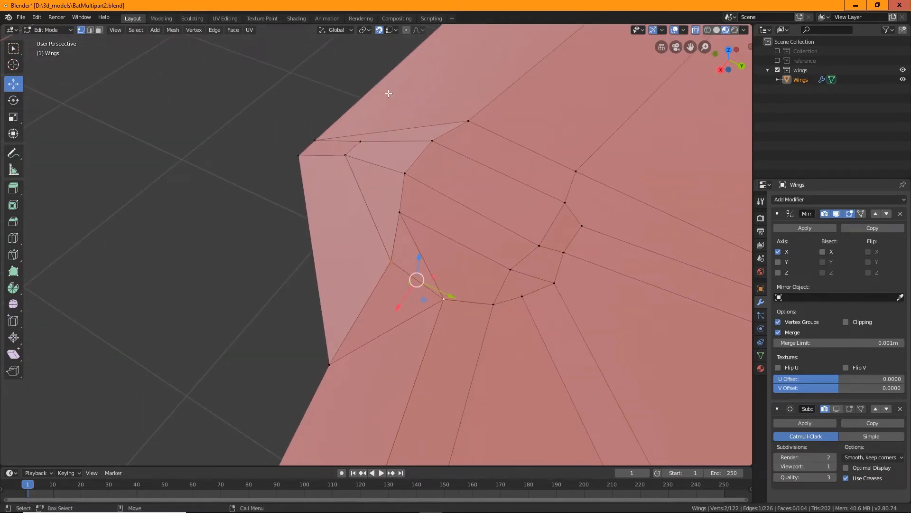
click(777, 51)
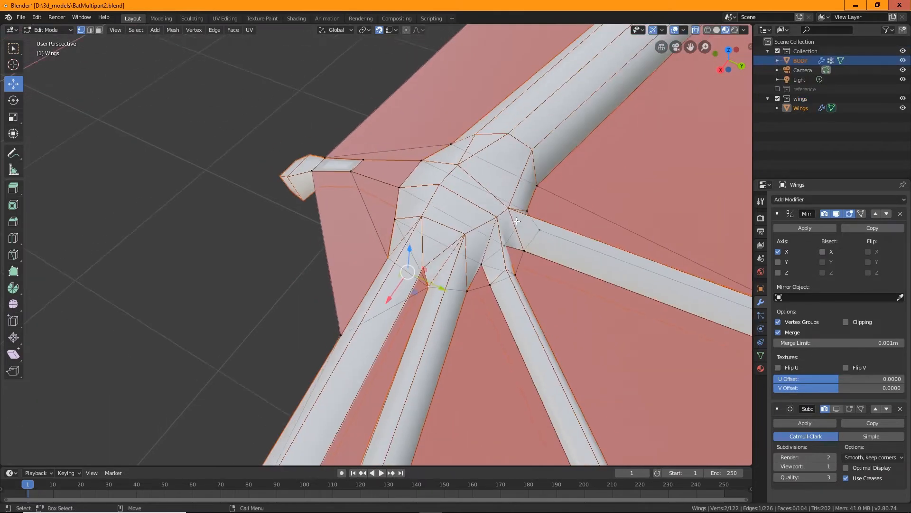
scroll(517, 221, down, 2)
middle_drag(516, 221, 566, 235)
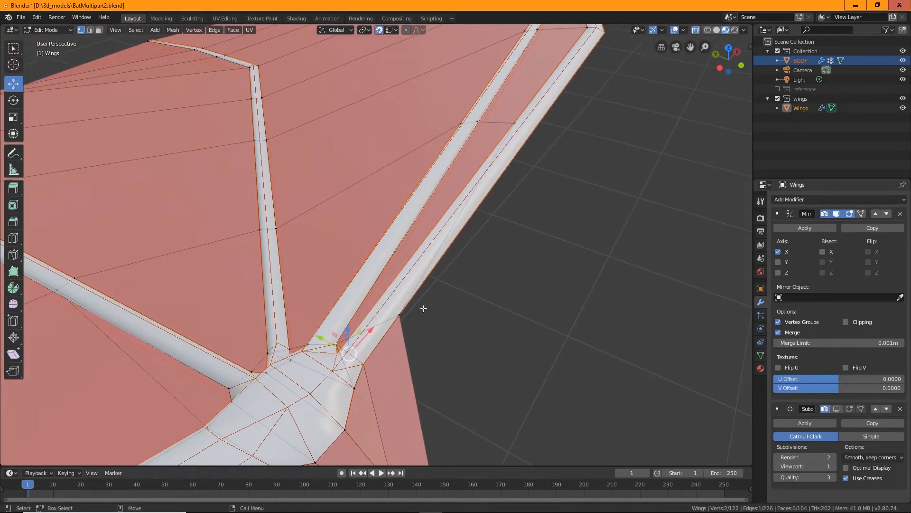
middle_drag(447, 267, 454, 205)
scroll(515, 236, down, 4)
middle_drag(599, 294, 545, 306)
shift+middle_drag(553, 280, 457, 160)
scroll(527, 255, down, 3)
middle_drag(527, 255, 445, 236)
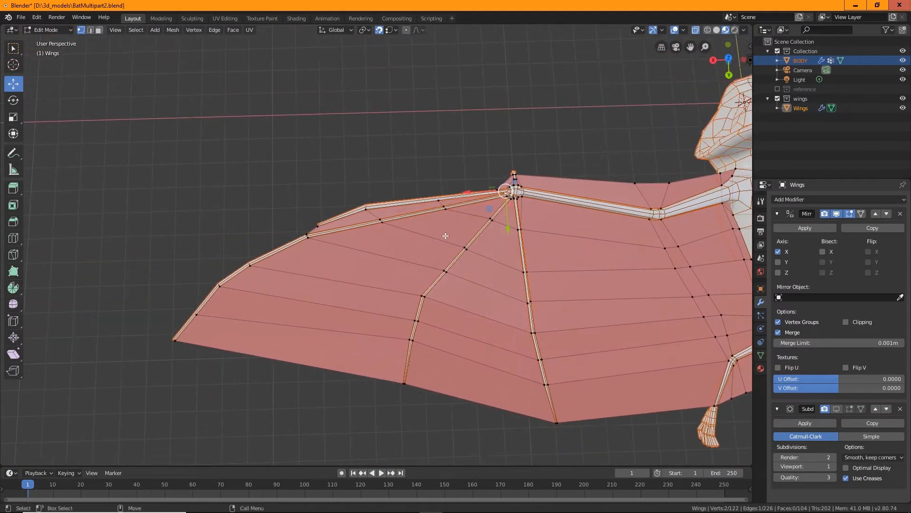
click(13, 238)
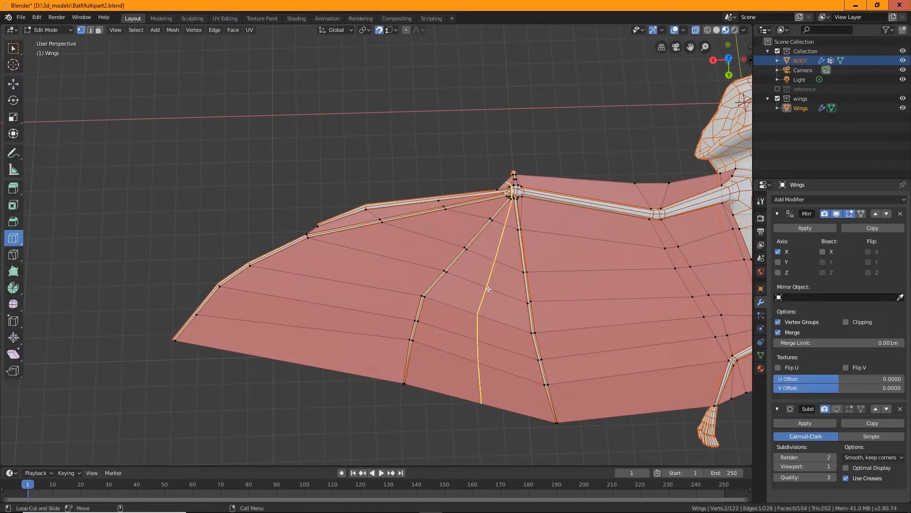
scroll(488, 285, up, 5)
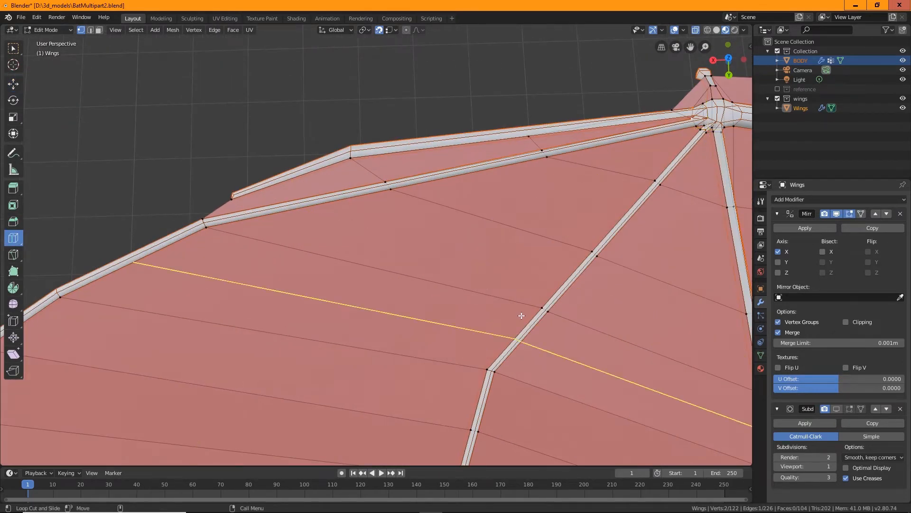
shift+middle_drag(681, 292, 385, 318)
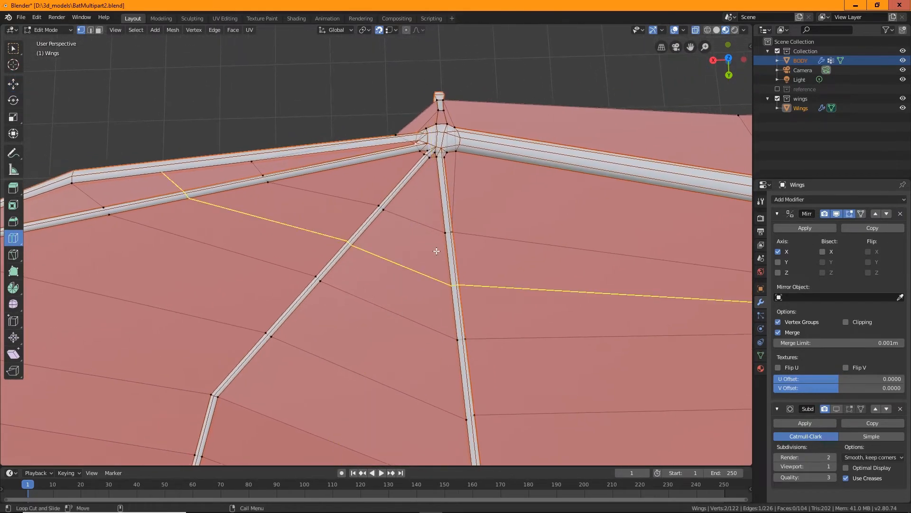
scroll(436, 250, up, 4)
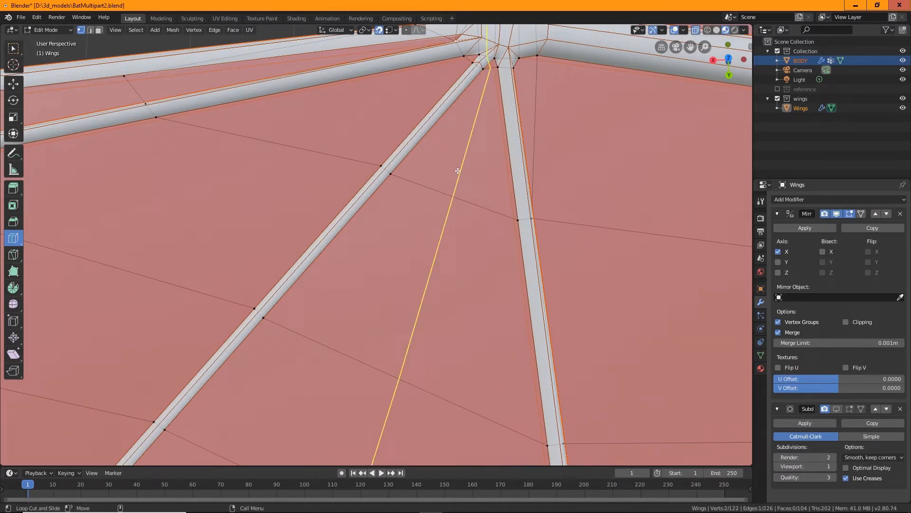
key(w)
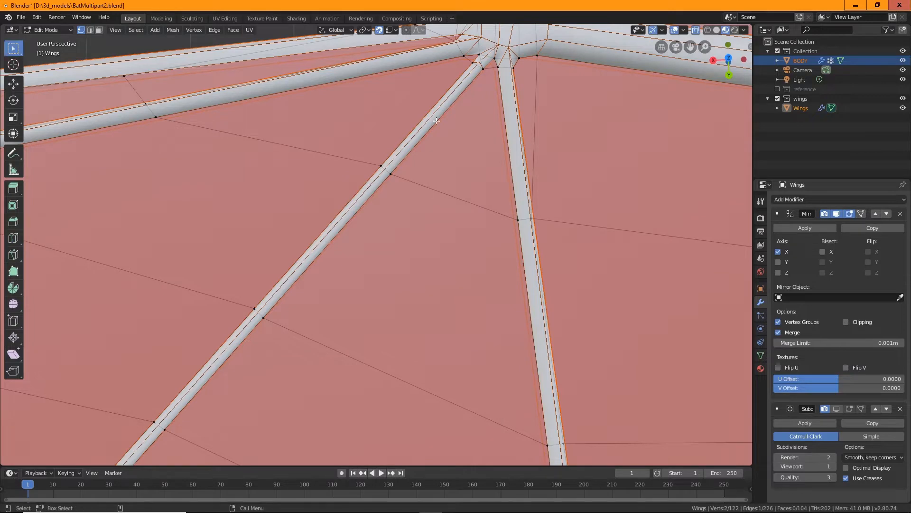
Connect the vertex in the crotch between the third and fourth fingers to the neighbouring third-finger base vertex, splitting the membrane face
scroll(502, 113, up, 3)
alt+middle_drag(534, 147, 415, 399)
scroll(530, 171, up, 4)
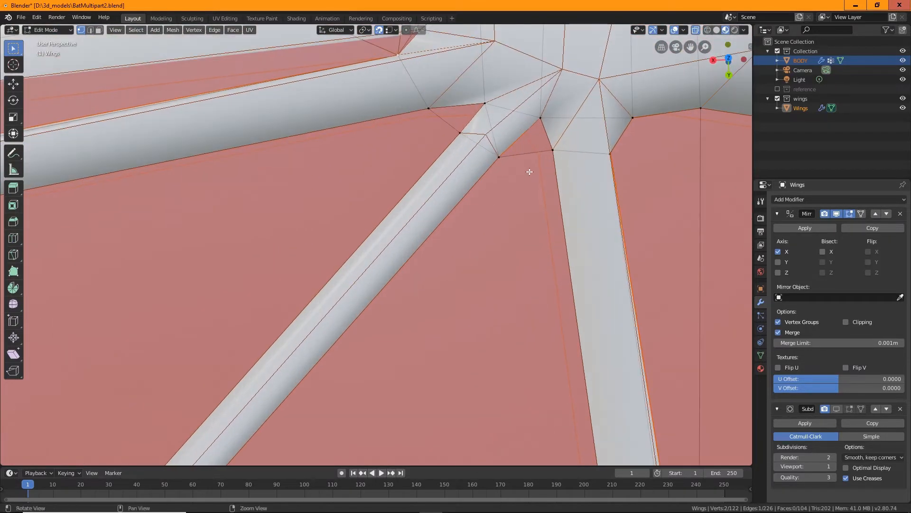
shift+middle_drag(530, 171, 473, 203)
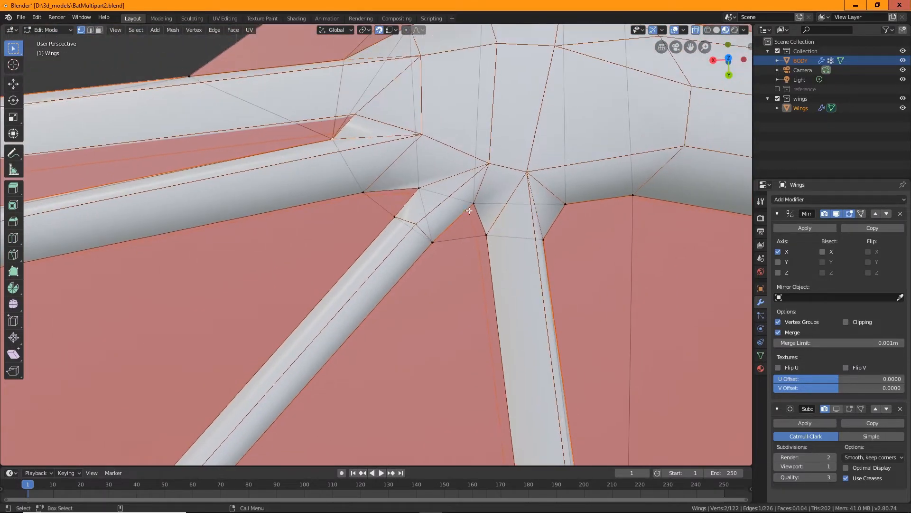
shift+click(433, 242)
click(192, 29)
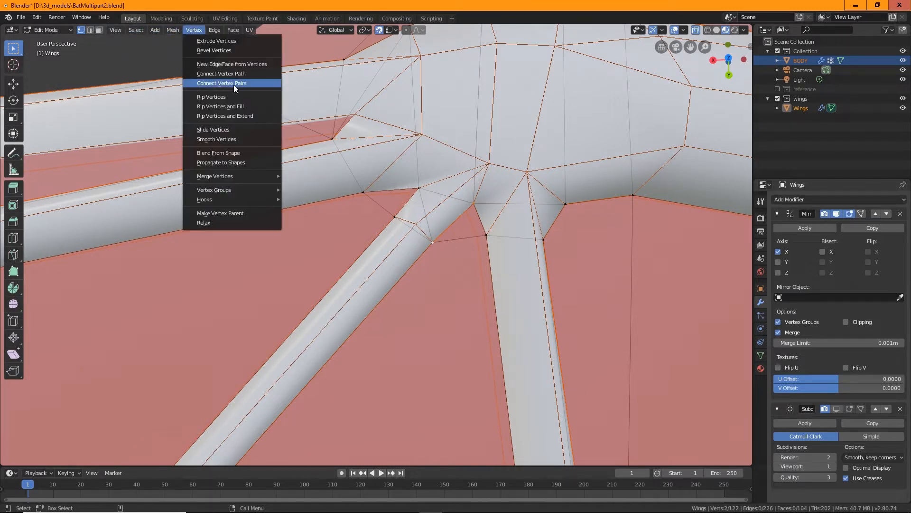
click(241, 83)
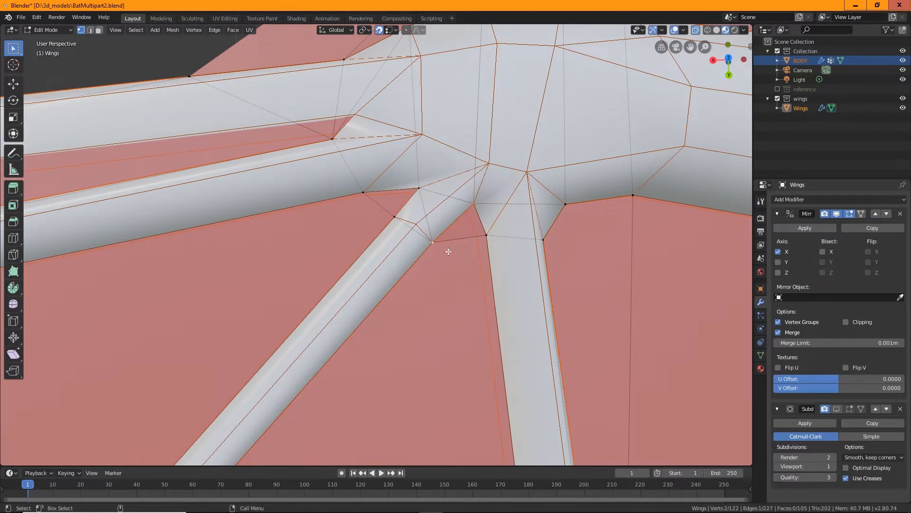
Try to bridge the vertices at the third finger's base on the side facing the second finger
shift+click(396, 218)
key(ctrl+e)
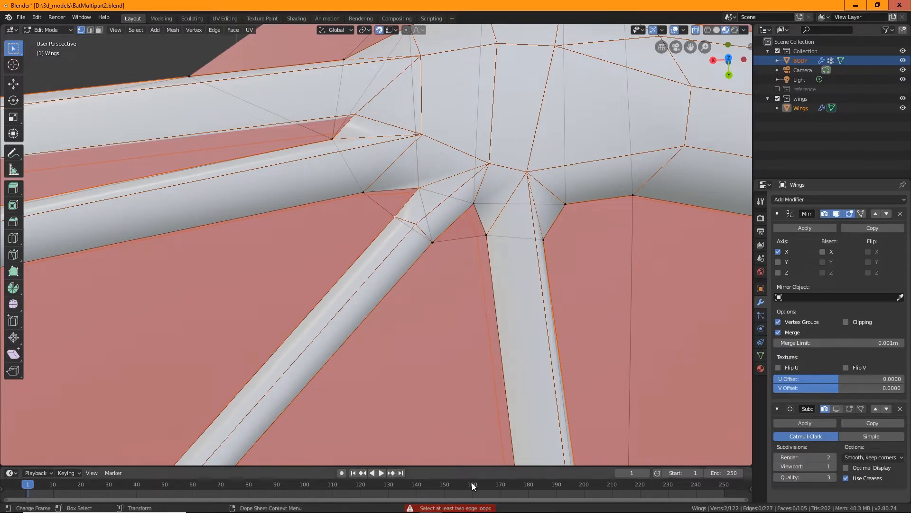
middle_drag(469, 294, 340, 281)
middle_drag(506, 282, 146, 116)
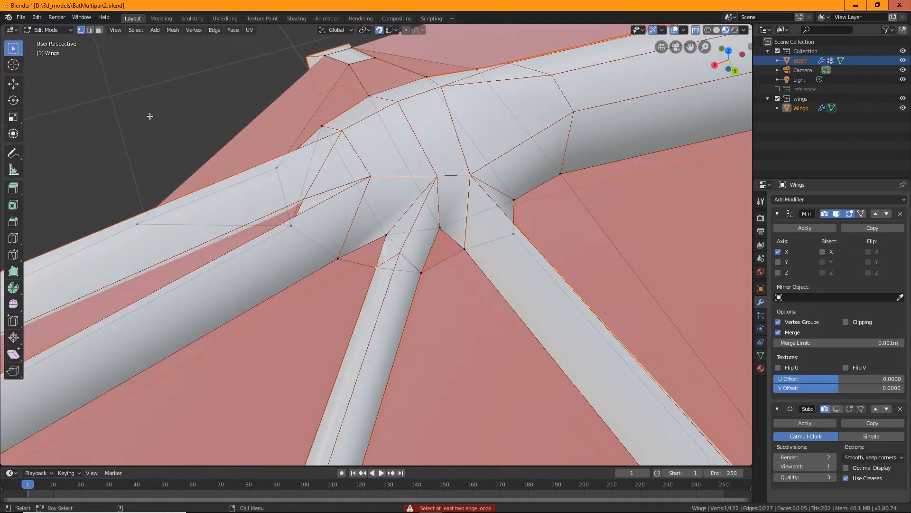
Add a loop cut down the membrane between the third and fourth fingers, from the hand to the trailing edge
click(13, 237)
scroll(440, 276, down, 5)
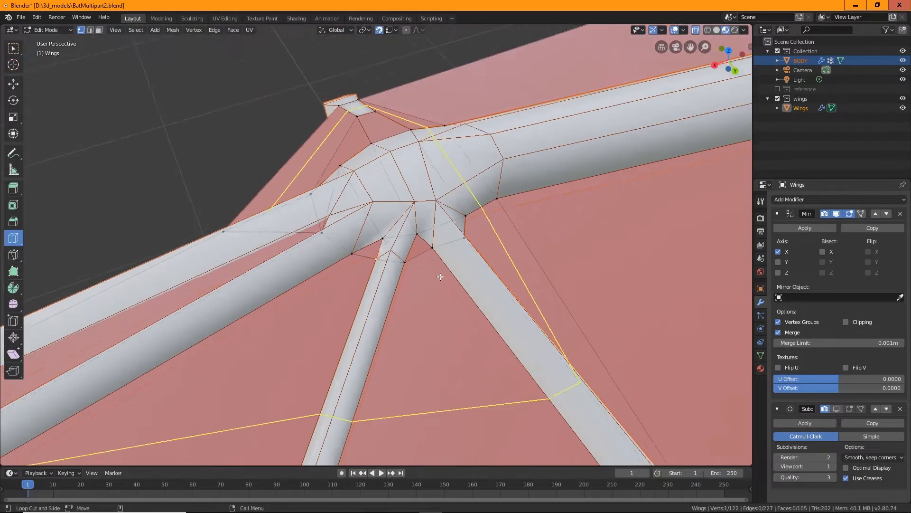
shift+middle_drag(447, 370, 425, 219)
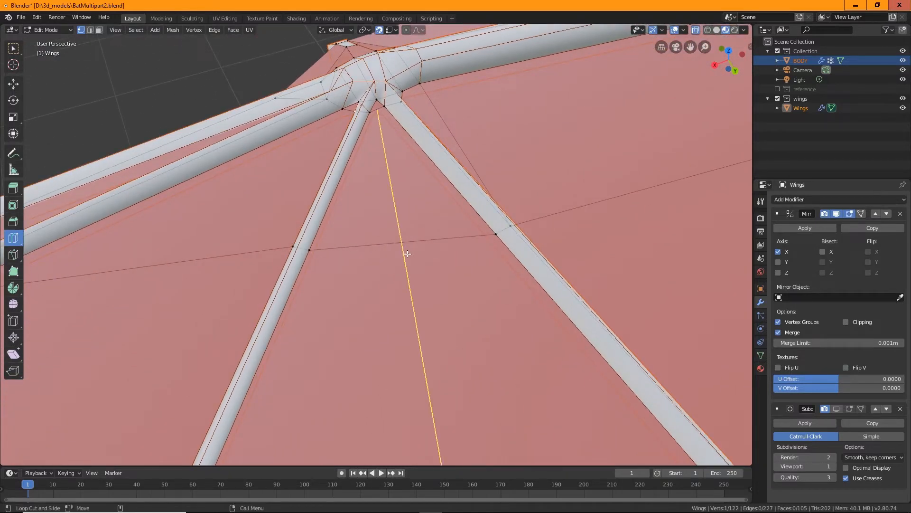
click(407, 248)
Connect the crotch vertex between the second and third fingers to the adjacent third-finger base vertex, splitting that membrane face
scroll(407, 248, down, 8)
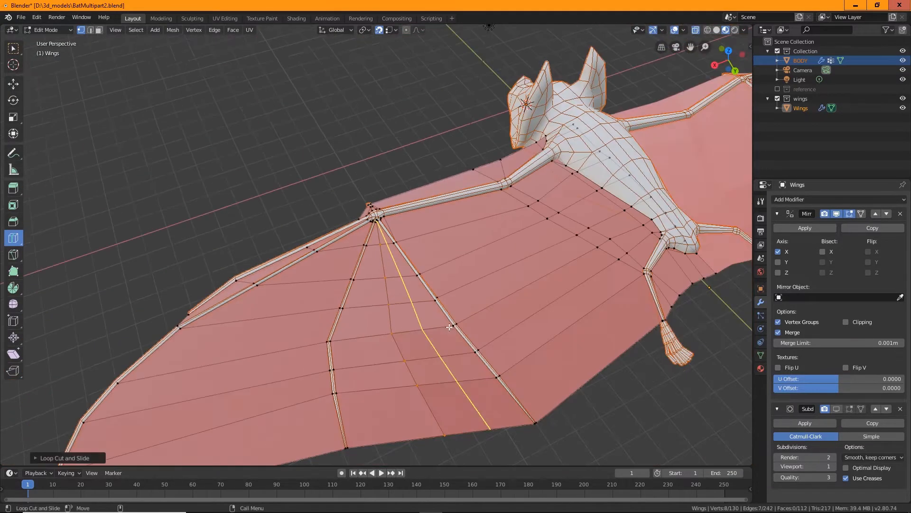
middle_drag(361, 329, 427, 263)
scroll(427, 263, up, 4)
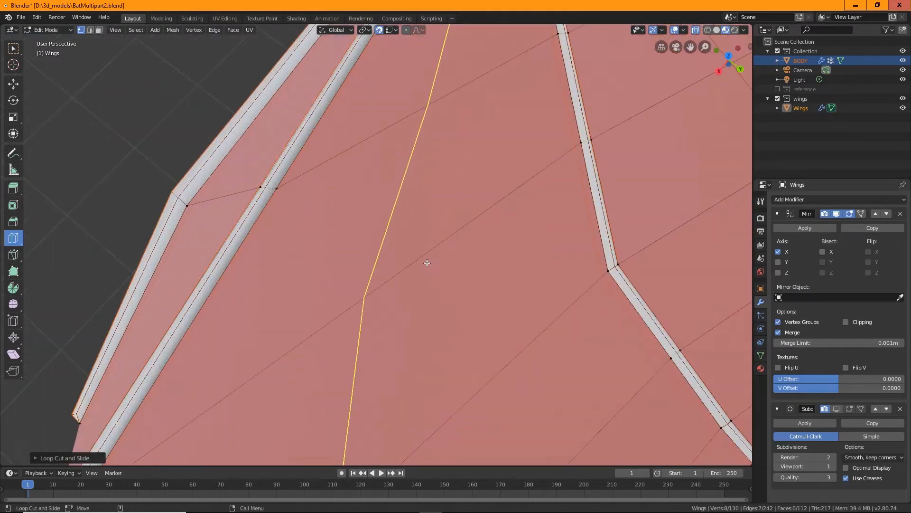
middle_drag(476, 189, 433, 441)
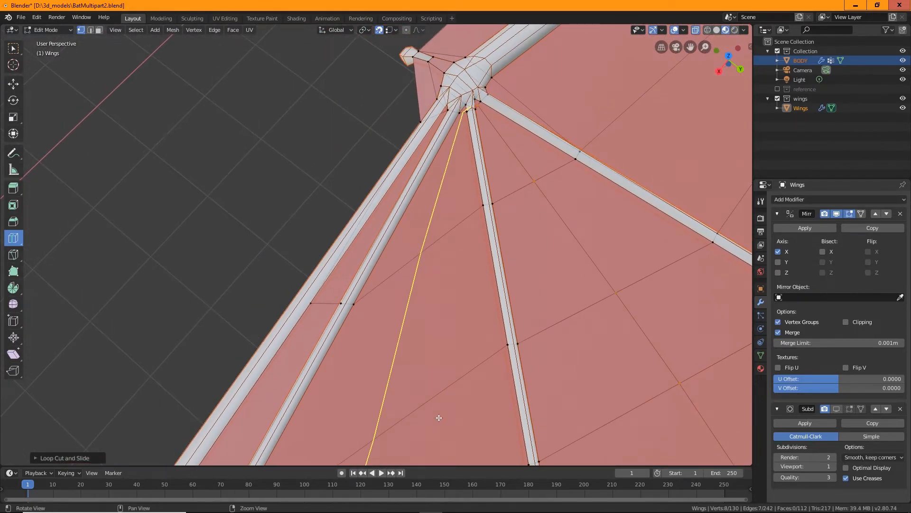
scroll(450, 370, up, 4)
shift+middle_drag(546, 178, 396, 457)
scroll(407, 354, up, 5)
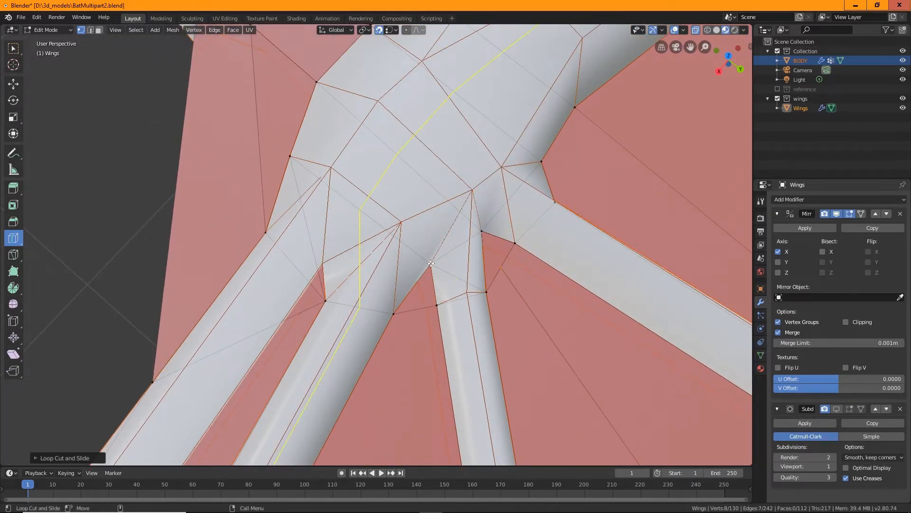
click(14, 50)
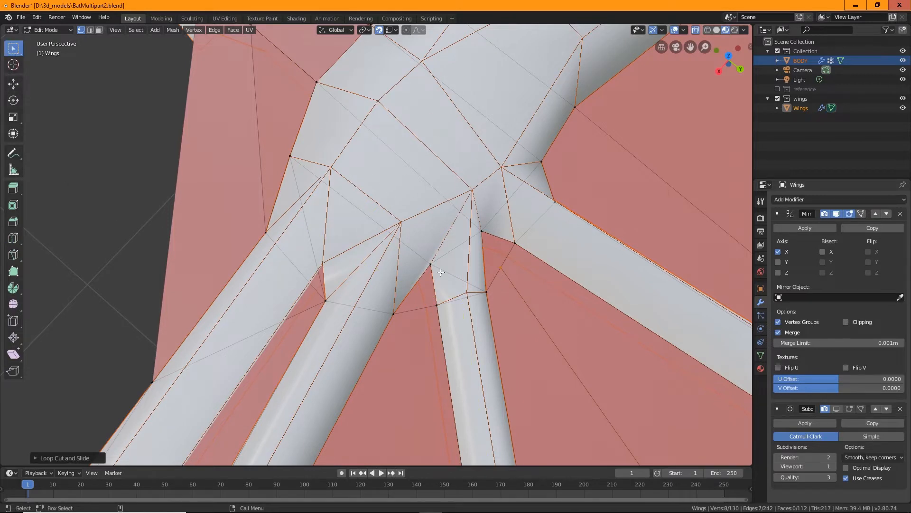
click(437, 303)
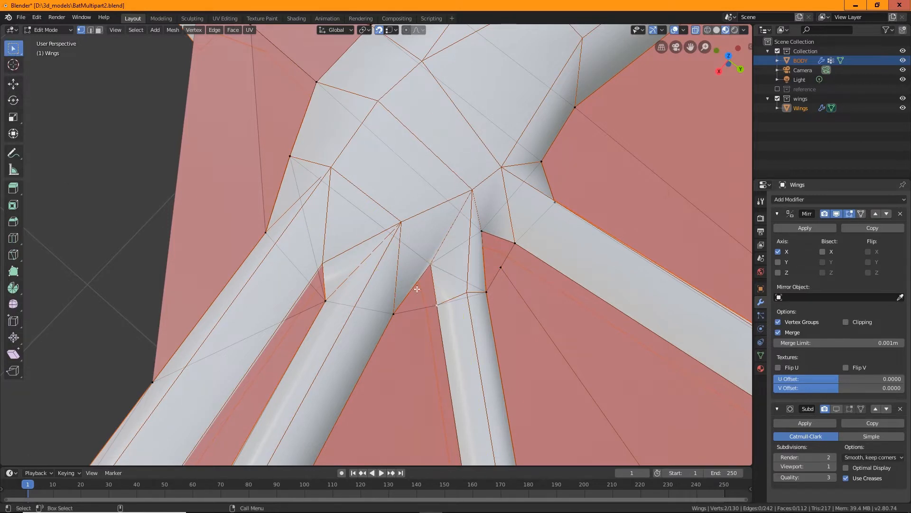
click(193, 29)
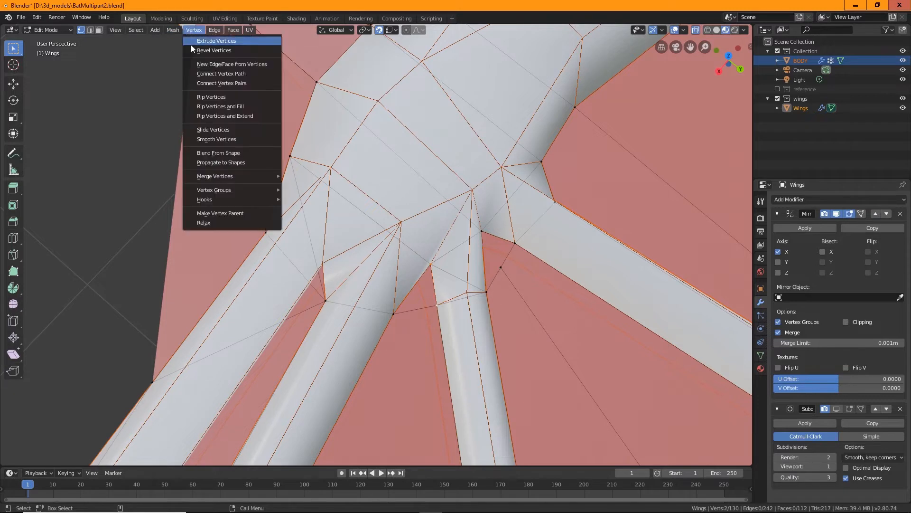
click(218, 82)
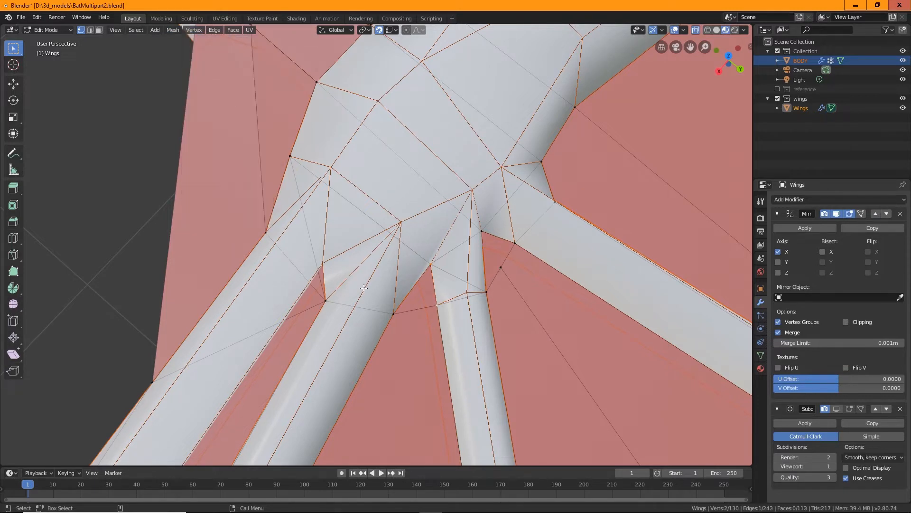
Add a loop cut down the membrane between the second and third fingers, from the hand to the trailing edge
click(13, 238)
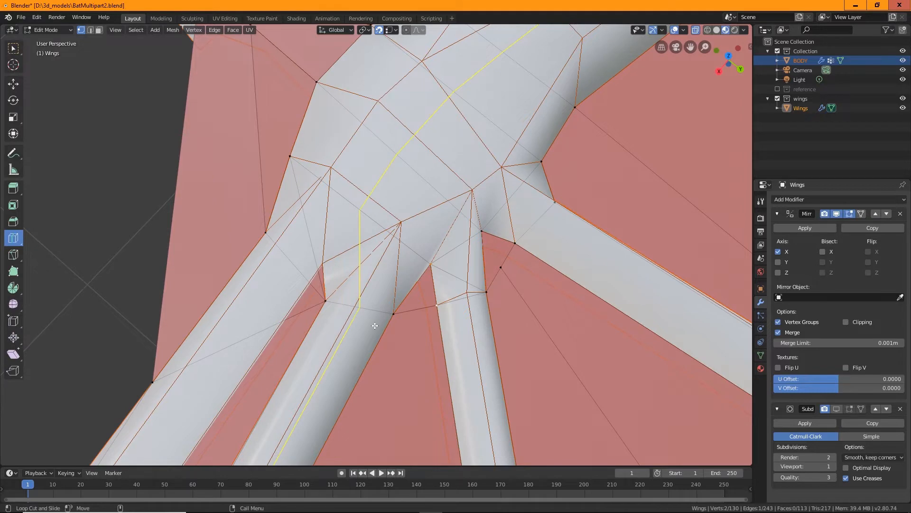
click(418, 321)
middle_drag(417, 319, 417, 319)
scroll(437, 138, up, 3)
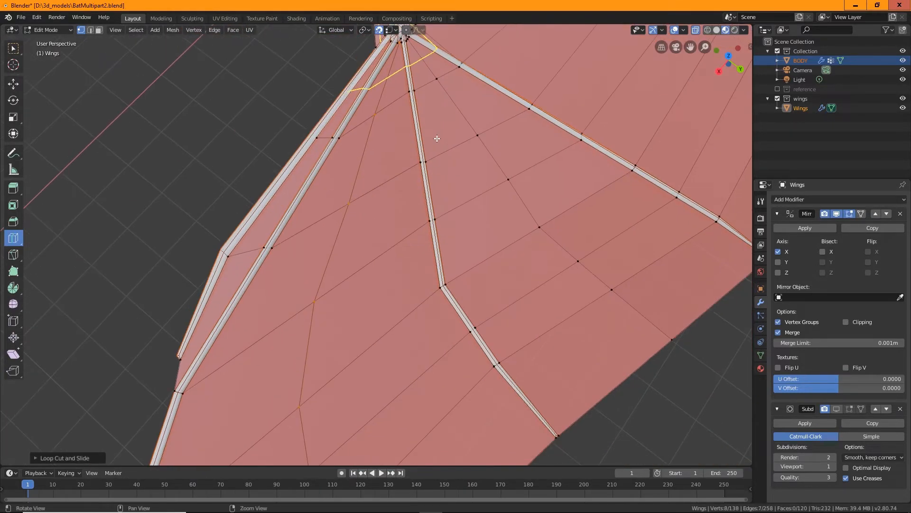
Add centred loop cuts from the leading to the trailing edge across the membrane between the fourth finger and the body
scroll(437, 138, down, 4)
middle_drag(584, 325, 397, 323)
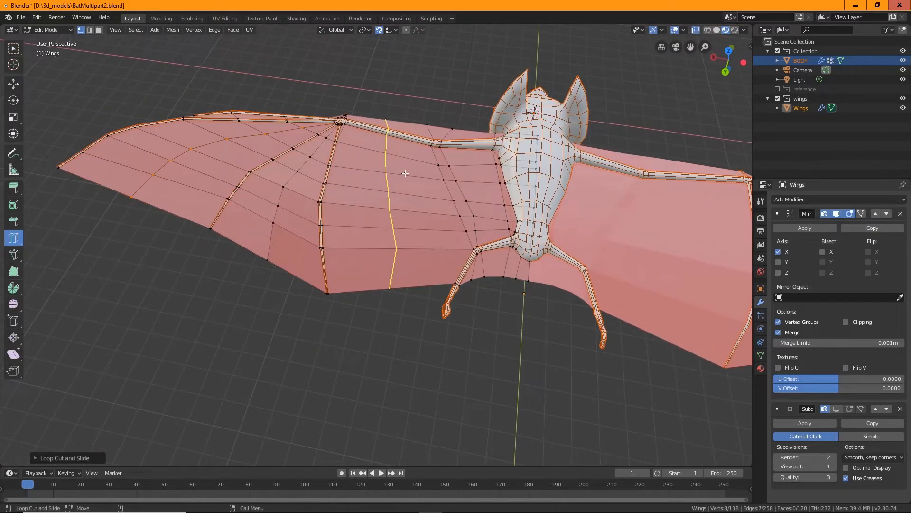
click(405, 173)
right_click(406, 173)
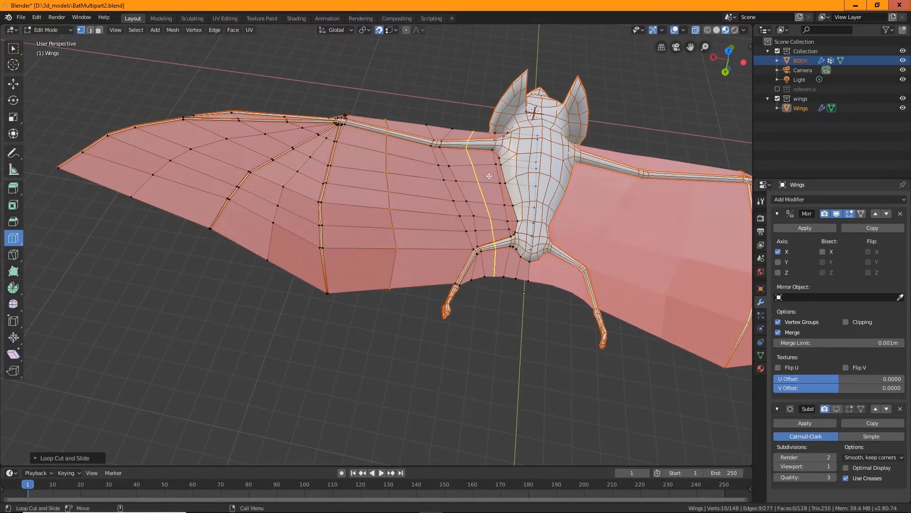
click(489, 176)
right_click(489, 176)
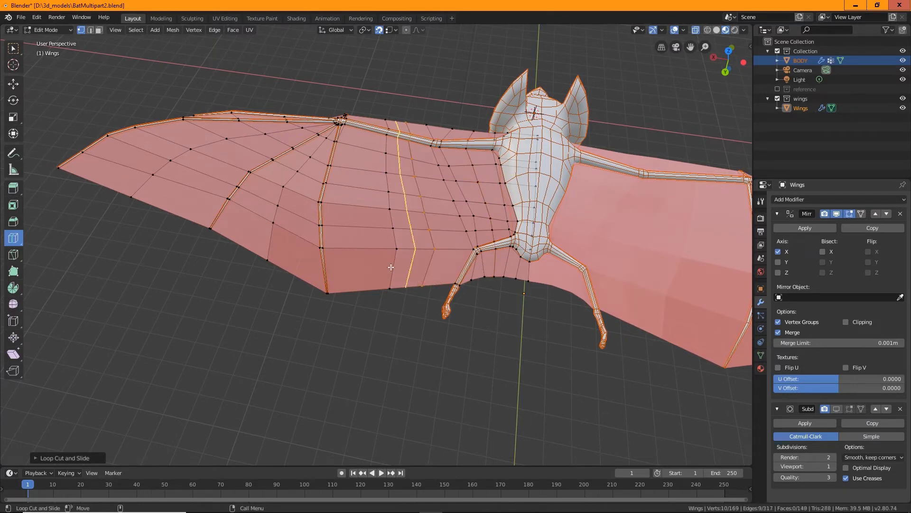
click(361, 288)
right_click(362, 289)
middle_drag(274, 342, 482, 314)
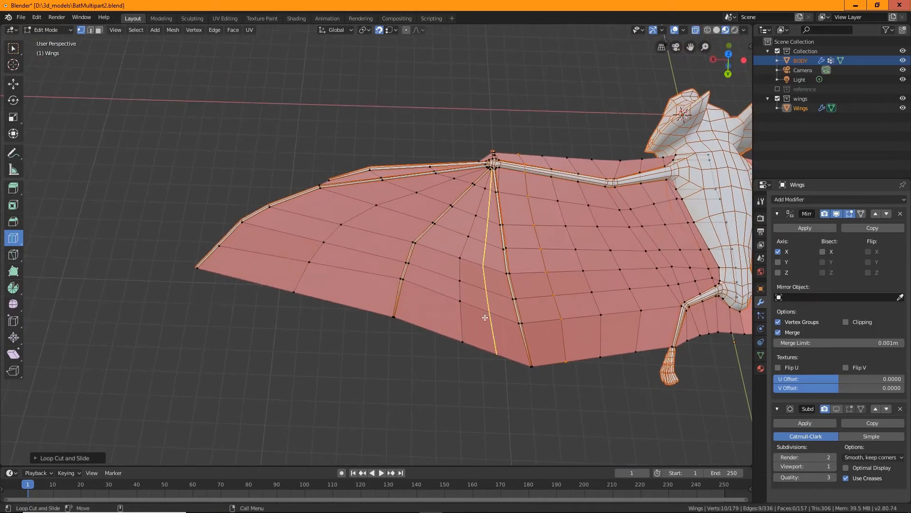
Move the new loop's top membrane vertex between the second and third finger bases slightly outward from the hand
scroll(485, 317, up, 2)
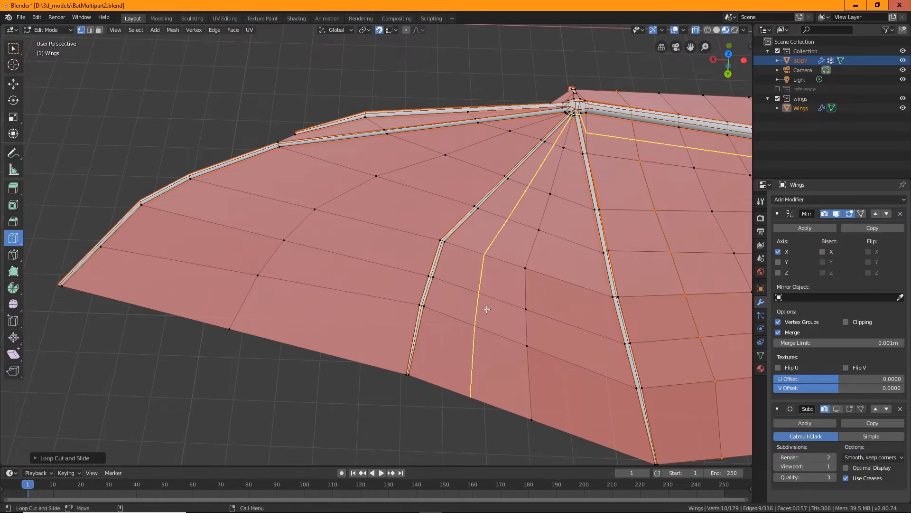
shift+middle_drag(487, 309, 307, 303)
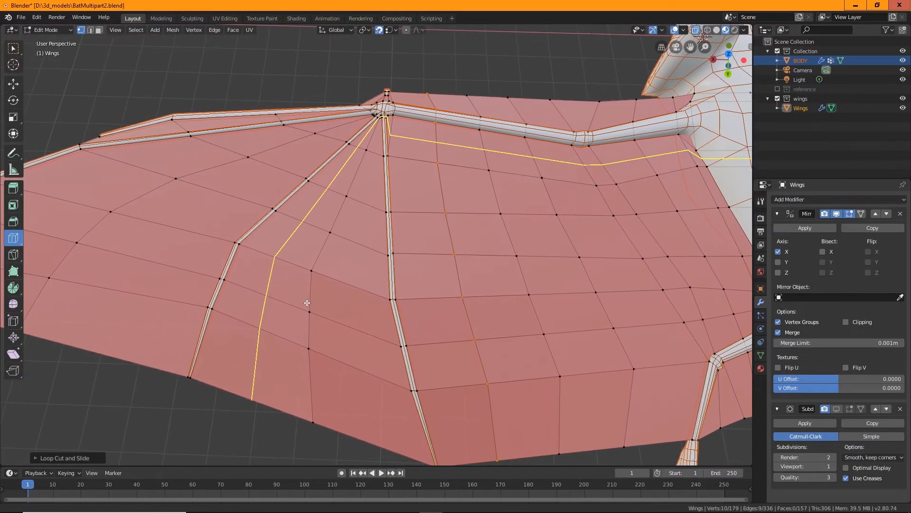
middle_drag(473, 217, 348, 258)
scroll(449, 227, up, 4)
shift+middle_drag(516, 263, 196, 235)
scroll(309, 221, up, 5)
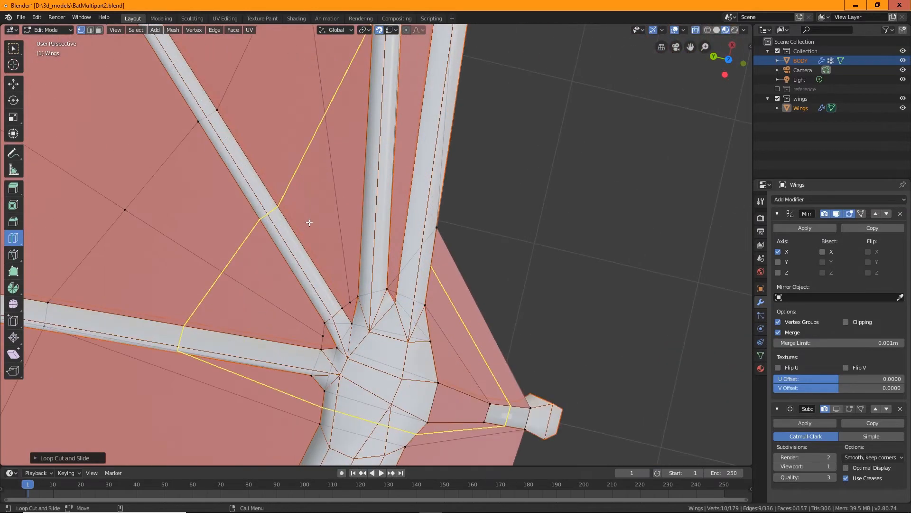
middle_drag(284, 254, 328, 280)
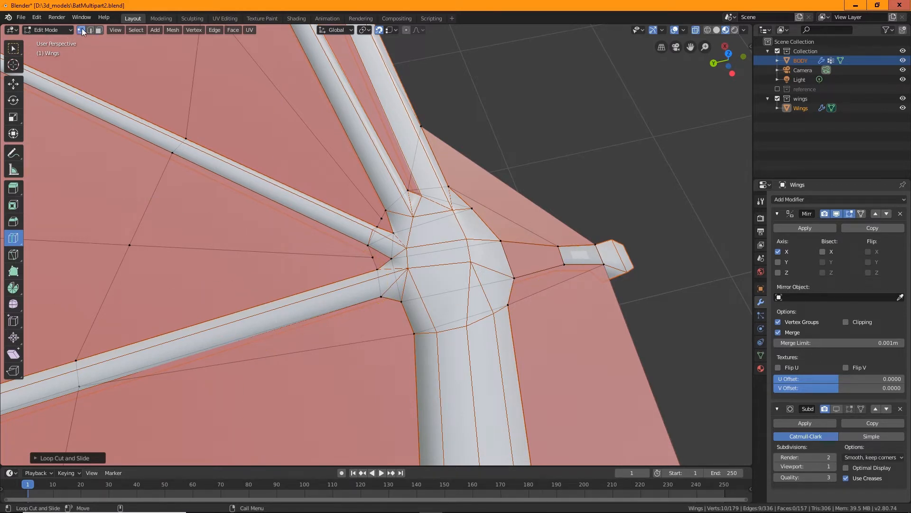
click(13, 48)
click(382, 222)
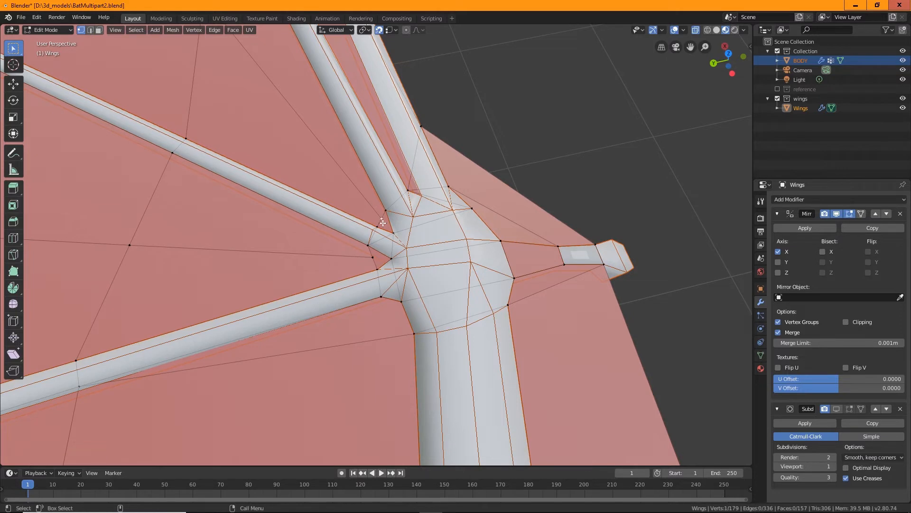
key(shift+space)
key(g)
mouse_move(378, 218)
mouse_down()
mouse_move(363, 206)
mouse_move(373, 210)
mouse_up()
key(ctrl+z)
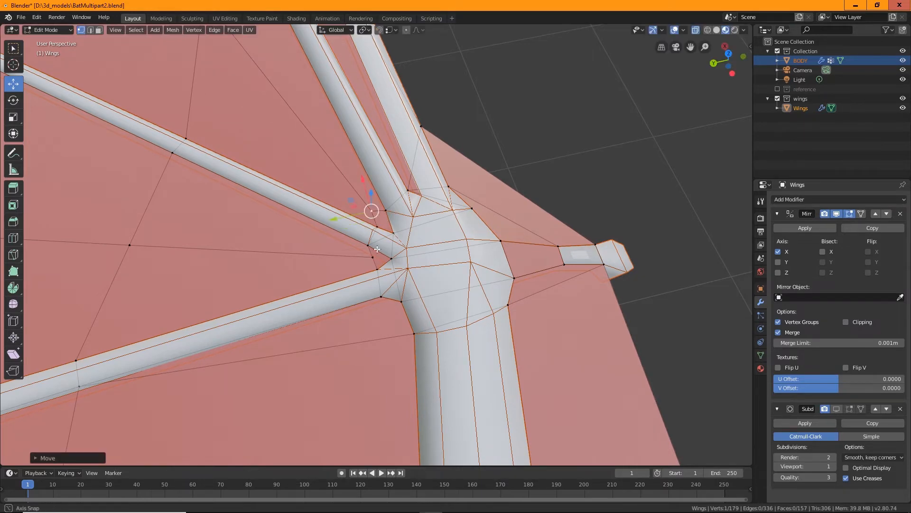
Move the new loop's top membrane vertex between the third and fourth finger bases outward from the hand
middle_drag(372, 210, 429, 240)
drag(429, 241, 404, 274)
middle_drag(403, 274, 486, 252)
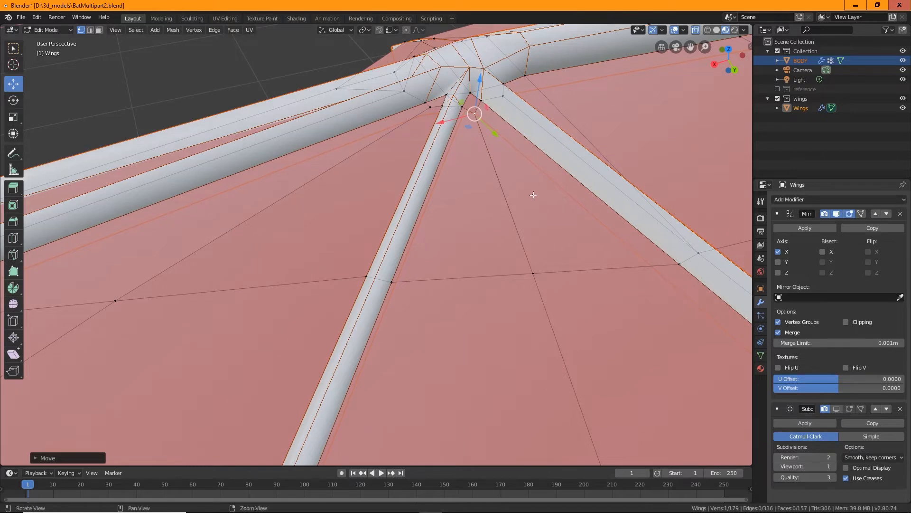
alt+drag(533, 195, 500, 205)
alt+right_drag(500, 204, 568, 183)
alt+middle_drag(567, 184, 472, 291)
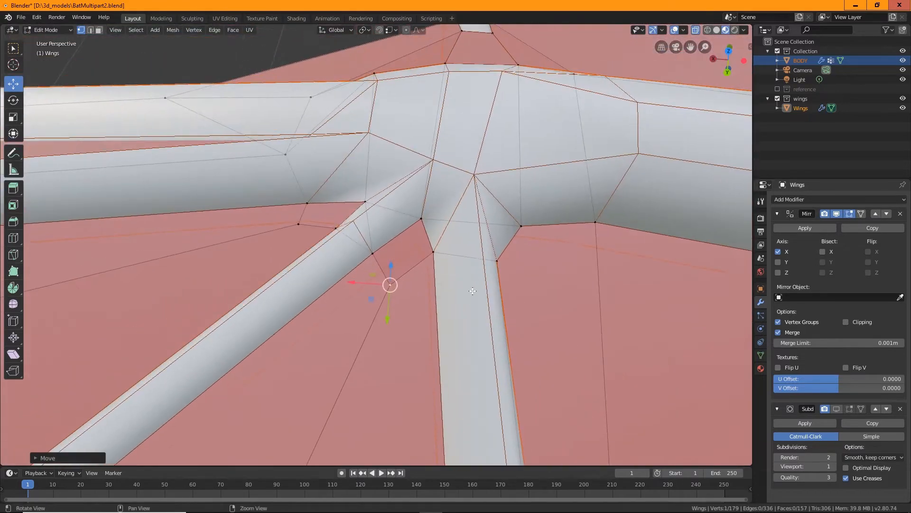
shift+click(421, 221)
right_click(421, 220)
mouse_move(420, 220)
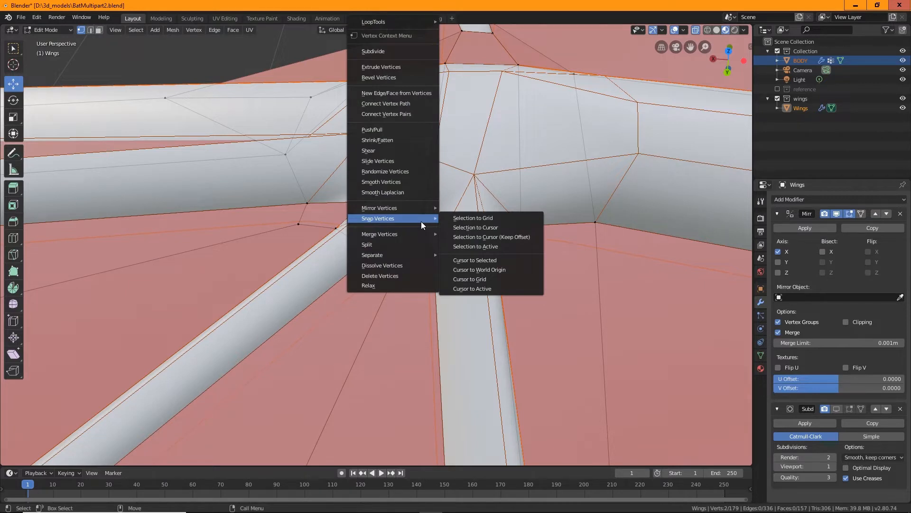
click(474, 260)
Examine the membrane's edge flow from the finger bases out to the trailing edge and over to the body and legs
scroll(331, 312, down, 5)
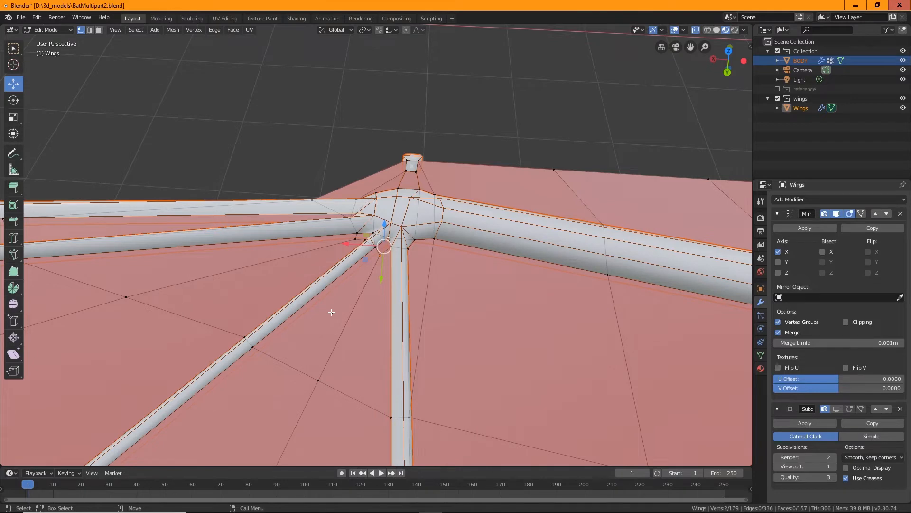
scroll(331, 312, down, 2)
middle_drag(396, 275, 418, 282)
scroll(420, 282, up, 5)
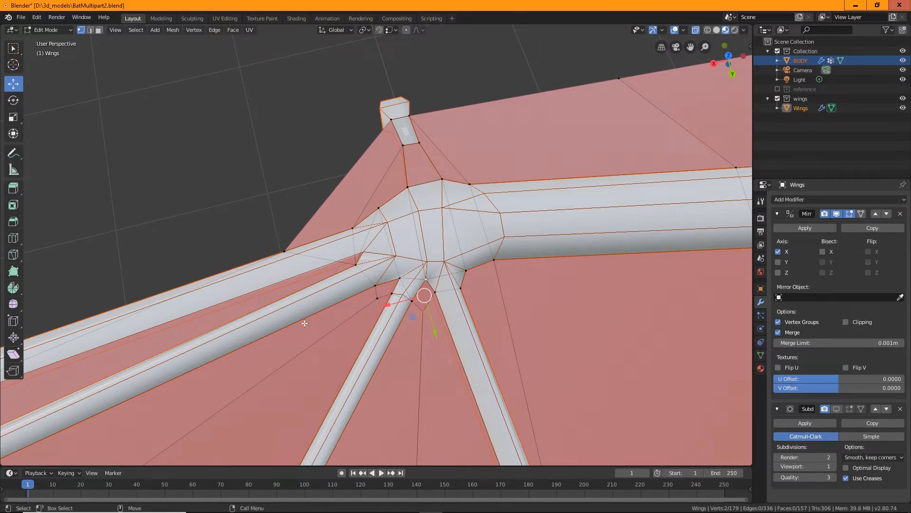
scroll(352, 332, down, 3)
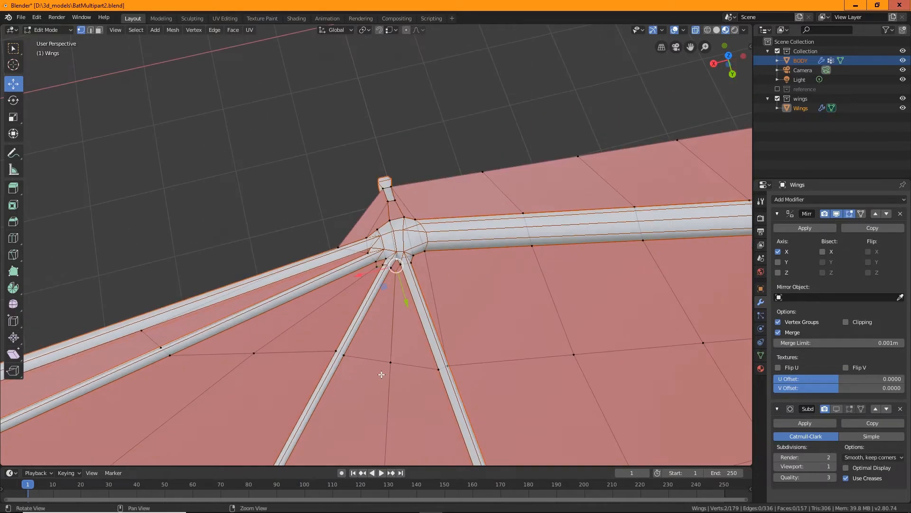
shift+middle_drag(383, 374, 396, 257)
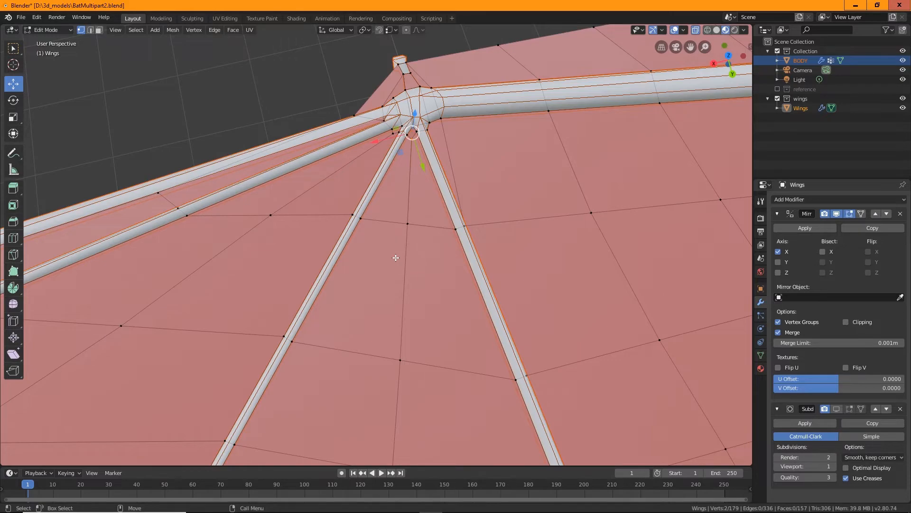
scroll(396, 258, down, 4)
shift+scroll(396, 258, down, 2)
scroll(441, 285, up, 3)
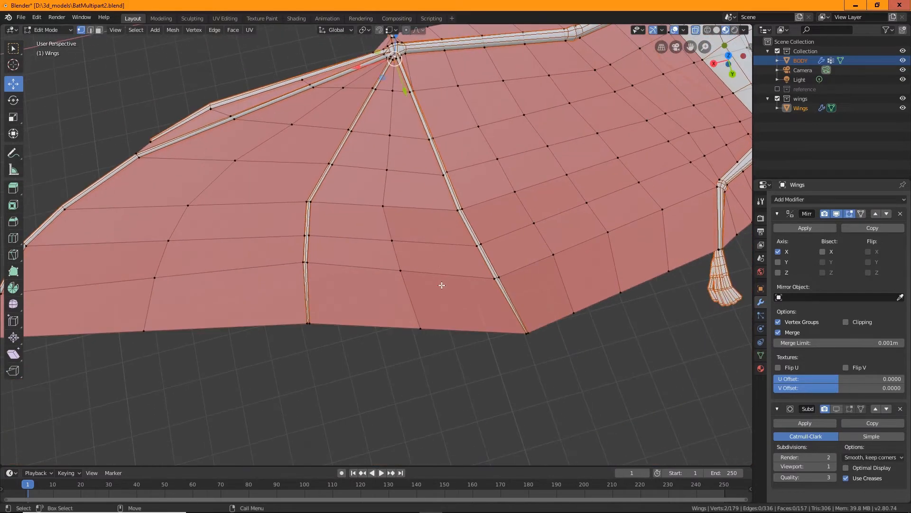
scroll(442, 285, down, 3)
middle_drag(437, 301, 390, 298)
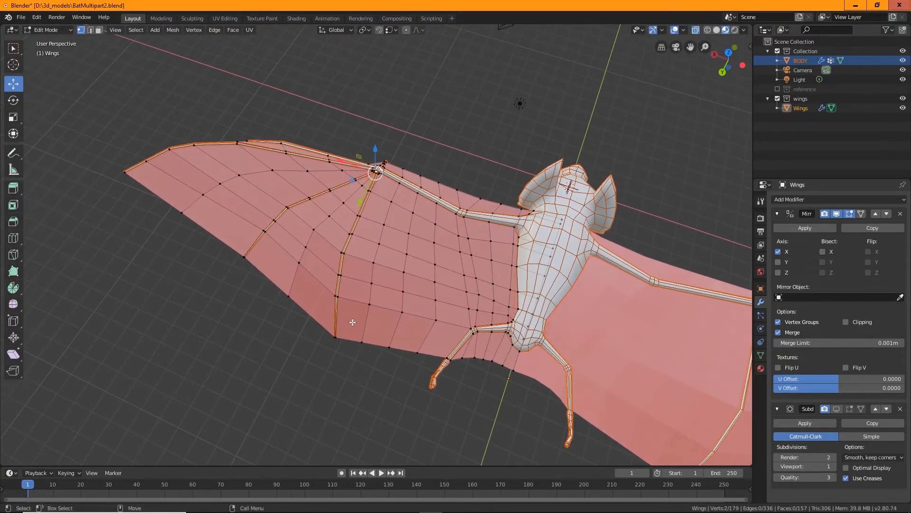
Add a loop cut parallel to the trailing edge from the lower leg across the outer membrane, and another across the membrane between leg and tail
click(13, 238)
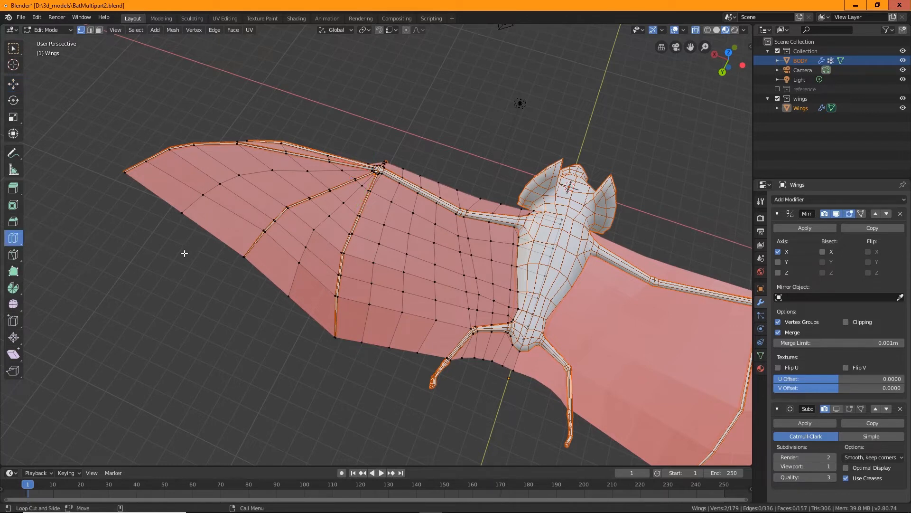
click(263, 255)
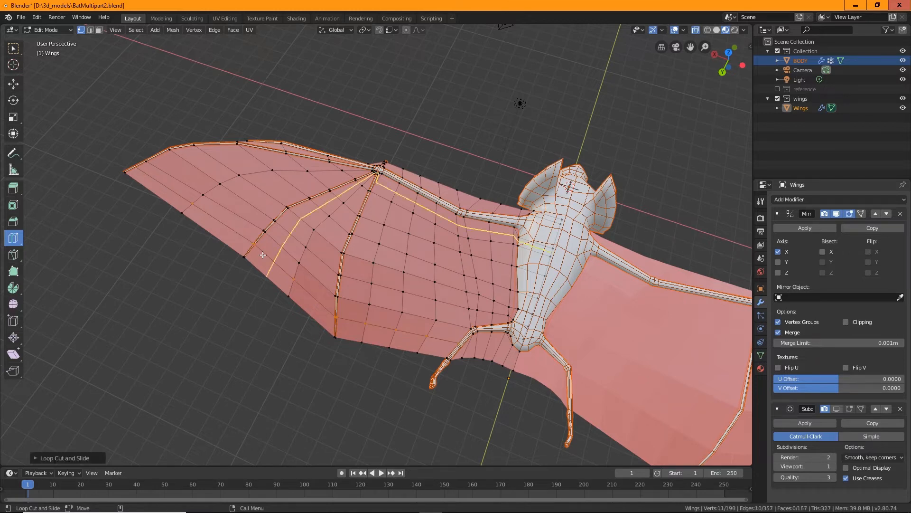
click(486, 345)
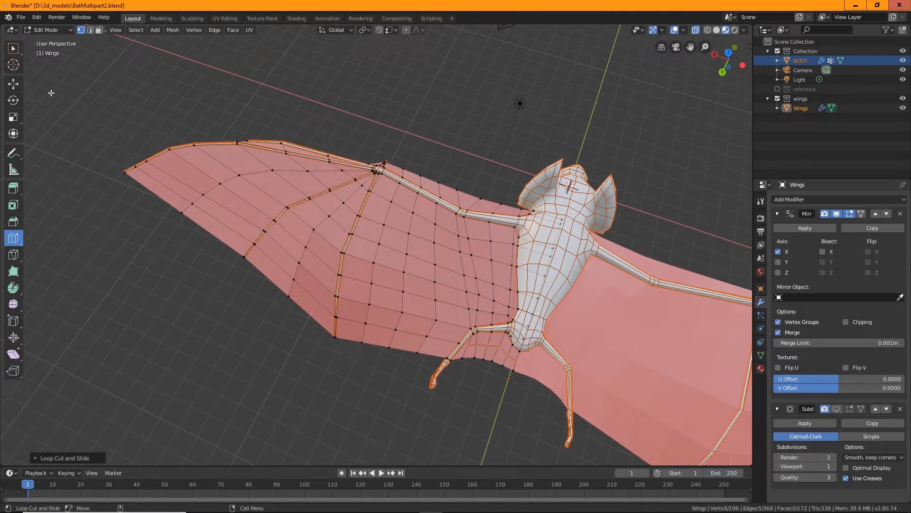
With snapping on, knife a cut from the lower leg's outer membrane vertex across the leg to the end of the inner membrane loop
click(13, 48)
middle_drag(431, 399, 418, 373)
scroll(354, 315, up, 5)
alt+drag(402, 356, 437, 340)
scroll(437, 340, up, 5)
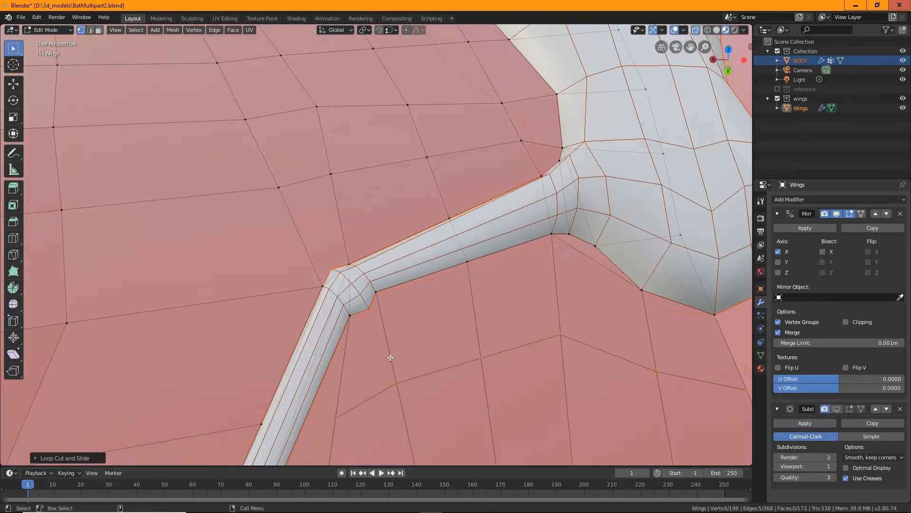
alt+drag(391, 358, 413, 288)
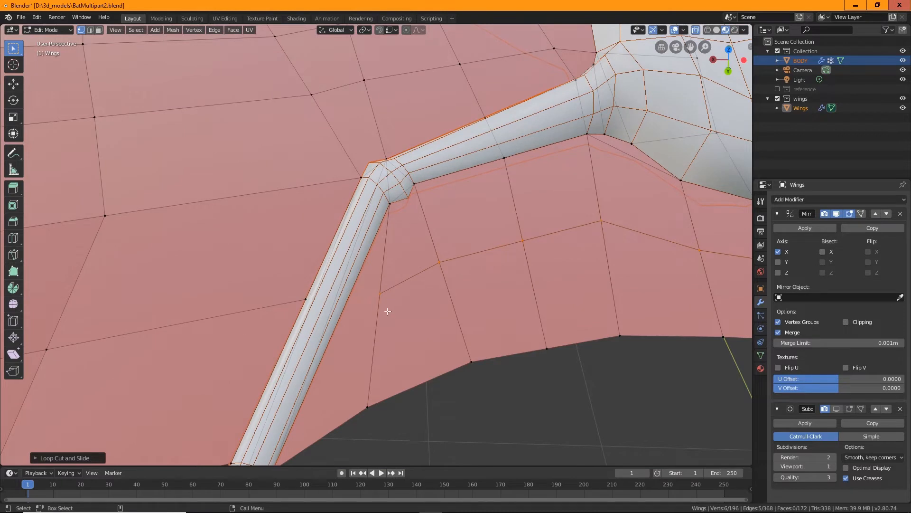
click(15, 256)
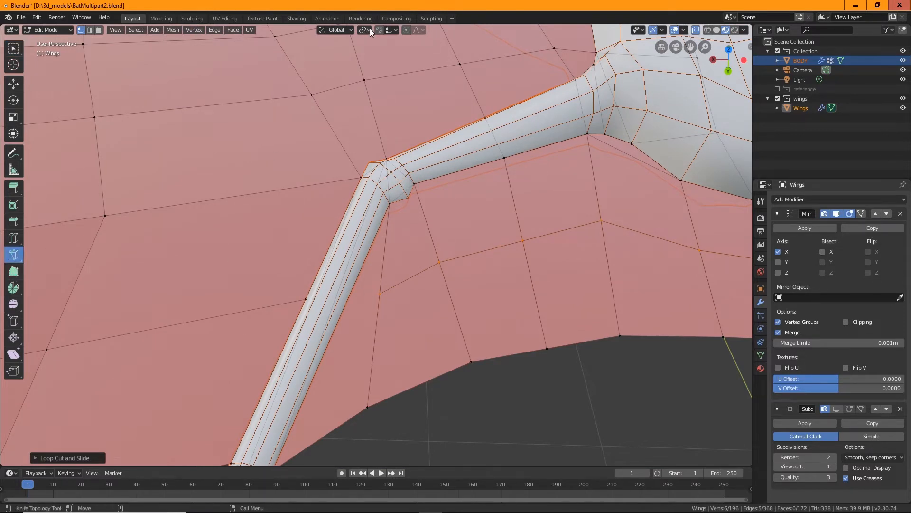
click(307, 299)
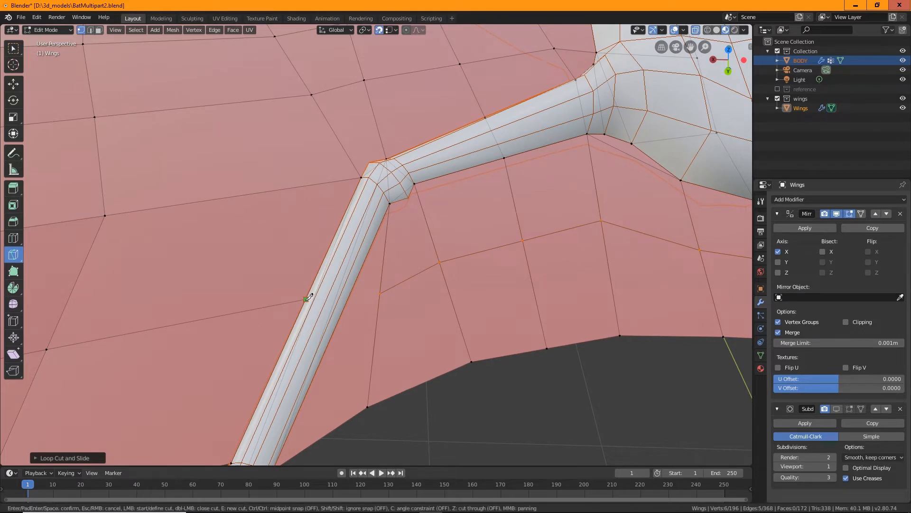
click(381, 293)
key(Return)
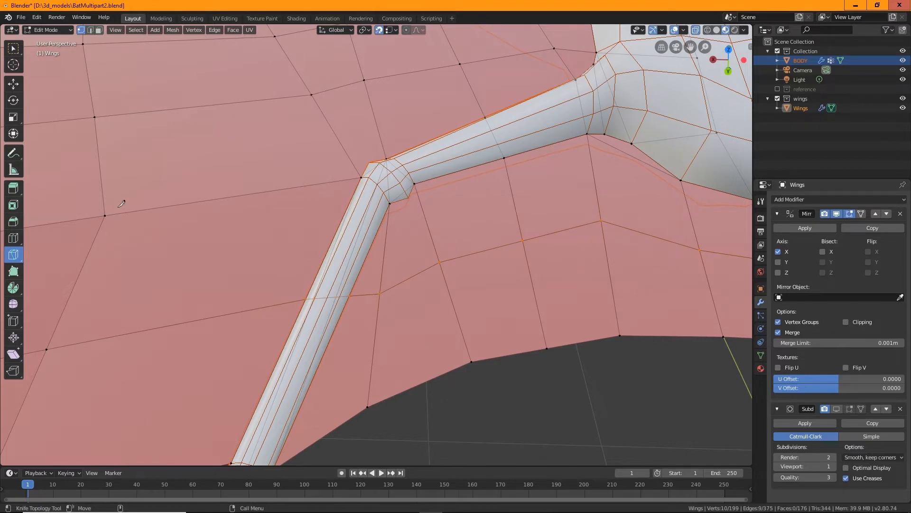
Merge the two neighbouring cut vertices in the strip across the lower leg at their center
click(13, 48)
middle_drag(369, 320, 371, 292)
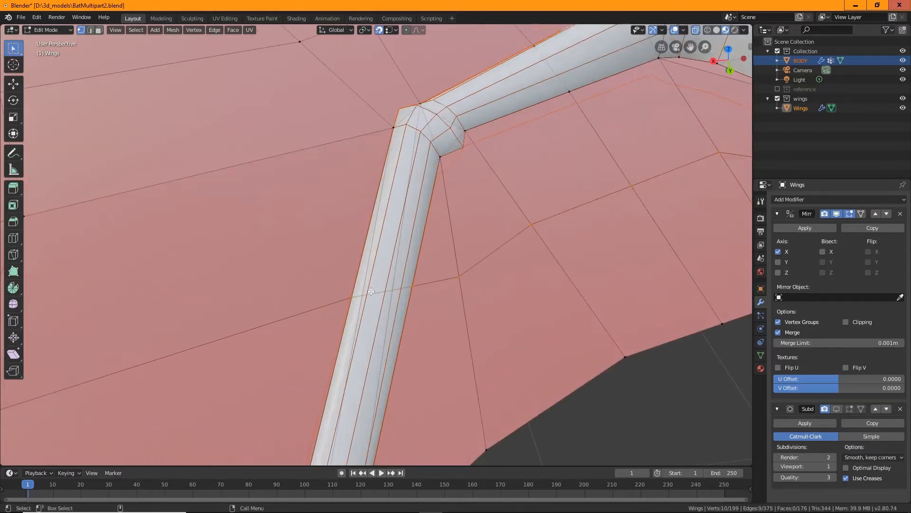
click(364, 294)
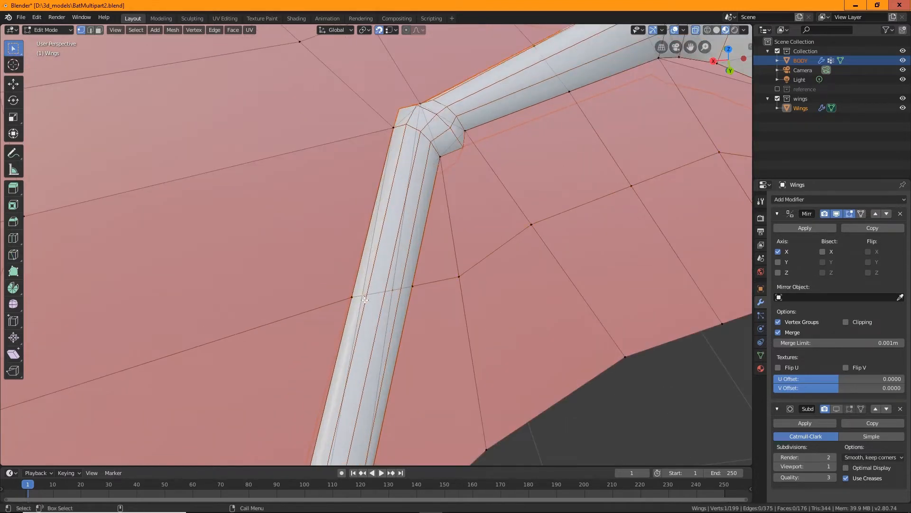
right_click(391, 289)
mouse_move(391, 289)
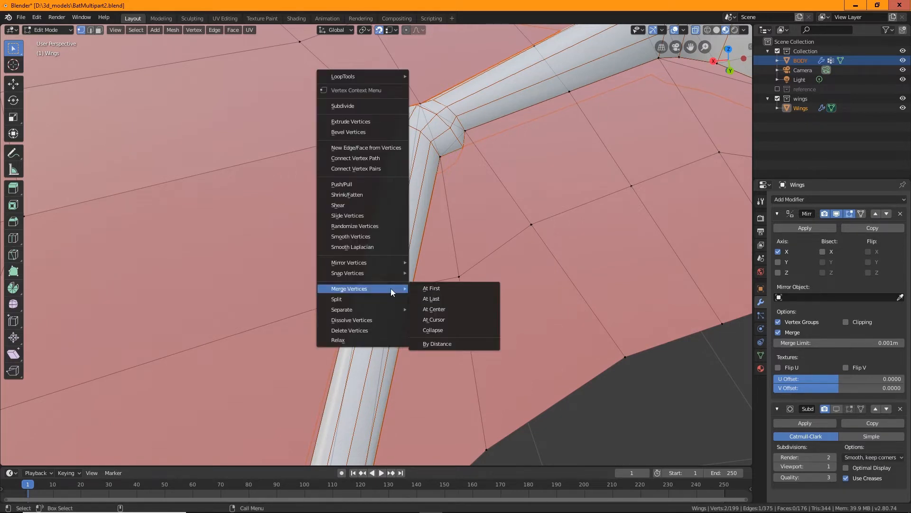
click(435, 309)
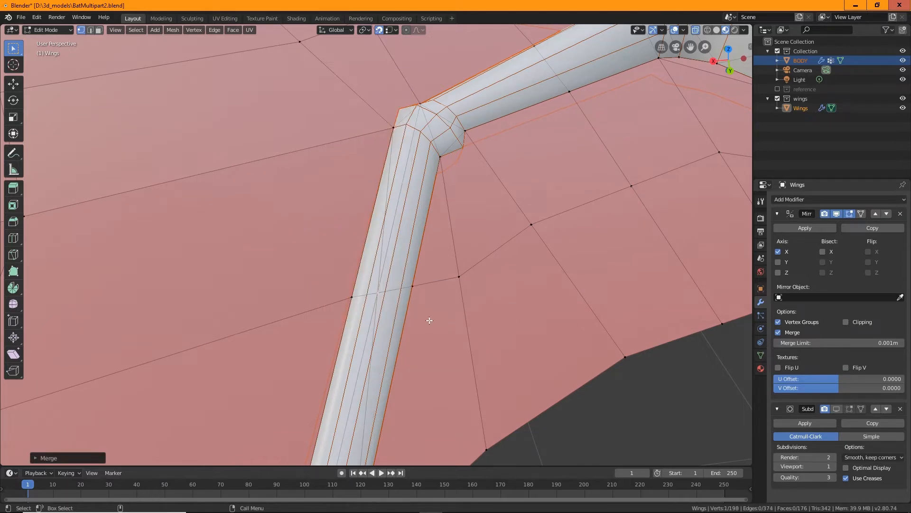
Knife an edge from the knee's inner corner down to the membrane vertex beside the lower leg
middle_drag(427, 319, 463, 336)
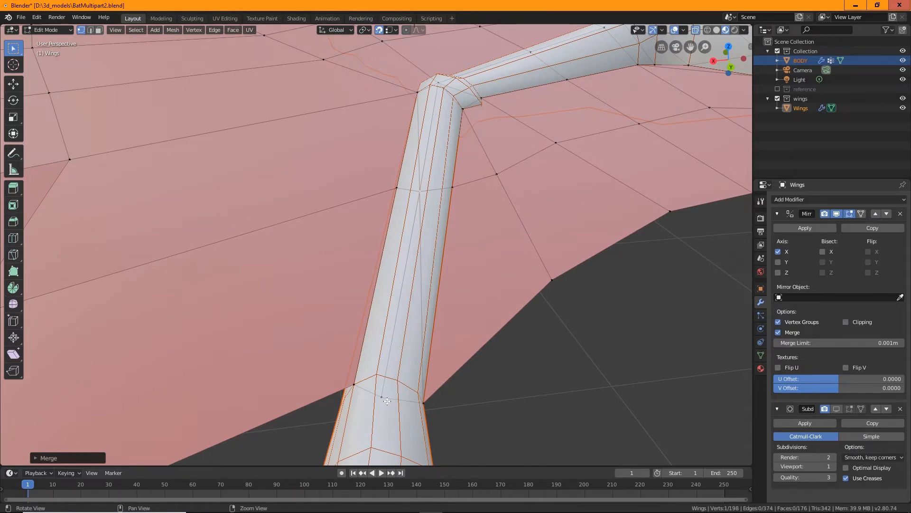
middle_drag(432, 294, 452, 298)
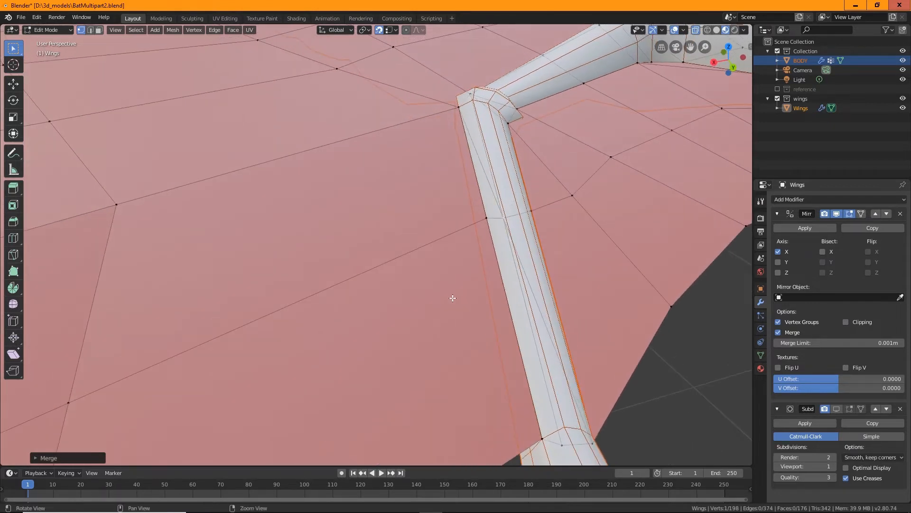
middle_drag(486, 226, 482, 242)
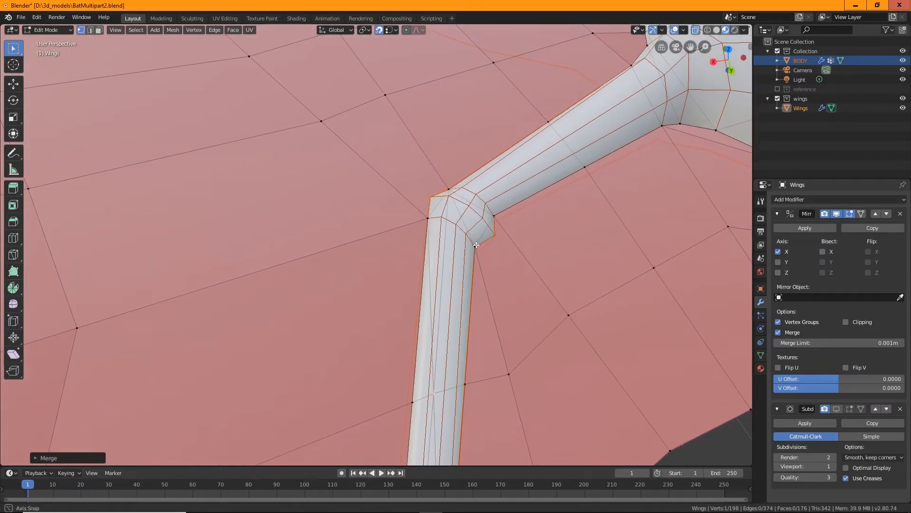
middle_drag(477, 243, 464, 232)
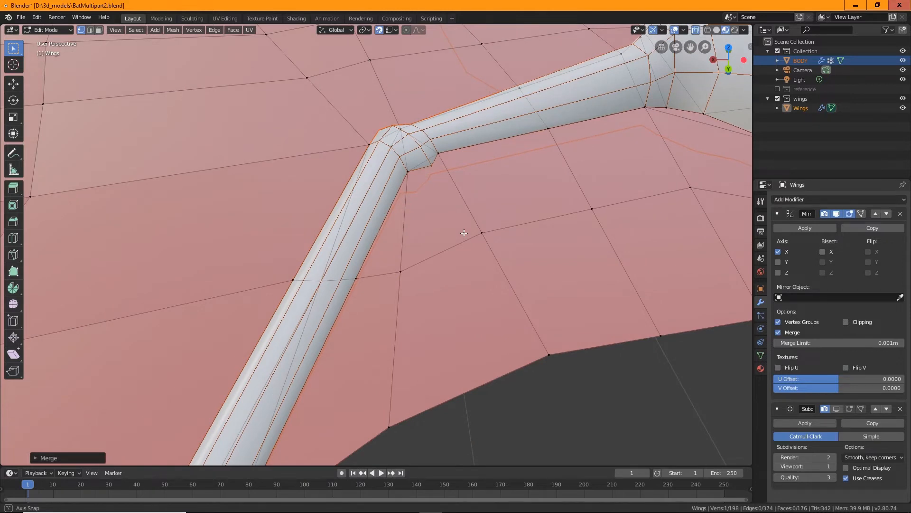
middle_drag(464, 232, 468, 240)
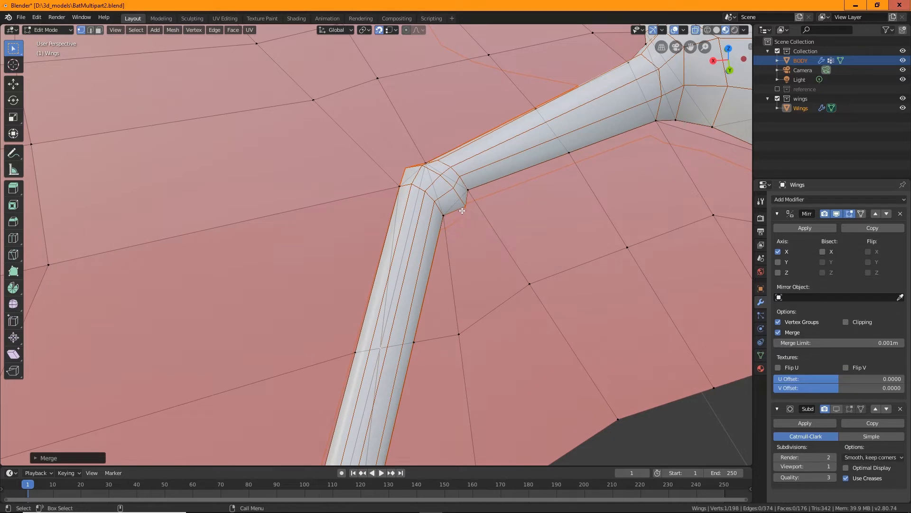
click(13, 254)
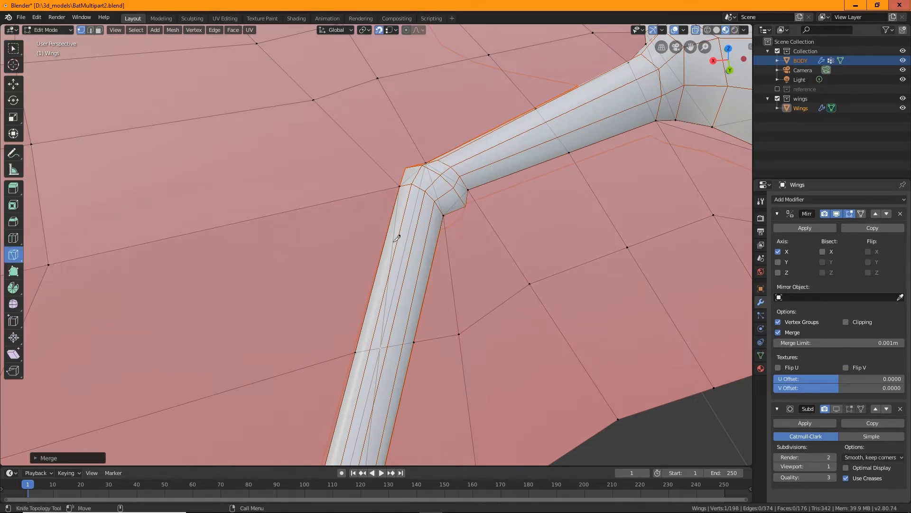
click(457, 200)
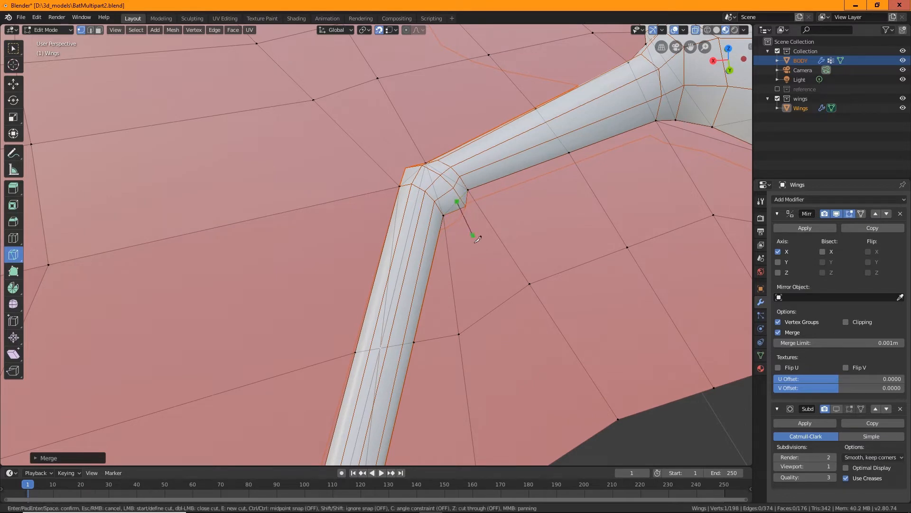
click(459, 334)
key(Return)
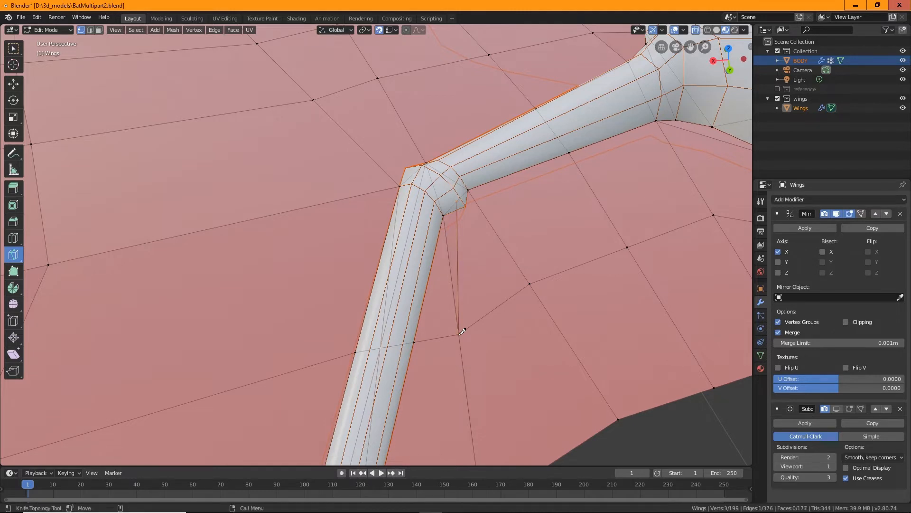
Move the new edge's top vertex so it snaps onto the knee's inner corner vertex
click(13, 48)
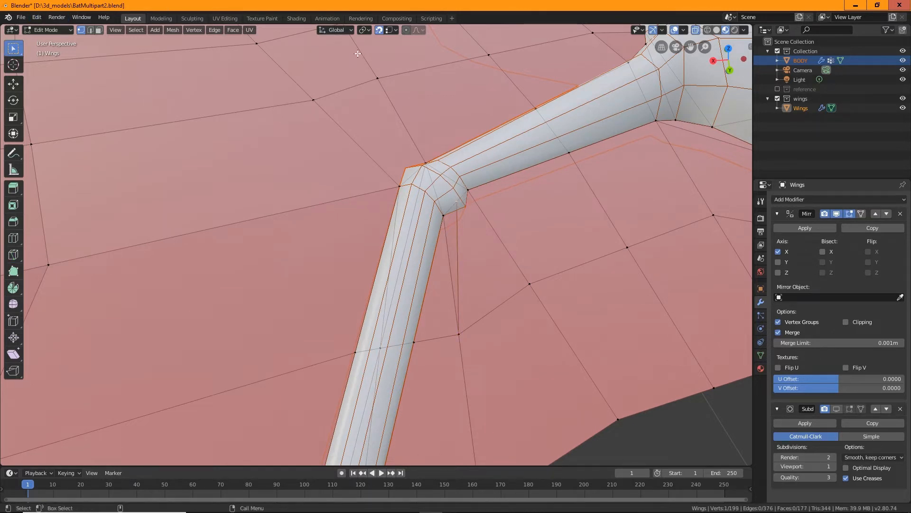
key(shift+space)
key(g)
click(466, 206)
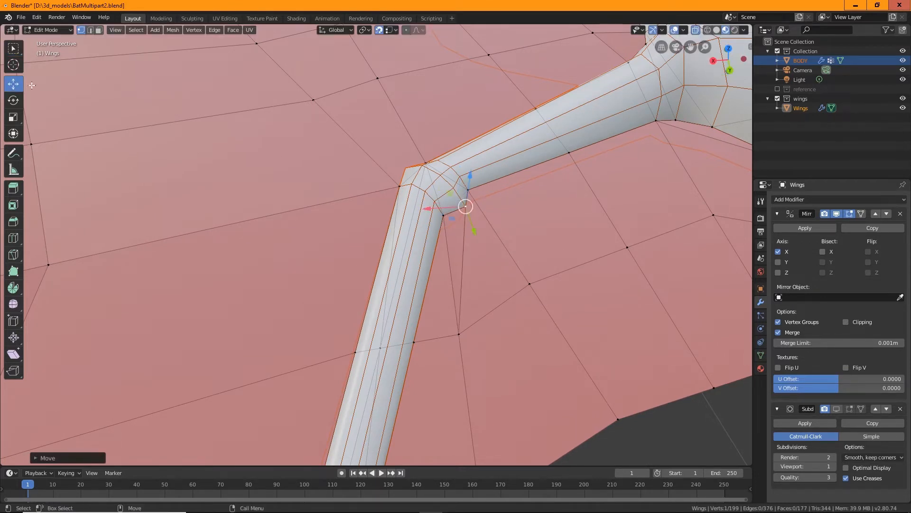
Dissolve the old membrane edge running from the top of the lower leg to the vertex beside it
click(90, 30)
click(449, 267)
right_click(449, 267)
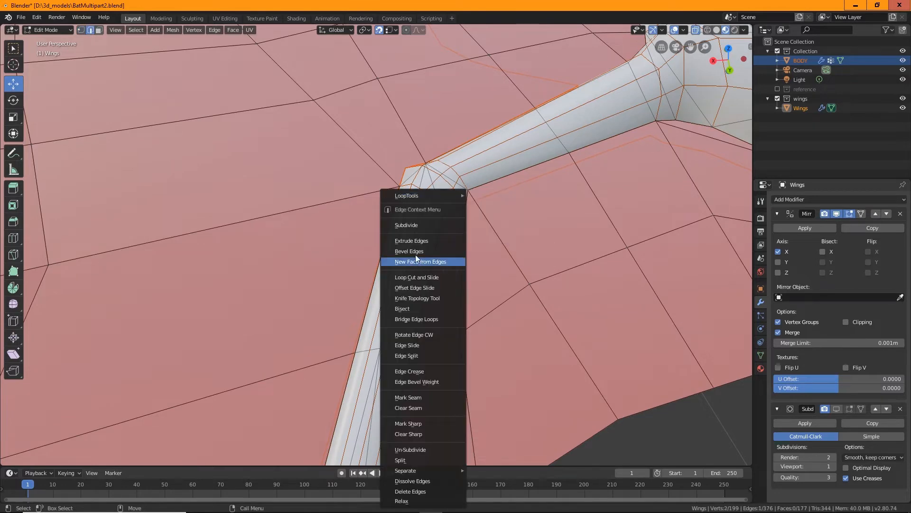
click(412, 481)
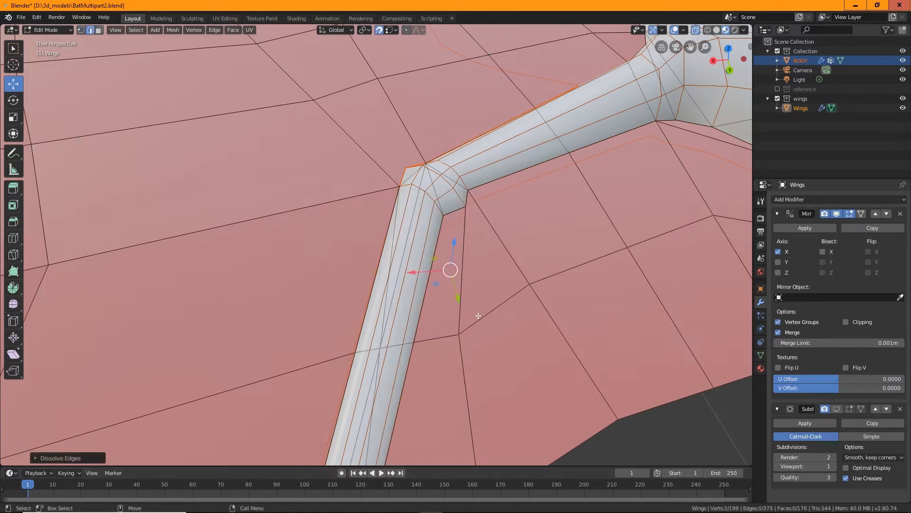
Knife an edge across the membrane from the knee's inner side to the existing vertex below the top of the thigh
middle_drag(492, 299, 550, 239)
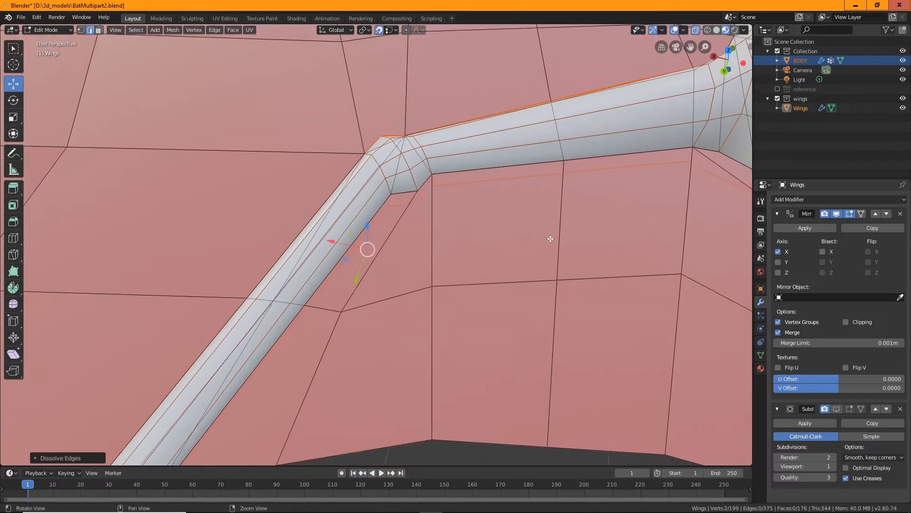
middle_drag(415, 327, 449, 327)
scroll(437, 309, down, 5)
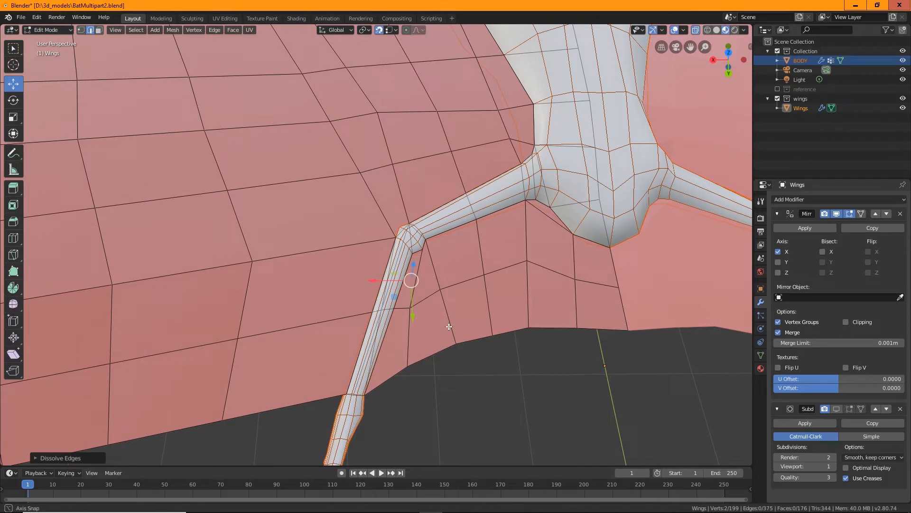
middle_drag(448, 326, 449, 327)
click(13, 254)
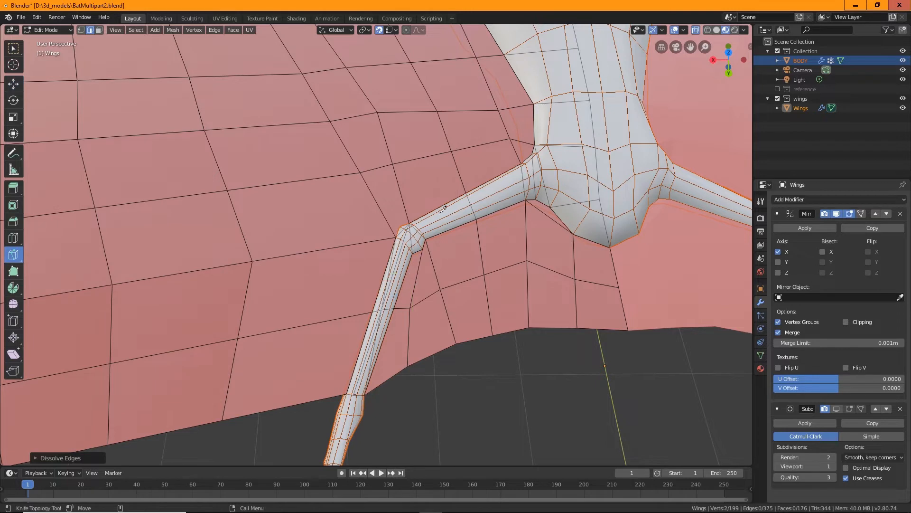
click(425, 246)
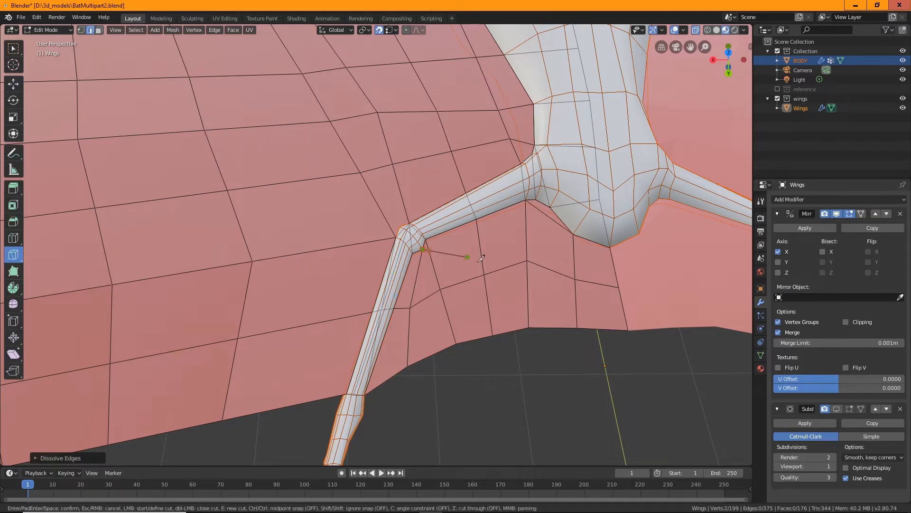
click(528, 259)
key(Return)
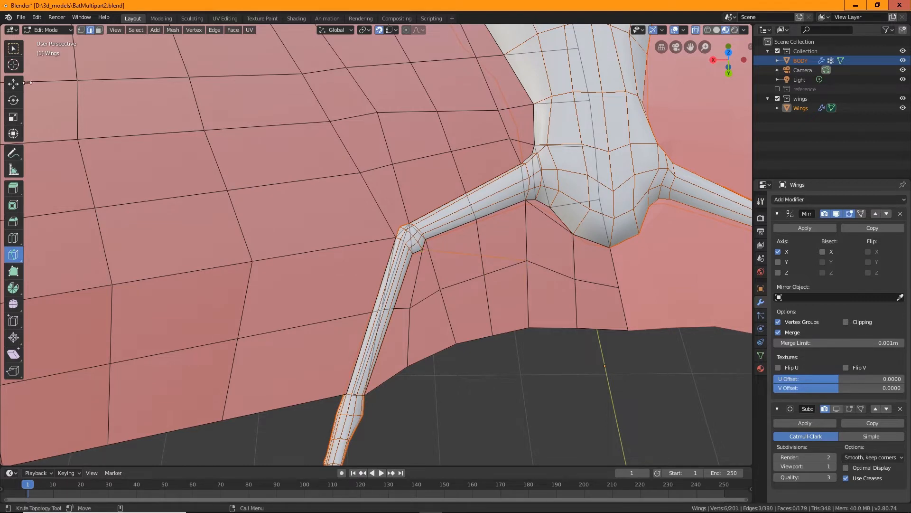
Dissolve the short membrane edge between the knee's inner corner and the start of the new cut
click(82, 29)
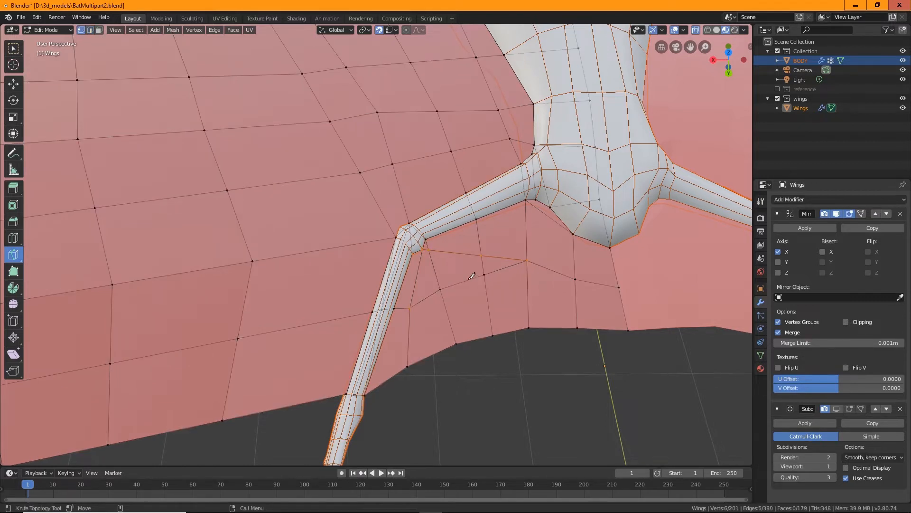
click(14, 49)
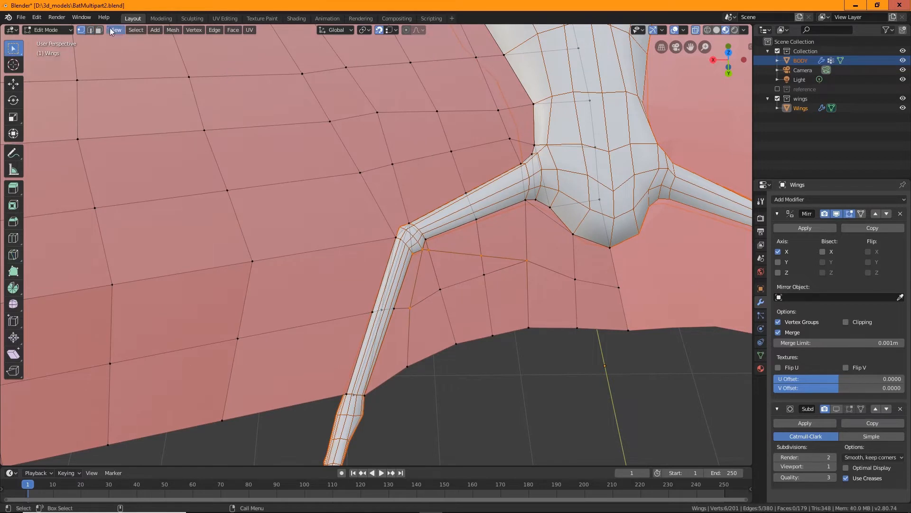
key(2)
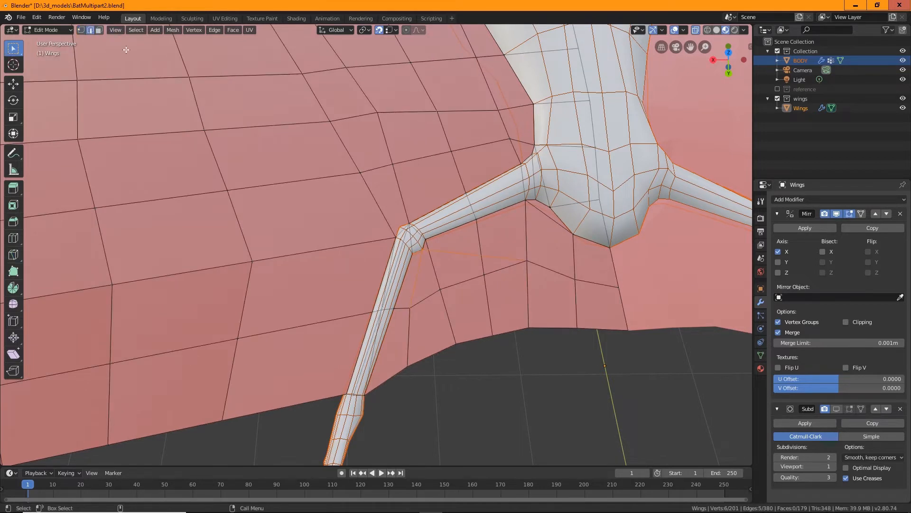
click(429, 246)
right_click(429, 246)
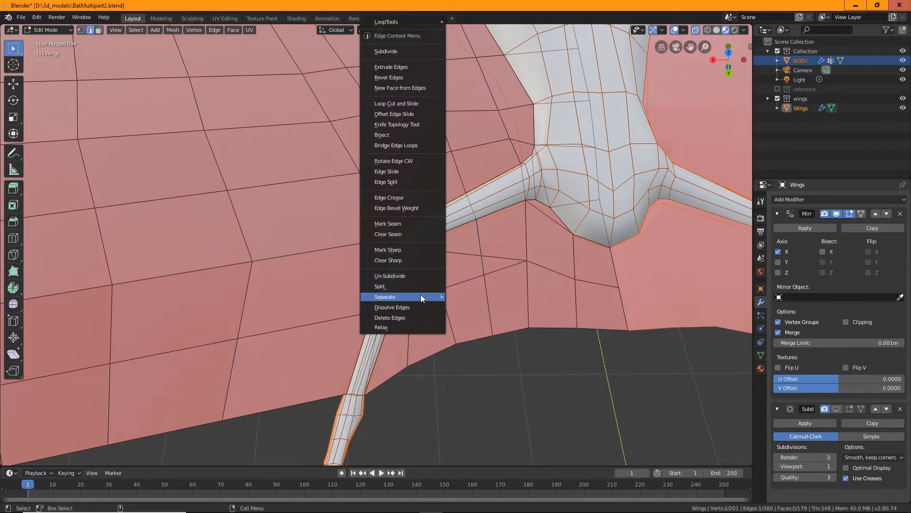
click(408, 307)
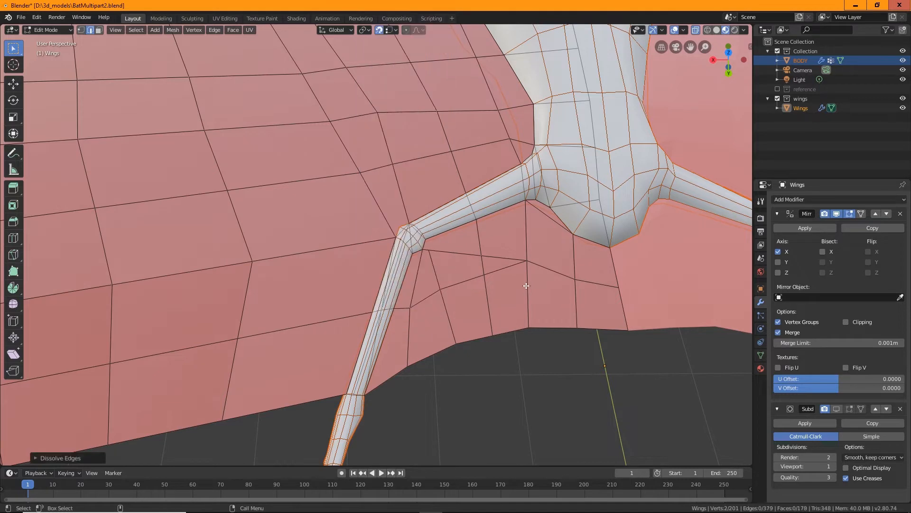
Dissolve the two membrane edges running from the new cut near the knee down to the wing's outer border
shift+click(435, 270)
right_click(439, 274)
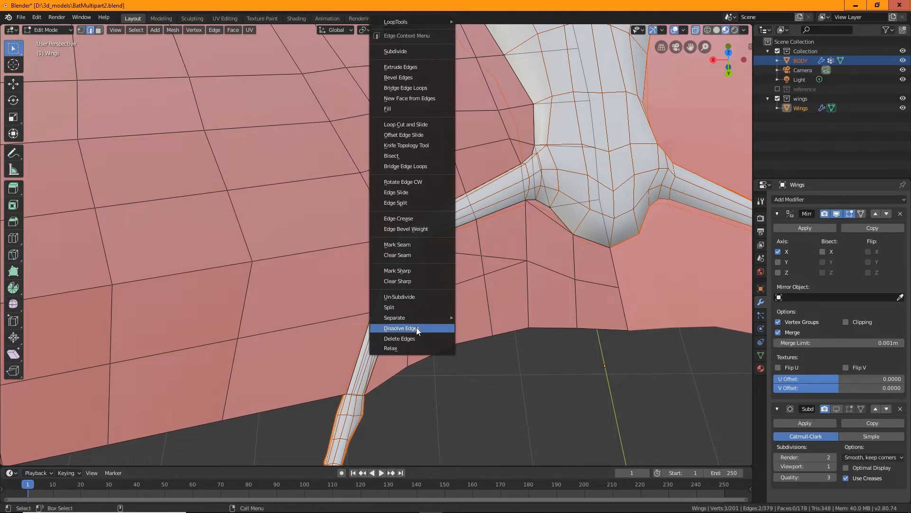
click(417, 328)
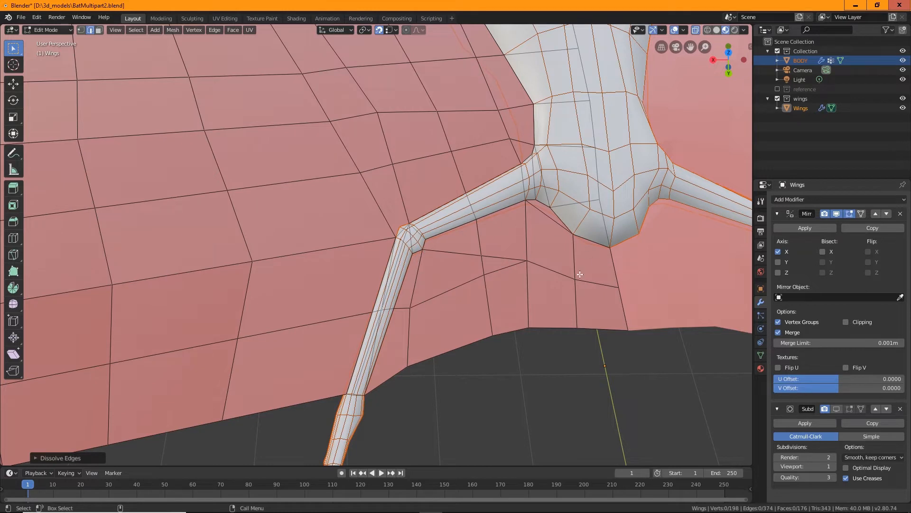
Dissolve the old diagonal row of membrane edges between the new cut's far vertex and the vertex beside the lower leg
click(498, 270)
shift+click(456, 289)
right_click(439, 290)
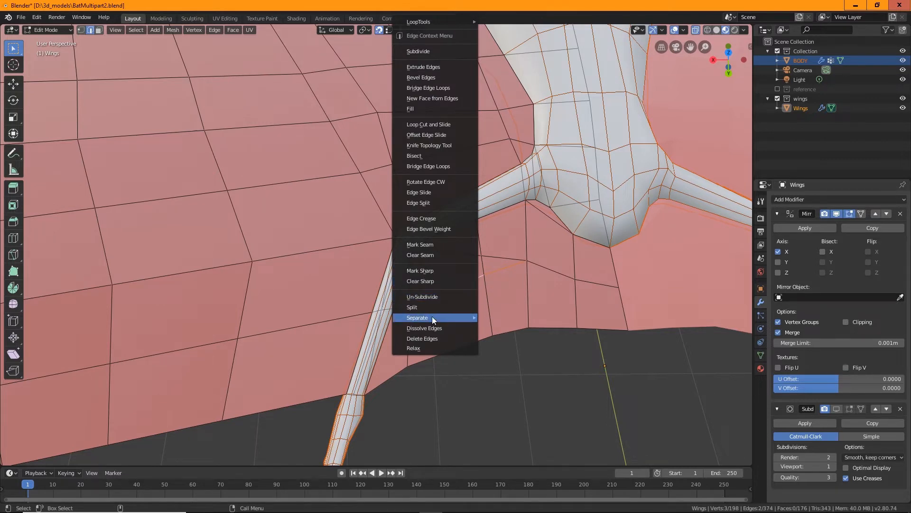
click(429, 328)
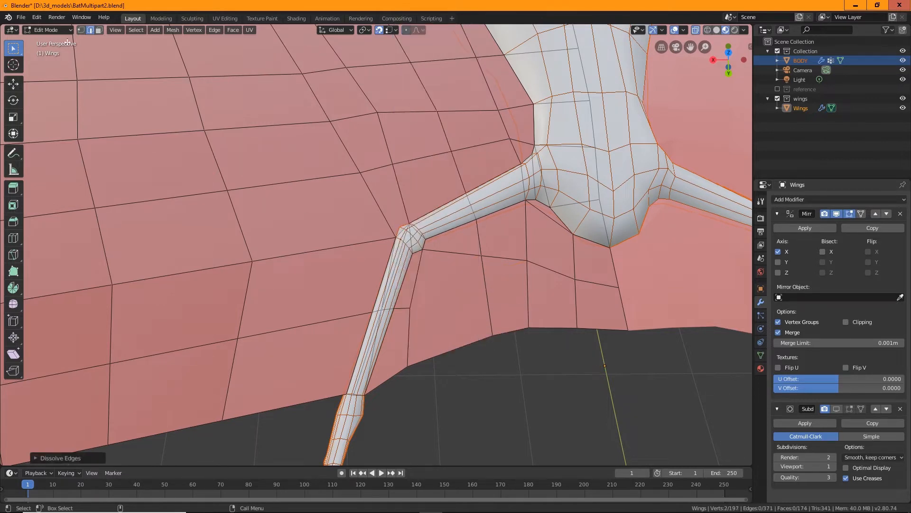
Knife-cut a new edge row across the lower membrane, from the vertex beside the shin to the wing's centre edge
click(13, 254)
click(409, 306)
key(Return)
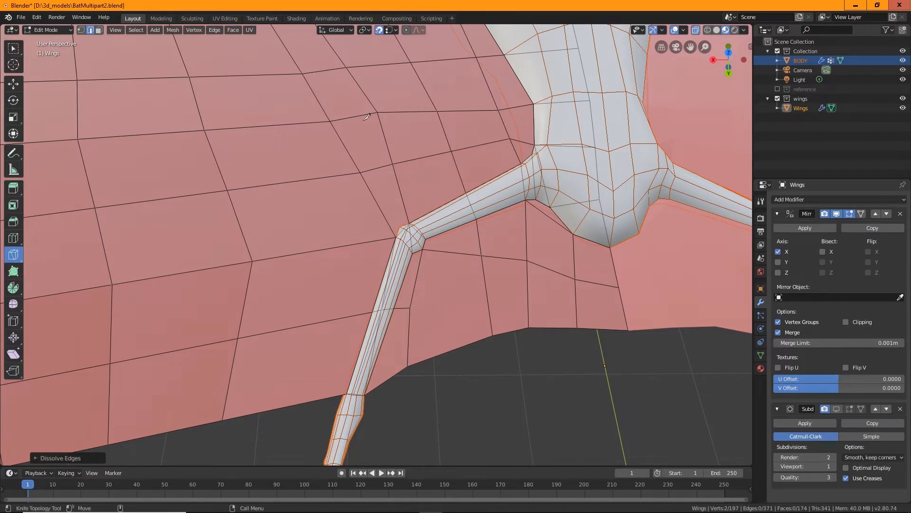
click(81, 30)
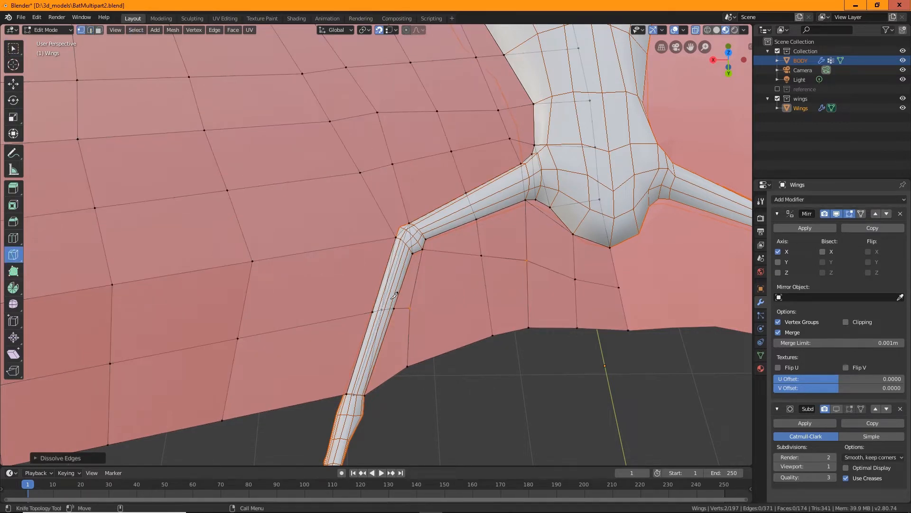
click(412, 306)
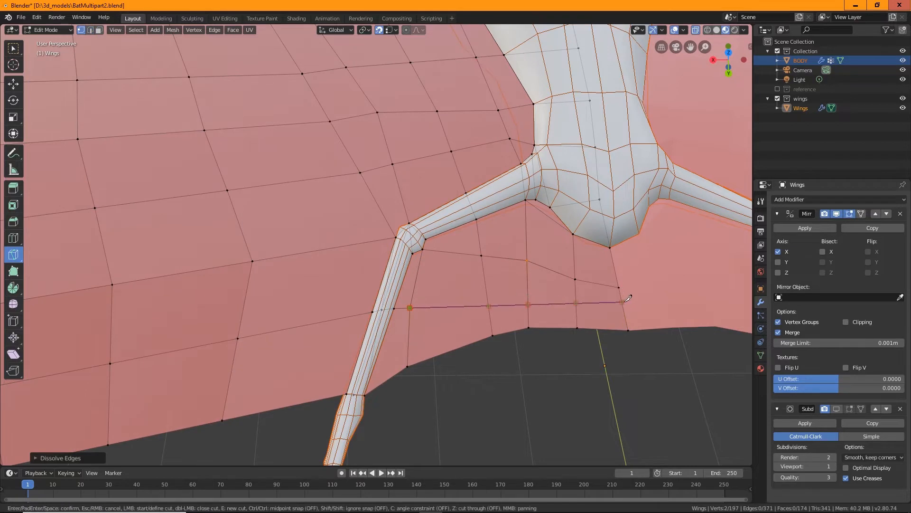
click(622, 306)
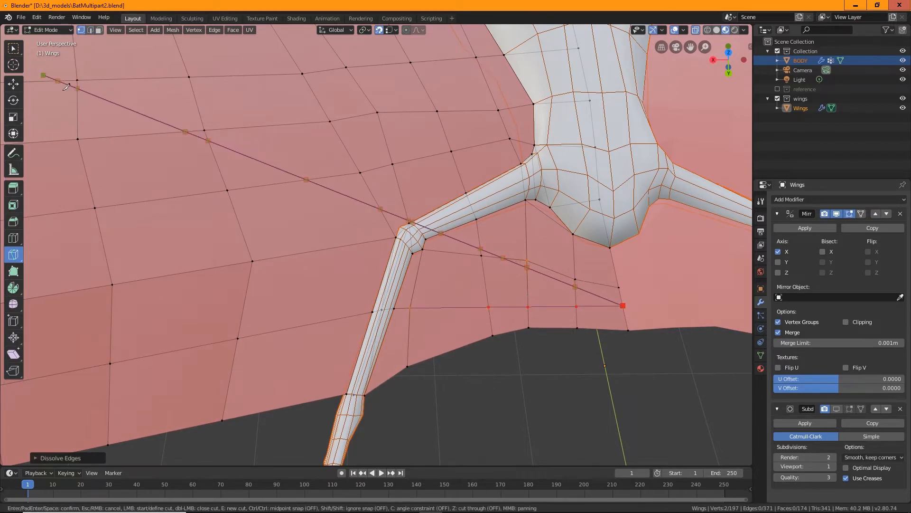
key(Return)
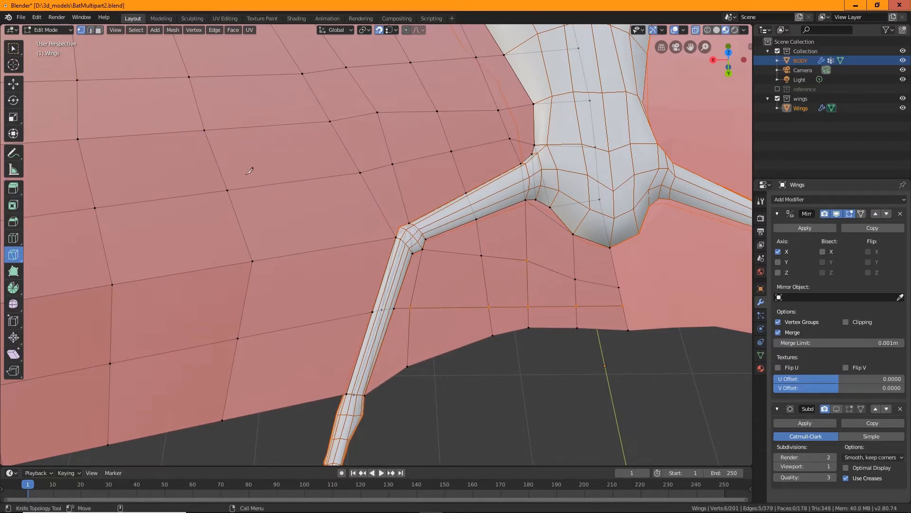
Move the vertices of the membrane row nearest the thigh along the Y axis, closer to the leg and body
click(14, 48)
middle_drag(529, 275, 395, 274)
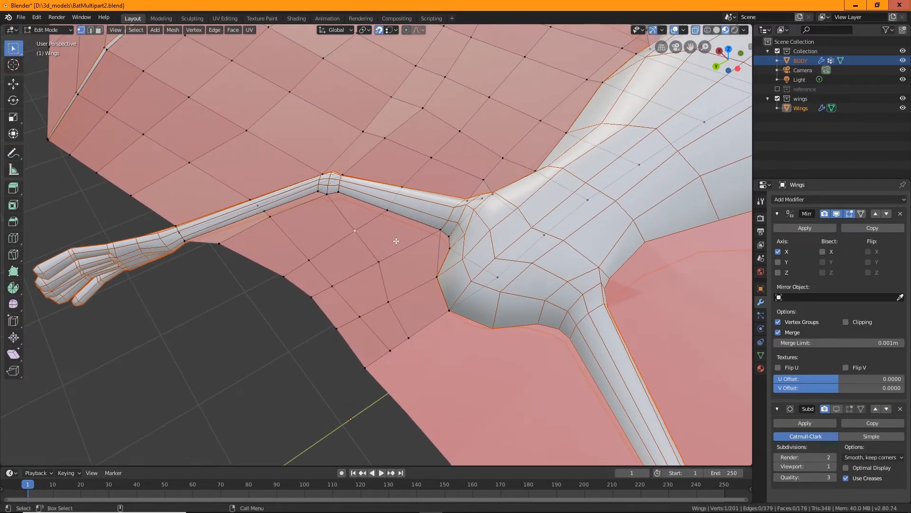
key(shift+space)
key(g)
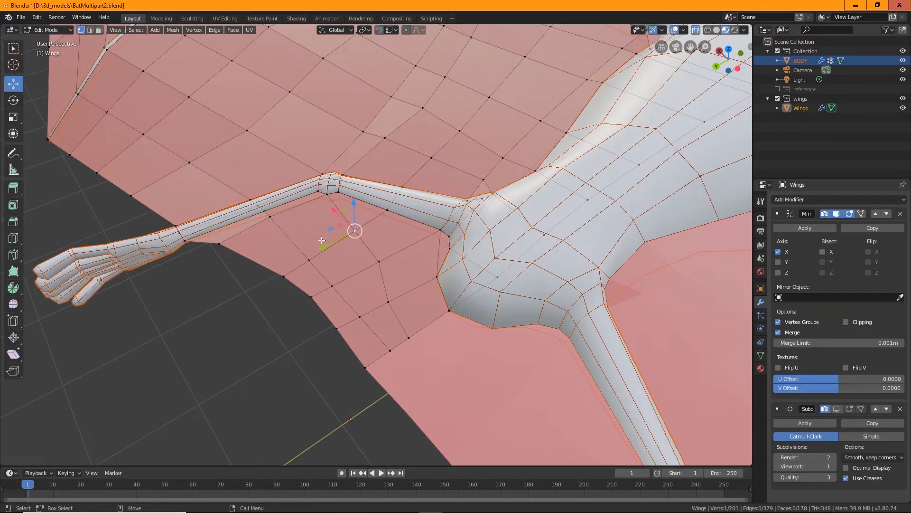
drag(322, 240, 399, 306)
drag(406, 340, 408, 334)
Shift the vertices of the newly cut membrane row along the Y axis to space them evenly between thigh row and rim
click(332, 286)
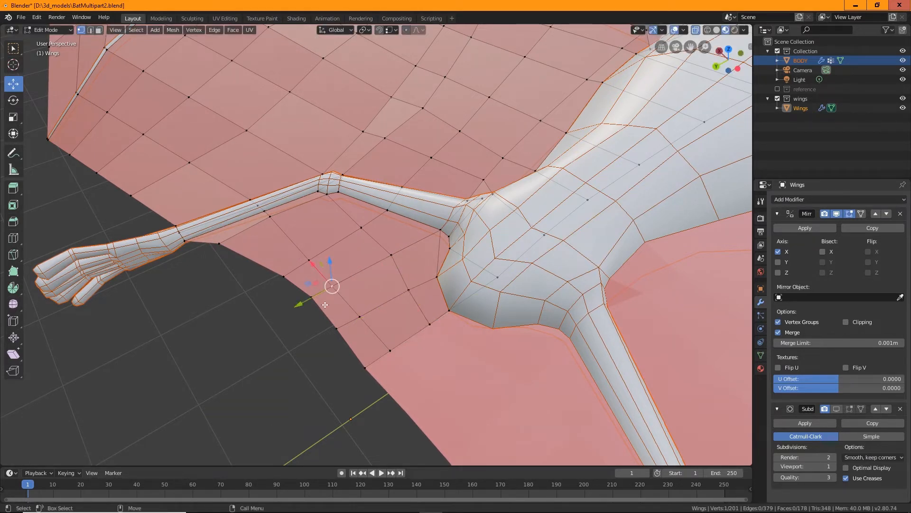
drag(325, 304, 349, 322)
key(g)
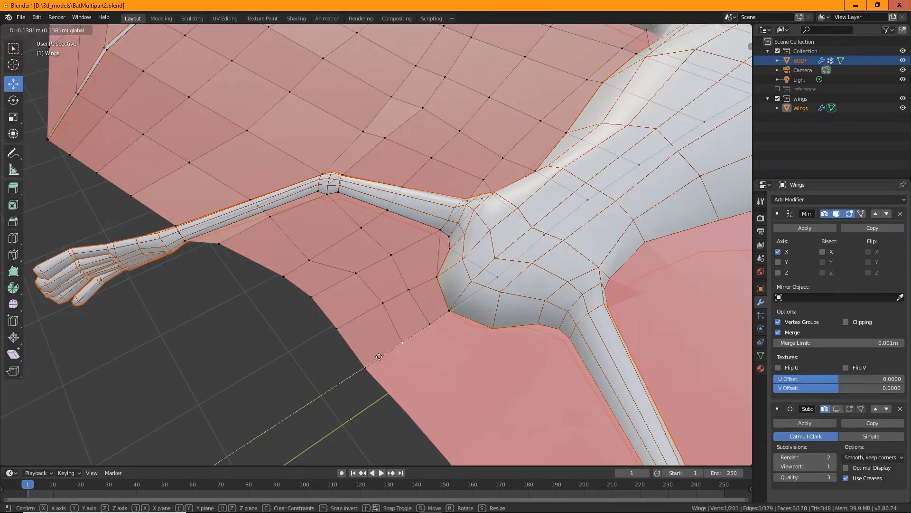
click(382, 355)
click(309, 260)
key(g)
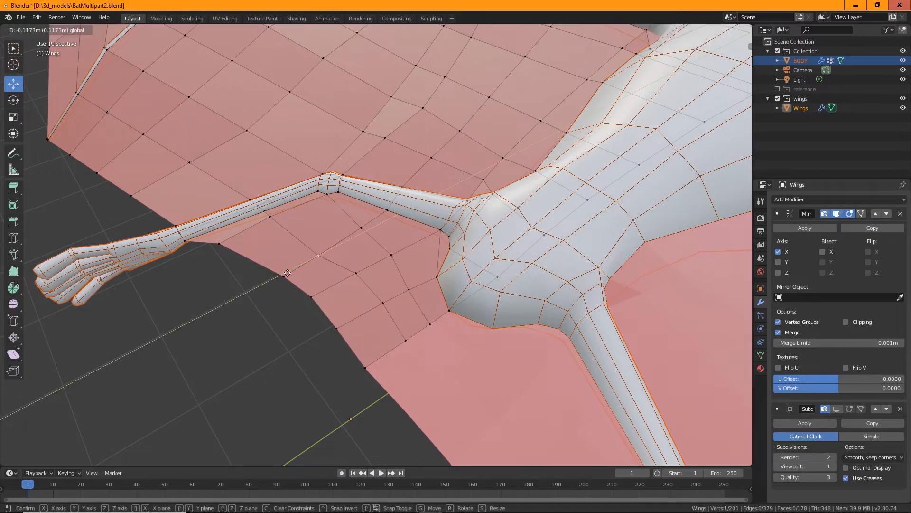
click(294, 269)
Move the inner and rim vertices of the membrane column beside the shin along the X axis, away from the shin
middle_drag(294, 270, 360, 323)
click(351, 256)
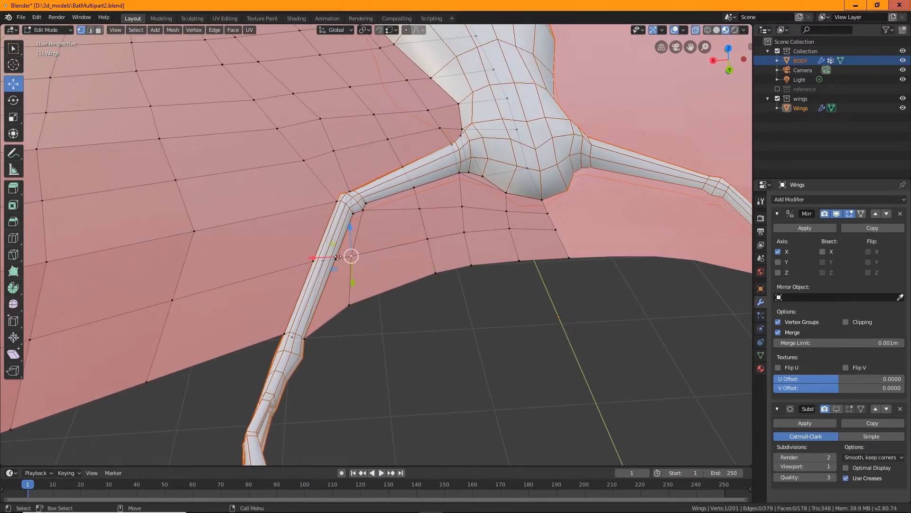
key(g)
key(Escape)
key(g)
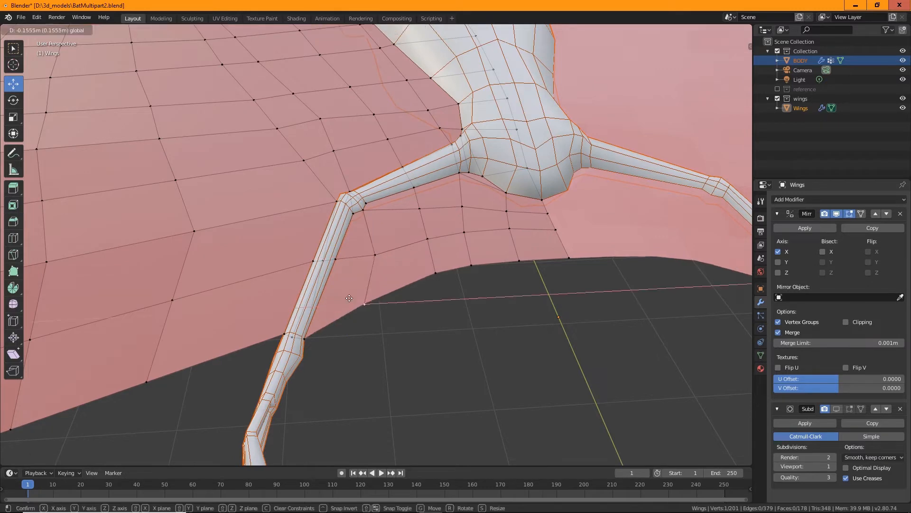
drag(349, 298, 363, 298)
drag(380, 331, 376, 317)
Move the middle and rim vertices of the next membrane column slightly along the X axis toward the shin
middle_drag(409, 317, 413, 337)
click(413, 283)
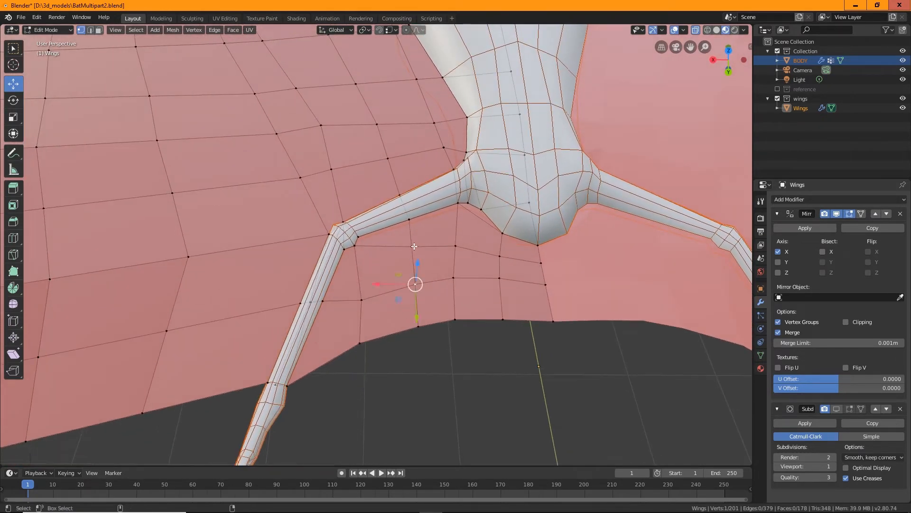
drag(412, 284, 406, 283)
click(418, 327)
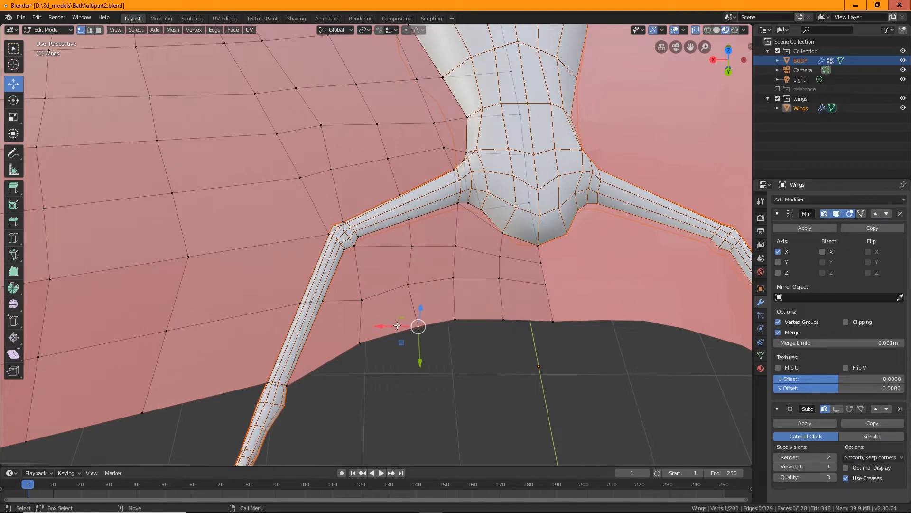
drag(418, 328, 408, 327)
Examine the membrane's edge flow around the leg and above the knee from several angles
click(414, 248)
middle_drag(428, 254, 386, 302)
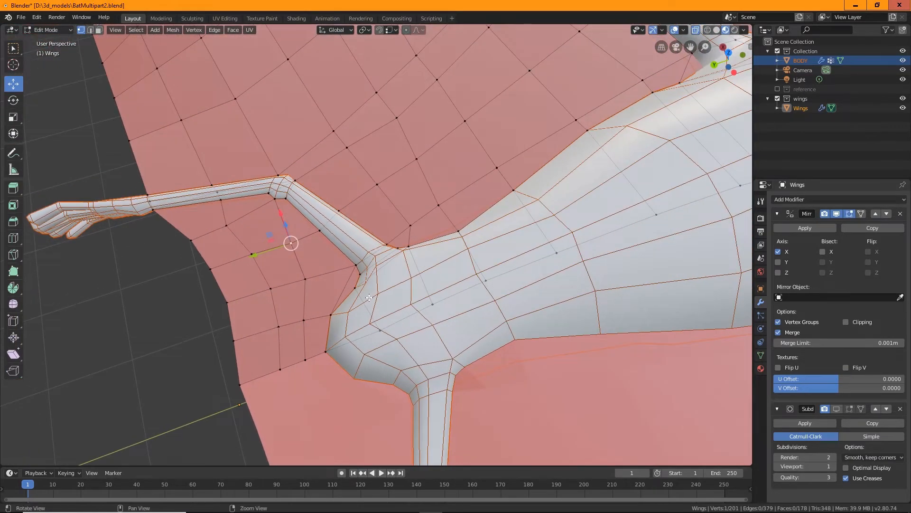
shift+middle_drag(332, 285, 448, 299)
middle_drag(336, 263, 360, 272)
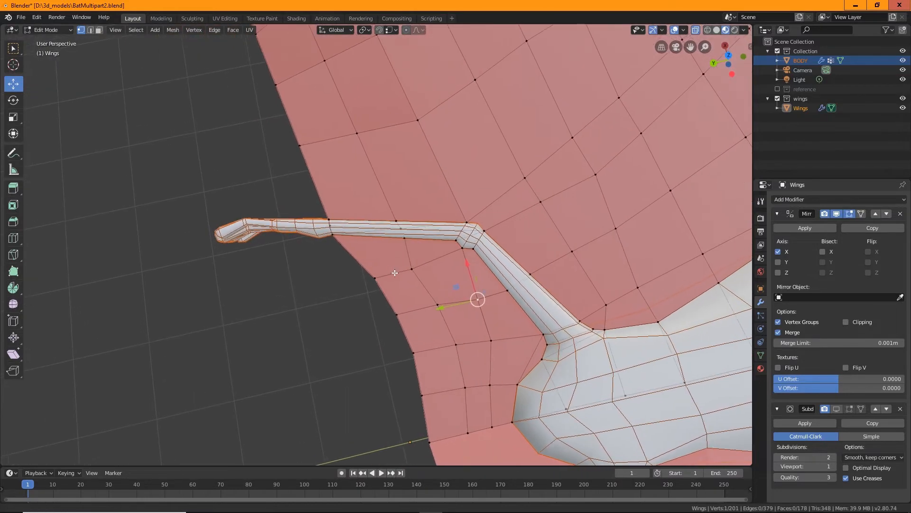
scroll(391, 269, up, 2)
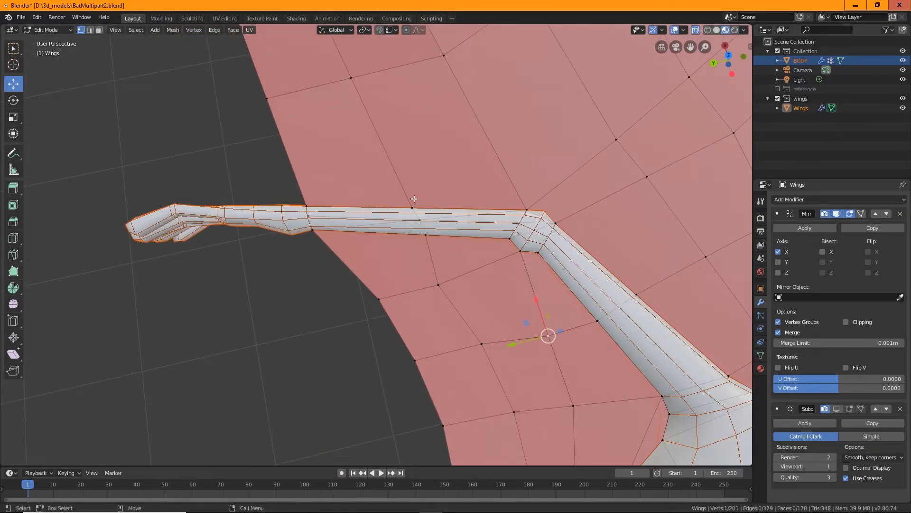
scroll(428, 224, down, 4)
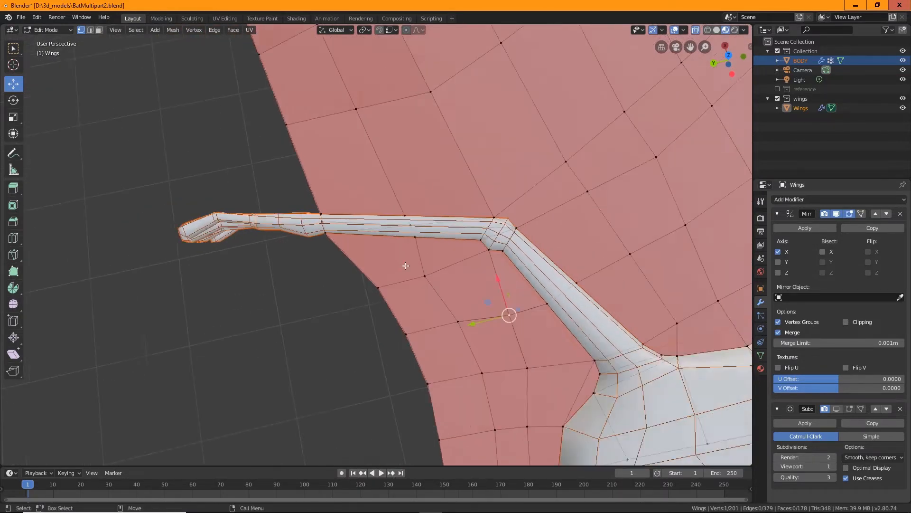
middle_drag(455, 223, 509, 190)
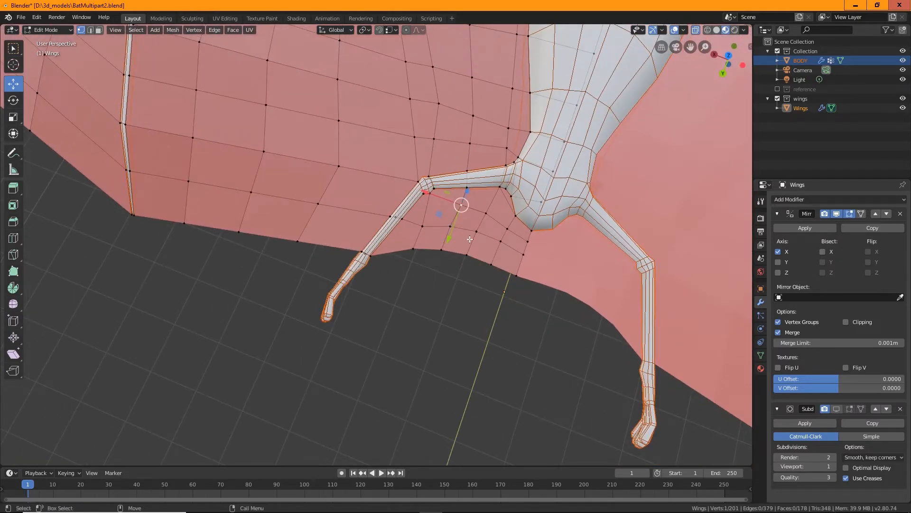
middle_drag(470, 239, 503, 277)
scroll(475, 331, up, 5)
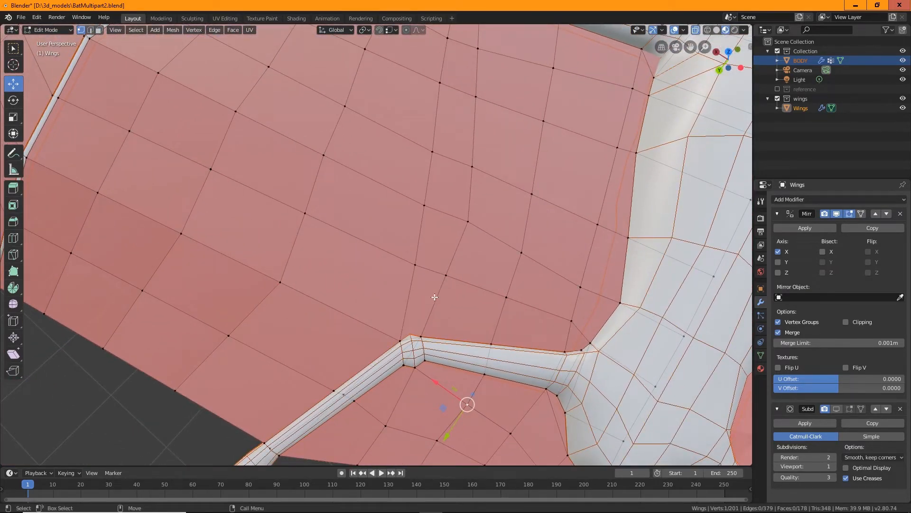
Merge the closely spaced vertex pairs in the narrow membrane column above the knee into single vertices
click(446, 274)
shift+click(415, 265)
right_click(424, 268)
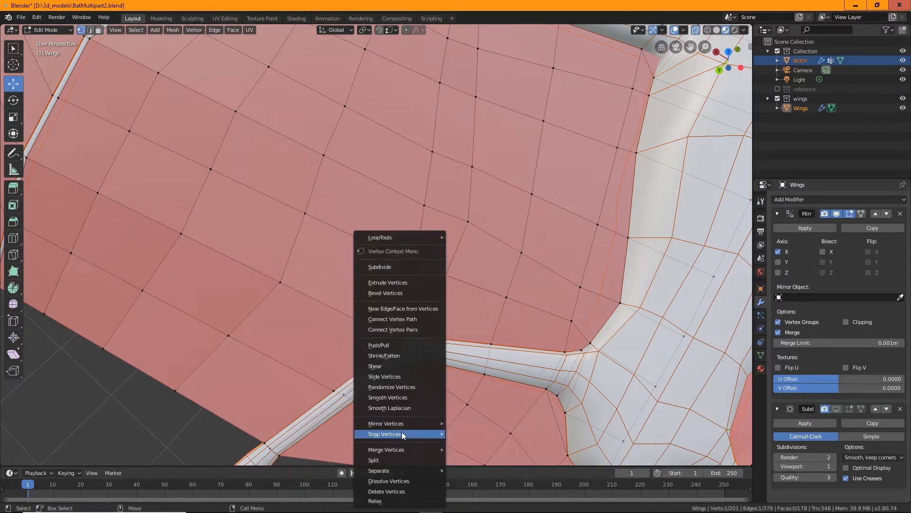
mouse_move(402, 449)
click(479, 392)
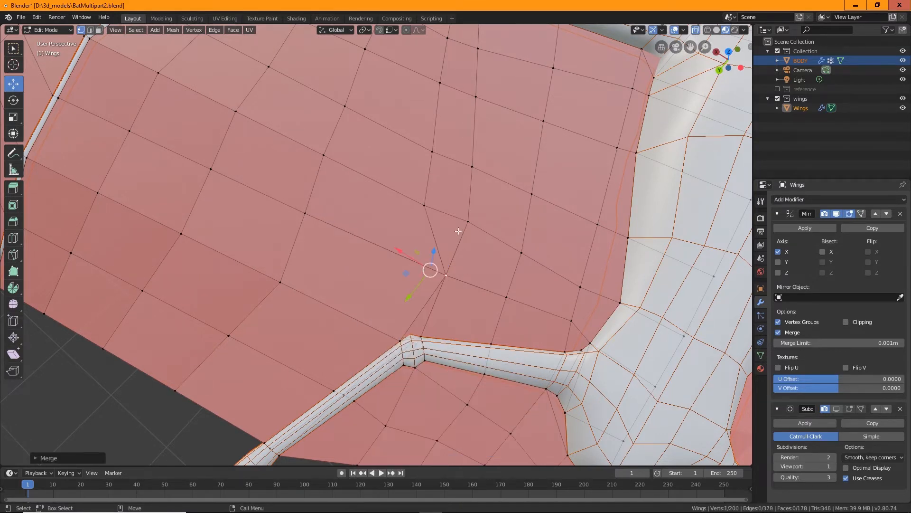
shift+click(424, 205)
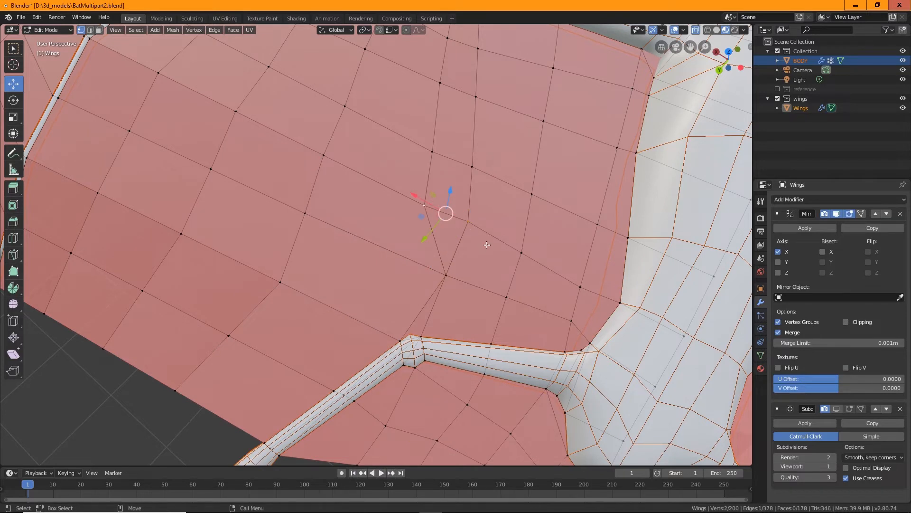
drag(451, 218, 497, 103)
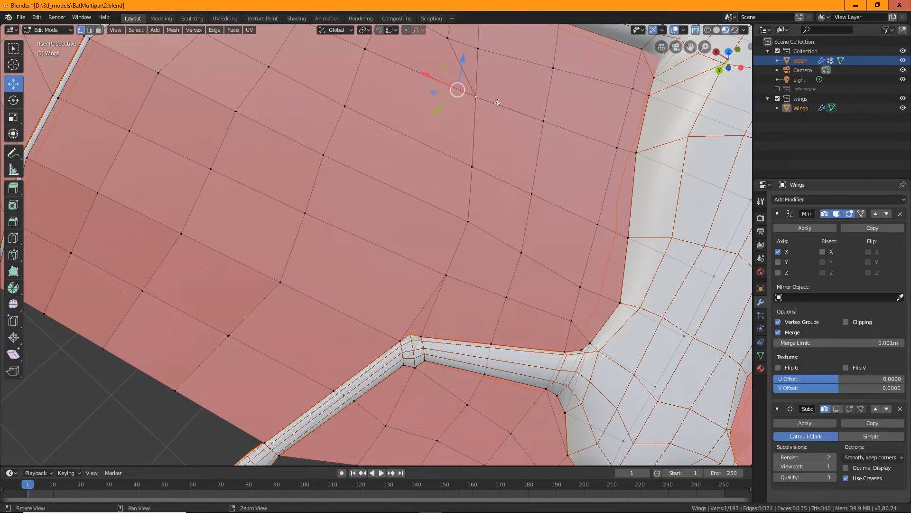
shift+middle_drag(497, 103, 504, 209)
Slide the merged vertices above the knee outward along the X axis, one by one, to form an evenly spaced column
drag(461, 172, 414, 103)
click(478, 180)
drag(447, 164, 418, 155)
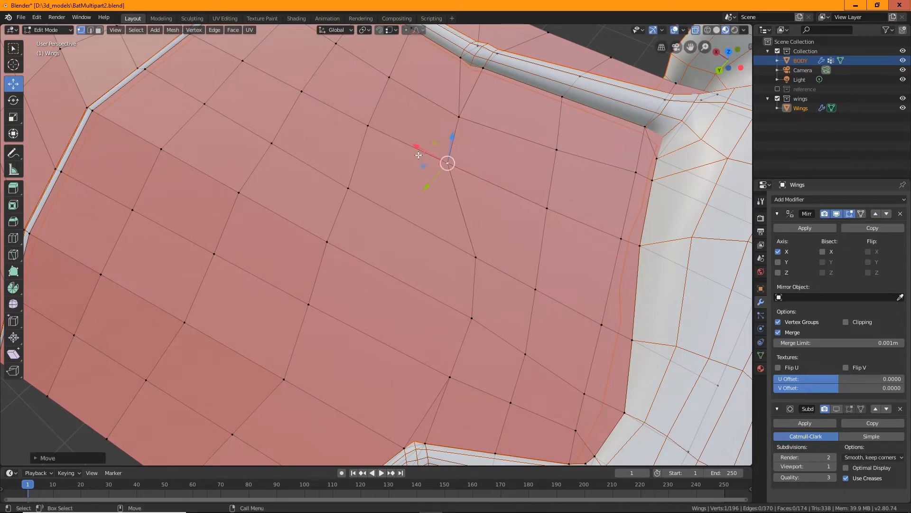
click(475, 257)
drag(450, 246, 414, 225)
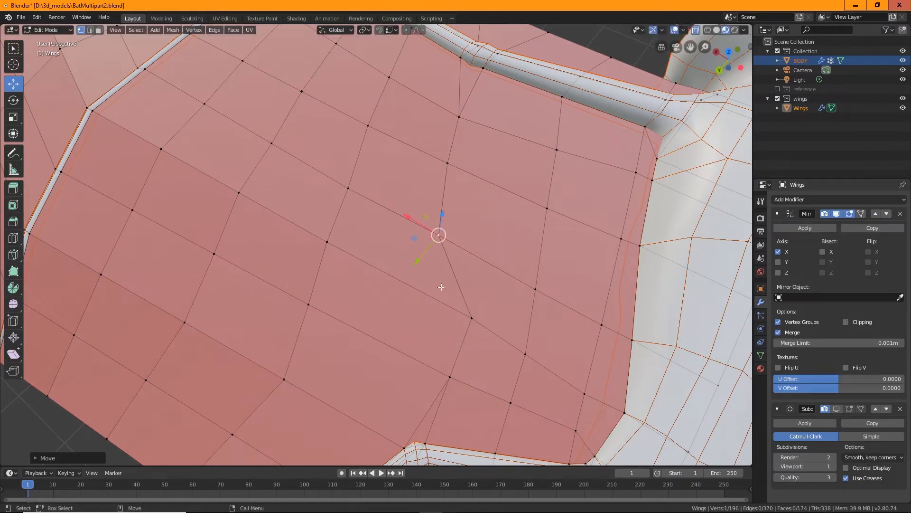
click(471, 318)
drag(452, 299, 405, 283)
click(451, 378)
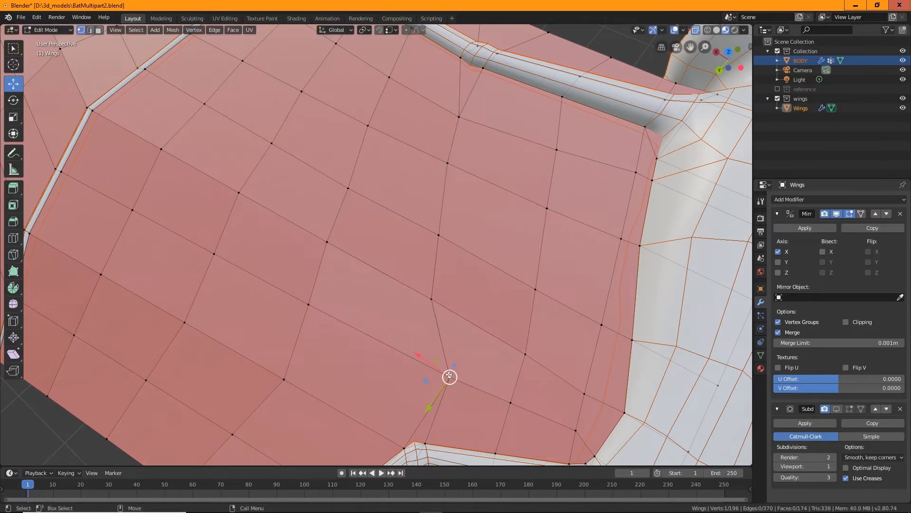
drag(420, 358, 391, 339)
Select the membrane vertex at the outer side of the knee and hide the body's collection to expose the wing mesh
shift+middle_drag(431, 379, 435, 277)
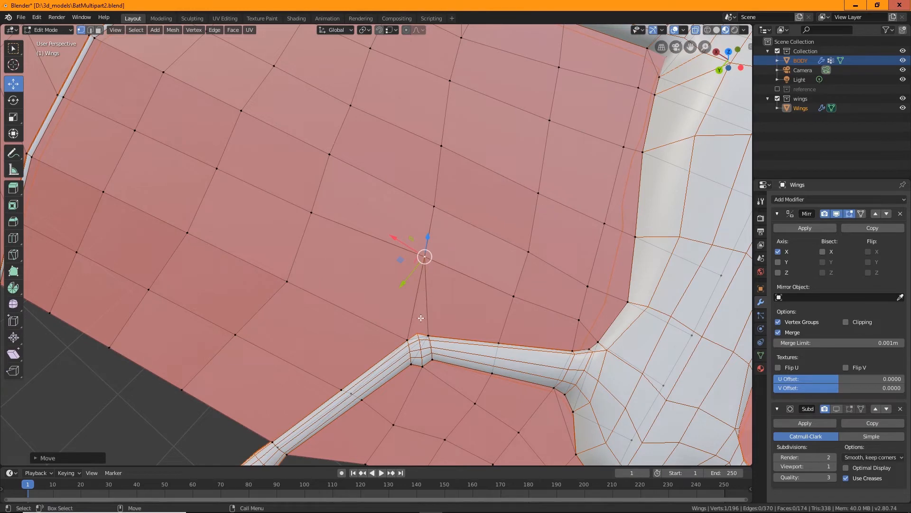
middle_drag(422, 326, 486, 383)
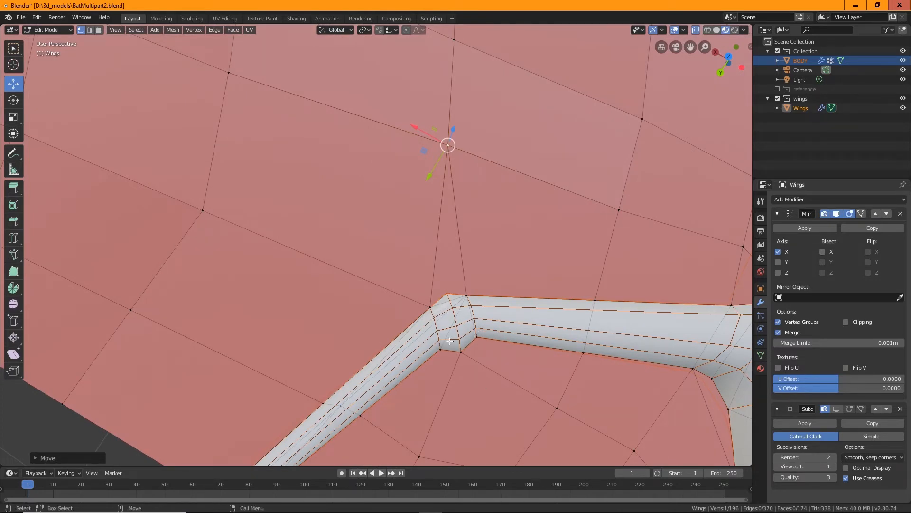
middle_drag(447, 356, 372, 253)
shift+right_click(372, 253)
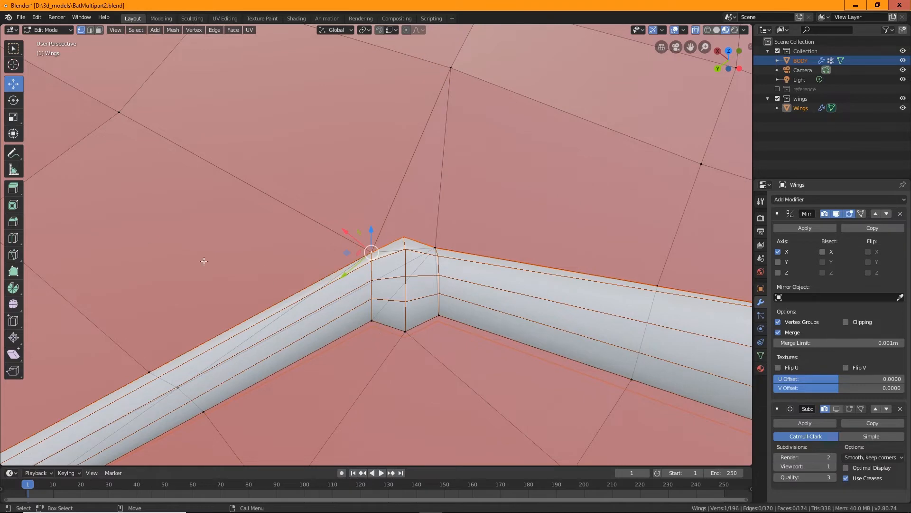
middle_drag(311, 299, 290, 283)
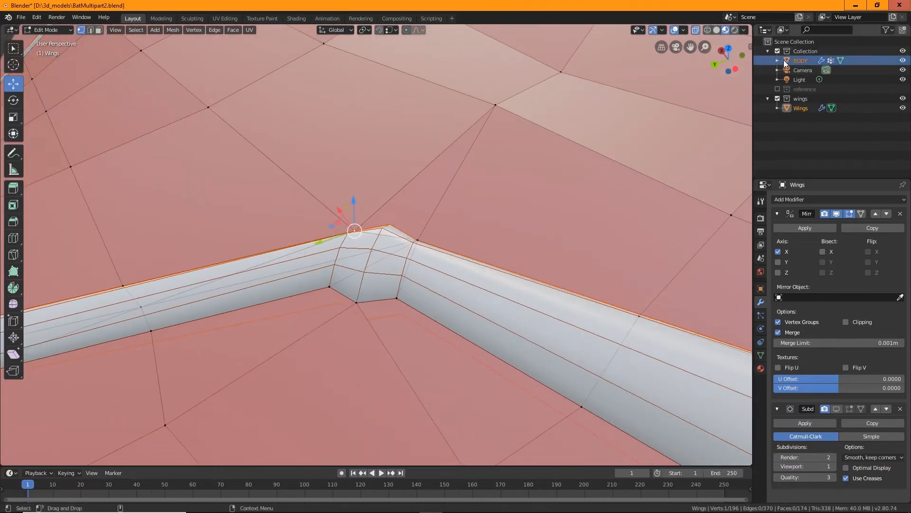
click(777, 50)
middle_drag(417, 304, 391, 287)
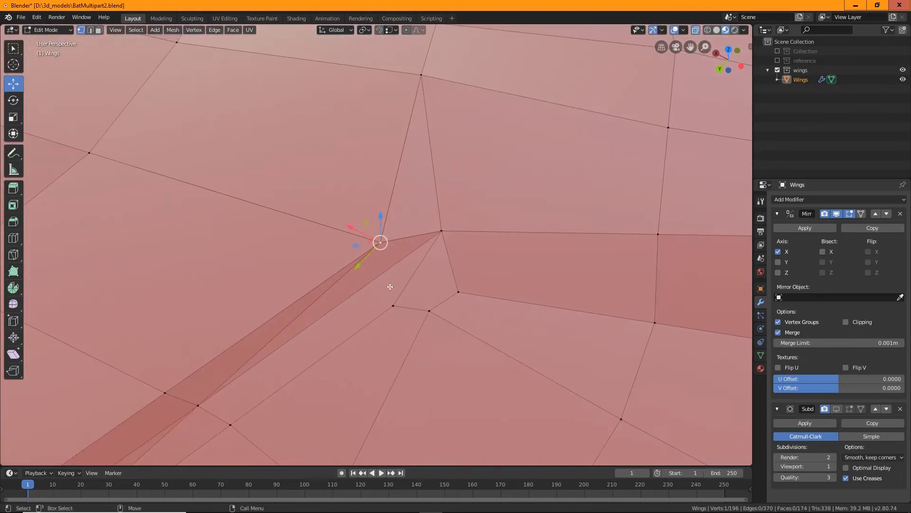
Knife-cut an edge from the outer knee vertex to the nearest membrane vertex below the knee
click(14, 255)
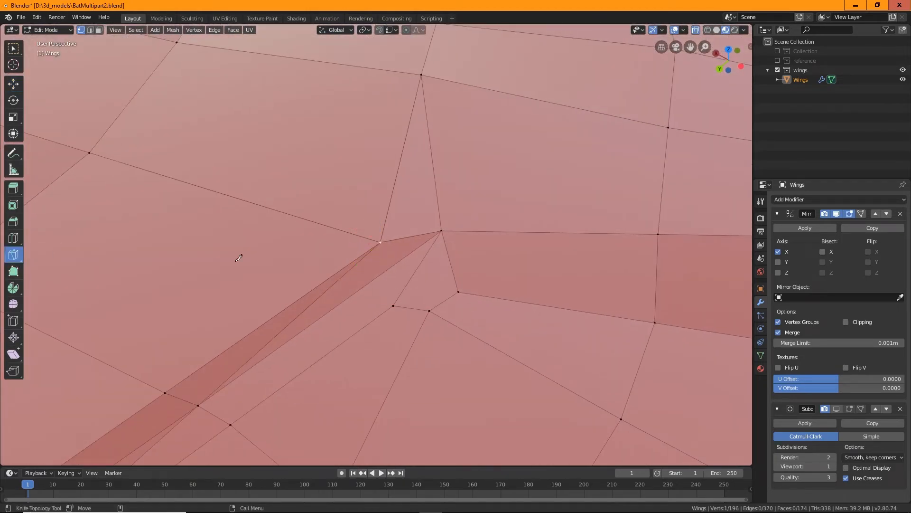
click(381, 241)
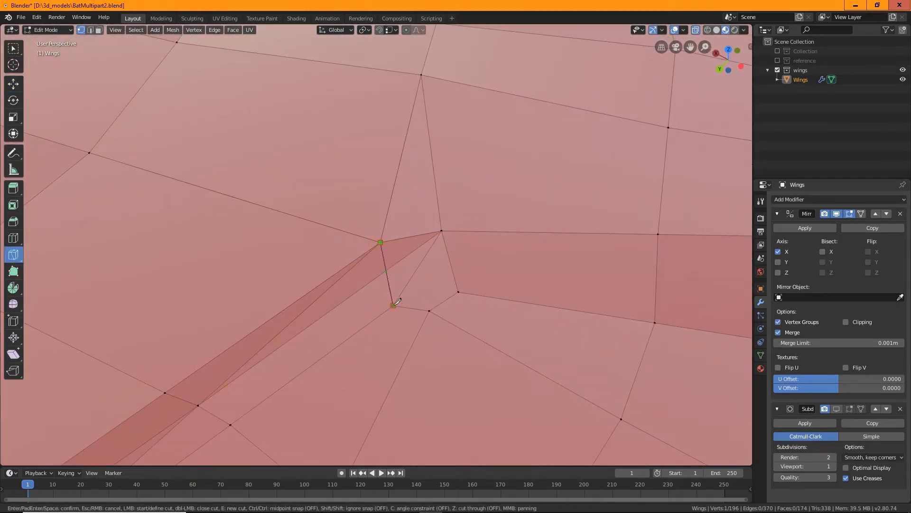
click(394, 305)
key(Return)
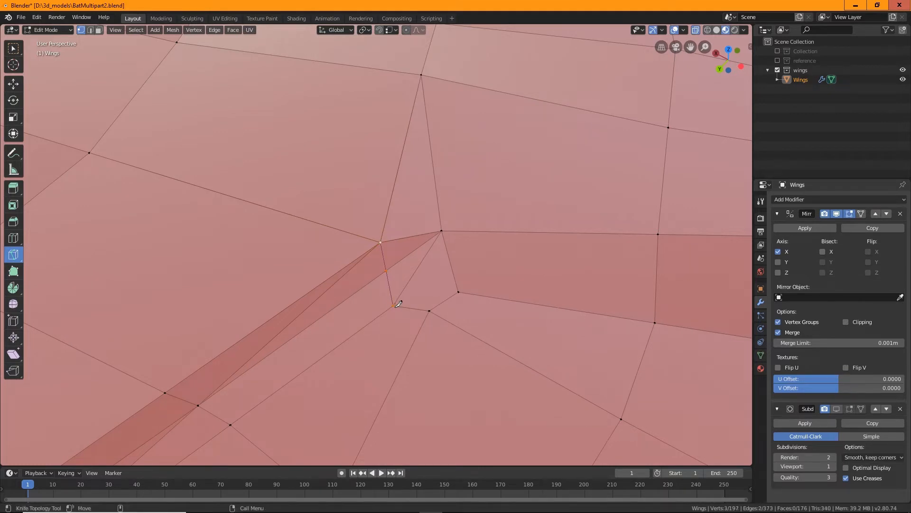
Knife-cut an edge across the small knee face, joining its lower outer vertex to the opposite vertex on the inner side
click(396, 303)
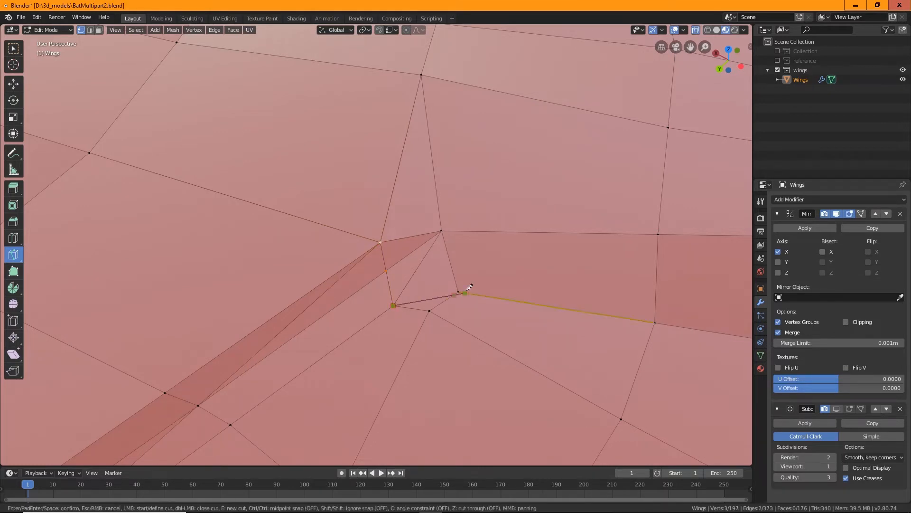
click(459, 292)
key(Return)
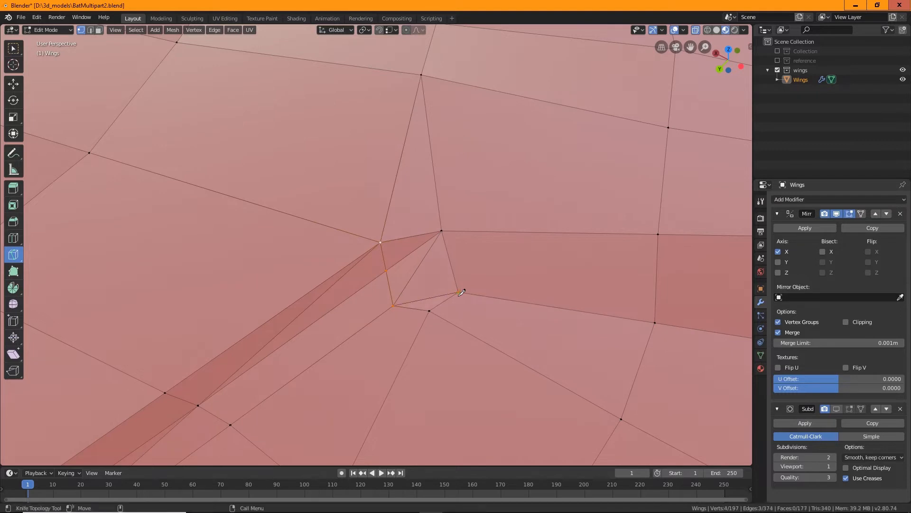
Dissolve the diagonal edge that splits the small face at the knee
click(13, 49)
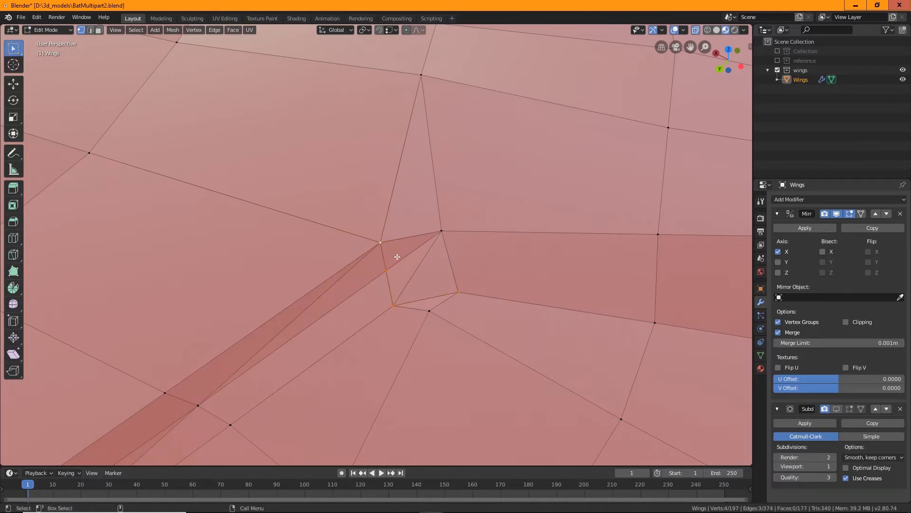
click(90, 30)
click(416, 269)
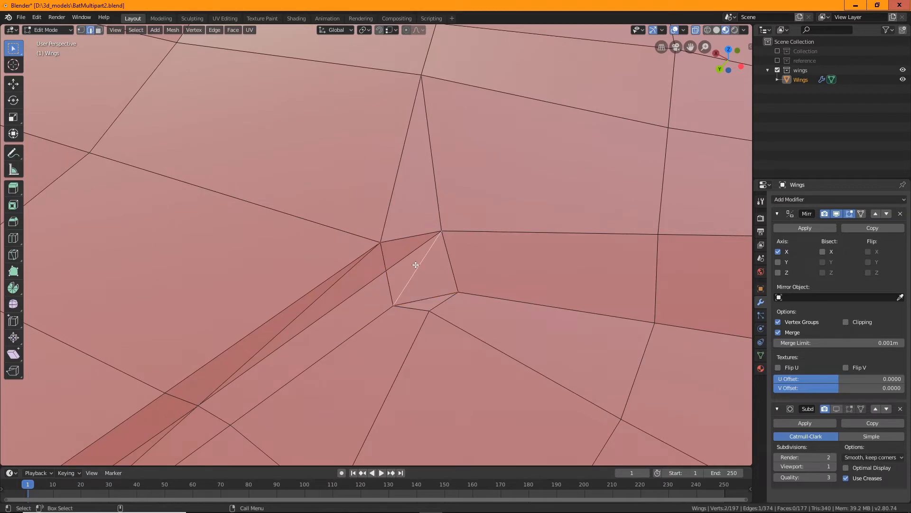
right_click(415, 264)
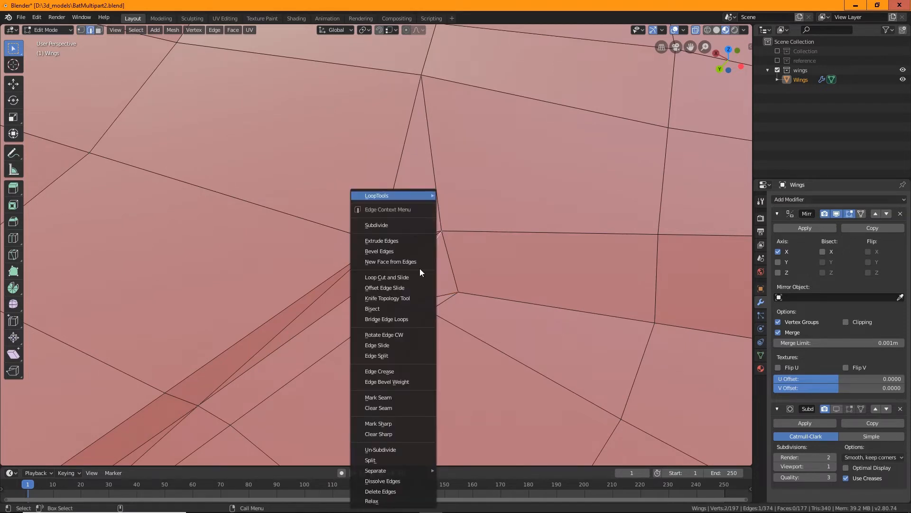
click(386, 481)
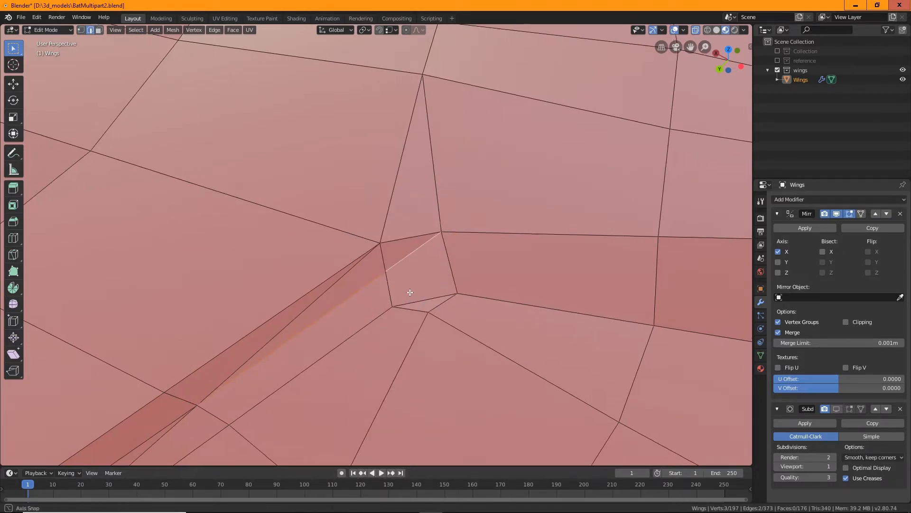
Dissolve the redundant thin edges in the narrow membrane strip running outward from the knee to leave clean quads
middle_drag(410, 293, 331, 270)
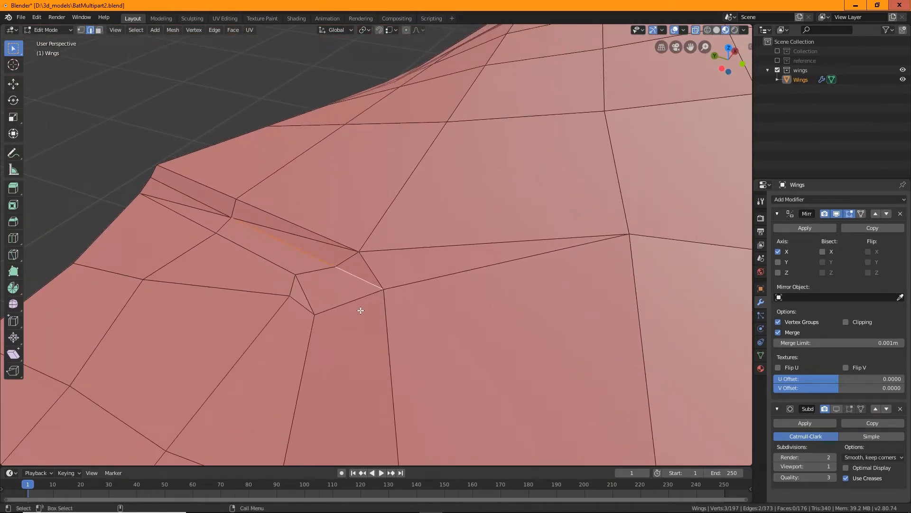
key(ctrl+x)
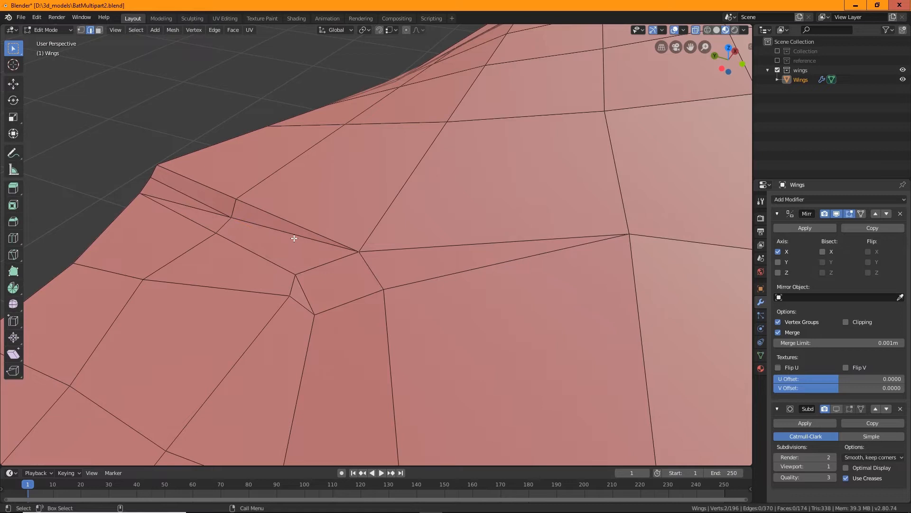
click(293, 234)
key(ctrl+x)
alt+click(206, 214)
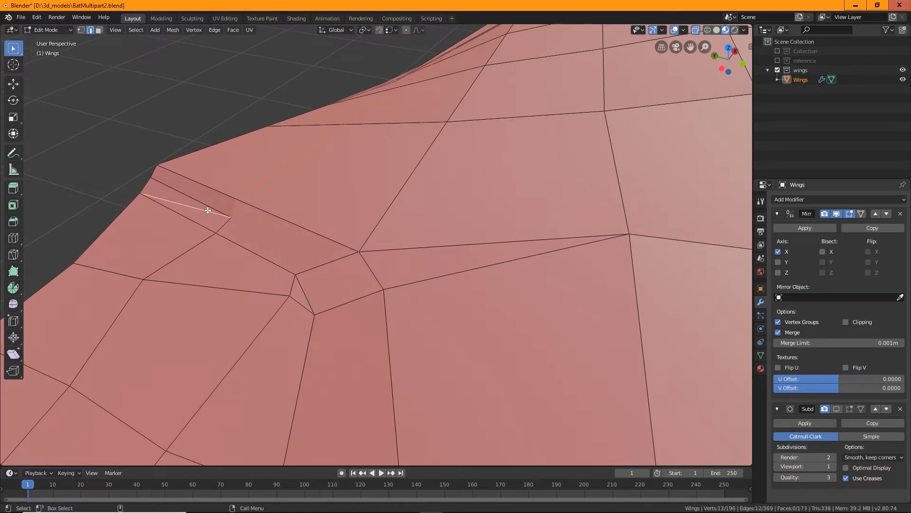
click(208, 210)
key(ctrl+x)
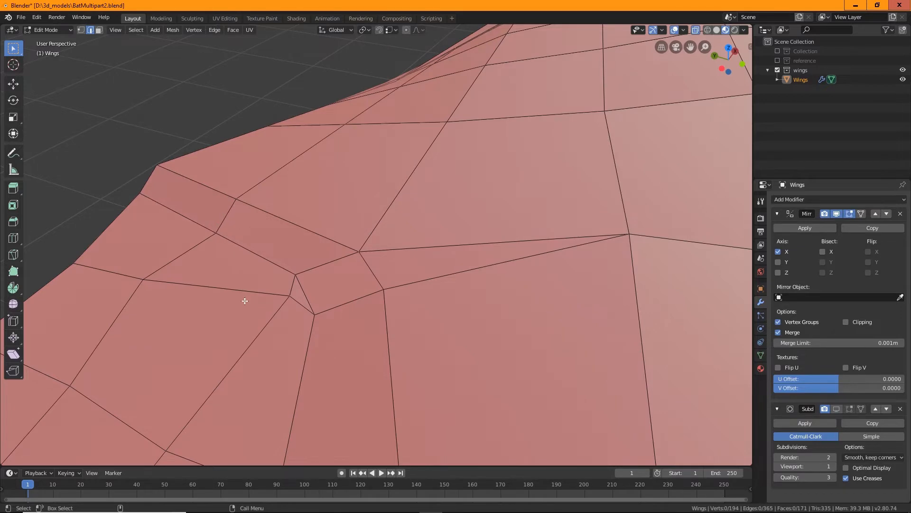
Raise the membrane vertex one row above the knee along the Z axis to smooth the dip in the surface
middle_drag(245, 301, 637, 176)
middle_drag(494, 283, 447, 227)
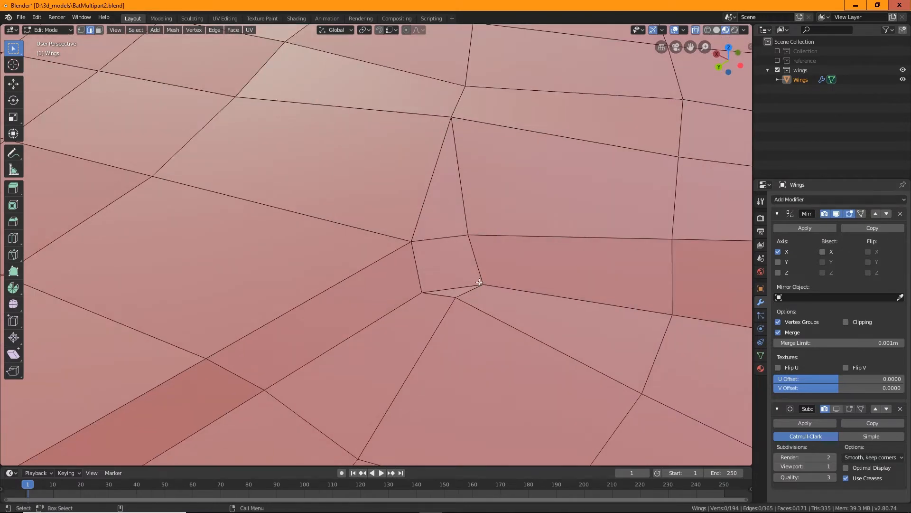
middle_drag(465, 293, 493, 246)
scroll(427, 309, down, 4)
middle_drag(427, 309, 423, 359)
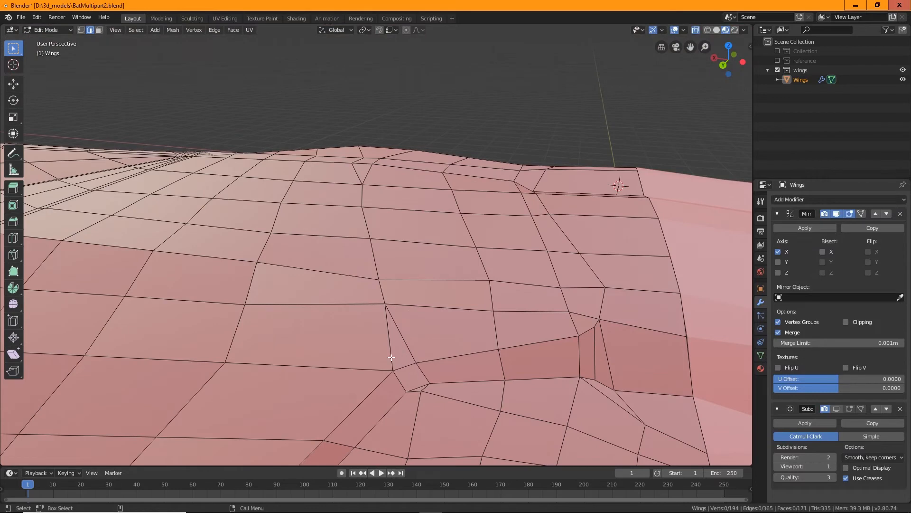
middle_drag(411, 341, 489, 288)
click(504, 312)
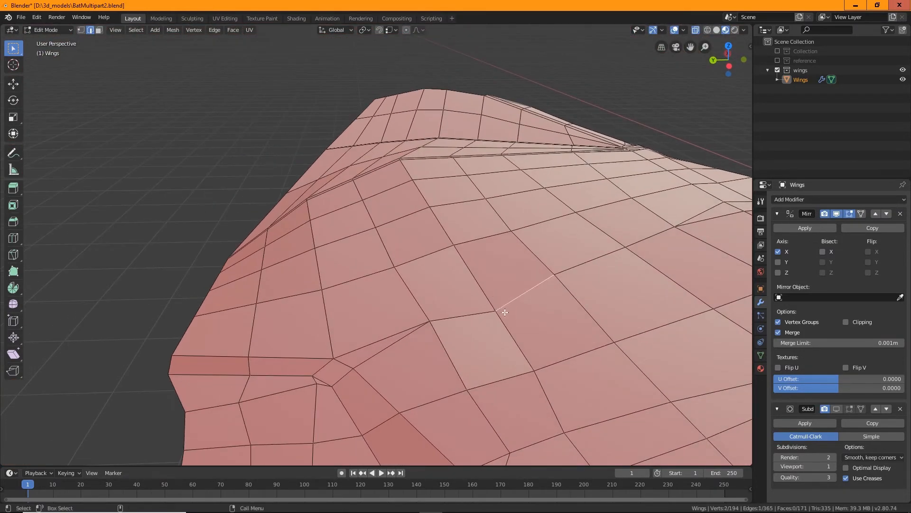
click(81, 30)
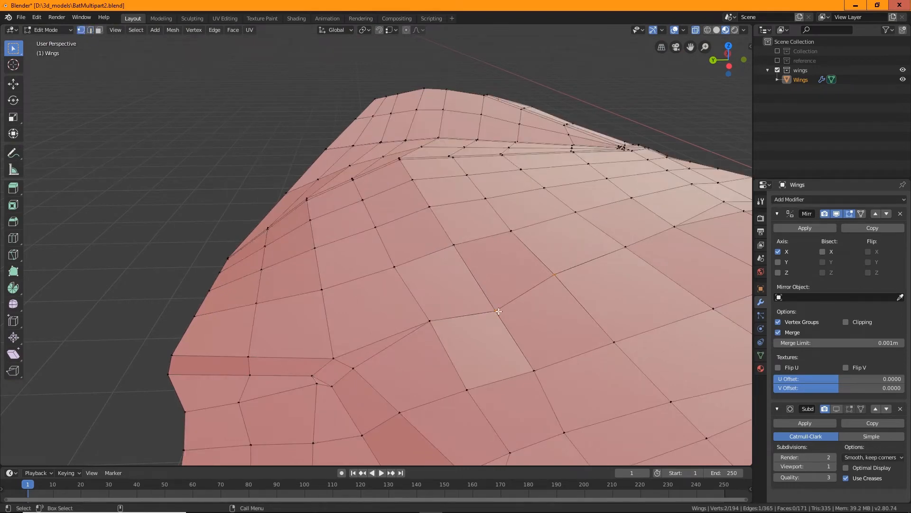
key(shift+space)
key(g)
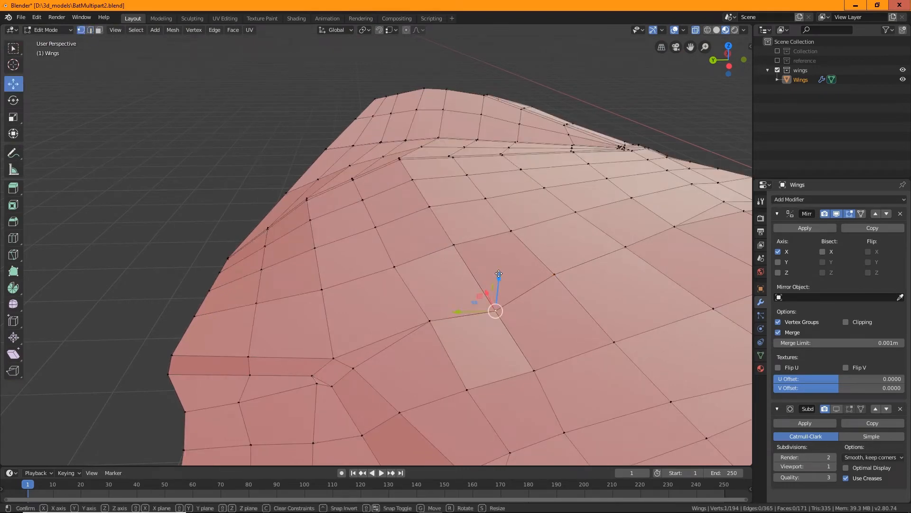
drag(501, 281, 493, 267)
middle_drag(494, 267, 373, 304)
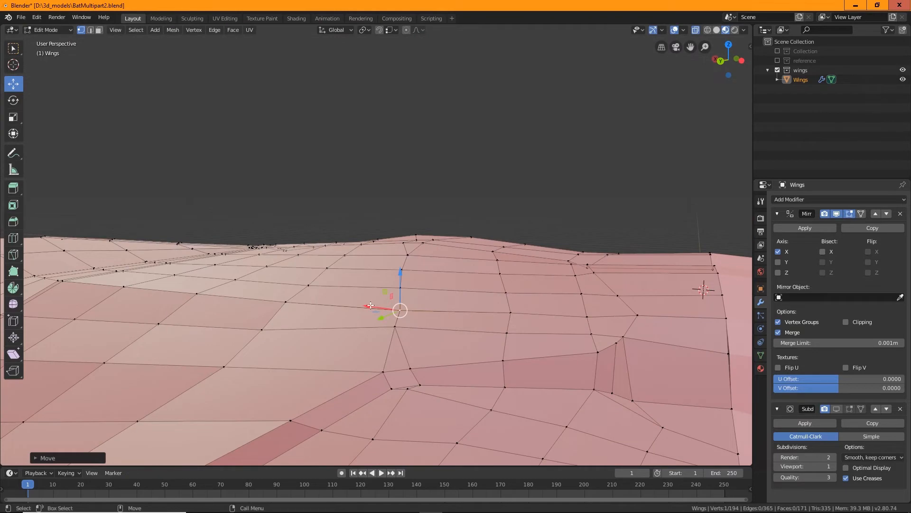
drag(396, 276, 393, 262)
Examine the membrane layout and the closely spaced vertices at the inner end of the leg fold
middle_drag(515, 253, 423, 385)
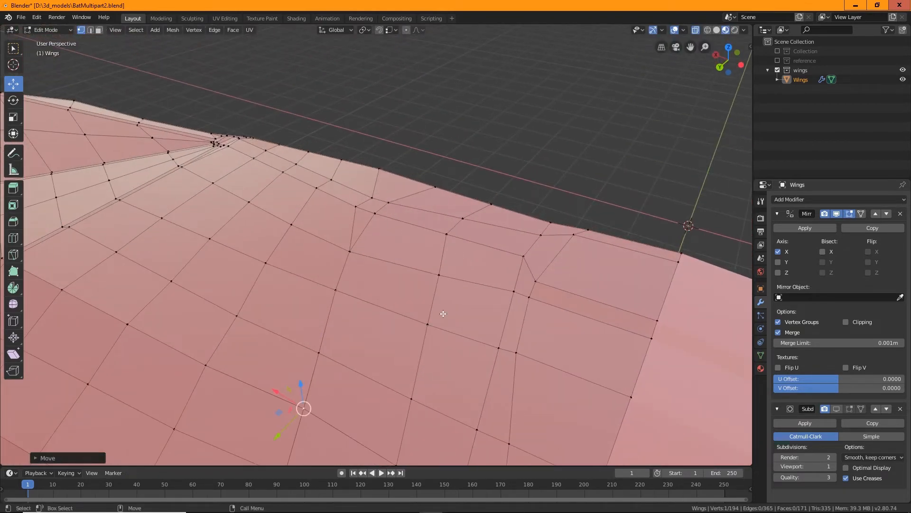
middle_drag(443, 313, 378, 338)
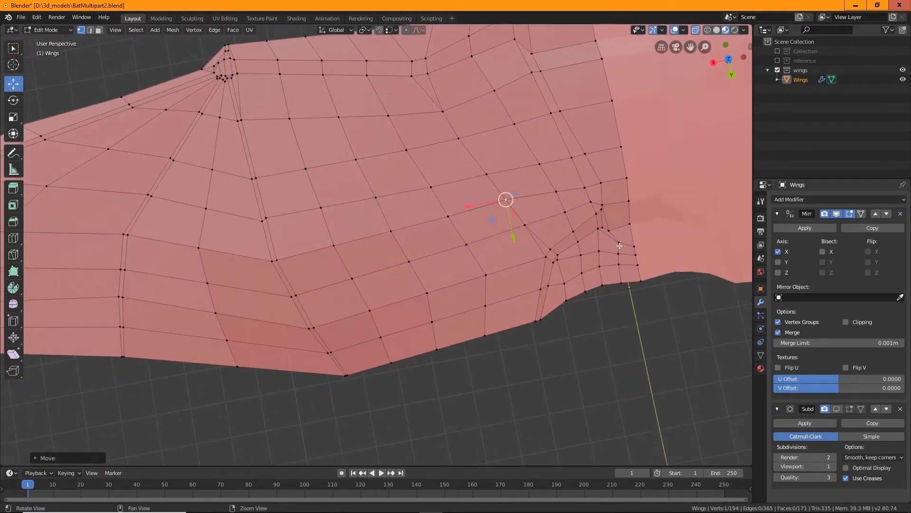
middle_drag(633, 248, 468, 236)
scroll(496, 257, up, 4)
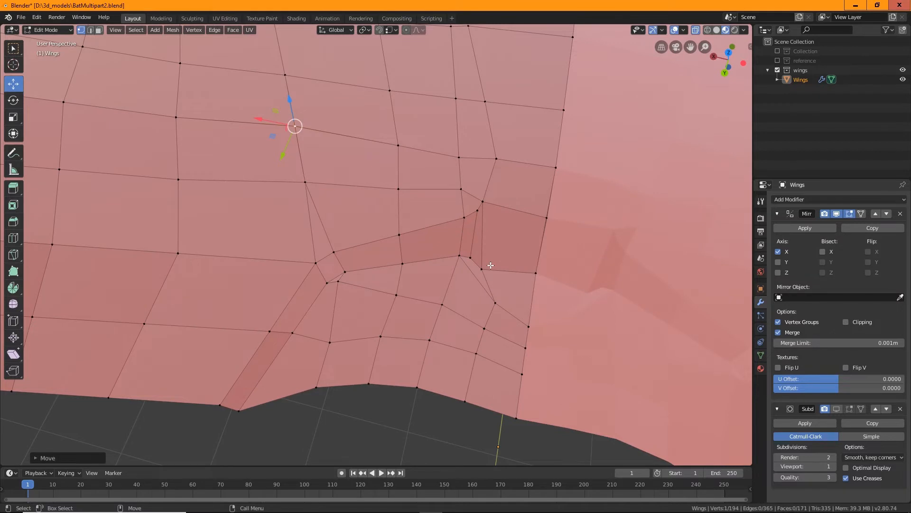
click(478, 208)
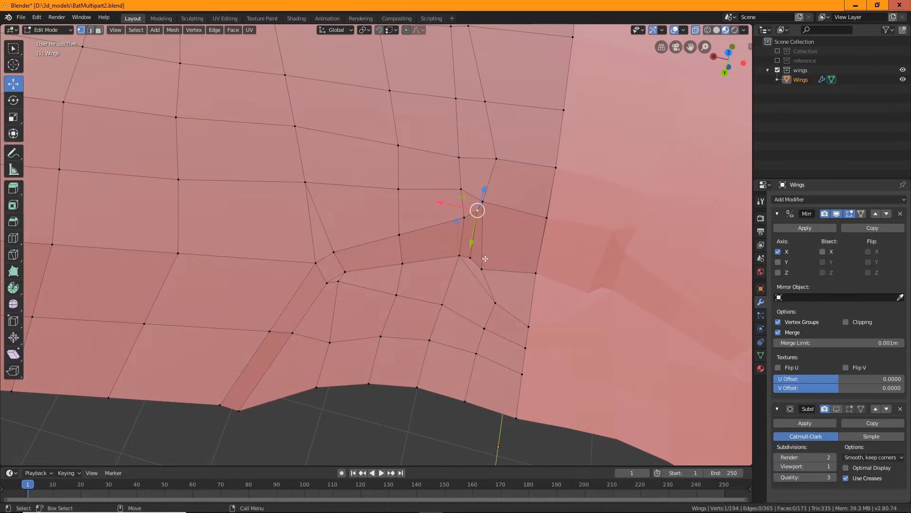
click(470, 258)
middle_drag(528, 283, 490, 247)
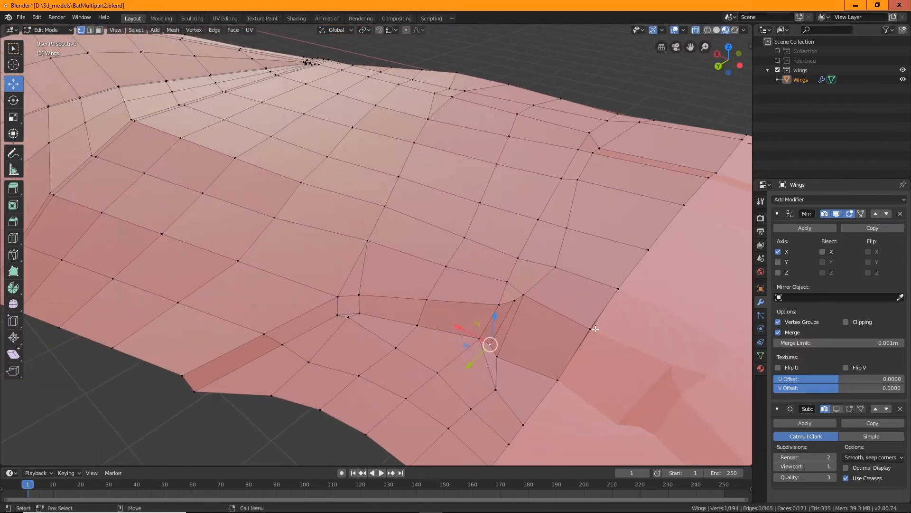
Move the centre-seam vertex beside the inner leg fold along the X axis toward the mirror line to close the gap
click(589, 329)
key(KP_Decimal)
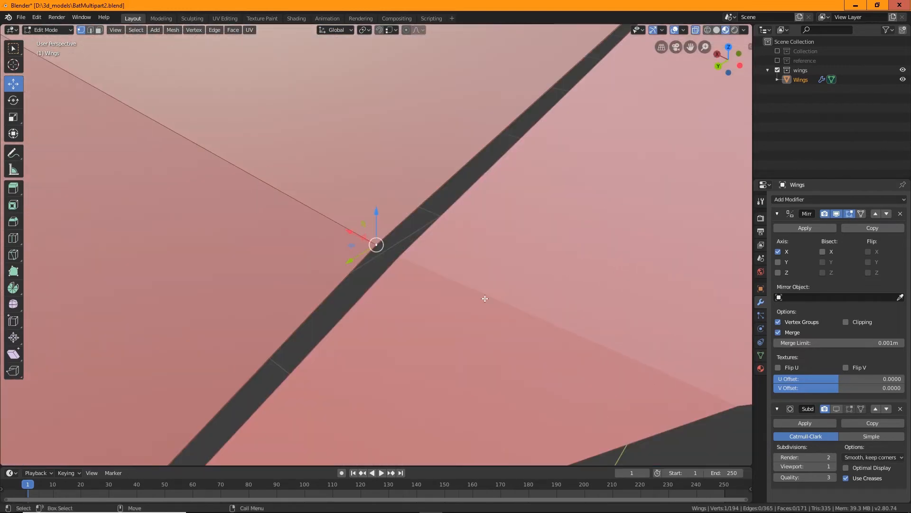
middle_drag(486, 299, 490, 257)
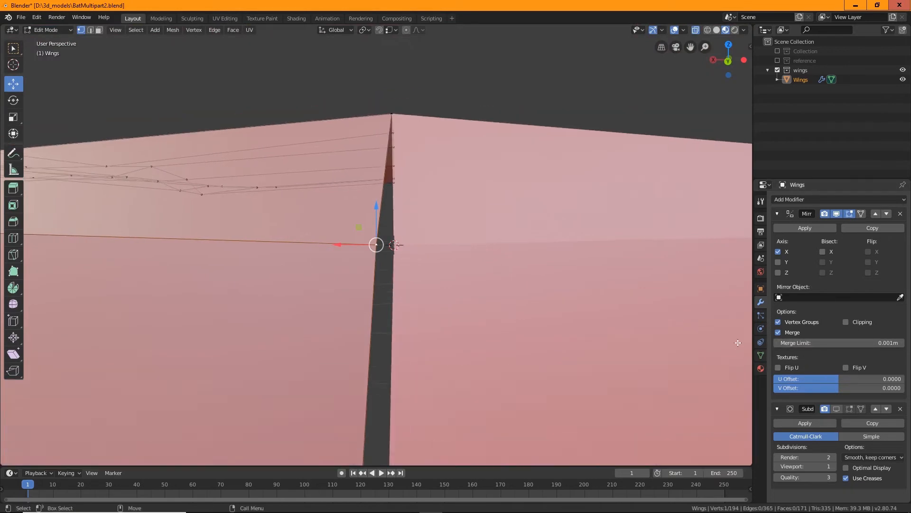
click(839, 408)
click(852, 408)
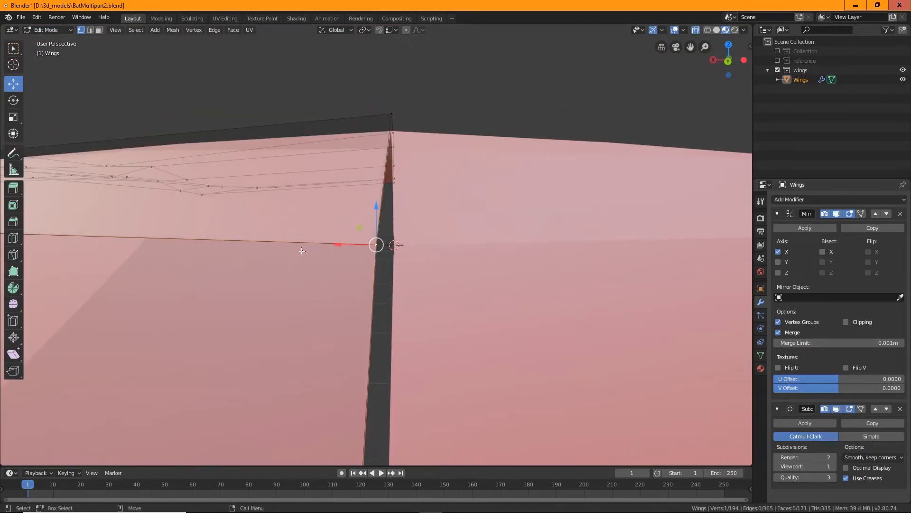
drag(335, 243, 345, 243)
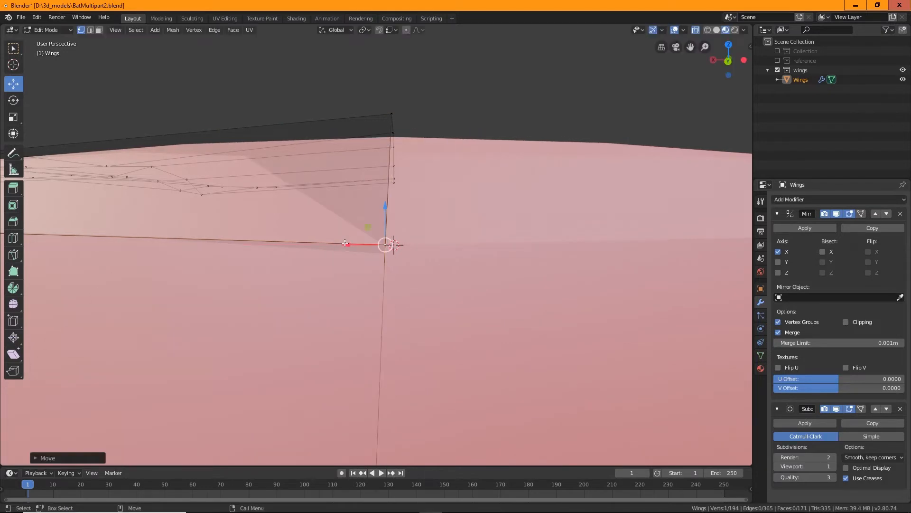
click(861, 408)
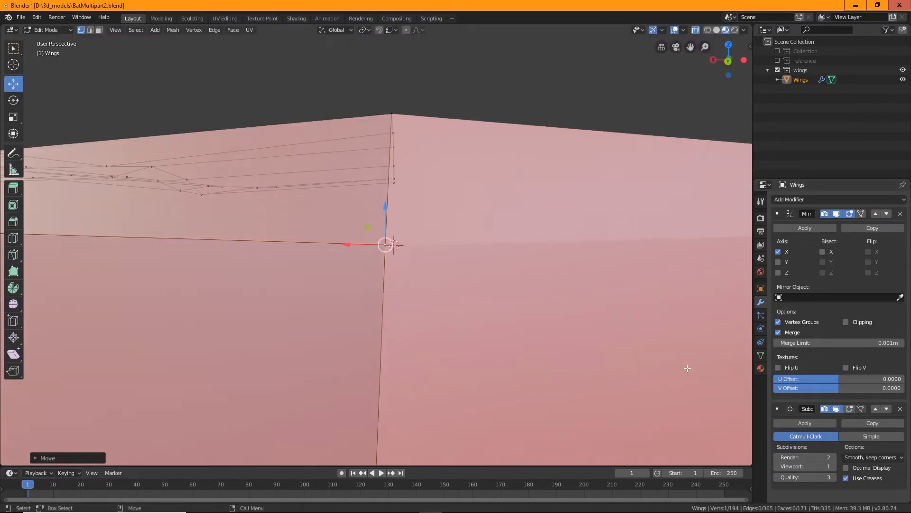
Clear the selection and inspect the wing mesh from the centre seam out to the wing tip
middle_drag(447, 291, 449, 347)
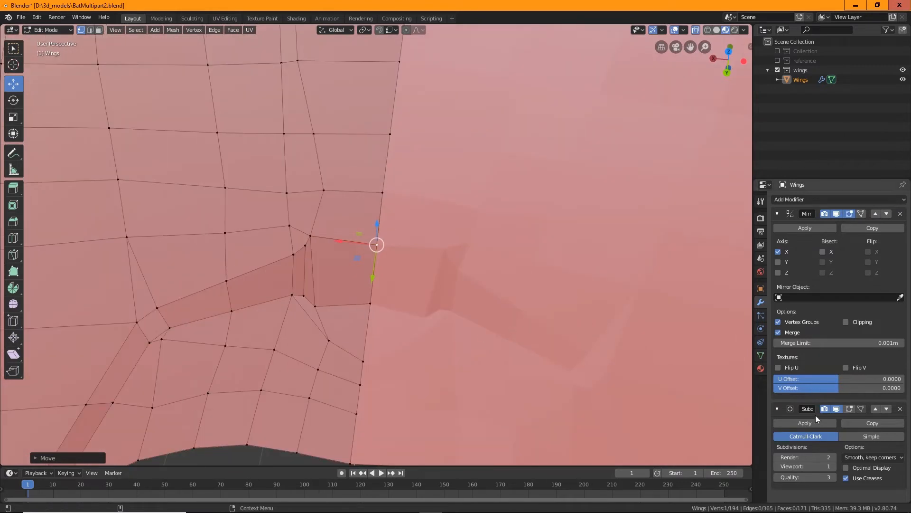
middle_drag(525, 313, 585, 236)
key(alt+a)
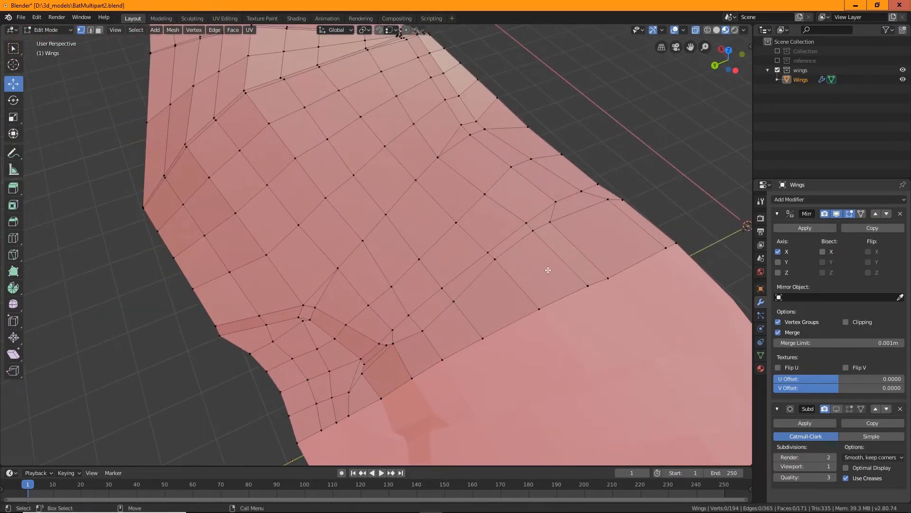
middle_drag(548, 270, 432, 301)
middle_drag(556, 306, 413, 342)
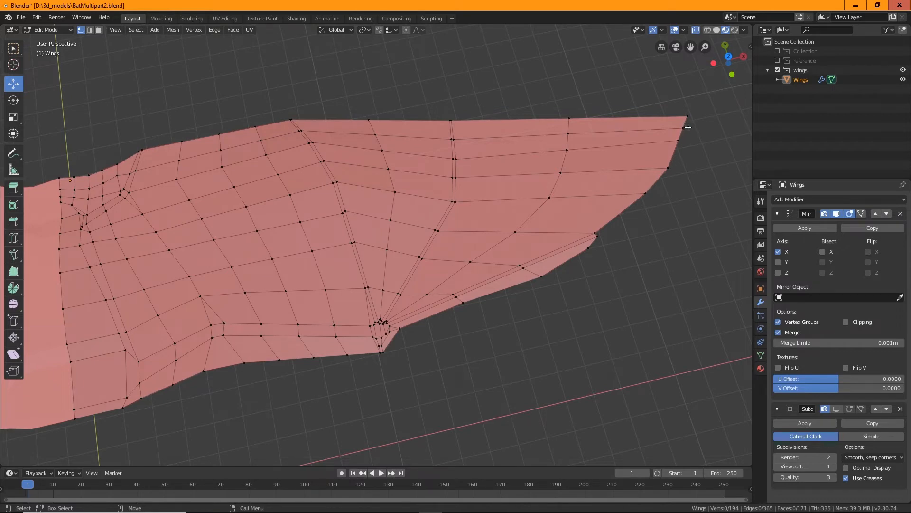
middle_drag(682, 143, 483, 247)
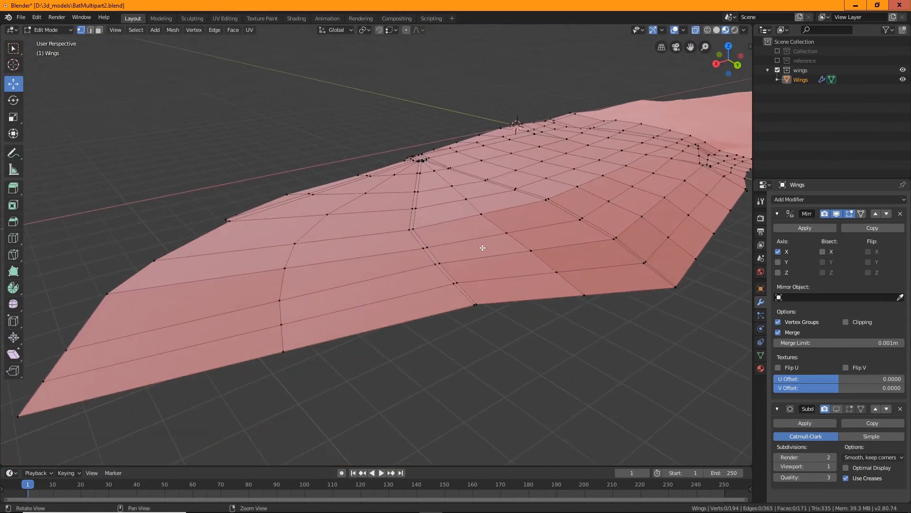
middle_drag(429, 262, 358, 219)
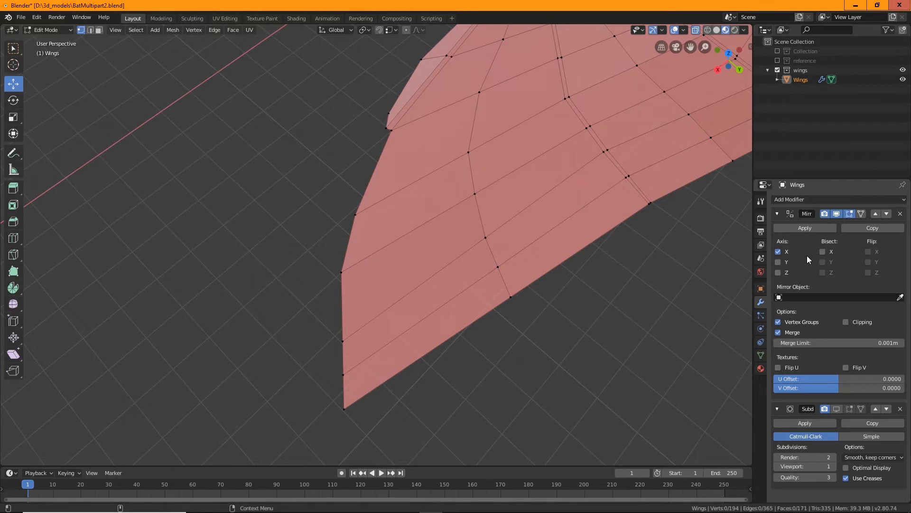
Display the Subdivision modifier in Edit Mode and extrude the five outer boundary edges between the wing-tip finger joint and the tip
click(849, 408)
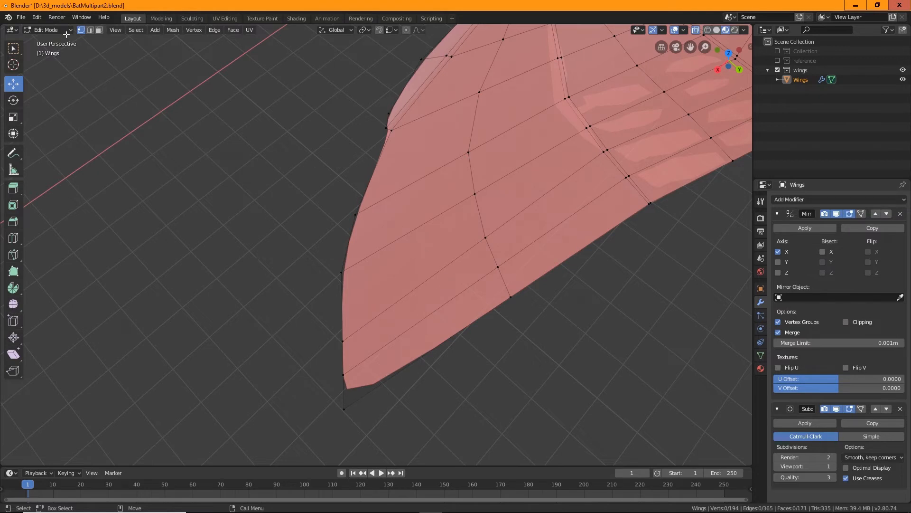
click(90, 30)
click(373, 170)
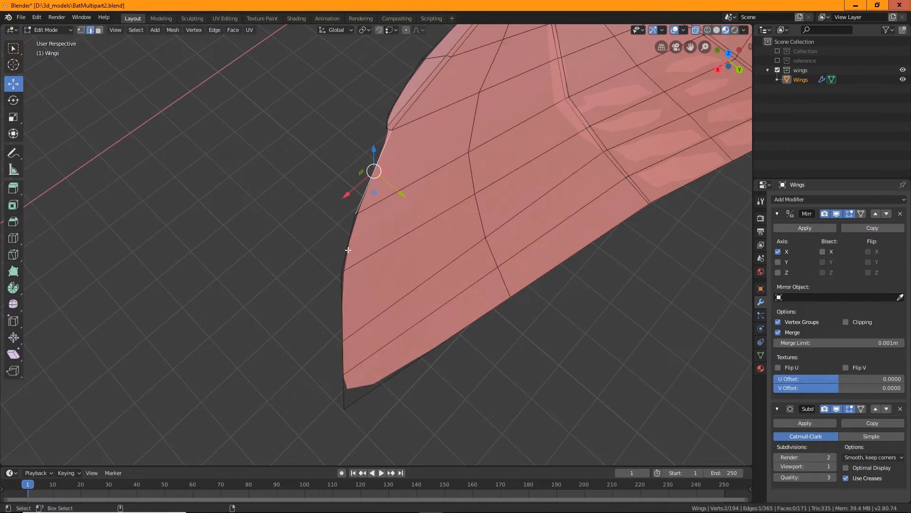
shift+click(348, 249)
shift+click(337, 299)
shift+click(343, 360)
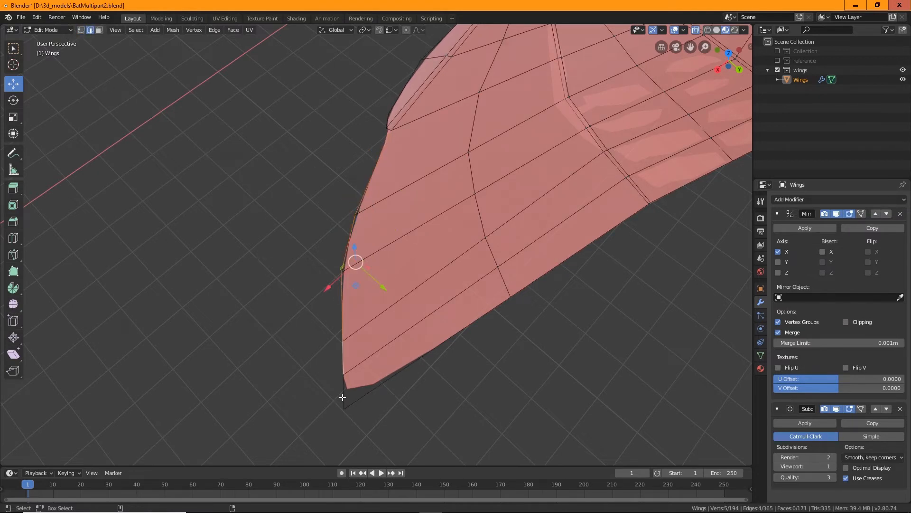
shift+click(342, 397)
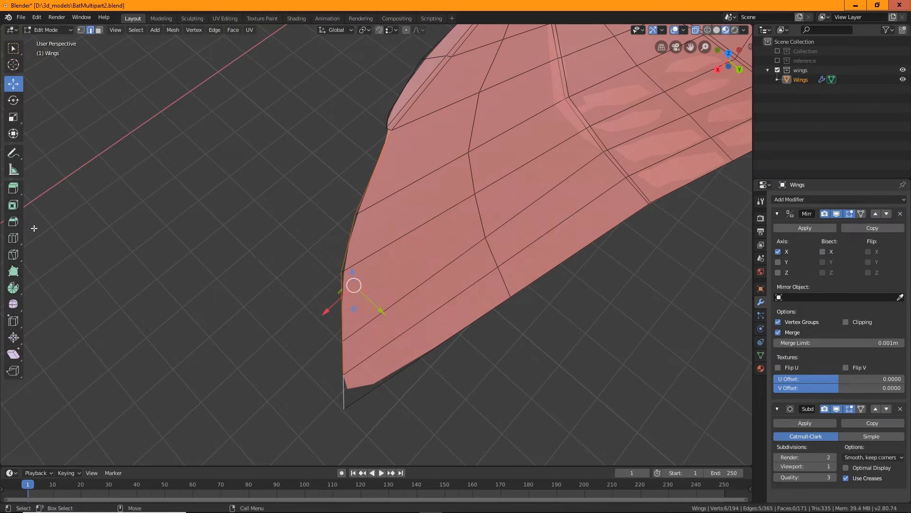
click(15, 193)
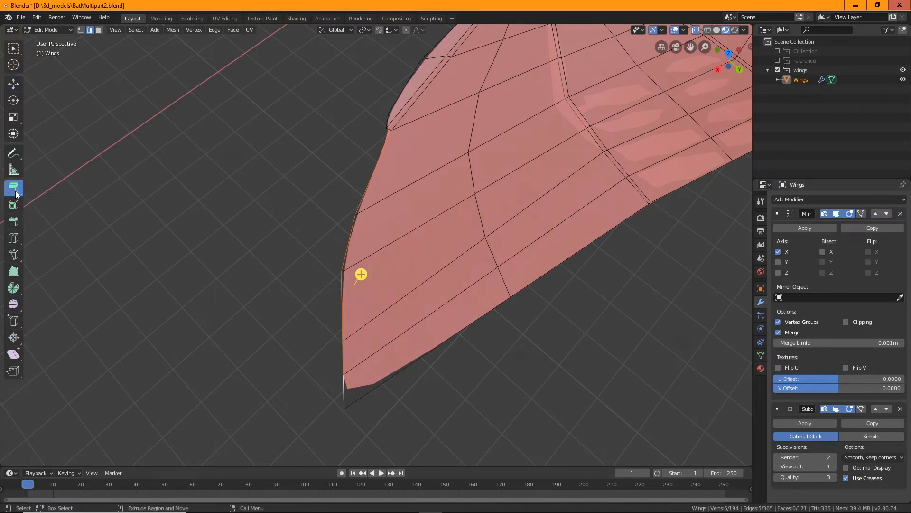
drag(360, 273, 357, 274)
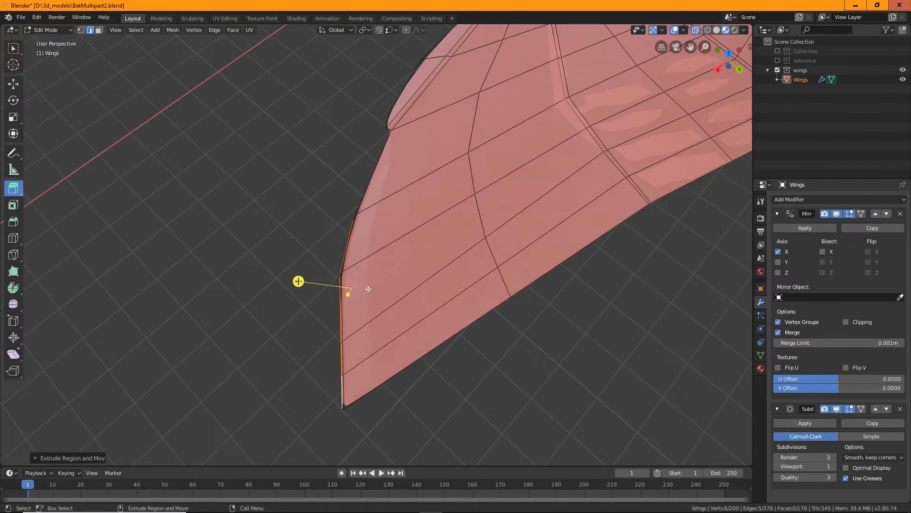
Move the extruded outer edges outward along the X and Y axes to form a narrow strip
click(13, 84)
drag(326, 311, 322, 314)
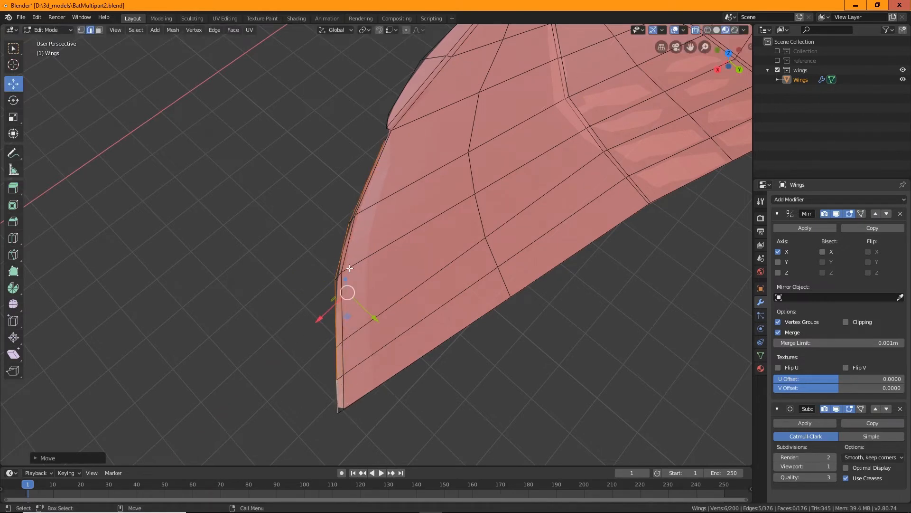
drag(382, 322, 436, 281)
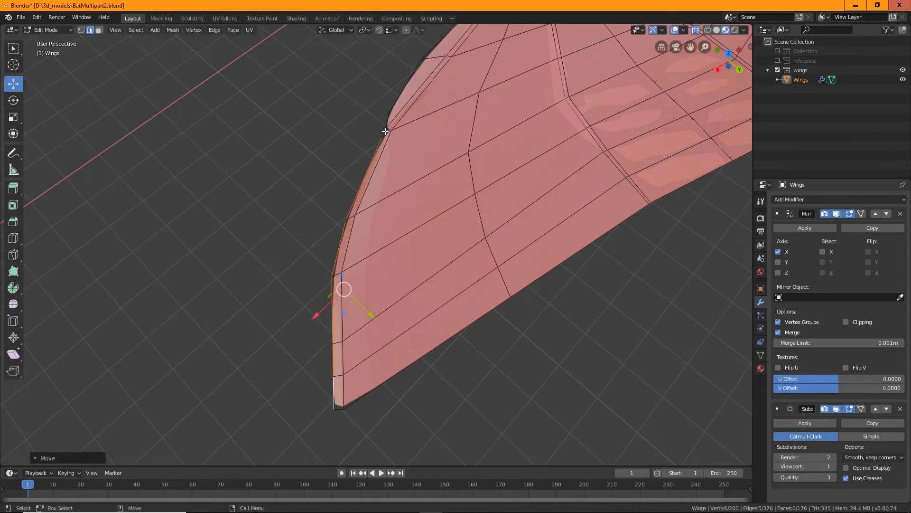
Show the collection containing the bat's body and examine the new strip's inner end against the finger bones
middle_drag(462, 215, 491, 198)
shift+middle_drag(427, 154, 429, 261)
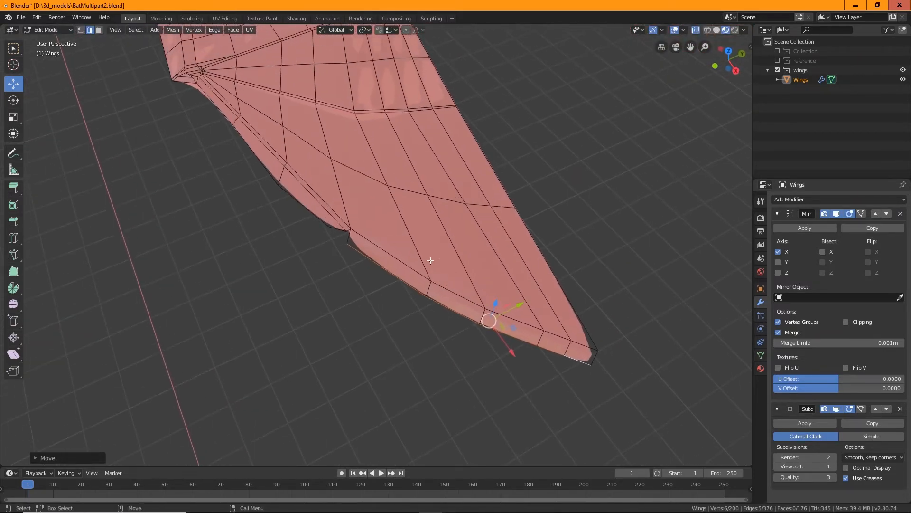
scroll(406, 252, up, 4)
scroll(405, 252, up, 4)
middle_drag(262, 226, 288, 225)
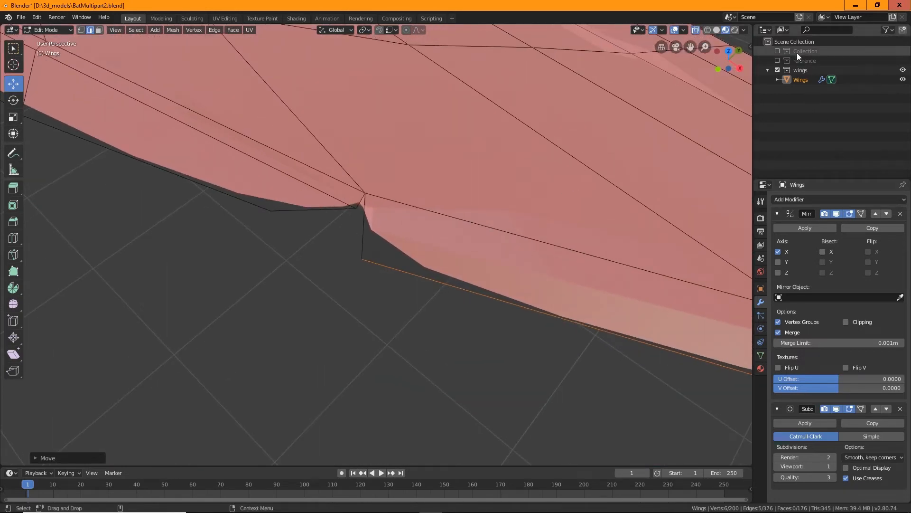
click(778, 50)
middle_drag(456, 251, 482, 270)
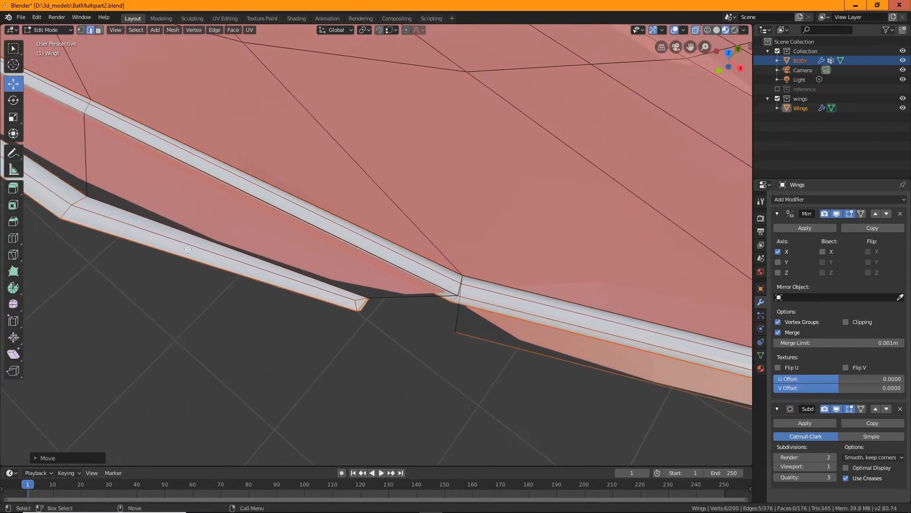
middle_drag(243, 271, 319, 311)
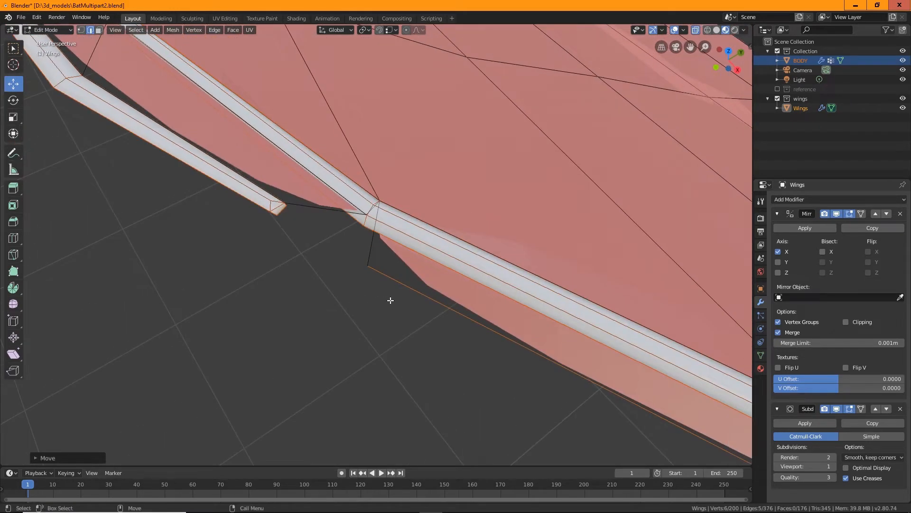
middle_drag(389, 301, 358, 266)
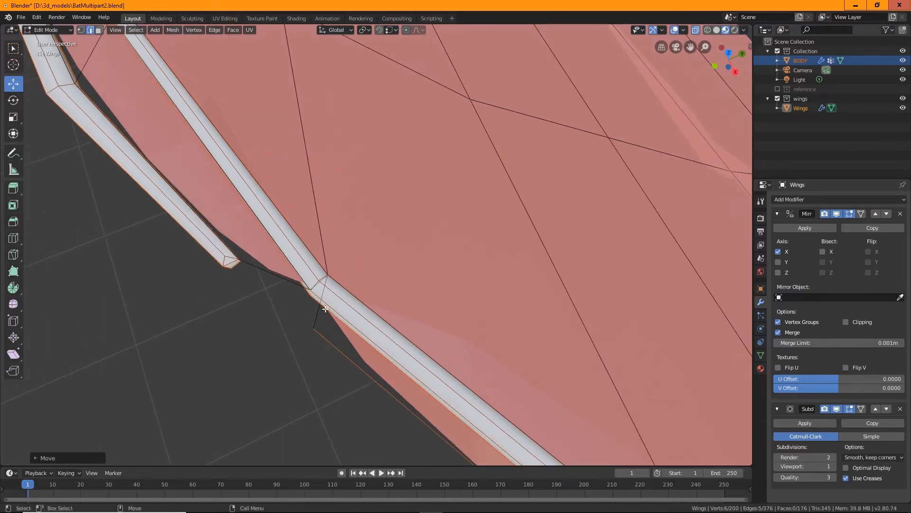
Turn on snapping and merge the strip's loose inner end vertex into the membrane vertex at the finger joint
click(379, 30)
click(81, 30)
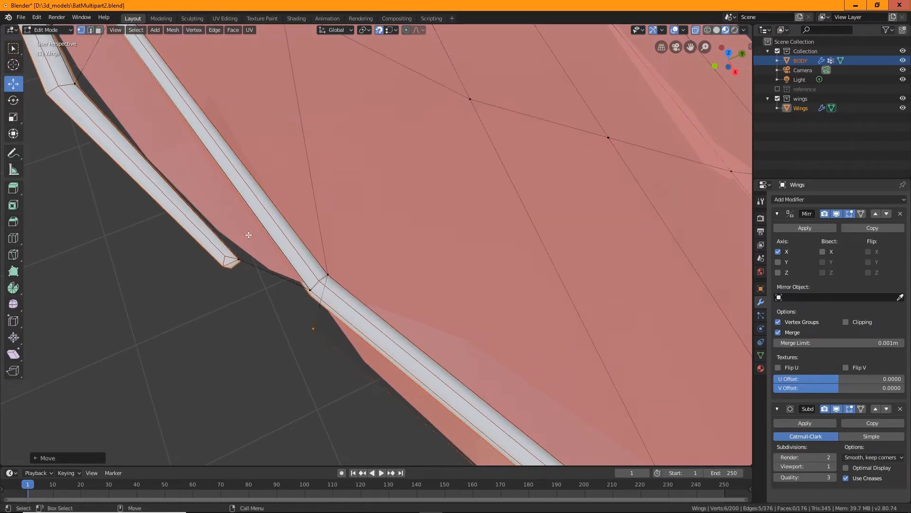
click(315, 330)
shift+click(312, 290)
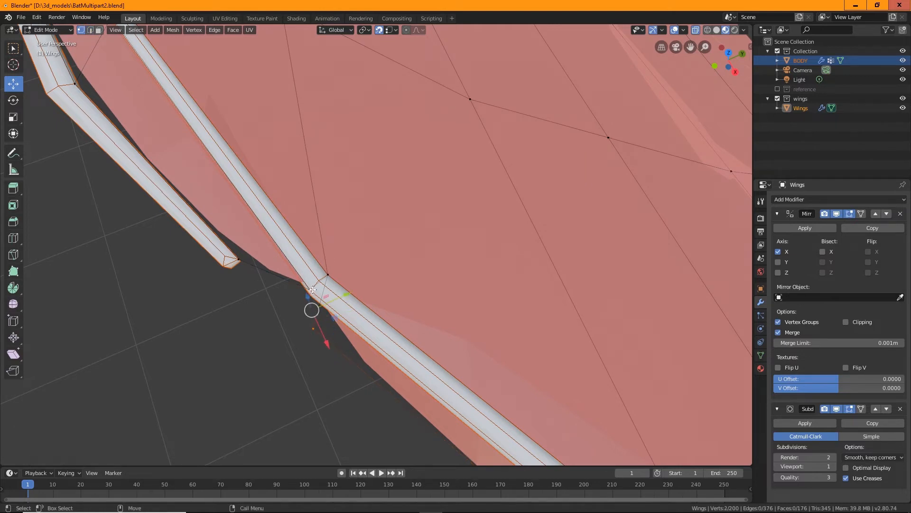
right_click(312, 290)
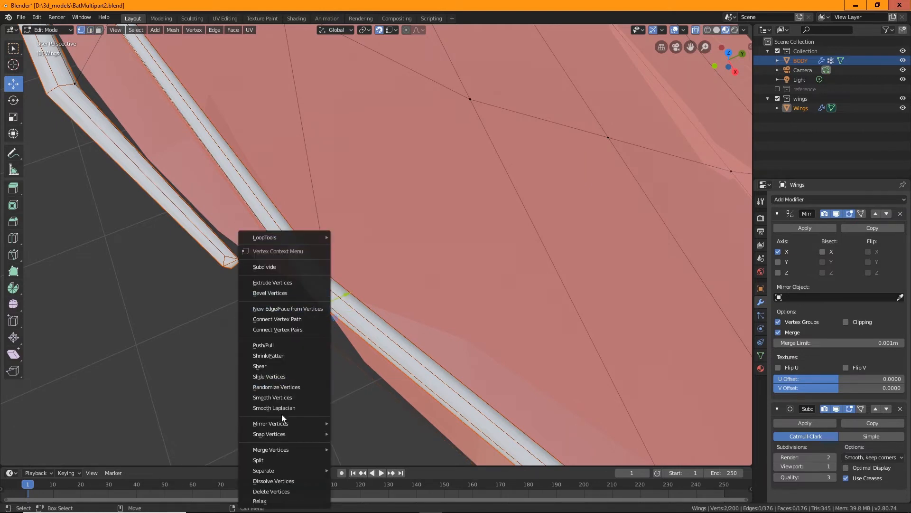
mouse_move(299, 448)
click(372, 404)
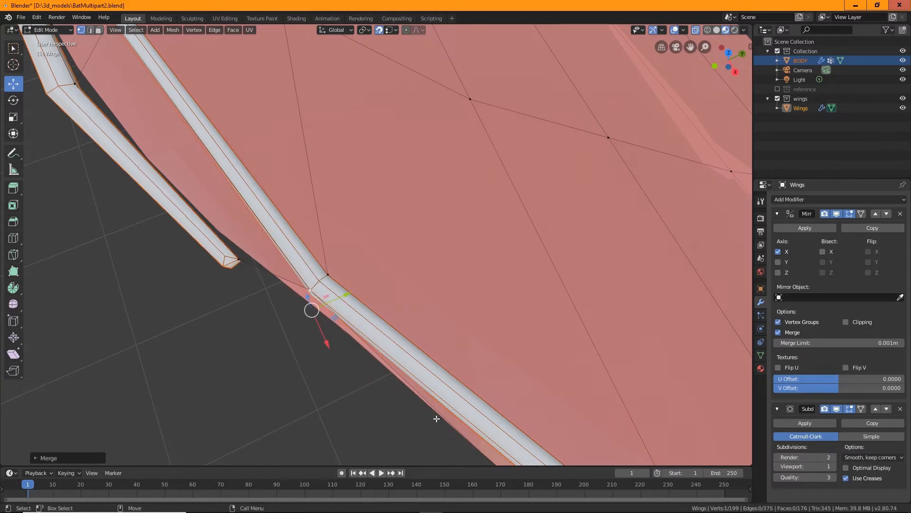
Snap the strip's outer vertices onto the finger bone's bends and move the next outer vertex closer to the bone
middle_drag(326, 335, 428, 379)
click(428, 379)
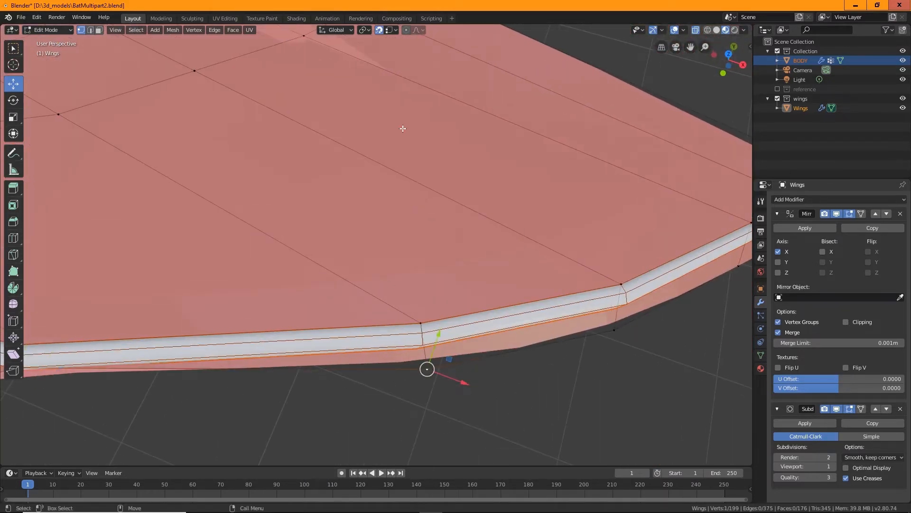
drag(427, 369, 522, 357)
middle_drag(612, 327, 511, 342)
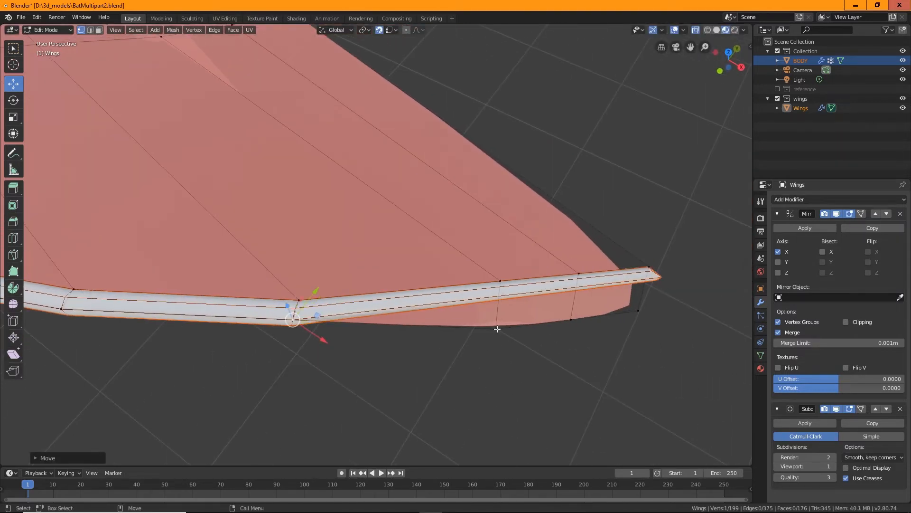
key(g)
click(510, 318)
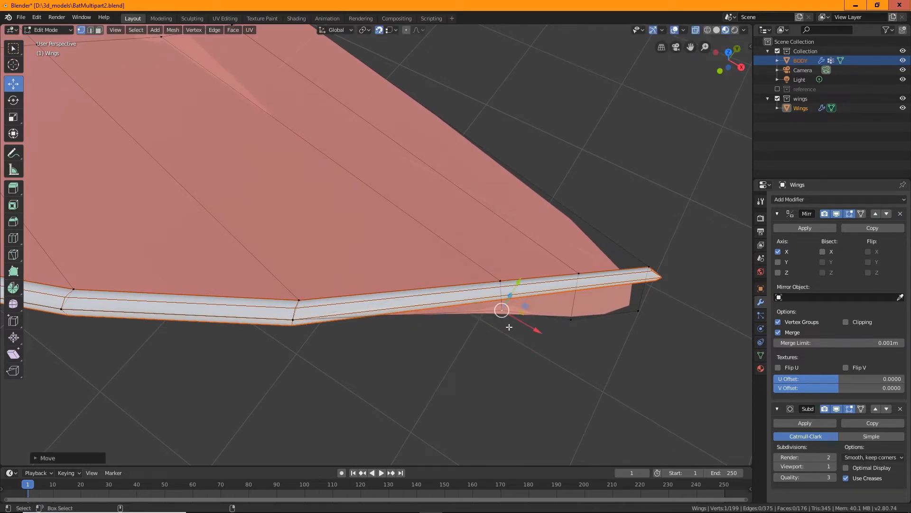
Snap the strip's outermost corner vertex onto the end of the finger bone at the wing tip
middle_drag(558, 356, 498, 325)
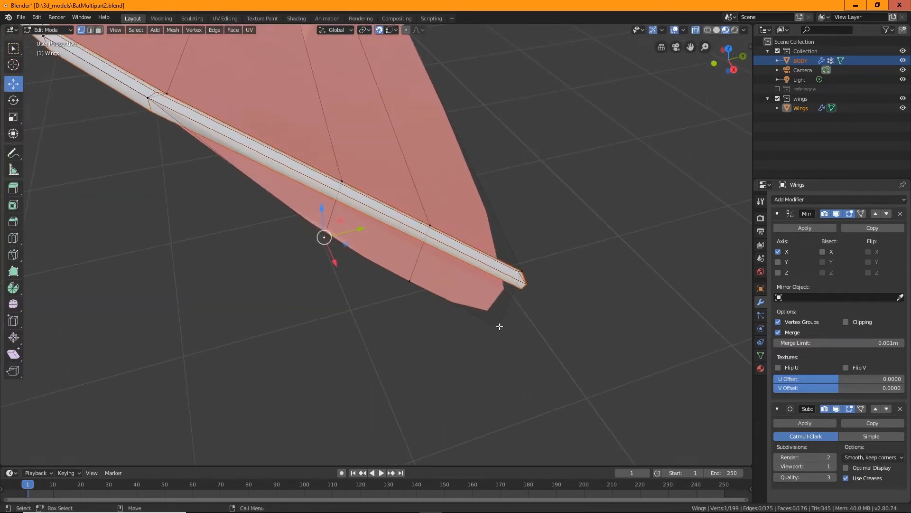
click(499, 326)
key(g)
click(525, 283)
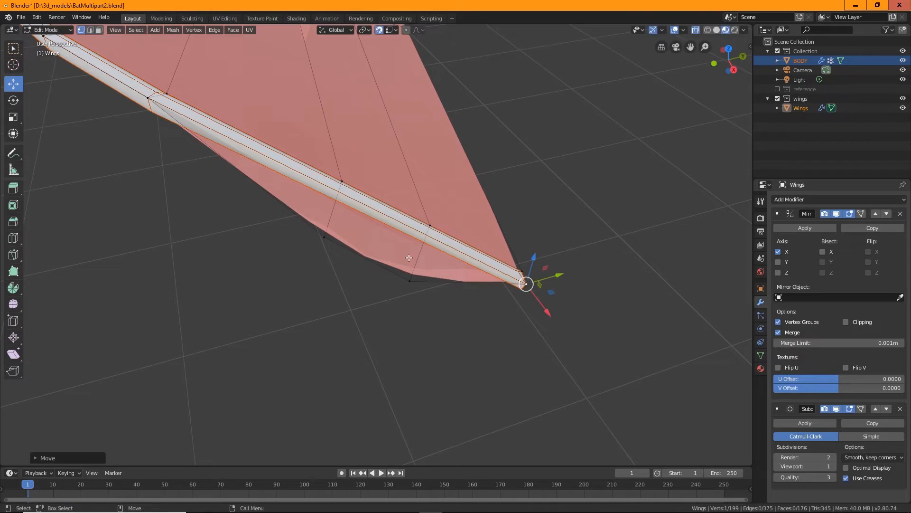
Set snapping to Edge and move the two remaining outer strip vertices onto the finger bone near the tip
click(384, 30)
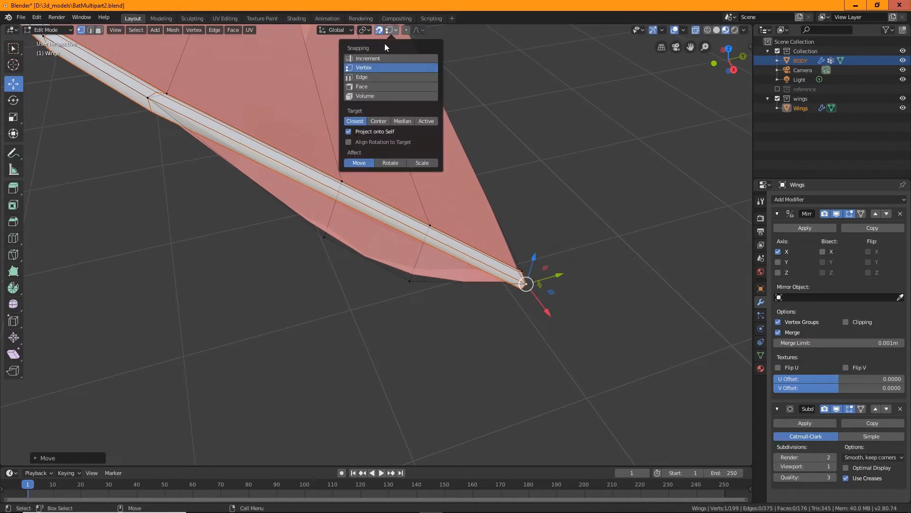
click(373, 77)
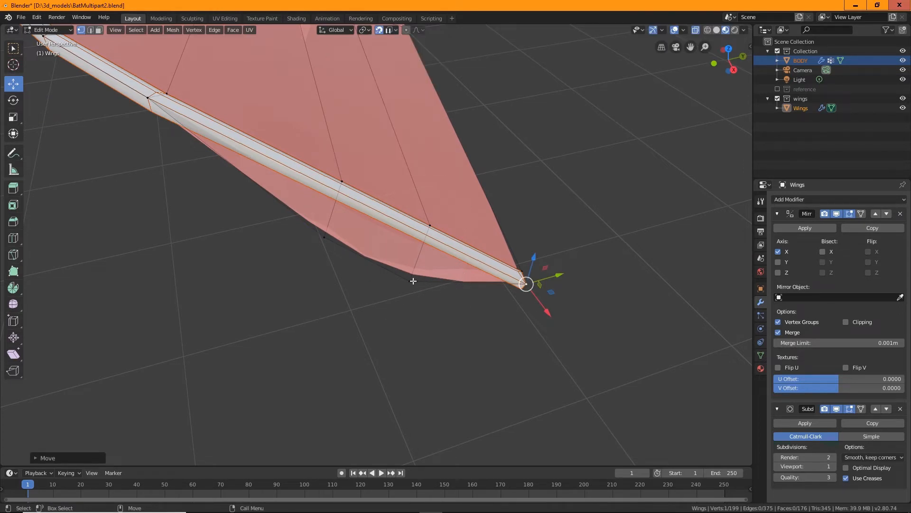
click(413, 281)
key(g)
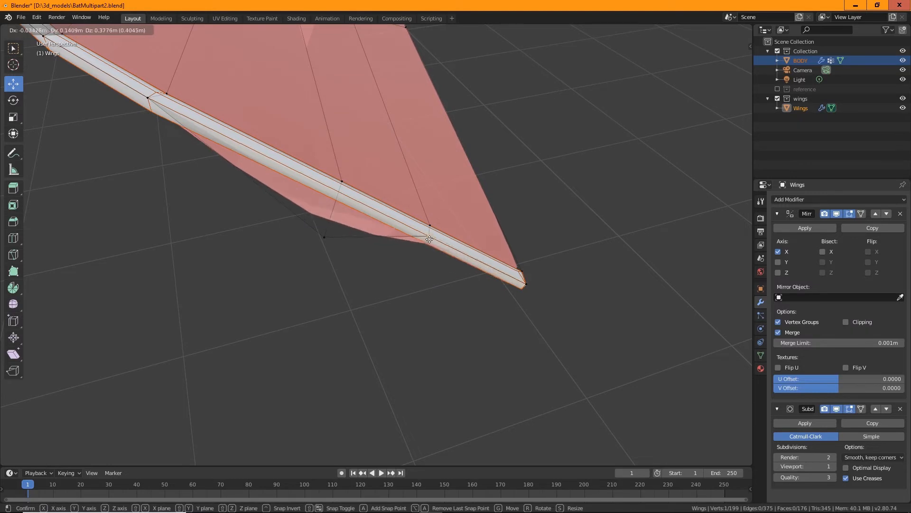
click(429, 237)
key(g)
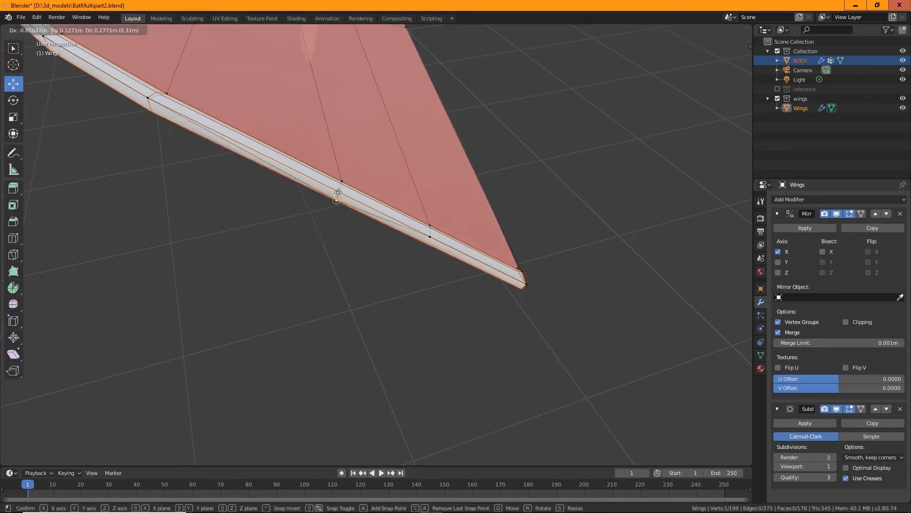
click(381, 290)
Inspect the wing's overall shape against the body and the fit of the membrane around the finger bone's tip
middle_drag(381, 290, 467, 331)
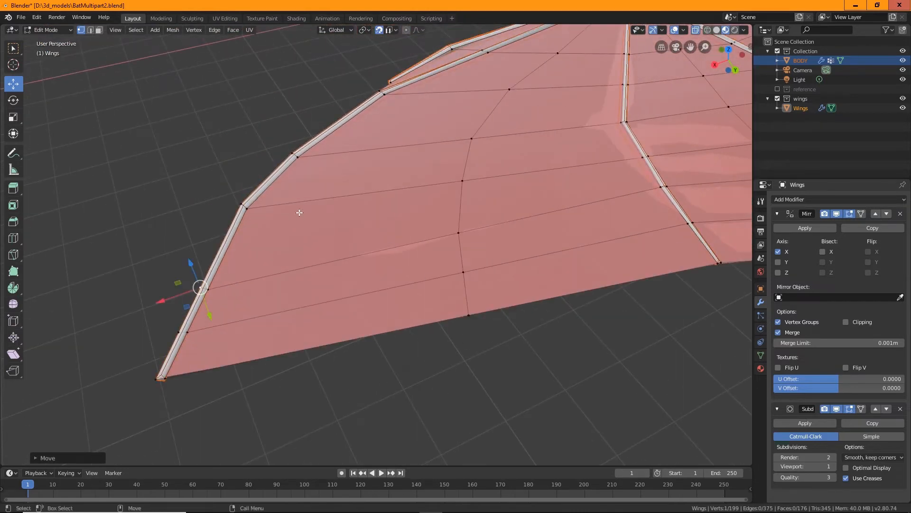
scroll(586, 311, down, 3)
middle_drag(586, 311, 200, 389)
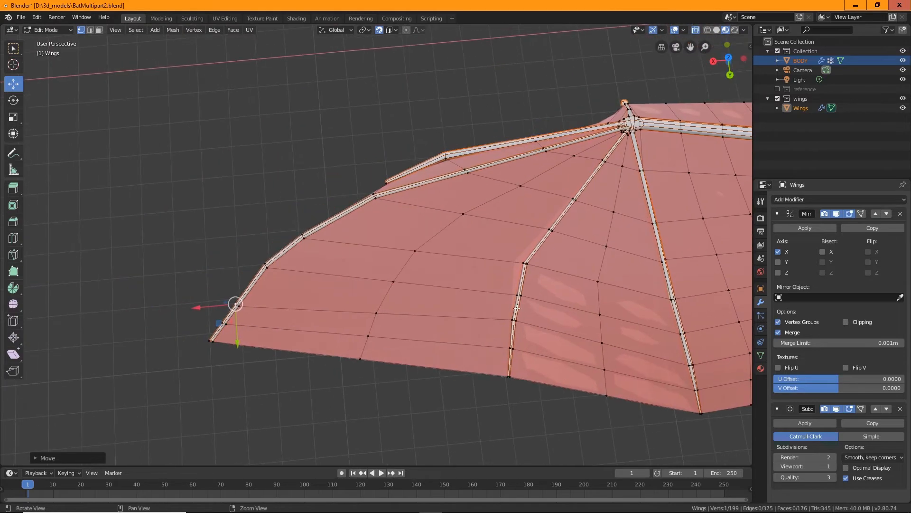
middle_drag(207, 339, 278, 357)
scroll(278, 357, down, 3)
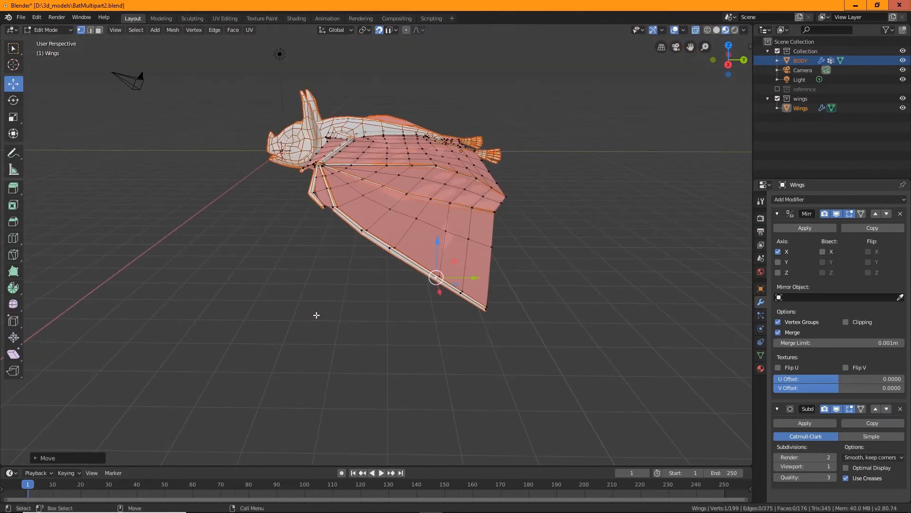
middle_drag(315, 315, 355, 331)
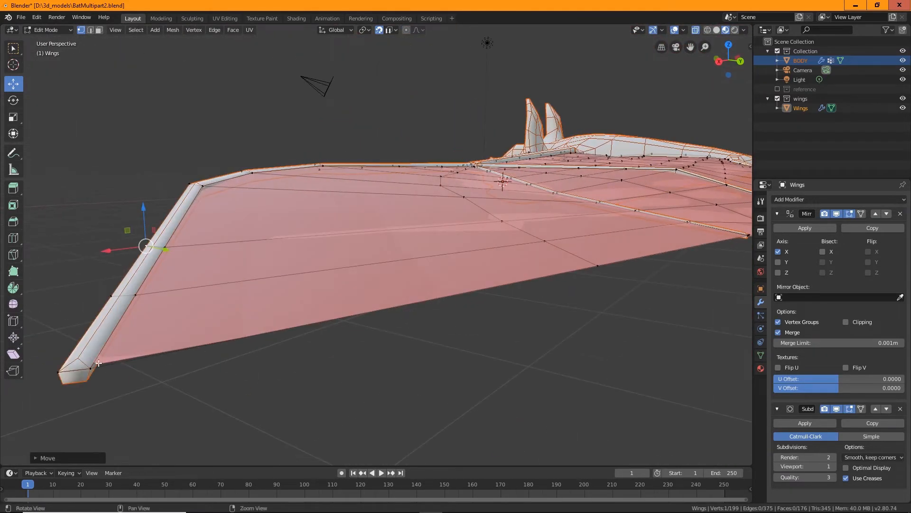
middle_drag(100, 362, 135, 375)
scroll(195, 361, up, 3)
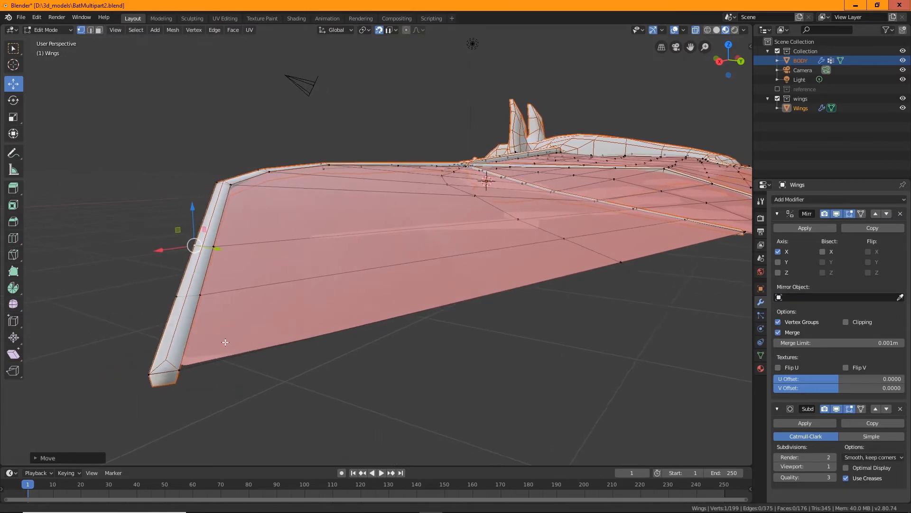
middle_drag(258, 345, 323, 326)
scroll(309, 337, up, 3)
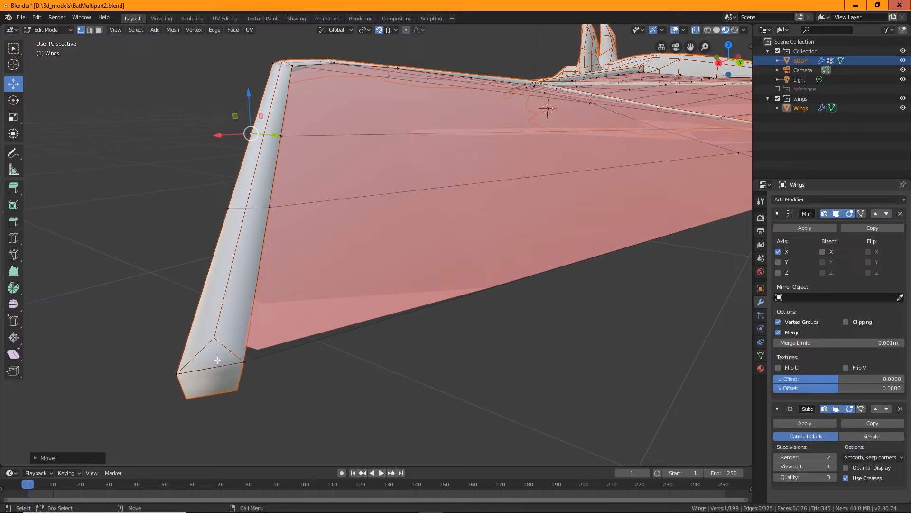
Examine the membrane's outer edge between the short finger's tip and the adjacent finger joint
middle_drag(346, 230, 406, 30)
scroll(233, 369, down, 6)
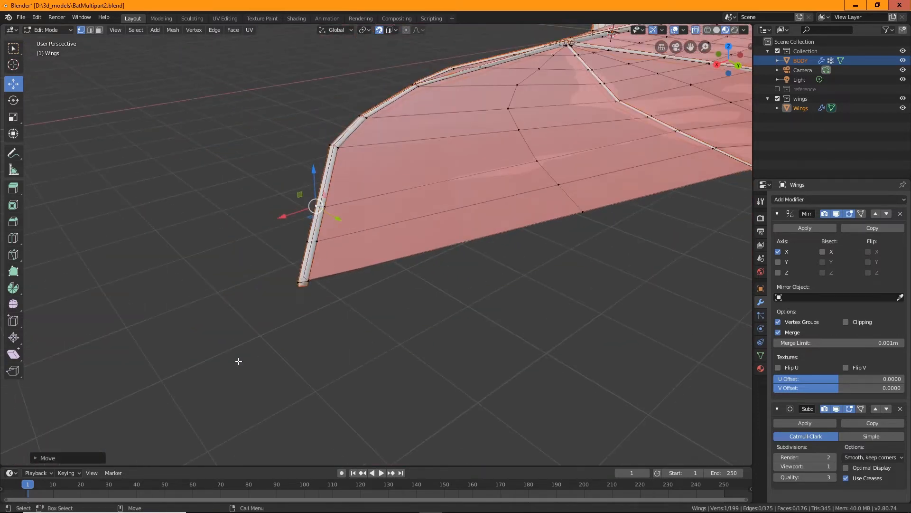
middle_drag(352, 317, 448, 447)
scroll(412, 375, up, 6)
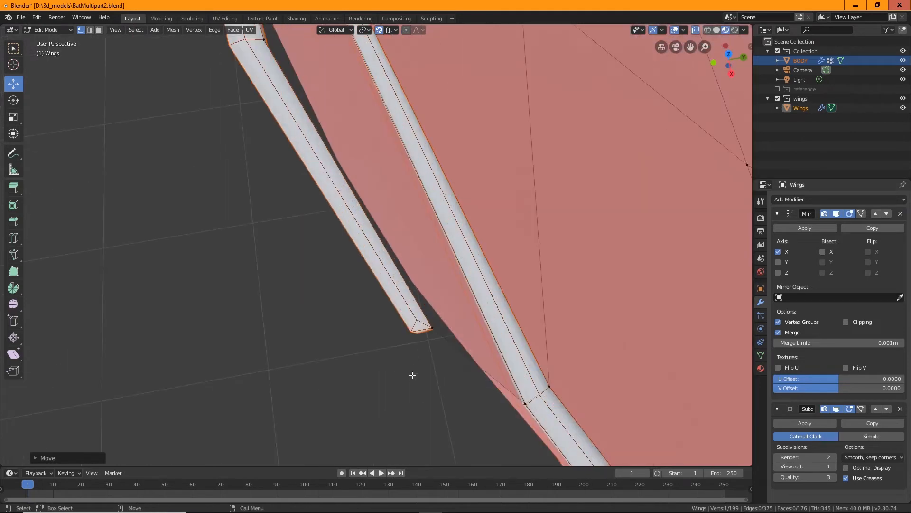
middle_drag(500, 393, 339, 344)
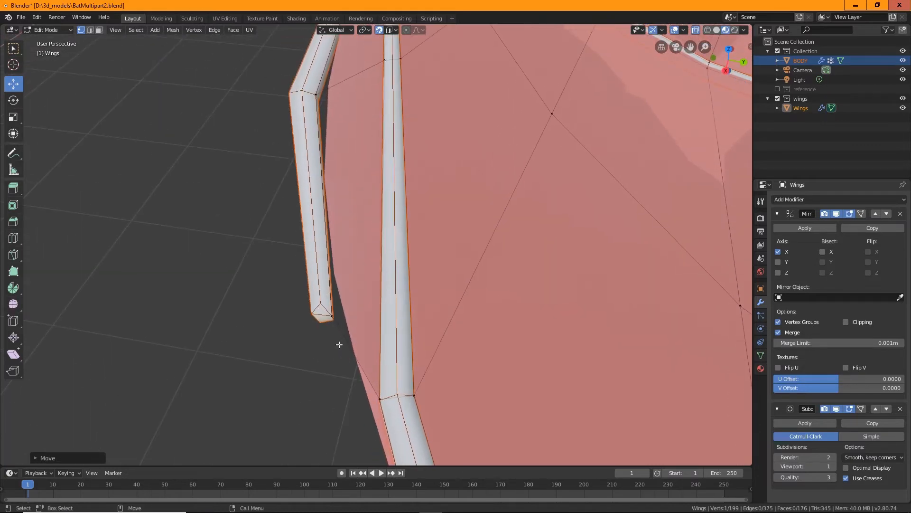
Extrude three of the membrane's outer edges near the short finger into a new strip towards the leading edge
click(90, 30)
middle_drag(362, 258, 339, 206)
scroll(371, 285, down, 5)
key(e)
click(429, 304)
scroll(456, 242, down, 4)
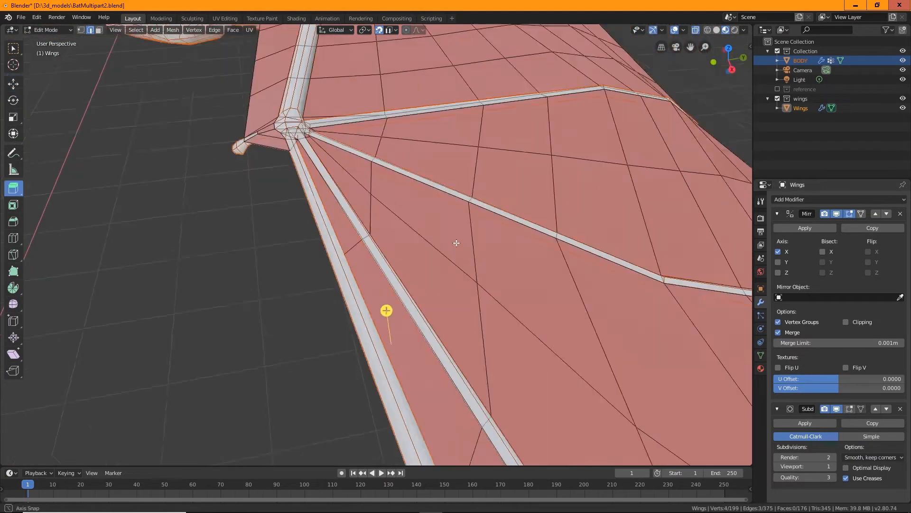
Fit the new strip's outer vertices along the short finger bone up to its tip and merge its inner corner beside the thumb
middle_drag(423, 240, 417, 340)
key(1)
click(416, 340)
key(g)
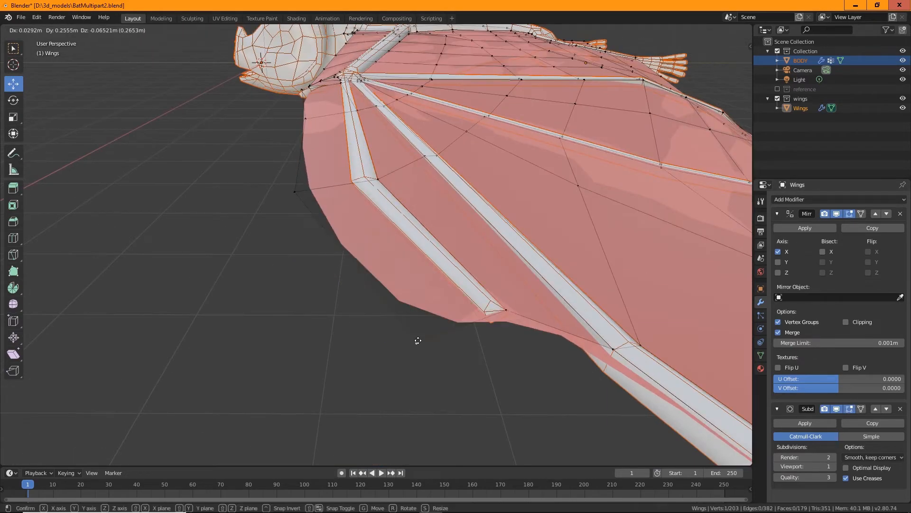
click(486, 310)
middle_drag(485, 310, 378, 230)
click(389, 30)
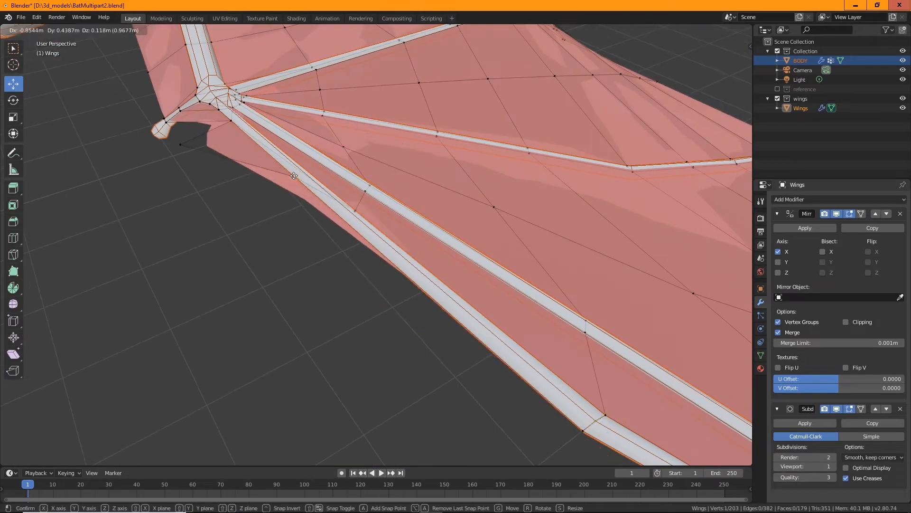
middle_drag(361, 285, 326, 312)
scroll(486, 250, down, 4)
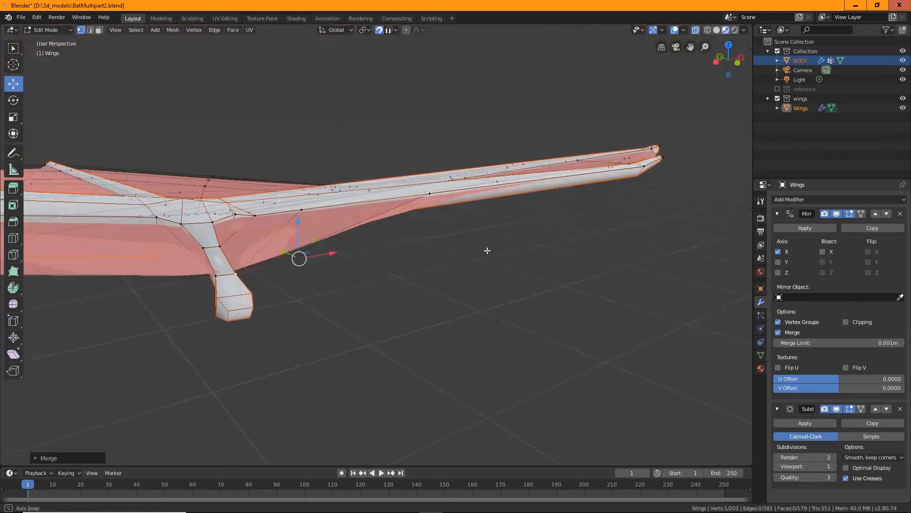
Inspect the membrane's leading edge around the thumb, the wrist and out to the wing tip
scroll(321, 228, up, 5)
scroll(325, 242, down, 5)
middle_drag(325, 242, 321, 349)
scroll(546, 345, up, 4)
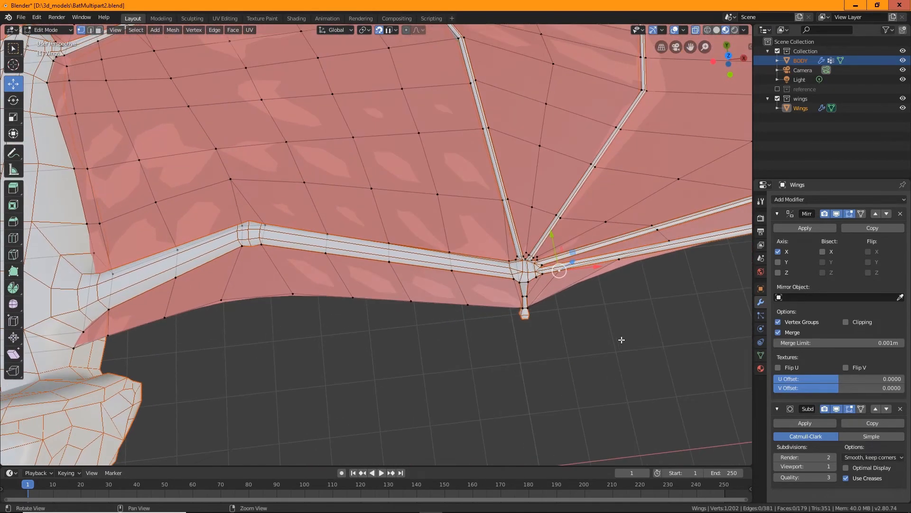
scroll(546, 343, down, 6)
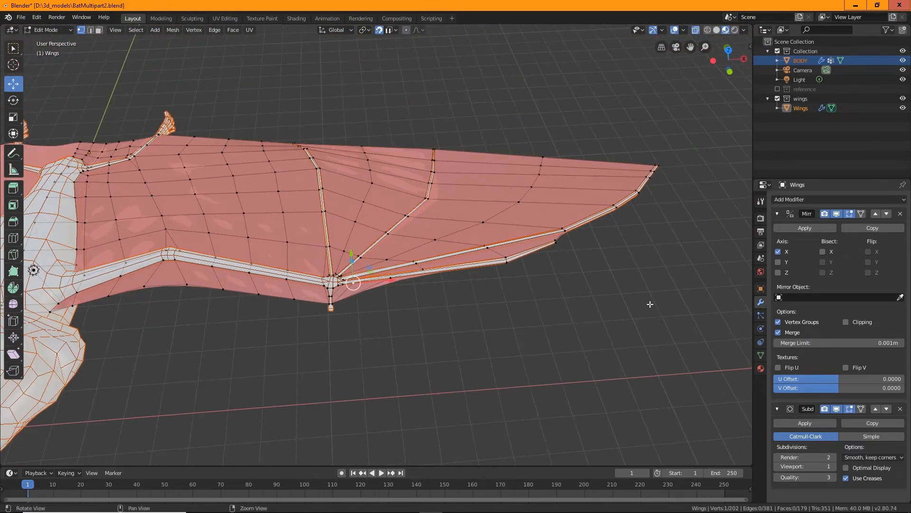
middle_drag(637, 309, 289, 135)
scroll(457, 315, down, 5)
scroll(404, 322, up, 5)
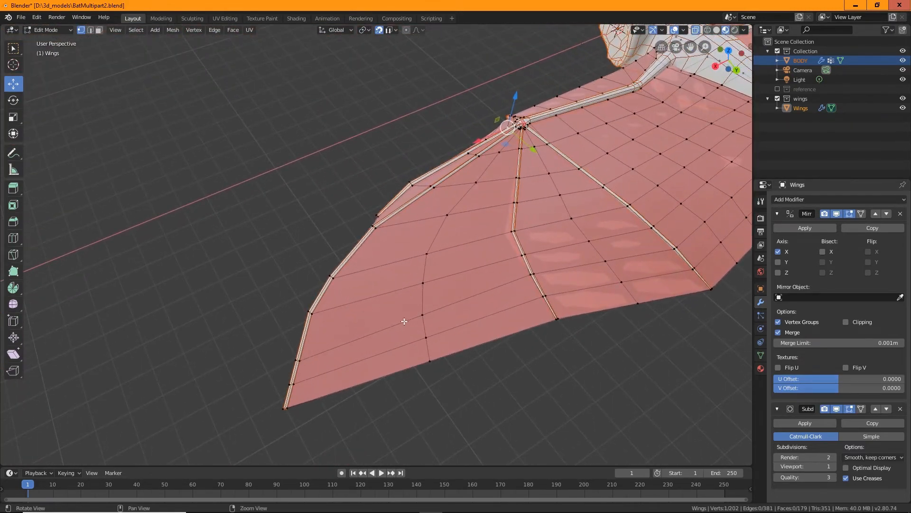
Add two edge loops to the outermost large membrane panel, one on each side of its existing middle loop
shift+middle_drag(496, 321, 259, 353)
middle_drag(371, 334, 513, 370)
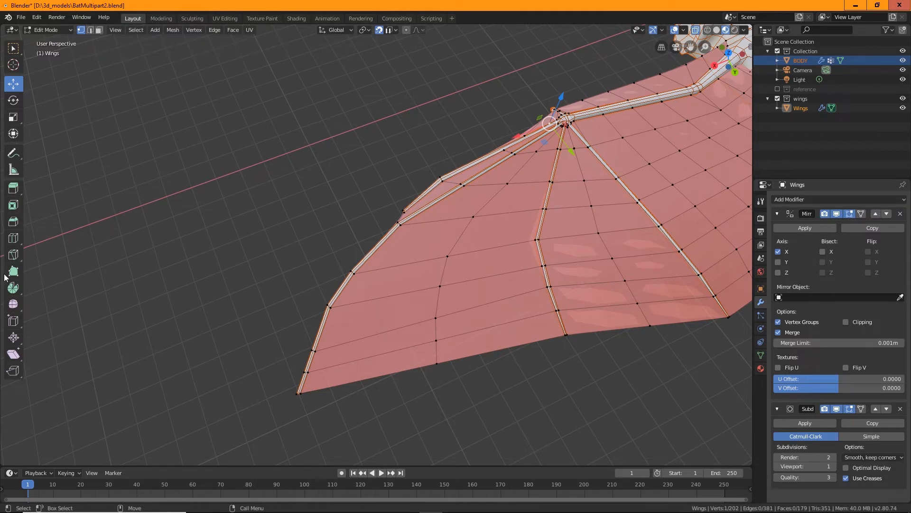
click(11, 238)
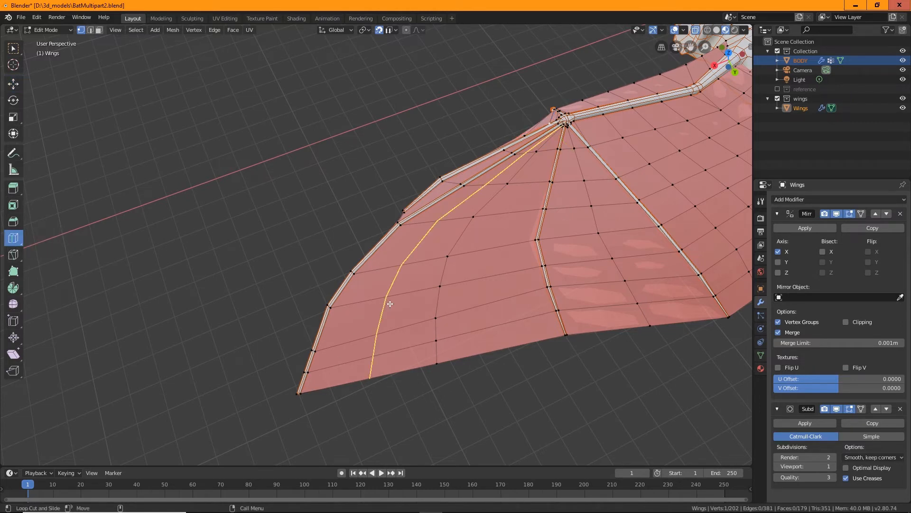
drag(390, 304, 481, 271)
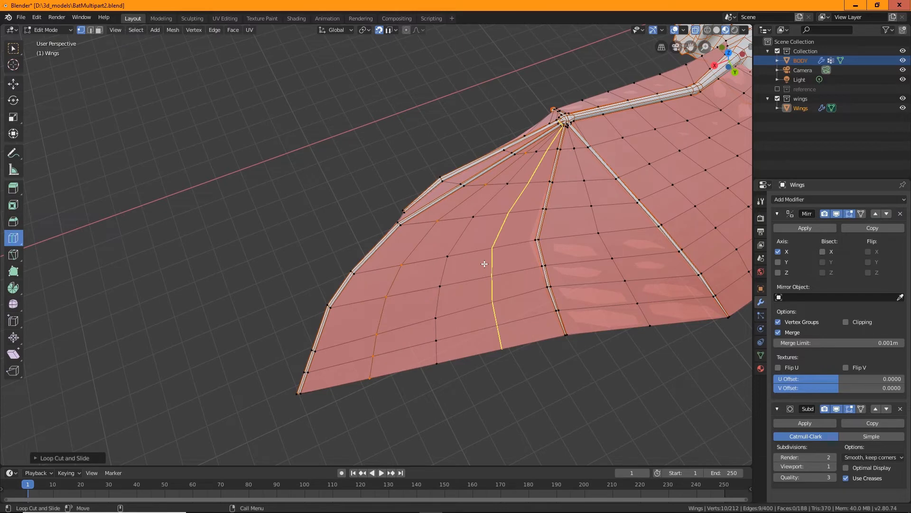
click(484, 264)
Add two edge loops to the adjacent inner finger panel, one on each side of its existing middle loop
middle_drag(480, 280, 356, 296)
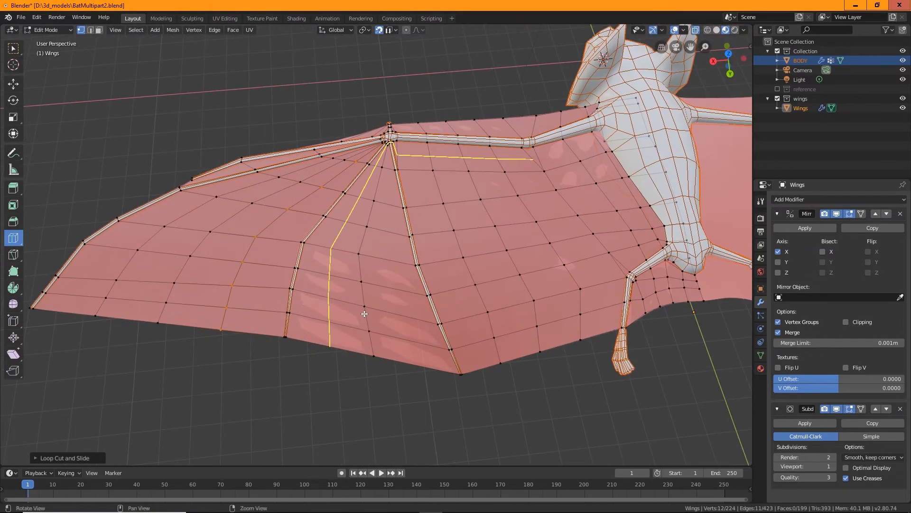
click(349, 282)
click(387, 270)
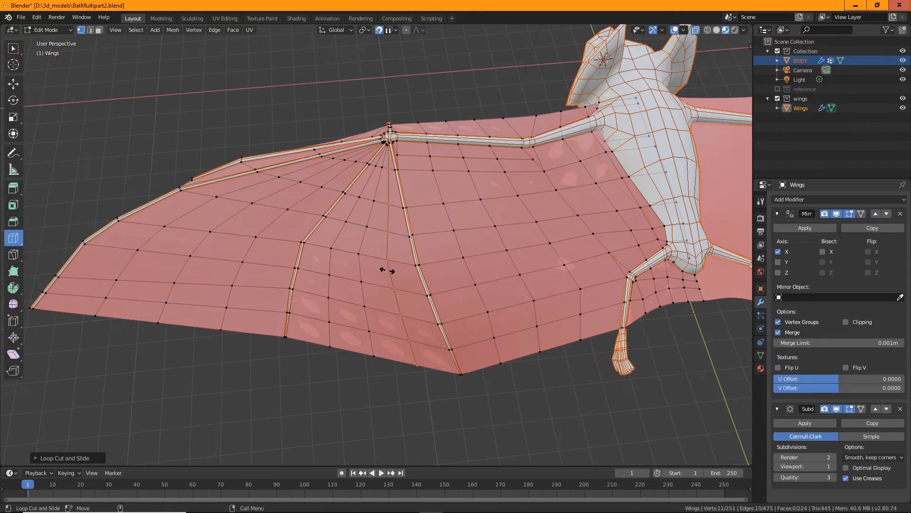
middle_drag(437, 284, 400, 329)
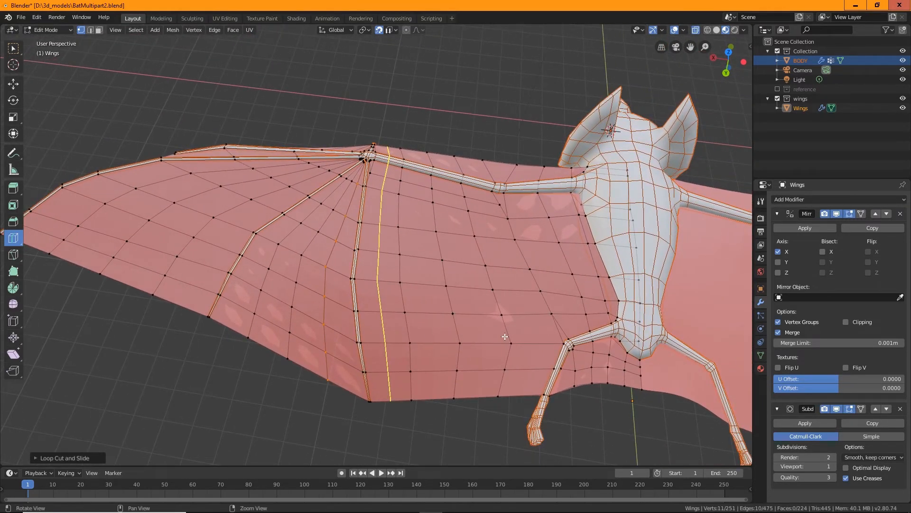
shift+middle_drag(504, 336, 436, 329)
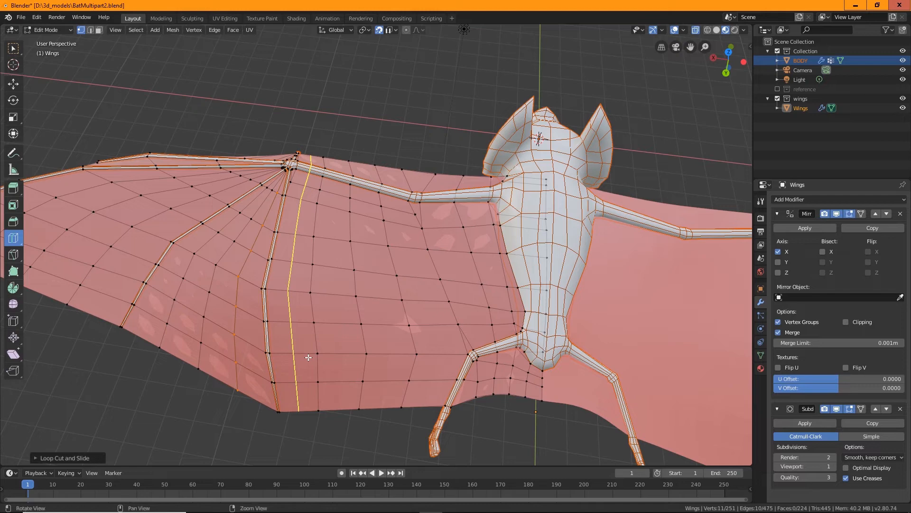
shift+middle_drag(308, 357, 389, 325)
scroll(389, 326, down, 1)
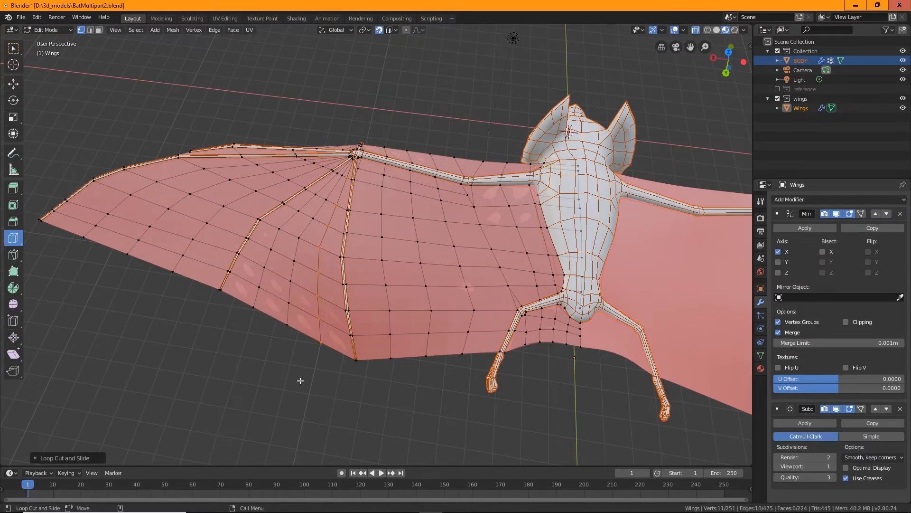
Dissolve the five connected membrane edges running just behind the forearm bone from near the elbow to the wrist
click(14, 48)
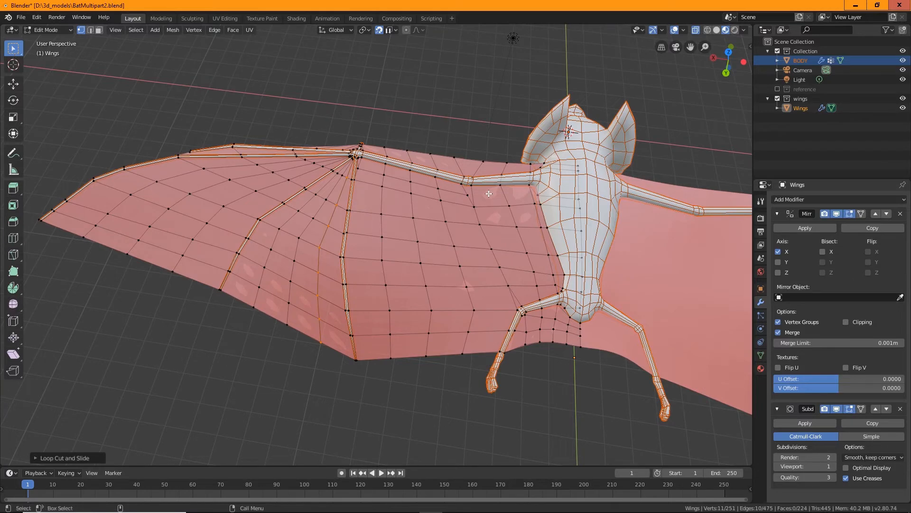
scroll(488, 193, up, 6)
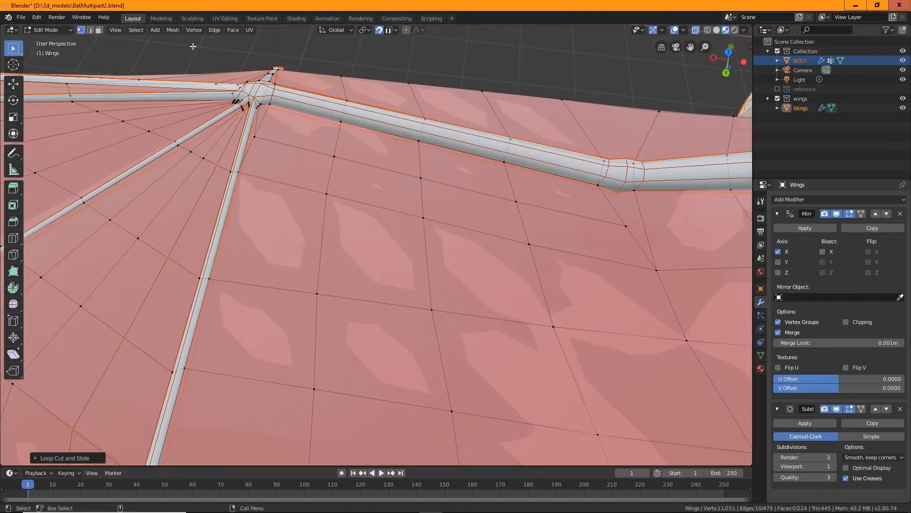
click(94, 30)
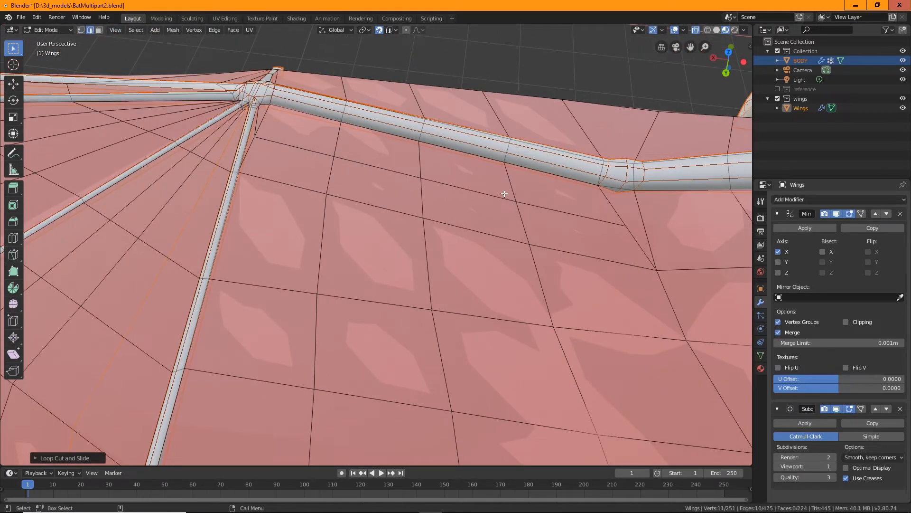
click(571, 212)
ctrl+click(370, 167)
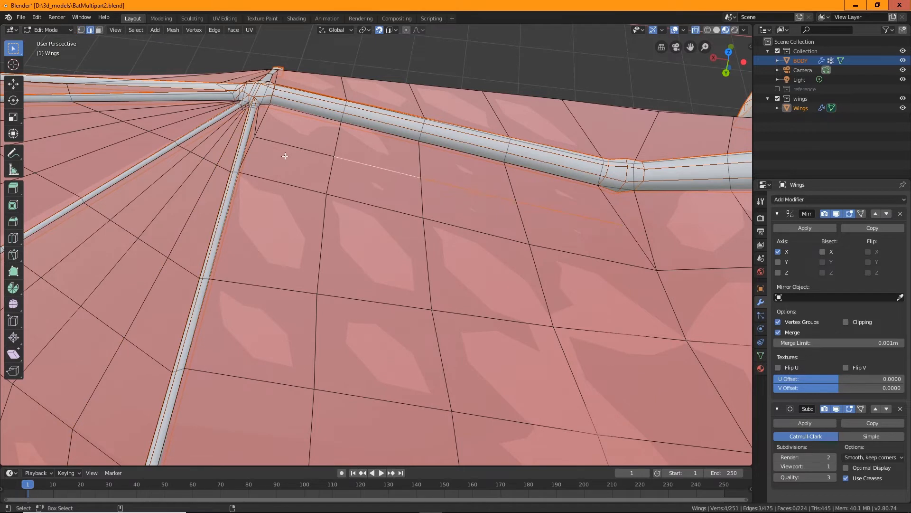
ctrl+click(288, 147)
ctrl+click(257, 122)
right_click(257, 120)
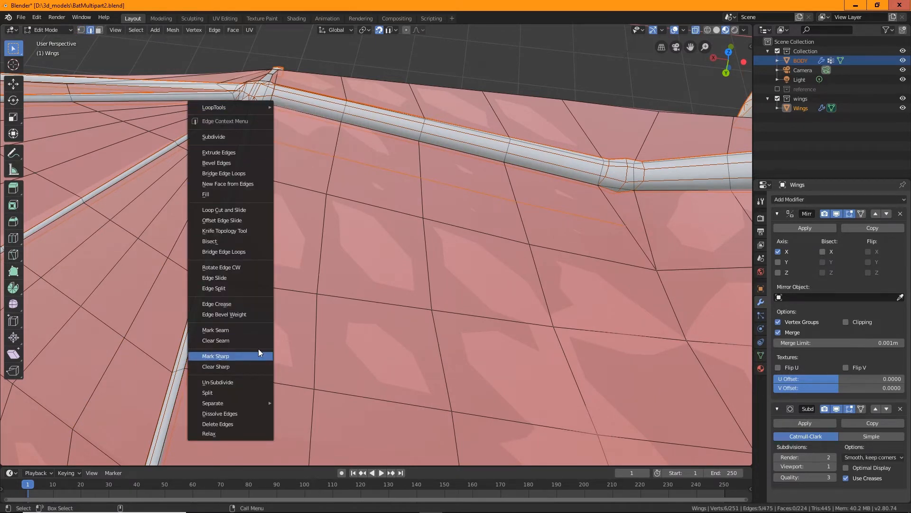
mouse_move(229, 402)
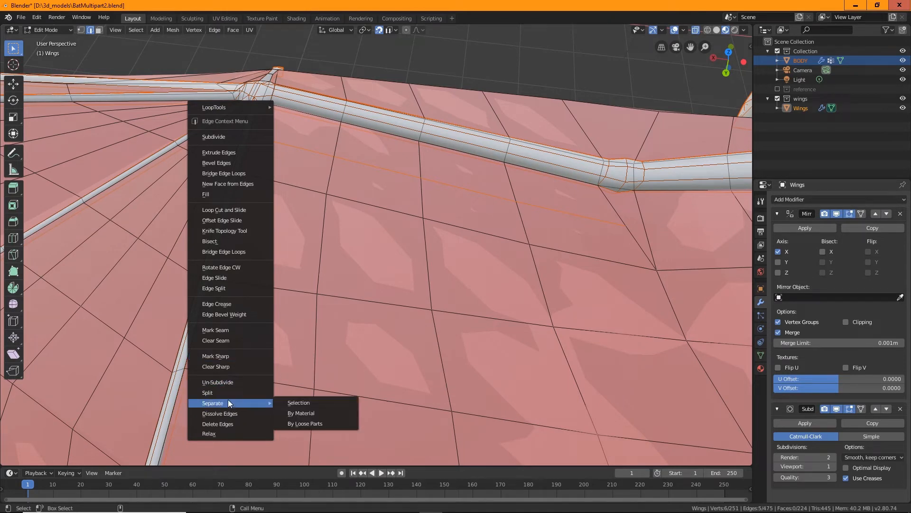
click(232, 413)
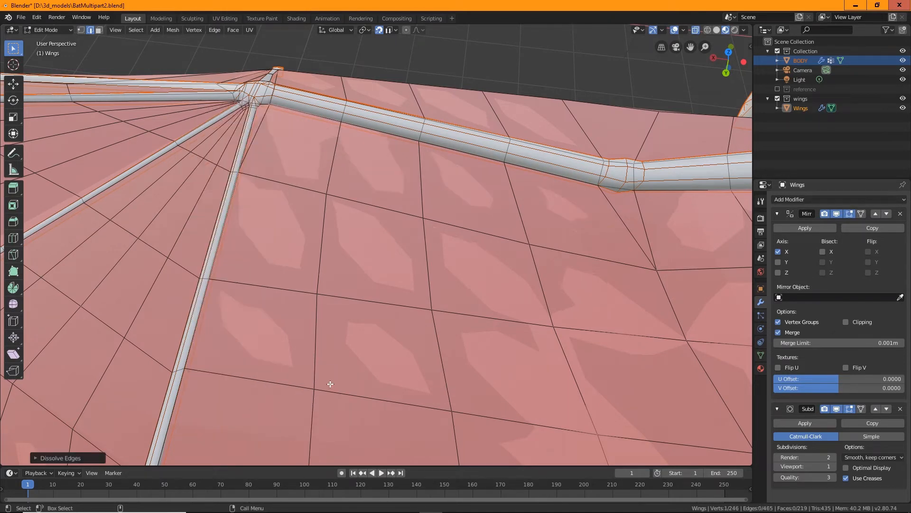
Dissolve the three short membrane edges at the wrist between the two finger bones nearest the forearm
middle_drag(389, 268, 571, 130)
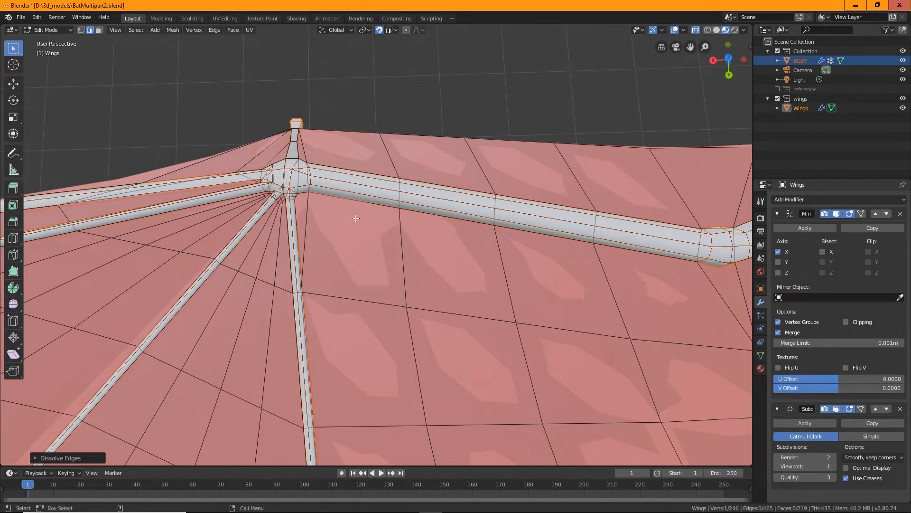
scroll(323, 215, up, 4)
shift+middle_drag(358, 207, 412, 230)
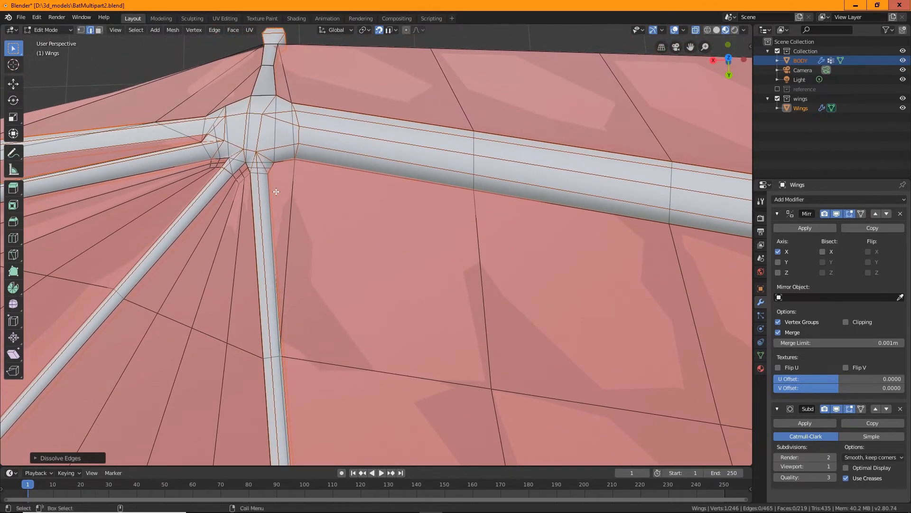
shift+click(244, 173)
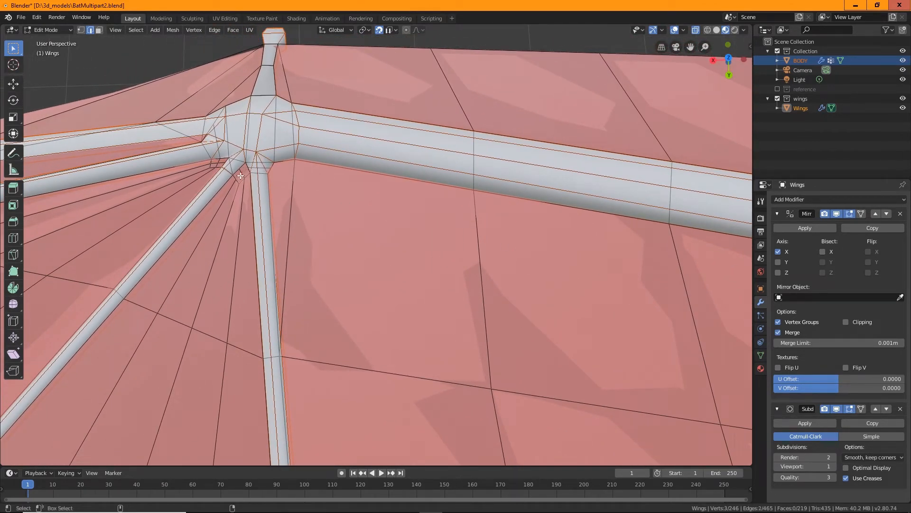
shift+click(259, 166)
right_click(260, 167)
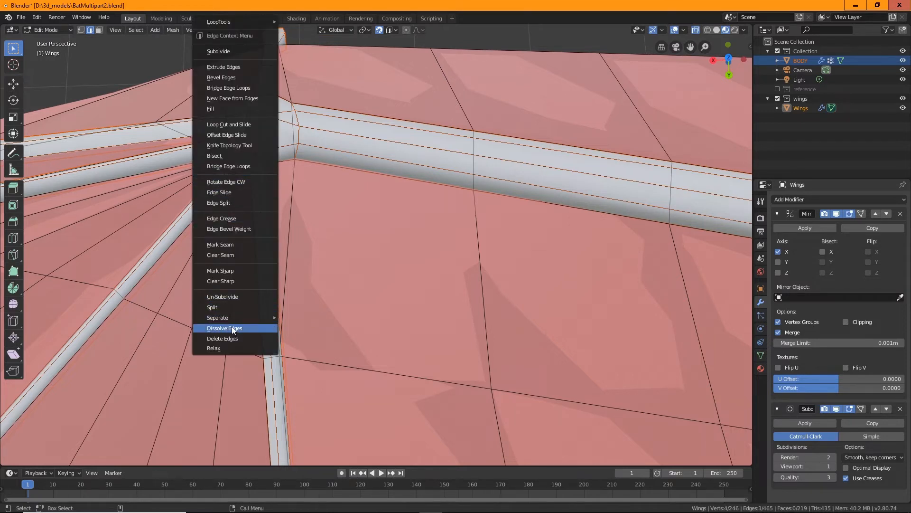
click(231, 328)
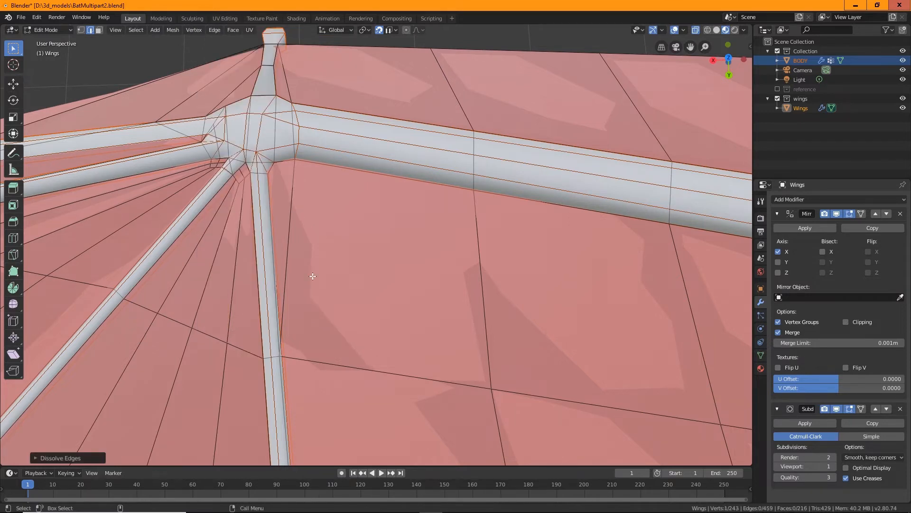
Dissolve the two short membrane edges at the wrist on the other side of the second finger bone
click(219, 163)
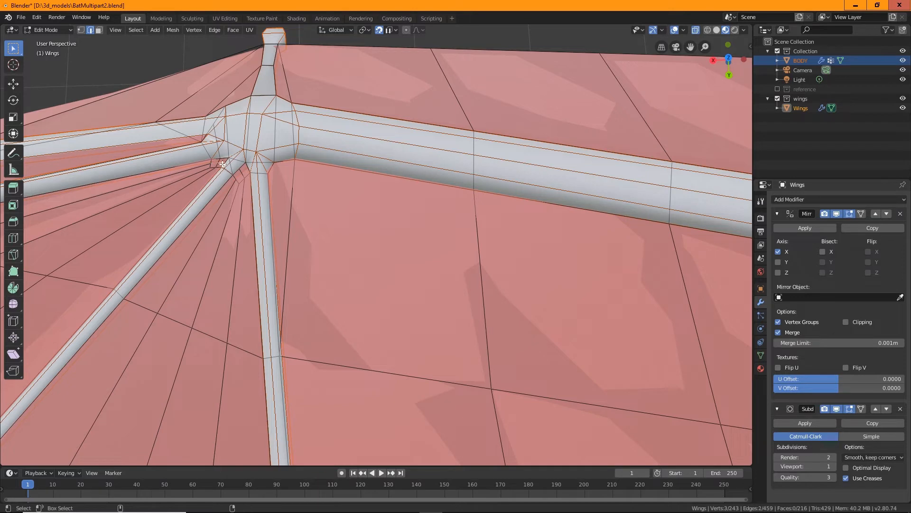
right_click(223, 164)
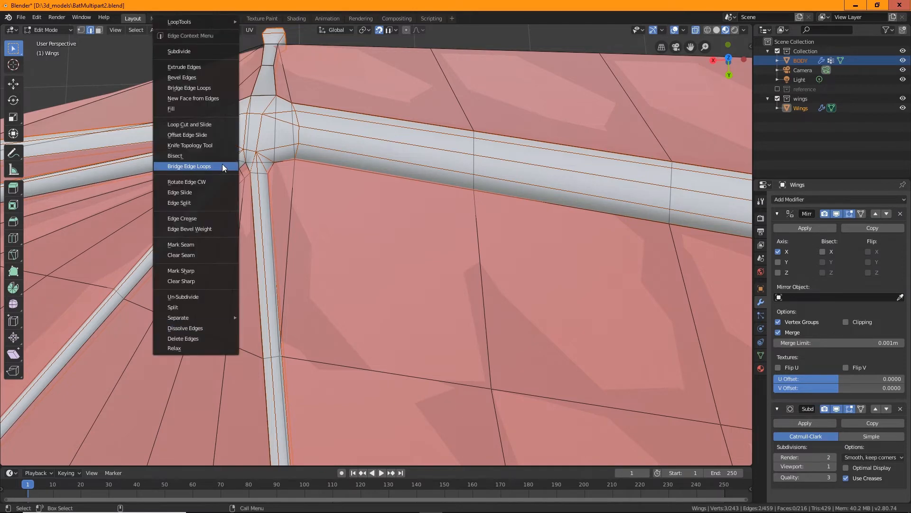
click(195, 326)
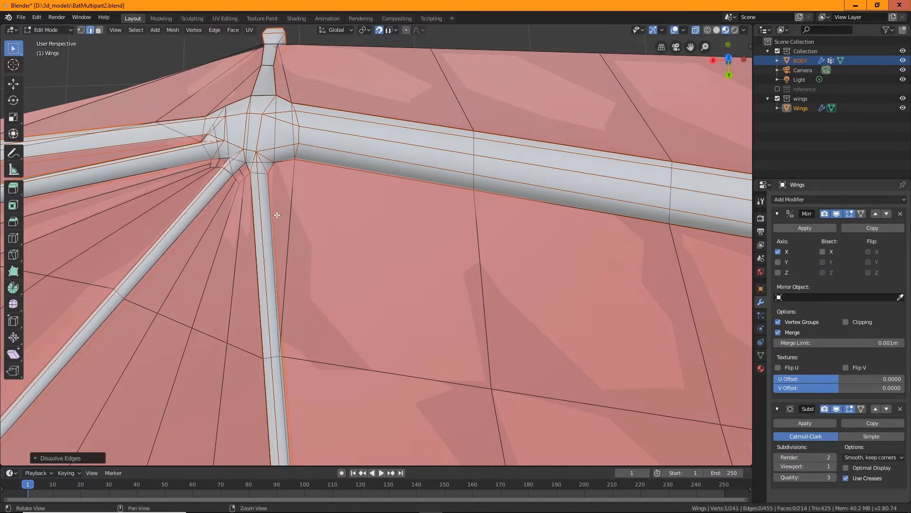
Dissolve the short membrane edge at the wrist between the two finger bones nearest the forearm
shift+middle_drag(277, 214, 657, 351)
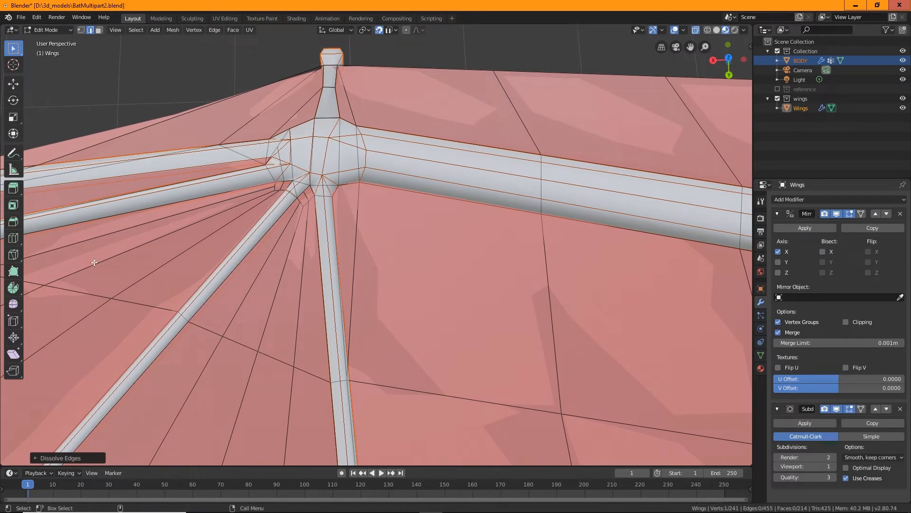
middle_drag(280, 203, 355, 260)
scroll(355, 261, up, 1)
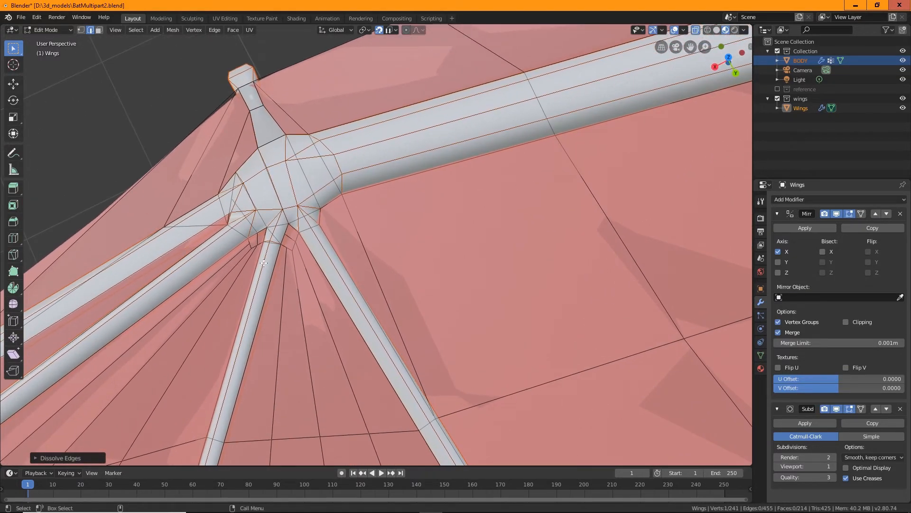
click(81, 29)
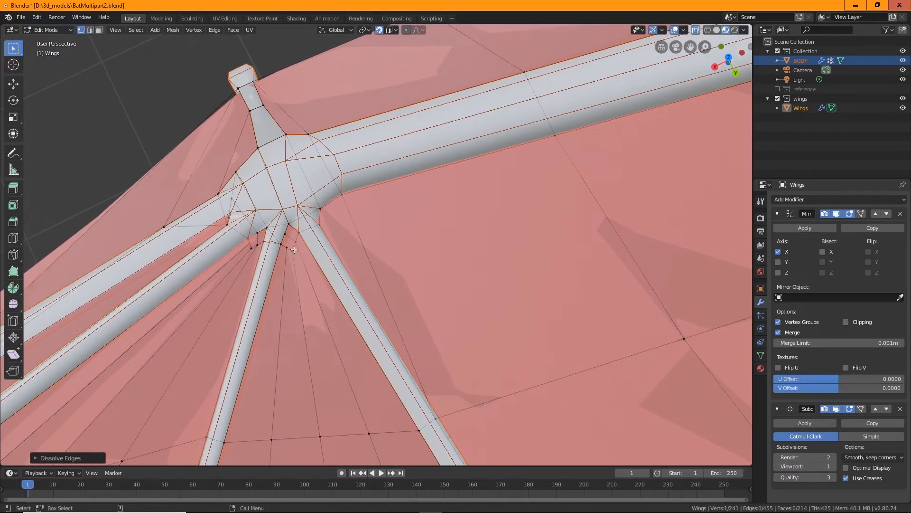
click(301, 241)
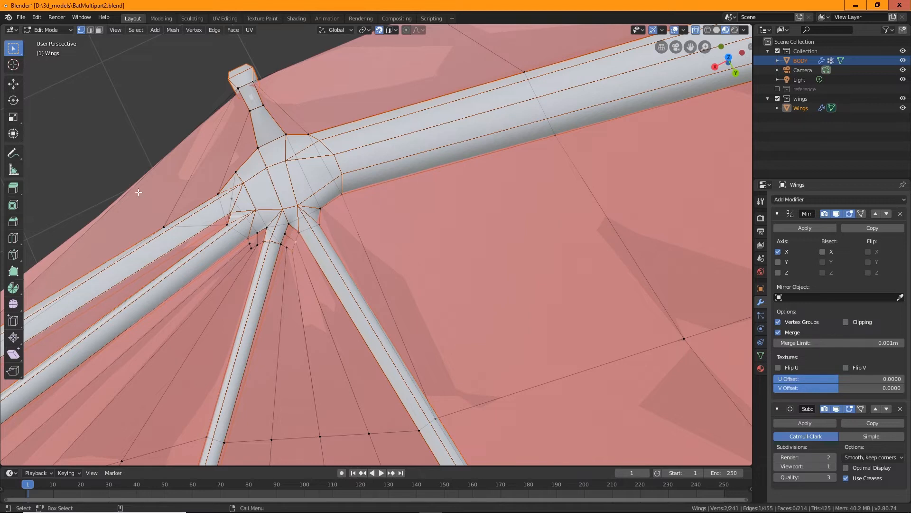
click(90, 30)
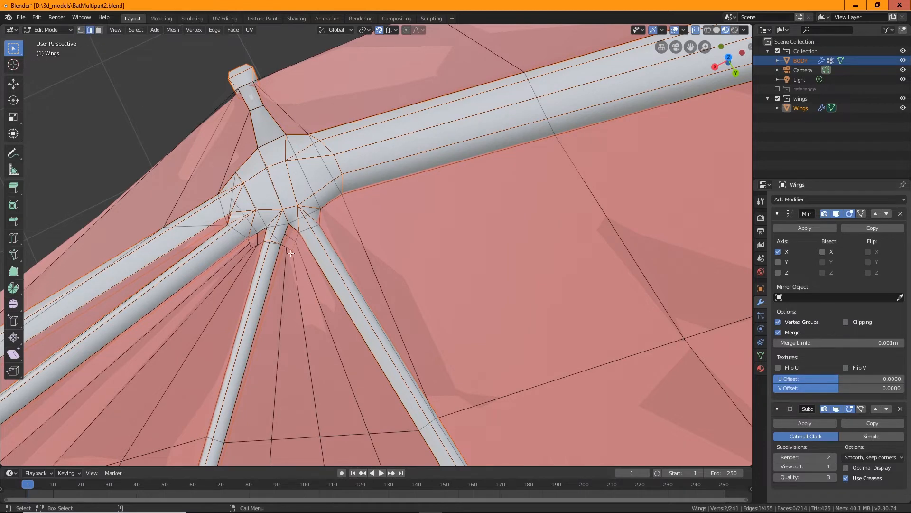
right_click(290, 237)
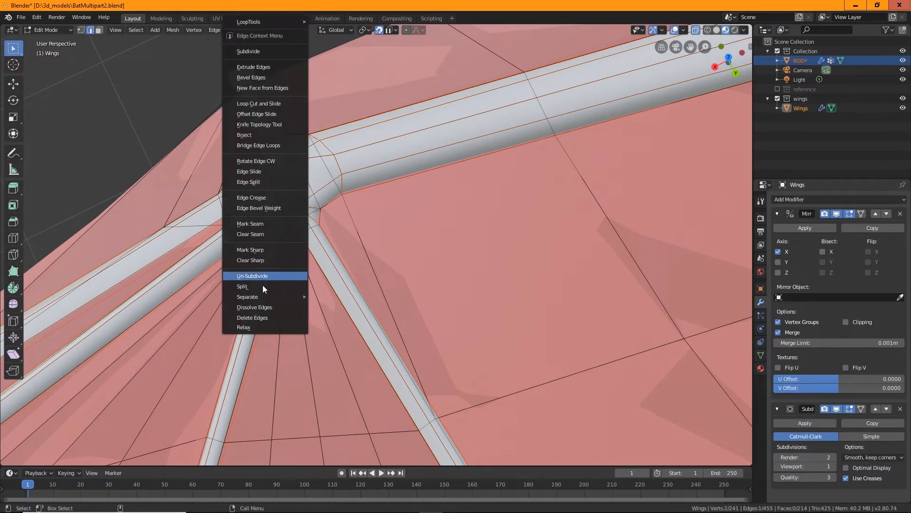
click(264, 308)
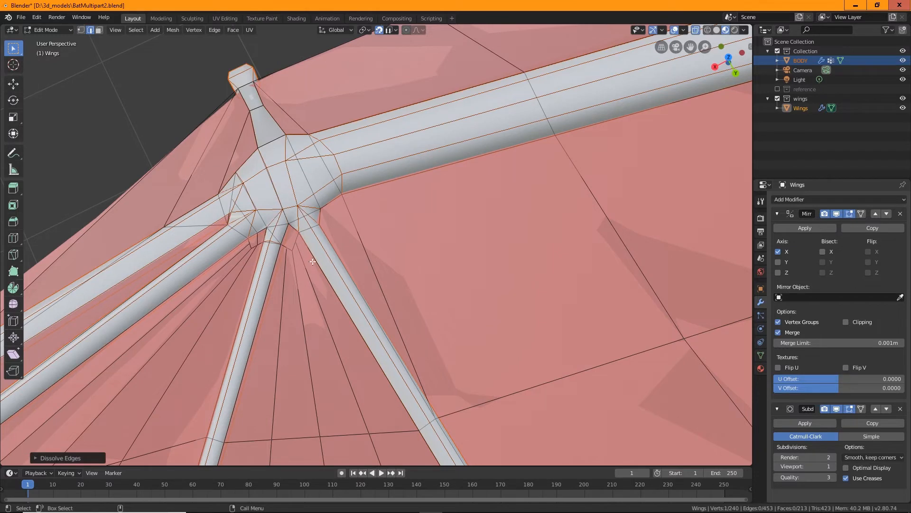
Dissolve two short membrane edges at the wrist between the second and third finger bones
click(257, 242)
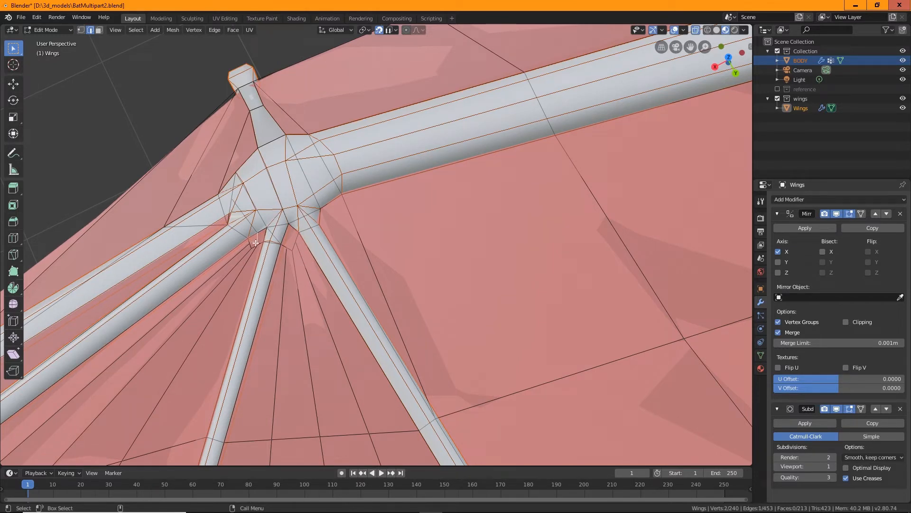
middle_drag(260, 238, 327, 221)
shift+click(345, 220)
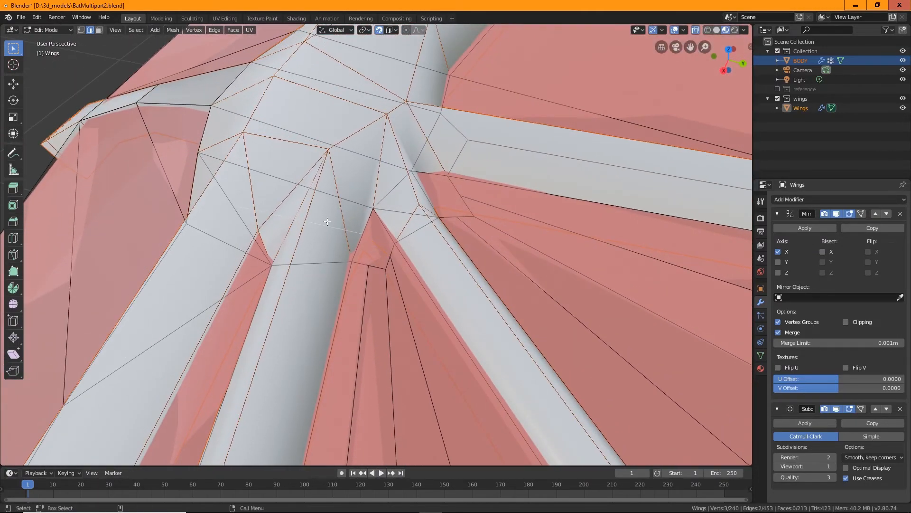
right_click(333, 227)
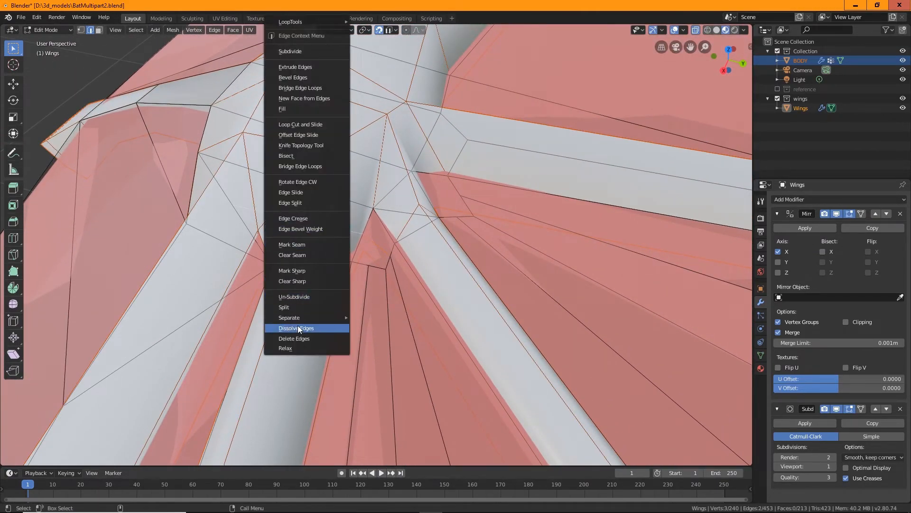
click(297, 325)
Merge the three membrane vertices at the wrist between the two finger bones nearest the forearm at their center
middle_drag(415, 309, 92, 103)
click(82, 30)
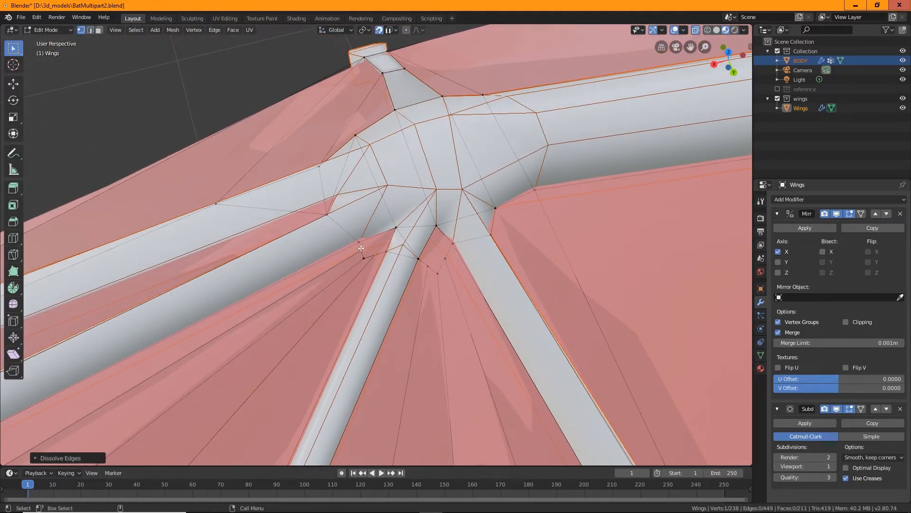
click(447, 258)
shift+click(439, 273)
shift+click(429, 266)
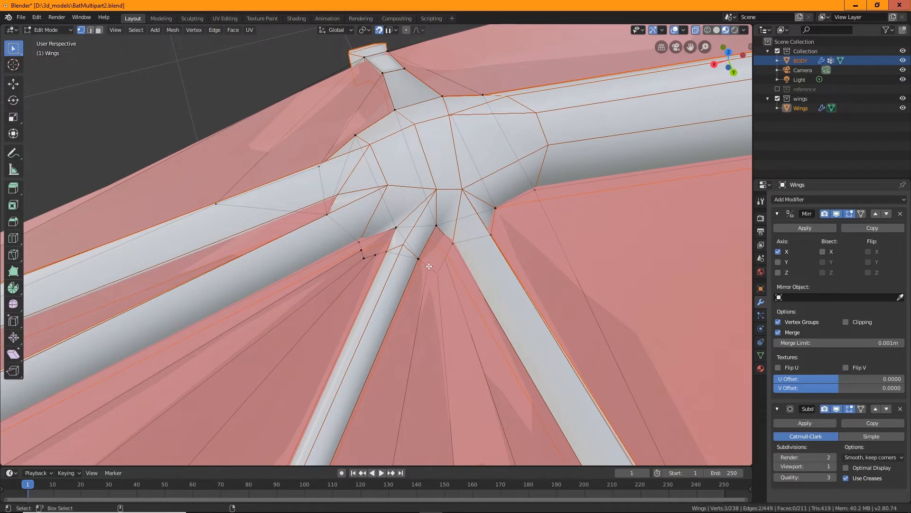
right_click(429, 266)
mouse_move(402, 434)
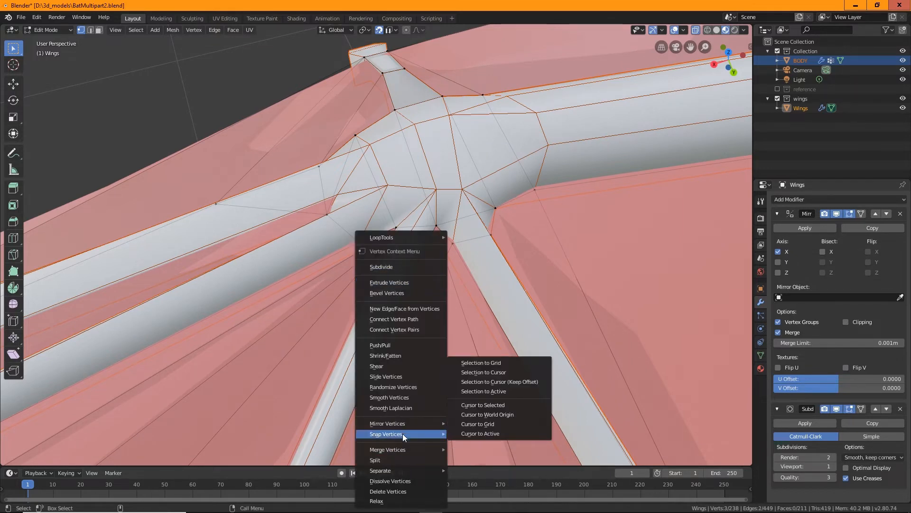
mouse_move(400, 454)
click(483, 414)
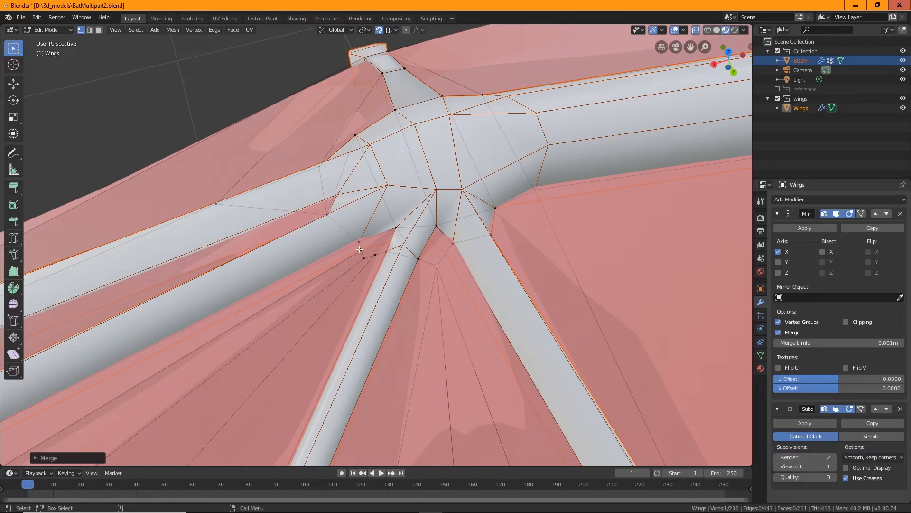
Merge the cluster of membrane vertices at the wrist between the second and third finger bones
click(362, 258)
shift+click(375, 256)
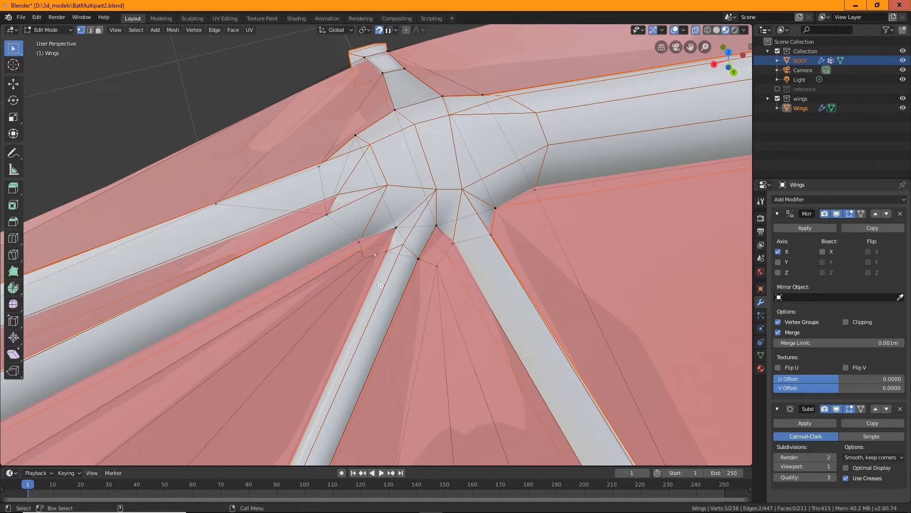
key(alt+m)
click(406, 303)
Dissolve the middle edge segment nearest the wrist in each of the two membrane panels beside the second finger bone
scroll(399, 305, down, 5)
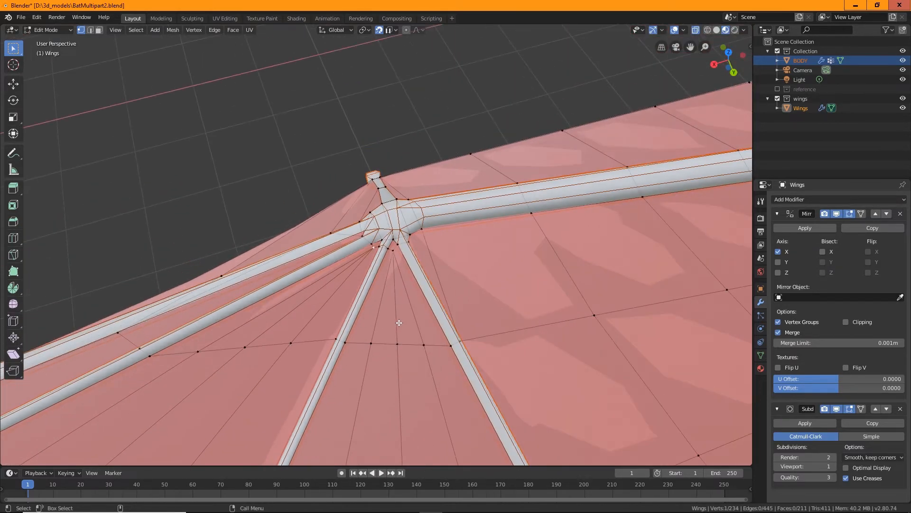
middle_drag(390, 309, 320, 286)
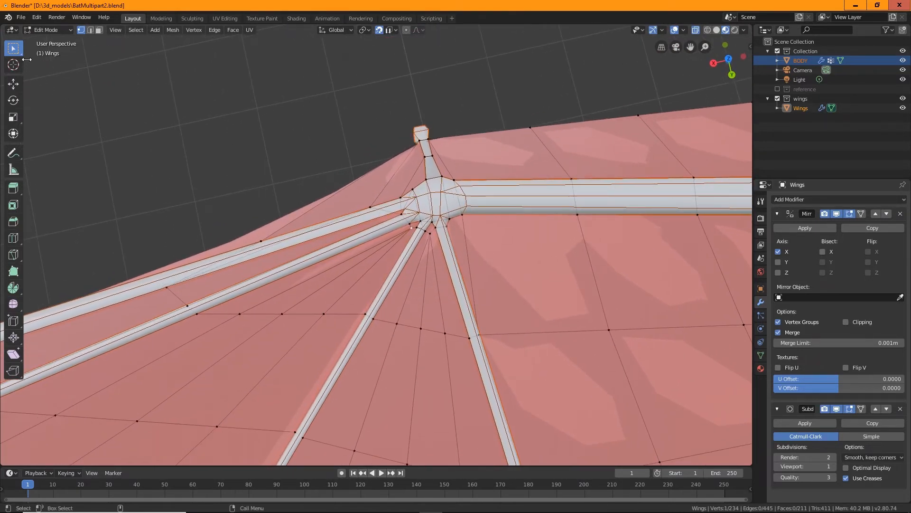
click(90, 30)
click(334, 280)
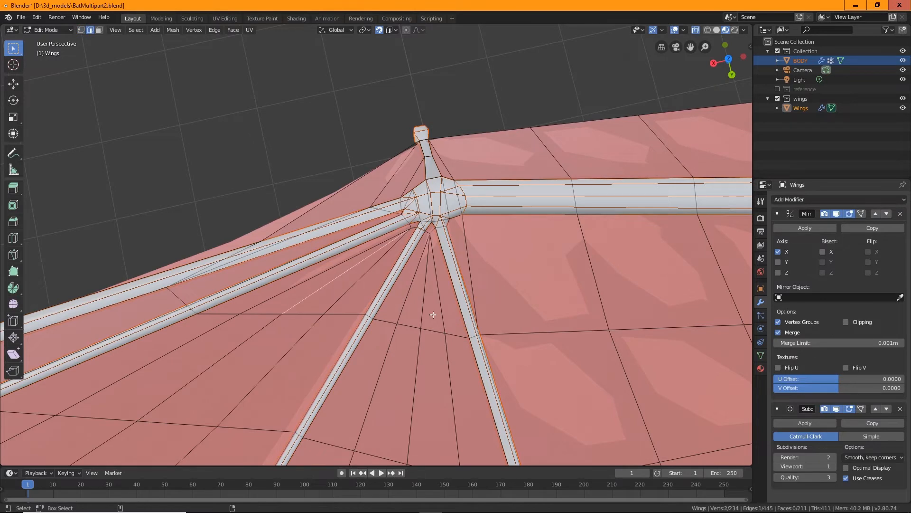
shift+click(423, 302)
right_click(424, 302)
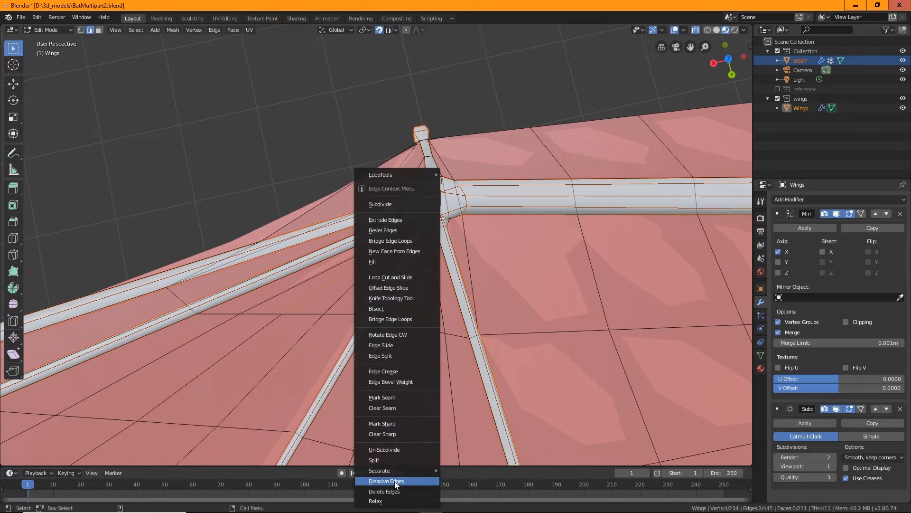
click(394, 481)
middle_drag(403, 305, 407, 270)
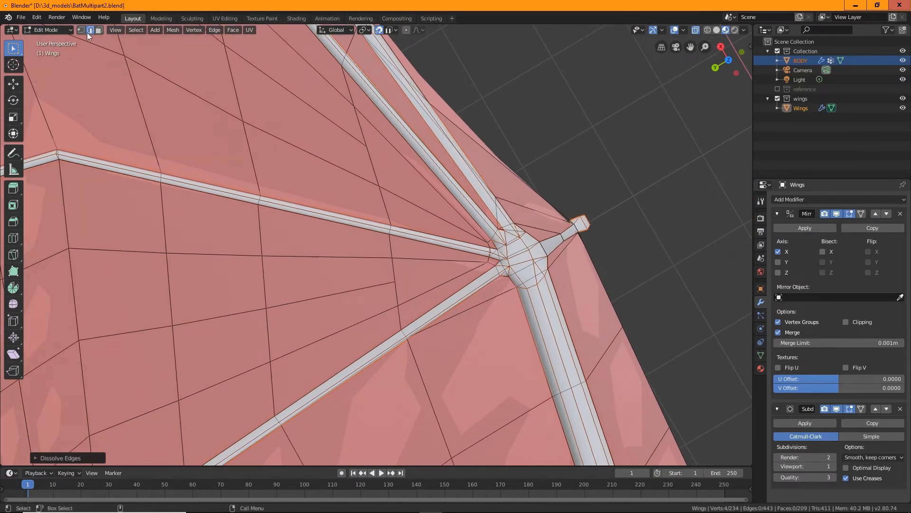
click(82, 30)
click(364, 148)
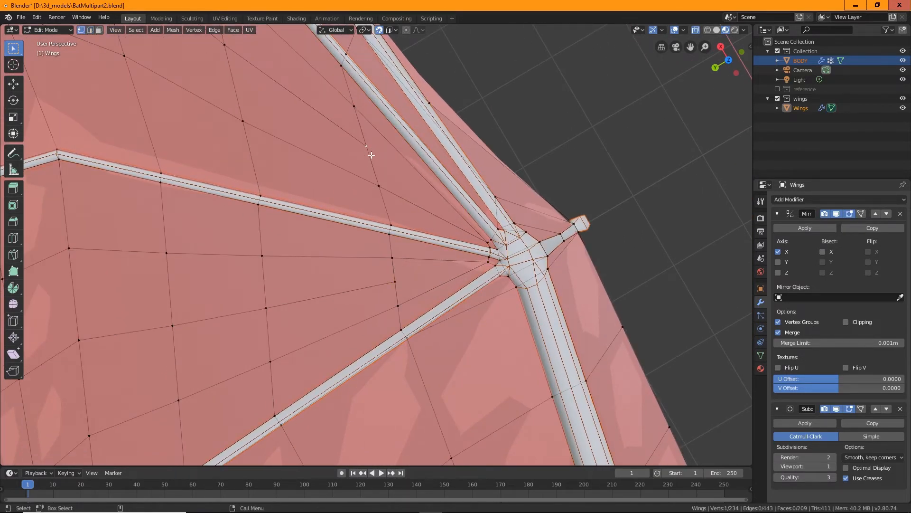
Exclude the body's collection from view so only the wings show, and switch to face selection
middle_drag(381, 230, 346, 378)
scroll(474, 195, down, 5)
scroll(476, 317, down, 4)
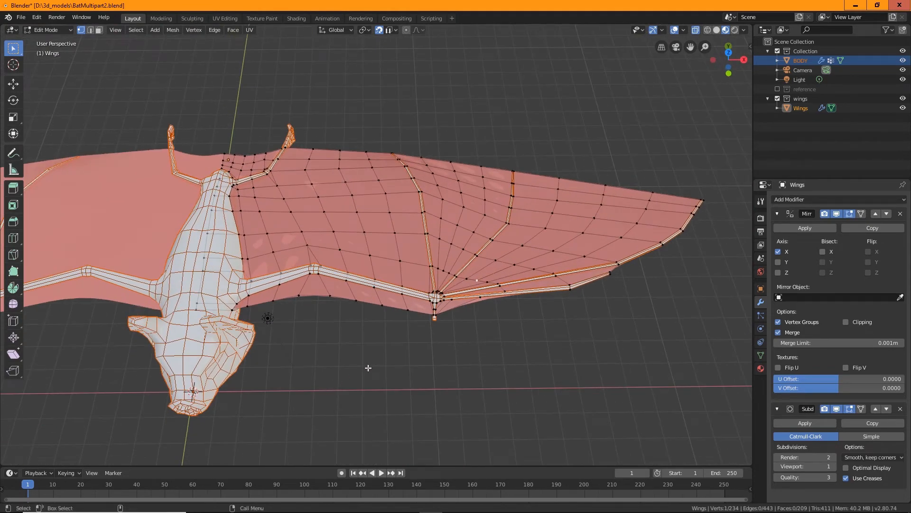
click(778, 51)
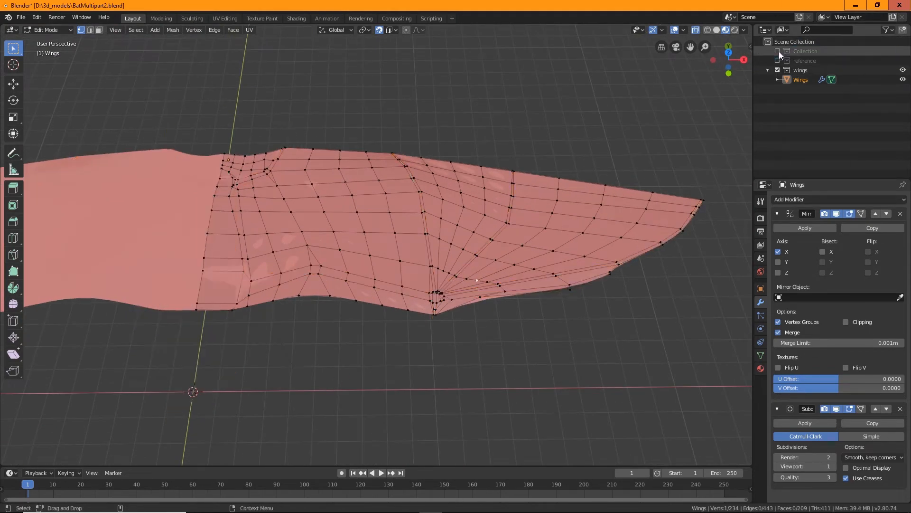
click(98, 30)
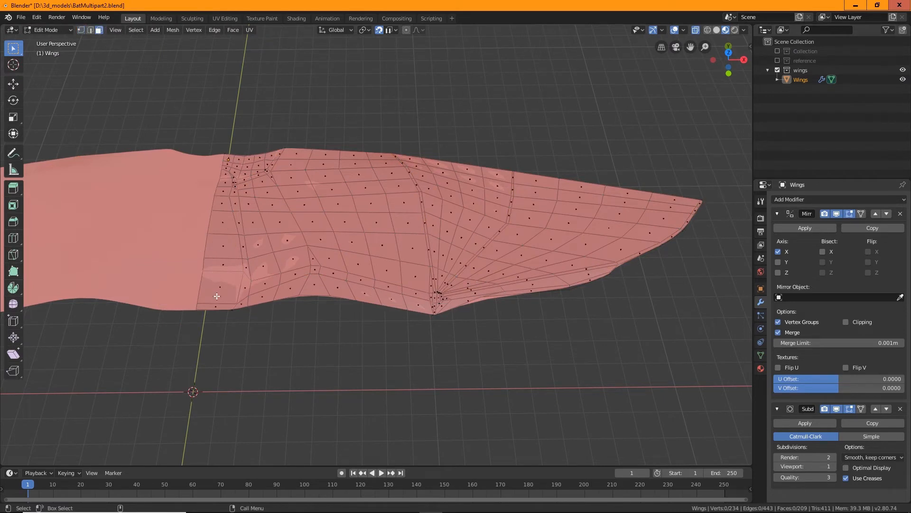
Select the membrane faces along the body's centre line plus the adjoining shoulder face, and turn off the Subdivision modifier's Edit Mode display
drag(191, 194, 225, 339)
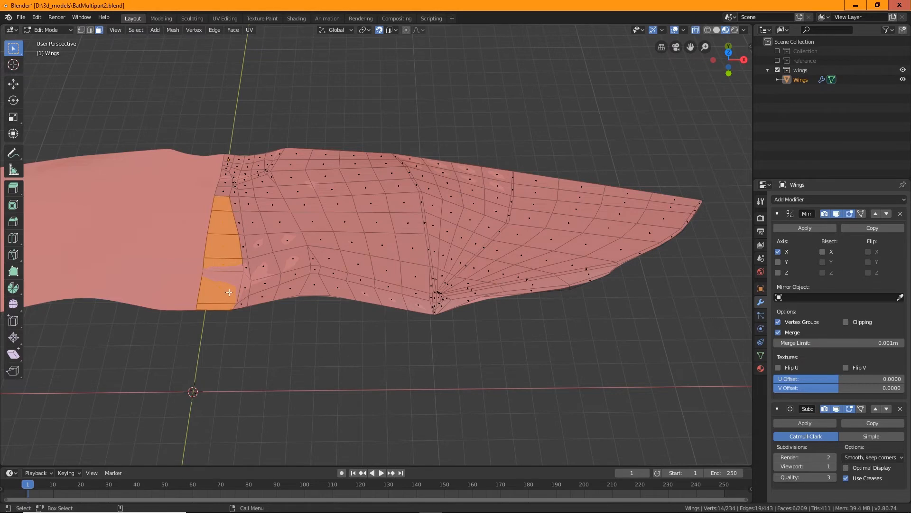
scroll(252, 317, up, 4)
shift+middle_drag(95, 332, 309, 333)
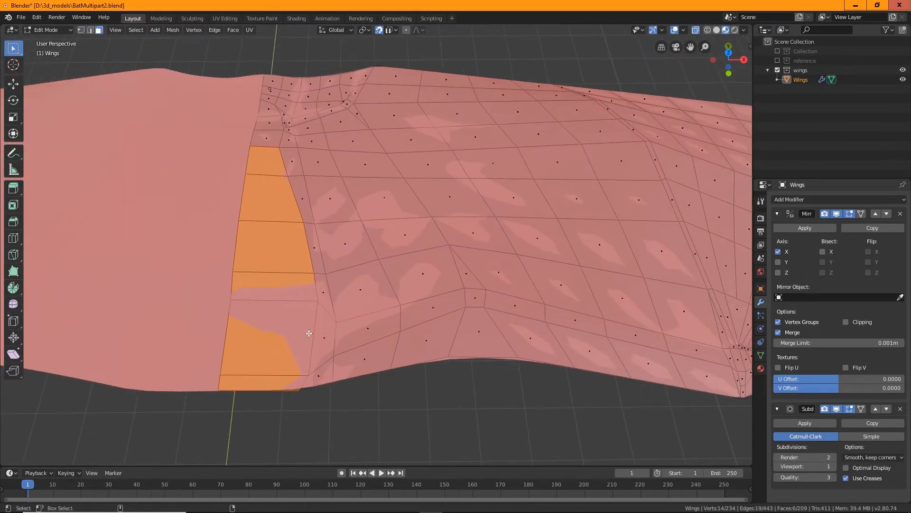
shift+click(324, 335)
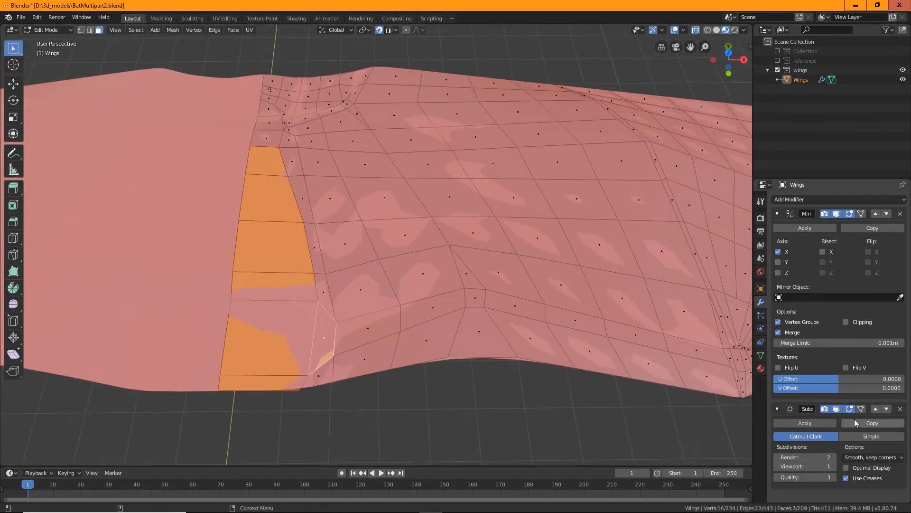
click(852, 409)
Extend the face selection with the seven-face strip that follows the arm bone from the shoulder to the wrist
shift+click(372, 326)
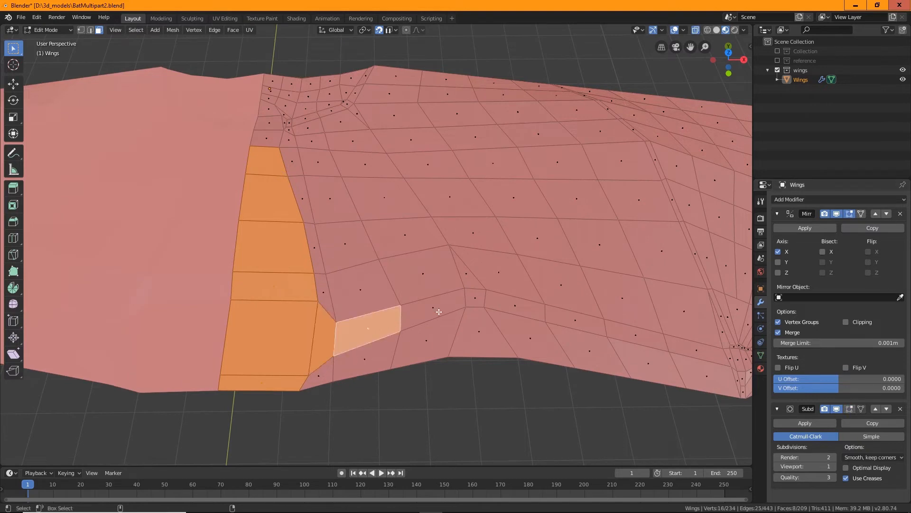
shift+click(434, 314)
shift+click(473, 298)
shift+click(517, 306)
shift+click(569, 318)
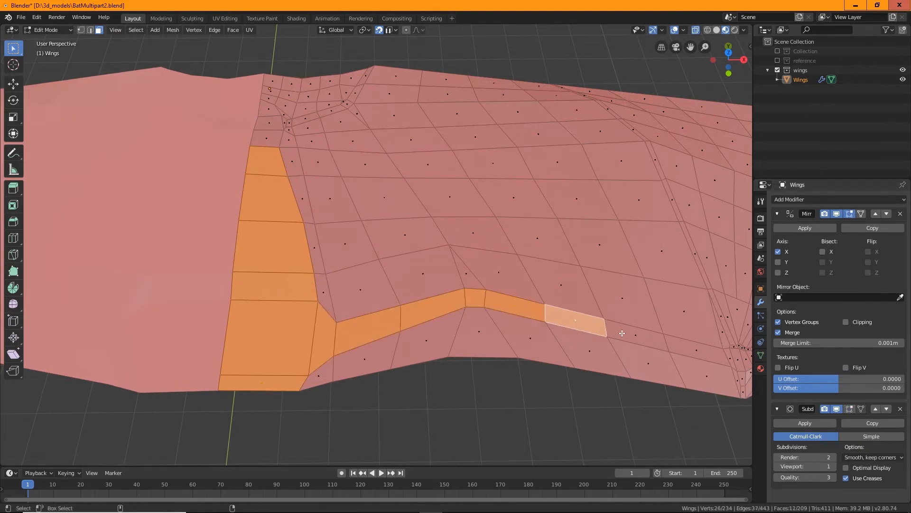
shift+click(627, 332)
shift+click(697, 345)
shift+middle_drag(697, 345, 571, 362)
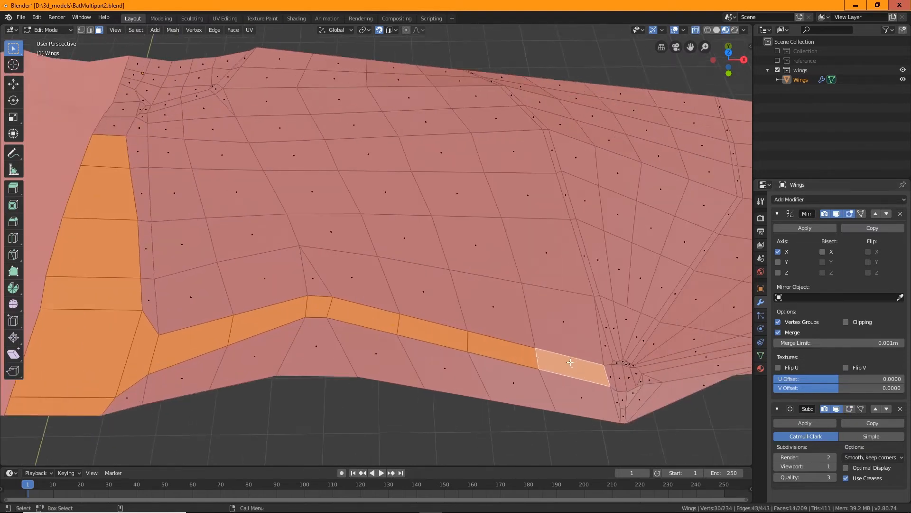
Add the three faces at the tail end of the body strip and the narrow face beside them to the selection
shift+click(114, 126)
shift+click(123, 110)
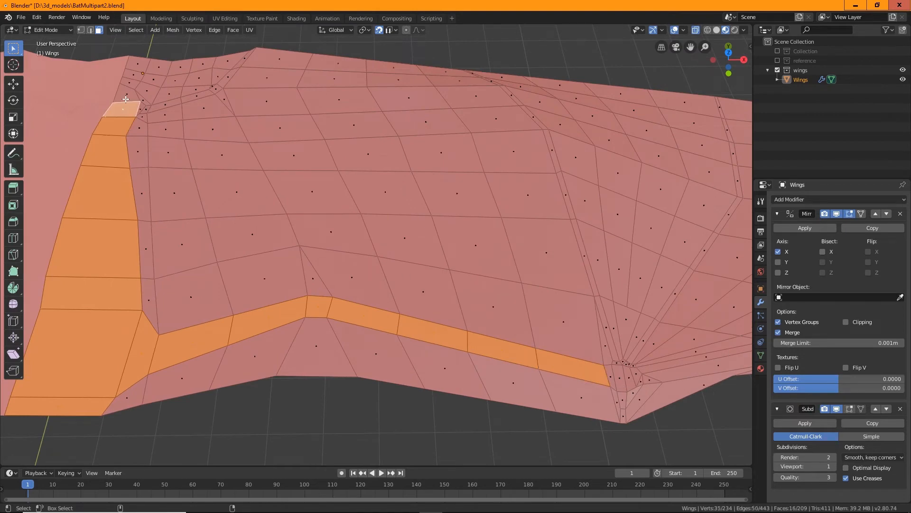
shift+click(127, 94)
shift+click(151, 113)
Extend the face selection along the leg bone strip from the body to the membrane's rear edge, including the small face inside the knee bend
middle_drag(151, 114, 392, 201)
alt+drag(392, 200, 339, 209)
alt+middle_drag(529, 273, 327, 223)
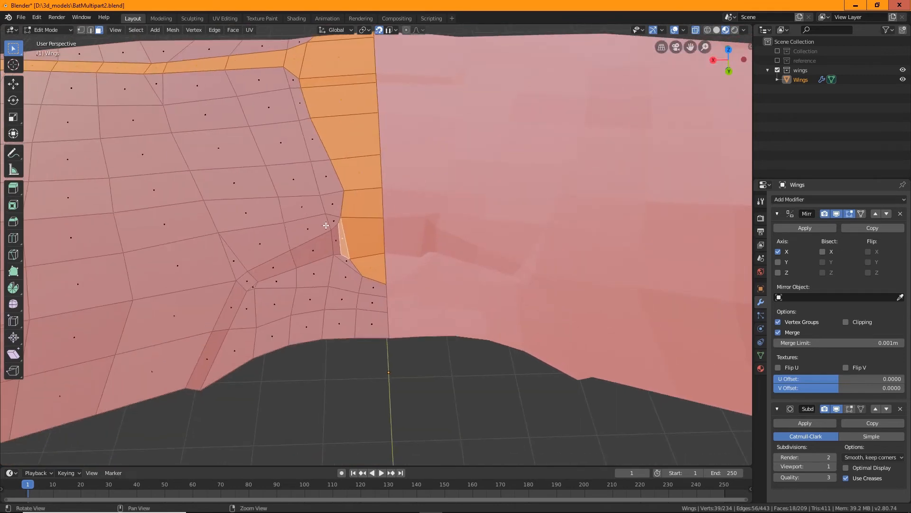
scroll(328, 227, up, 3)
shift+click(319, 238)
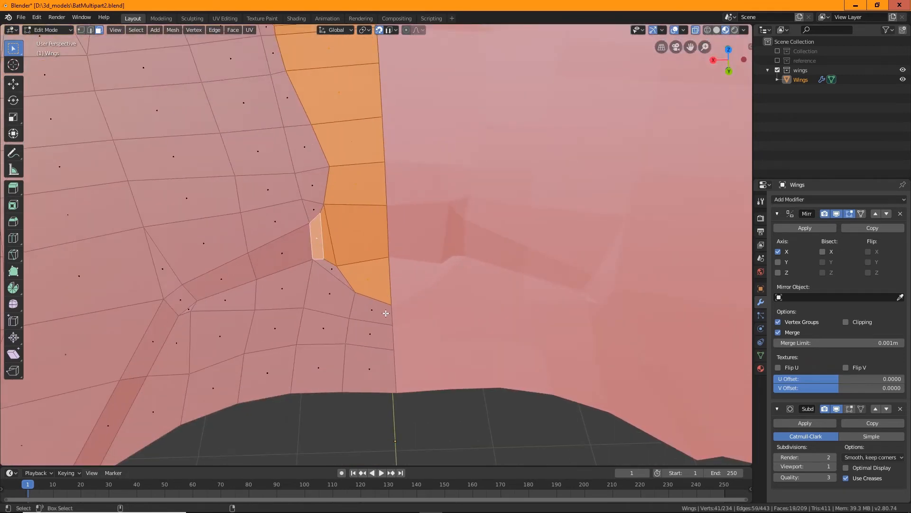
shift+click(269, 255)
shift+click(223, 276)
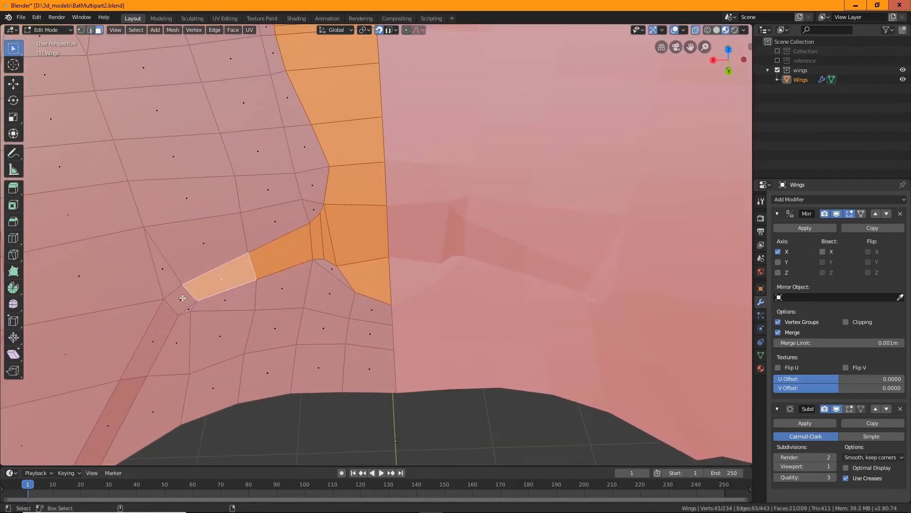
shift+click(179, 300)
shift+click(143, 347)
middle_drag(143, 347, 330, 350)
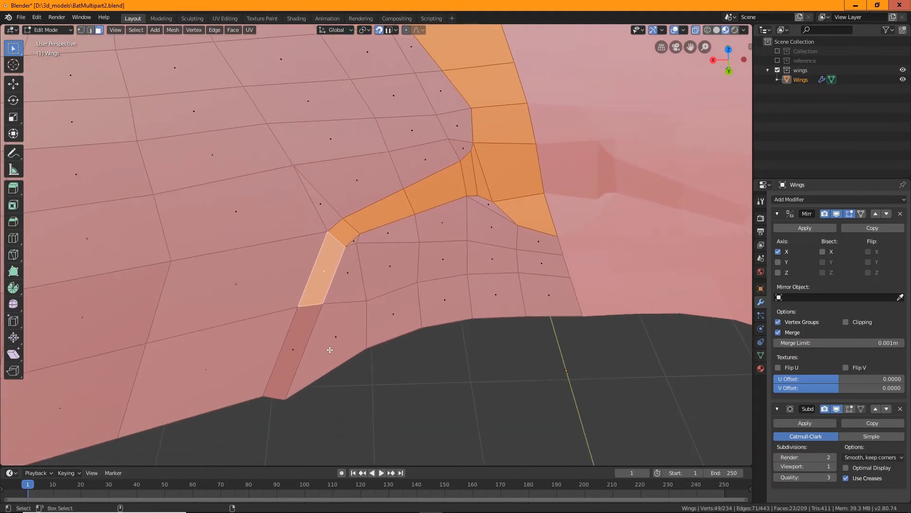
shift+click(293, 352)
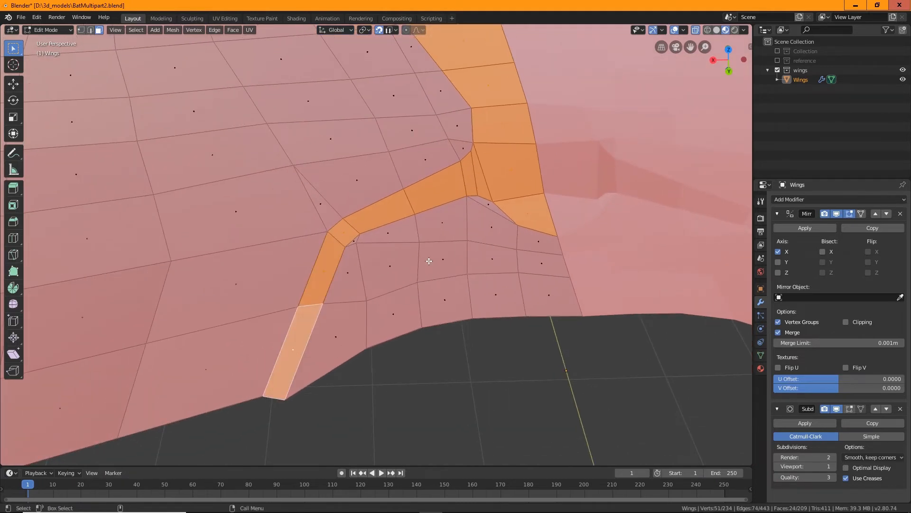
shift+click(354, 239)
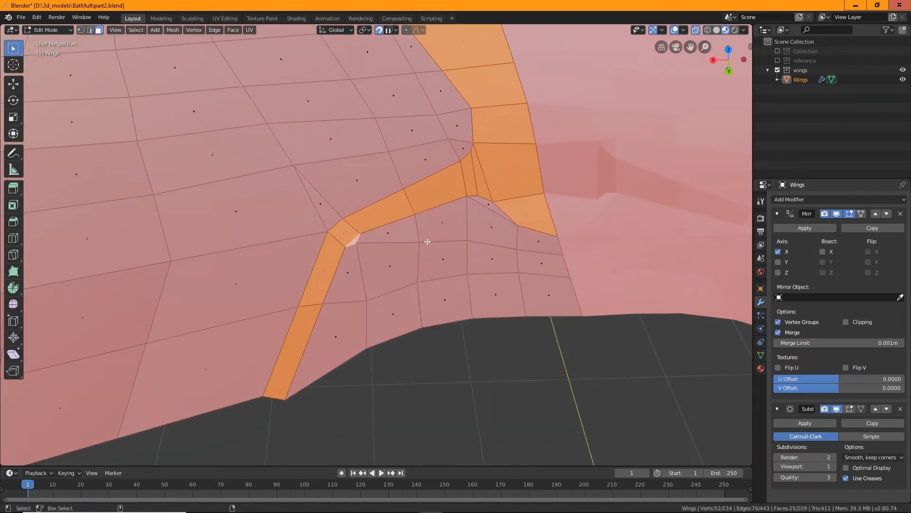
shift+click(355, 241)
shift+click(355, 241)
Add the four wrist faces at the end of the arm strip and the small face at the innermost finger's base to the selection
middle_drag(468, 255, 495, 297)
middle_drag(484, 252, 492, 300)
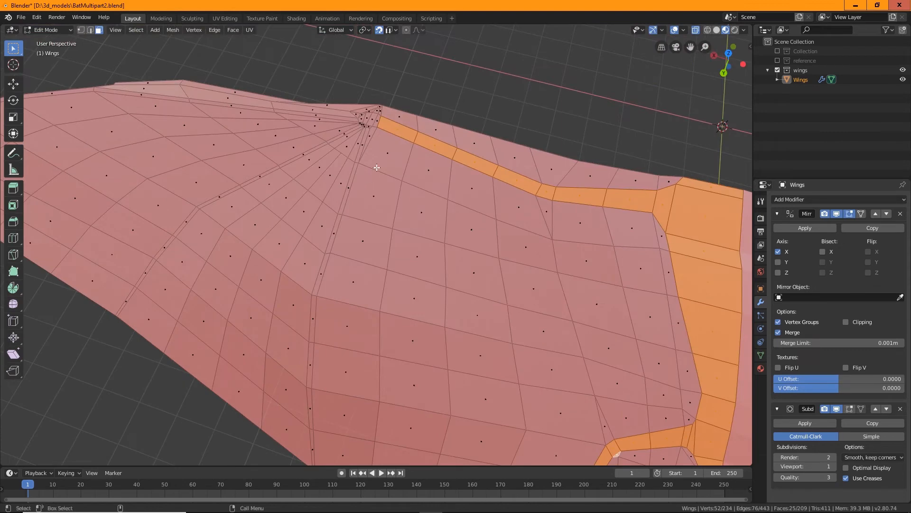
scroll(366, 135, up, 4)
scroll(388, 106, down, 2)
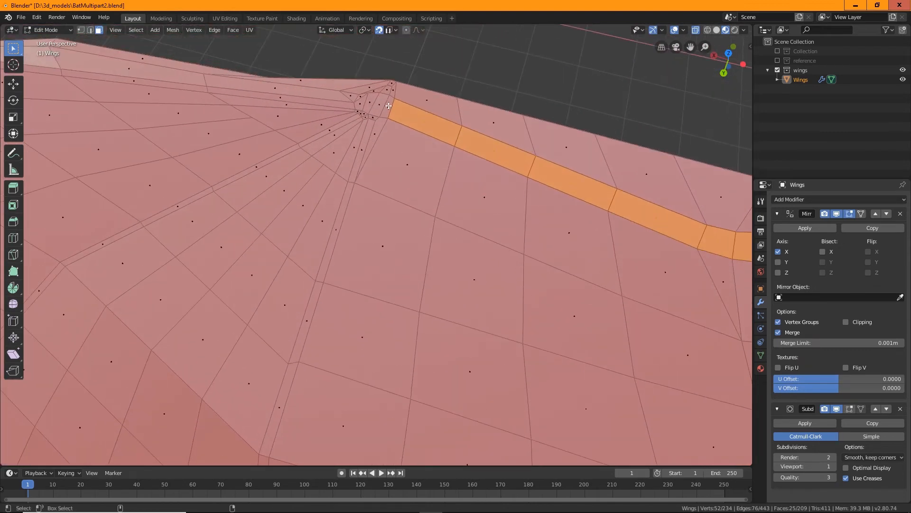
shift+click(387, 106)
shift+click(379, 103)
shift+click(371, 103)
shift+click(361, 111)
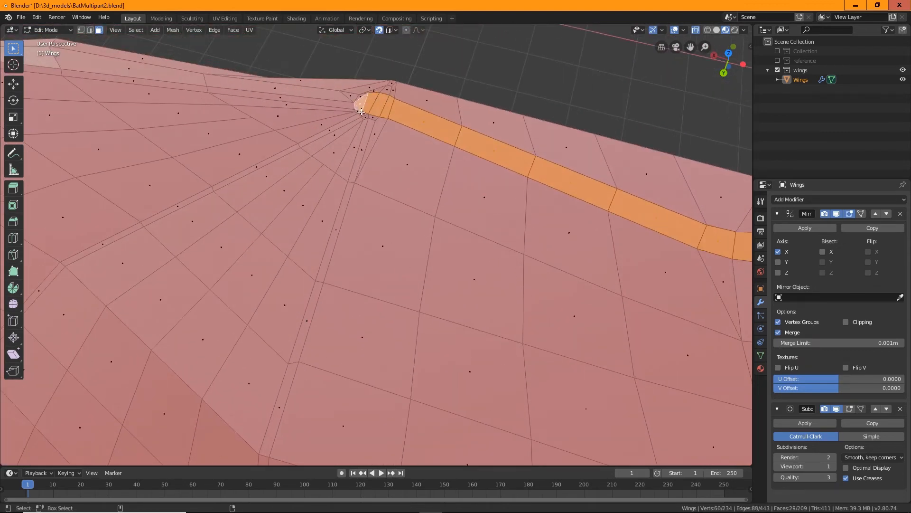
shift+click(373, 118)
Extend the face selection along the narrow strip of the innermost finger bone from the wrist to the membrane's rear edge
alt+shift+click(363, 148)
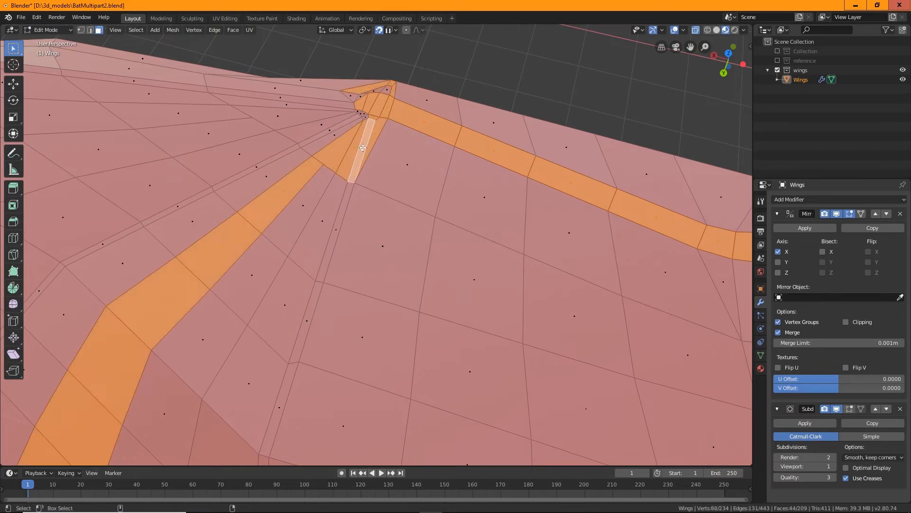
alt+shift+click(363, 148)
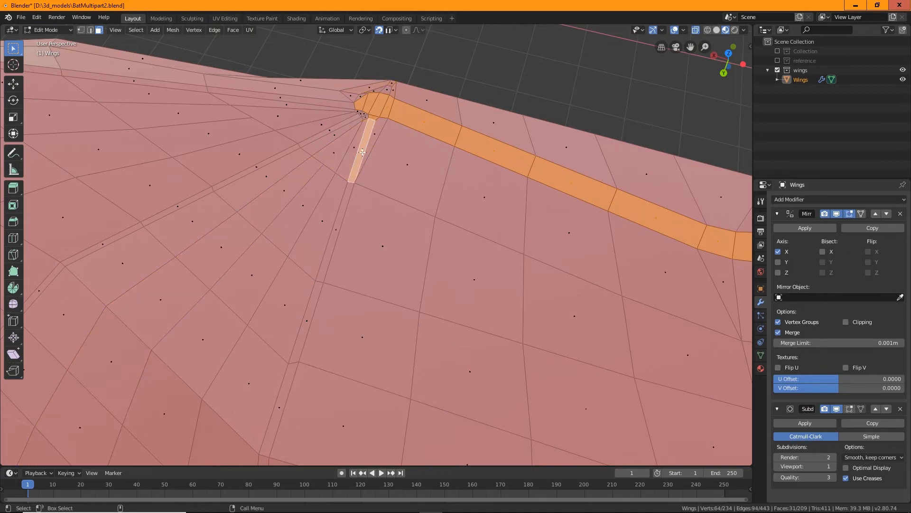
shift+click(338, 244)
shift+click(304, 336)
shift+scroll(303, 332, down, 4)
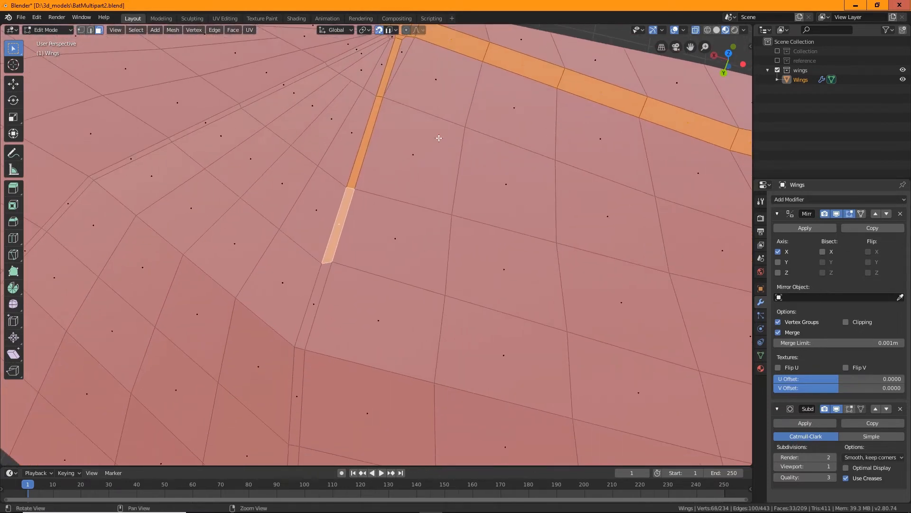
shift+click(313, 310)
shift+scroll(313, 310, down, 5)
shift+click(357, 280)
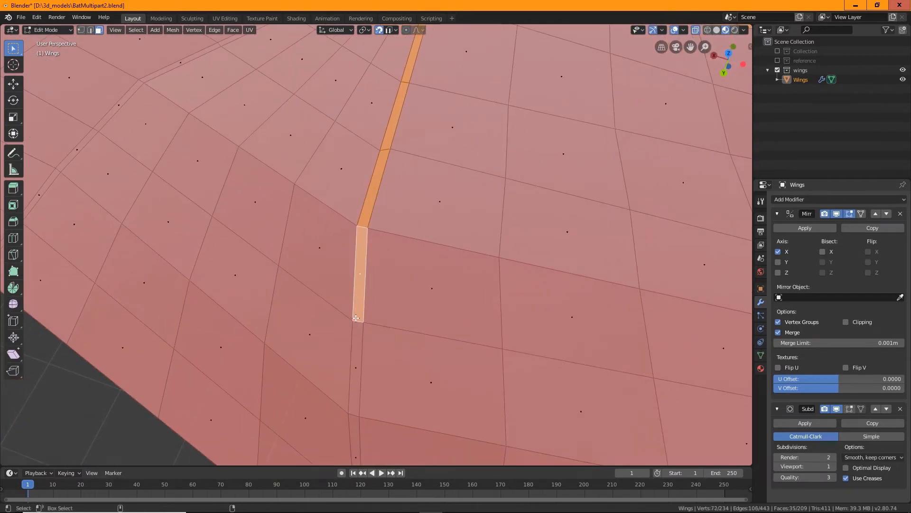
shift+click(360, 378)
shift+scroll(361, 379, down, 5)
shift+click(374, 345)
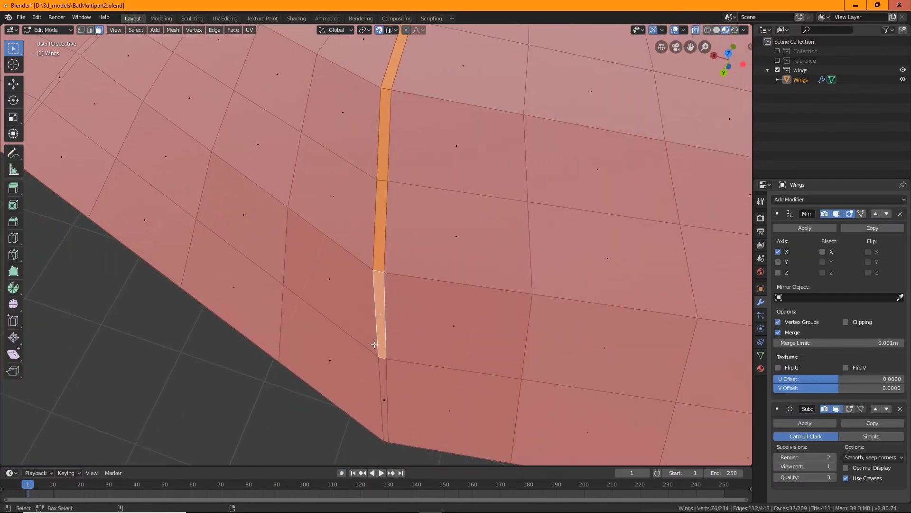
shift+click(383, 399)
Add the small wrist faces at the second finger's base and the upper four faces of that finger's narrow strip to the selection
middle_drag(258, 213, 659, 272)
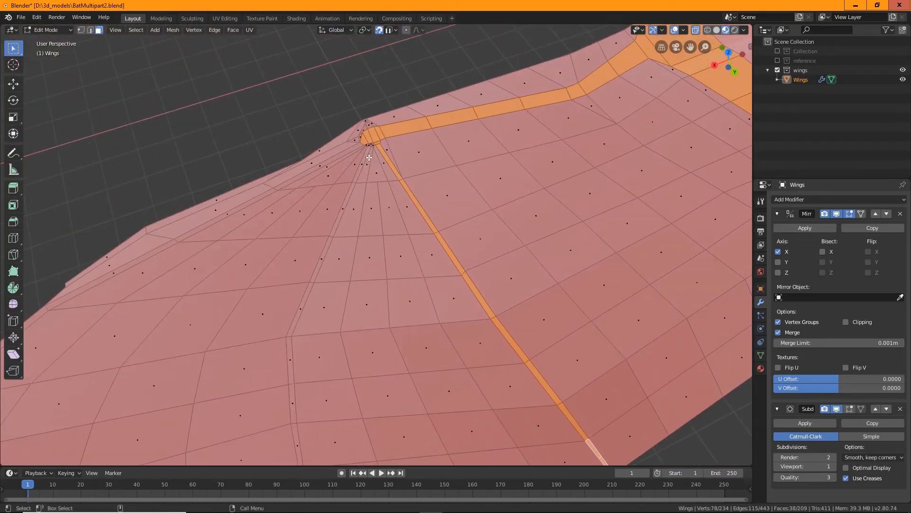
scroll(369, 158, up, 5)
shift+scroll(370, 157, up, 4)
shift+click(376, 69)
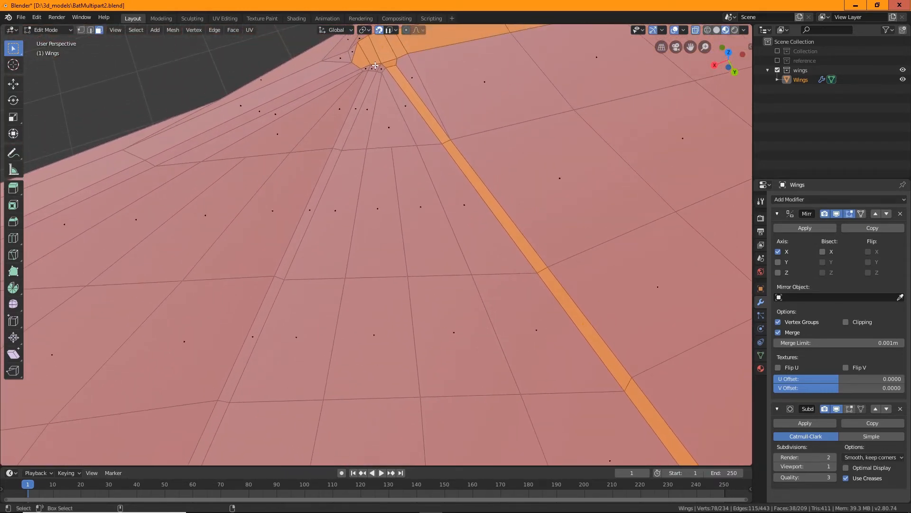
shift+click(358, 109)
shift+click(373, 69)
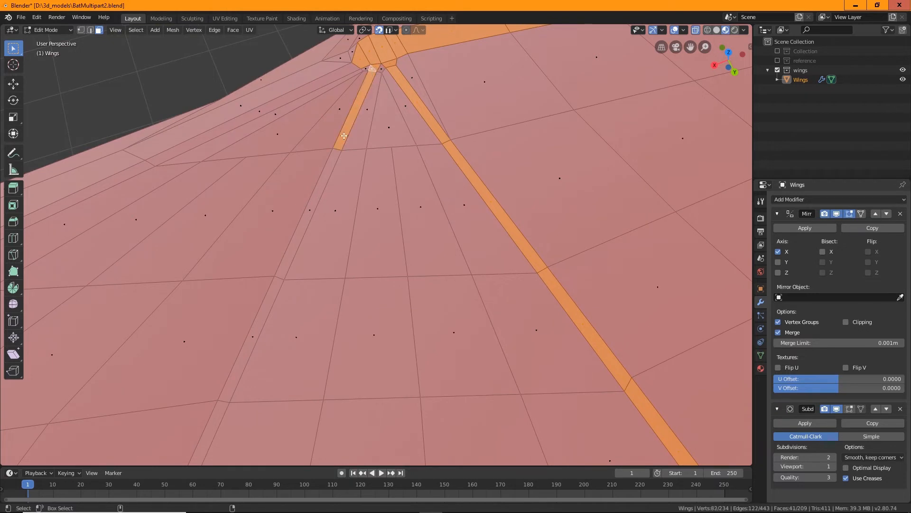
shift+click(313, 208)
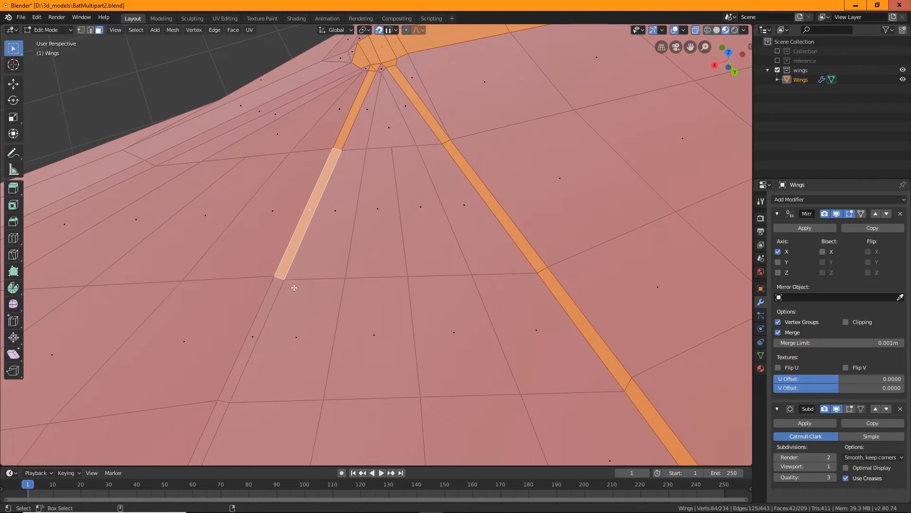
shift+click(257, 331)
scroll(261, 367, down, 2)
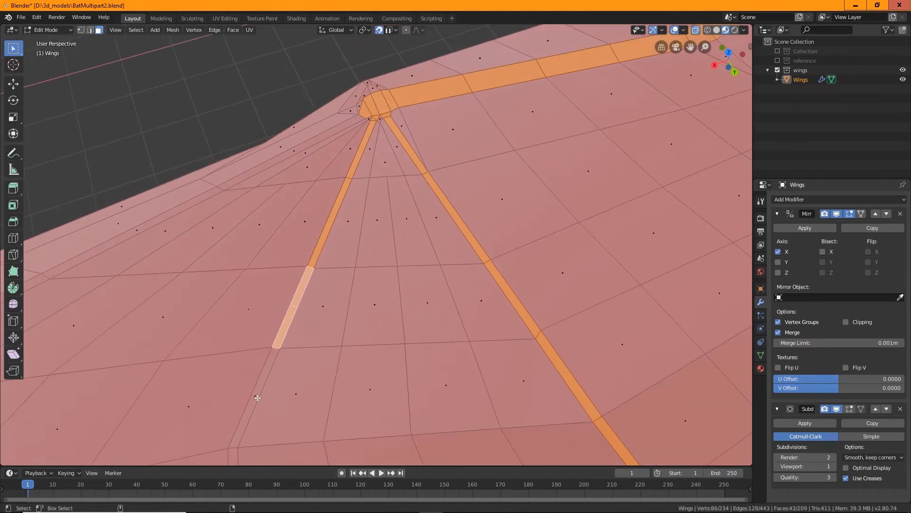
shift+click(258, 396)
Dissolve the short edge that splits the small face at the base of the second finger's strip beside the wrist
scroll(402, 199, up, 2)
scroll(402, 199, down, 1)
middle_drag(436, 152, 475, 161)
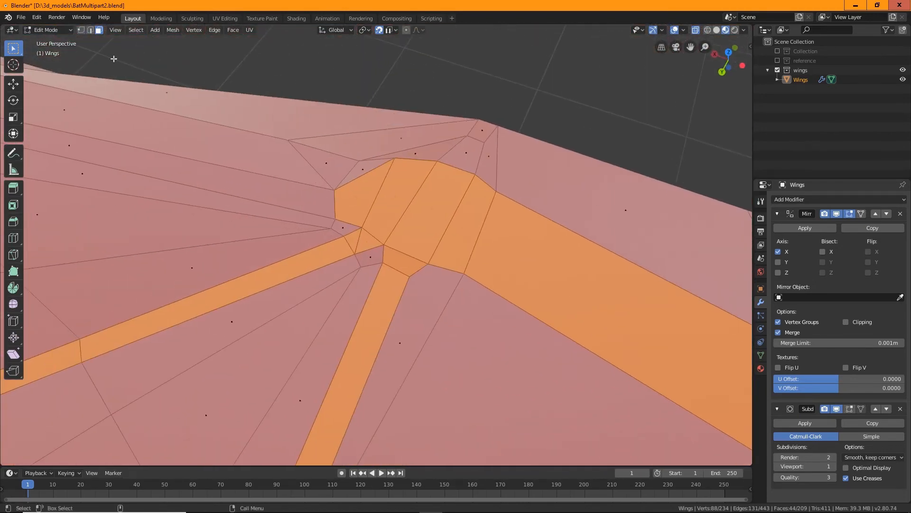
click(90, 30)
click(359, 237)
right_click(360, 236)
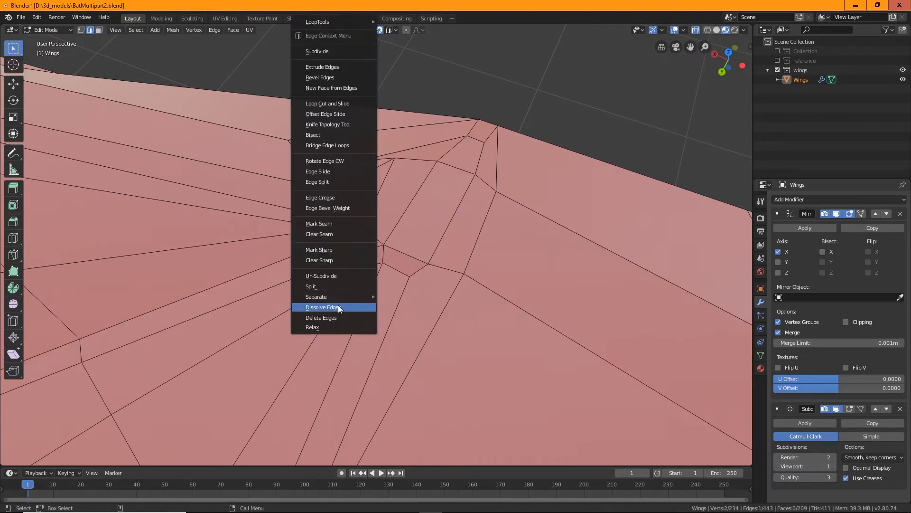
click(338, 307)
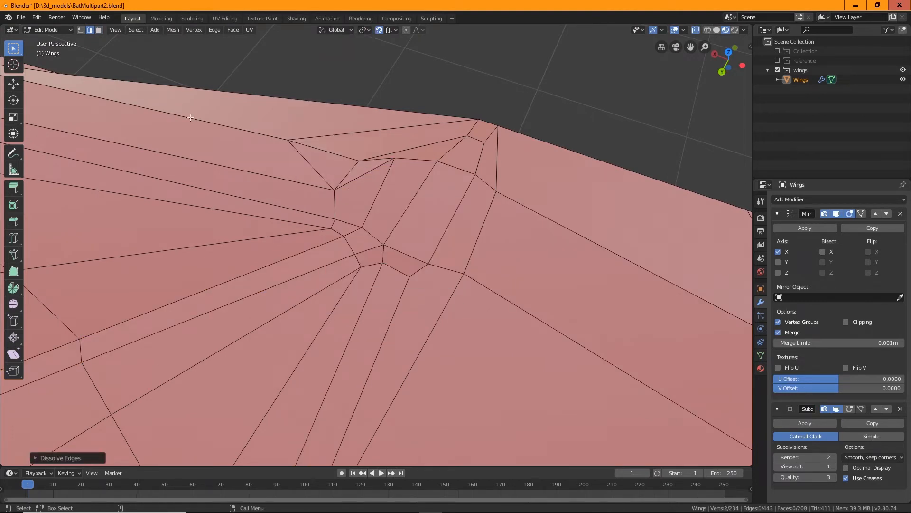
Switch back to face selection and select the four faces that form the wrist
click(99, 29)
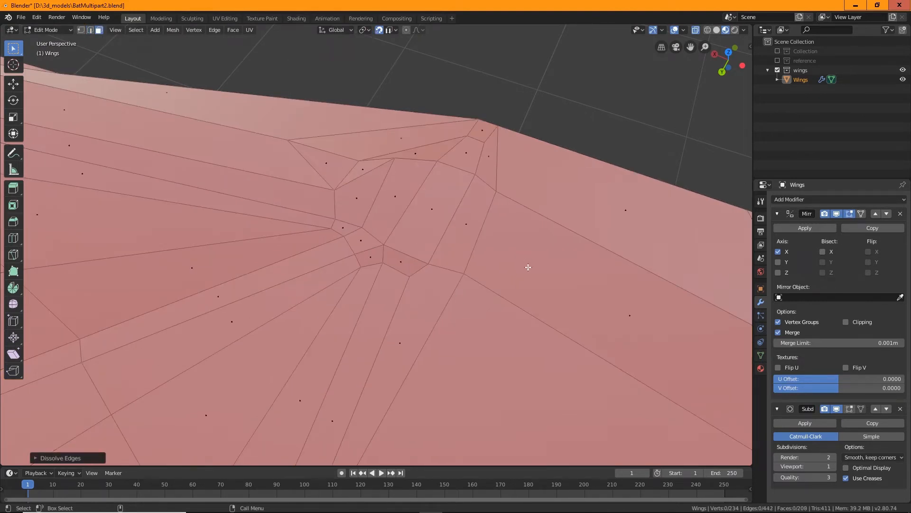
click(460, 220)
shift+click(429, 209)
shift+click(384, 201)
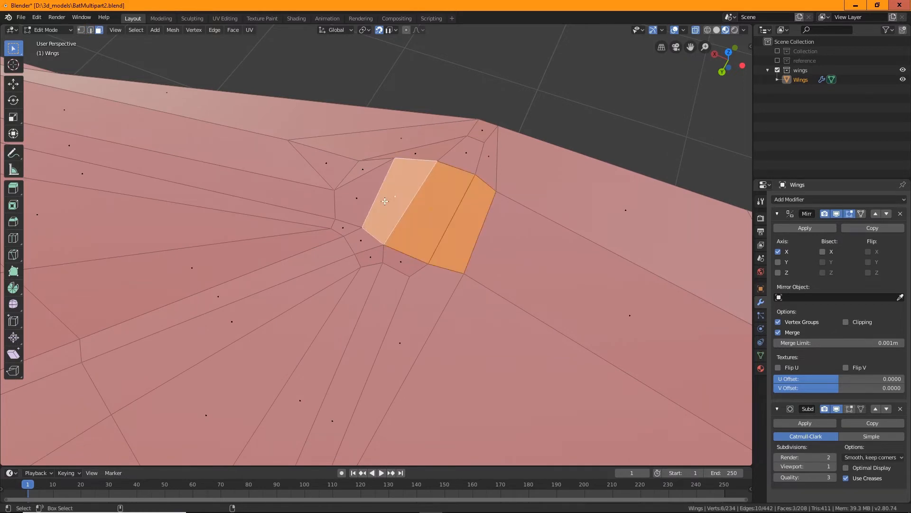
shift+click(349, 198)
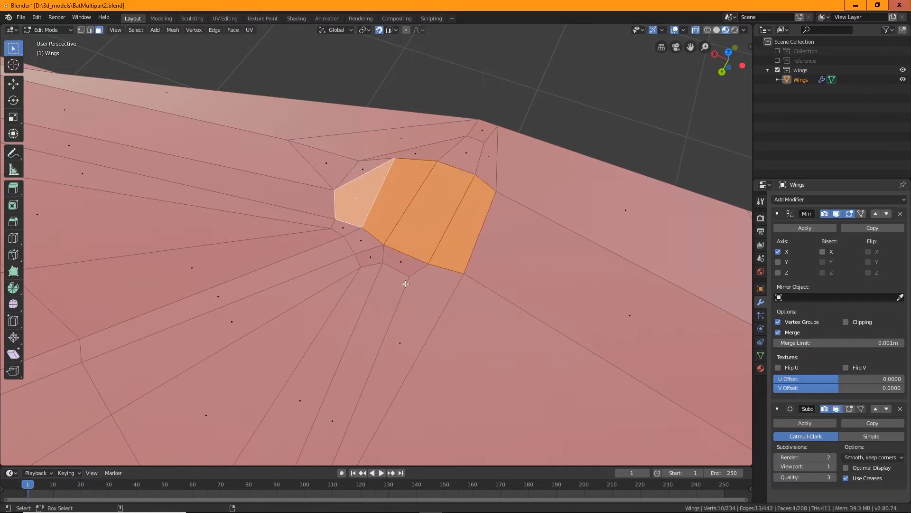
Add the small base face and the first two strip faces of the innermost finger to the wrist selection
scroll(406, 284, down, 3)
shift+click(367, 284)
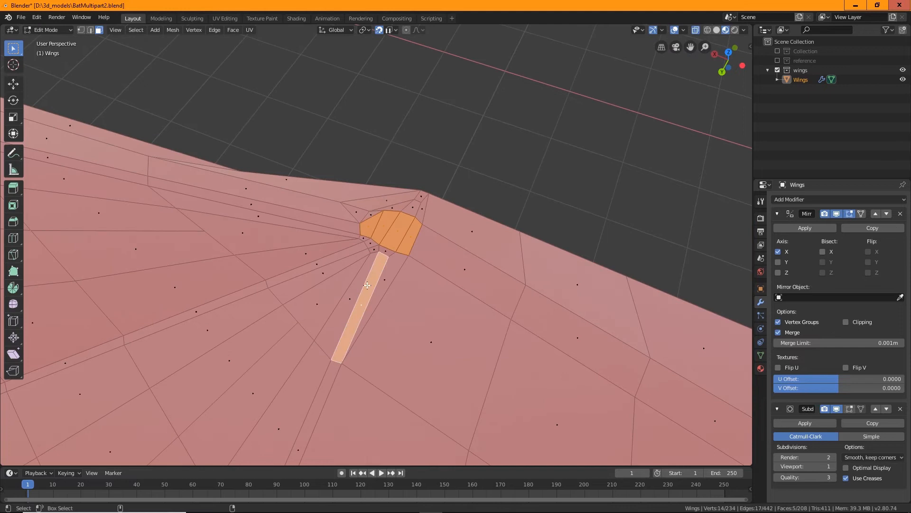
shift+click(385, 250)
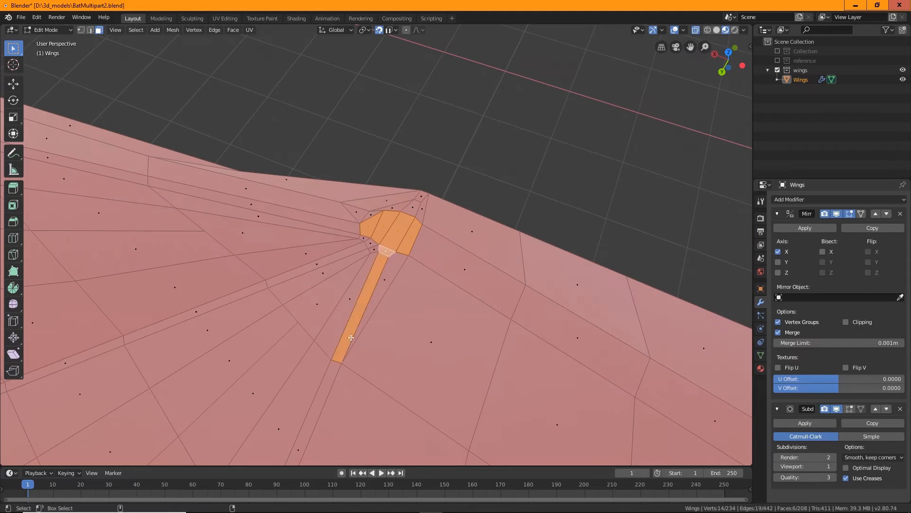
shift+click(298, 453)
middle_drag(549, 201, 517, 223)
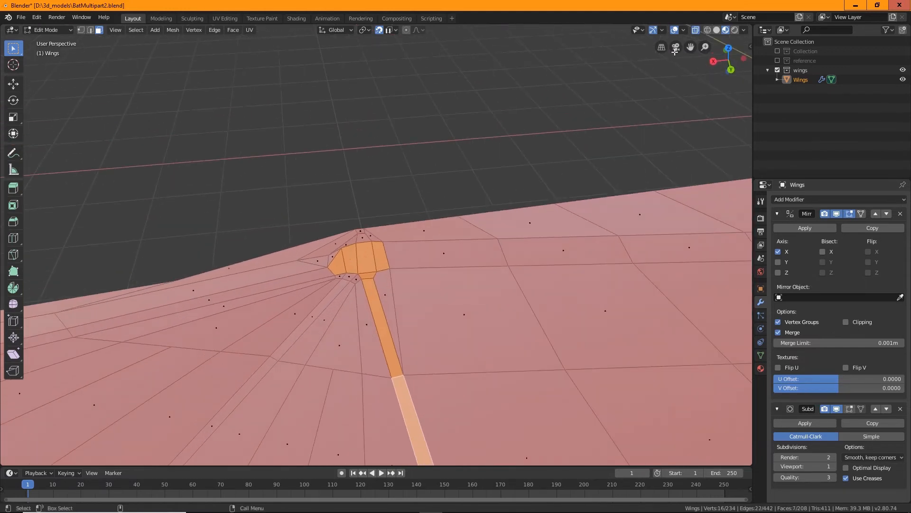
Turn off X-ray and add the second finger's base face and the first three faces of its narrow strip to the selection
click(695, 30)
middle_drag(414, 238, 448, 204)
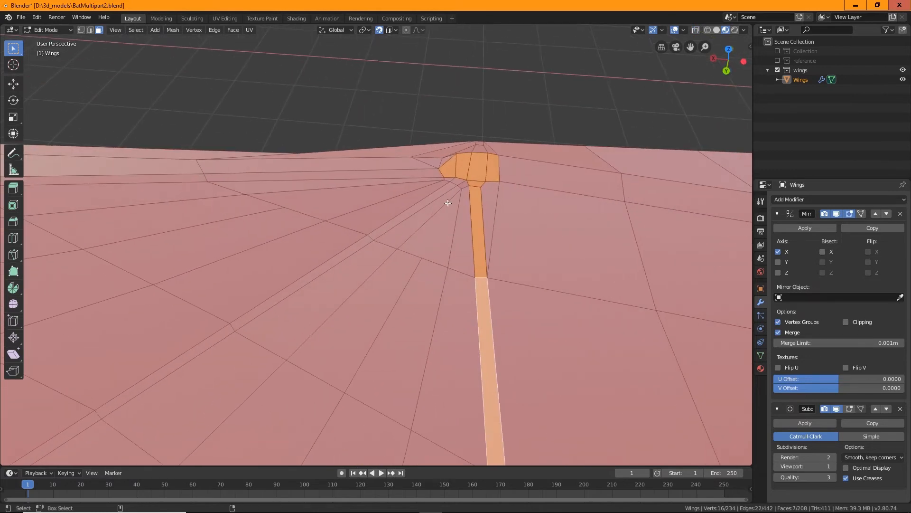
shift+click(458, 183)
shift+click(371, 235)
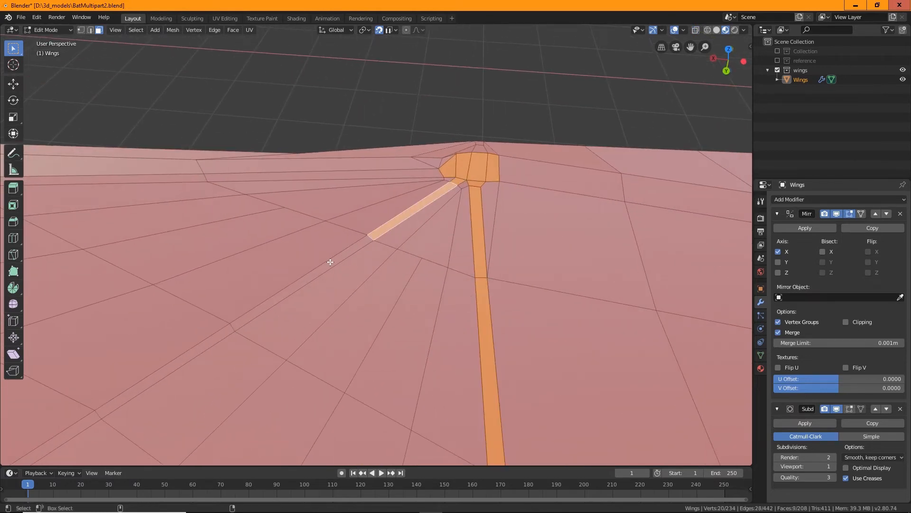
shift+click(331, 262)
shift+click(163, 369)
middle_drag(163, 369, 286, 337)
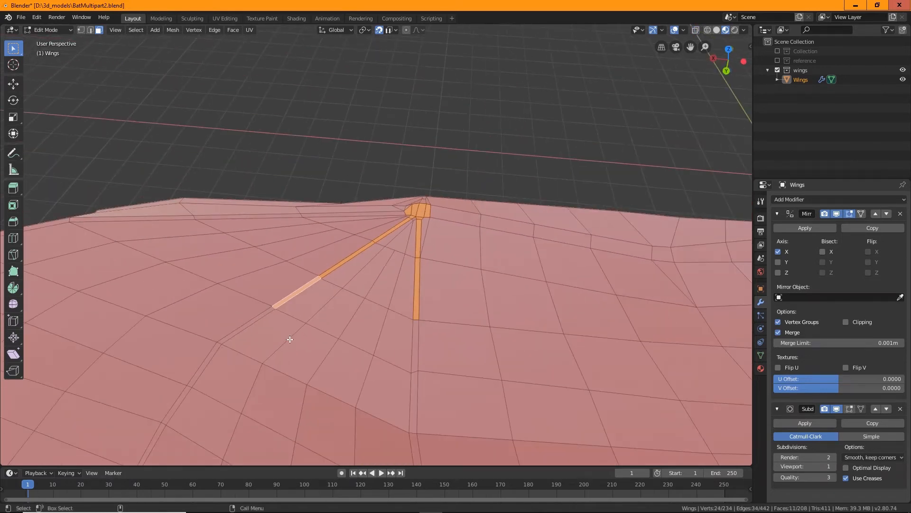
Add the remaining six faces of the innermost finger's strip down to the membrane's rear edge to the selection
shift+click(416, 348)
shift+click(411, 418)
middle_drag(411, 418, 445, 303)
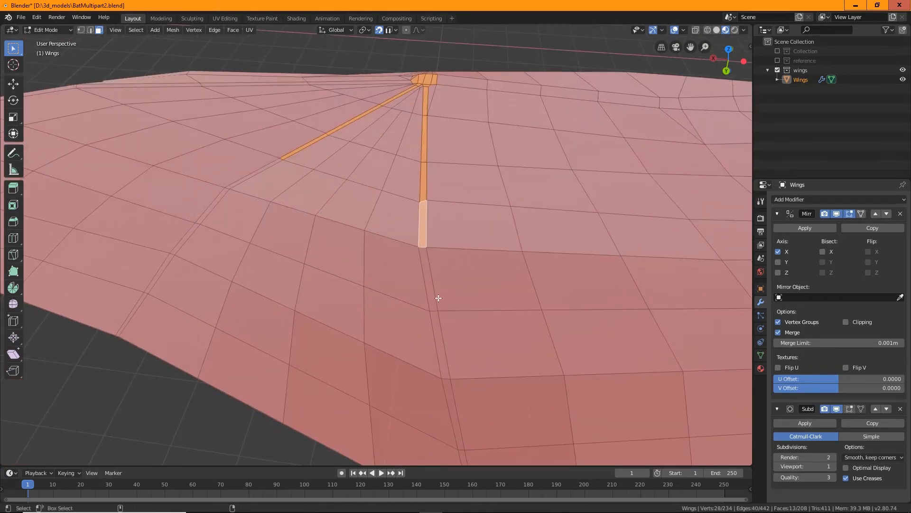
shift+click(433, 298)
shift+click(441, 361)
shift+click(450, 411)
middle_drag(450, 411, 356, 203)
shift+click(470, 317)
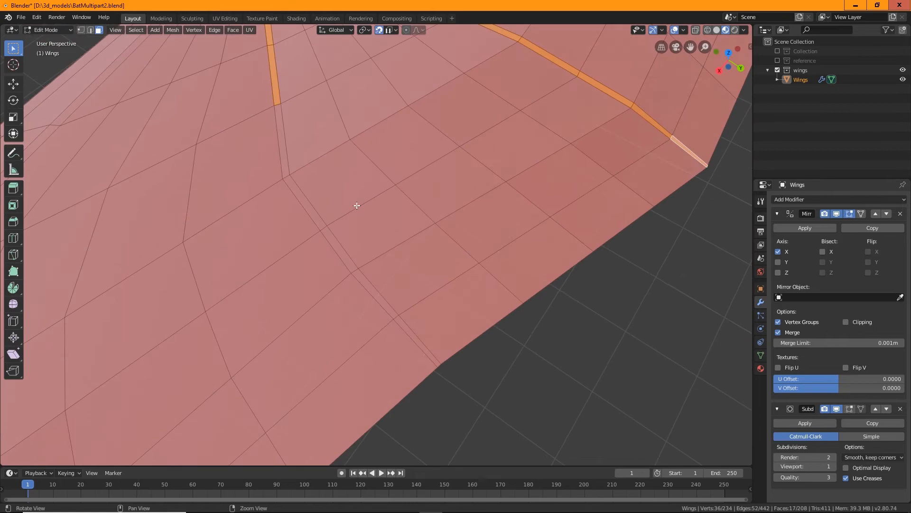
Add the remaining five faces of the second finger's strip down to the membrane's rear edge to the selection
shift+click(280, 136)
shift+click(318, 226)
shift+click(342, 252)
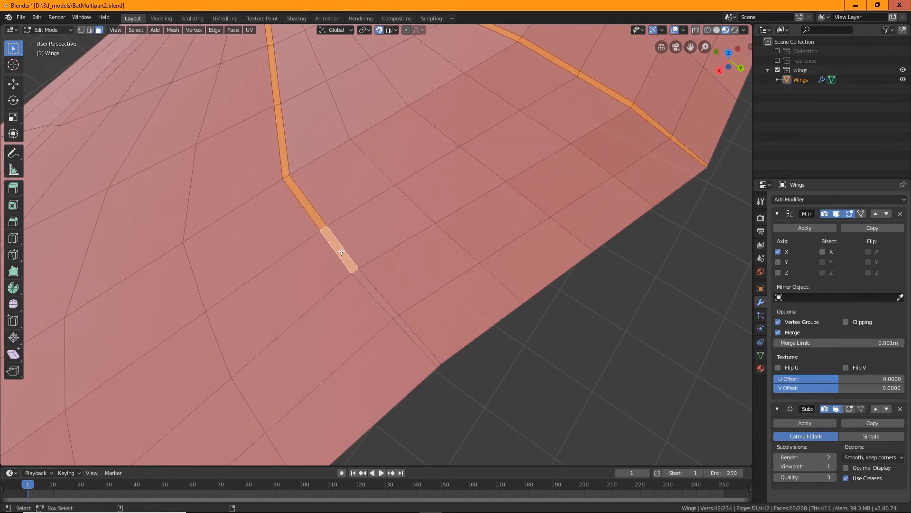
shift+click(374, 295)
shift+click(423, 350)
middle_drag(423, 349, 497, 252)
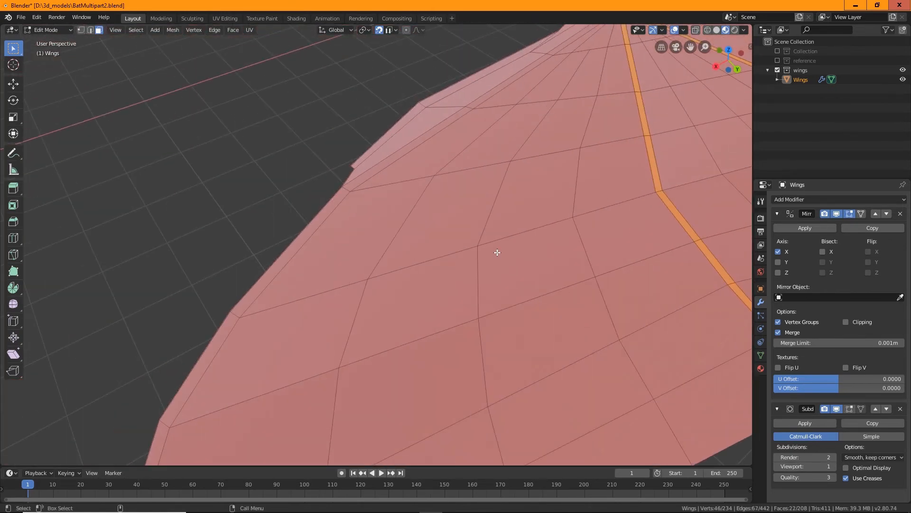
Add the outermost long finger's upper strip faces, the short leading-edge finger's two faces and the thumb's base face to the selection
shift+click(327, 213)
shift+click(382, 166)
shift+click(411, 112)
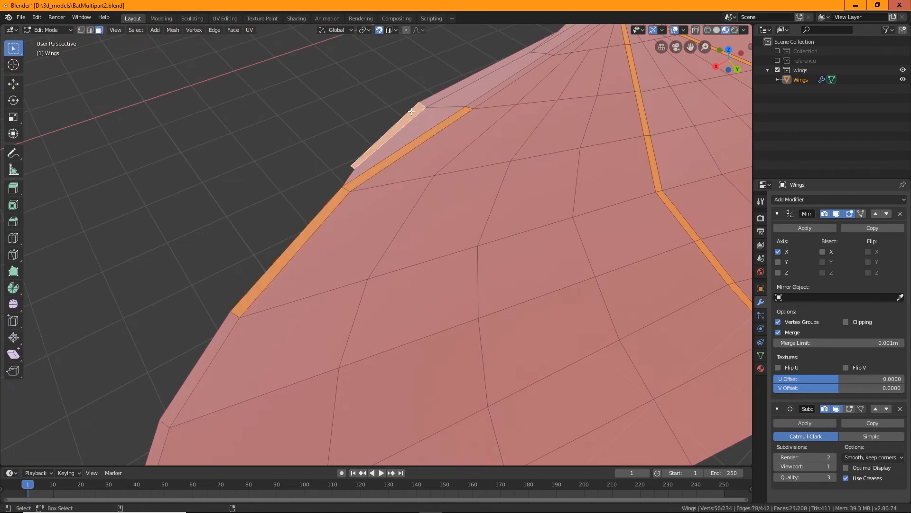
shift+click(462, 90)
middle_drag(503, 85, 432, 243)
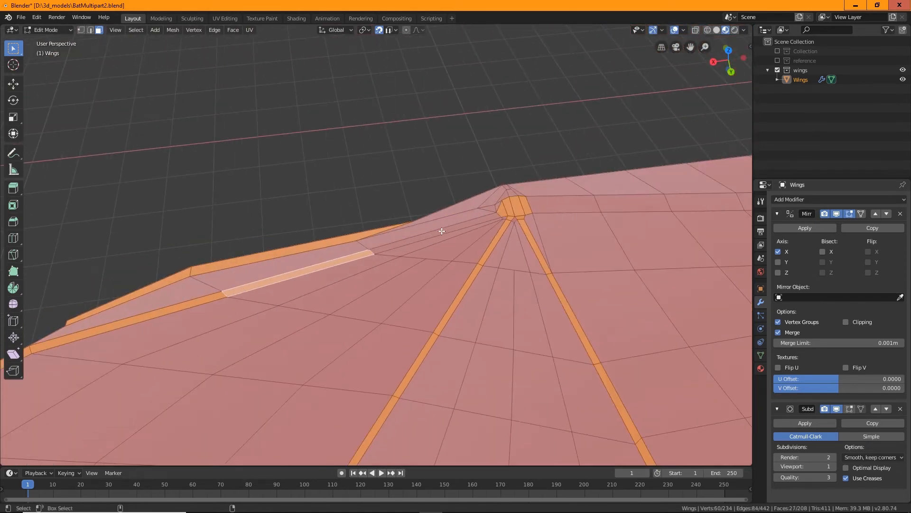
shift+click(456, 217)
shift+click(511, 194)
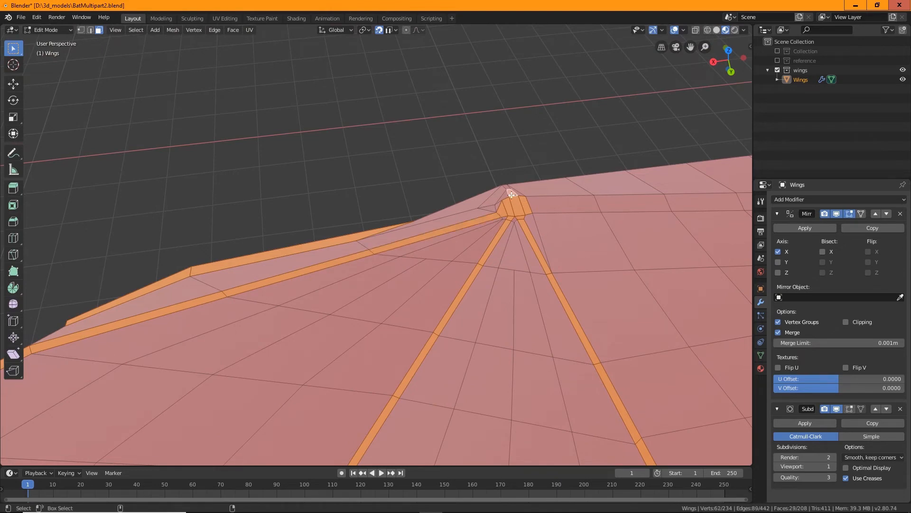
Add the three forearm faces running from the wrist toward the elbow to the selection
shift+click(578, 204)
shift+click(644, 199)
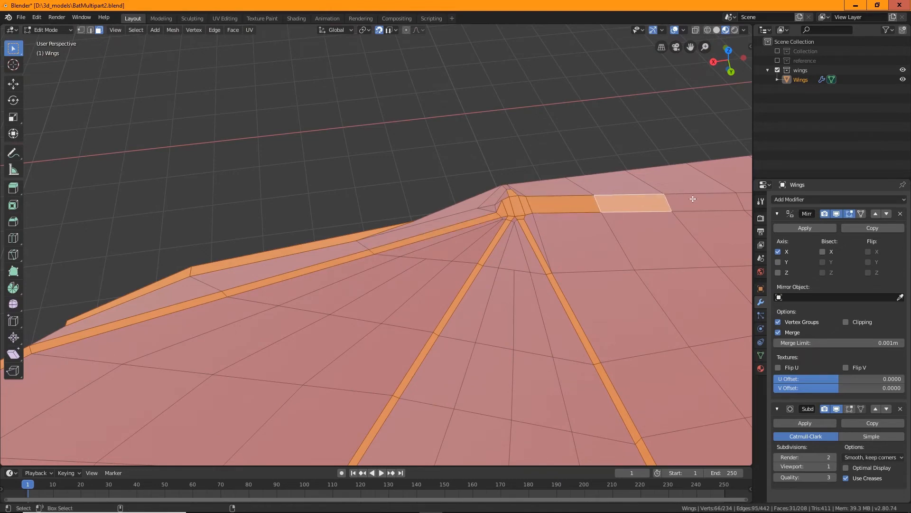
shift+click(697, 200)
Add the remaining four faces of the outermost finger's strip along the leading edge to the wing tip to the selection
middle_drag(404, 324, 496, 311)
middle_drag(561, 314, 468, 327)
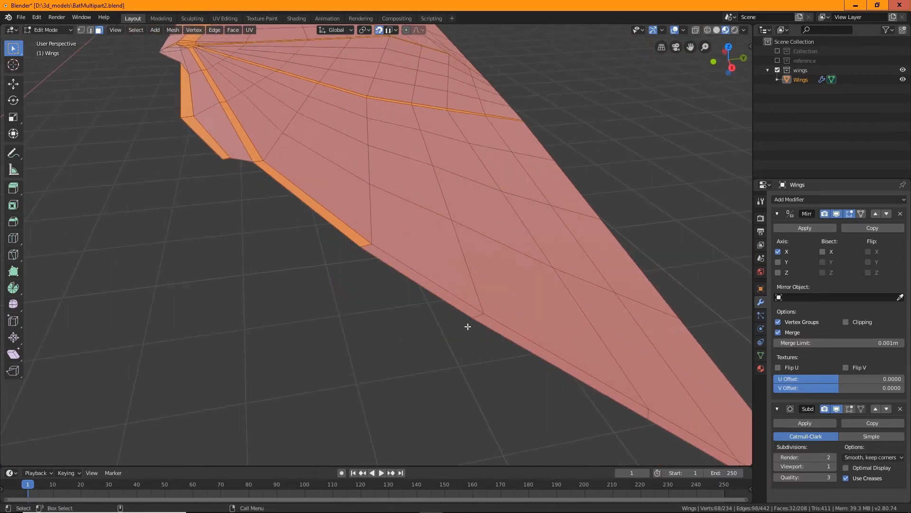
shift+click(456, 301)
shift+click(620, 398)
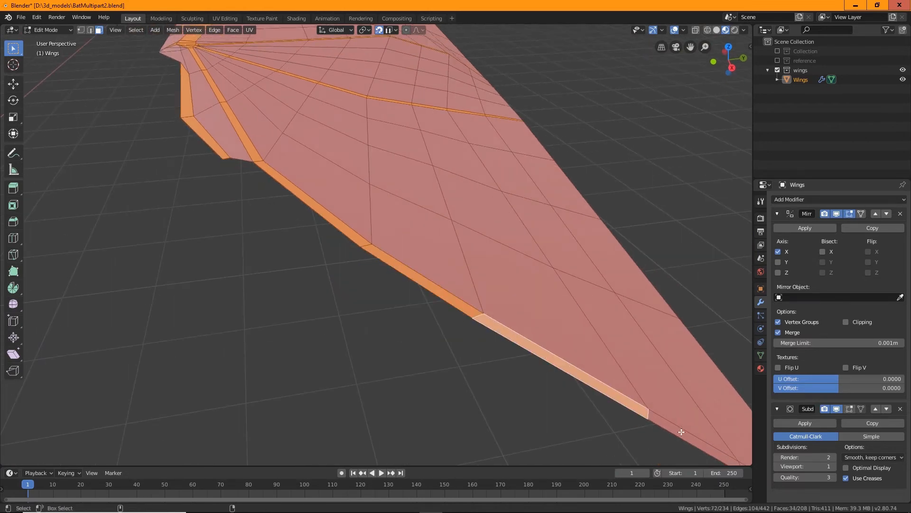
shift+click(682, 431)
scroll(529, 305, down, 4)
shift+click(469, 340)
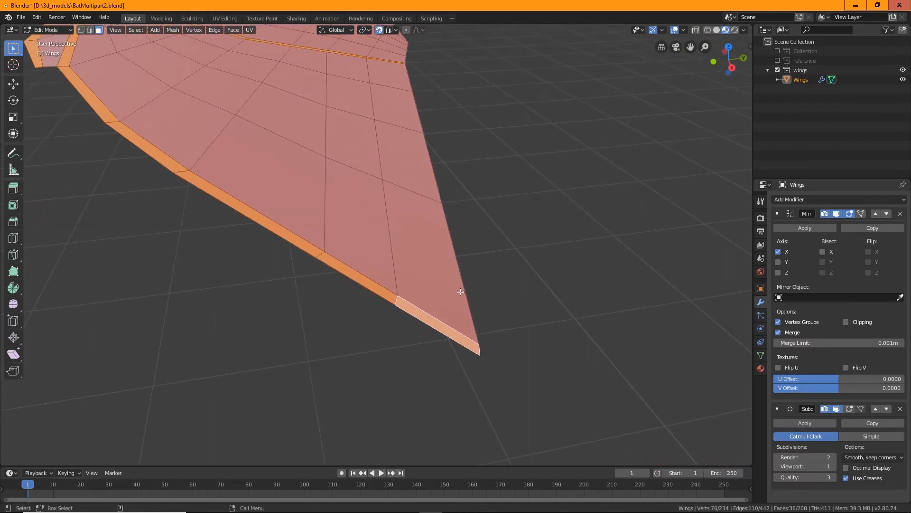
Add the leg's seven strip faces from the membrane's rear edge up to the hip to the selection
middle_drag(460, 291, 335, 206)
shift+click(259, 296)
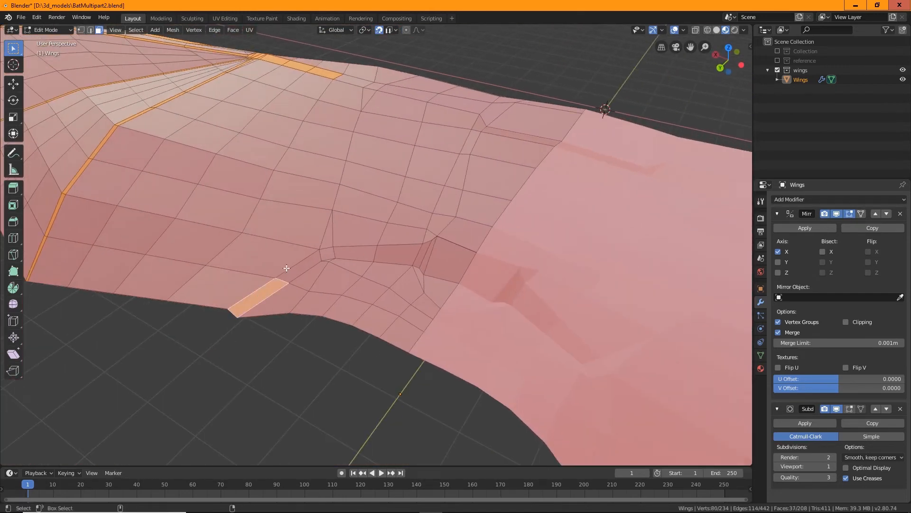
shift+click(297, 270)
shift+click(329, 252)
shift+click(361, 254)
shift+click(403, 257)
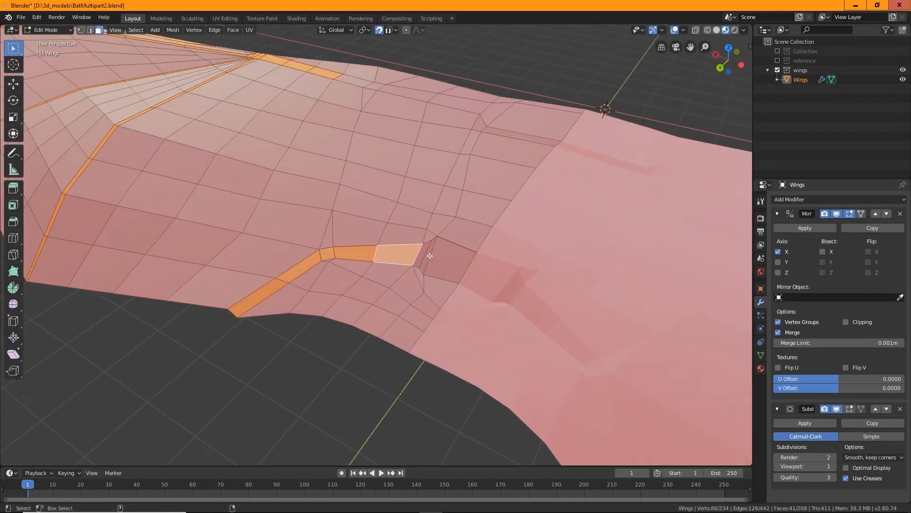
shift+click(419, 259)
shift+click(427, 256)
Add the body faces along the mirror centre line from the hip to the membrane's front edge to the selection
shift+click(454, 269)
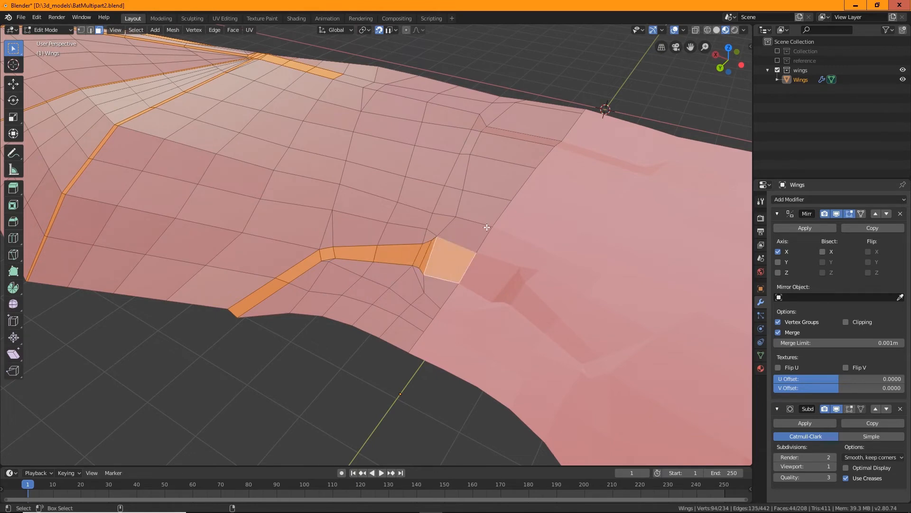
shift+click(481, 231)
shift+click(488, 209)
shift+click(501, 175)
shift+click(518, 145)
shift+click(556, 131)
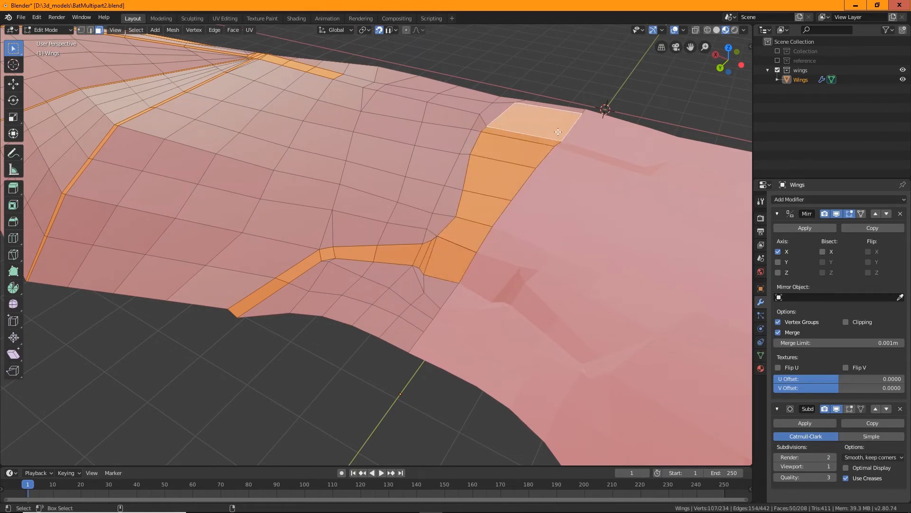
middle_drag(626, 183, 504, 185)
shift+click(480, 375)
Add the shoulder, upper-arm and elbow faces to the selection, connecting the body faces with the selected forearm strip
shift+click(496, 304)
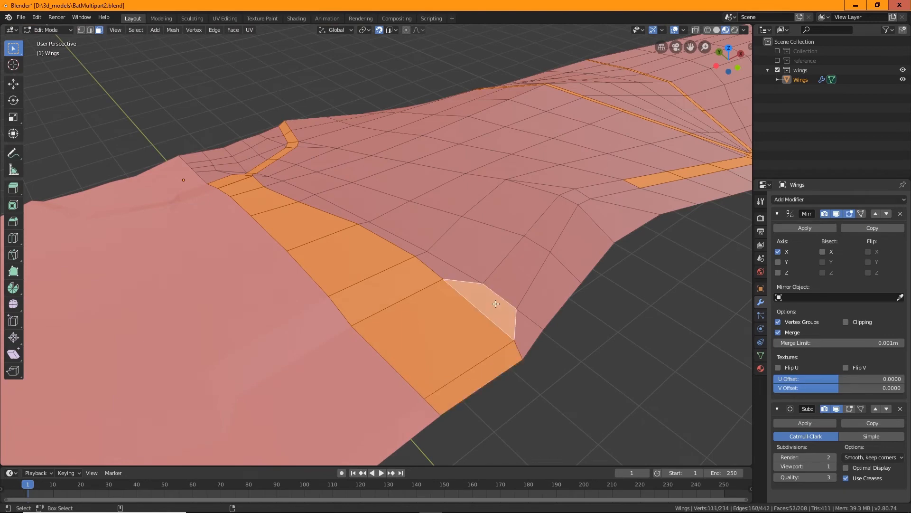
shift+click(526, 260)
shift+click(552, 225)
shift+click(576, 196)
shift+click(611, 189)
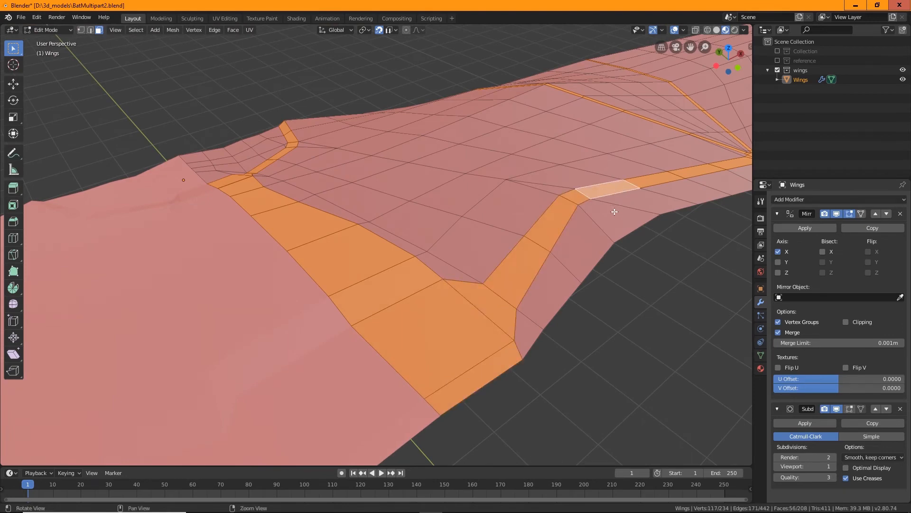
Compare the selected faces with the body mesh and add the tail-base face at the centre line to the selection
middle_drag(614, 212, 454, 218)
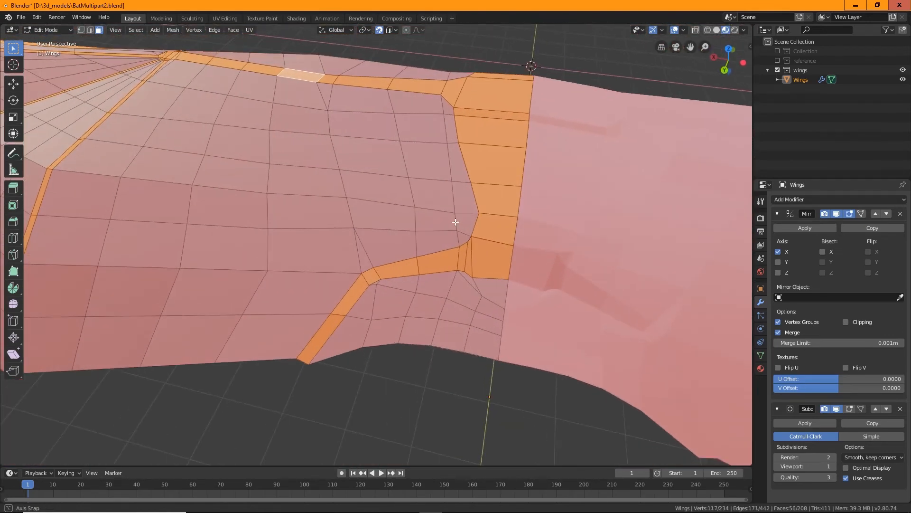
click(780, 51)
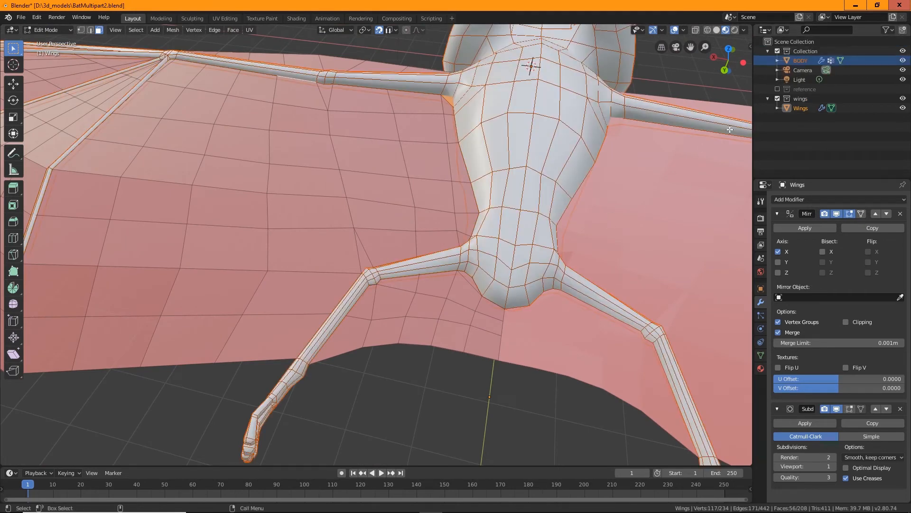
click(778, 50)
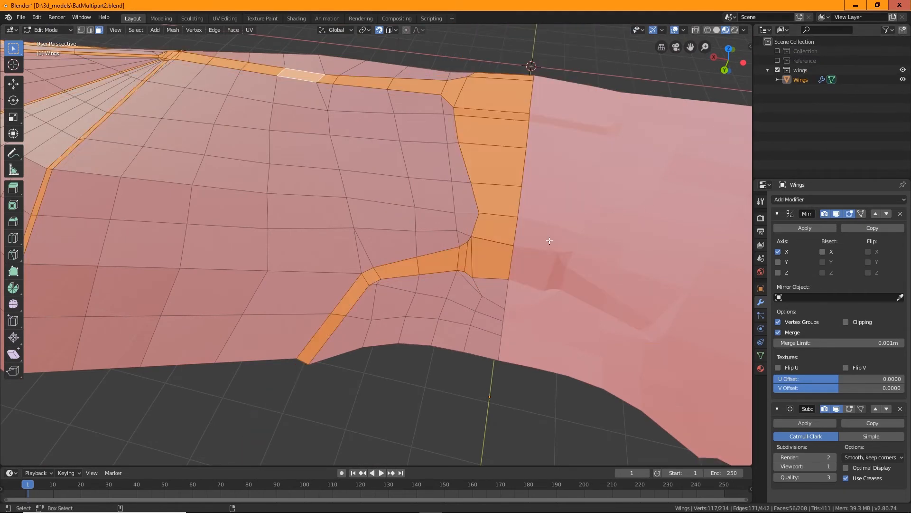
shift+click(496, 291)
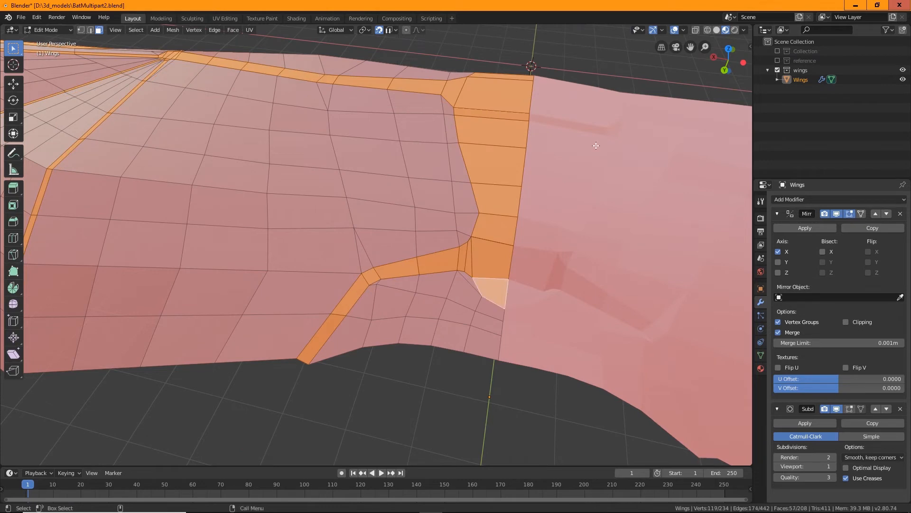
click(768, 41)
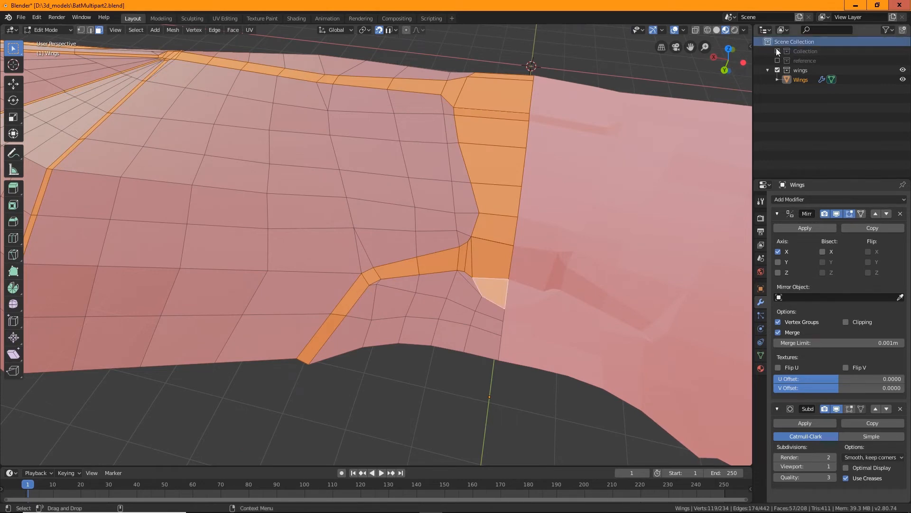
click(776, 51)
click(776, 51)
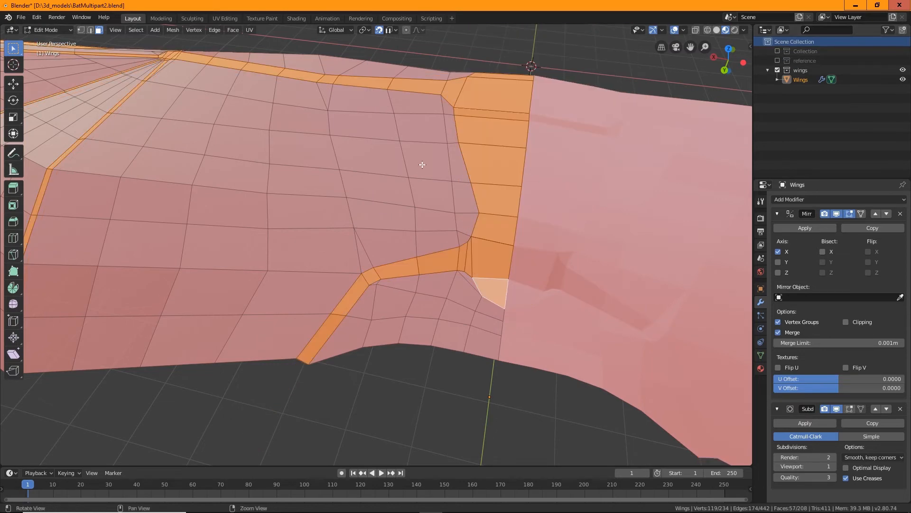
Examine the membrane topology around the wrist and thumb against the body mesh by showing and hiding its collection
middle_drag(266, 199, 370, 300)
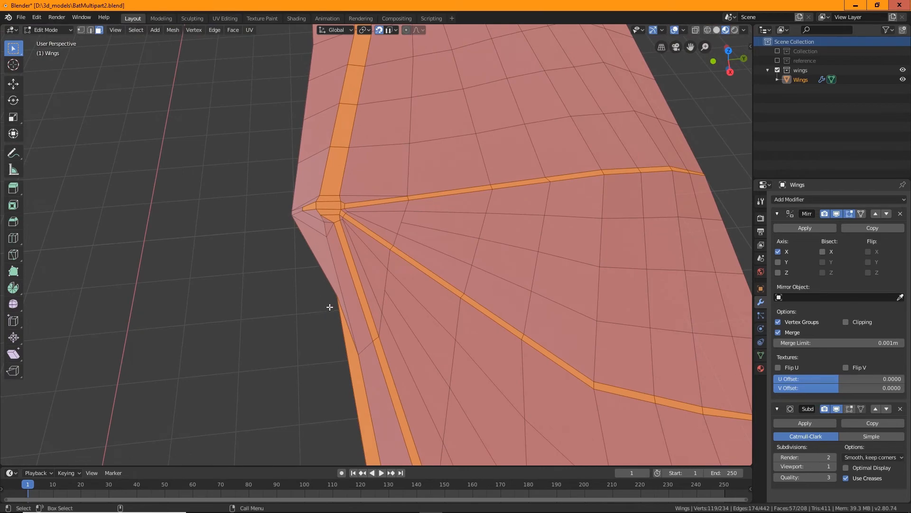
scroll(332, 264, up, 3)
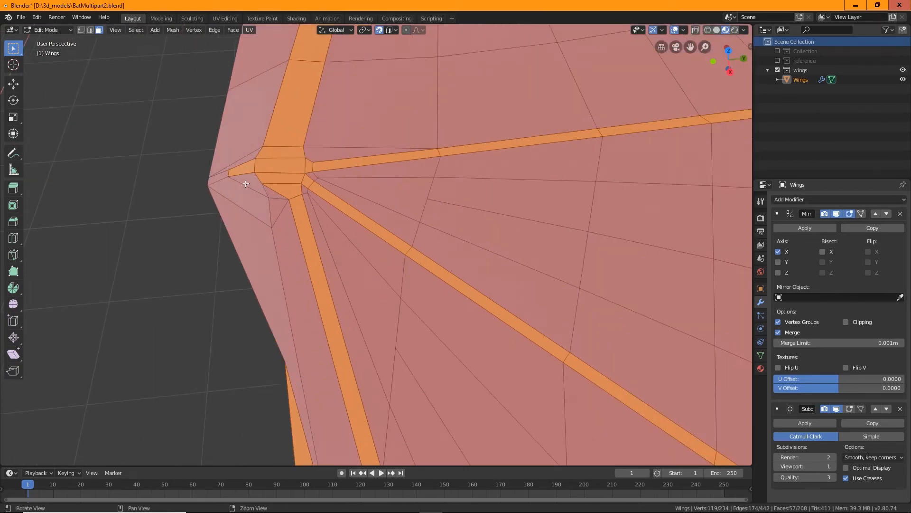
middle_drag(312, 234, 444, 244)
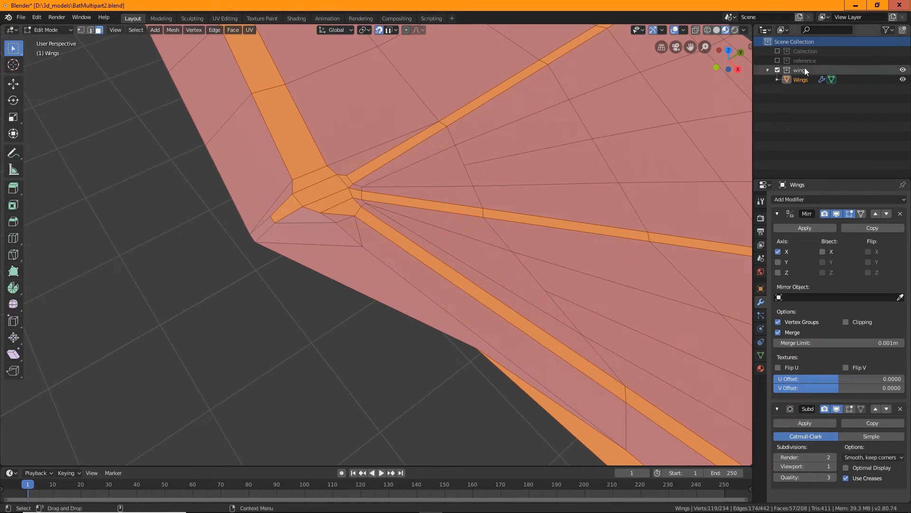
click(776, 51)
click(777, 51)
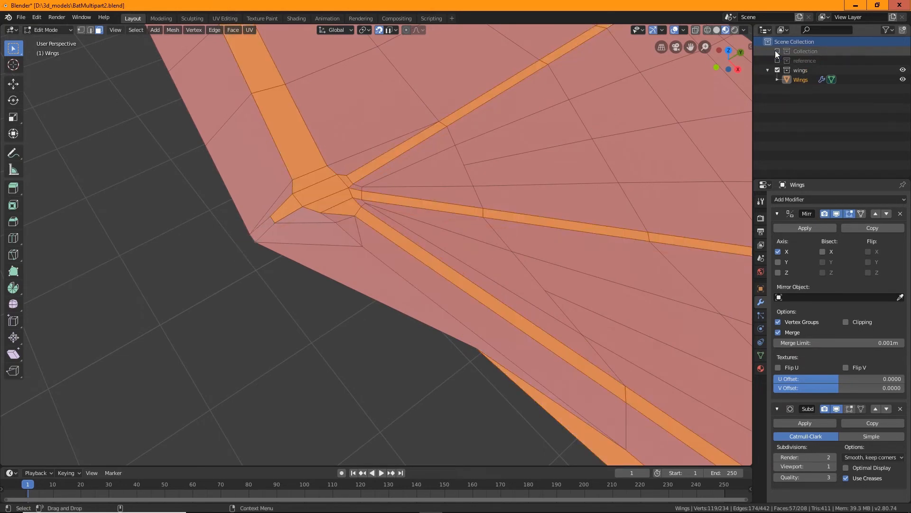
click(776, 50)
click(777, 51)
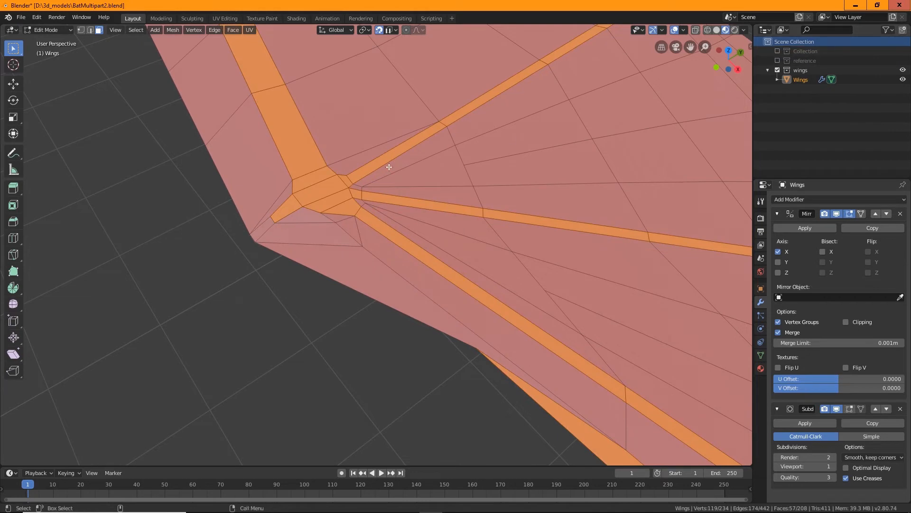
click(776, 51)
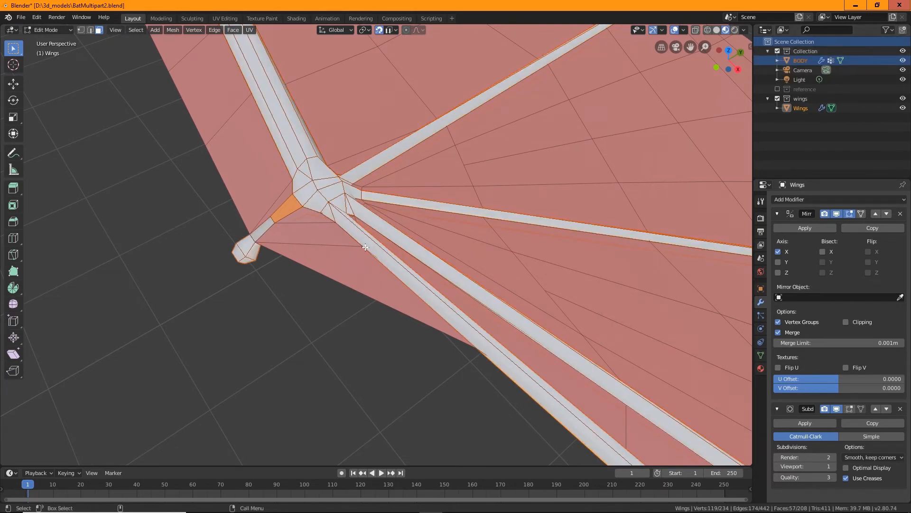
click(777, 51)
Knife-cut an edge from the vertex below the wrist to the leading-edge corner where the short finger's strip begins
click(14, 254)
click(80, 30)
click(391, 29)
click(363, 246)
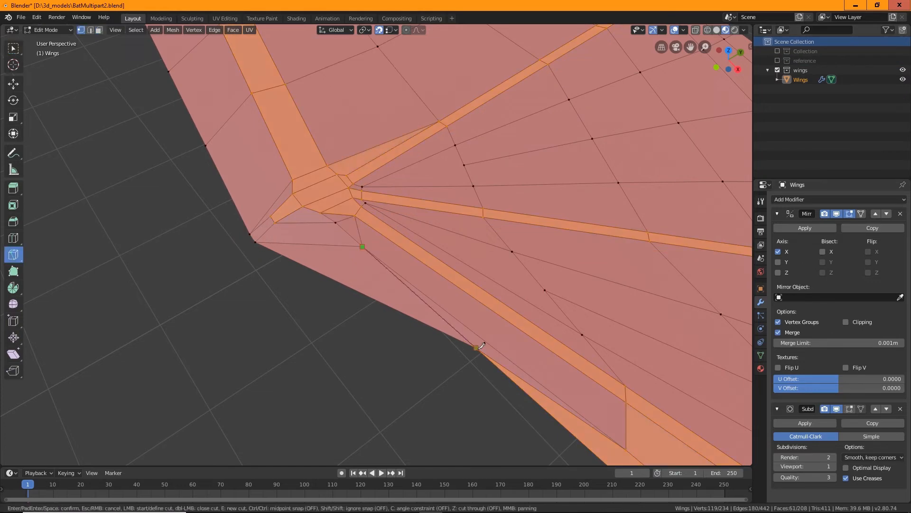
click(477, 347)
key(Return)
middle_drag(479, 346, 427, 304)
click(14, 48)
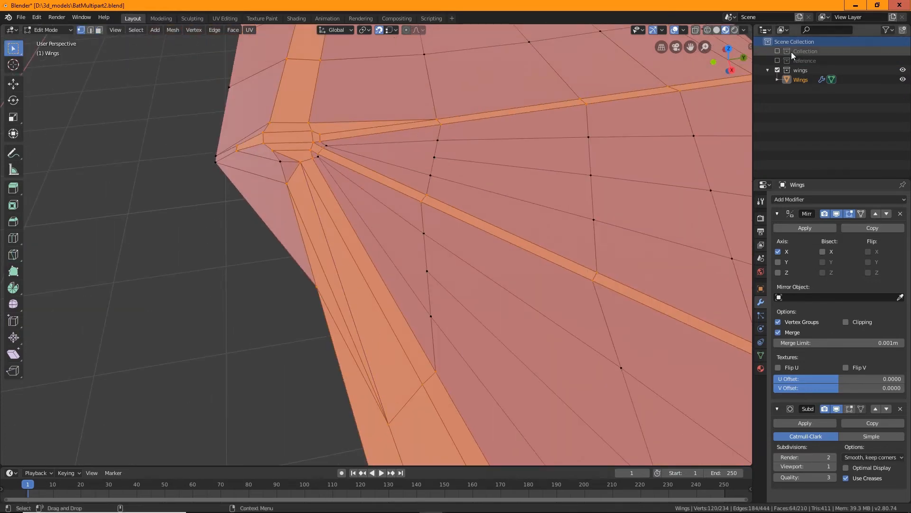
Check the finger bones against the membrane and knife-cut from the wrist's outer corner to the vertex between the two outer fingers' strips
click(777, 51)
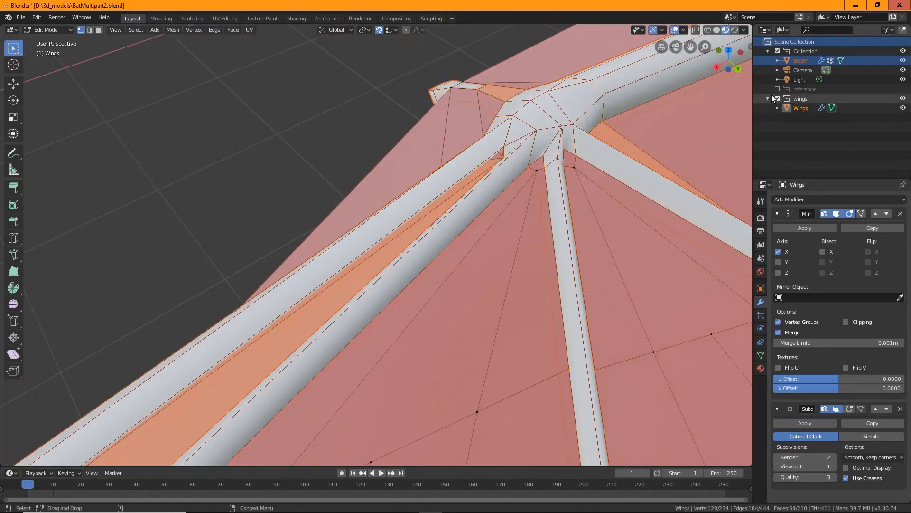
click(778, 51)
click(13, 255)
click(617, 194)
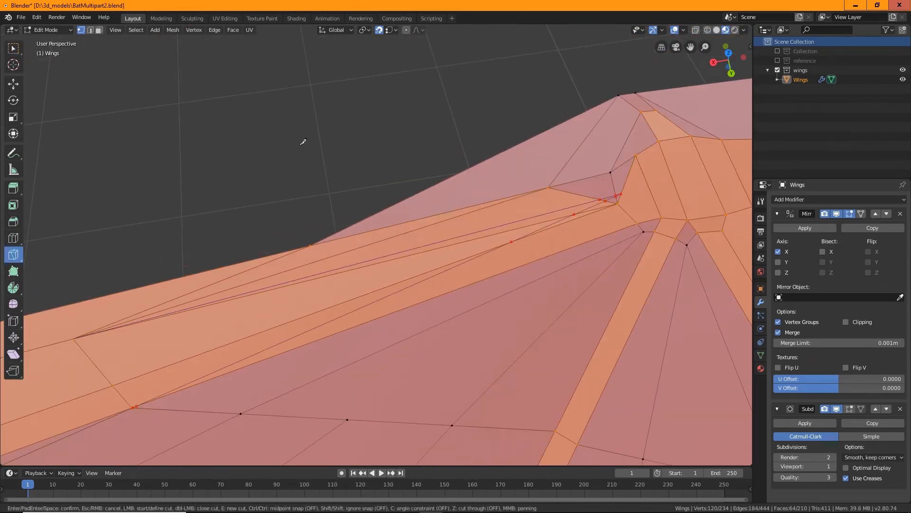
click(77, 336)
key(Return)
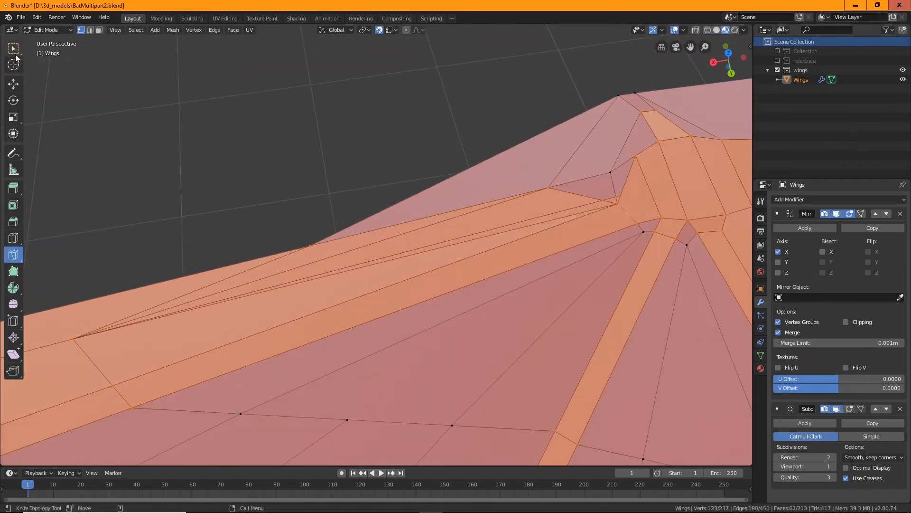
Dissolve the surplus short edges at the wrist end of the new cut
click(14, 49)
key(2)
click(620, 198)
key(x)
click(525, 270)
middle_drag(525, 270, 450, 226)
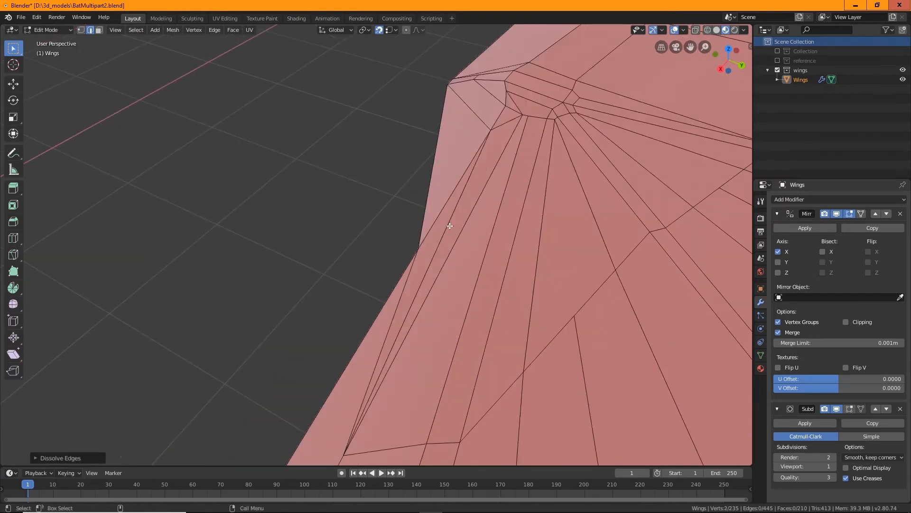
Compare the membrane with the body mesh and dissolve a surplus long edge between the two outer fingers near the wrist
click(778, 51)
mouse_move(522, 190)
middle_down()
mouse_move(498, 199)
mouse_move(544, 175)
mouse_move(522, 179)
middle_up()
click(13, 84)
click(778, 51)
middle_drag(455, 204, 429, 230)
key(2)
click(424, 229)
key(x)
click(434, 208)
key(w)
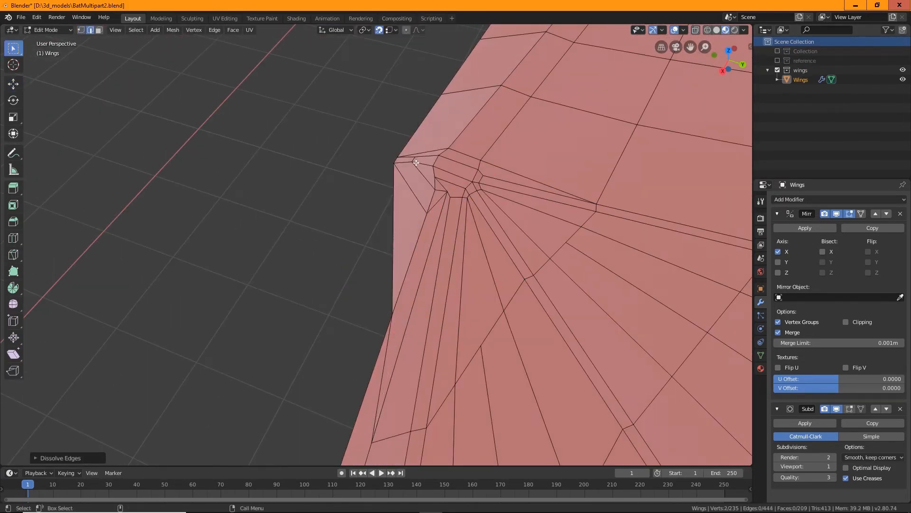
Merge the stray vertex below the wrist into its outline and slide the leading-edge vertex toward the wrist by about 0.53
key(1)
right_click(416, 163)
click(479, 409)
click(193, 29)
click(212, 131)
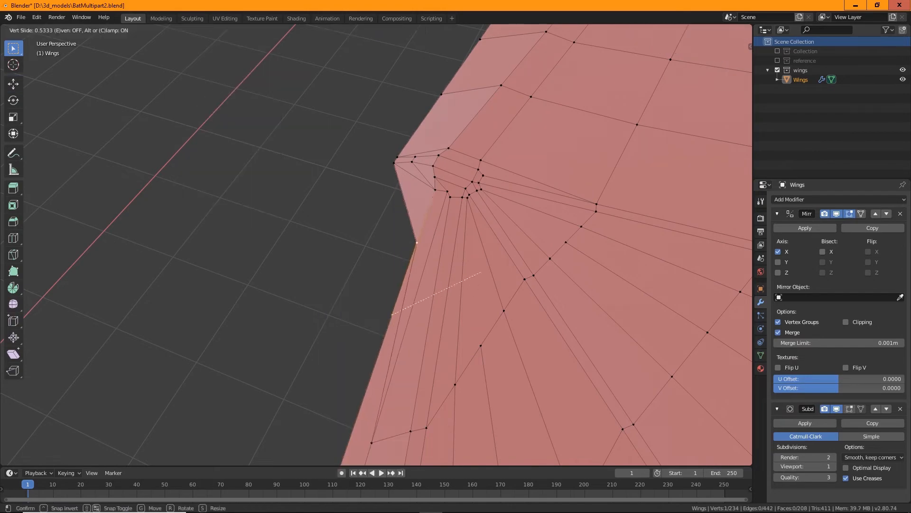
click(480, 272)
Dissolve the surplus edge beside the short leading-edge finger and check the result against the body mesh
click(777, 50)
middle_drag(304, 157, 223, 169)
click(90, 30)
click(420, 280)
right_click(420, 280)
click(396, 494)
middle_drag(455, 189, 543, 185)
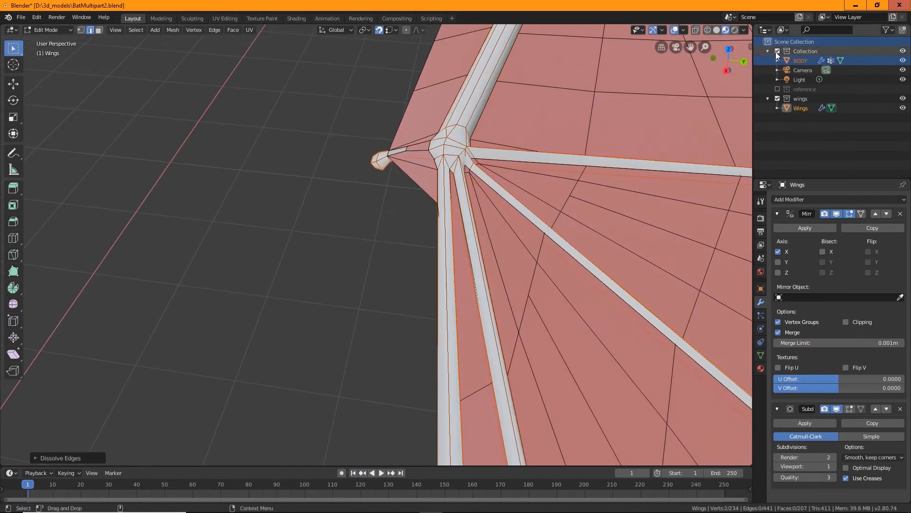
Hide the body mesh collection and slide the membrane vertex beside the leading-edge finger along its edge toward the wrist
click(778, 50)
middle_drag(360, 237, 329, 279)
key(1)
click(359, 270)
key(shift+v)
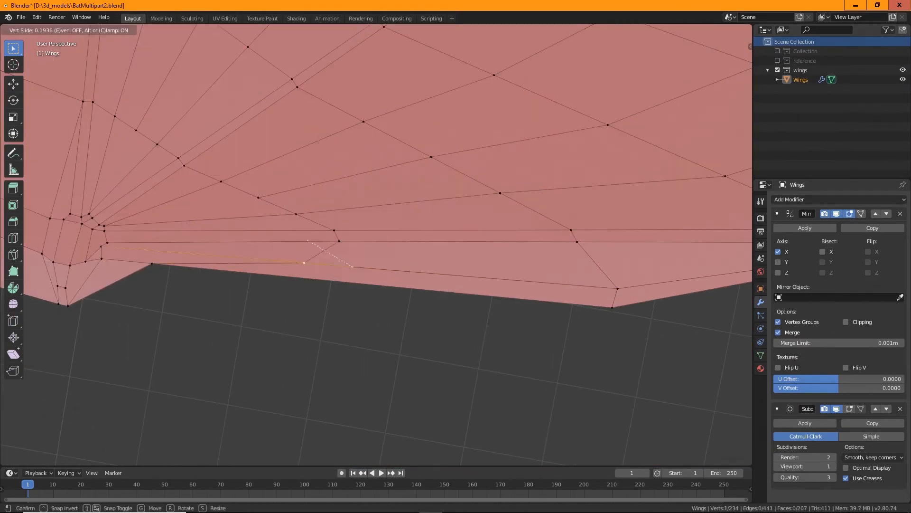
click(407, 280)
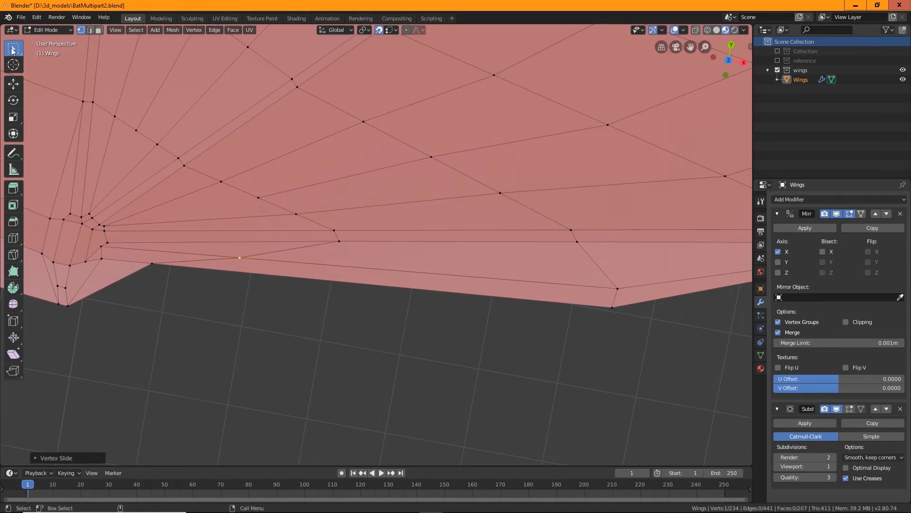
Start a face selection with the second finger's strip nearest the wrist and extend it across the wrist faces
middle_drag(297, 261, 223, 315)
click(99, 30)
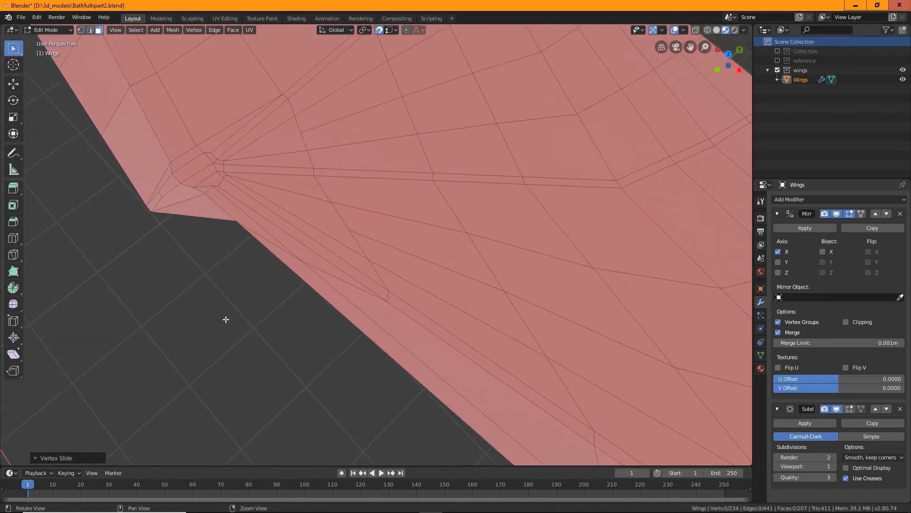
click(304, 232)
click(285, 224)
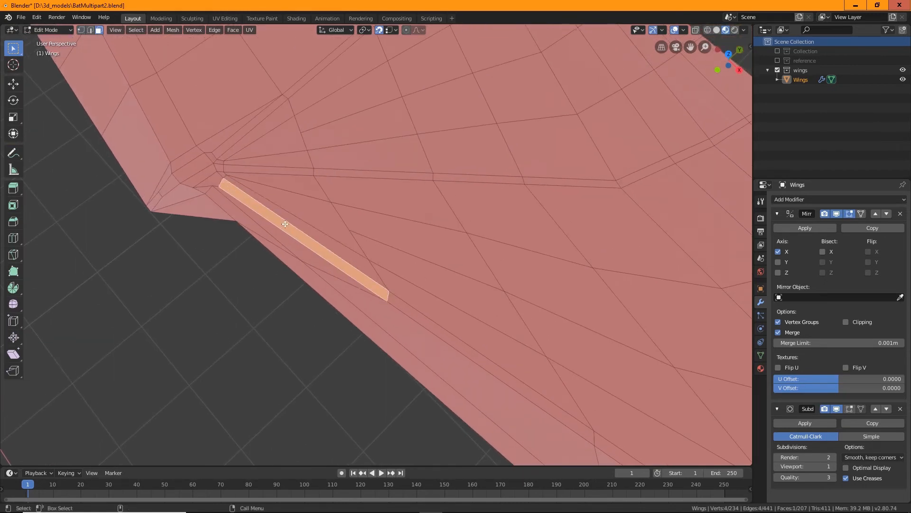
ctrl+click(206, 168)
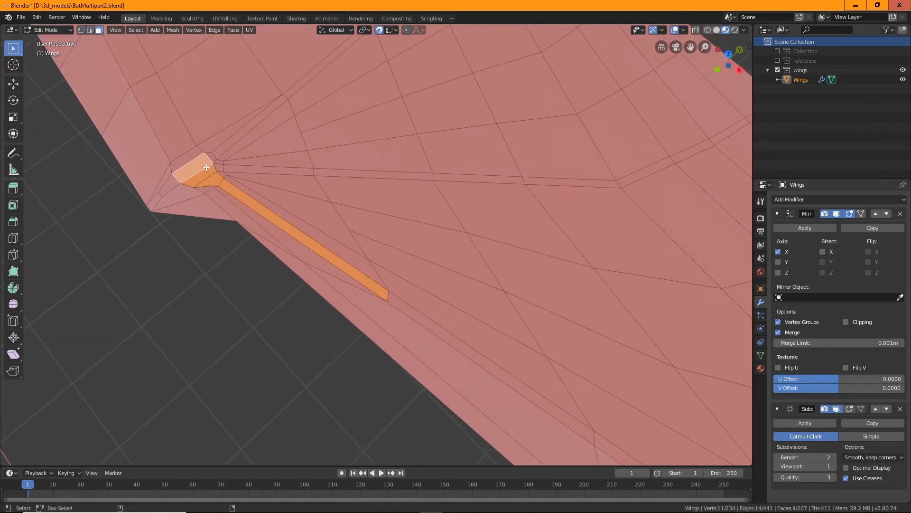
ctrl+click(214, 156)
Add the faces along the short leading-edge finger and the next sections of the second finger to the selection
middle_drag(261, 172, 331, 183)
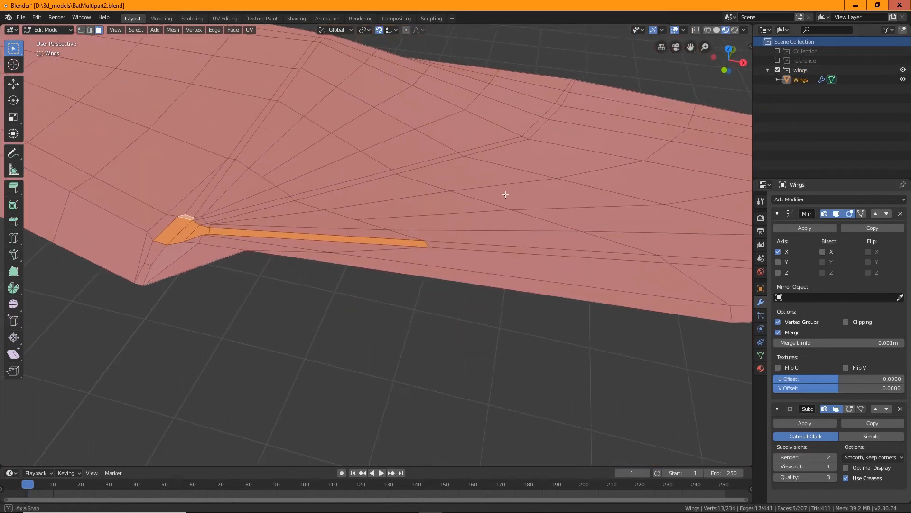
middle_drag(504, 195, 350, 267)
ctrl+click(313, 279)
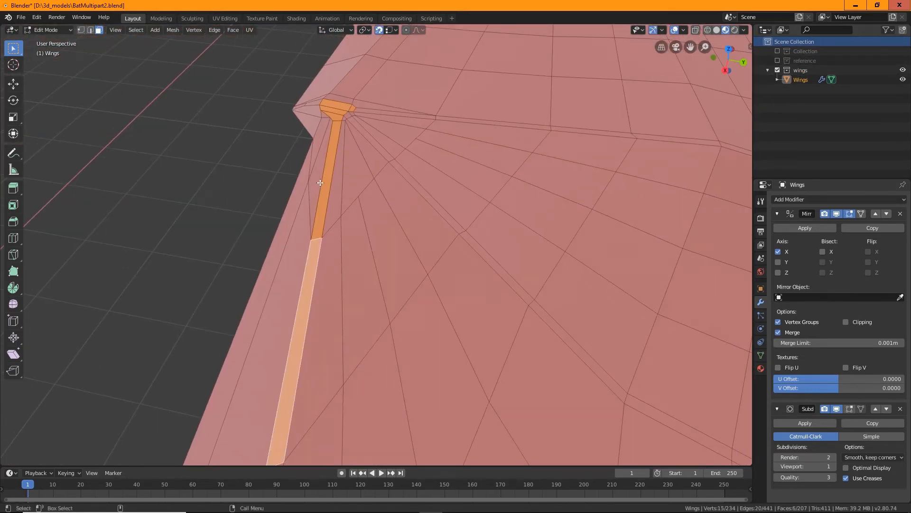
ctrl+click(317, 139)
middle_drag(301, 179, 225, 221)
ctrl+click(225, 221)
ctrl+click(282, 252)
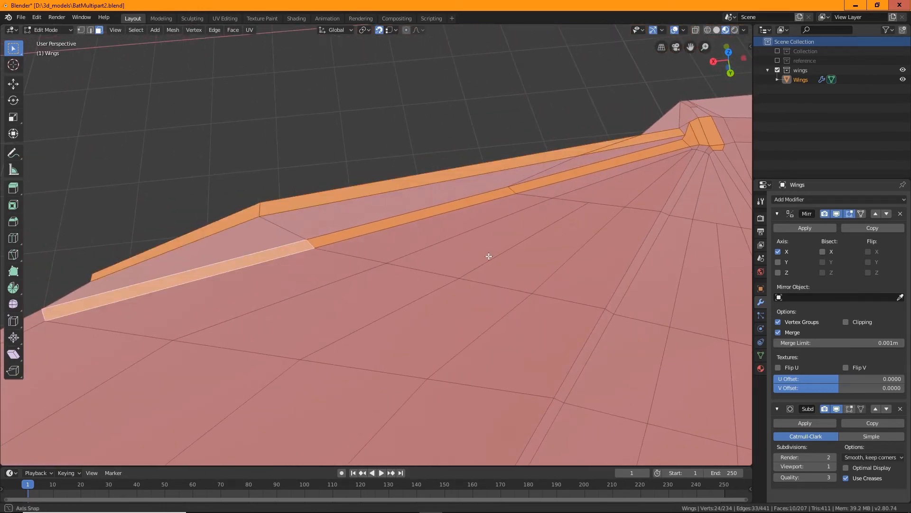
Add the thumb faces and the remaining faces at the inner side of the wrist to the selection
middle_drag(488, 254, 442, 271)
ctrl+click(501, 222)
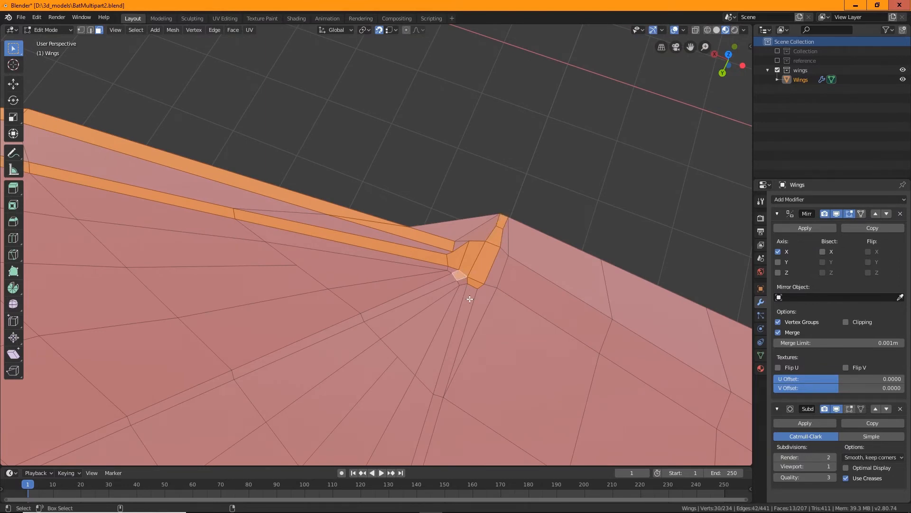
scroll(486, 310, down, 3)
Add the wrist-end sections of the two inner finger strips to the selection
ctrl+click(415, 307)
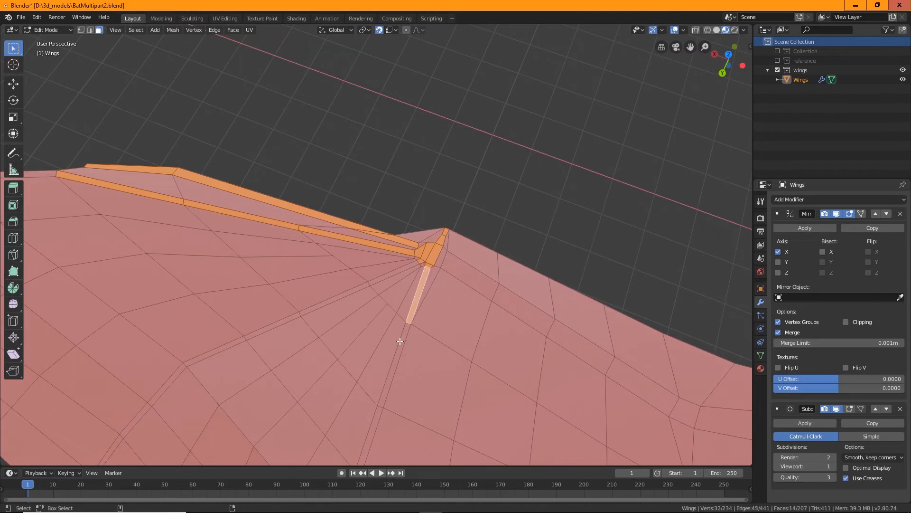
ctrl+click(400, 346)
ctrl+click(381, 283)
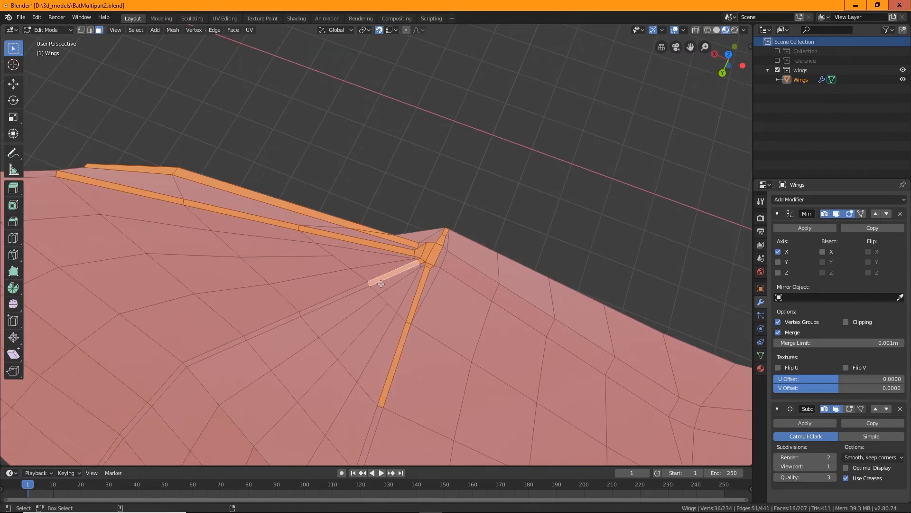
ctrl+click(340, 299)
ctrl+click(283, 322)
Continue the selection along the innermost finger strip down to the membrane's trailing edge
middle_drag(285, 319, 369, 233)
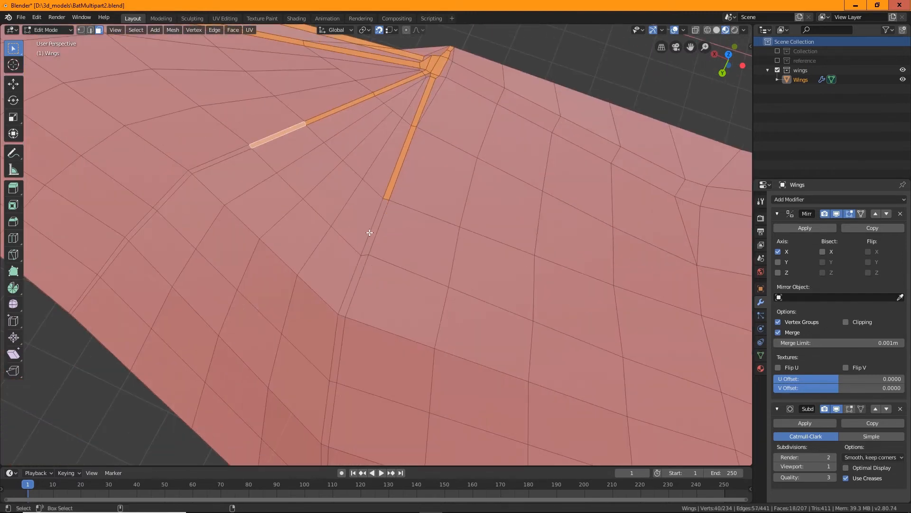
ctrl+click(367, 244)
ctrl+click(349, 289)
ctrl+click(336, 350)
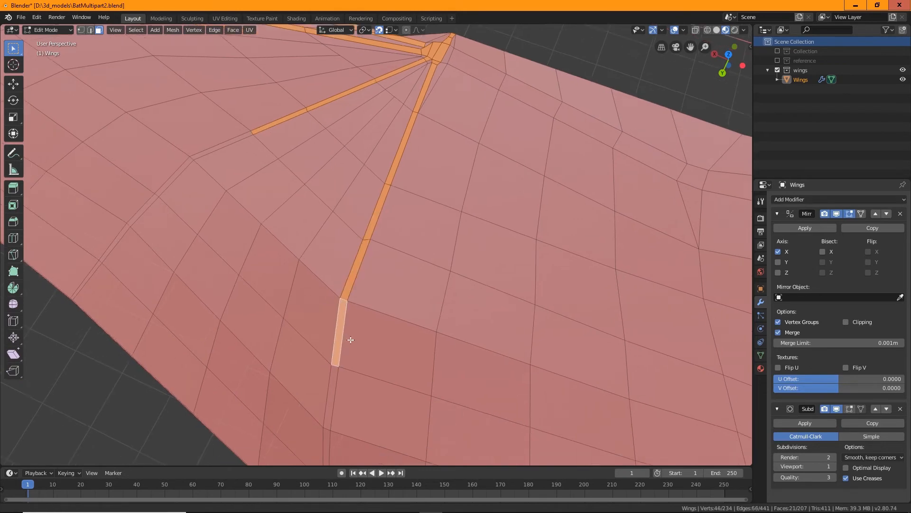
middle_drag(346, 340, 343, 294)
ctrl+click(332, 296)
ctrl+click(329, 339)
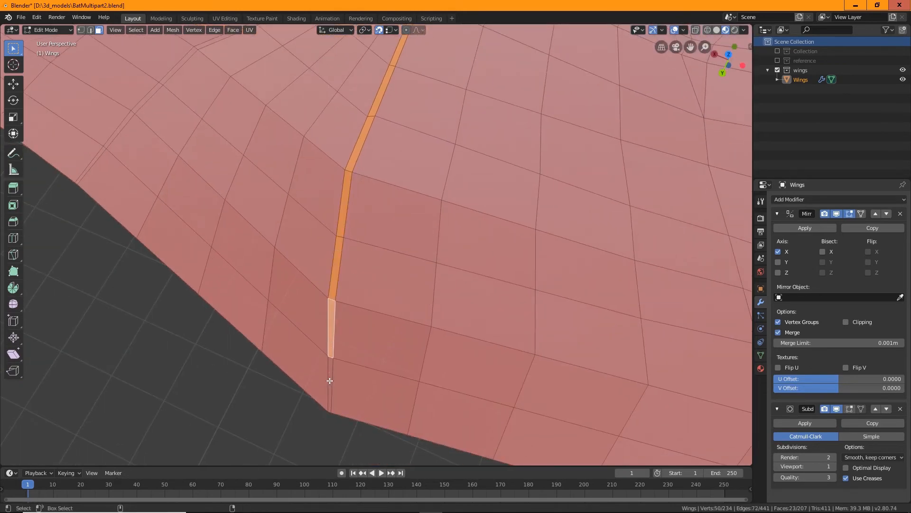
ctrl+click(330, 378)
Extend the selection along the rest of the neighbouring inner finger strip down to the trailing edge
middle_drag(264, 278, 307, 156)
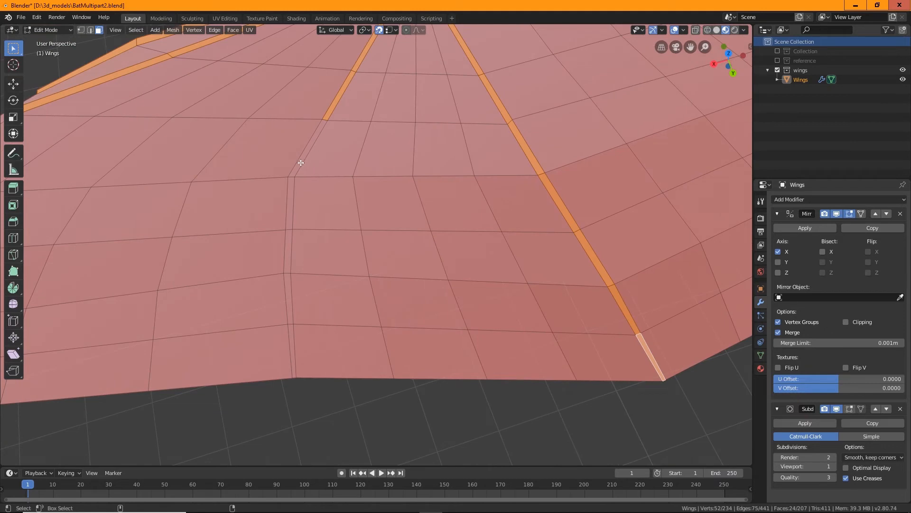
ctrl+click(301, 163)
ctrl+click(288, 206)
ctrl+click(288, 254)
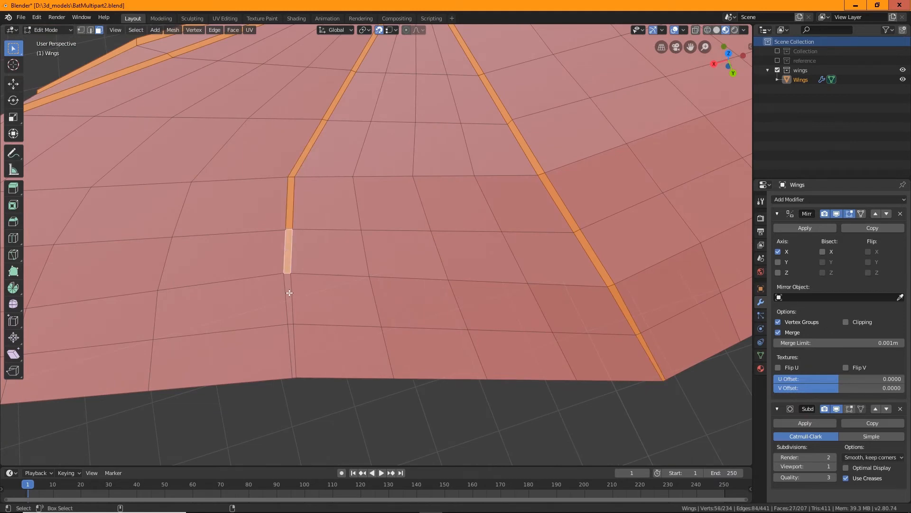
ctrl+click(287, 300)
ctrl+click(291, 342)
Add the remaining faces of the long outer finger strip out to the wing tip
scroll(364, 326, down, 6)
middle_drag(350, 309, 234, 234)
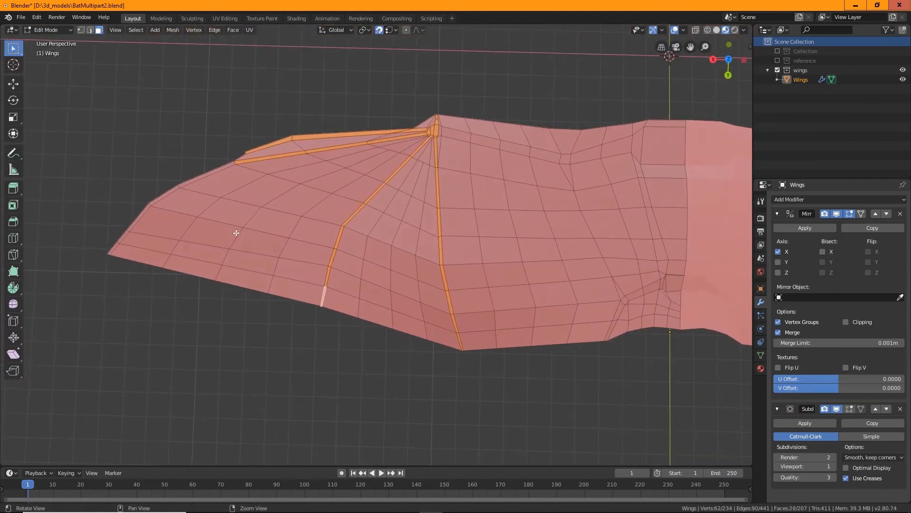
ctrl+click(204, 173)
ctrl+click(165, 195)
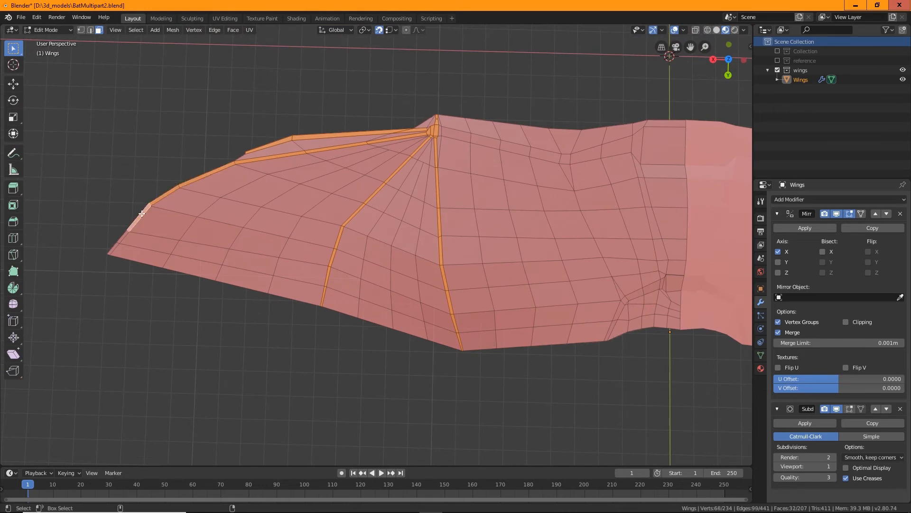
ctrl+click(119, 240)
ctrl+click(115, 245)
Select the arm strip faces from the wrist past the elbow to the shoulder, including the first body face at the centre line
shift+middle_drag(115, 246, 301, 235)
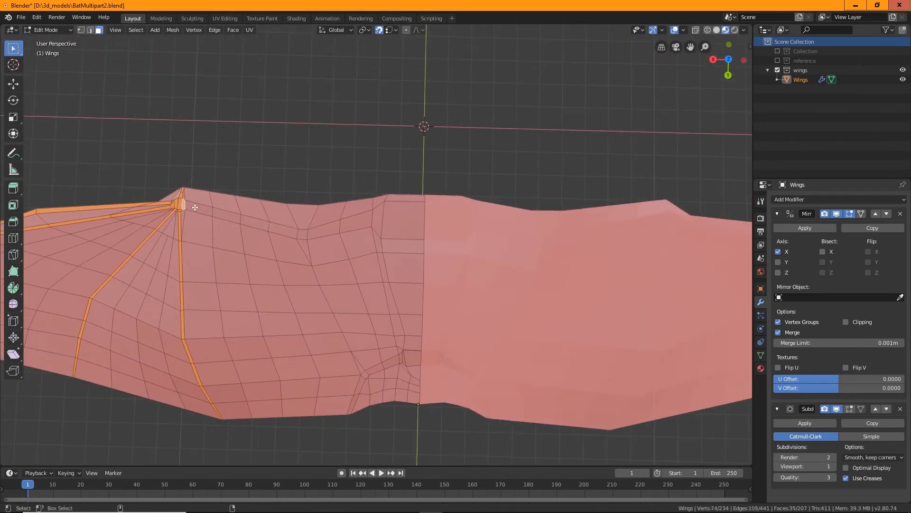
ctrl+click(197, 207)
ctrl+click(226, 219)
ctrl+click(254, 224)
ctrl+click(284, 230)
ctrl+click(302, 235)
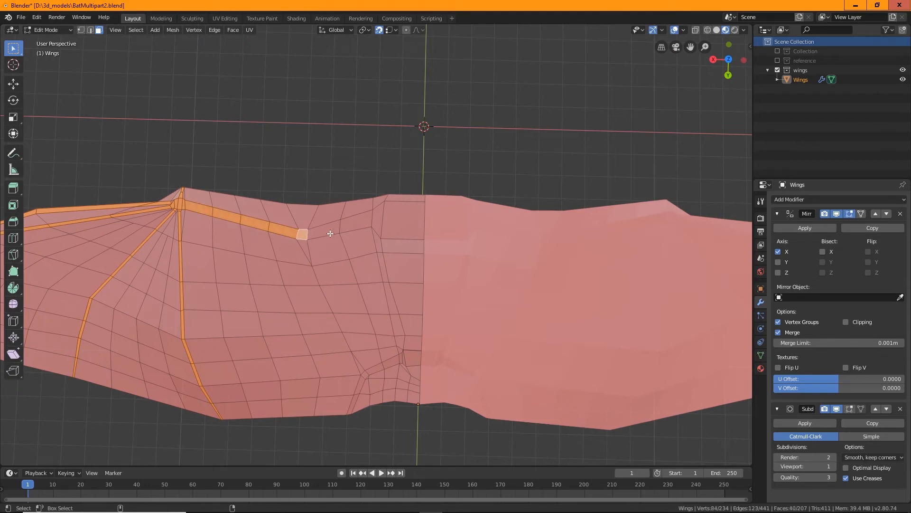
ctrl+click(327, 230)
ctrl+click(353, 223)
ctrl+click(378, 217)
ctrl+click(397, 219)
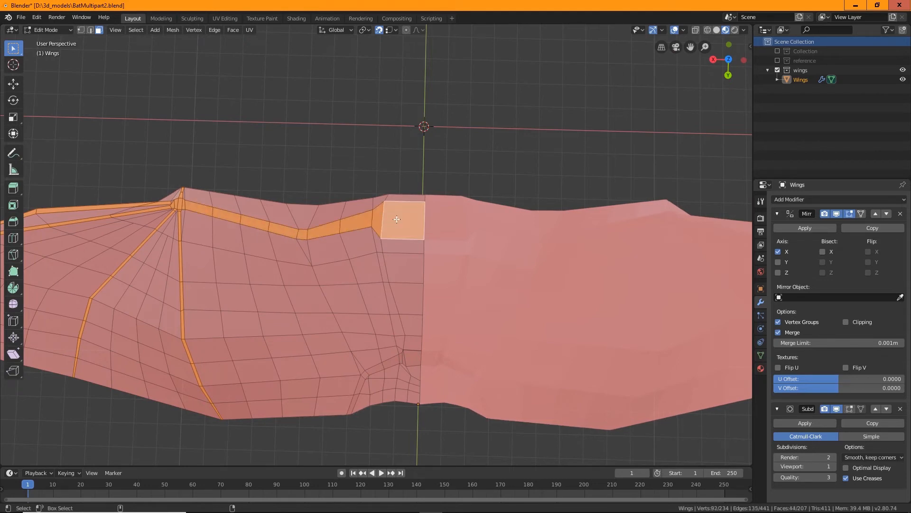
Add the body faces along the centre line from the front edge down to the hip
ctrl+click(409, 196)
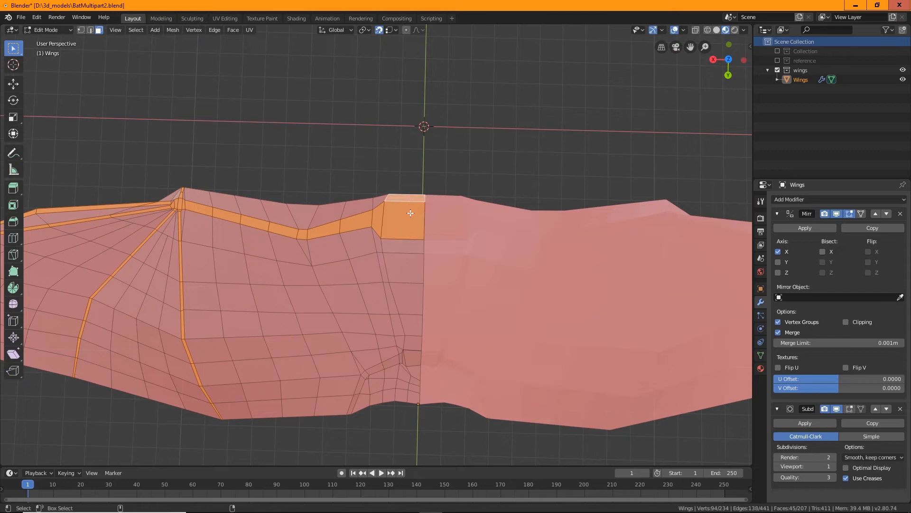
ctrl+click(407, 246)
ctrl+click(409, 268)
ctrl+click(411, 298)
ctrl+click(413, 325)
ctrl+click(413, 344)
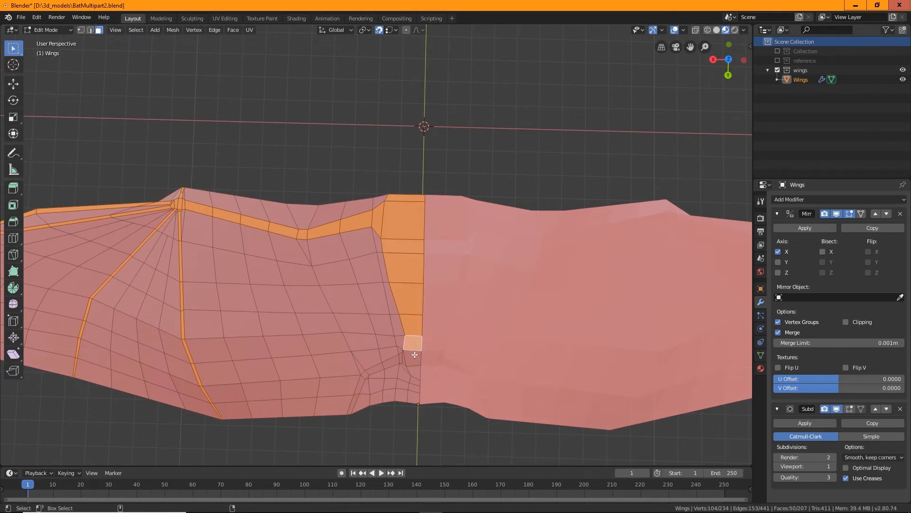
ctrl+click(415, 359)
ctrl+click(417, 369)
Add the leg strip faces from the hip to the trailing edge and the missing small face at the wrist
ctrl+click(354, 403)
scroll(393, 368, up, 5)
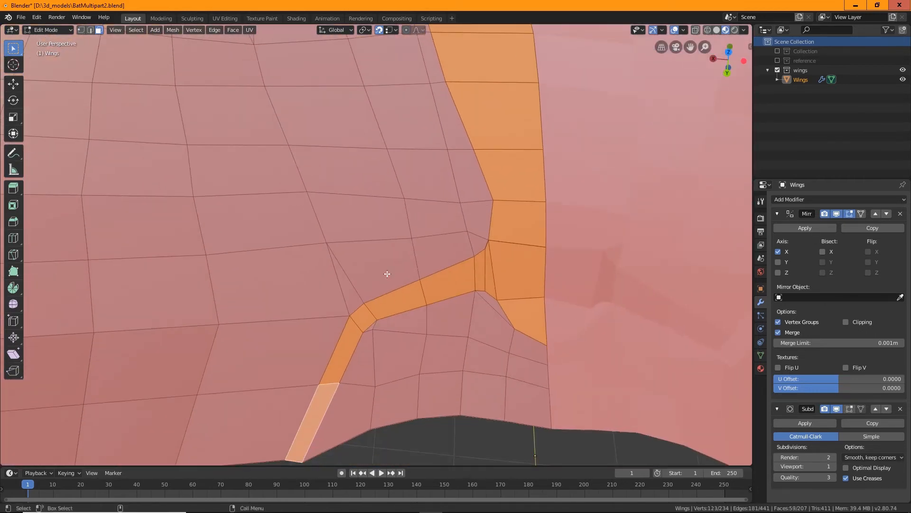
ctrl+click(371, 331)
scroll(369, 319, down, 6)
middle_drag(375, 294, 433, 285)
scroll(428, 323, up, 5)
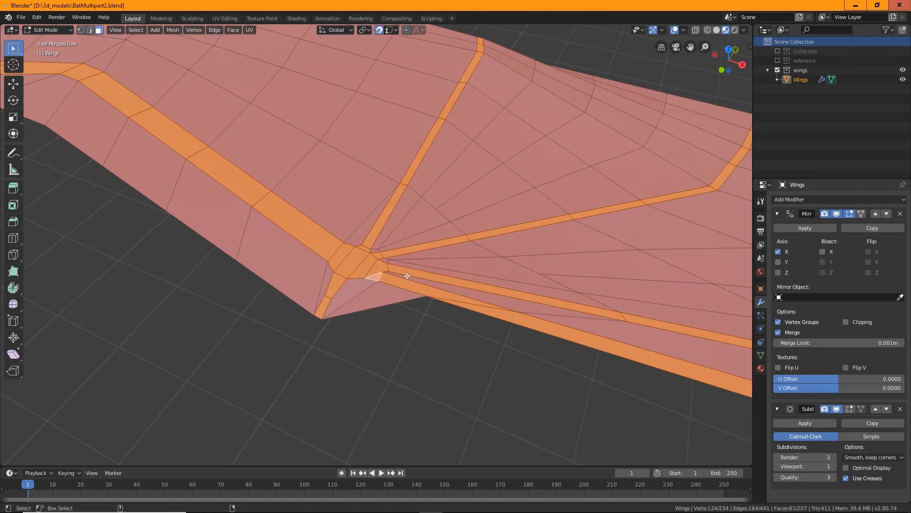
Compare the selected faces with the body mesh and select the small membrane face at the armpit between arm and body
click(778, 50)
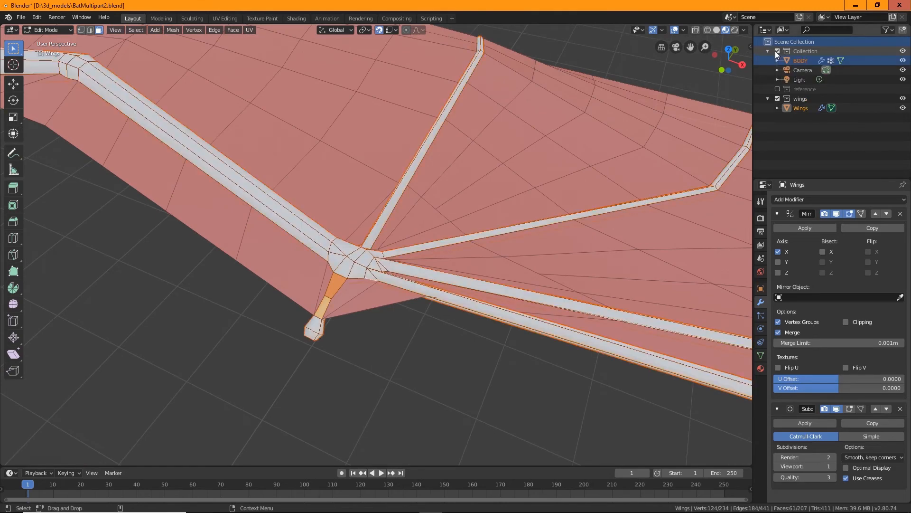
scroll(366, 180, down, 3)
middle_drag(372, 177, 503, 227)
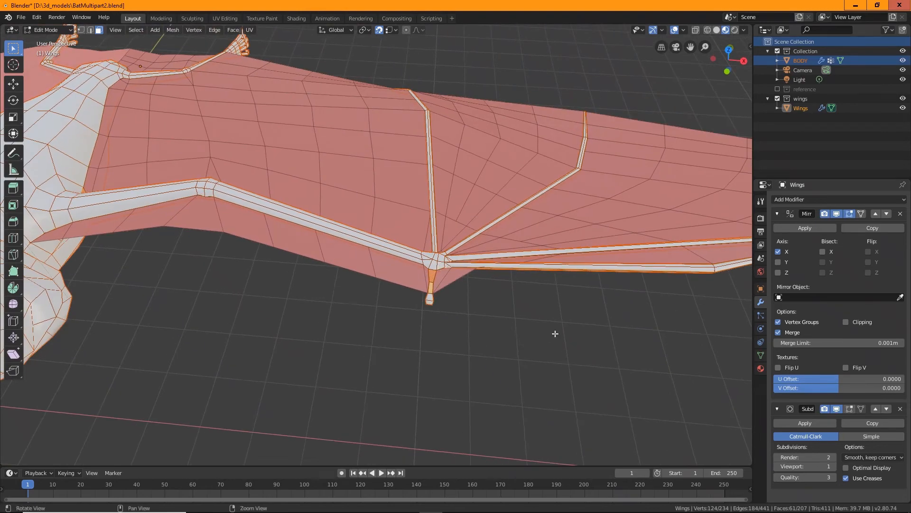
middle_drag(553, 331, 463, 340)
scroll(470, 332, up, 4)
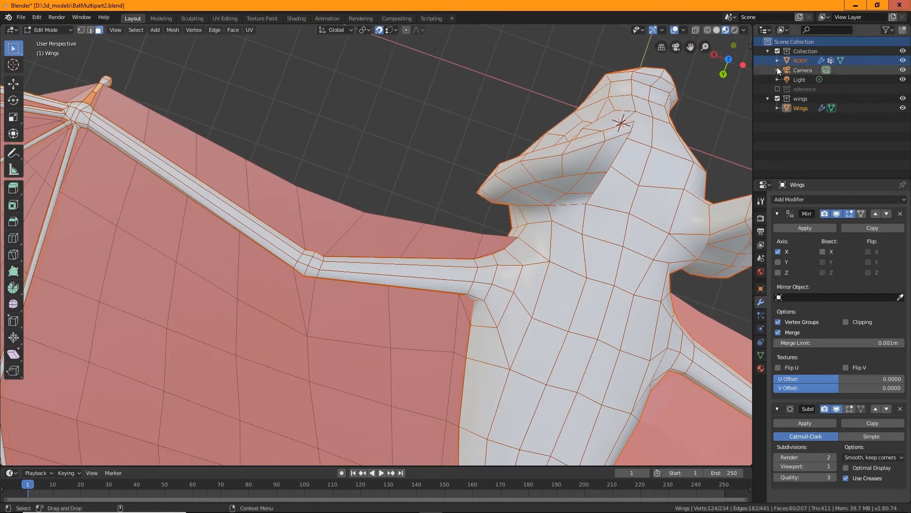
click(777, 50)
click(778, 50)
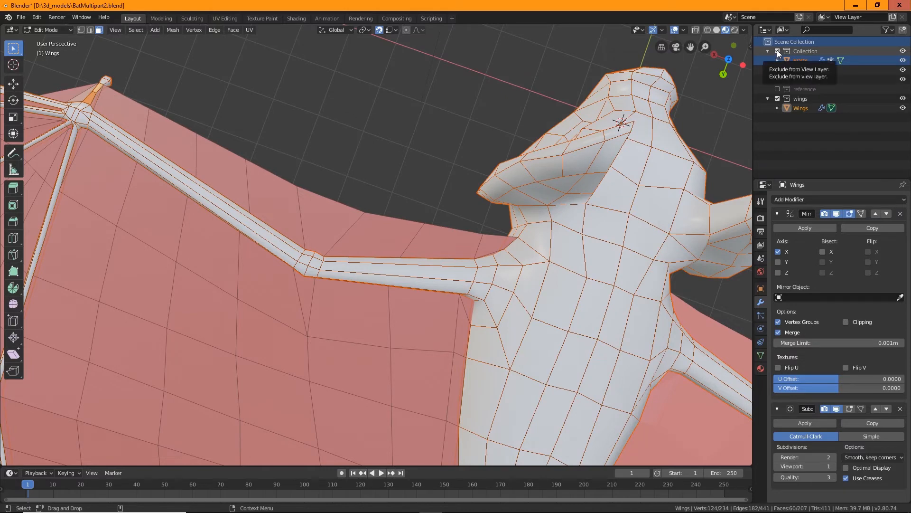
click(777, 50)
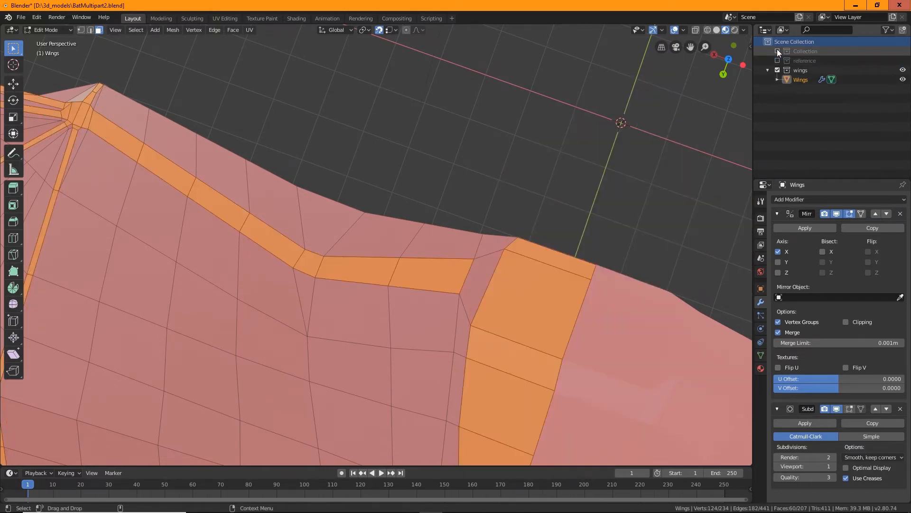
click(777, 50)
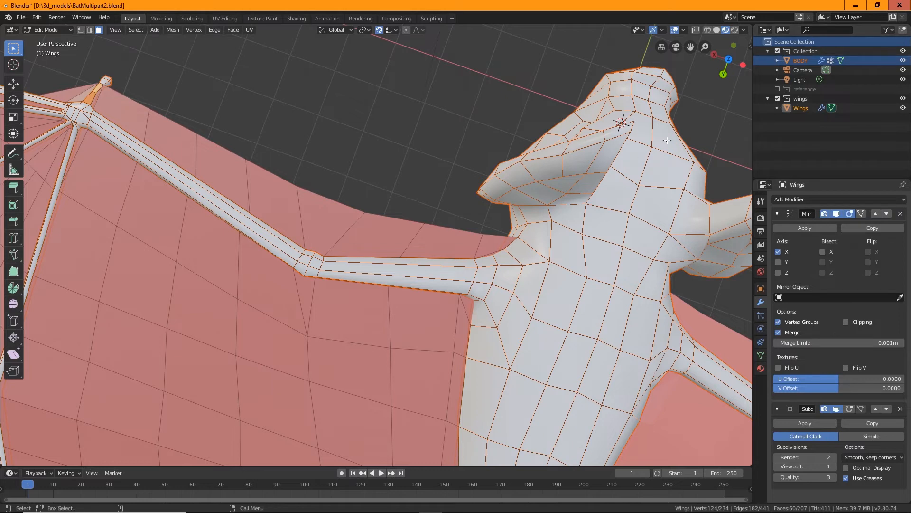
shift+click(470, 305)
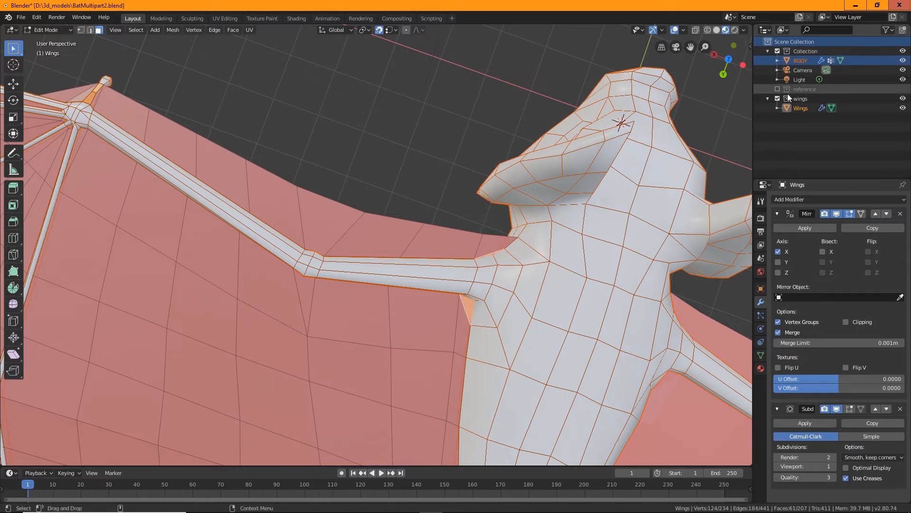
click(777, 51)
Add a new vertex group to the wings mesh
middle_drag(564, 295, 522, 287)
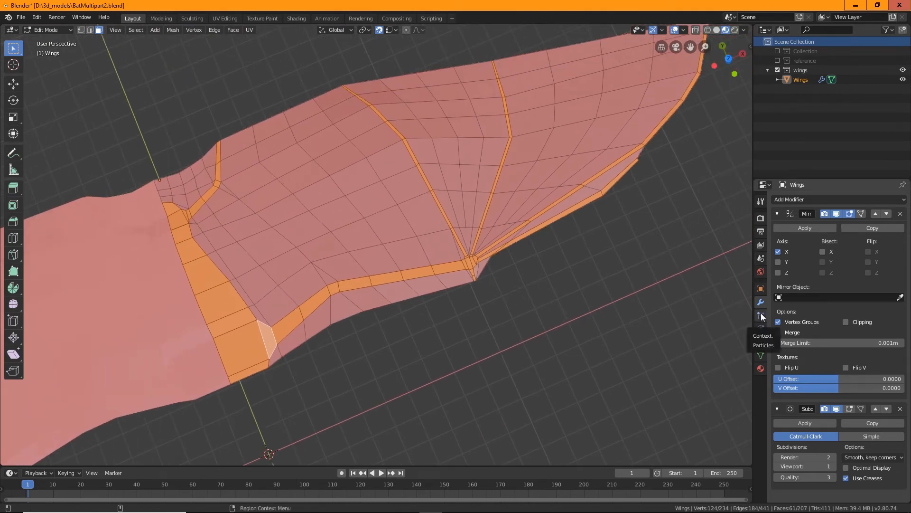
click(761, 356)
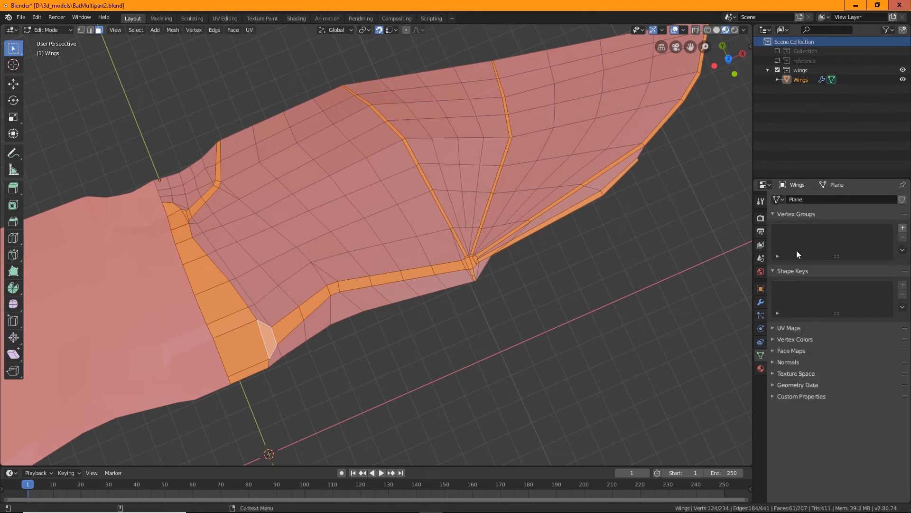
click(902, 228)
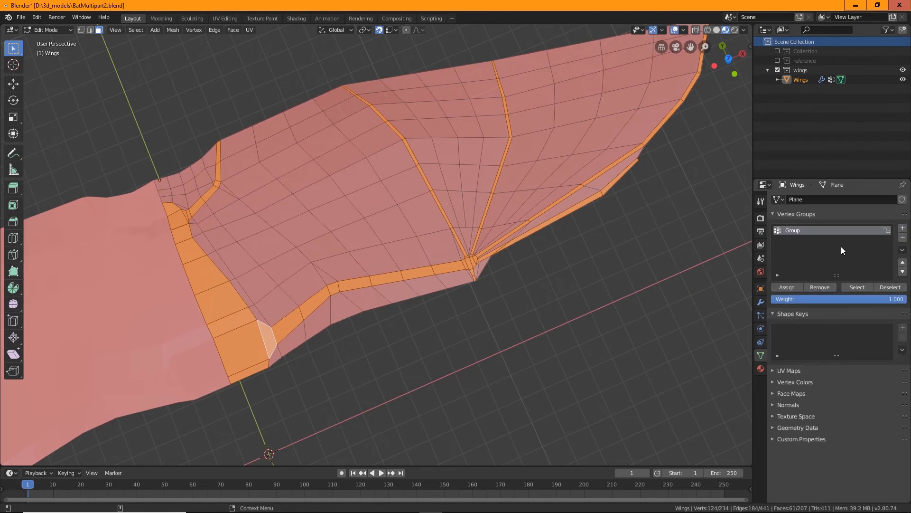
Rename the new vertex group wingbones and assign the selected bone-strip faces to it
double_click(802, 227)
text(bO)
key(BackSpace)
text(wINDWIN)
key(Return)
click(786, 286)
Reselect the wing mesh faces through the wingbones group from an empty selection, and invert the selection
click(646, 364)
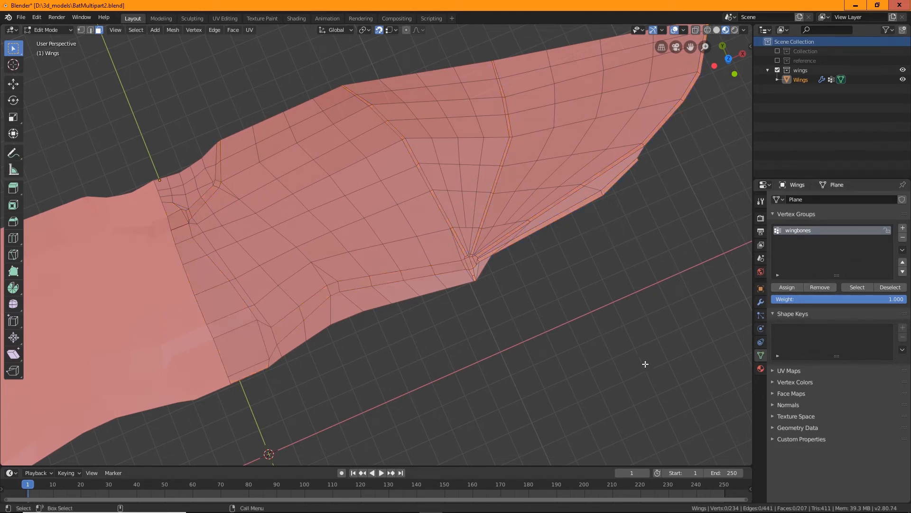
click(858, 288)
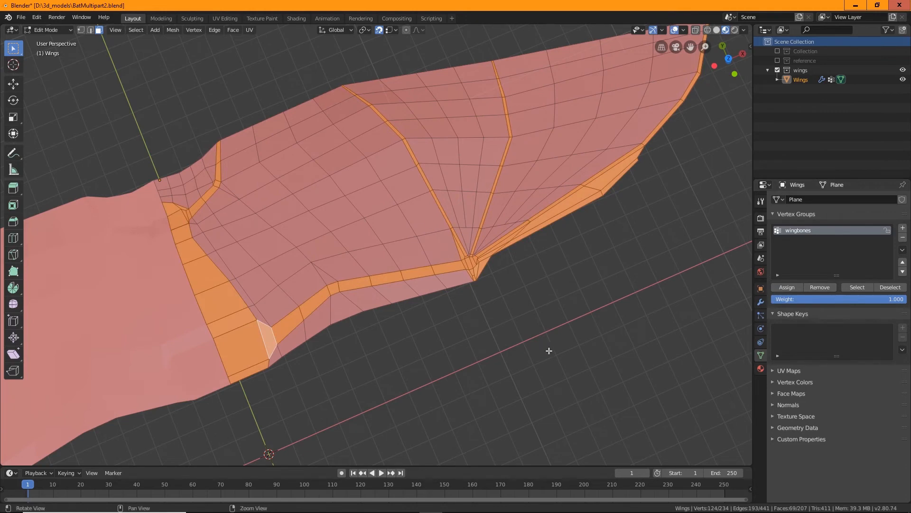
middle_drag(547, 348, 588, 303)
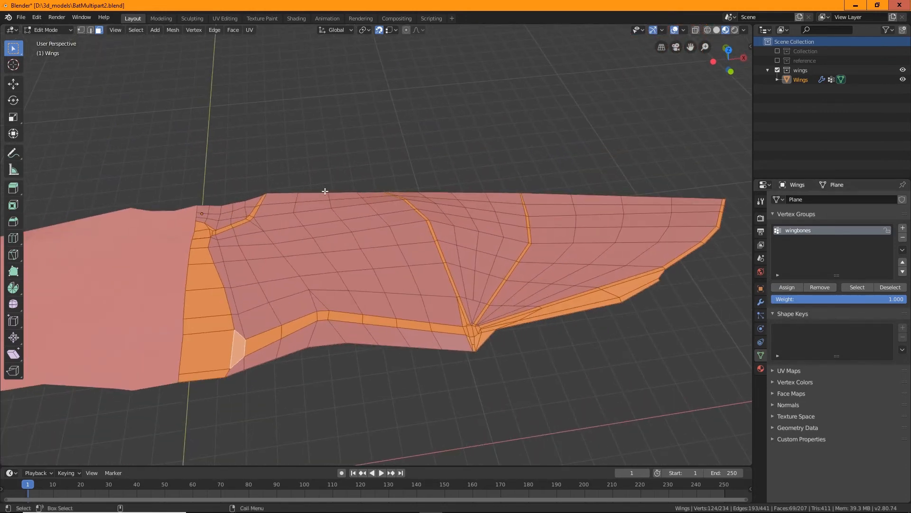
click(136, 30)
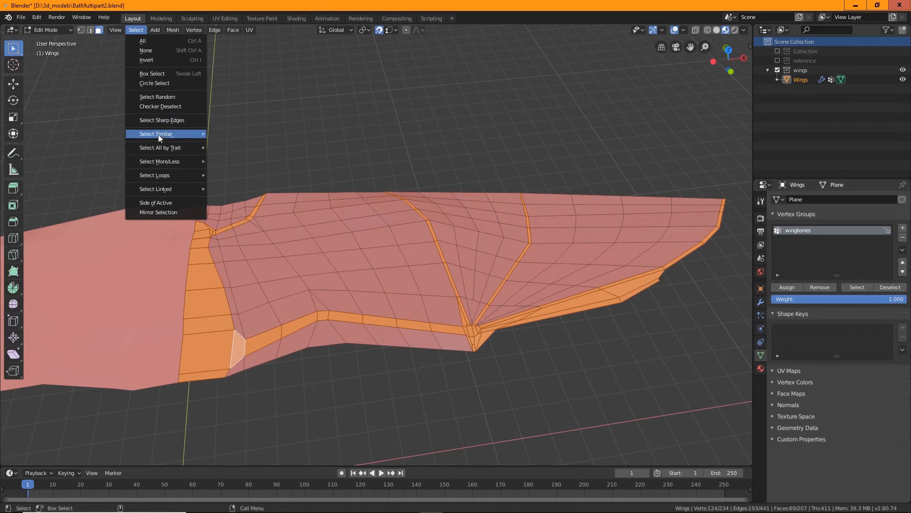
click(147, 60)
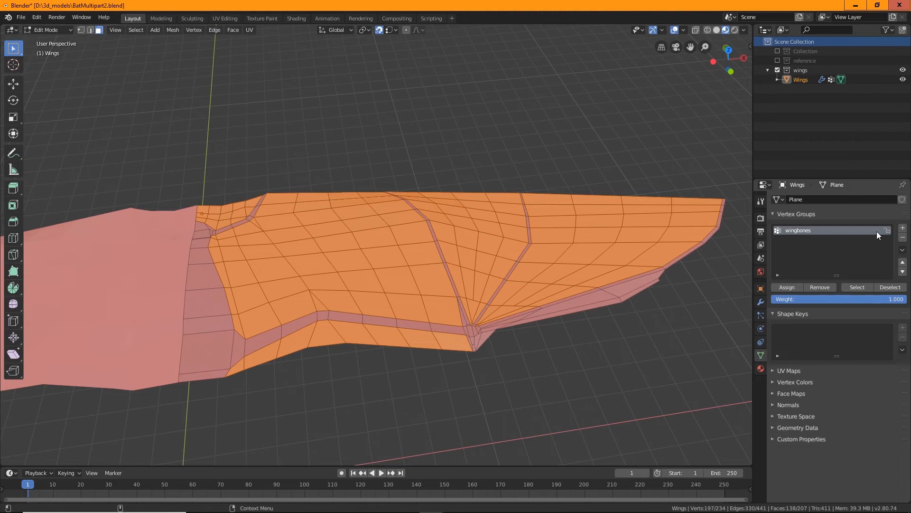
Add a second vertex group and extend the selection with the unselected membrane faces at the wrist and along the outer finger's edge
click(903, 228)
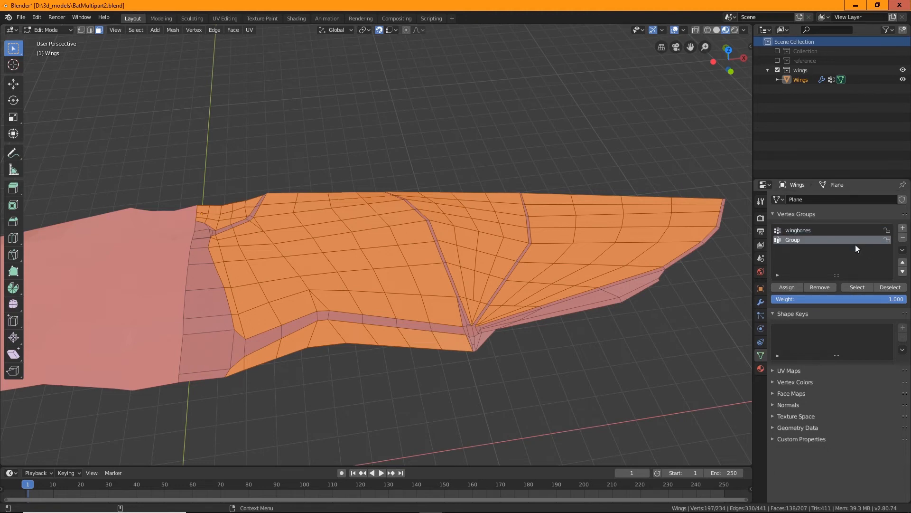
middle_drag(499, 294, 562, 332)
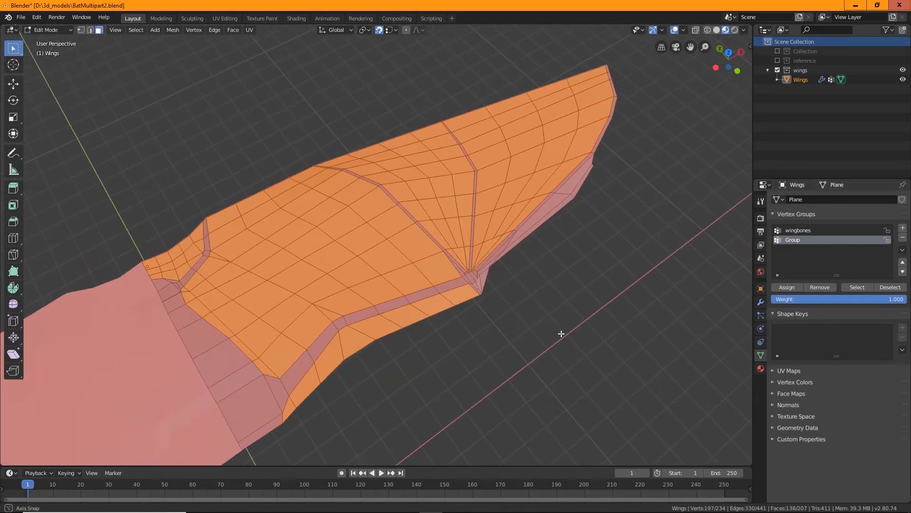
scroll(531, 301, up, 5)
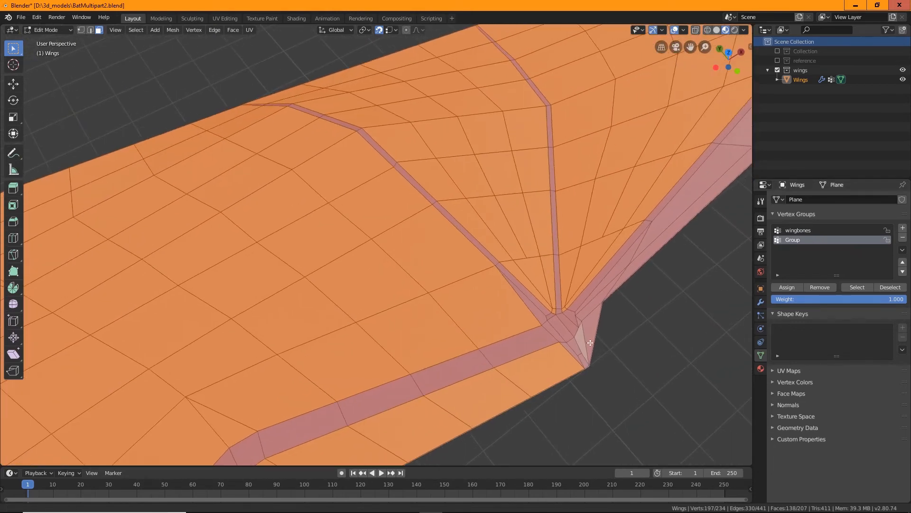
shift+click(511, 344)
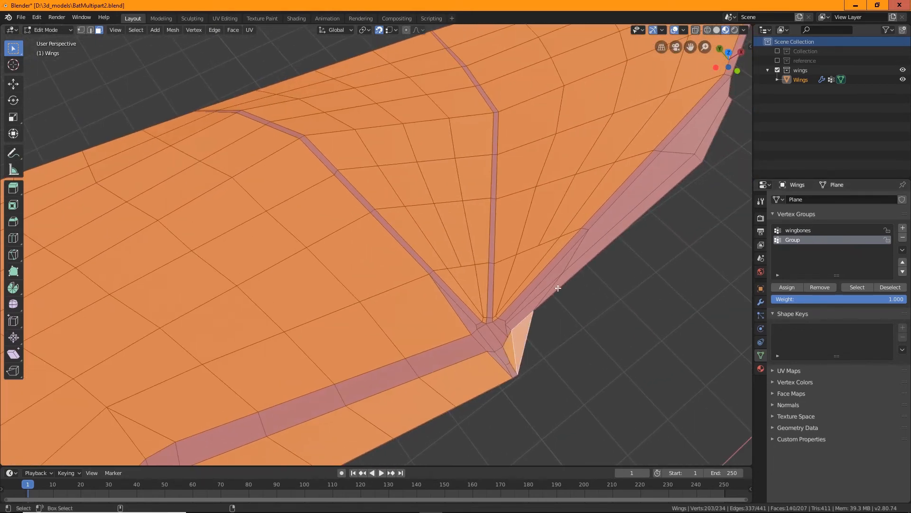
shift+click(564, 261)
shift+click(619, 219)
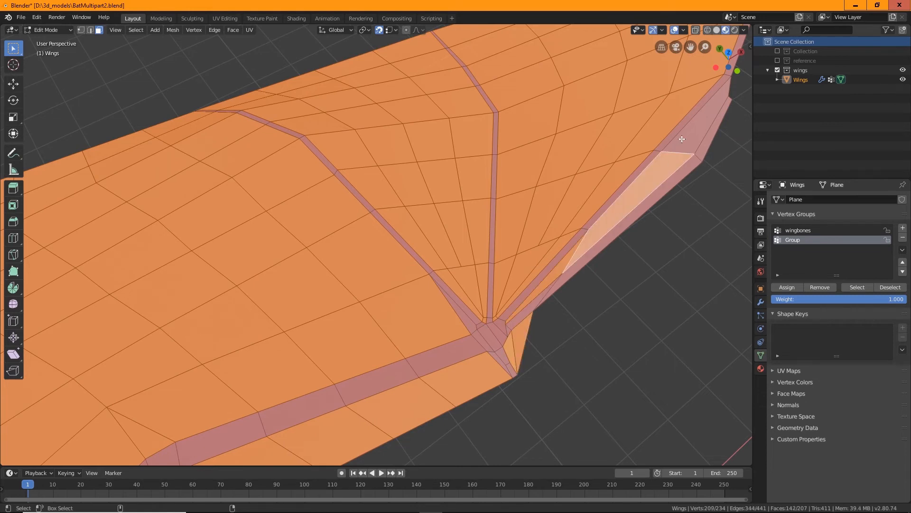
shift+click(681, 140)
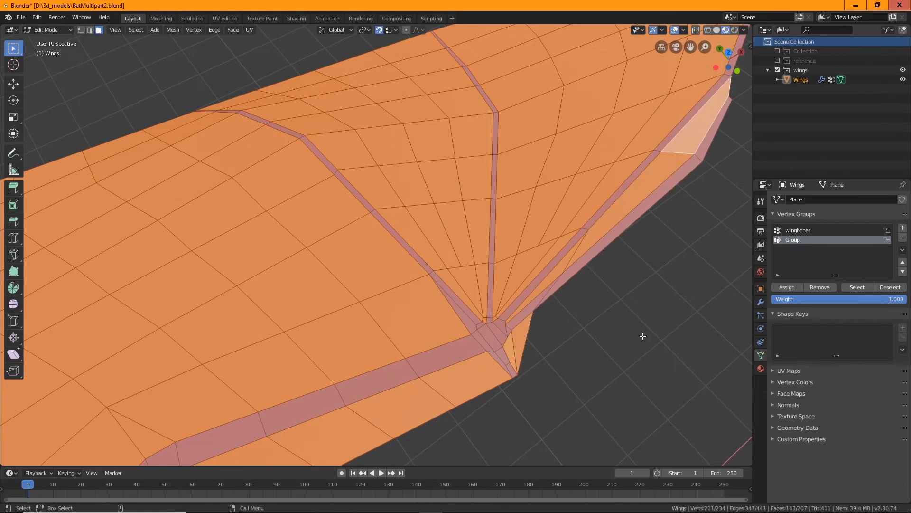
scroll(643, 336, down, 2)
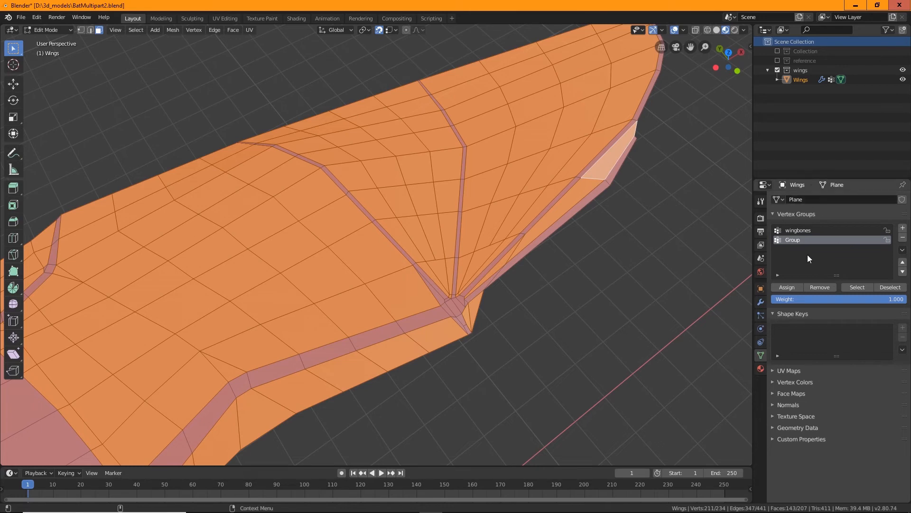
Rename the second vertex group wings and assign the selected membrane faces to it
double_click(792, 240)
text(wings)
key(Return)
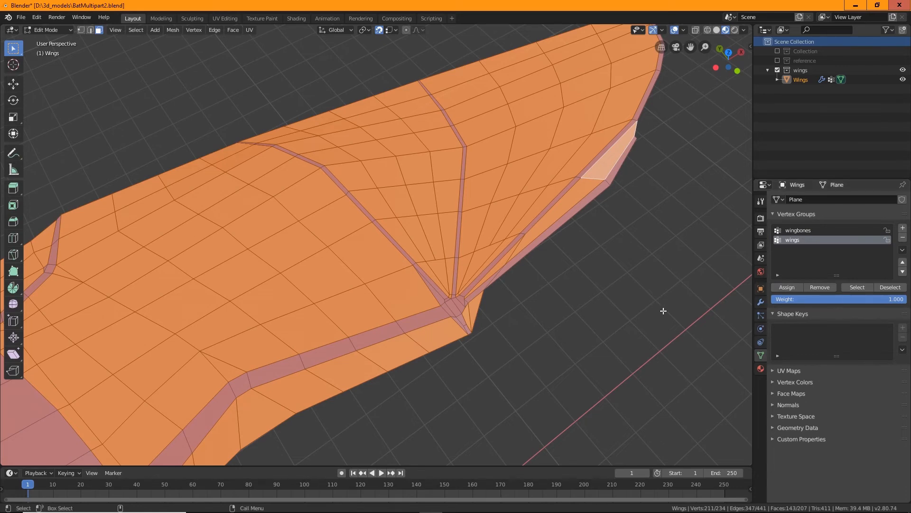
Reselect the faces of the wings group to check its coverage around the wrist, and clear the selection
key(alt+a)
click(869, 287)
middle_drag(592, 283, 555, 350)
scroll(556, 351, up, 3)
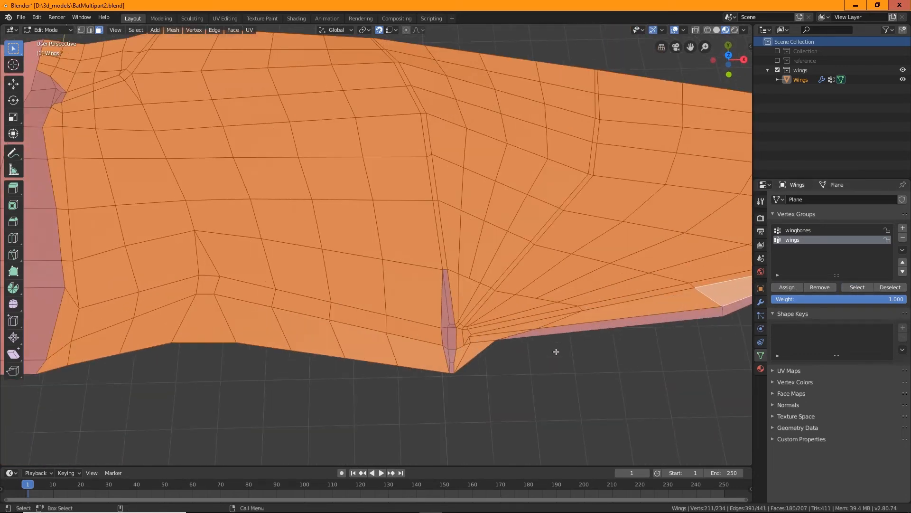
shift+click(444, 321)
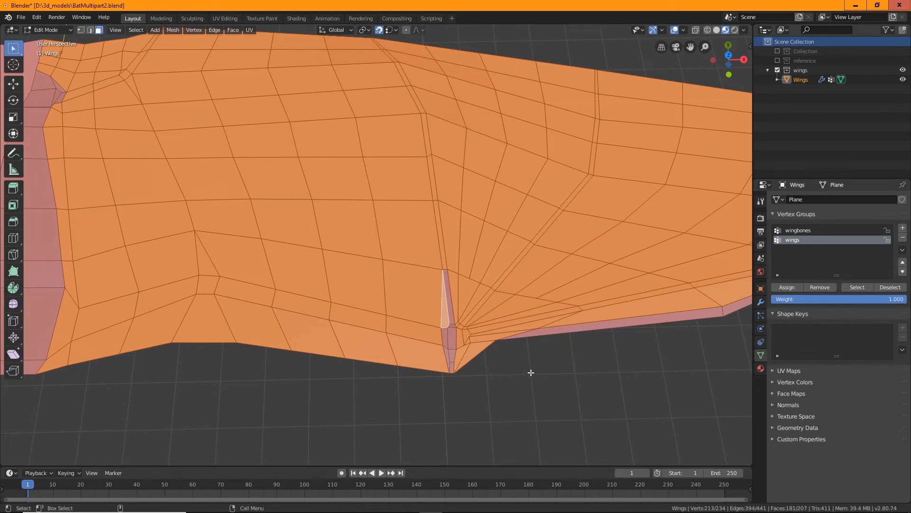
scroll(536, 351, down, 3)
key(alt+a)
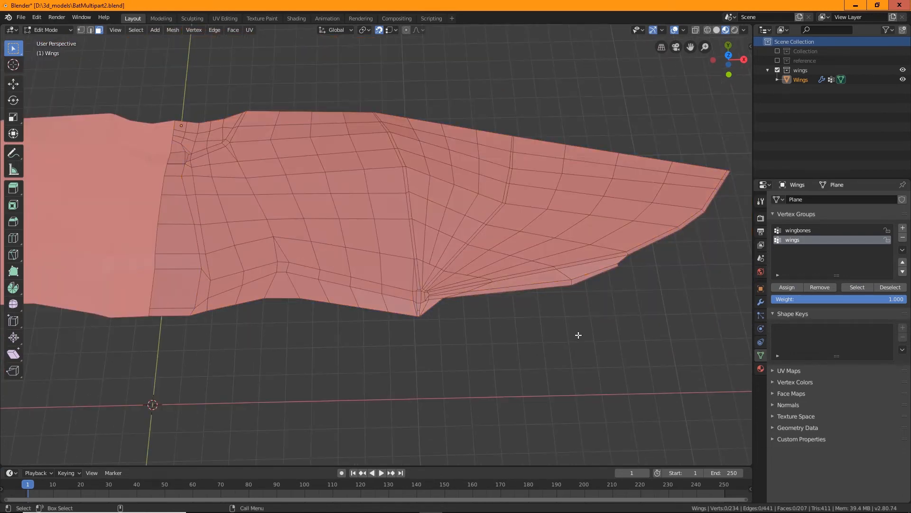
Switch the wings mesh from Edit Mode to Object Mode
middle_drag(580, 336, 497, 289)
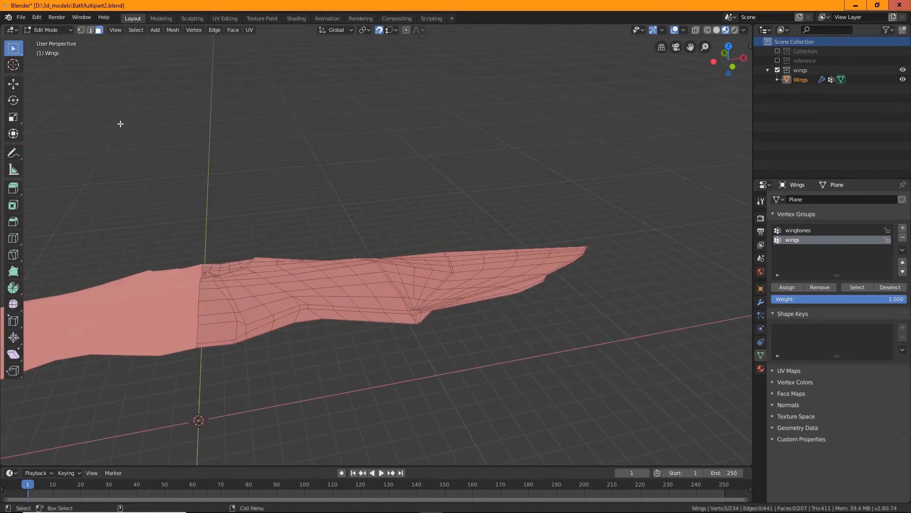
click(49, 29)
click(48, 38)
middle_drag(511, 249, 565, 294)
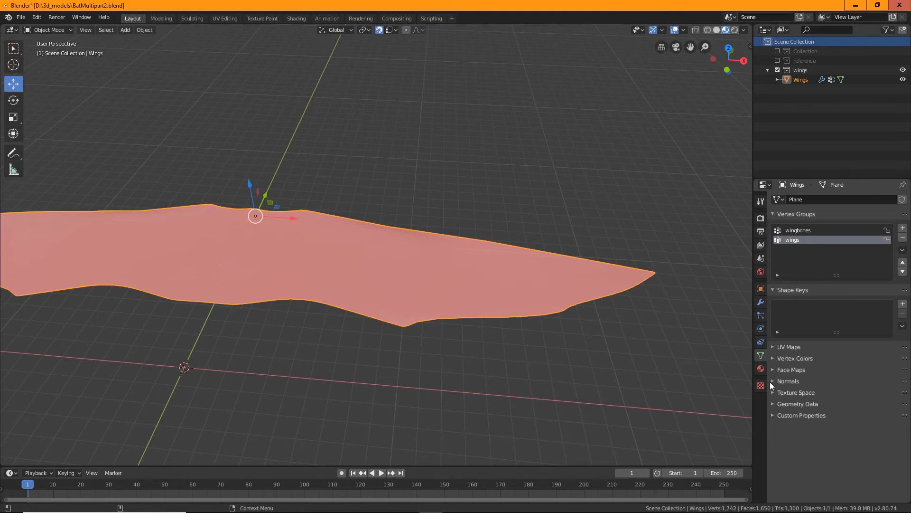
Enable Cloth physics on the wings object and apply the Rubber preset
click(760, 331)
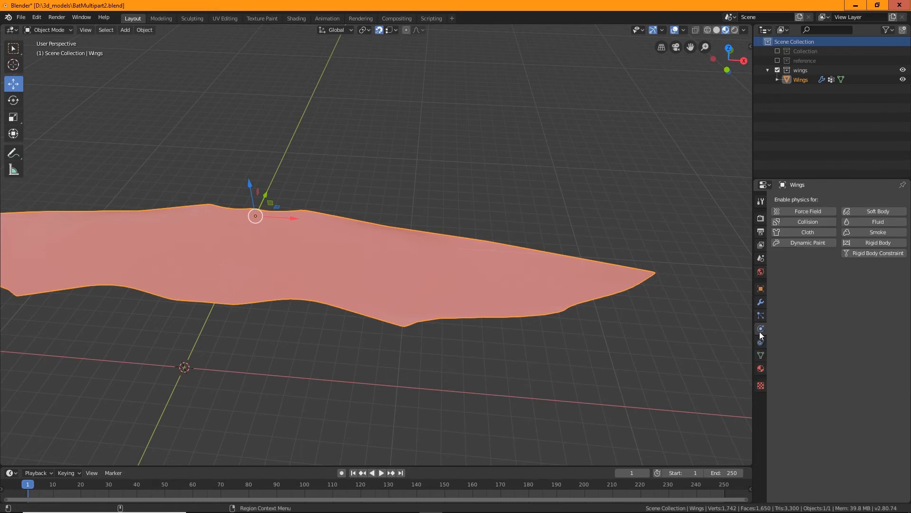
click(814, 232)
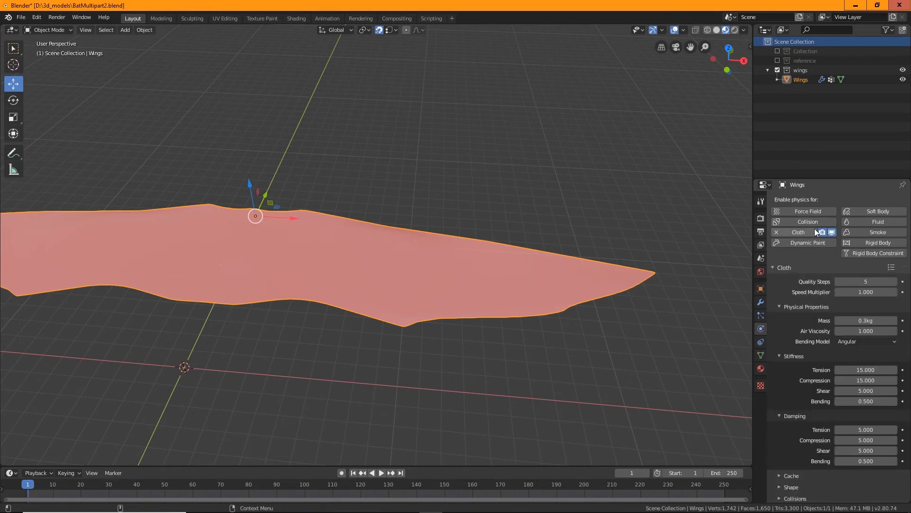
click(891, 268)
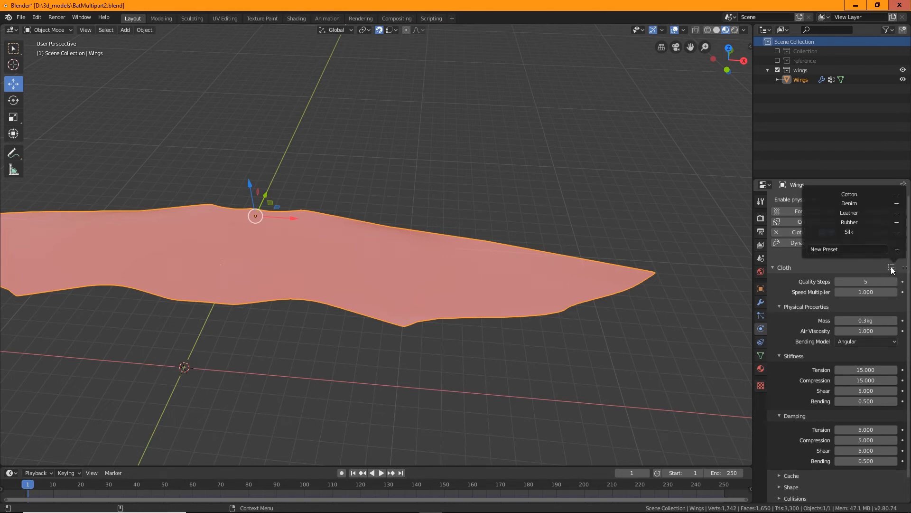
click(858, 221)
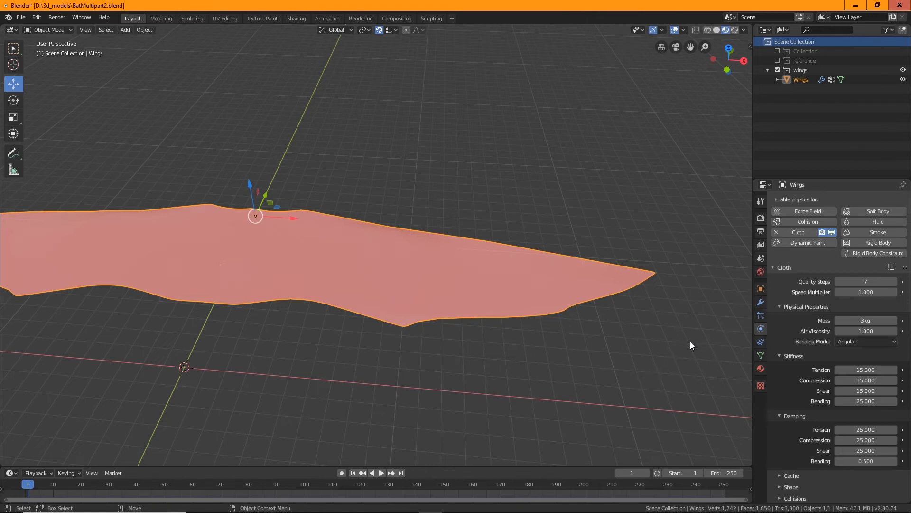
Set wingbones as the pin group in the cloth's shape settings
middle_drag(560, 361, 656, 309)
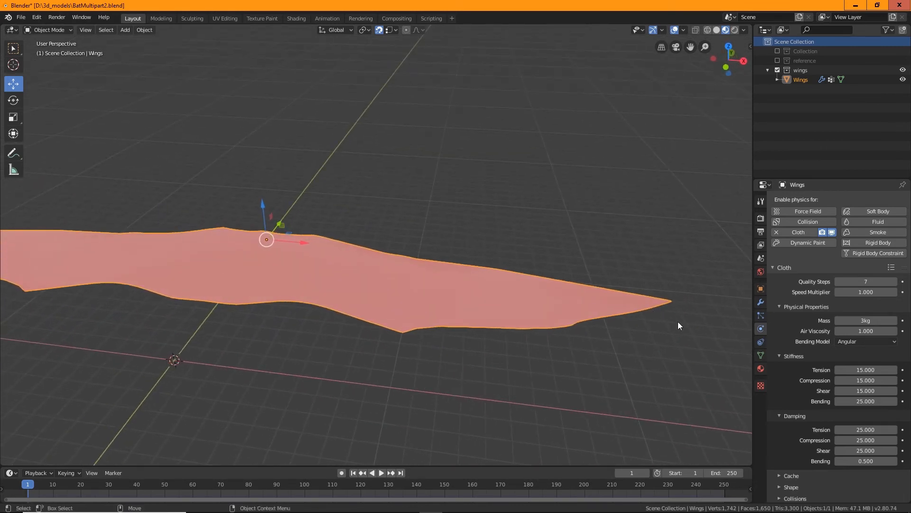
scroll(796, 370, down, 1)
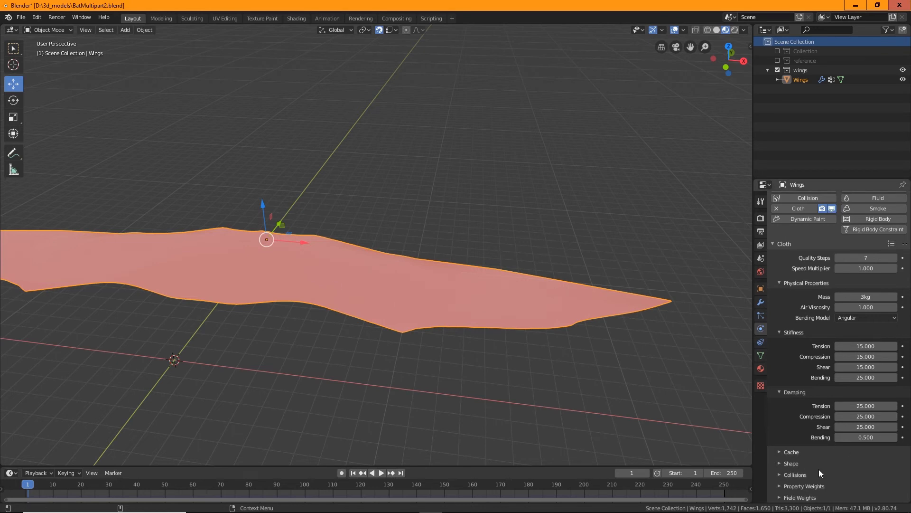
click(779, 462)
scroll(837, 446, down, 4)
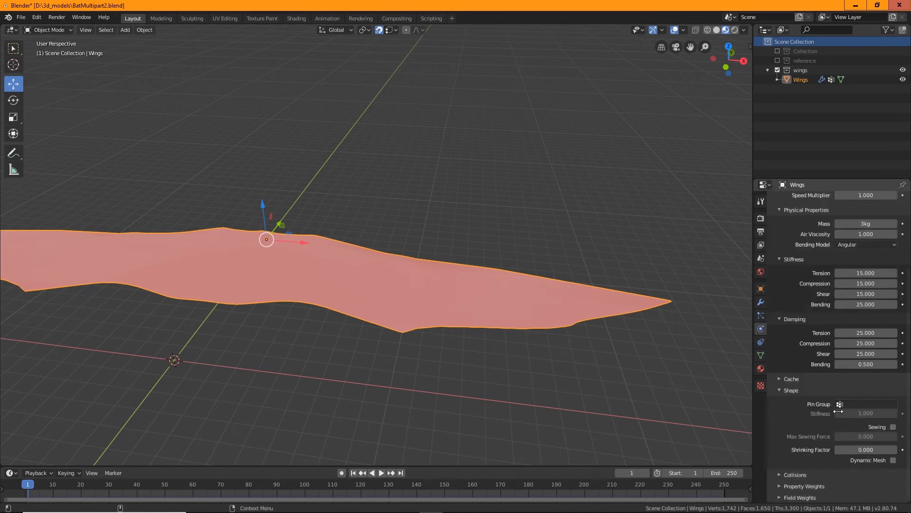
click(847, 404)
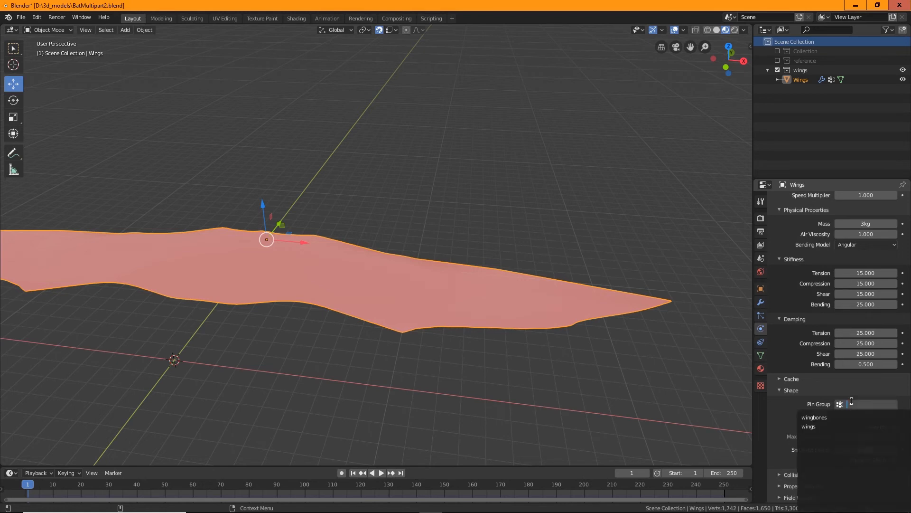
click(830, 417)
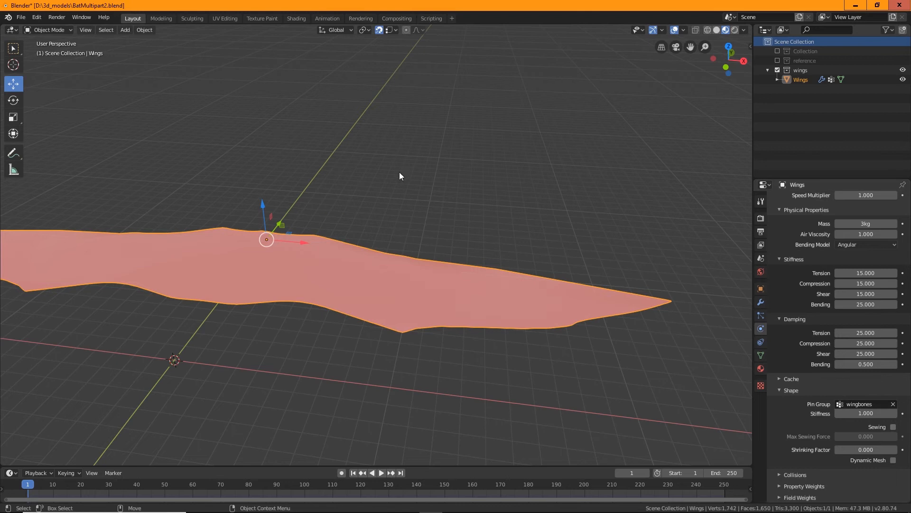
Play the cloth simulation, examine how the wing membrane sags from several angles, and stop the playback
middle_drag(400, 177, 403, 343)
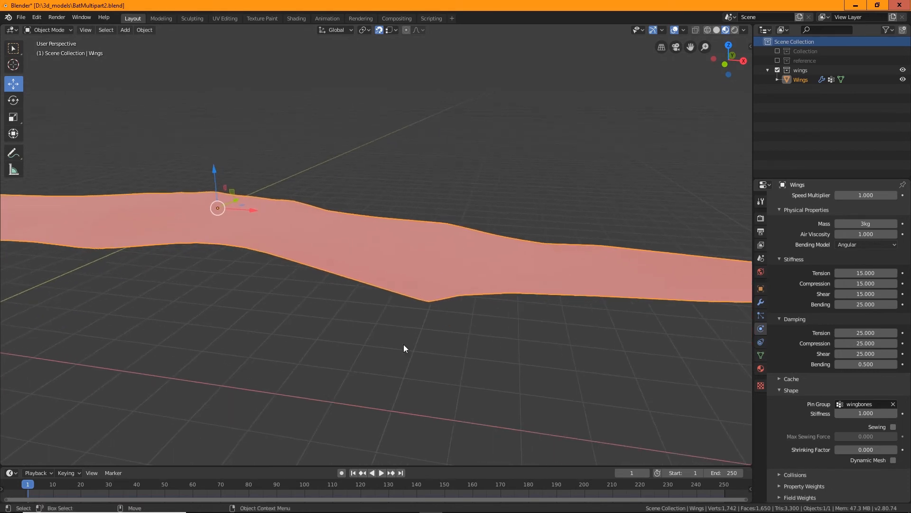
click(383, 473)
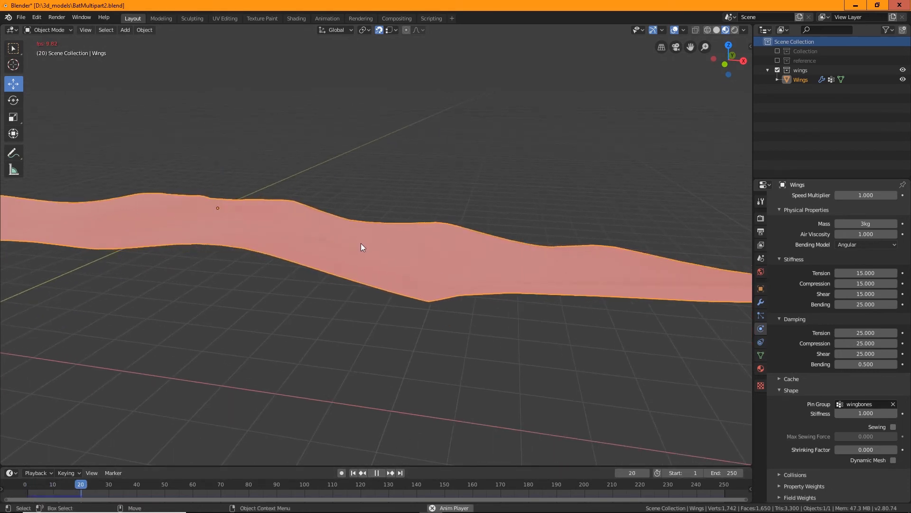
middle_drag(429, 356, 325, 332)
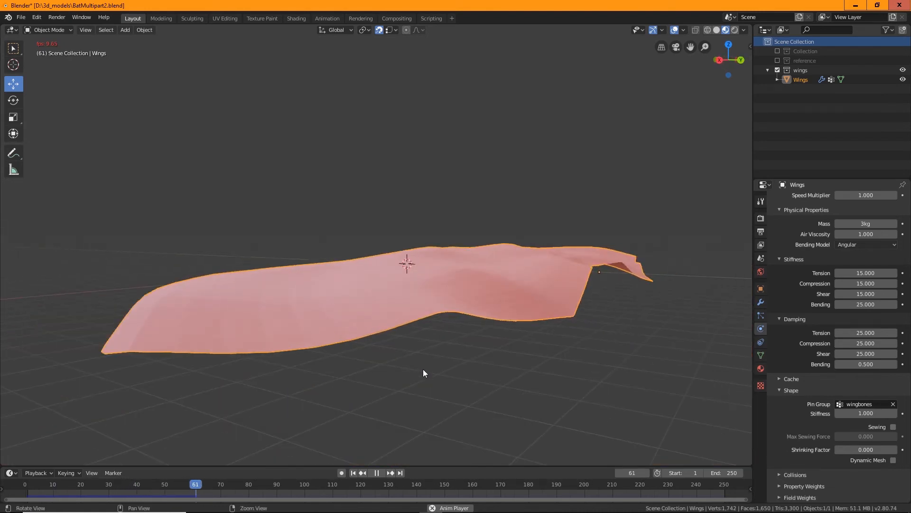
middle_drag(424, 372, 360, 389)
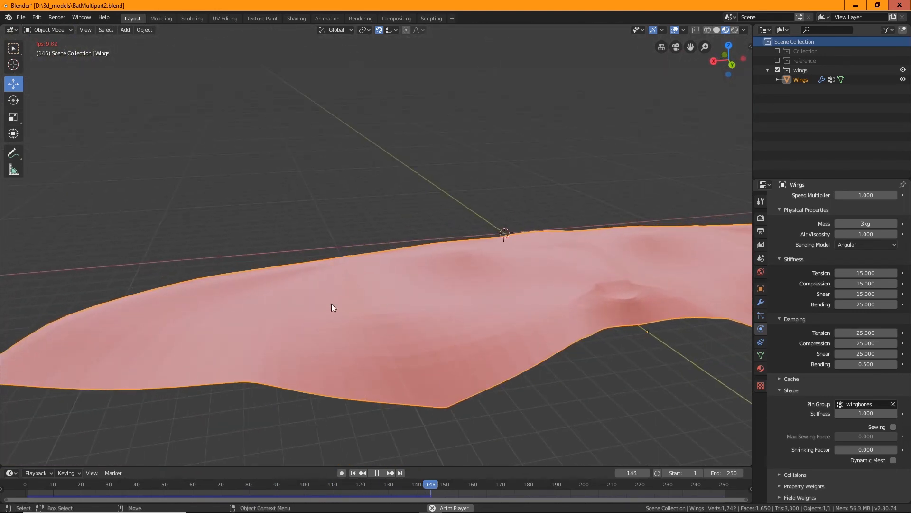
click(375, 472)
middle_drag(516, 393, 365, 245)
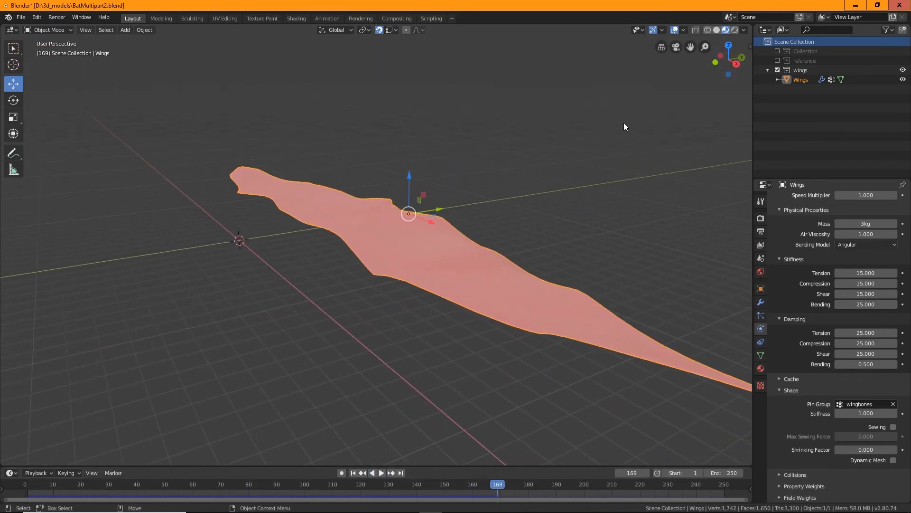
Enable the collection holding the bat body so that it is shown together with the wings
click(777, 51)
middle_drag(505, 147, 424, 298)
scroll(420, 273, down, 2)
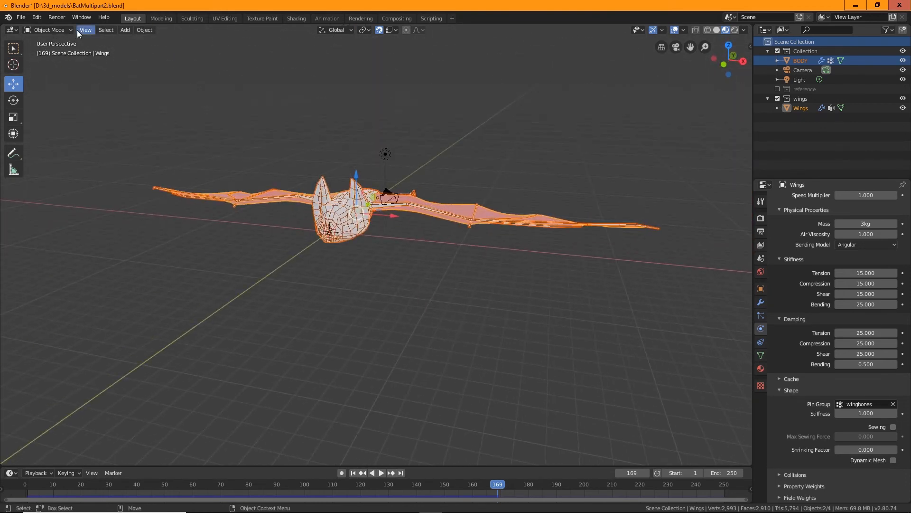
Add a Wind force field to the scene
click(126, 30)
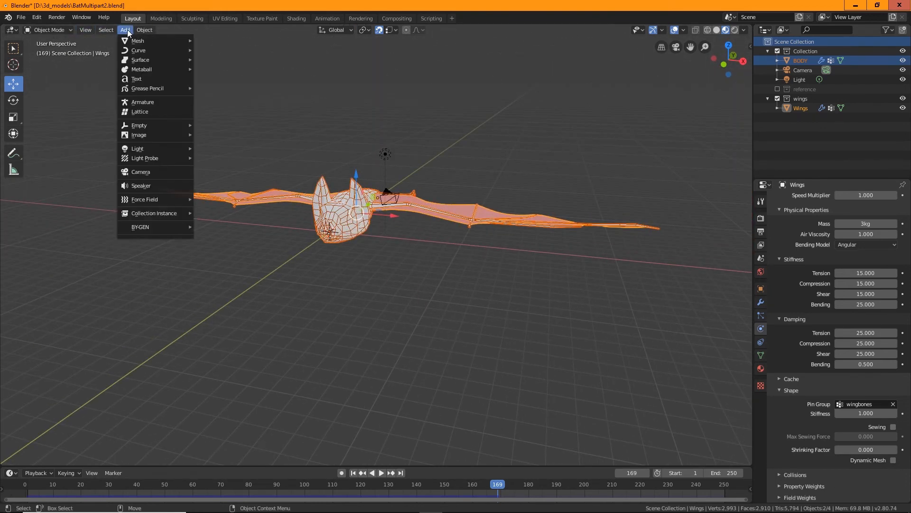
mouse_move(154, 49)
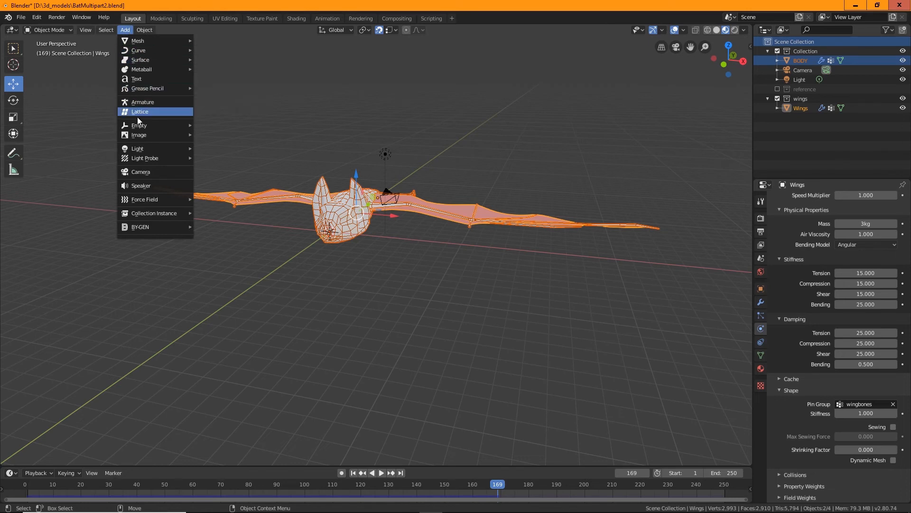
mouse_move(166, 199)
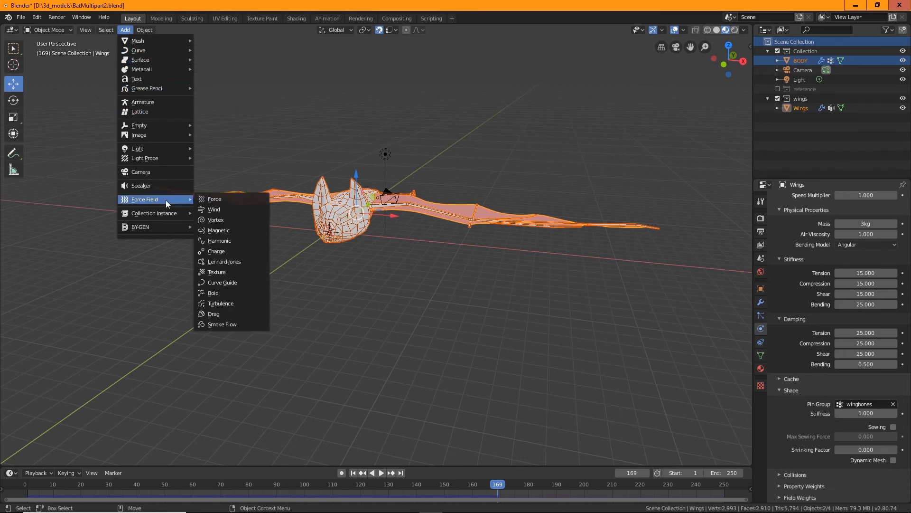
click(235, 209)
middle_drag(481, 318, 432, 302)
scroll(432, 301, up, 4)
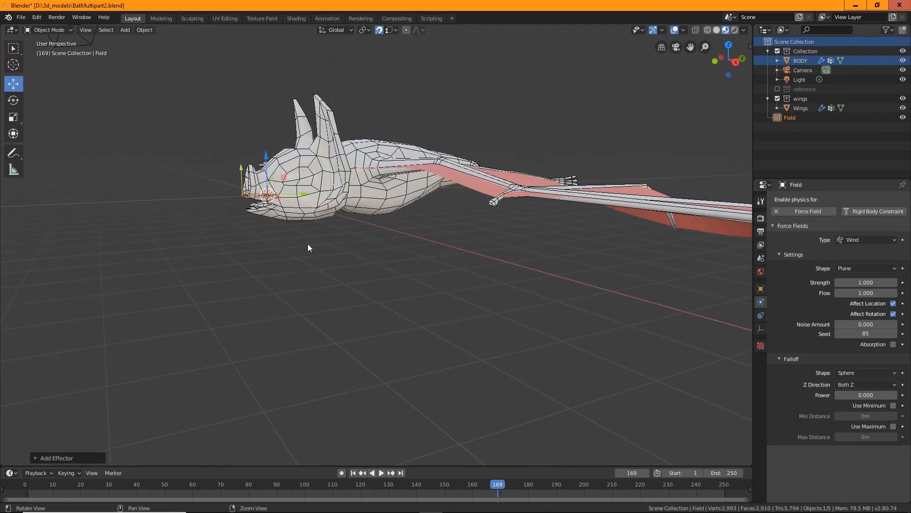
Move the wind field below the bat's head and set its strength to 130.251, flow to 10 and noise amount to 2.2
middle_drag(308, 243, 350, 251)
drag(261, 170, 244, 241)
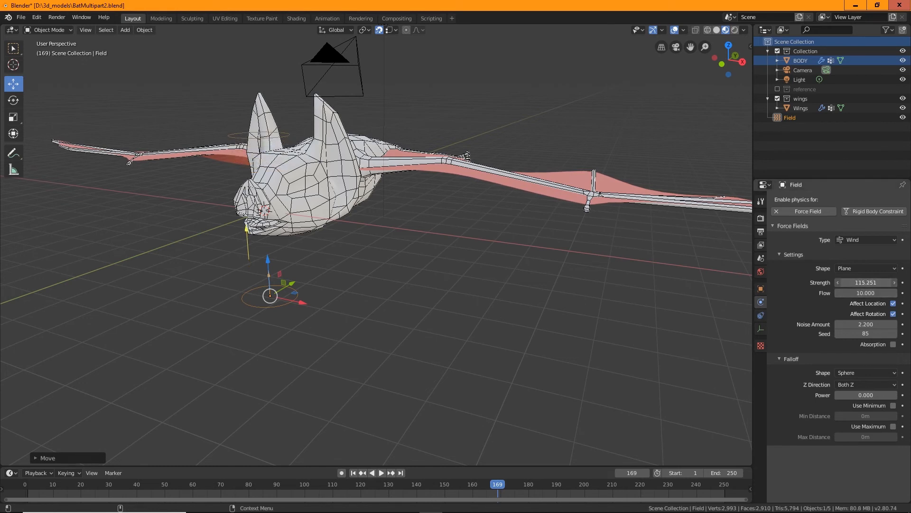
drag(866, 282, 882, 282)
middle_drag(497, 329, 422, 325)
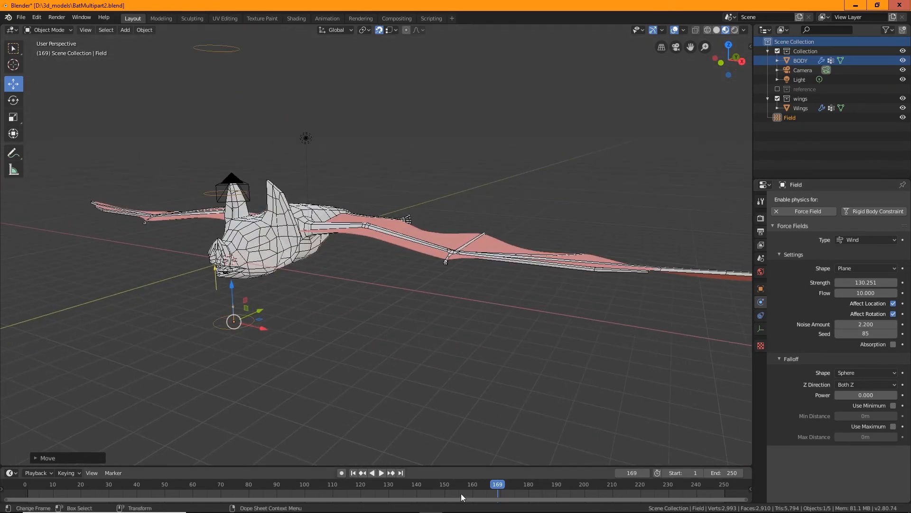
Play the wind simulation from frame 0, examine how the wing membrane billows from behind, above and the front, and stop the playback
drag(498, 481, 24, 483)
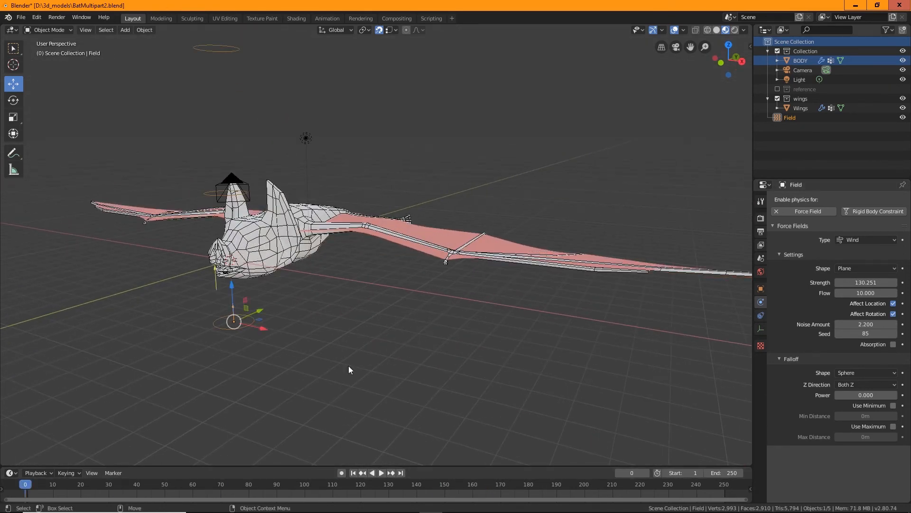
click(381, 473)
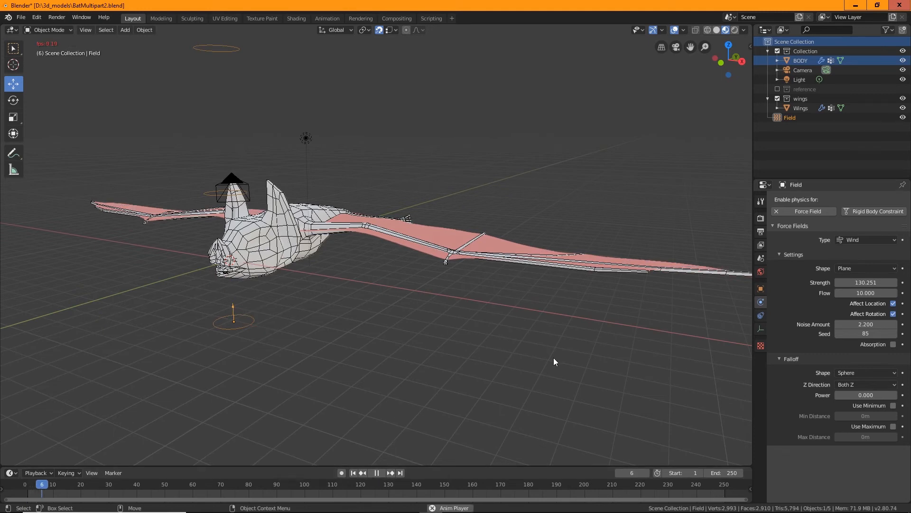
middle_drag(449, 330, 482, 337)
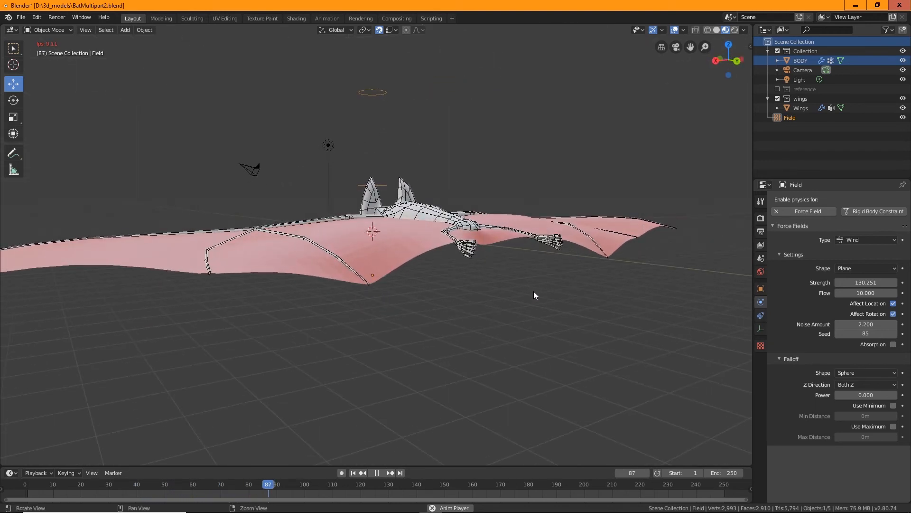
middle_drag(533, 292, 314, 337)
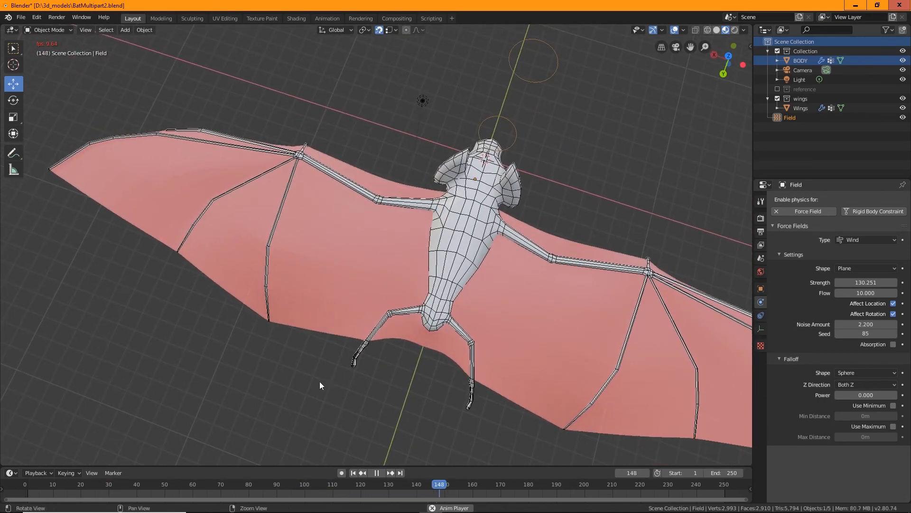
middle_drag(320, 386, 363, 305)
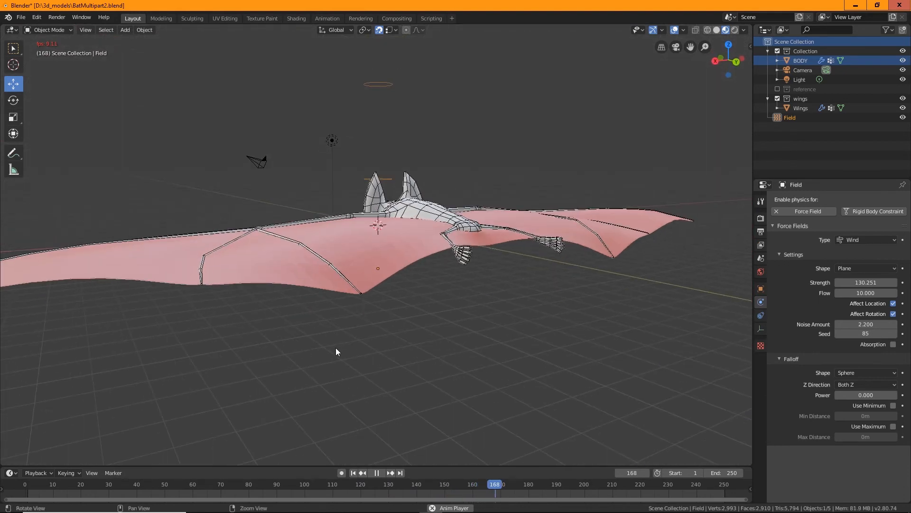
middle_drag(335, 351, 593, 377)
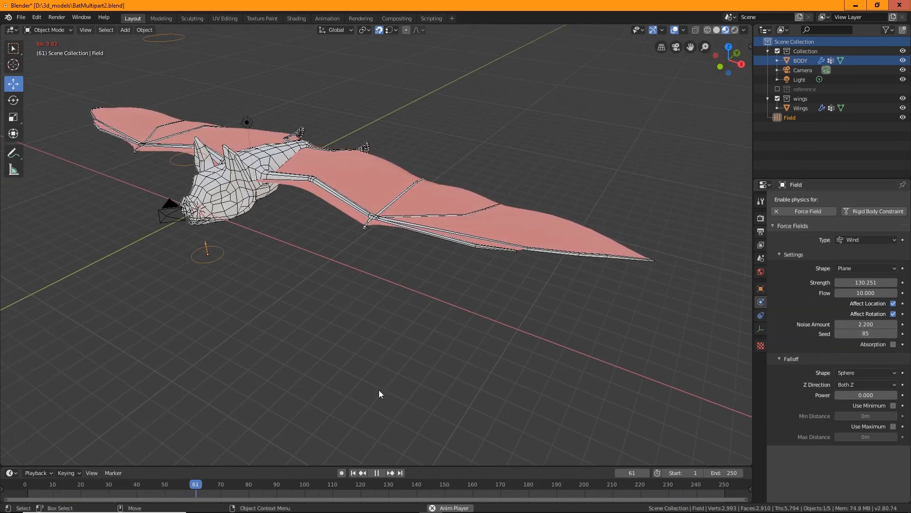
click(376, 473)
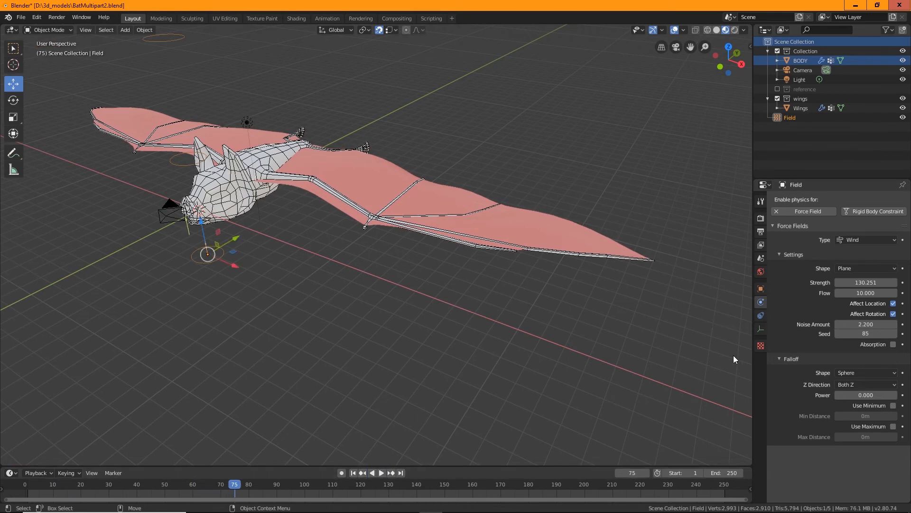
Select the wings and examine their cloth settings and the shape of the membrane from below, above and behind
middle_drag(729, 321, 354, 321)
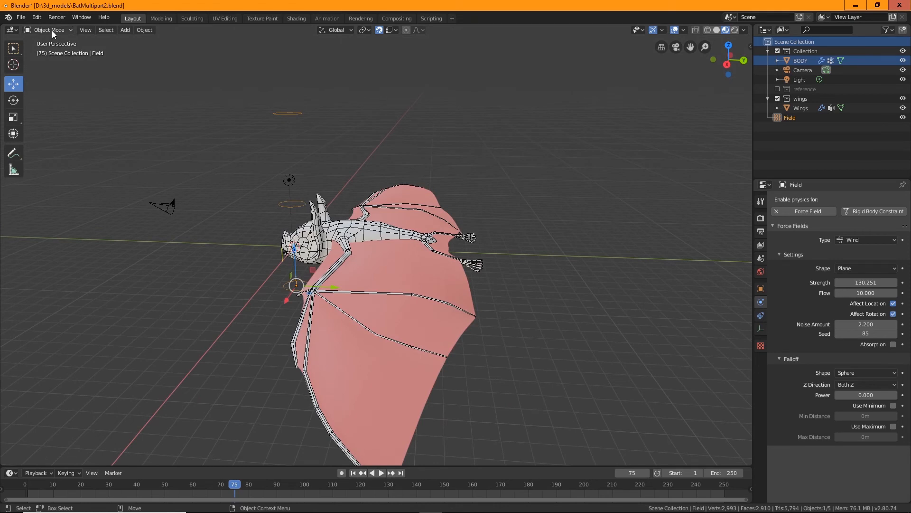
click(422, 278)
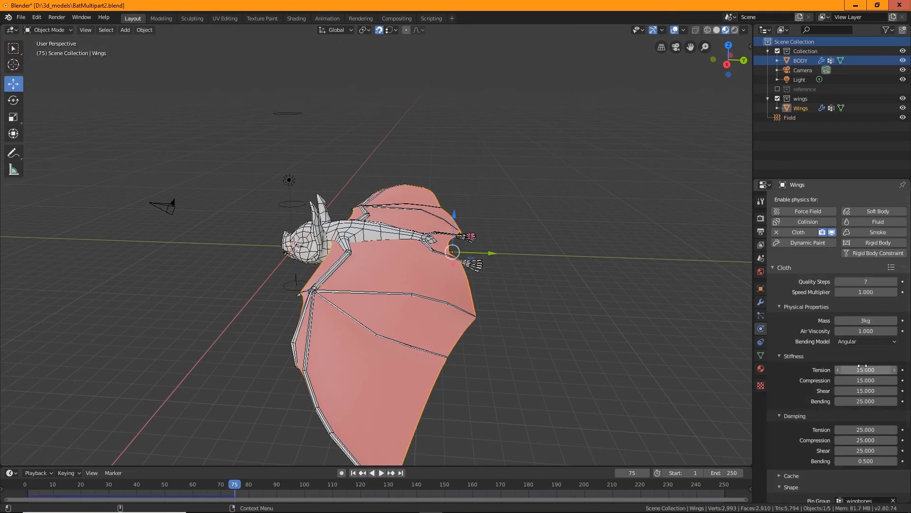
scroll(862, 365, down, 2)
scroll(862, 365, down, 1)
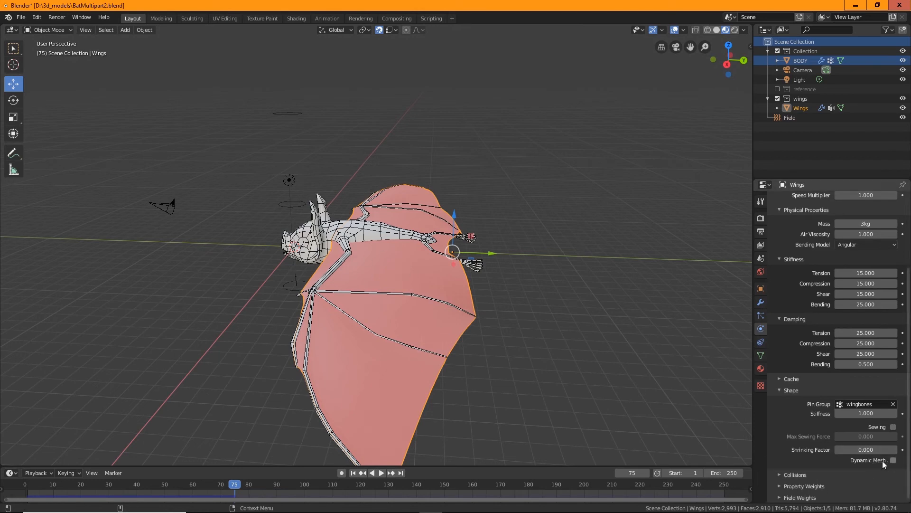
middle_drag(520, 372, 462, 270)
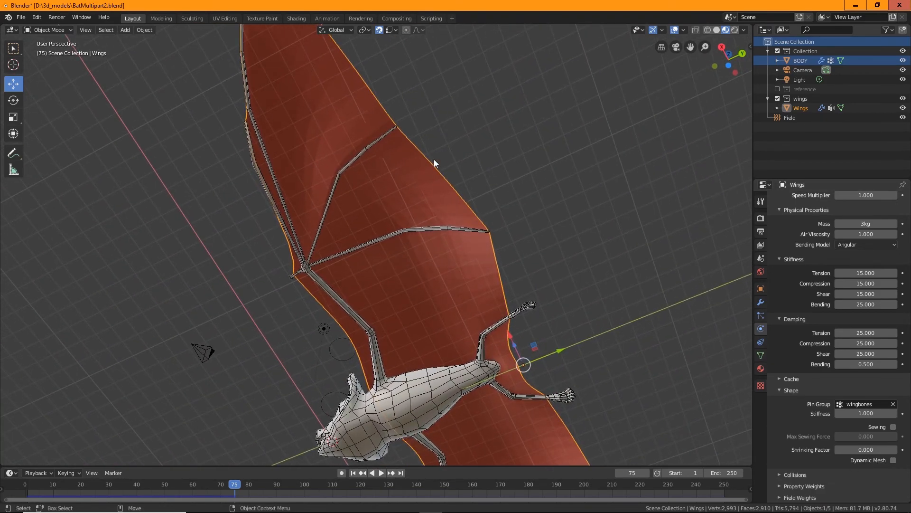
middle_drag(434, 160, 394, 306)
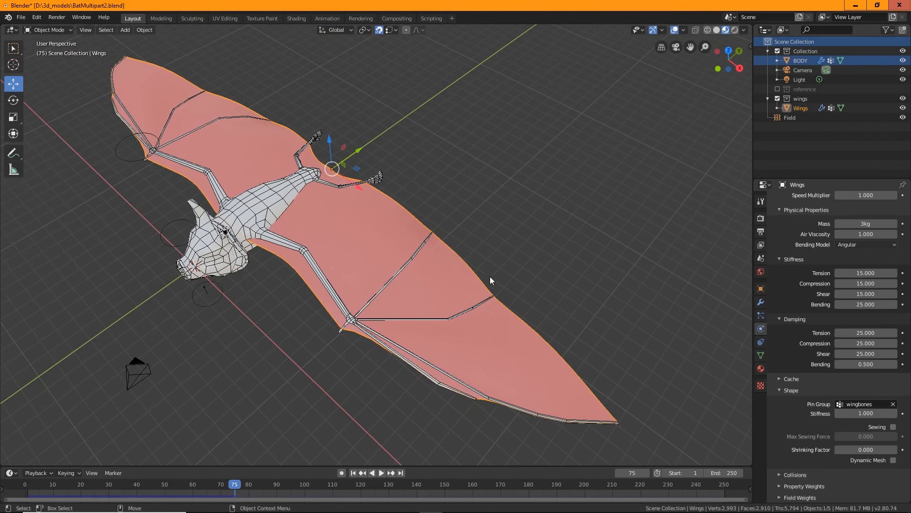
middle_drag(293, 303, 163, 359)
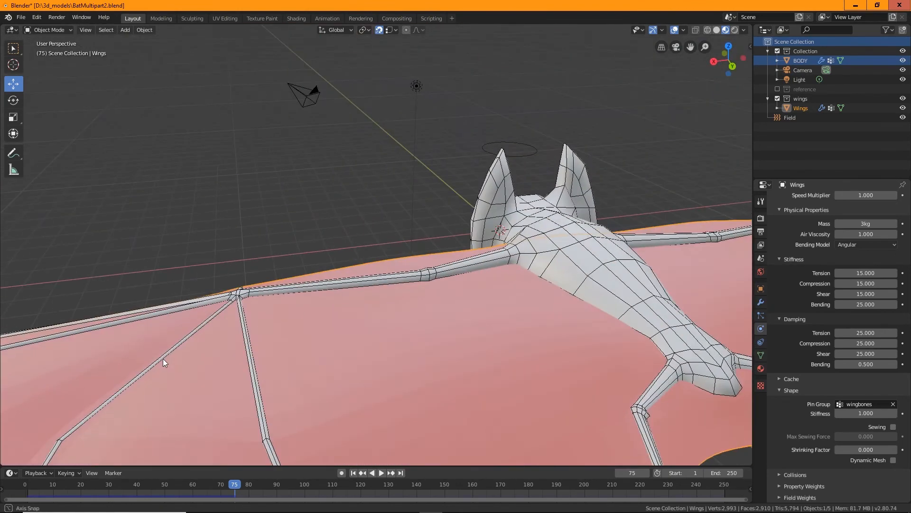
middle_drag(328, 235, 361, 169)
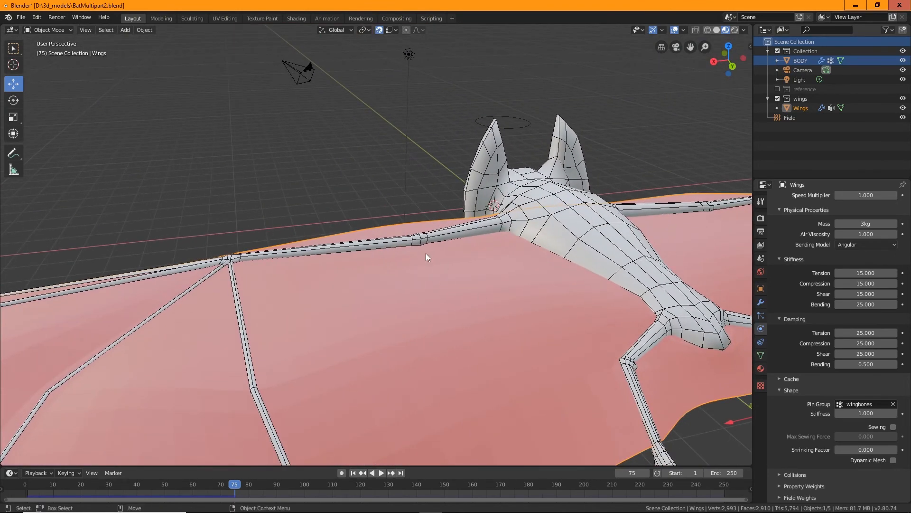
scroll(427, 238, down, 4)
middle_drag(490, 266, 495, 406)
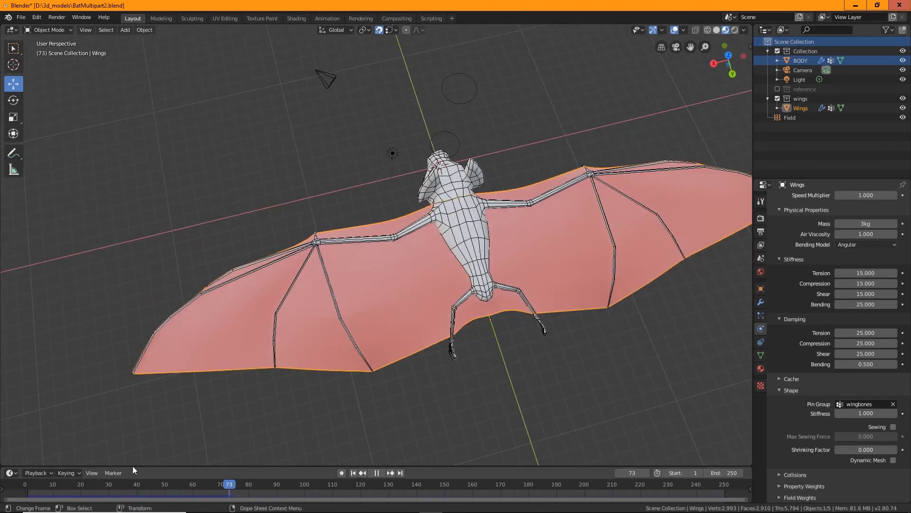
key(Escape)
Enter Edit Mode on the wings at frame 0 and move vertices of the outermost membrane panel upward to make it uneven
middle_drag(443, 387, 396, 306)
scroll(306, 286, up, 6)
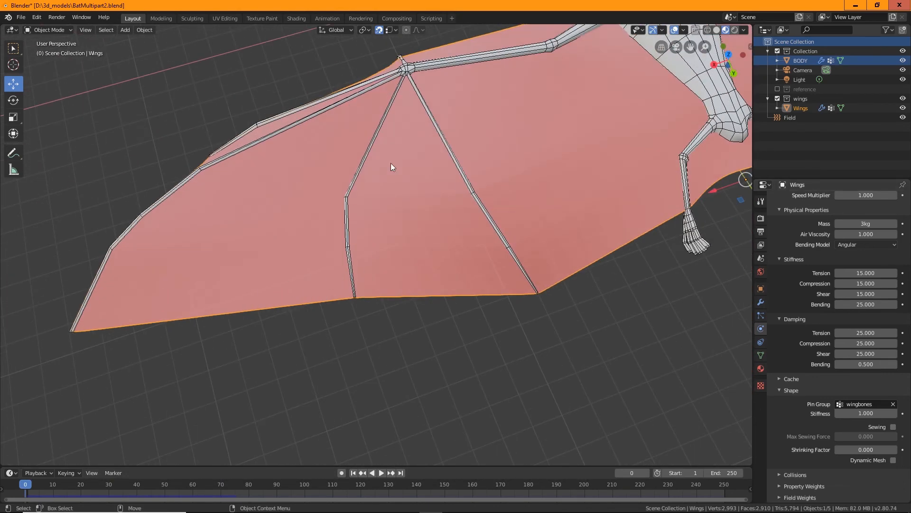
click(64, 29)
click(49, 50)
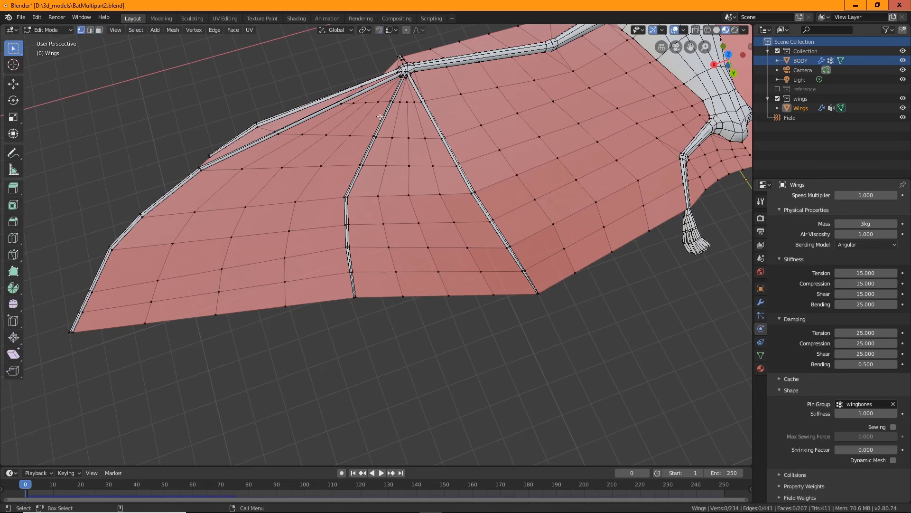
drag(275, 338, 214, 258)
click(13, 84)
middle_drag(247, 323, 273, 237)
drag(355, 325, 269, 273)
middle_drag(269, 238, 280, 304)
click(286, 265)
drag(284, 244, 285, 226)
middle_drag(301, 223, 311, 307)
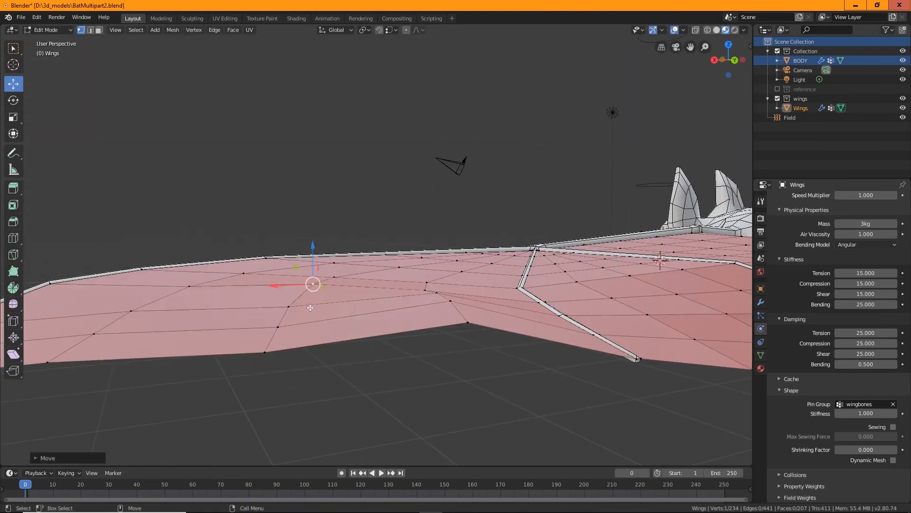
click(426, 290)
middle_drag(417, 289, 425, 309)
drag(429, 237, 429, 231)
Move membrane vertices in the panel between the two trailing finger bones to vary its surface
middle_drag(429, 247, 454, 351)
scroll(454, 352, down, 3)
drag(380, 361, 333, 290)
drag(365, 368, 362, 357)
middle_drag(525, 374, 377, 284)
click(331, 269)
drag(331, 269, 341, 206)
middle_drag(342, 206, 417, 363)
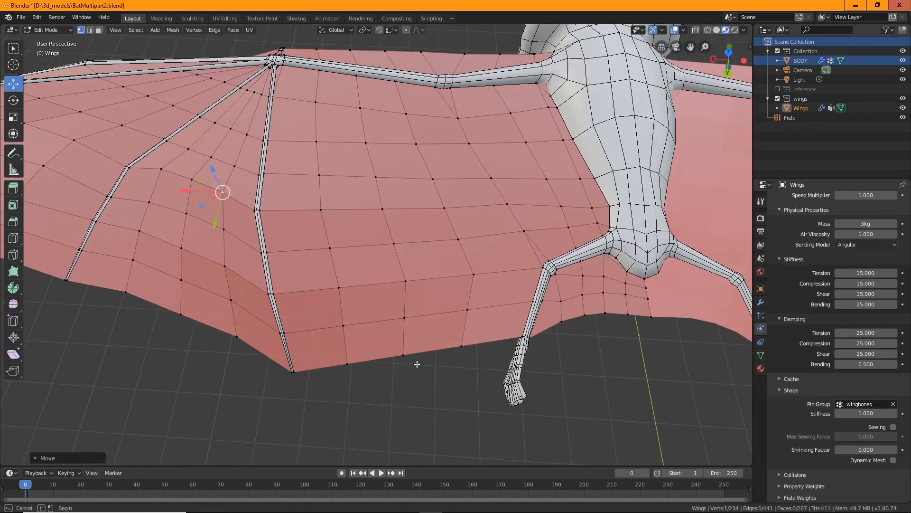
Shift vertices of the inner membrane panel between the last finger bone and the leg
drag(461, 345, 464, 317)
drag(343, 325, 336, 270)
middle_drag(336, 271, 371, 258)
click(370, 257)
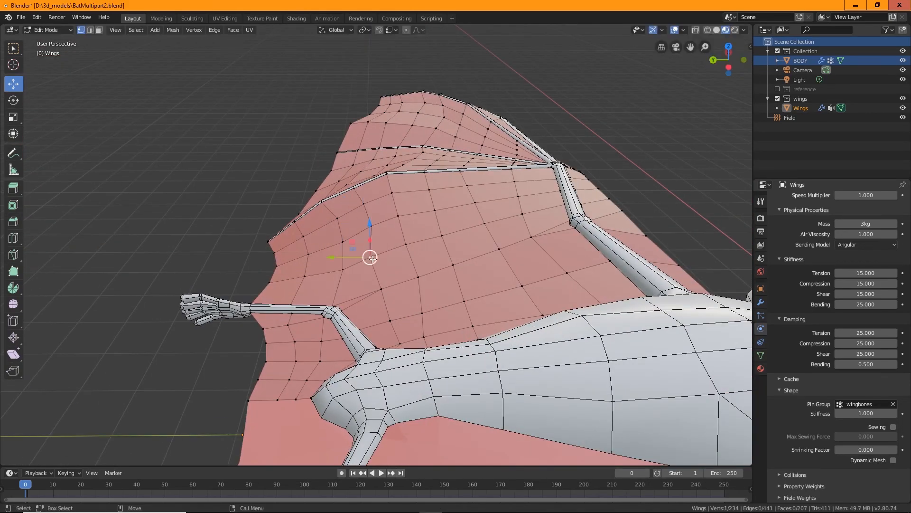
drag(370, 257, 375, 251)
middle_drag(375, 252, 416, 281)
Move one more vertex in the middle membrane panel, close to where the finger bones meet
scroll(455, 240, down, 3)
scroll(417, 230, up, 4)
scroll(445, 201, down, 3)
scroll(427, 265, up, 4)
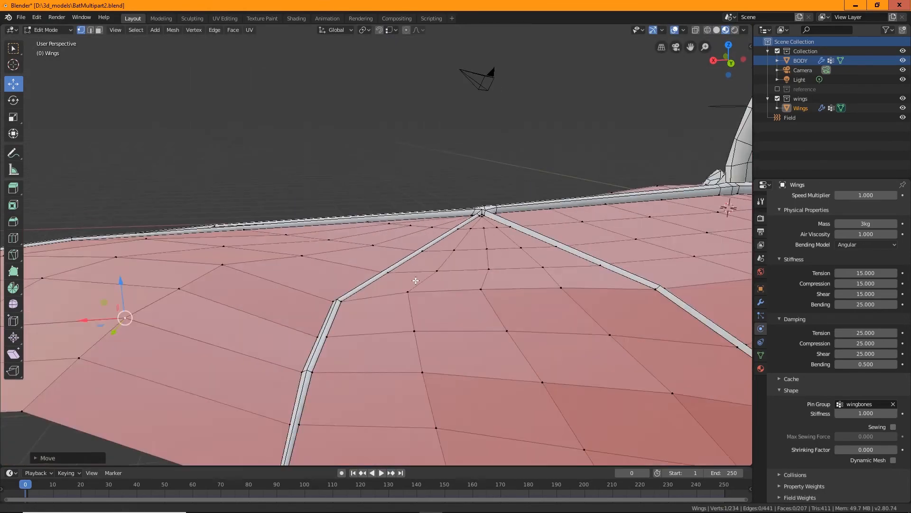
click(434, 266)
drag(433, 264, 513, 264)
scroll(513, 265, down, 3)
middle_drag(513, 264, 479, 316)
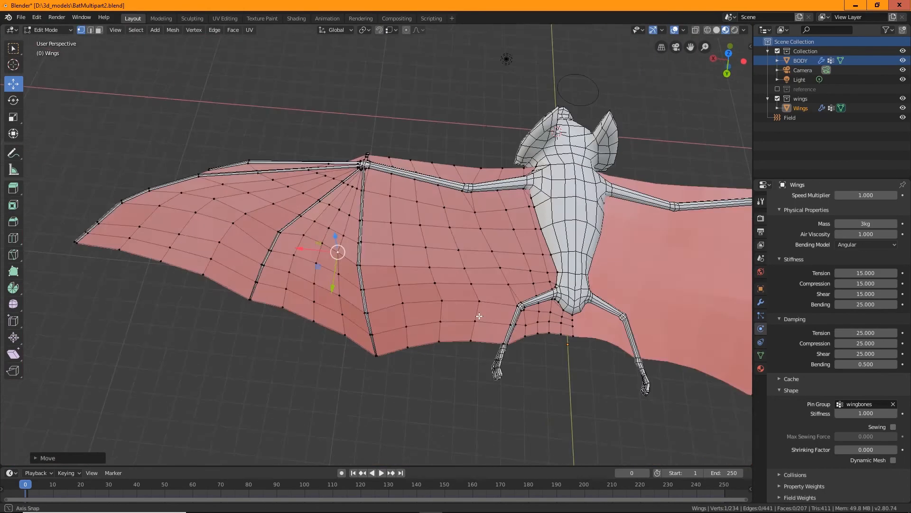
Deselect all wing vertices and return to Object Mode
scroll(479, 316, up, 4)
middle_drag(523, 216, 545, 305)
key(alt+a)
scroll(545, 305, down, 3)
middle_drag(472, 335, 455, 316)
click(46, 31)
click(47, 37)
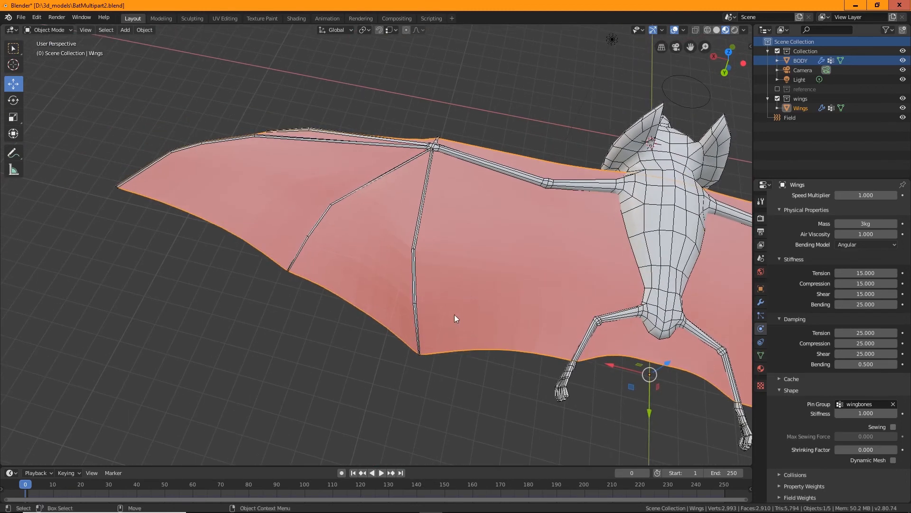
Play the simulation with the edited membrane, examine it from behind, stop the playback and return to frame 0
click(381, 473)
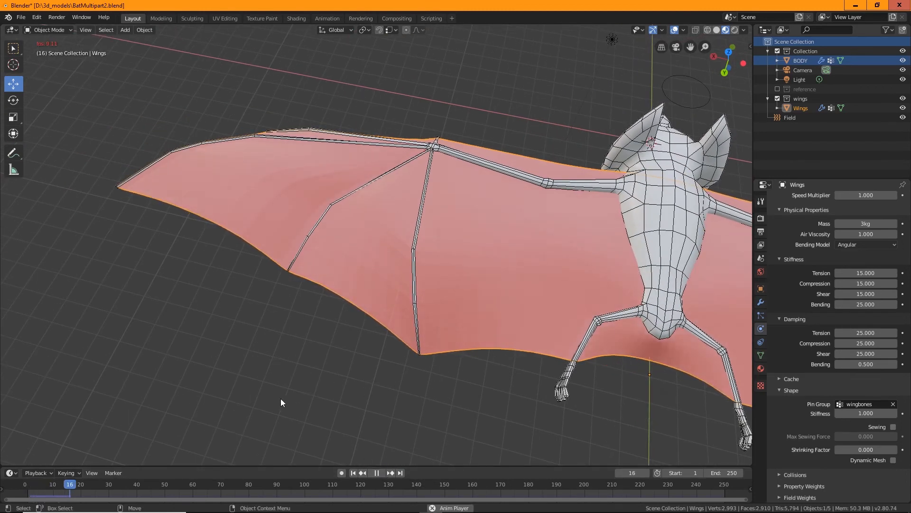
middle_drag(366, 397, 354, 288)
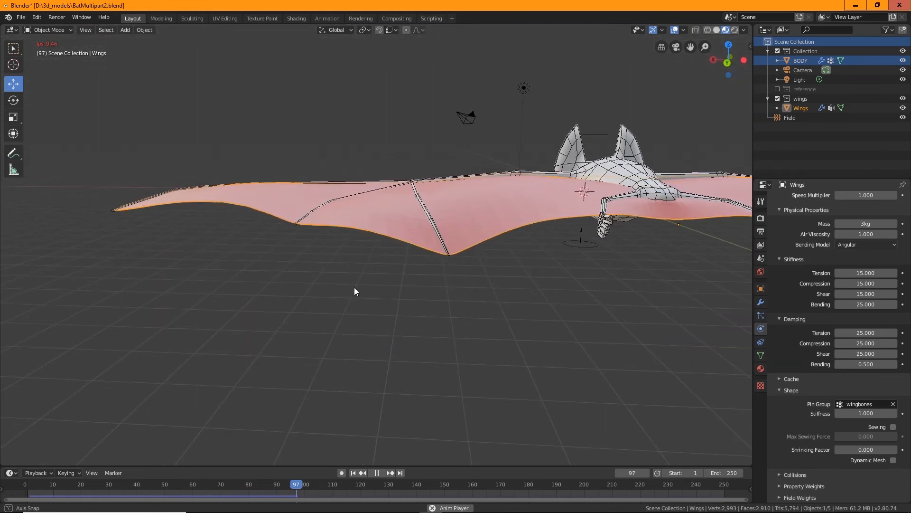
click(377, 472)
drag(375, 485, 25, 484)
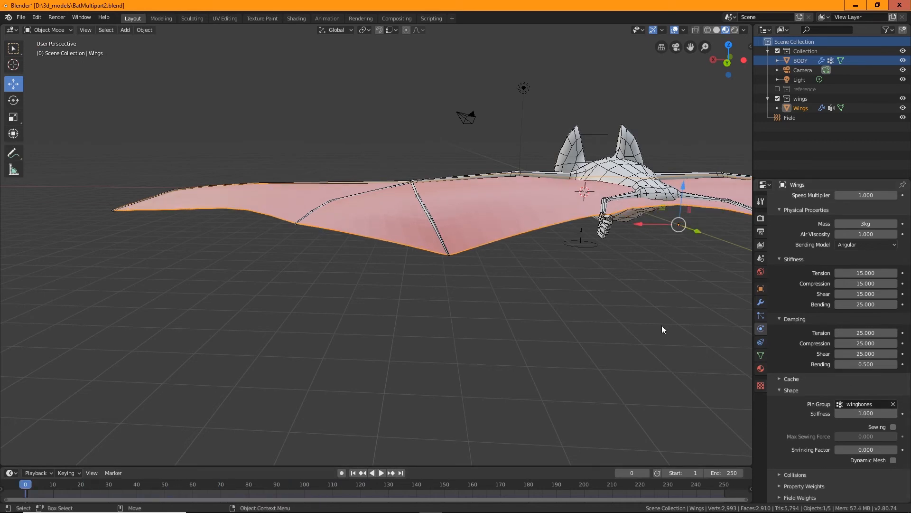
Set the wind field's strength to 264.951 and replay the simulation to examine the billowing membrane from behind and above
click(576, 244)
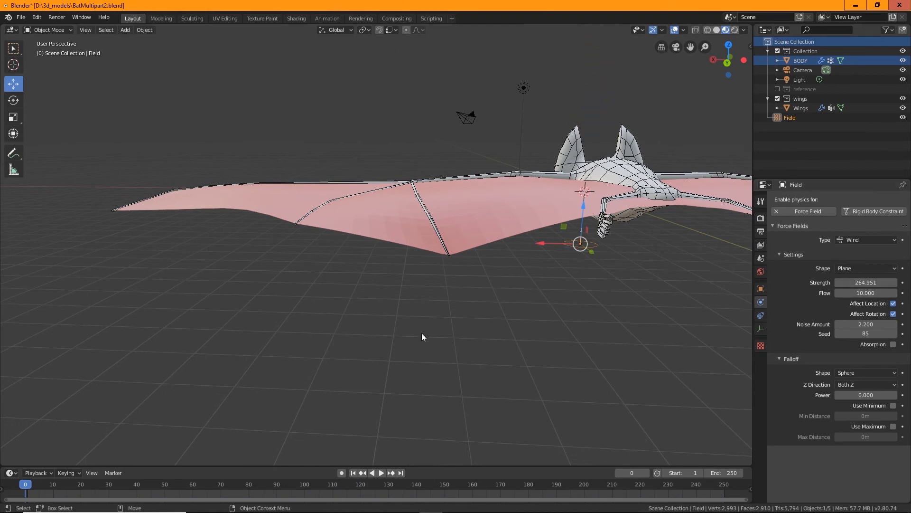
click(381, 473)
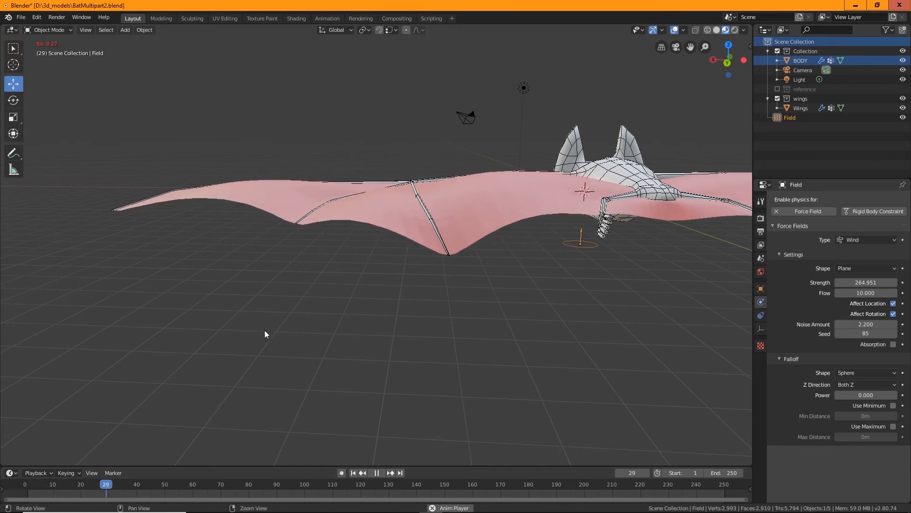
middle_drag(319, 353, 346, 385)
shift+middle_drag(397, 404, 323, 445)
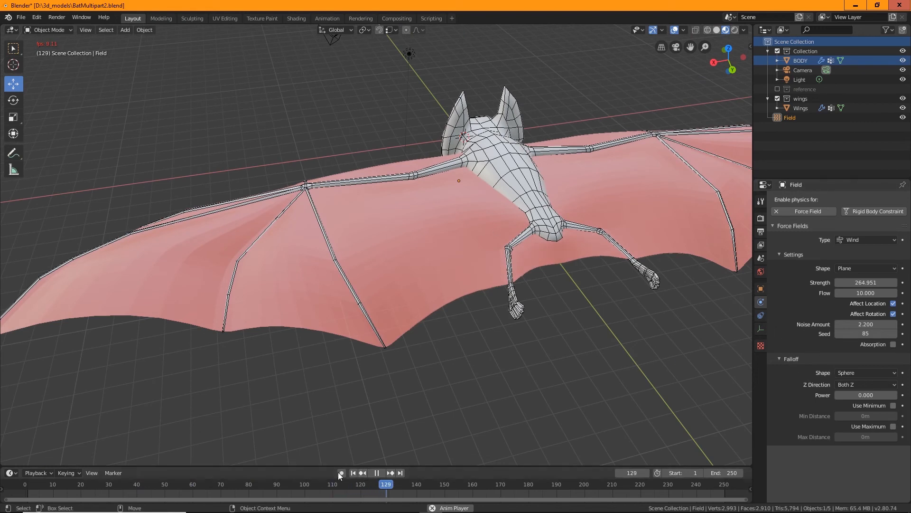
Stop the simulation playback, select the wing membrane object and examine it from behind and from the side
click(376, 472)
right_click(404, 237)
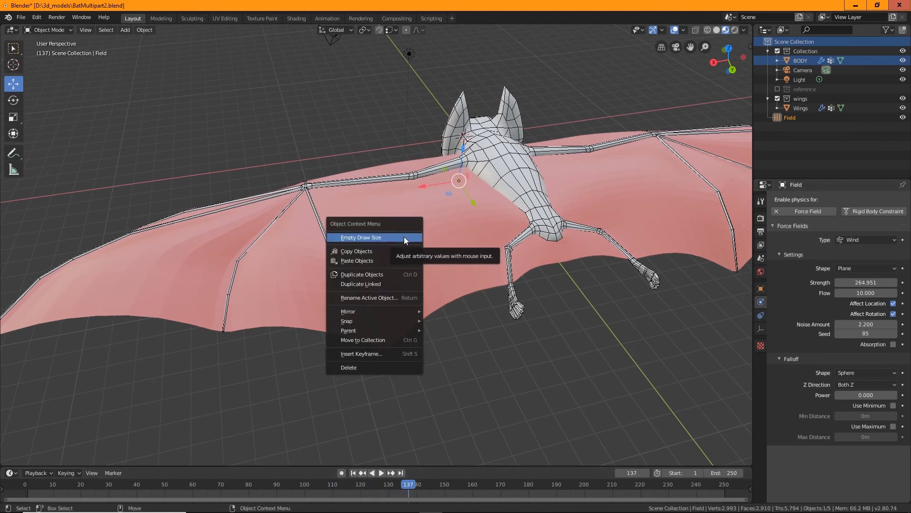
key(Escape)
click(427, 236)
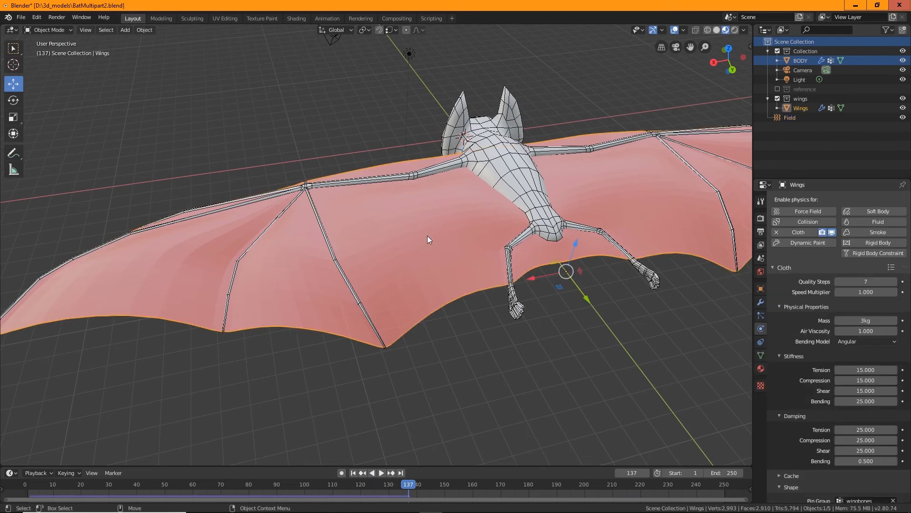
right_click(427, 241)
click(427, 241)
mouse_move(452, 360)
middle_down()
mouse_move(457, 376)
mouse_move(474, 367)
mouse_move(484, 378)
mouse_move(464, 370)
middle_up()
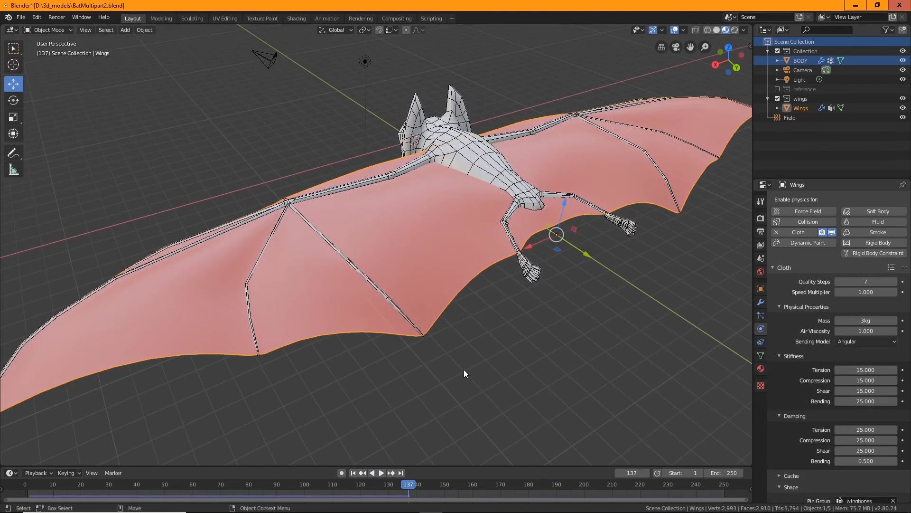
middle_drag(465, 313, 403, 393)
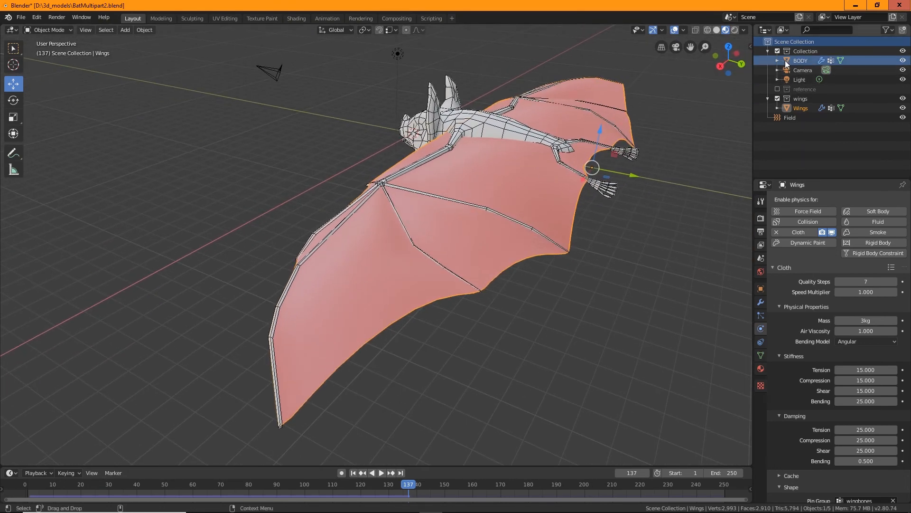
Hide the body collection, enter Edit Mode on the wing membrane and switch to edge selection
click(778, 51)
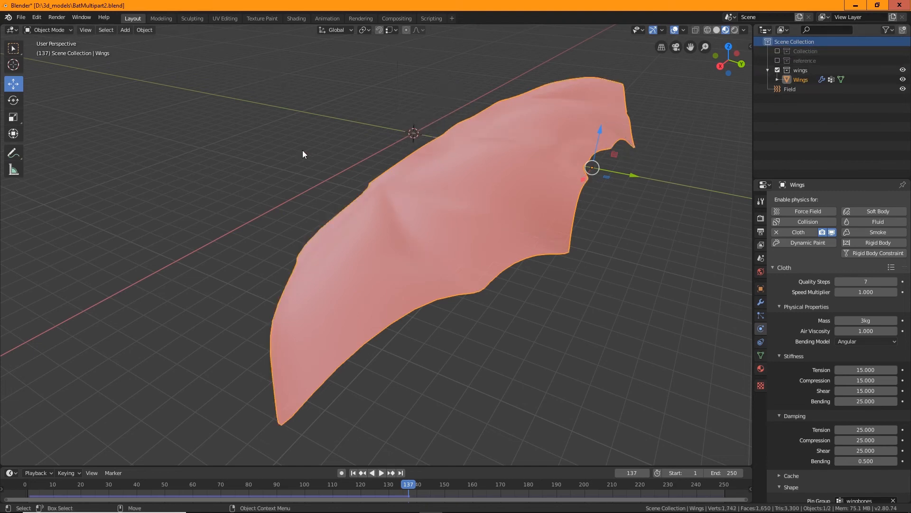
click(63, 28)
click(42, 51)
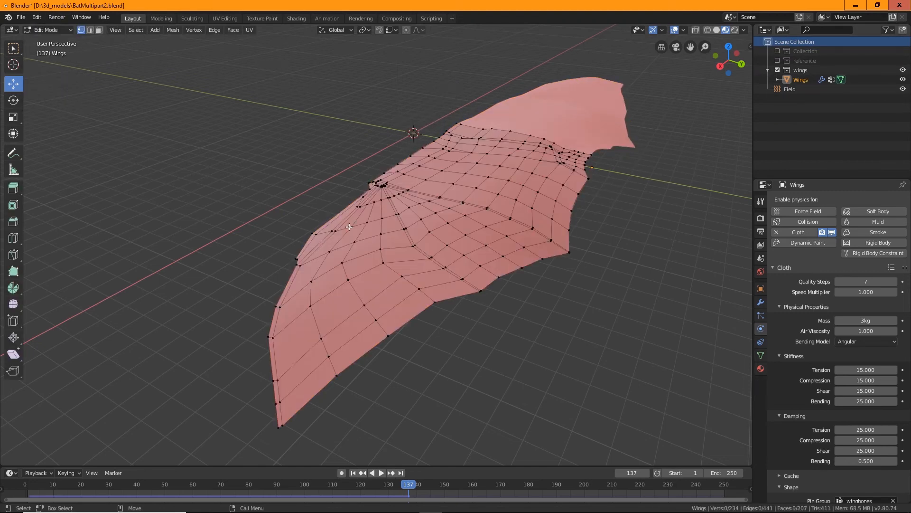
middle_drag(341, 223, 321, 295)
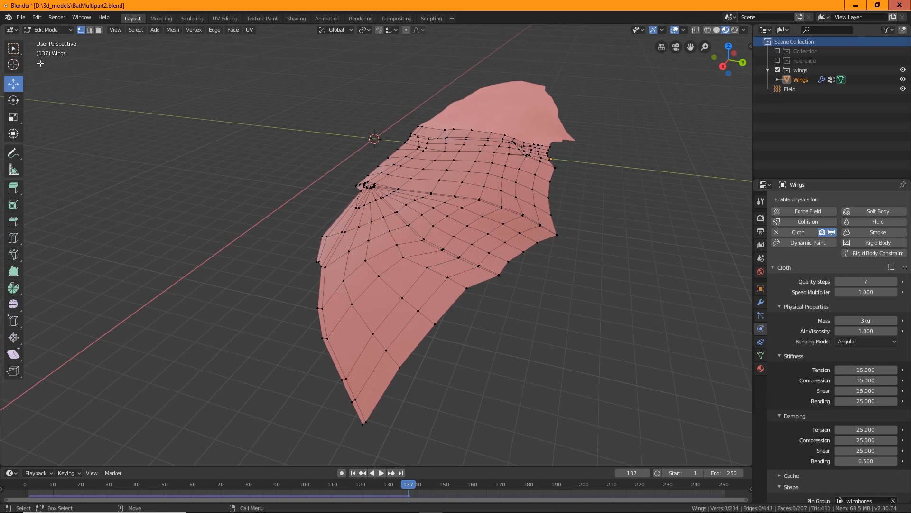
click(90, 30)
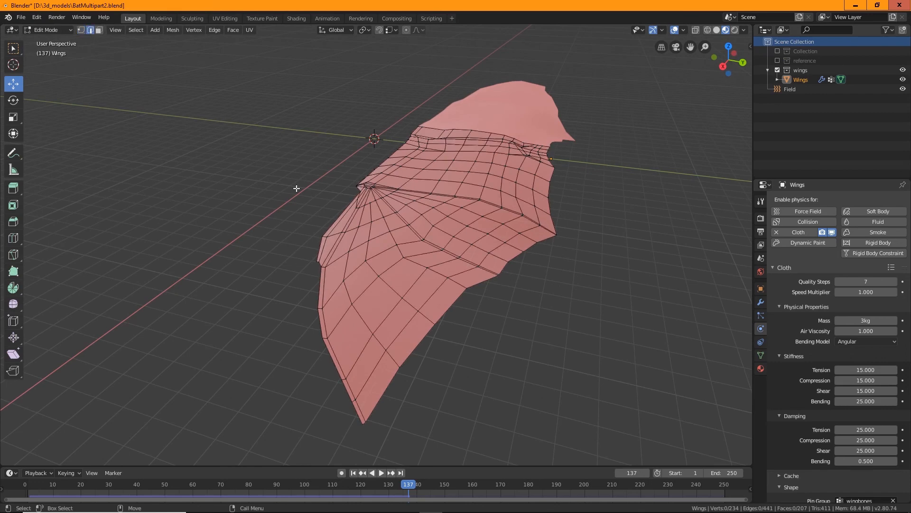
Select the edge loops running along the outermost finger bones near the wing's leading edge
alt+click(324, 287)
scroll(337, 280, up, 5)
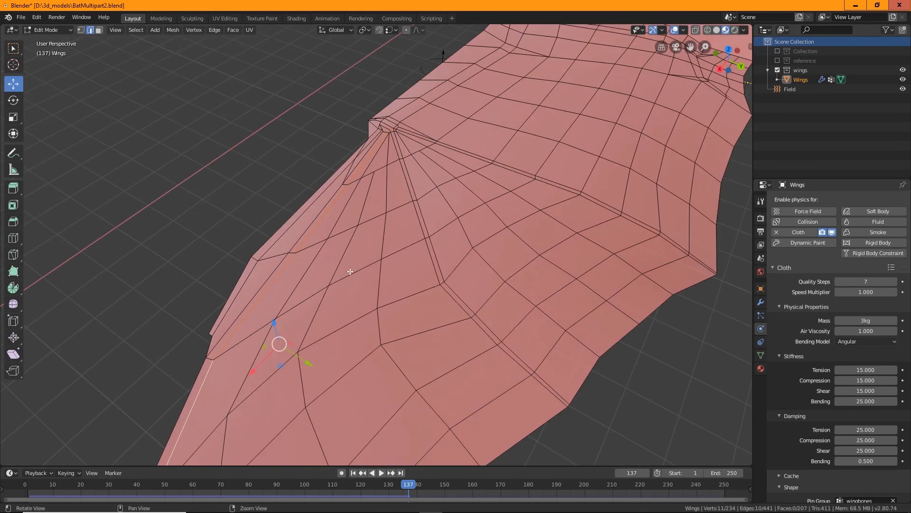
middle_drag(350, 271, 398, 227)
shift+click(369, 233)
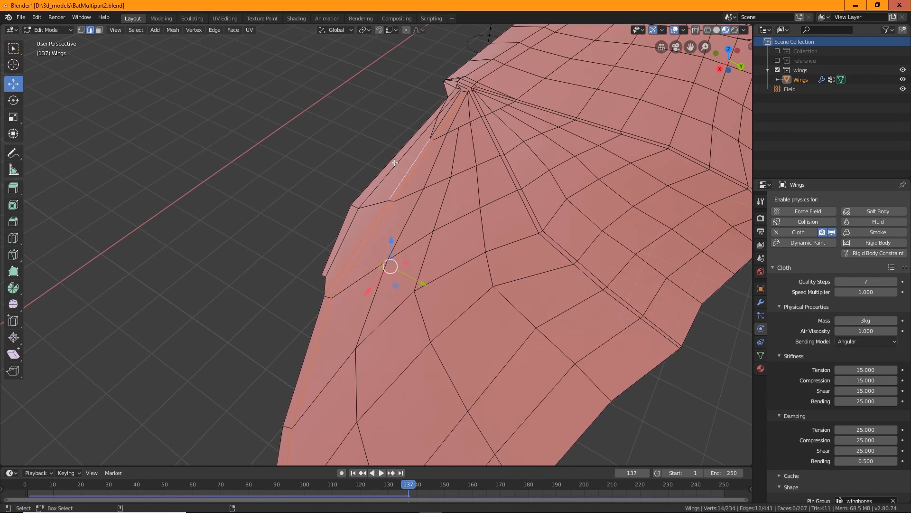
shift+click(355, 207)
middle_drag(472, 208, 465, 188)
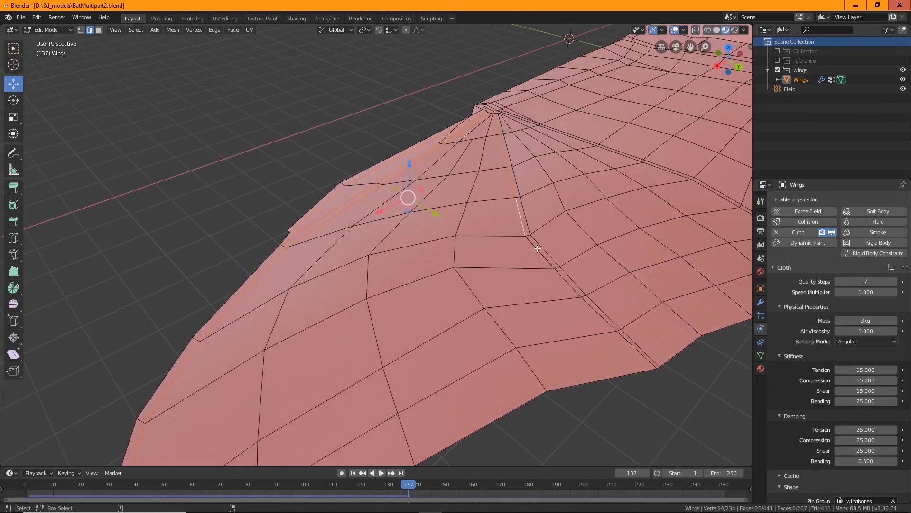
Add the edges on both sides of the middle finger bone, between the trailing edge and the wrist, to the selection
shift+click(600, 313)
shift+click(627, 342)
shift+click(644, 349)
shift+click(614, 319)
middle_drag(609, 290, 396, 316)
shift+click(398, 313)
shift+click(414, 277)
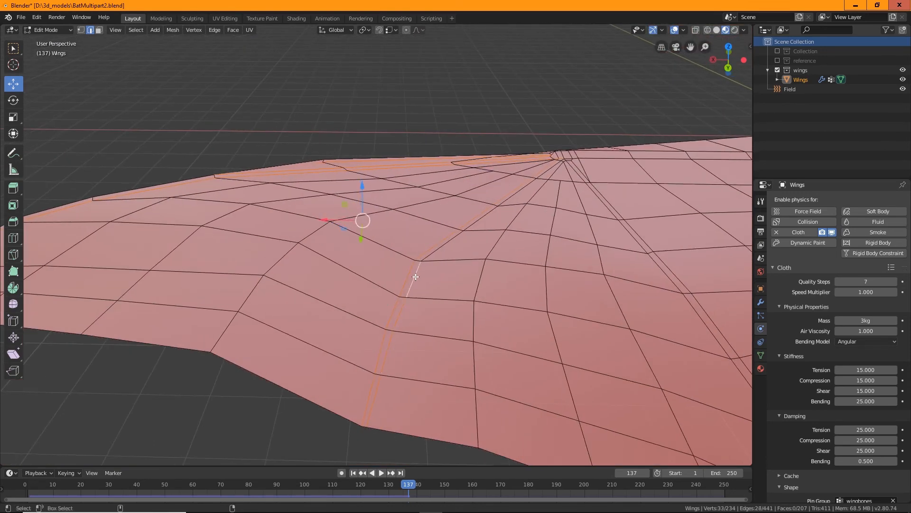
shift+click(444, 246)
shift+click(487, 215)
shift+click(521, 192)
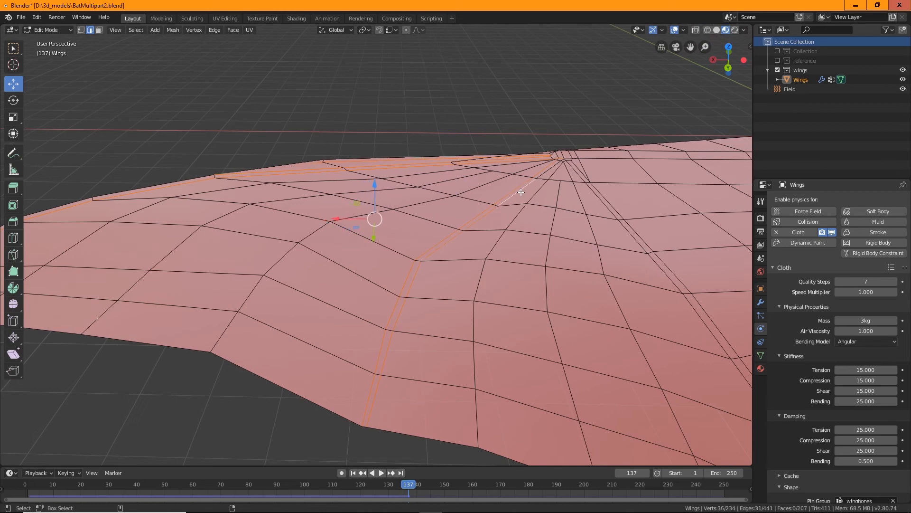
shift+click(552, 169)
Add the paired edges along the upper part of the innermost finger bone, starting from the wrist, to the selection
shift+click(567, 172)
middle_drag(567, 172, 594, 228)
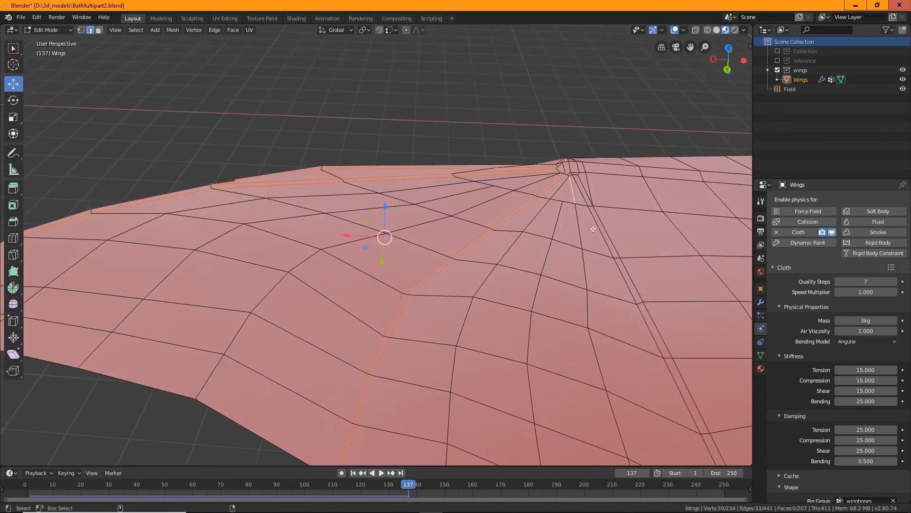
shift+click(582, 190)
shift+click(588, 202)
shift+click(615, 255)
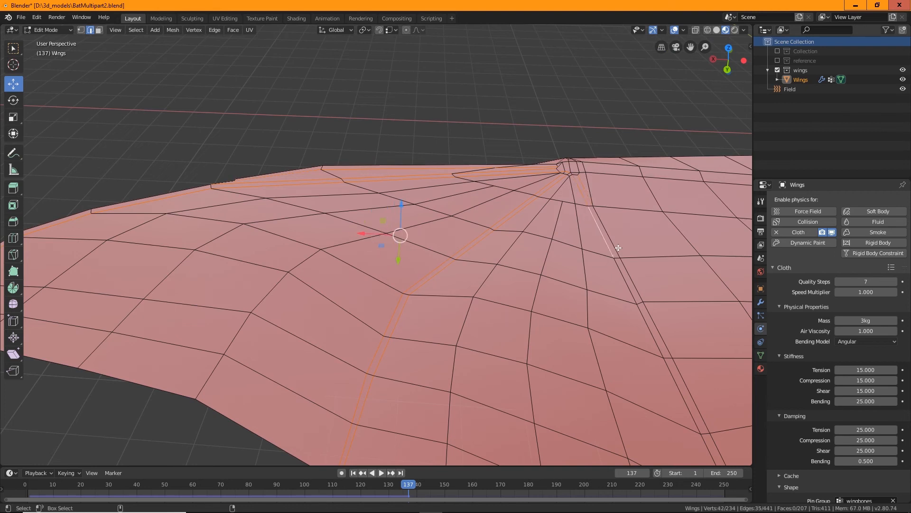
shift+click(618, 249)
shift+click(630, 293)
shift+click(638, 291)
Continue adding the paired edges down the innermost finger bone to its tip at the trailing edge
shift+middle_drag(663, 296, 519, 220)
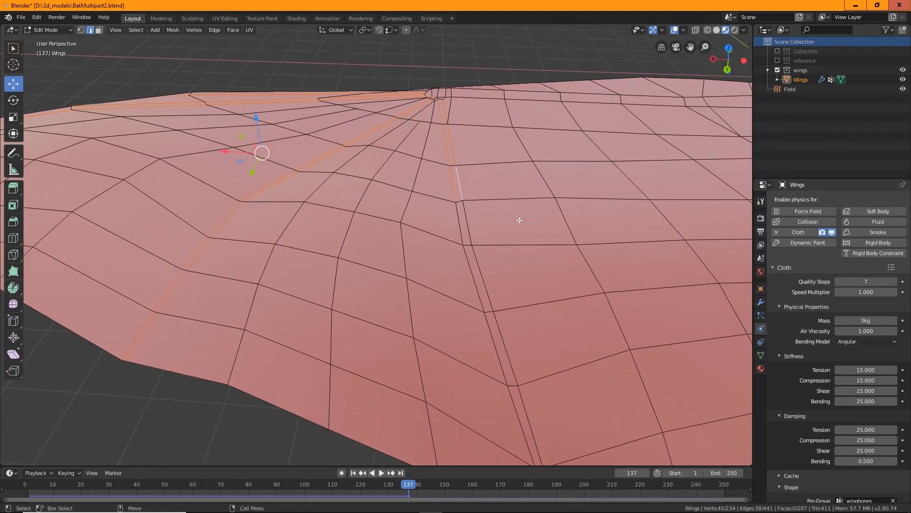
shift+click(460, 229)
shift+click(469, 240)
shift+click(472, 270)
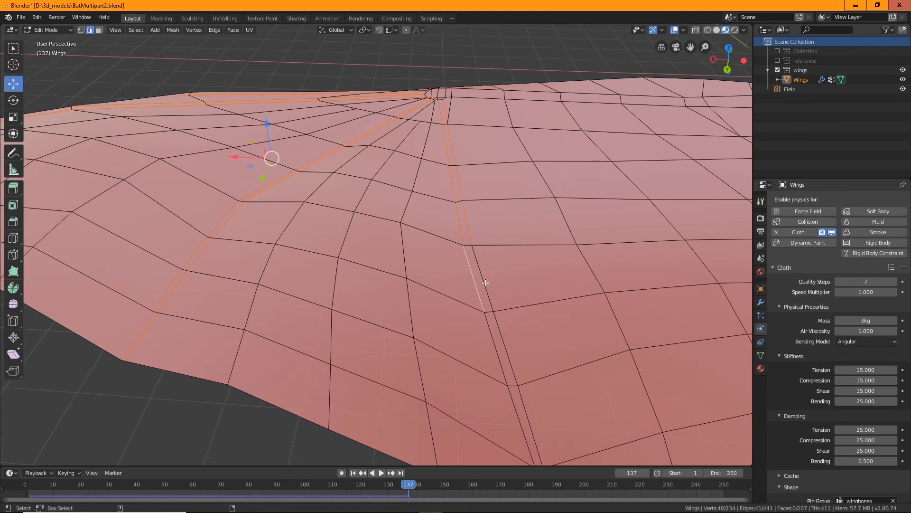
shift+click(485, 285)
shift+click(495, 347)
shift+click(505, 357)
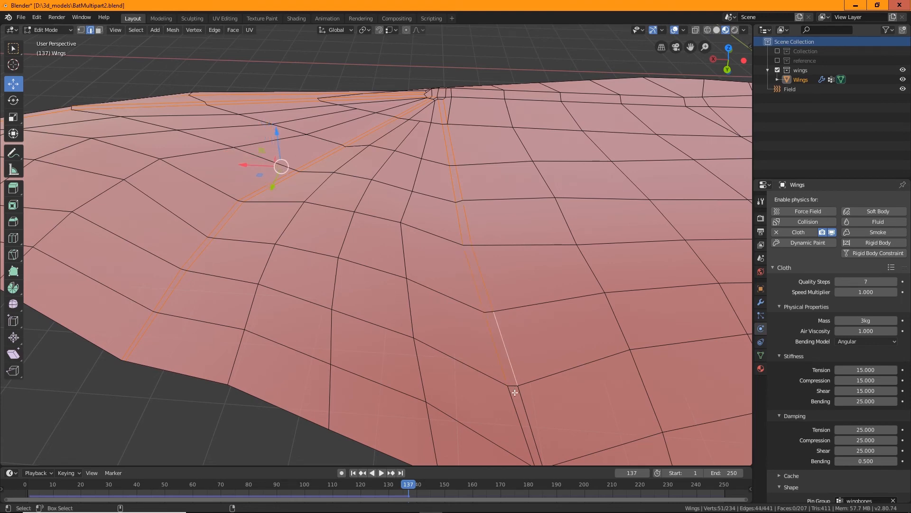
shift+click(515, 408)
shift+click(524, 417)
shift+middle_drag(525, 417, 416, 308)
shift+click(492, 272)
shift+click(499, 270)
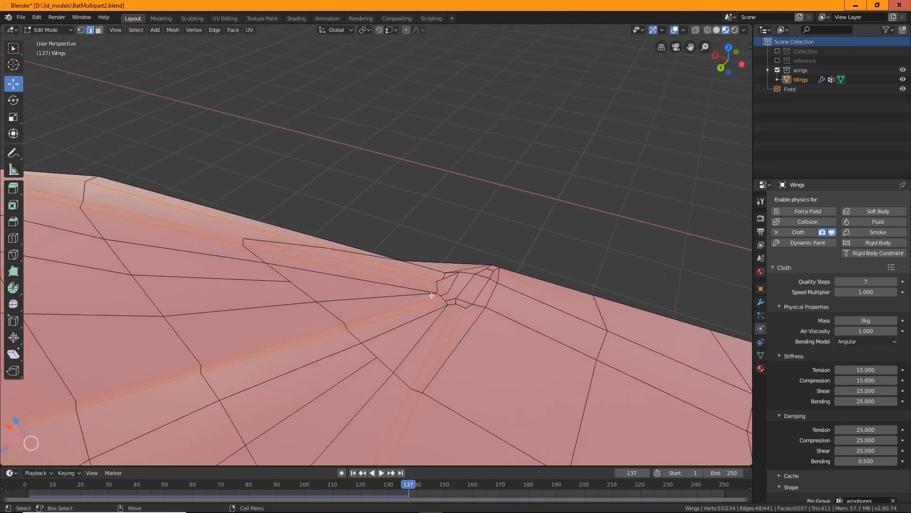
Add the short edges around the wrist joint where the finger bones meet to the selection
scroll(433, 293, up, 2)
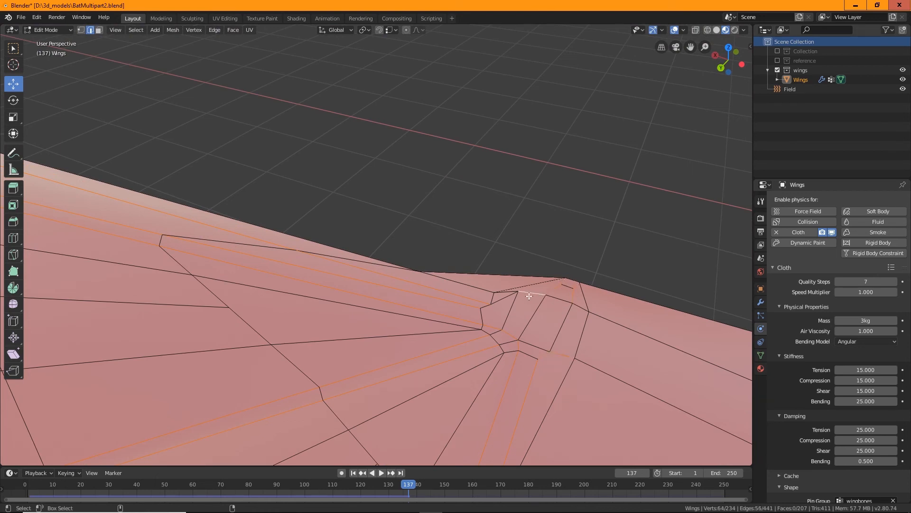
shift+click(474, 289)
middle_drag(474, 291, 532, 332)
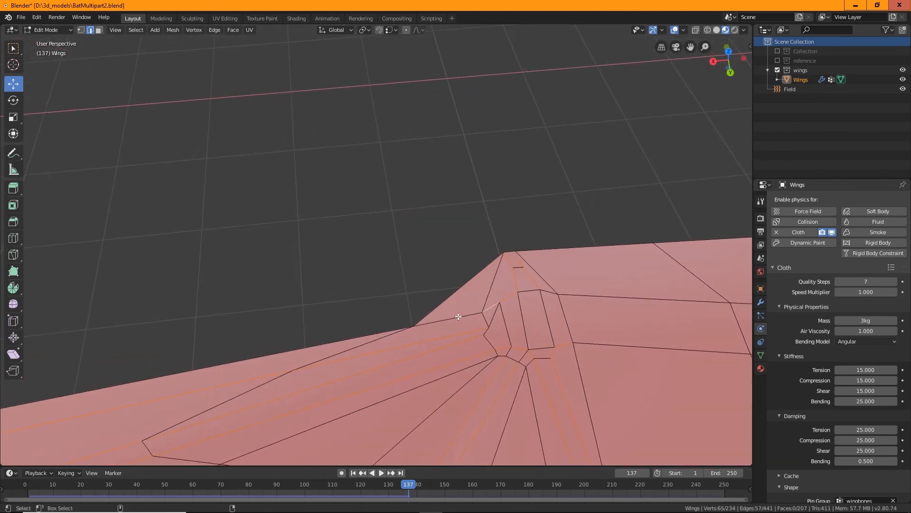
shift+click(458, 316)
Add both edge loops along the arm bone, from the wrist to the shoulder, to the selection
alt+shift+click(584, 298)
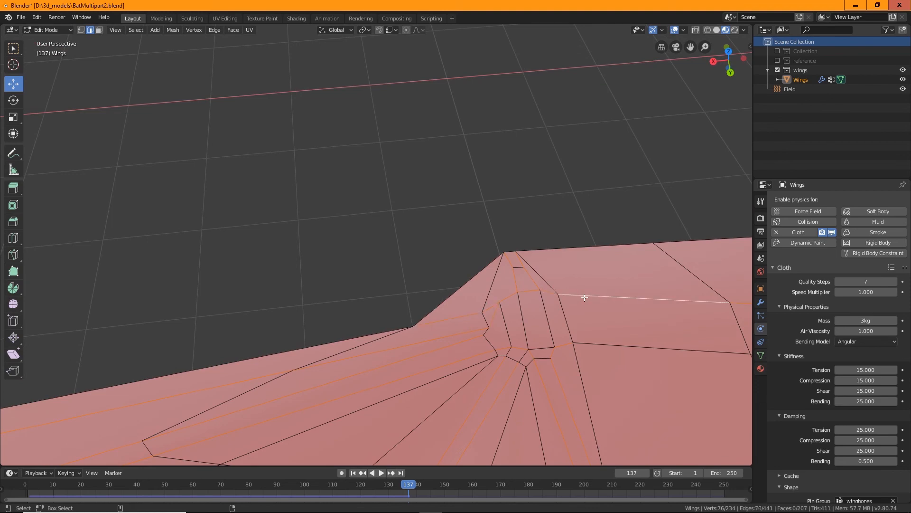
shift+middle_drag(584, 298, 482, 262)
alt+shift+click(438, 303)
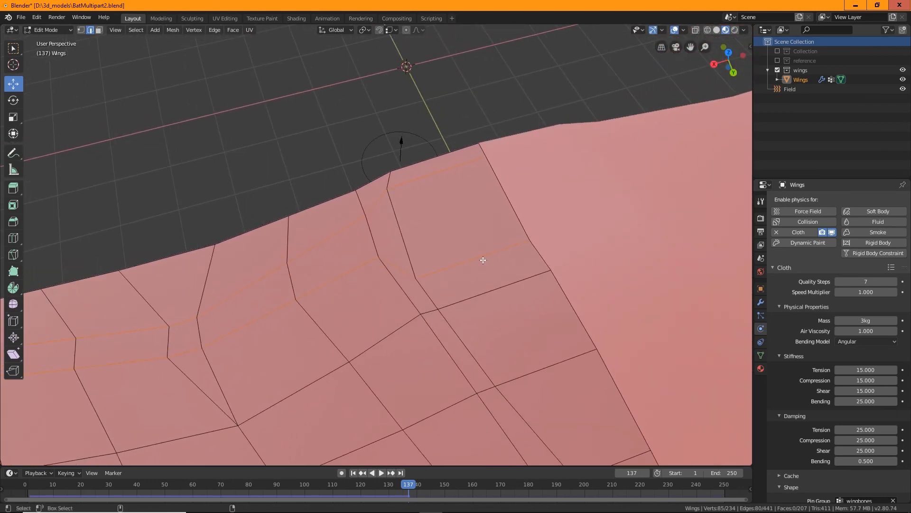
shift+click(483, 260)
shift+click(461, 164)
Add the edge loop where the membrane meets the side of the body to the selection
middle_drag(390, 215, 425, 228)
alt+shift+click(425, 221)
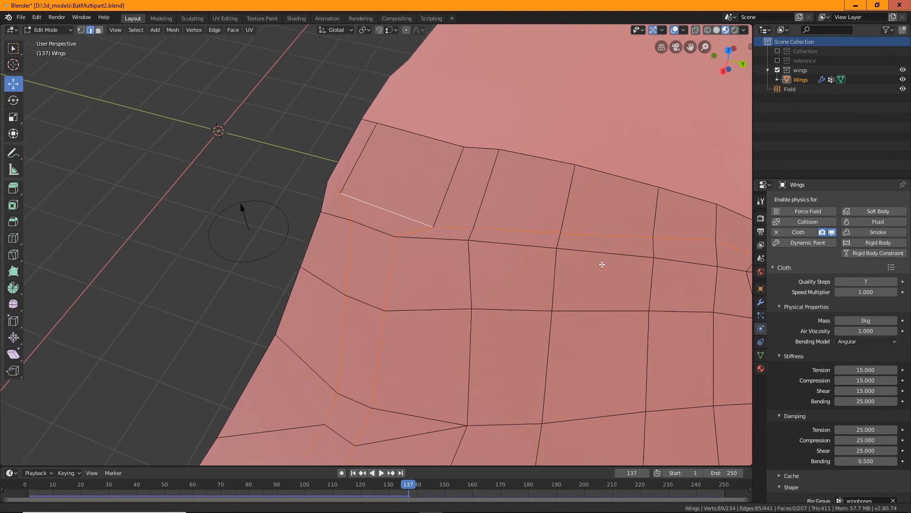
shift+middle_drag(603, 264, 353, 238)
scroll(352, 235, up, 3)
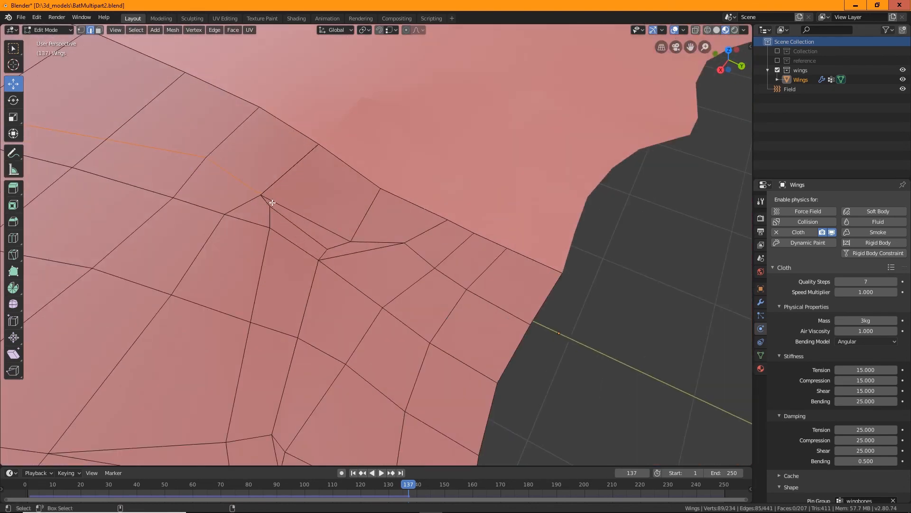
Add the edges along the hip and both sides of the leg, down to the trailing edge, to the selection
alt+shift+click(265, 248)
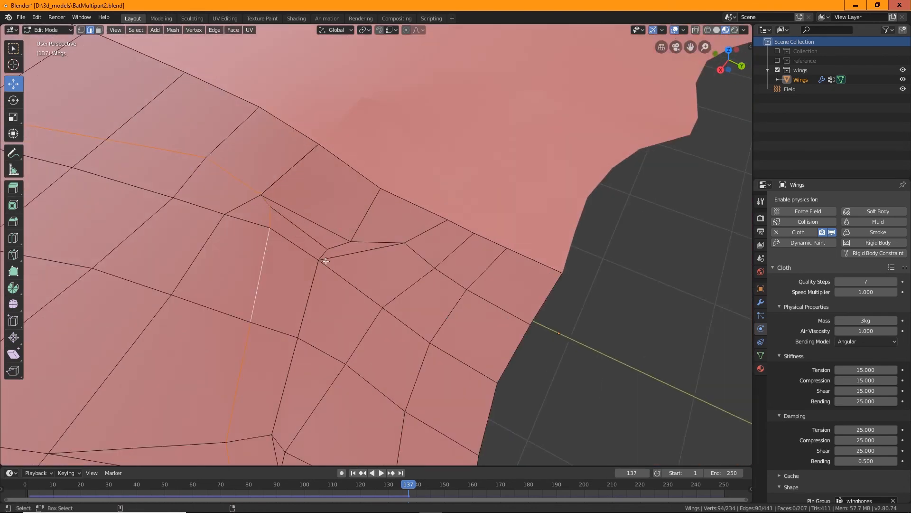
alt+shift+click(356, 251)
alt+shift+click(310, 291)
middle_drag(407, 335, 365, 246)
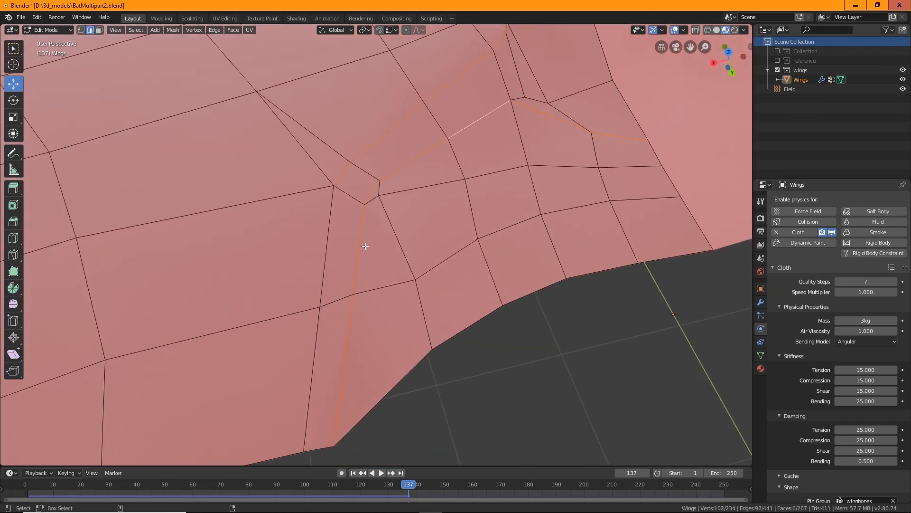
shift+click(325, 235)
shift+click(315, 340)
Switch to wireframe display and correct the selected edges around the wrist joint to follow the finger bone outlines
mouse_move(372, 309)
middle_down()
mouse_move(425, 309)
mouse_move(407, 271)
mouse_move(469, 304)
mouse_move(543, 237)
mouse_move(554, 278)
mouse_move(573, 240)
mouse_move(525, 305)
mouse_move(507, 259)
mouse_move(480, 264)
mouse_move(486, 221)
mouse_move(550, 215)
mouse_move(547, 296)
mouse_move(600, 264)
mouse_move(543, 275)
mouse_move(546, 265)
middle_up()
click(707, 29)
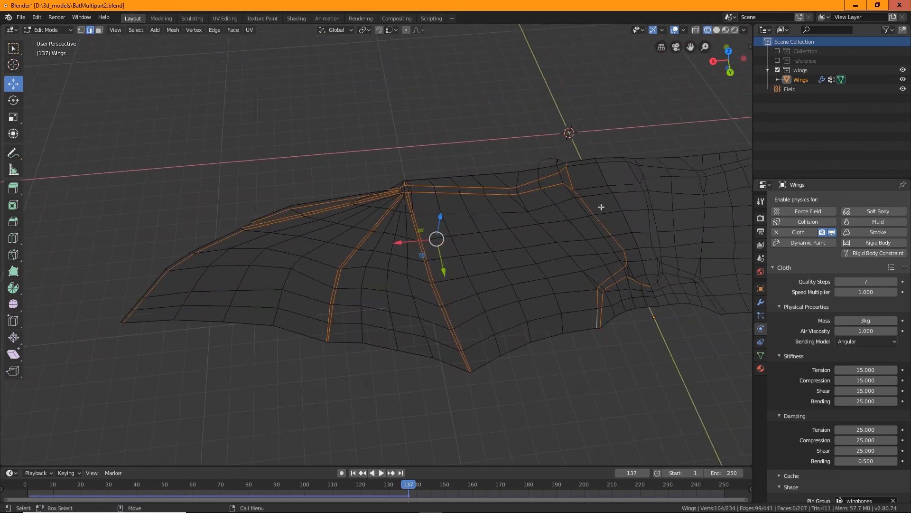
scroll(496, 207, up, 10)
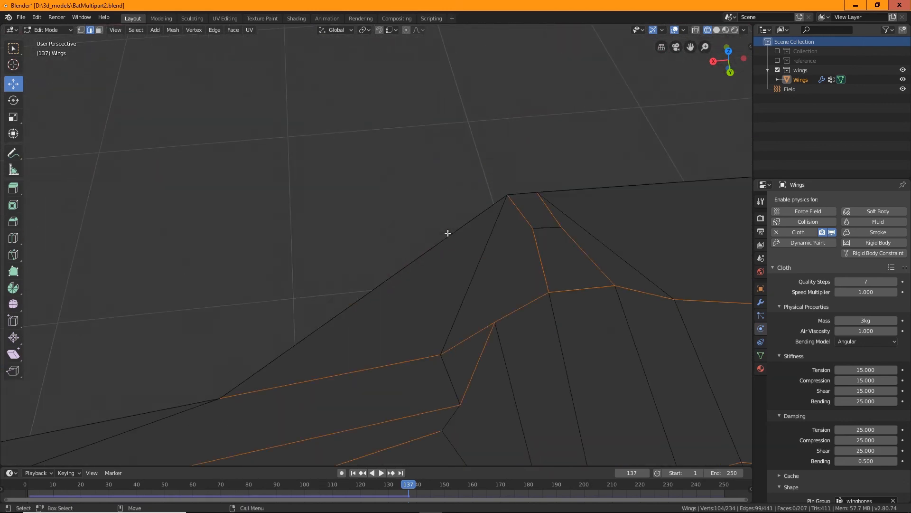
shift+middle_drag(517, 309, 468, 252)
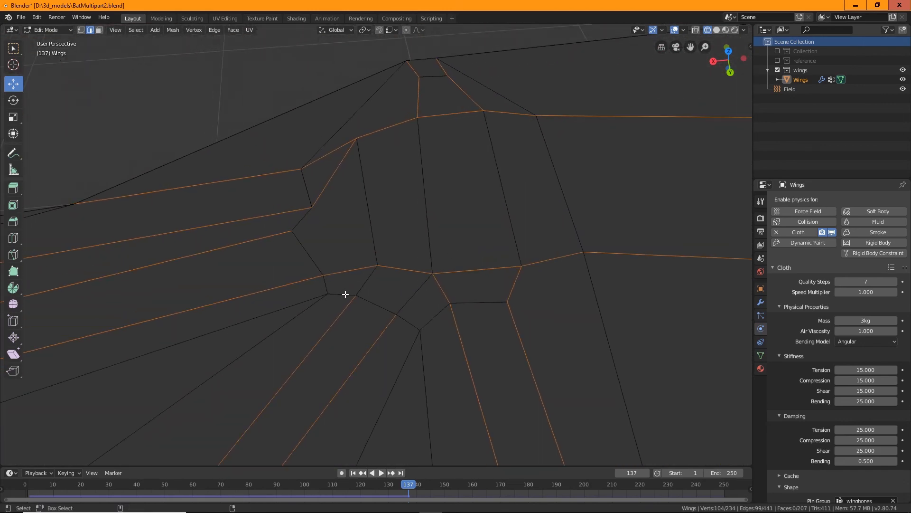
shift+click(419, 289)
scroll(368, 262, down, 4)
shift+click(373, 258)
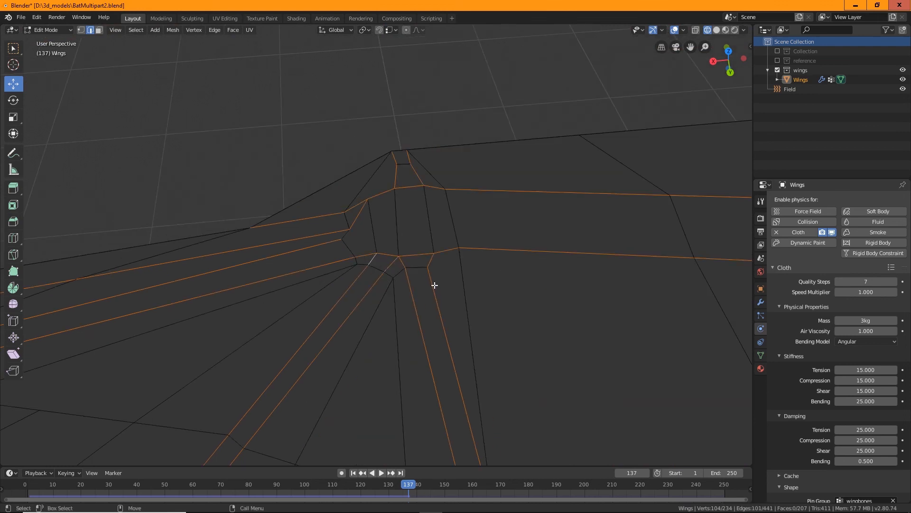
shift+click(400, 259)
shift+click(417, 255)
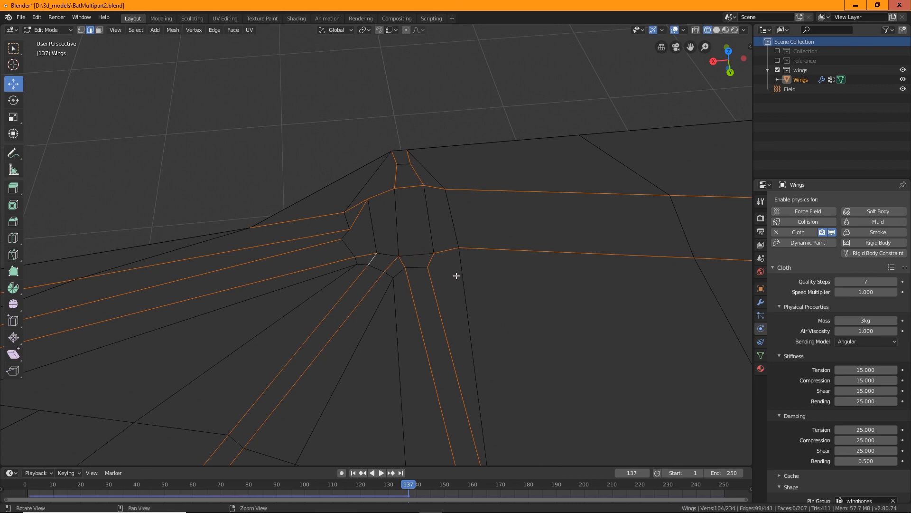
shift+click(353, 230)
shift+click(345, 234)
Apply an edge crease with a factor of 1.000 to the selected bone-line edges of the wing
middle_drag(434, 261, 576, 203)
scroll(570, 222, down, 3)
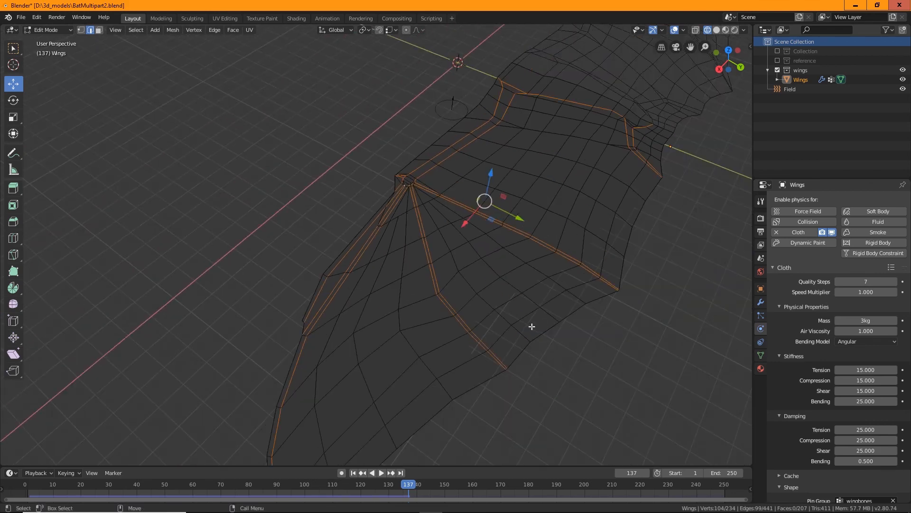
middle_drag(532, 327, 421, 201)
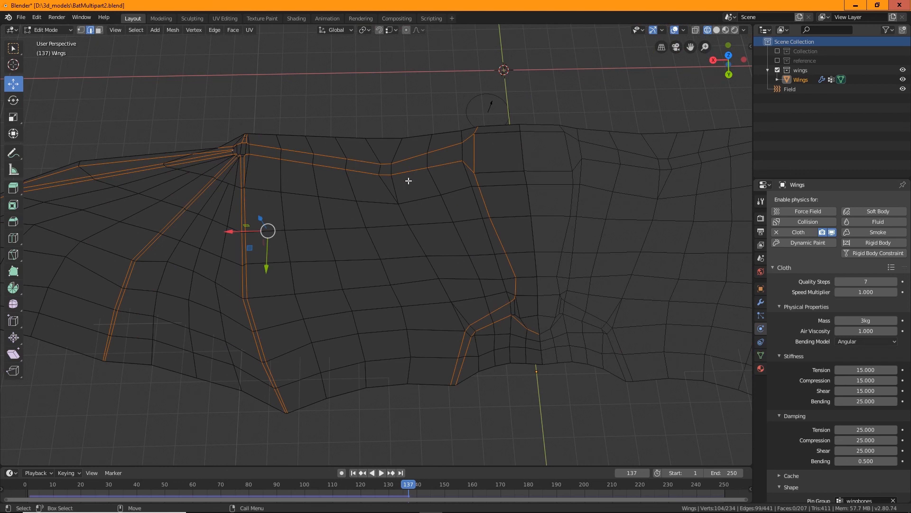
right_click(490, 213)
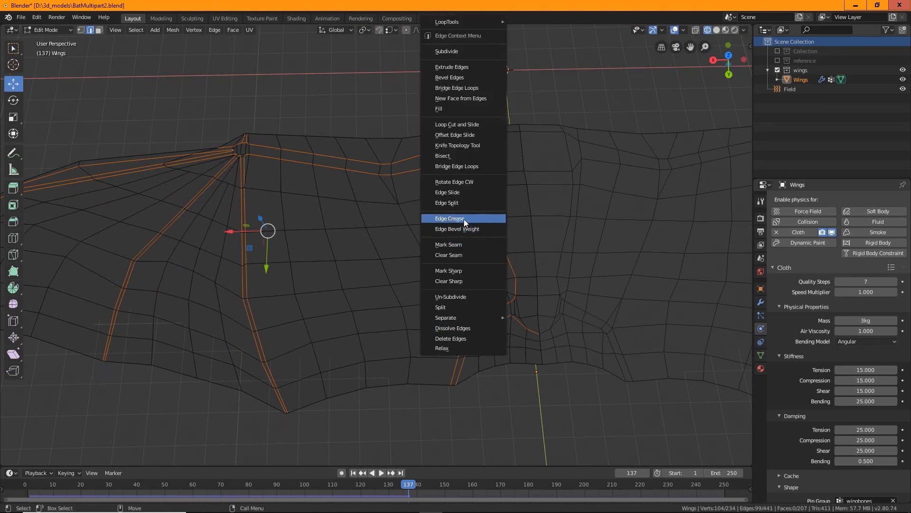
click(463, 219)
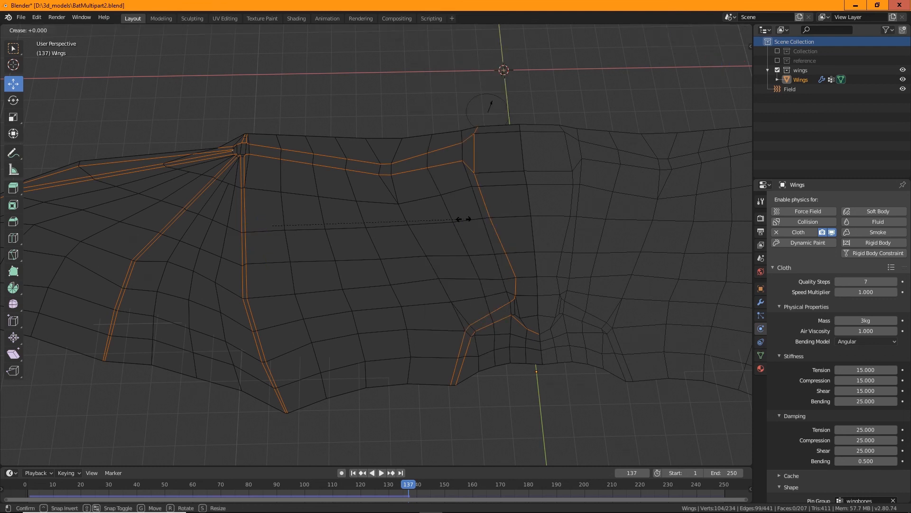
click(464, 219)
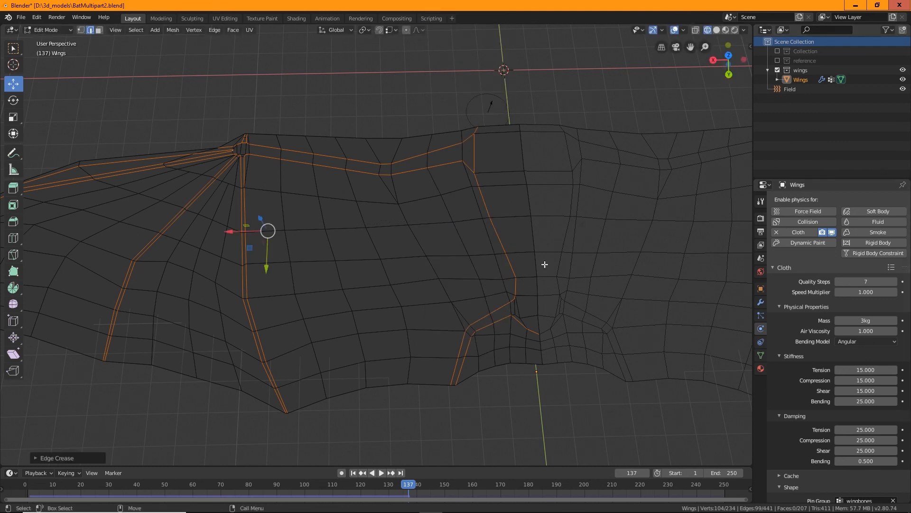
click(37, 458)
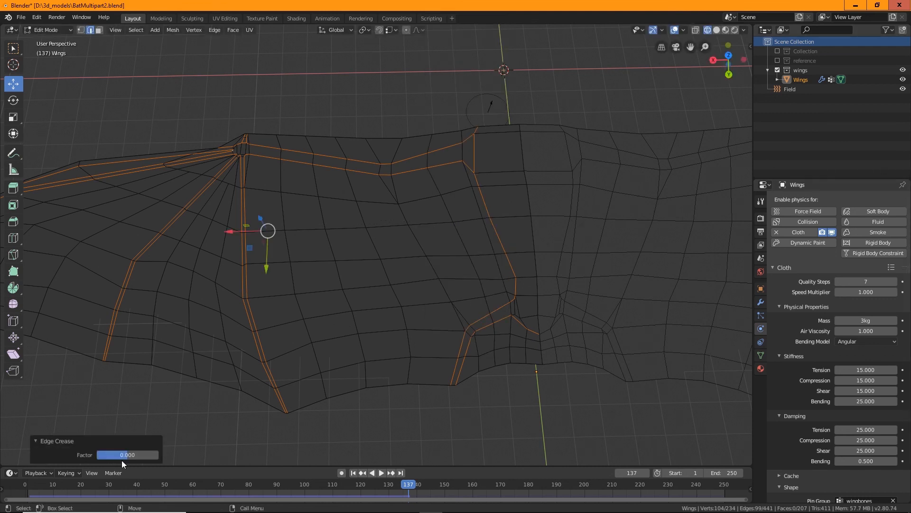
drag(128, 456, 148, 457)
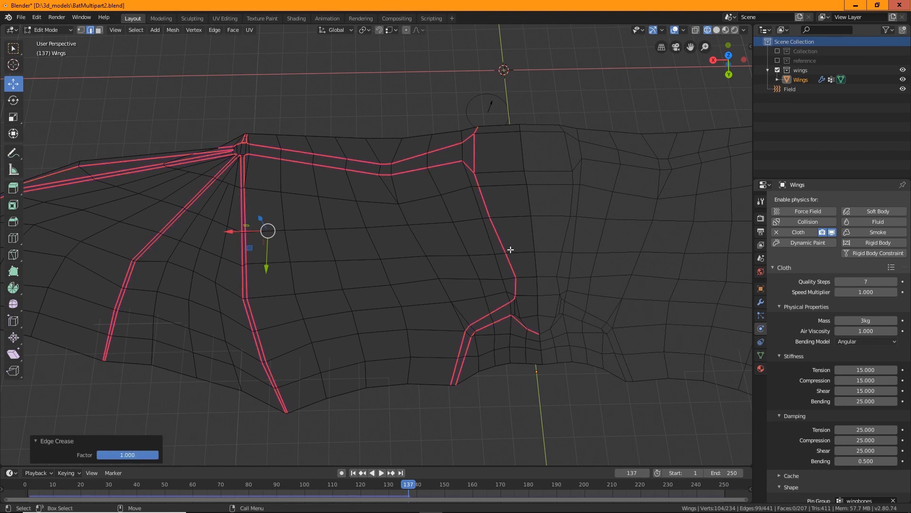
Try to remove the crease from the single edge across the shoulder where the arm meets the body, and clear the selection
click(473, 149)
right_click(475, 151)
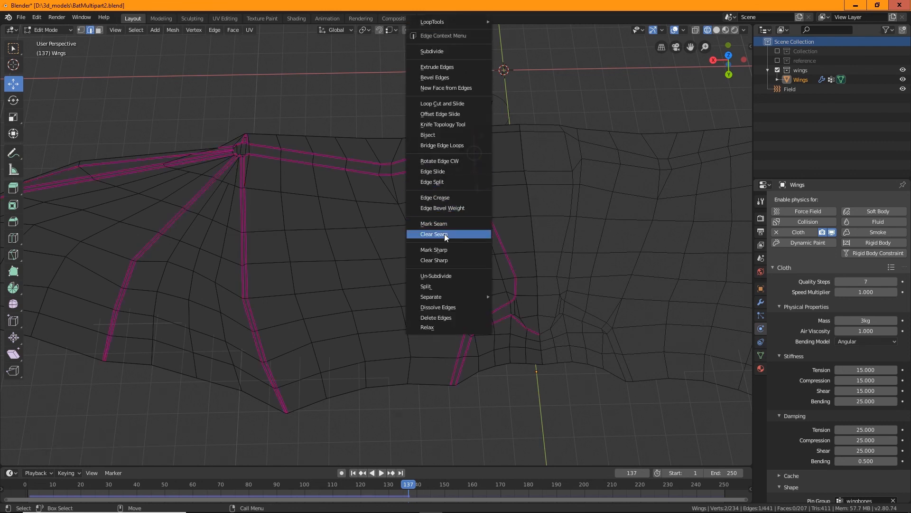
click(445, 199)
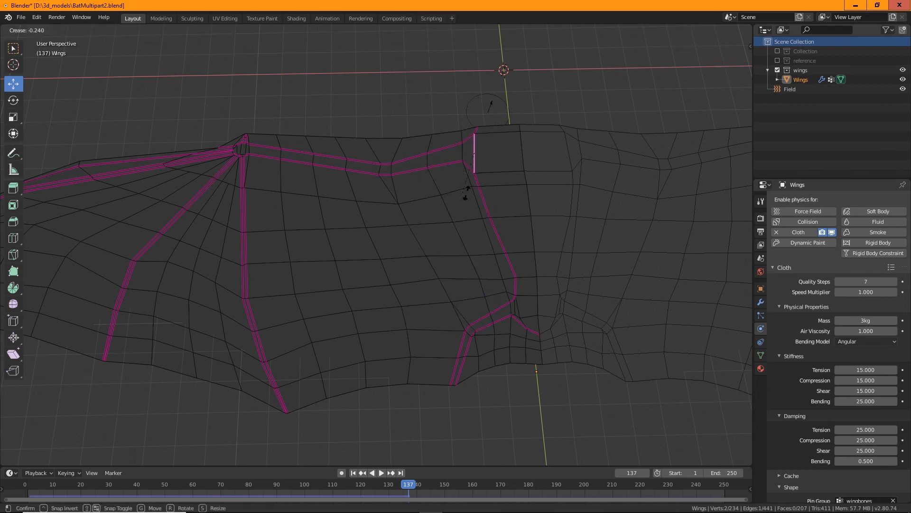
click(154, 269)
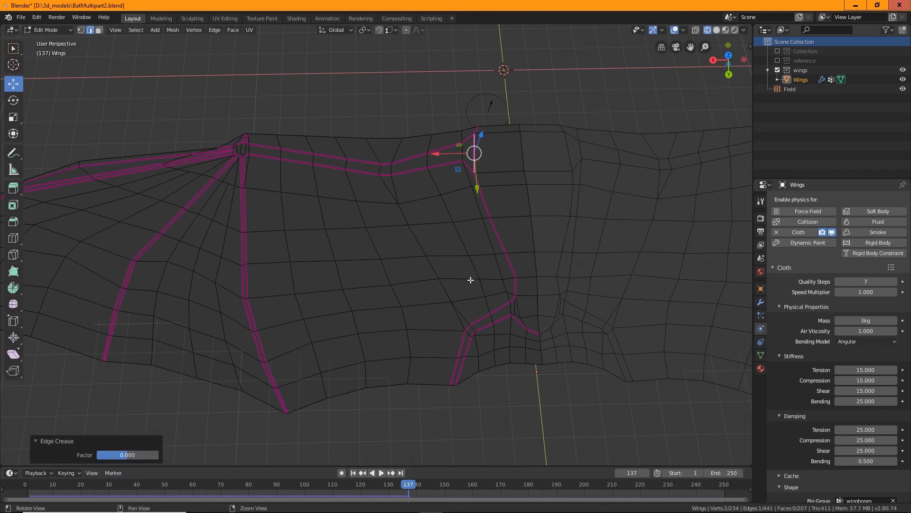
middle_drag(472, 280, 401, 320)
scroll(417, 303, up, 3)
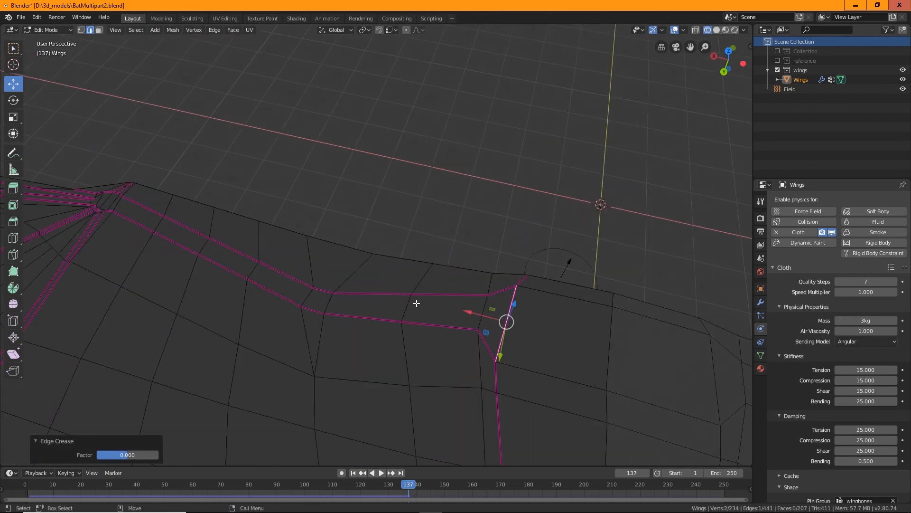
right_click(507, 322)
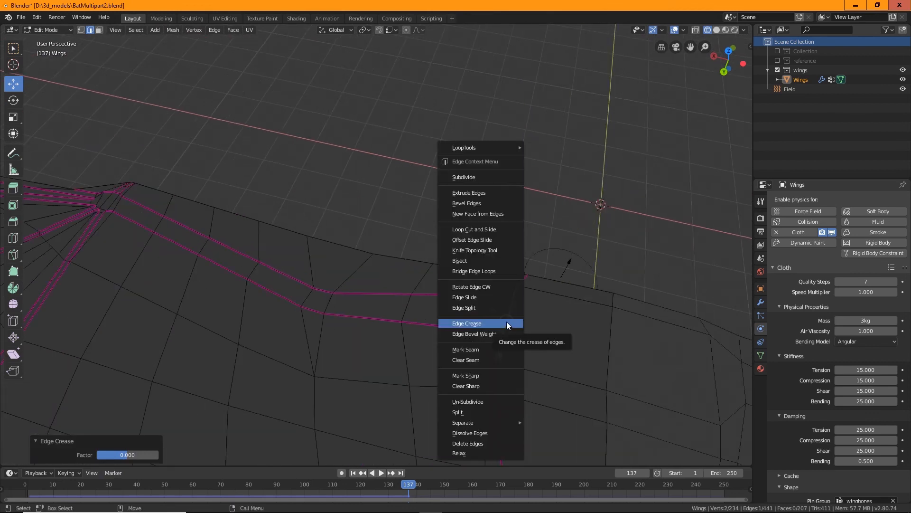
click(498, 334)
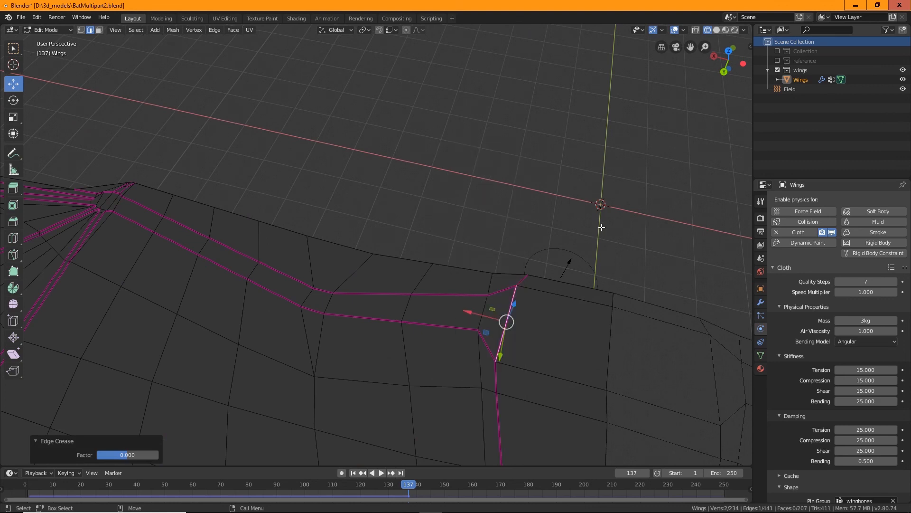
click(545, 214)
scroll(497, 319, down, 5)
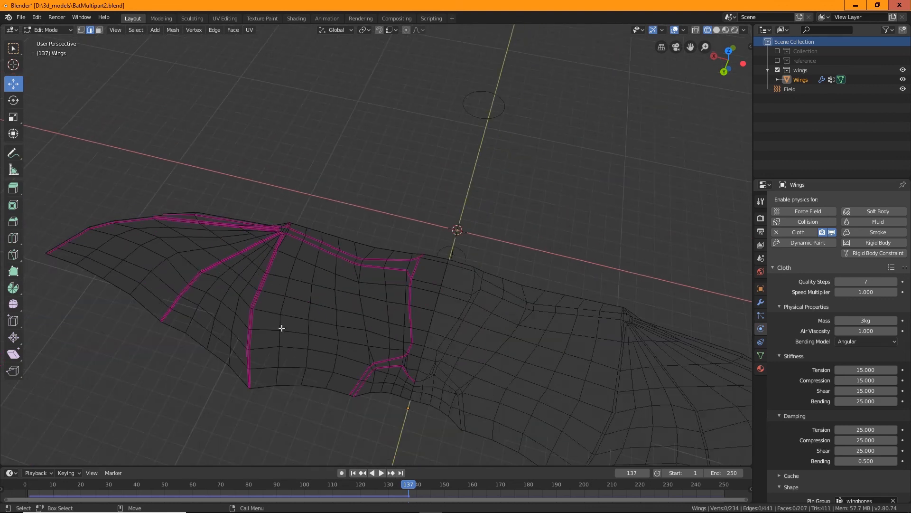
Switch to LookDev shading and return to Object Mode with the bat's body shown together with the wings
click(726, 30)
mouse_move(632, 119)
middle_down()
mouse_move(624, 242)
mouse_move(489, 299)
middle_up()
scroll(555, 277, up, 3)
middle_drag(555, 276, 91, 74)
click(50, 30)
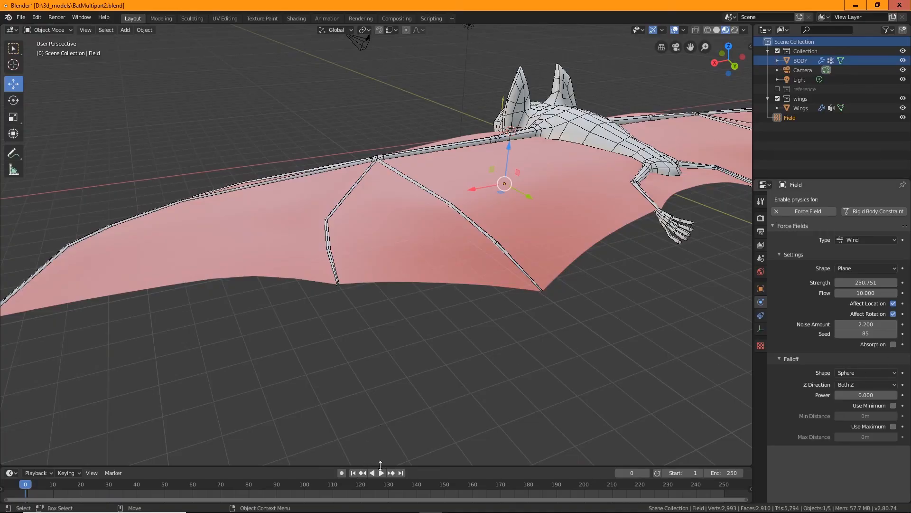
Play the cloth simulation from frame 0 and examine the membrane along the creased bone lines
click(381, 473)
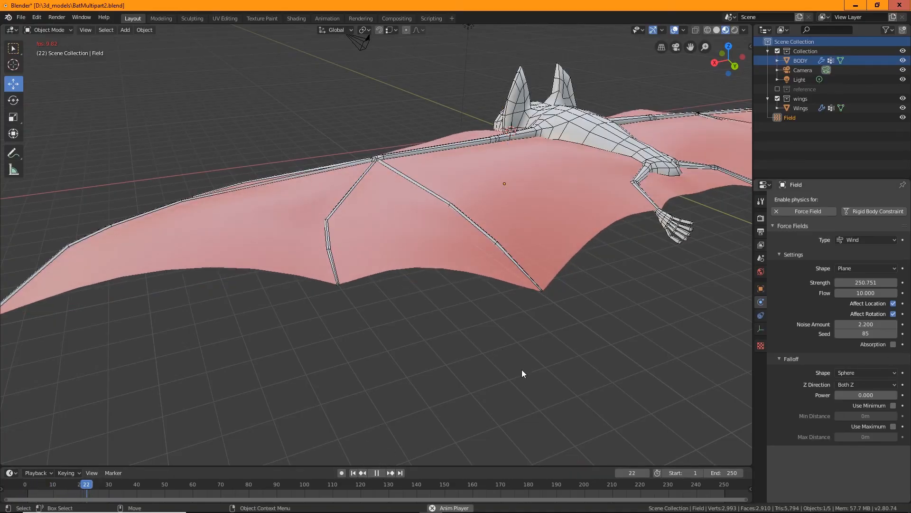
middle_drag(598, 340, 405, 432)
middle_drag(592, 421, 494, 380)
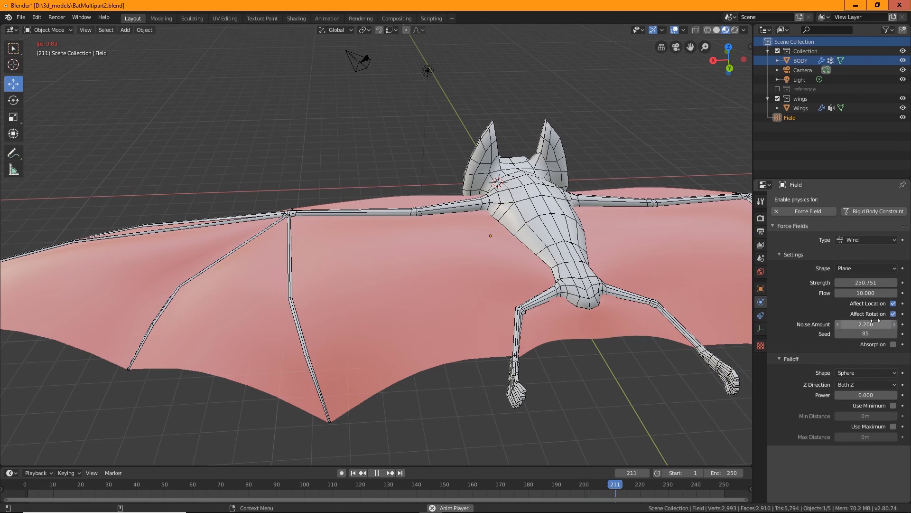
Set the wind field's noise amount to 10 and replay the cloth simulation from frame 0 to check the wings from behind and the front
drag(875, 321, 901, 322)
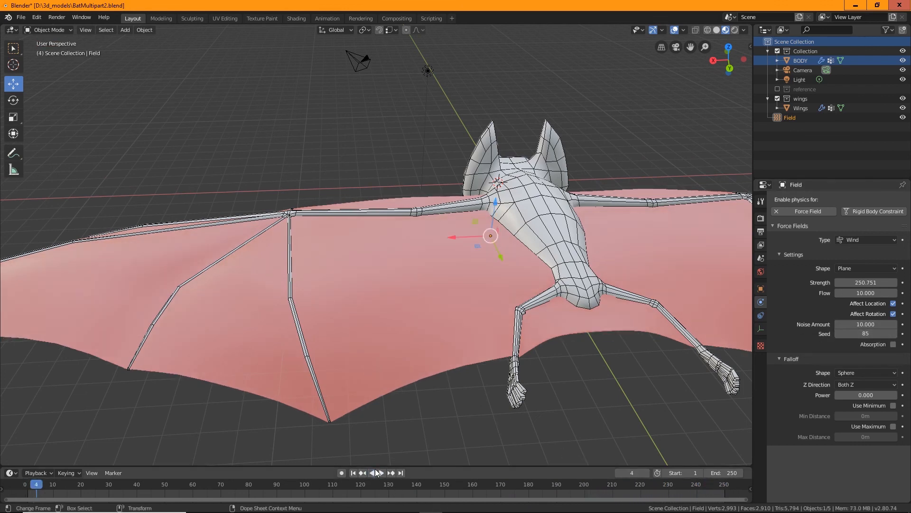
click(377, 472)
click(37, 484)
drag(36, 484, 25, 485)
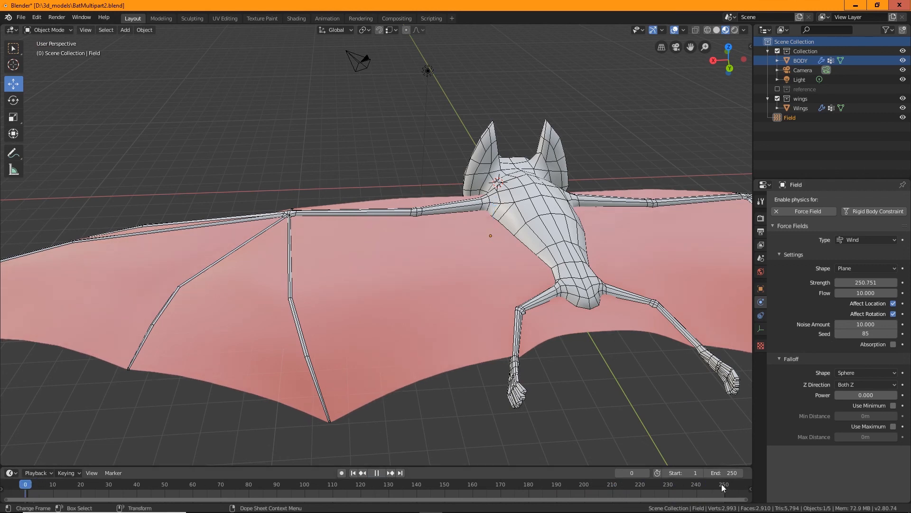
click(382, 473)
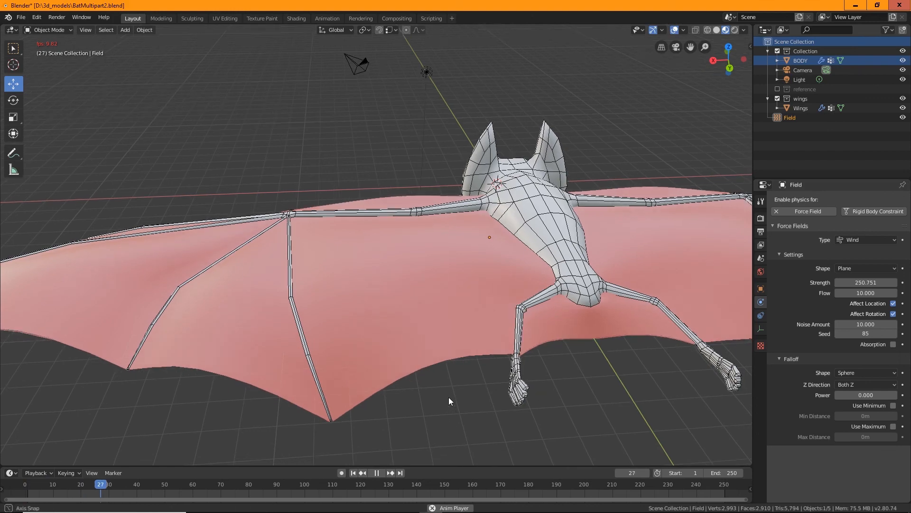
middle_drag(448, 397, 606, 392)
middle_drag(382, 394, 402, 403)
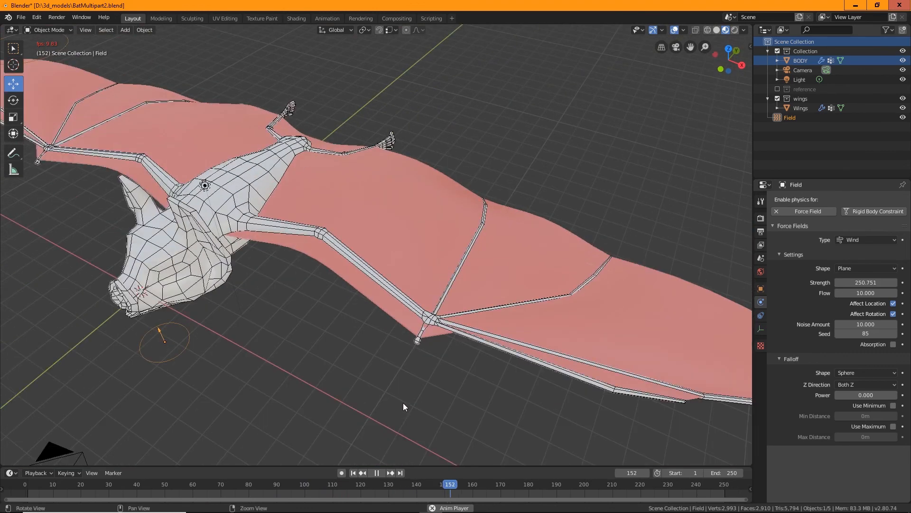